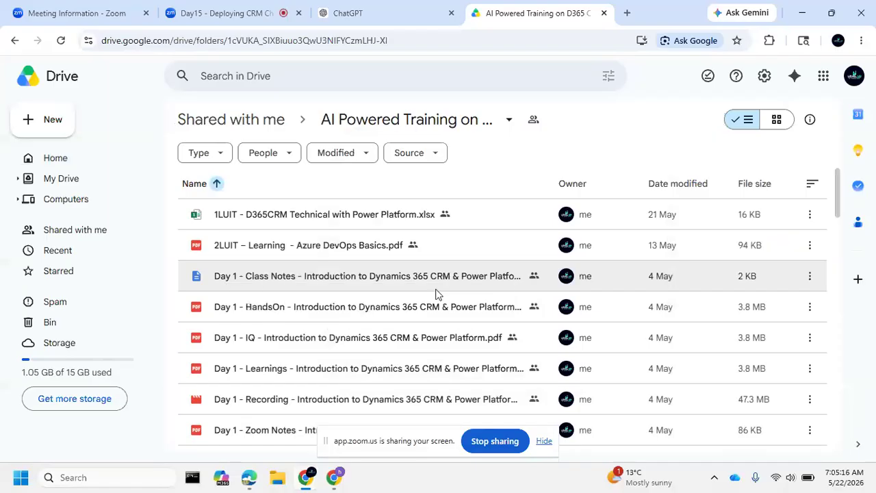
Step: Read through the Azure DevOps Basics PDF, then close the preview
{"action": "double_click", "coordinate": [337, 241]}
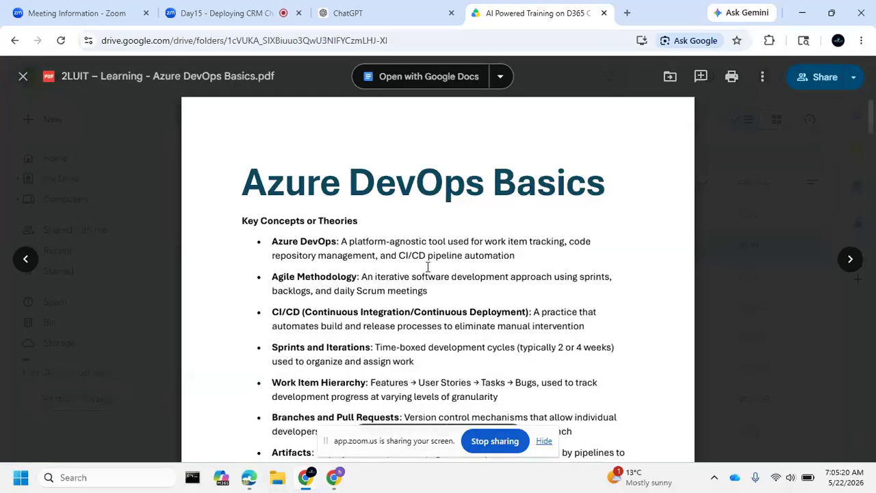
{"action": "scroll", "coordinate": [397, 225], "scroll_direction": "down", "scroll_amount": 10}
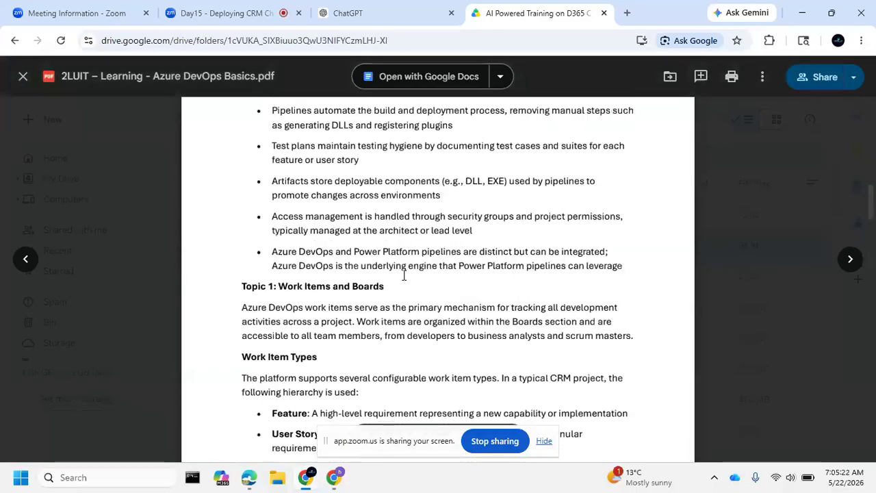
{"action": "left_click", "coordinate": [547, 443]}
{"action": "scroll", "coordinate": [426, 257], "scroll_direction": "down", "scroll_amount": 15}
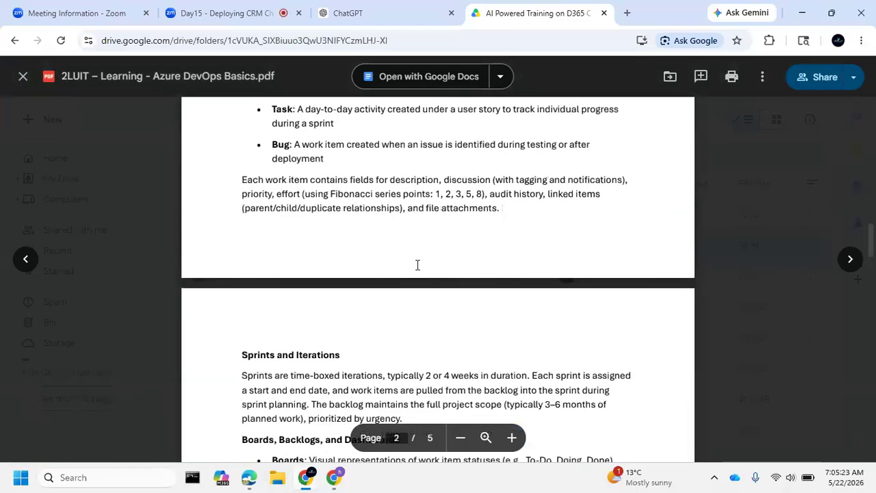
{"action": "scroll", "coordinate": [394, 308], "scroll_direction": "down", "scroll_amount": 3}
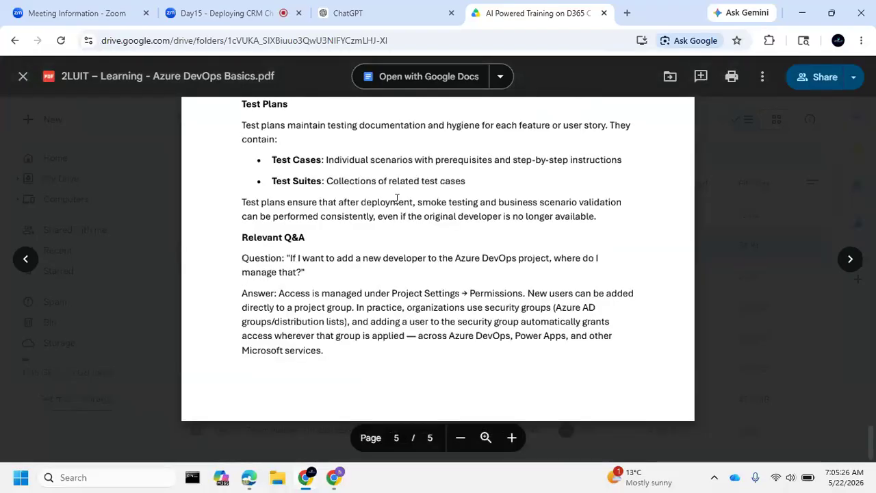
{"action": "scroll", "coordinate": [408, 223], "scroll_direction": "up", "scroll_amount": 7}
{"action": "scroll", "coordinate": [403, 207], "scroll_direction": "up", "scroll_amount": 4}
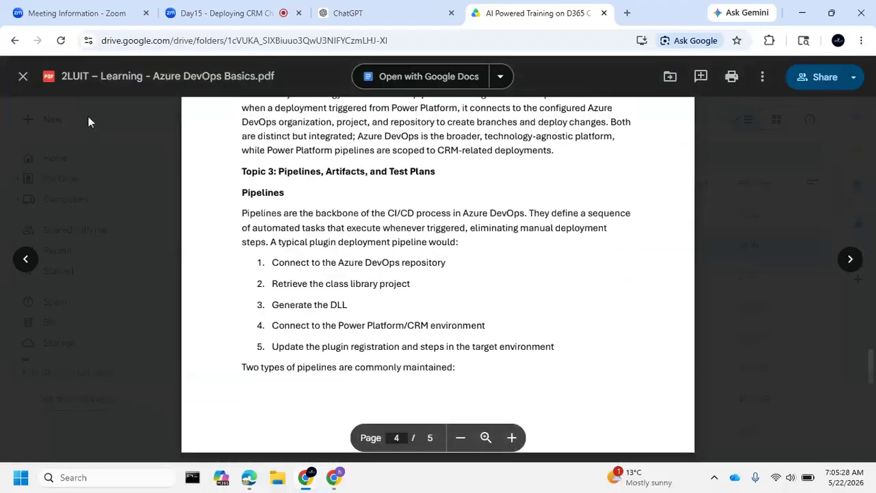
{"action": "left_click", "coordinate": [24, 77]}
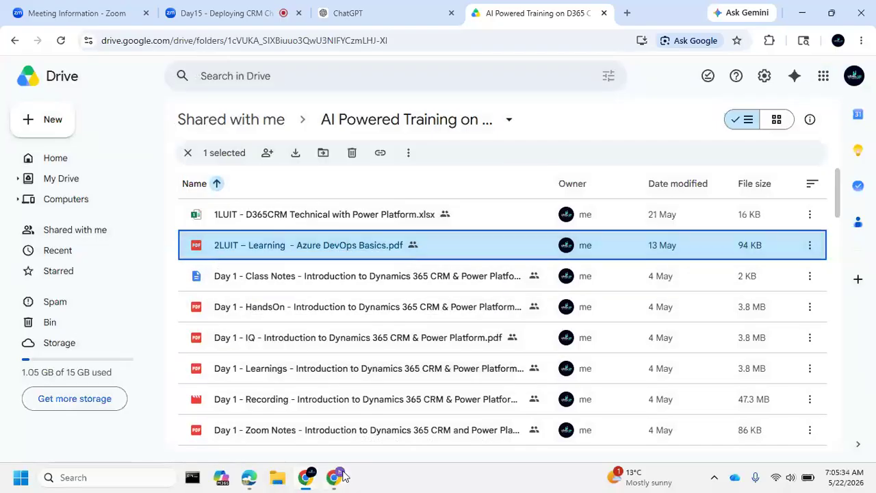
Step: Load the luitdemo Dynamics 365 leads page in a new browser tab
{"action": "mouse_move", "coordinate": [344, 481]}
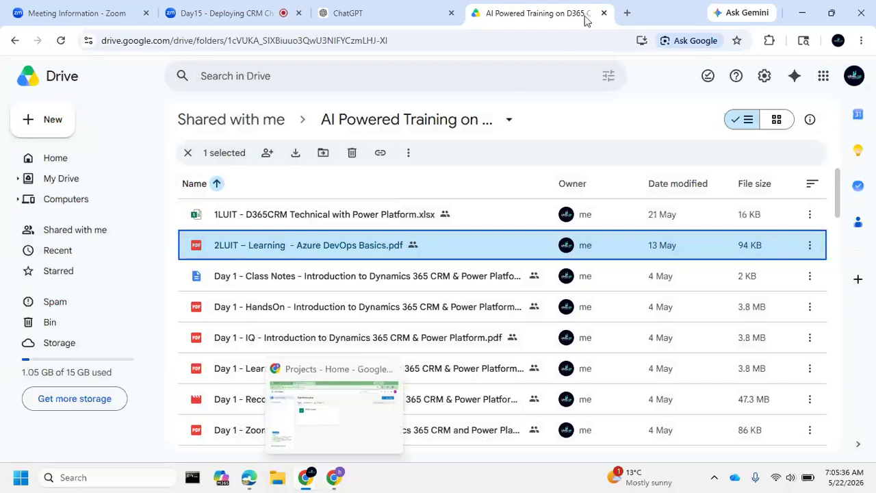
{"action": "left_click", "coordinate": [337, 481]}
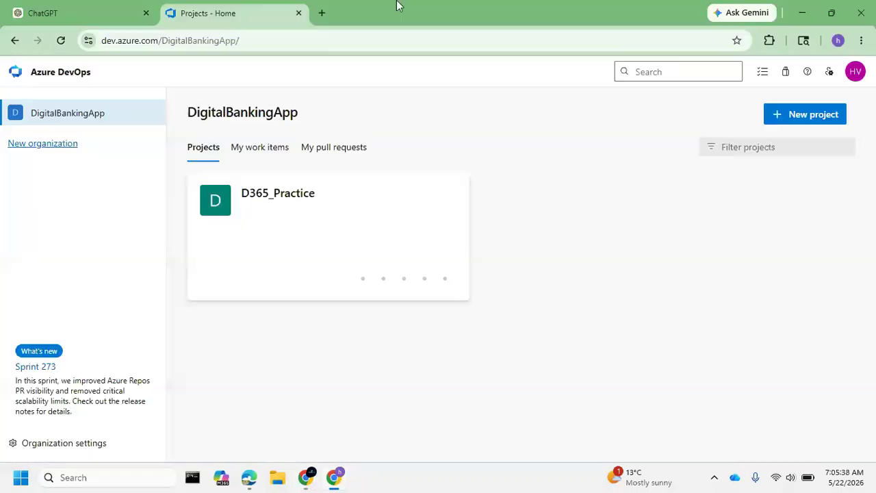
{"action": "left_click", "coordinate": [323, 14]}
{"action": "type", "text": "l"}
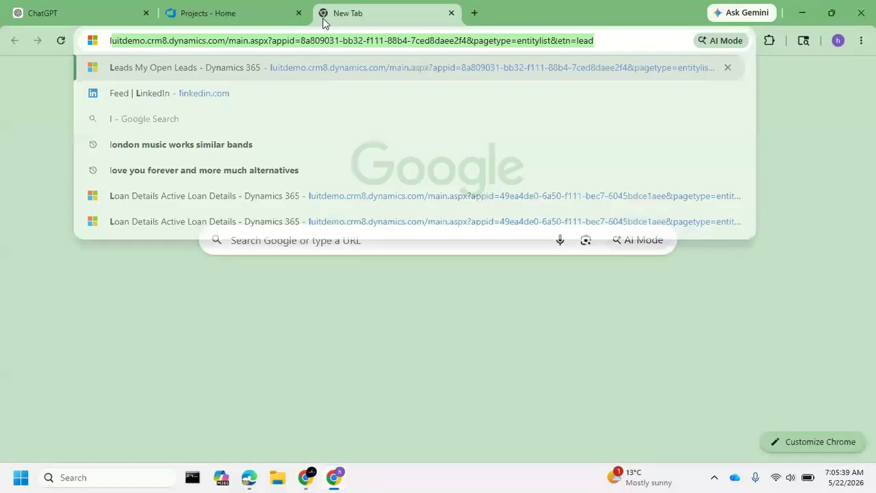
{"action": "type", "text": "uida"}
{"action": "key", "text": "BackSpace"}
{"action": "key", "text": "BackSpace"}
{"action": "type", "text": "t"}
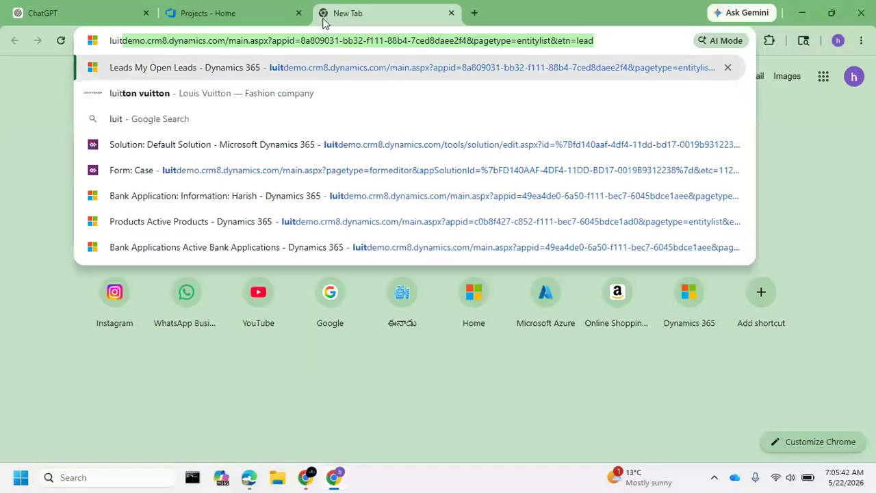
{"action": "key", "text": "Right"}
{"action": "key", "text": "Return"}
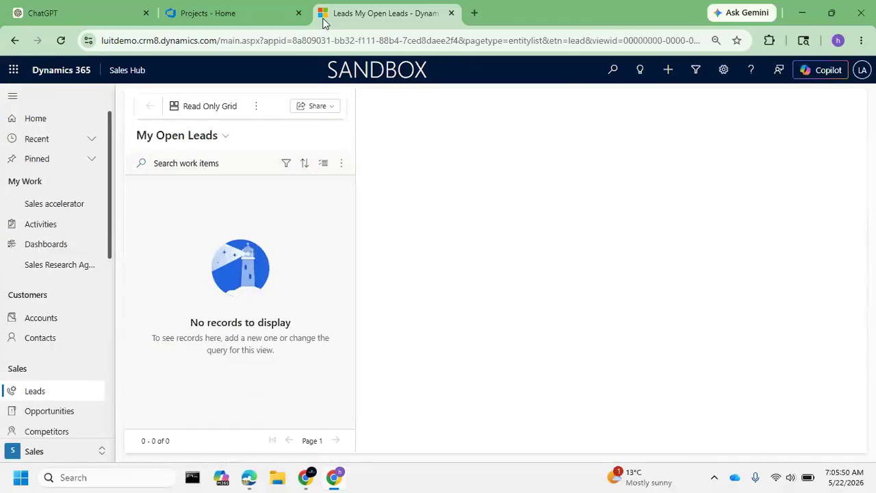
Step: Go from the gear's Advanced Settings to the environment's Solutions list
{"action": "left_click", "coordinate": [724, 71]}
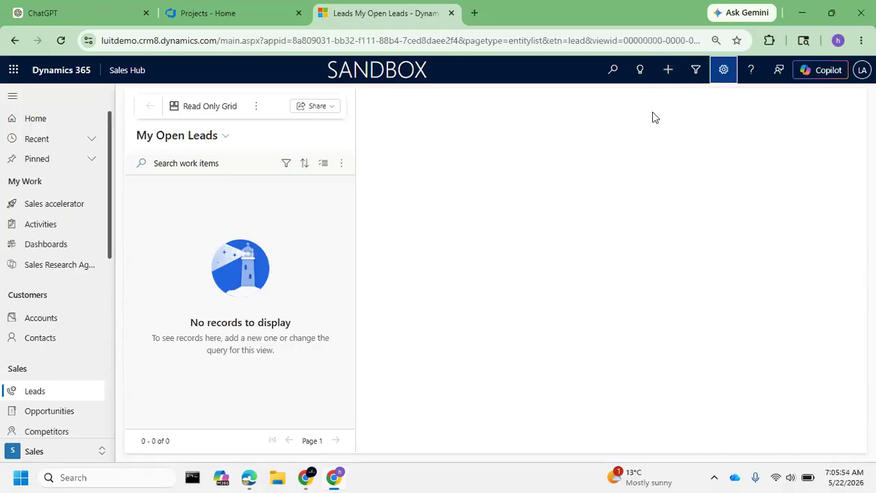
{"action": "left_click", "coordinate": [734, 74]}
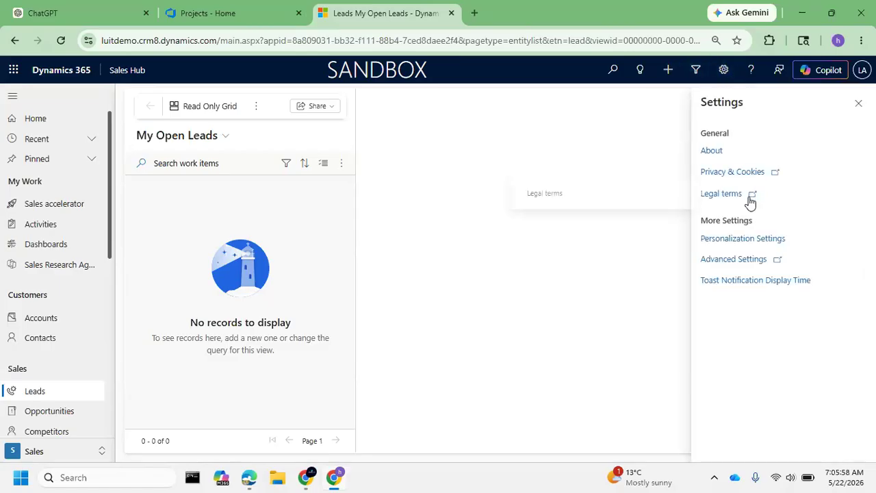
{"action": "left_click", "coordinate": [733, 260]}
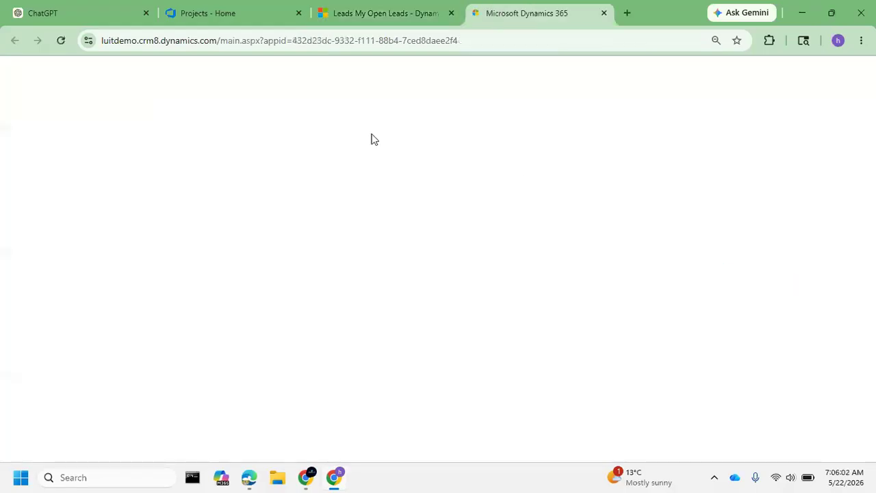
{"action": "left_click", "coordinate": [383, 9]}
{"action": "left_click", "coordinate": [516, 13]}
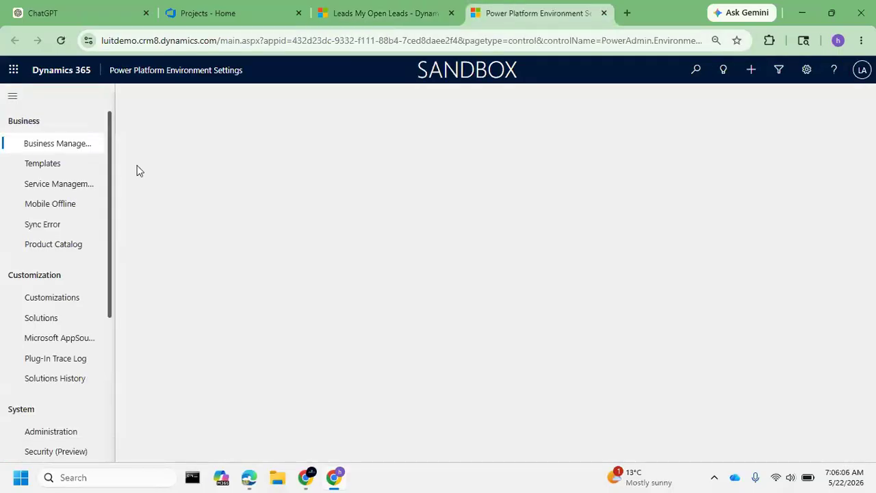
{"action": "left_click", "coordinate": [44, 338]}
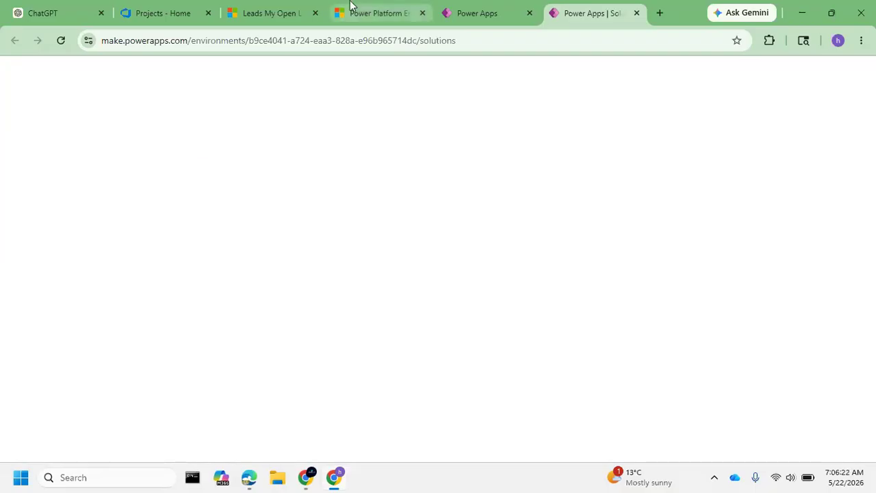
{"action": "left_click", "coordinate": [179, 9]}
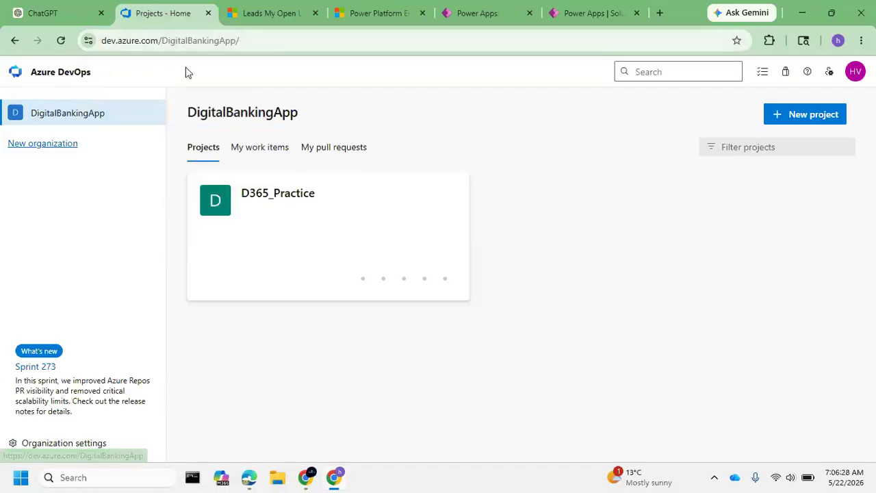
{"action": "left_click", "coordinate": [115, 40]}
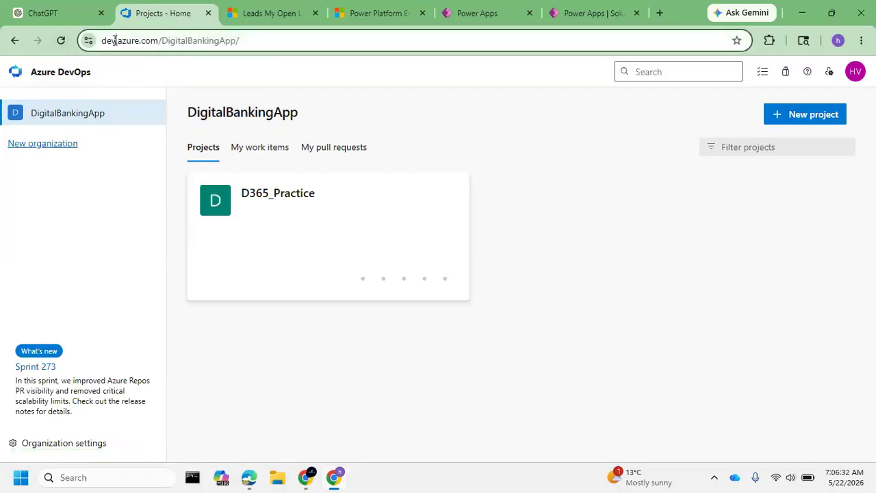
{"action": "left_click", "coordinate": [103, 41]}
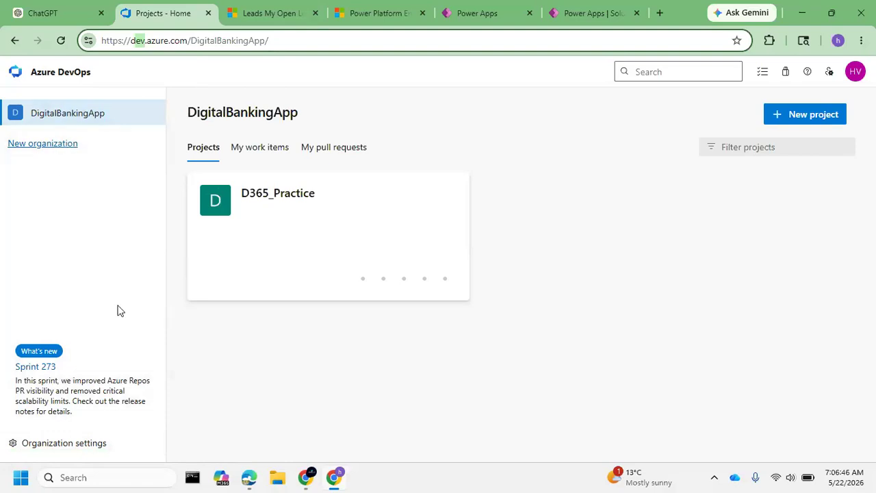
{"action": "left_click_drag", "start_coordinate": [187, 40], "coordinate": [86, 48]}
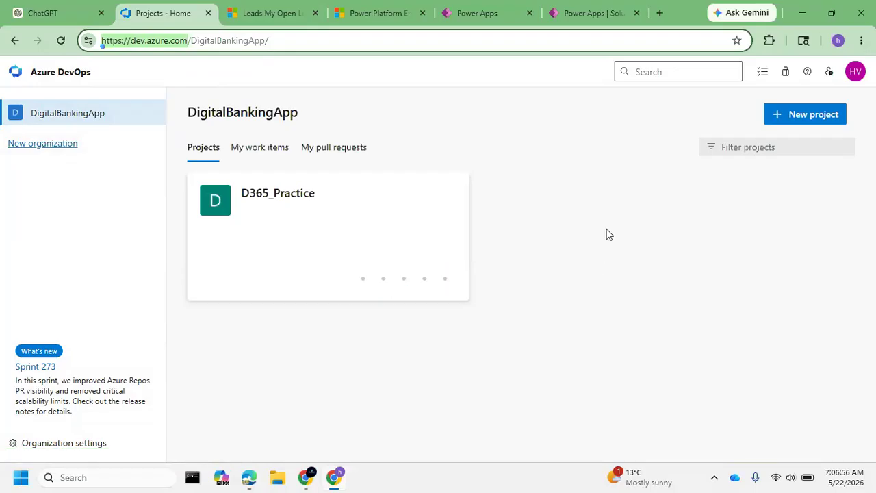
{"action": "left_click", "coordinate": [475, 13]}
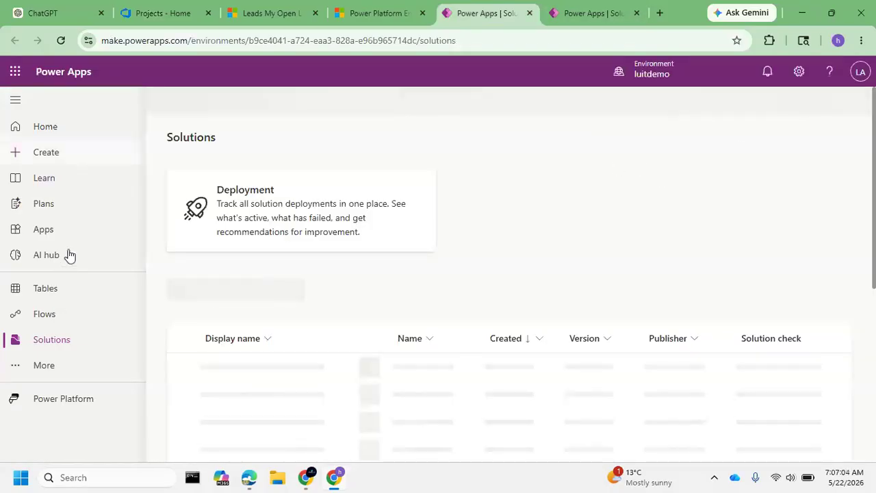
Step: From Apps, start a new app from a page design using Blank page with navigation
{"action": "left_click", "coordinate": [44, 230]}
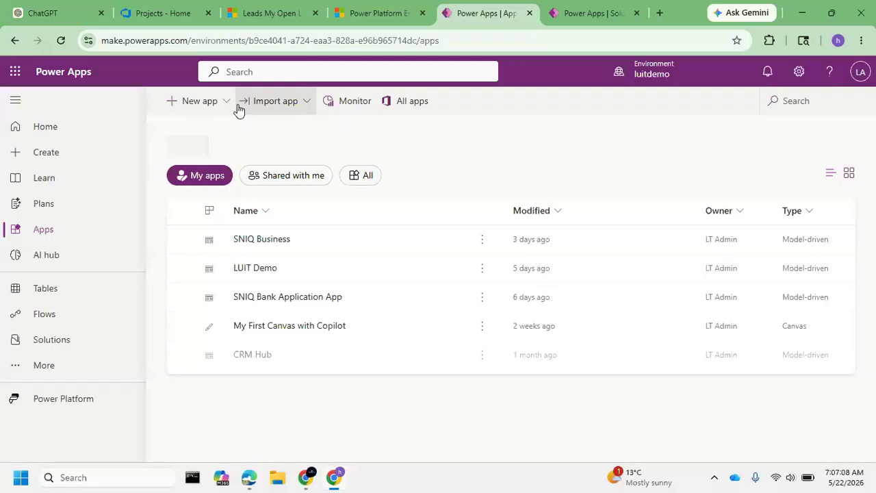
{"action": "left_click", "coordinate": [225, 102]}
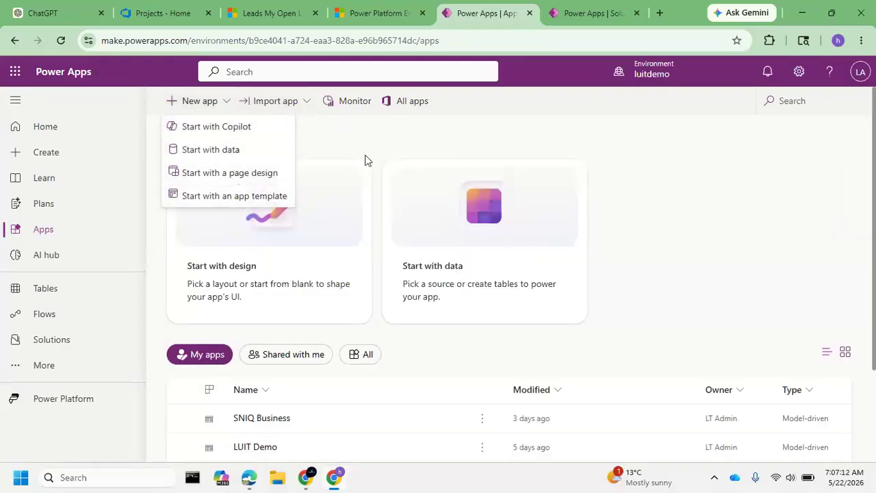
{"action": "left_click", "coordinate": [435, 143]}
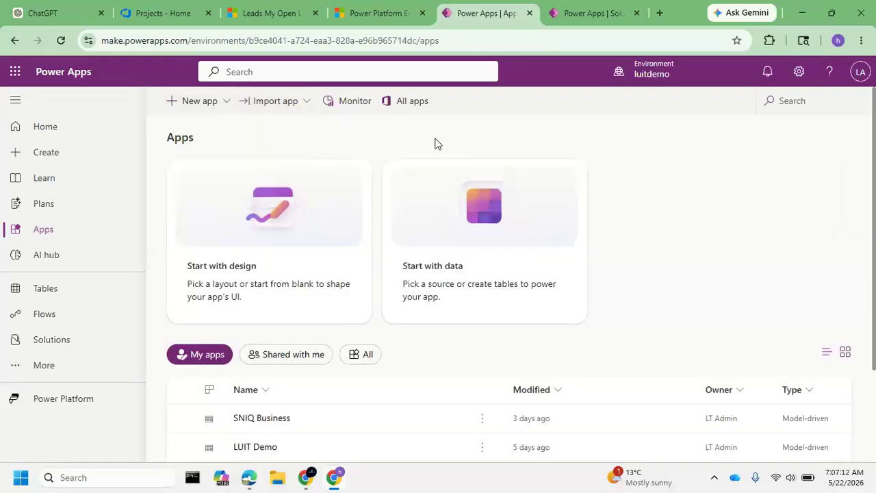
{"action": "left_click", "coordinate": [227, 103]}
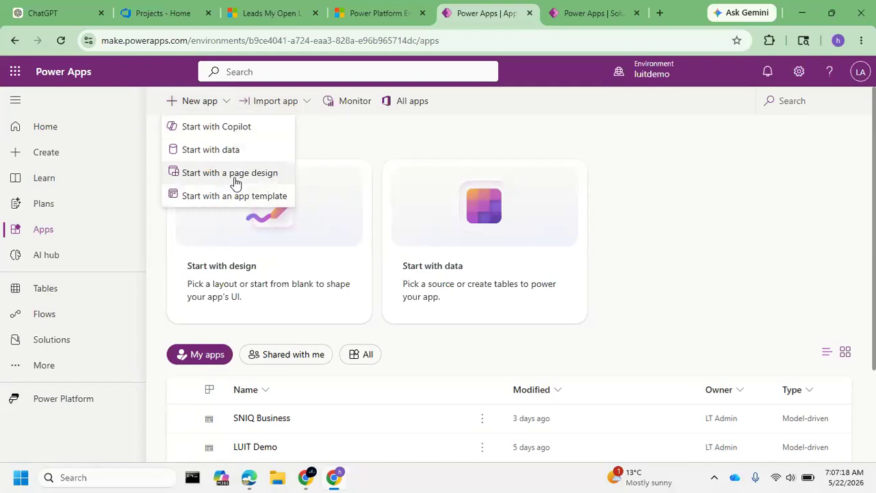
{"action": "left_click", "coordinate": [235, 181]}
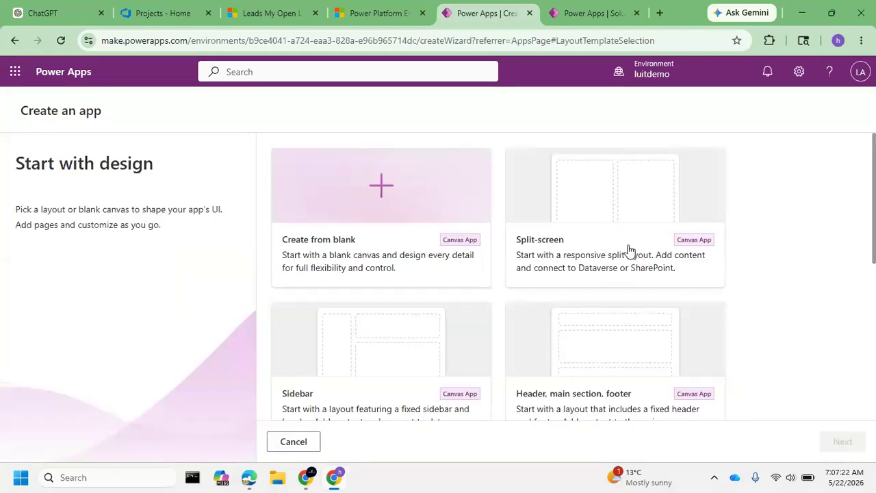
{"action": "scroll", "coordinate": [626, 250], "scroll_direction": "down", "scroll_amount": 3}
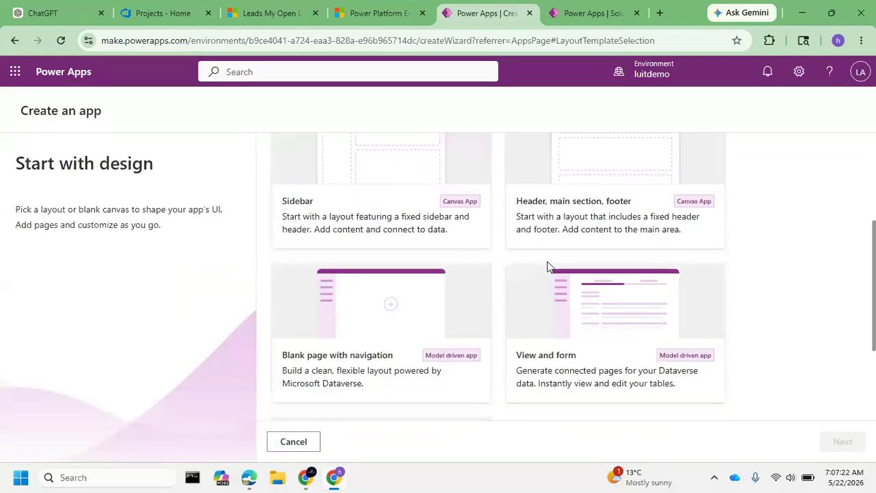
{"action": "left_click", "coordinate": [399, 305]}
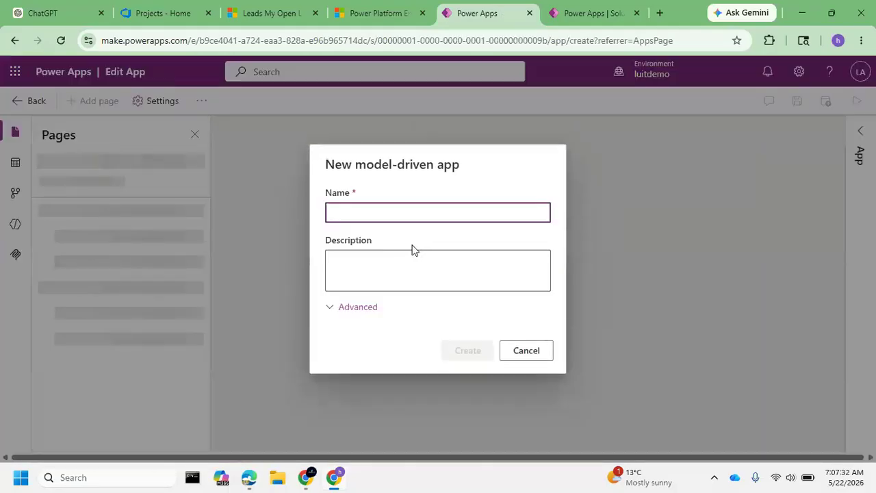
{"action": "type", "text": "SNIQ TECH"}
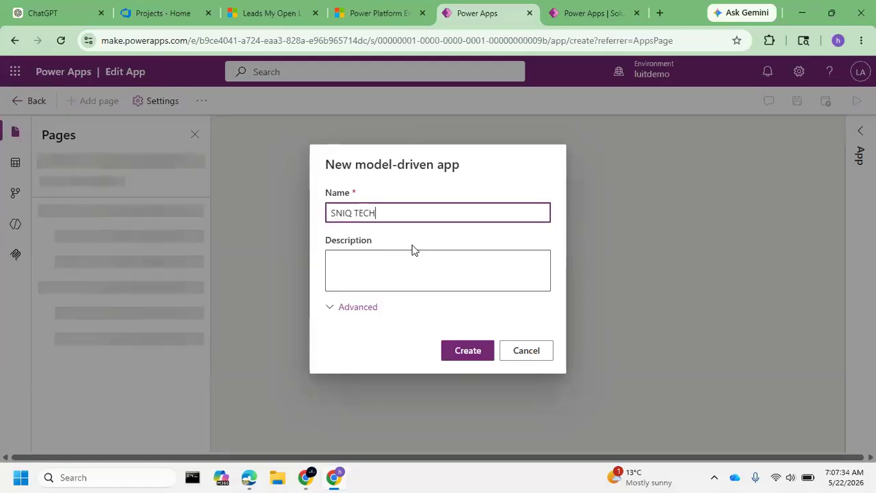
{"action": "left_click", "coordinate": [452, 348]}
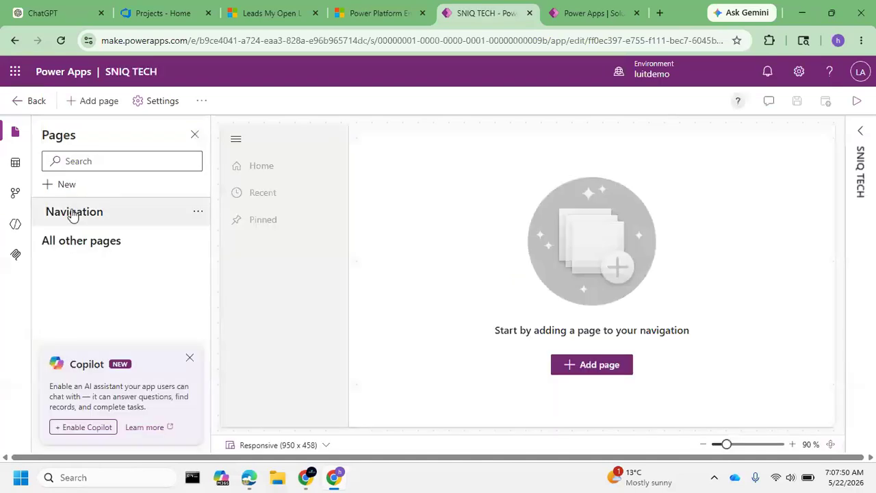
{"action": "left_click", "coordinate": [65, 186]}
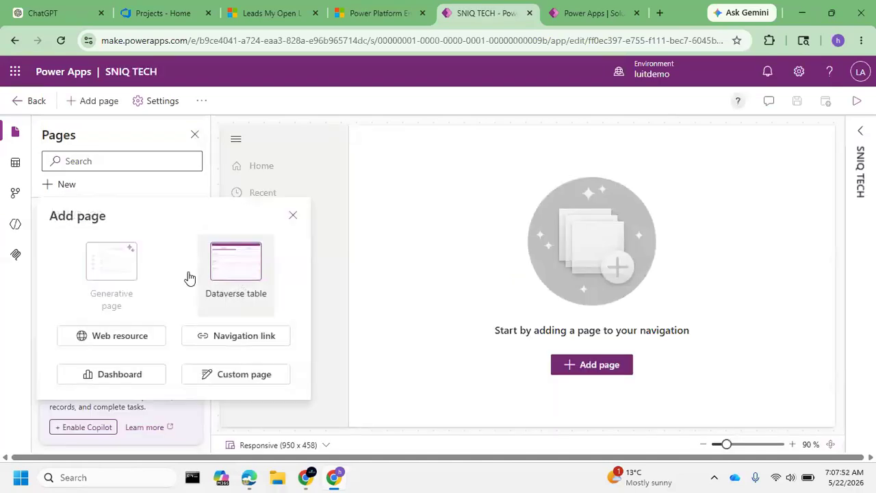
{"action": "left_click", "coordinate": [244, 335]}
{"action": "left_click", "coordinate": [175, 223]}
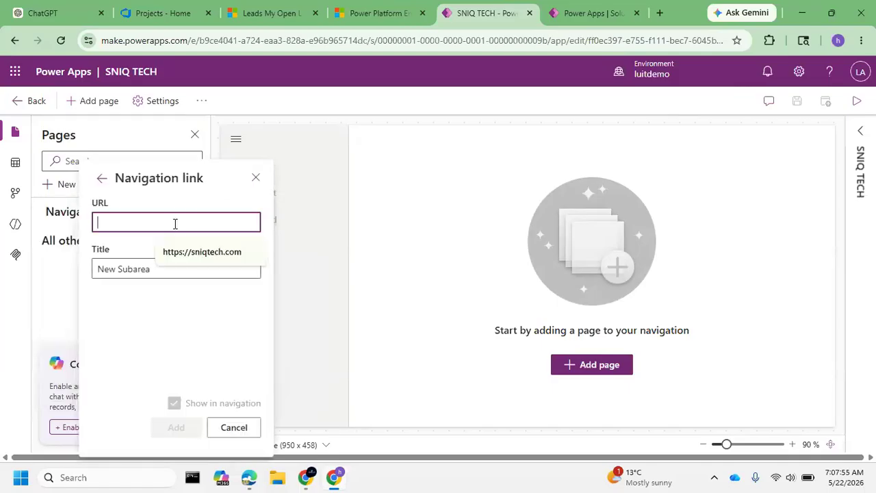
{"action": "left_click", "coordinate": [236, 253]}
{"action": "triple_click", "coordinate": [172, 270]}
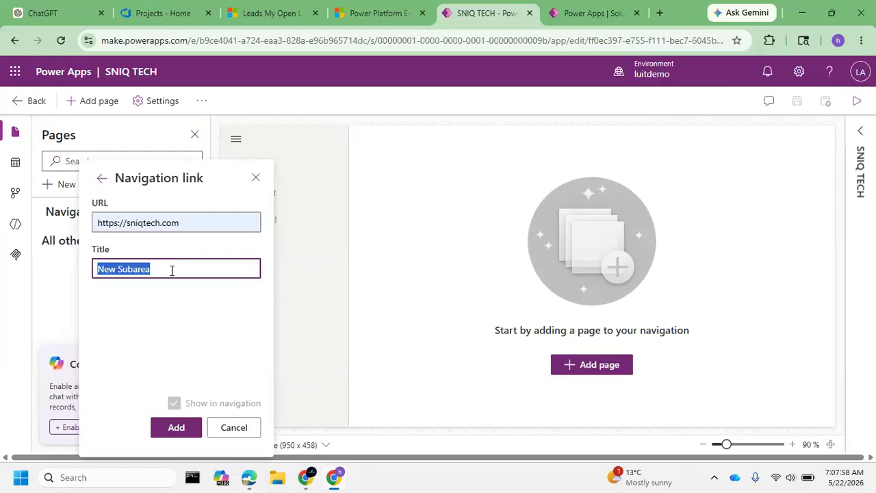
{"action": "type", "text": "SNIQ MAIN SITE"}
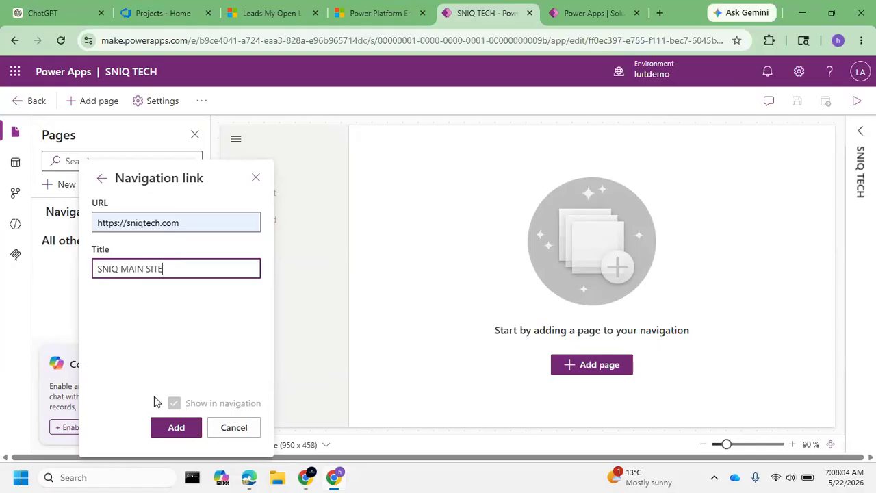
{"action": "left_click", "coordinate": [179, 426]}
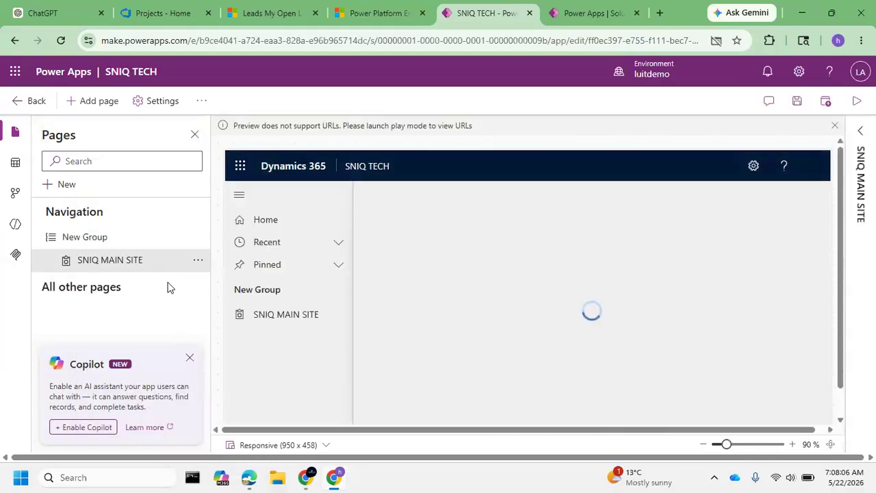
Step: Rename the New Group navigation group to Official Page
{"action": "left_click", "coordinate": [129, 245]}
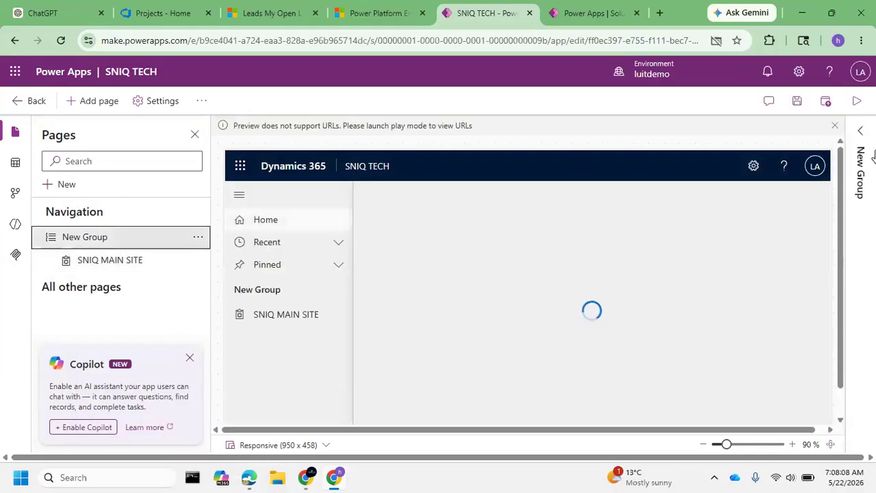
{"action": "left_click", "coordinate": [860, 131]}
{"action": "left_click", "coordinate": [770, 200]}
{"action": "type", "text": "Offife"}
{"action": "key", "text": "BackSpace"}
{"action": "type", "text": "cial Page"}
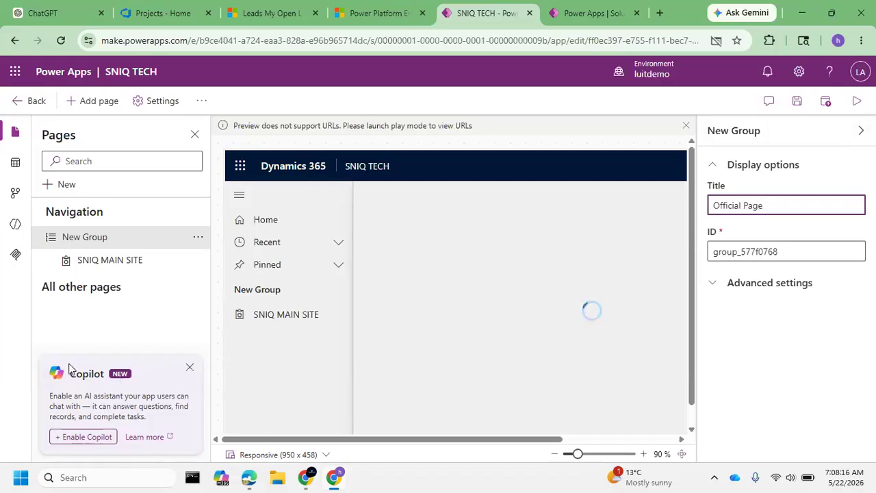
{"action": "left_click", "coordinate": [93, 320]}
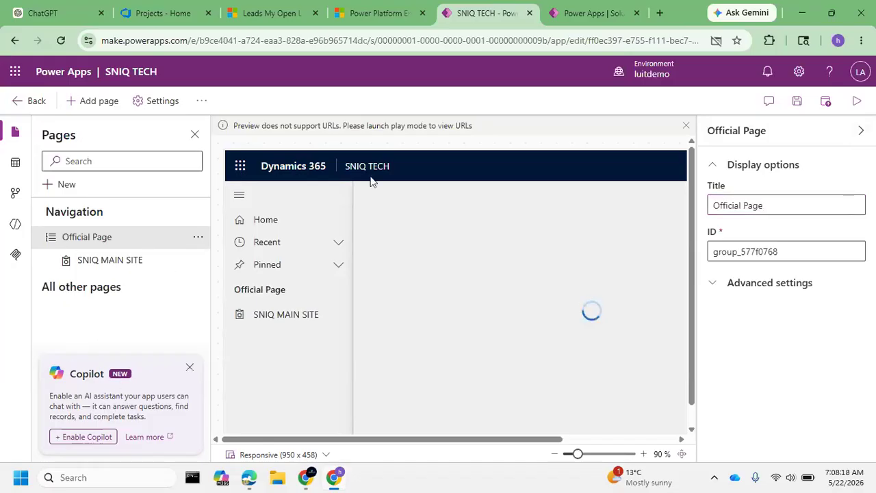
Step: Publish the SNIQ TECH app and launch it with Play
{"action": "left_click", "coordinate": [827, 102]}
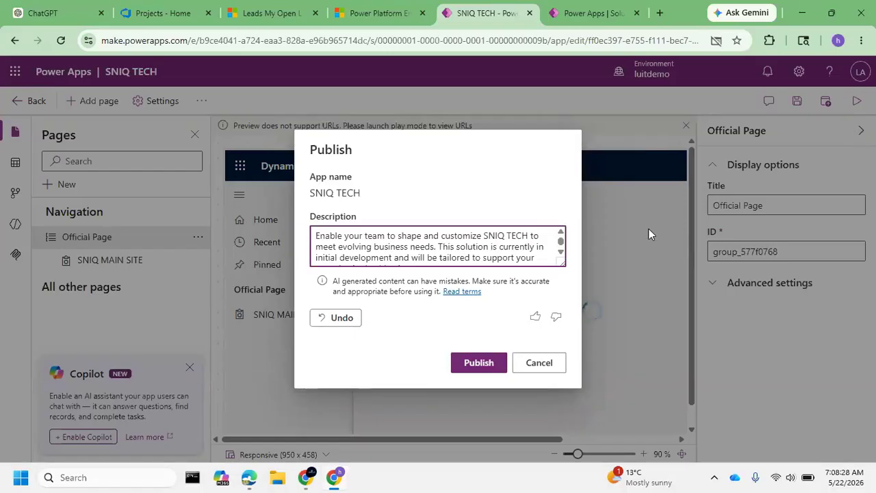
{"action": "left_click", "coordinate": [487, 370]}
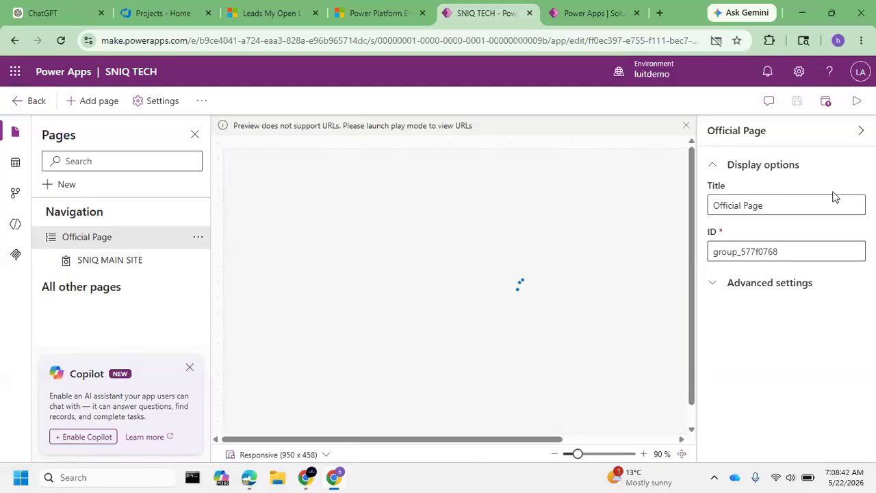
{"action": "left_click", "coordinate": [857, 101]}
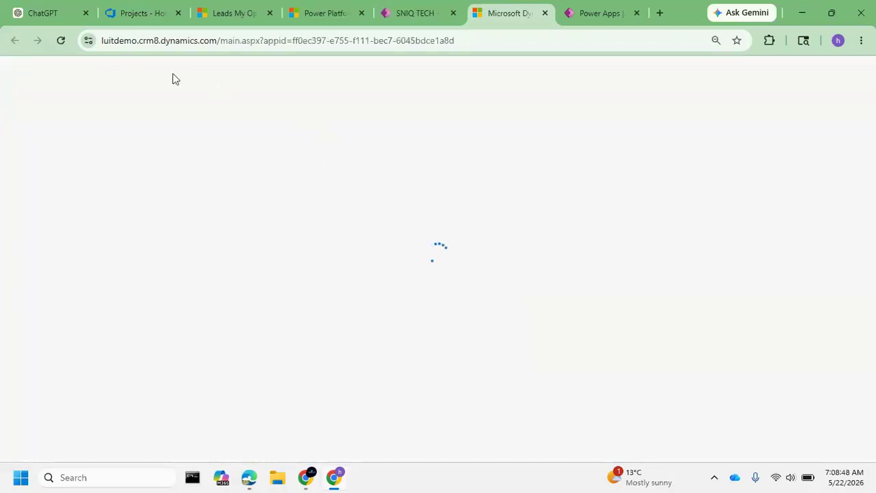
Step: Follow the SNIQ MAIN SITE link to sniqtech.com, then return to the Azure DevOps projects tab
{"action": "left_click_drag", "start_coordinate": [219, 41], "coordinate": [102, 39]}
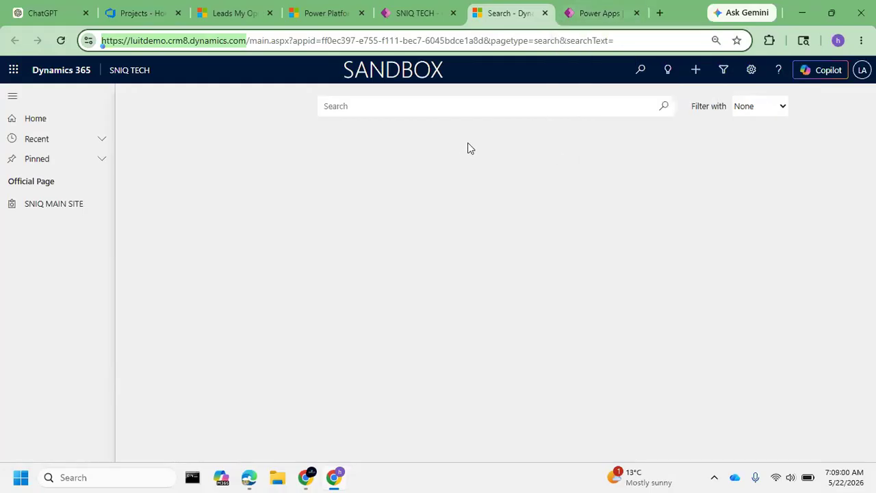
{"action": "left_click", "coordinate": [38, 211]}
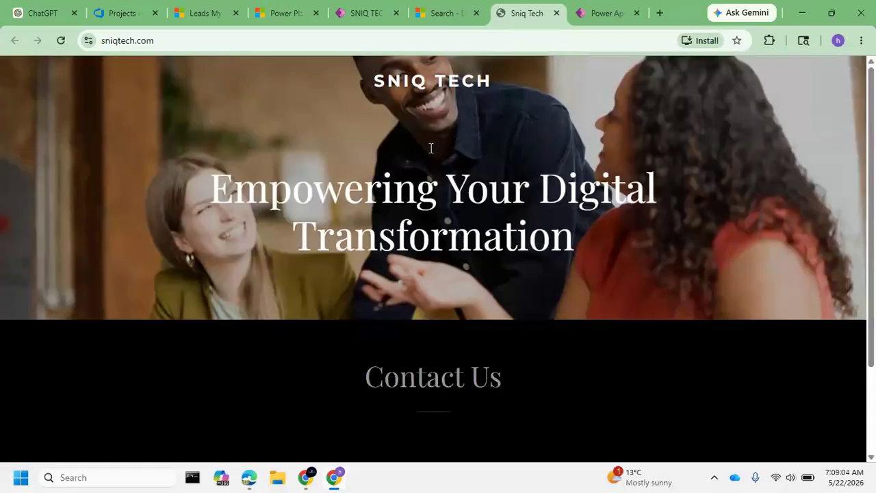
{"action": "left_click", "coordinate": [591, 10]}
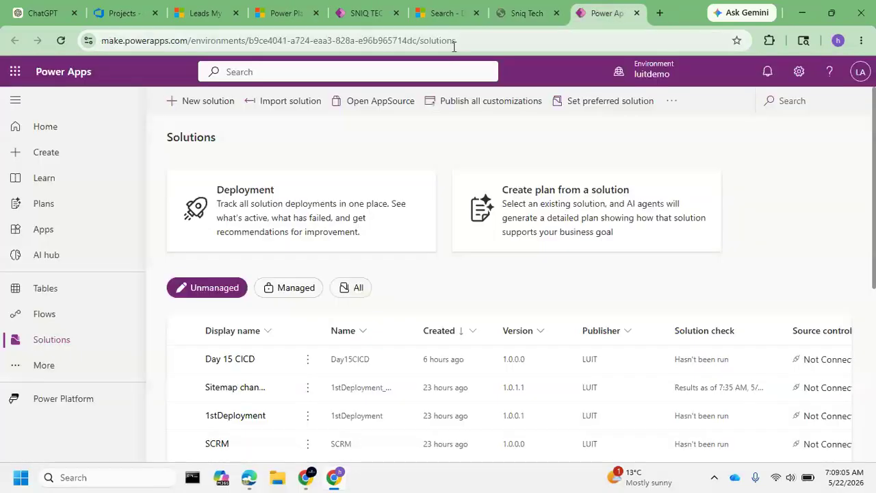
{"action": "left_click", "coordinate": [208, 15]}
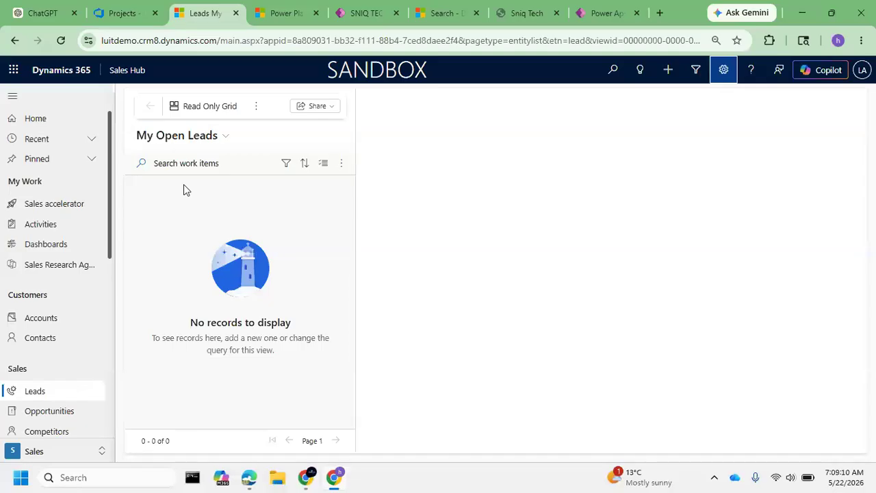
{"action": "left_click", "coordinate": [124, 13]}
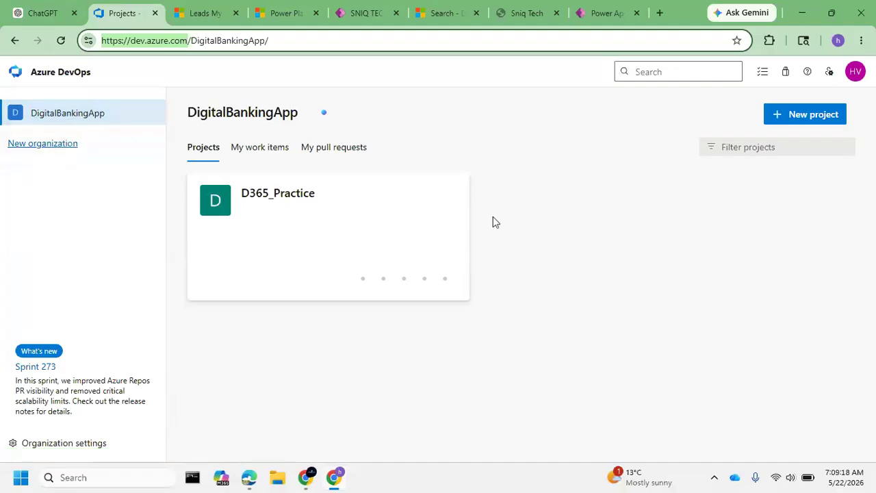
Step: Create a private Azure DevOps project named D365 CRM
{"action": "left_click", "coordinate": [757, 114]}
{"action": "type", "text": "D"}
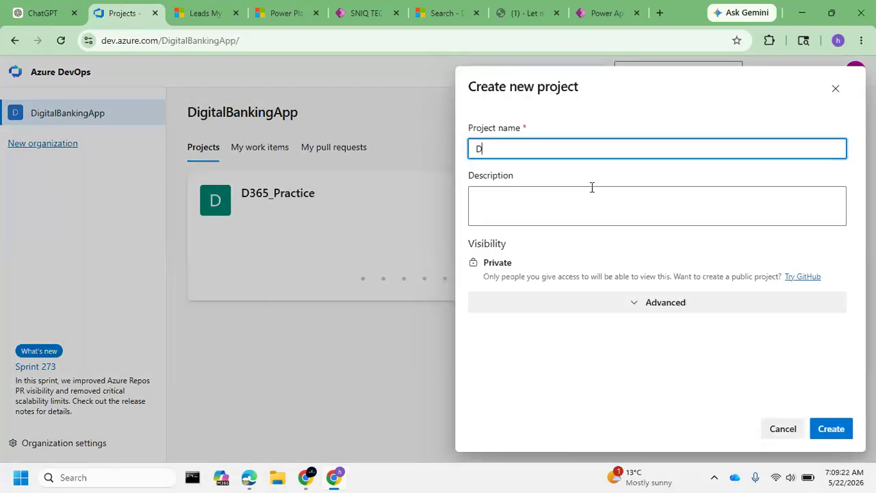
{"action": "type", "text": "365 CRM"}
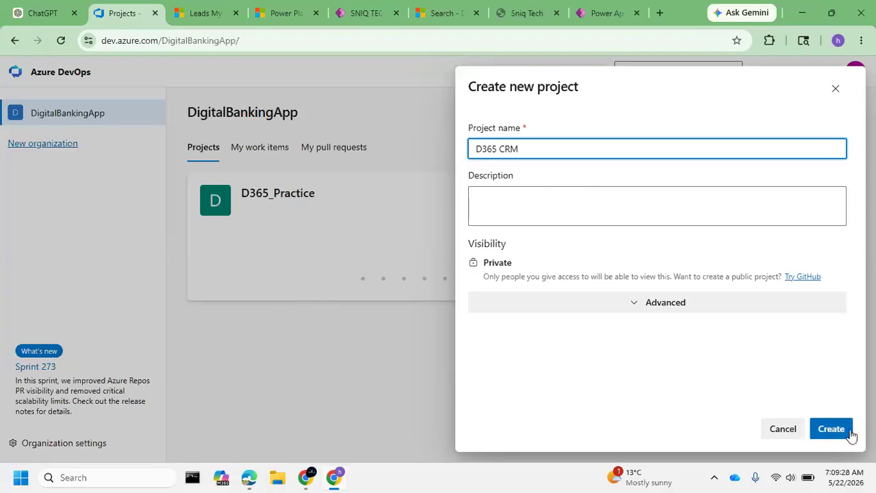
{"action": "left_click", "coordinate": [826, 431]}
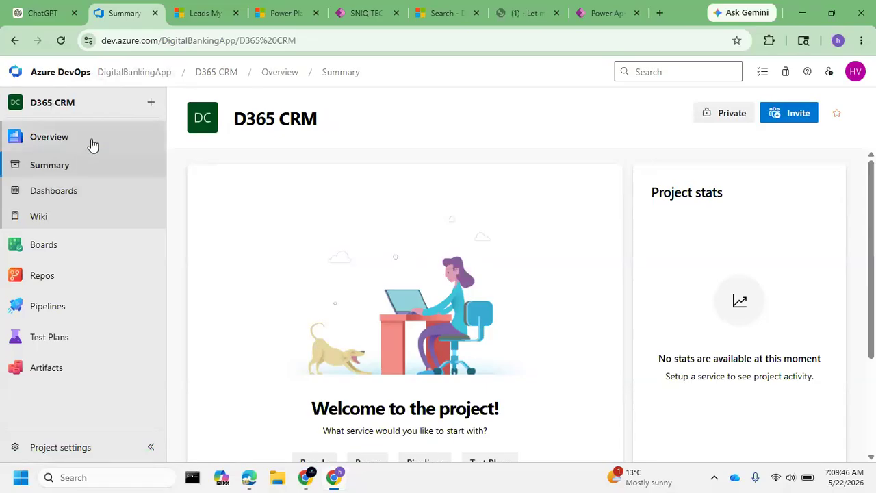
Step: Explore the D365 CRM sidebar and start a new pipeline from the Pipelines page
{"action": "mouse_move", "coordinate": [63, 244]}
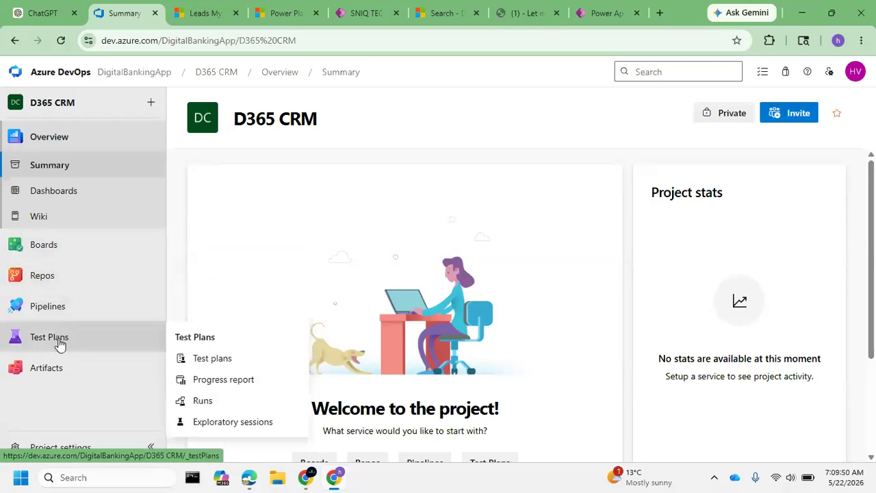
{"action": "mouse_move", "coordinate": [60, 281]}
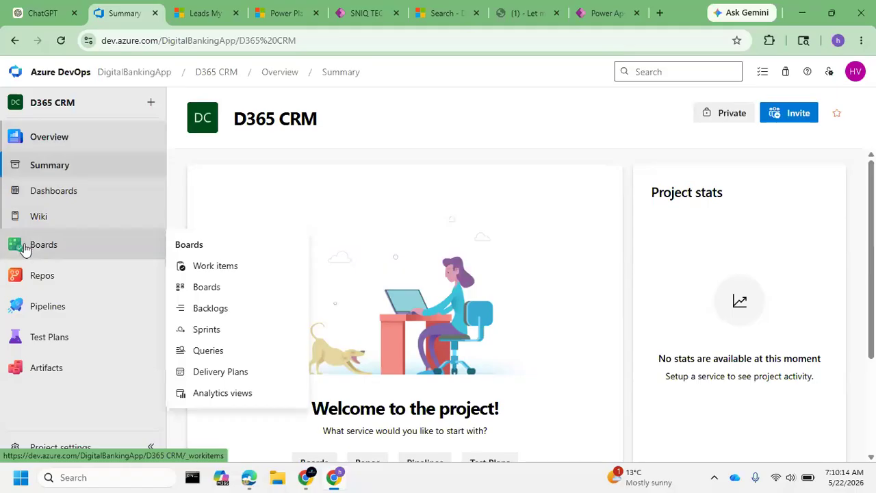
{"action": "mouse_move", "coordinate": [10, 296]}
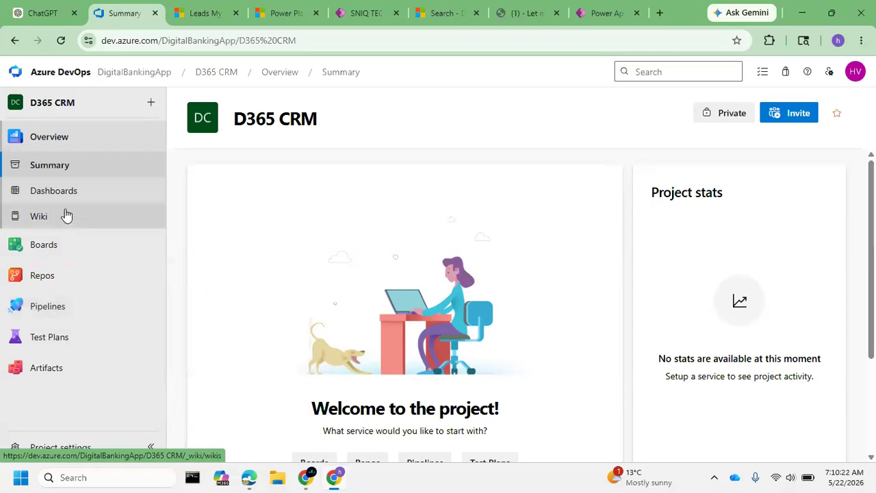
{"action": "left_click", "coordinate": [47, 308]}
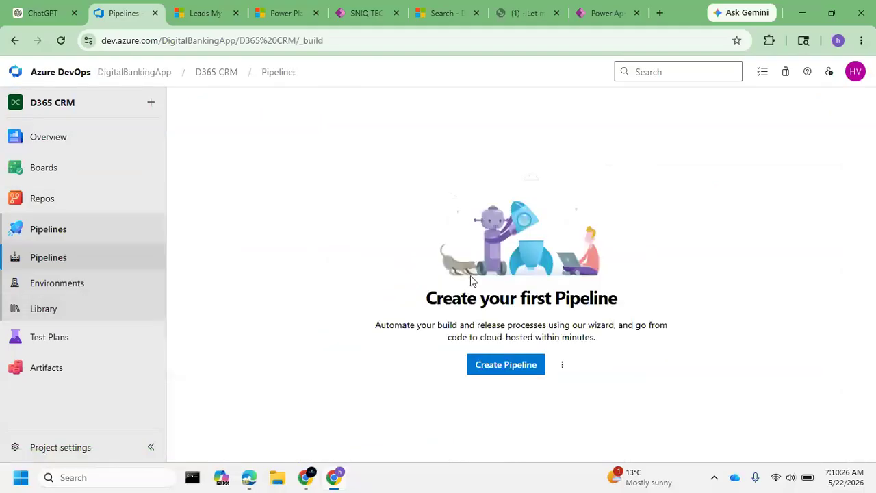
{"action": "left_click", "coordinate": [514, 365]}
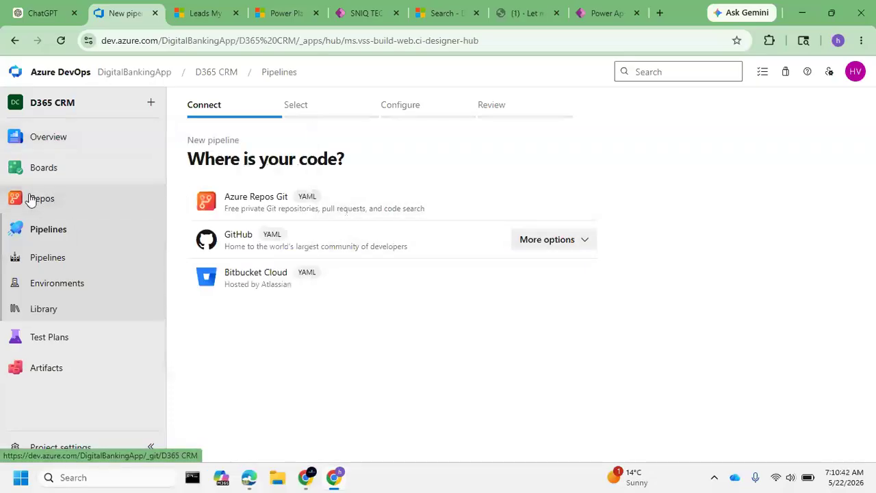
{"action": "mouse_move", "coordinate": [30, 199]}
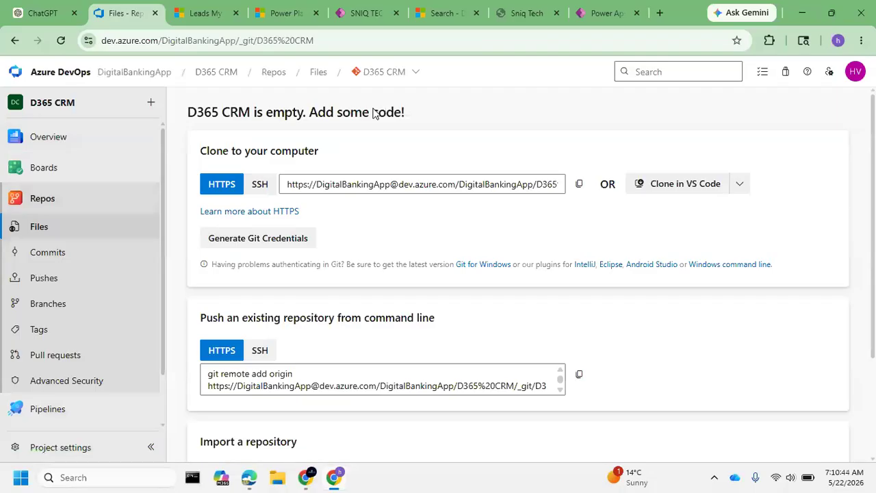
Step: Read the empty D365 CRM repository page down to the Initialize main branch section
{"action": "scroll", "coordinate": [439, 242], "scroll_direction": "down", "scroll_amount": 3}
{"action": "scroll", "coordinate": [405, 274], "scroll_direction": "up", "scroll_amount": 2}
{"action": "triple_click", "coordinate": [207, 112]}
{"action": "scroll", "coordinate": [274, 228], "scroll_direction": "down", "scroll_amount": 2}
{"action": "scroll", "coordinate": [258, 200], "scroll_direction": "up", "scroll_amount": 2}
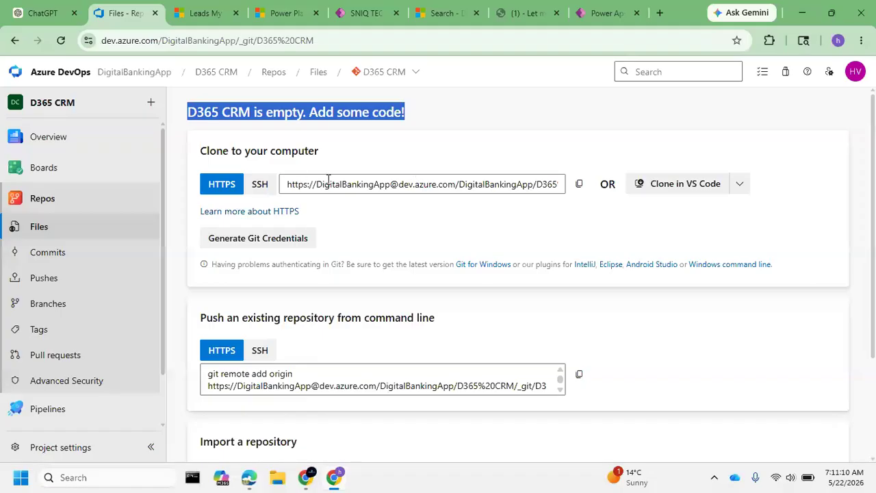
{"action": "scroll", "coordinate": [331, 236], "scroll_direction": "down", "scroll_amount": 1}
{"action": "left_click_drag", "start_coordinate": [202, 253], "coordinate": [479, 283]}
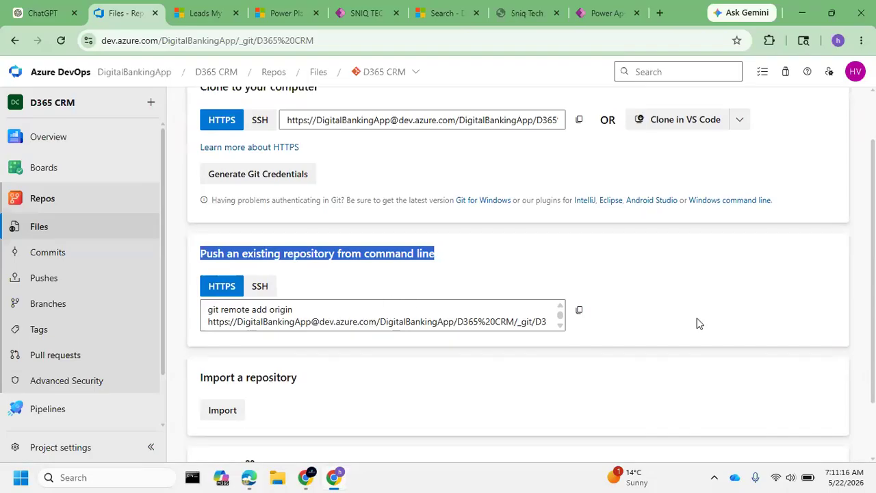
{"action": "scroll", "coordinate": [422, 304], "scroll_direction": "down", "scroll_amount": 1}
{"action": "scroll", "coordinate": [309, 350], "scroll_direction": "down", "scroll_amount": 1}
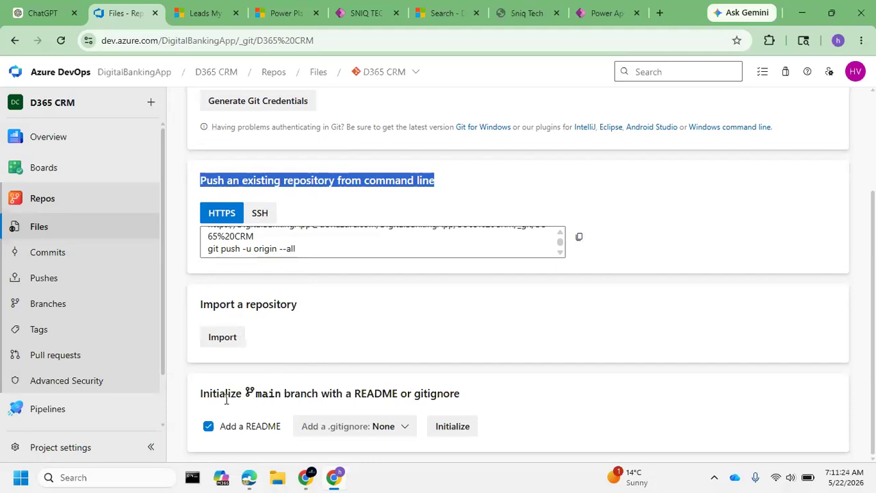
{"action": "left_click_drag", "start_coordinate": [195, 406], "coordinate": [471, 402]}
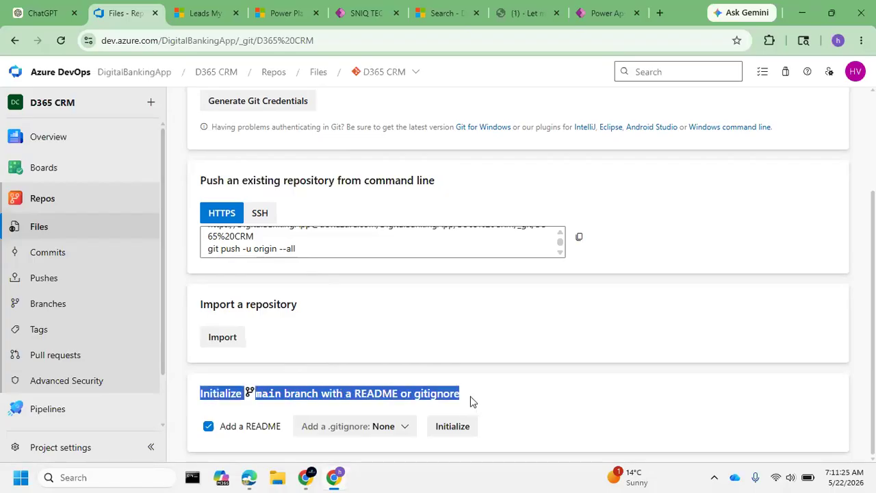
{"action": "double_click", "coordinate": [285, 395]}
{"action": "double_click", "coordinate": [199, 397]}
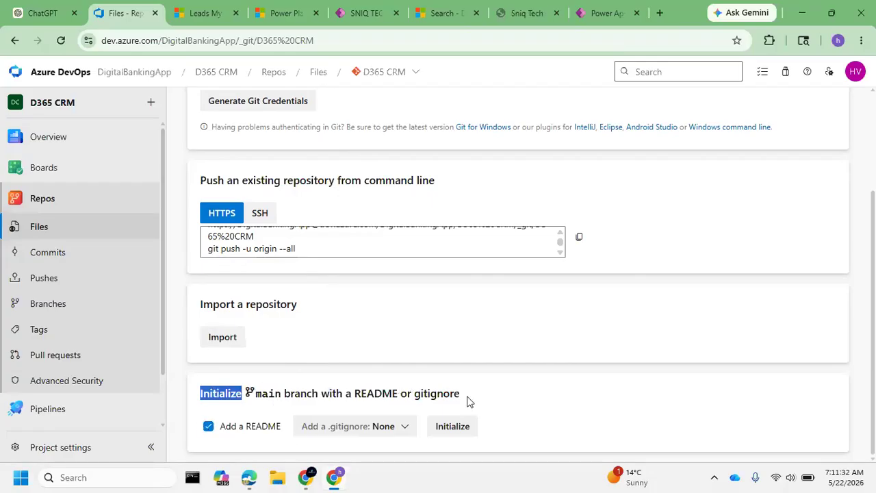
Step: Initialize the main branch with Add a README left checked
{"action": "left_click", "coordinate": [253, 432]}
{"action": "left_click", "coordinate": [253, 433]}
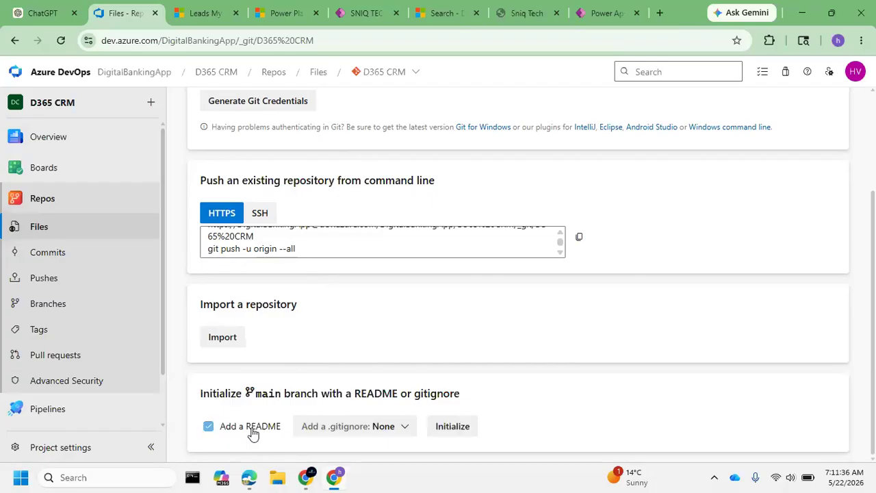
{"action": "left_click", "coordinate": [446, 433]}
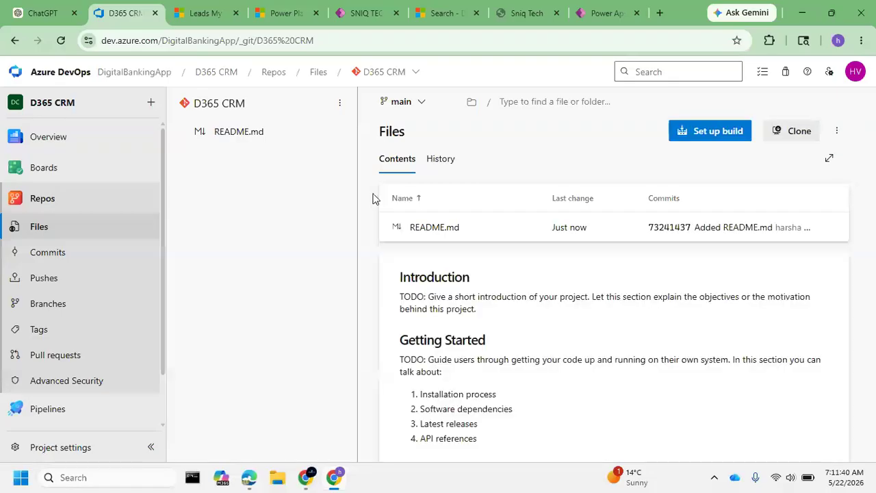
Step: Check the repository's branch list, then open the D365 CRM Pipelines page
{"action": "left_click", "coordinate": [422, 106]}
{"action": "left_click", "coordinate": [297, 246]}
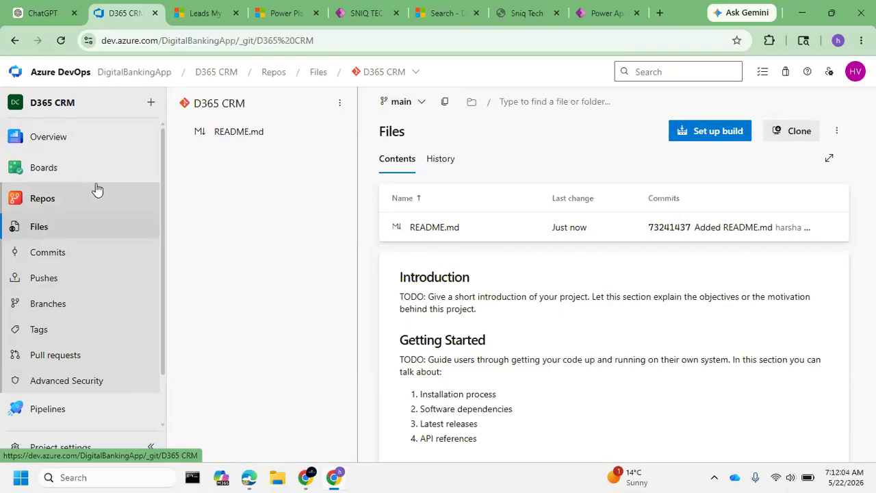
{"action": "left_click", "coordinate": [366, 15]}
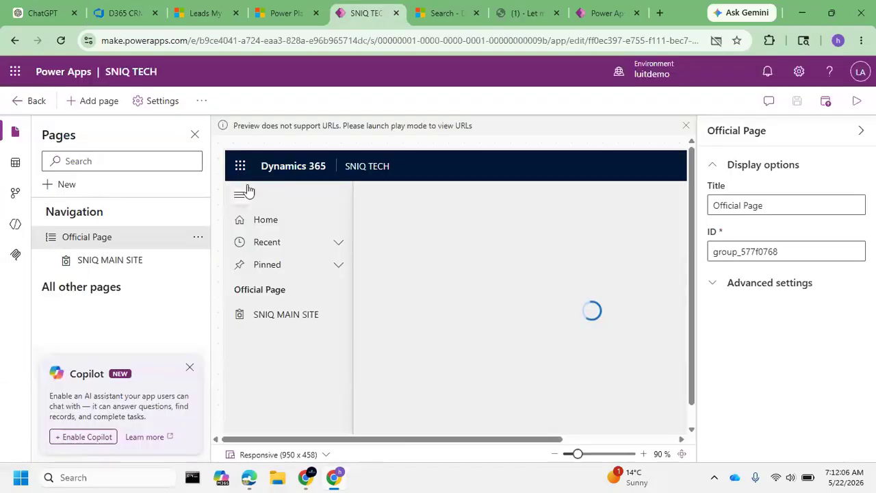
{"action": "left_click", "coordinate": [124, 20]}
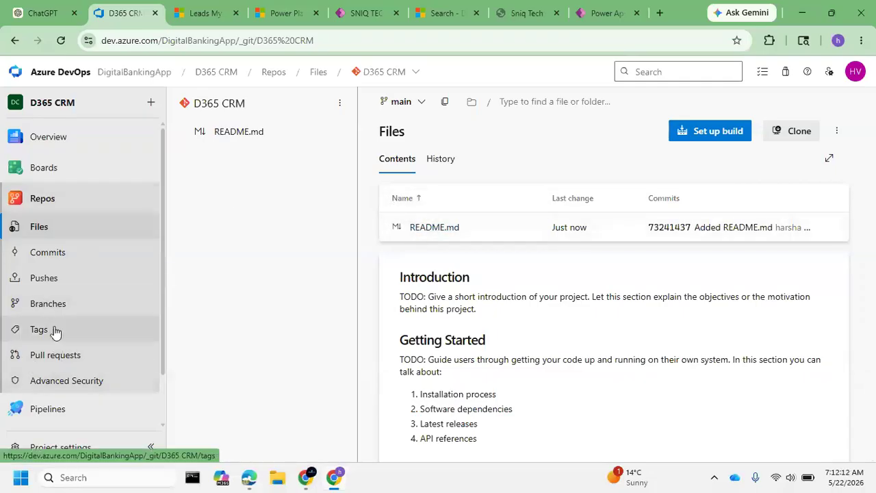
{"action": "scroll", "coordinate": [54, 342], "scroll_direction": "down", "scroll_amount": 1}
{"action": "left_click", "coordinate": [66, 356]}
Step: Create a pipeline from Azure Repos Git on the D365 CRM repo using the Starter pipeline
{"action": "mouse_move", "coordinate": [55, 327]}
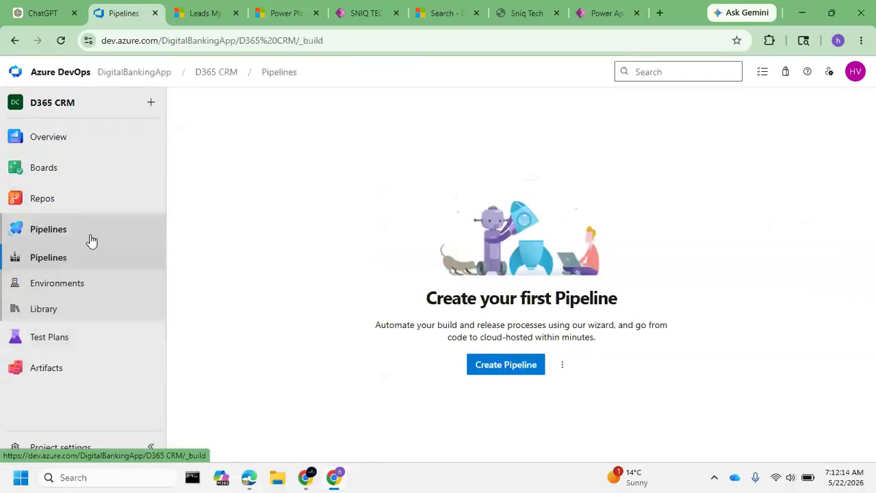
{"action": "left_click", "coordinate": [500, 366]}
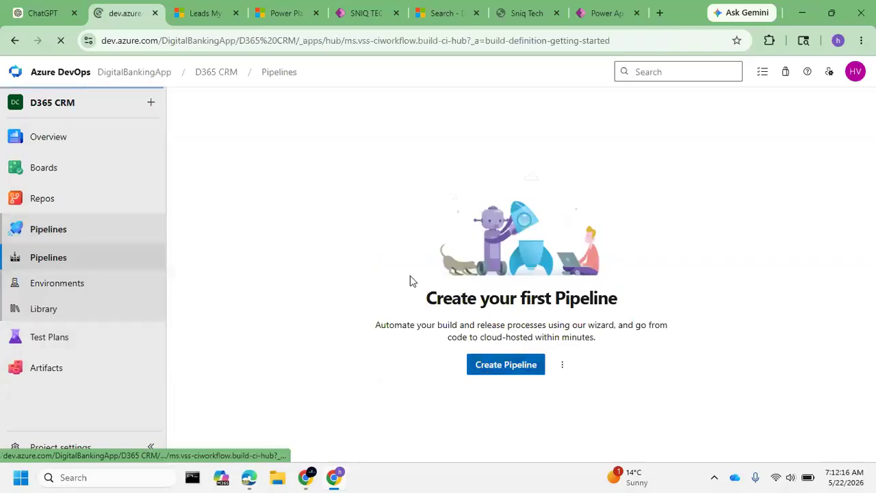
{"action": "left_click", "coordinate": [207, 198]}
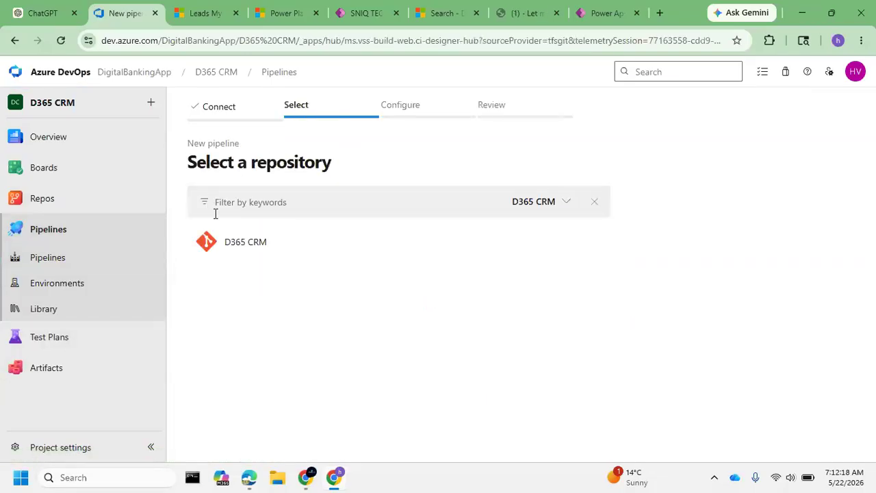
{"action": "left_click", "coordinate": [267, 251]}
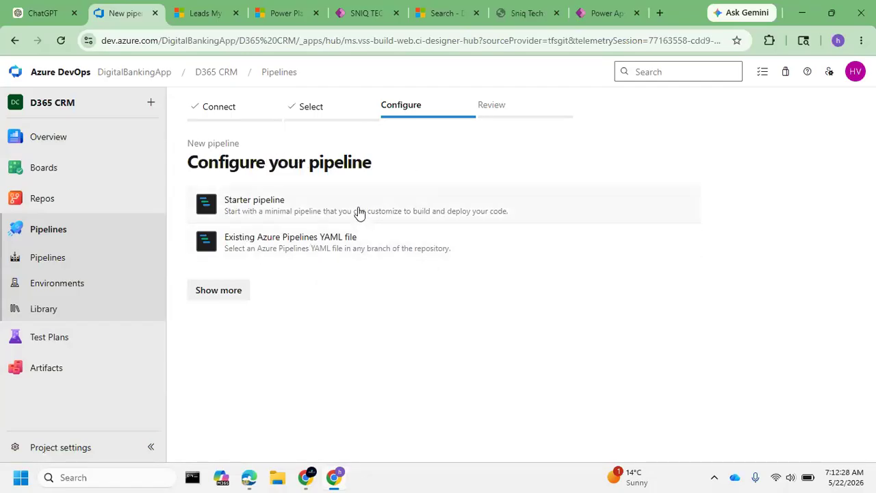
{"action": "left_click", "coordinate": [287, 200]}
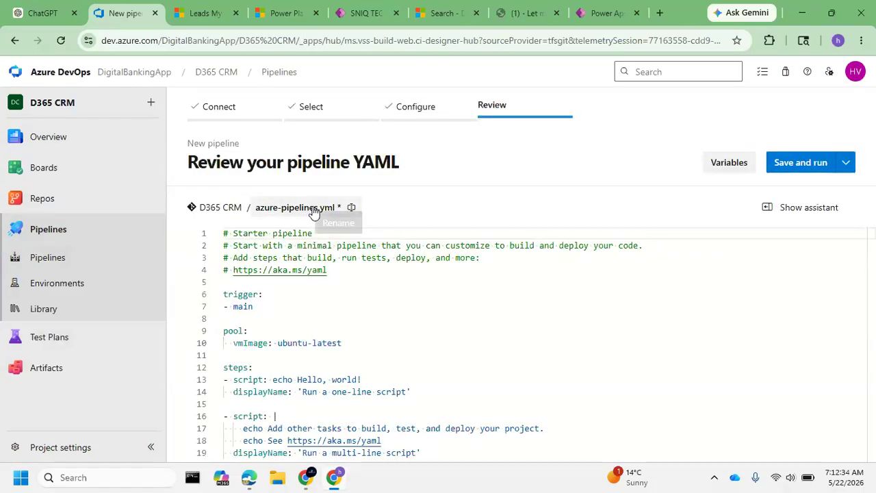
Step: Review the starter YAML's main trigger and vmImage: ubuntu-latest pool lines
{"action": "scroll", "coordinate": [336, 338], "scroll_direction": "down", "scroll_amount": 1}
{"action": "scroll", "coordinate": [336, 338], "scroll_direction": "up", "scroll_amount": 1}
{"action": "scroll", "coordinate": [343, 337], "scroll_direction": "down", "scroll_amount": 6}
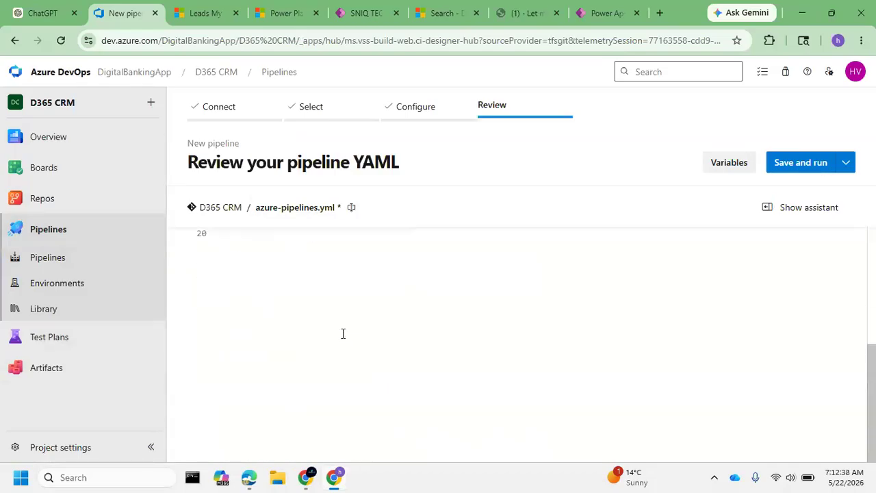
{"action": "scroll", "coordinate": [343, 333], "scroll_direction": "up", "scroll_amount": 6}
{"action": "left_click_drag", "start_coordinate": [254, 305], "coordinate": [219, 295]}
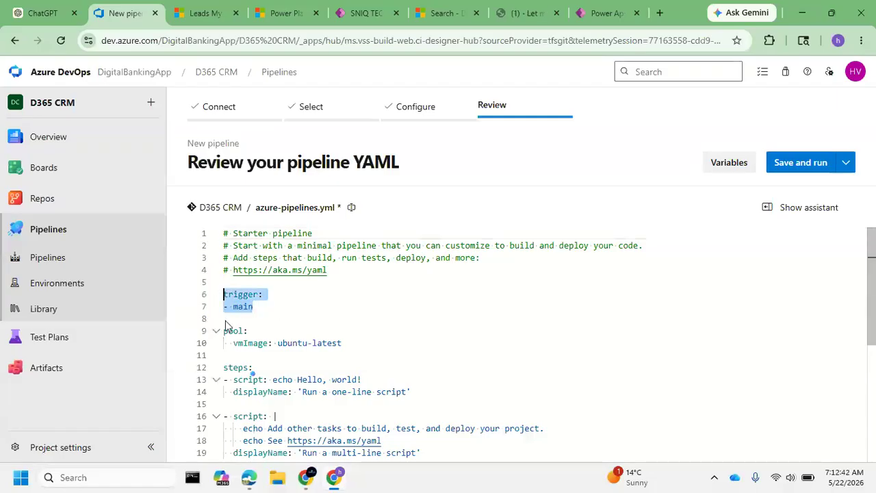
{"action": "left_click", "coordinate": [351, 346]}
{"action": "left_click_drag", "start_coordinate": [342, 343], "coordinate": [225, 342]}
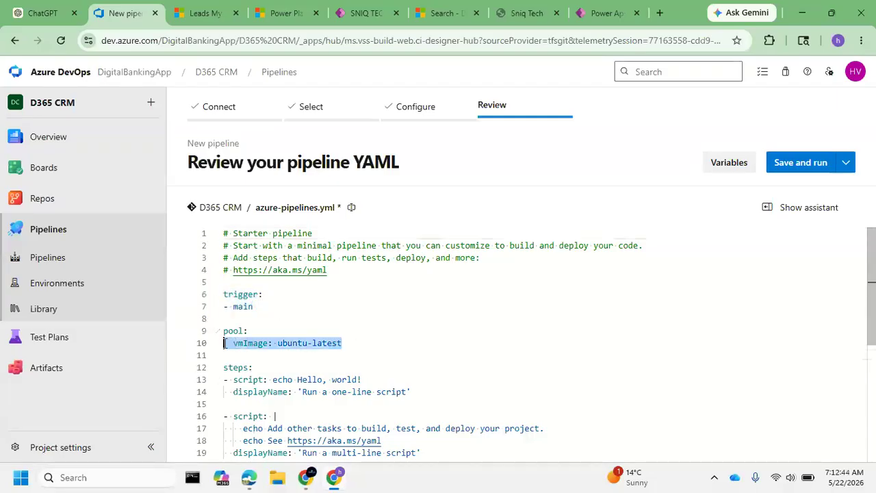
{"action": "left_click", "coordinate": [354, 342]}
{"action": "double_click", "coordinate": [356, 342]}
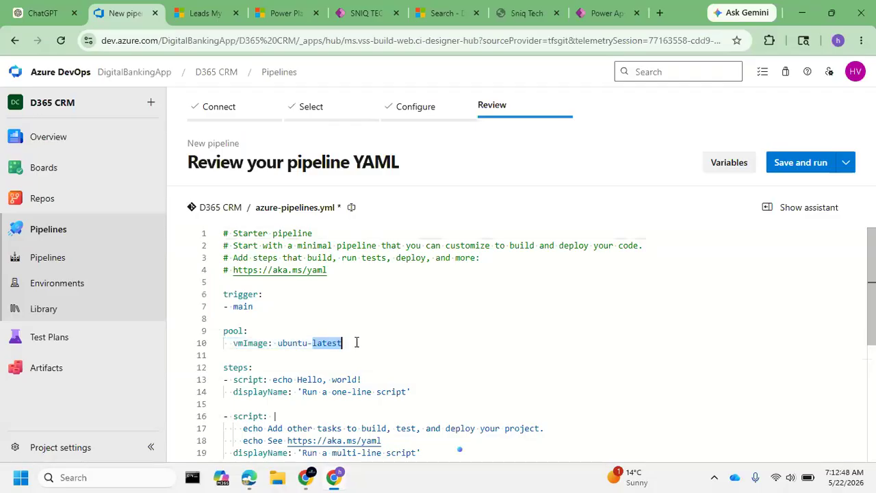
{"action": "left_click_drag", "start_coordinate": [356, 342], "coordinate": [224, 344]}
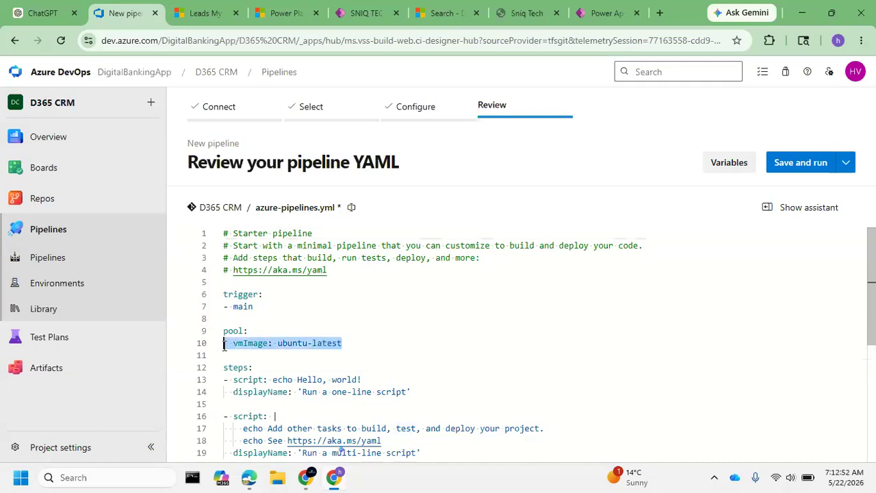
{"action": "left_click", "coordinate": [379, 330]}
Step: Review the starter YAML's steps block, then return to the Power Apps solutions tab
{"action": "scroll", "coordinate": [377, 330], "scroll_direction": "down", "scroll_amount": 2}
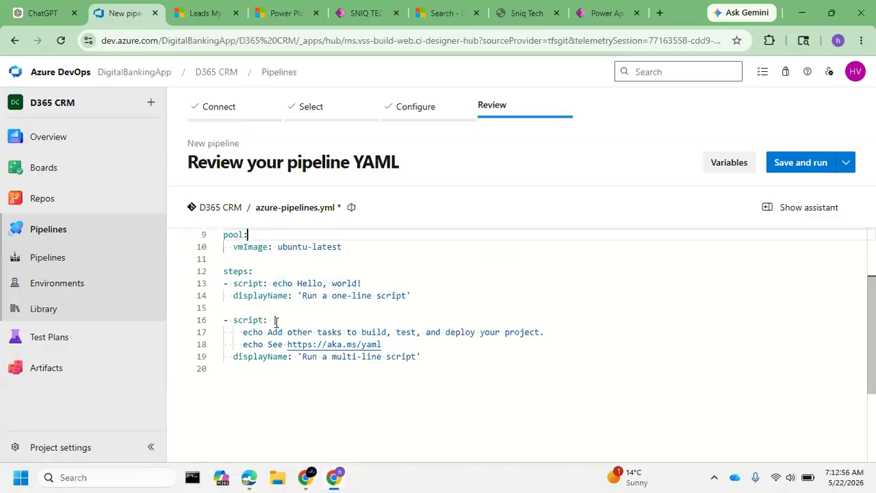
{"action": "left_click_drag", "start_coordinate": [416, 357], "coordinate": [456, 257]}
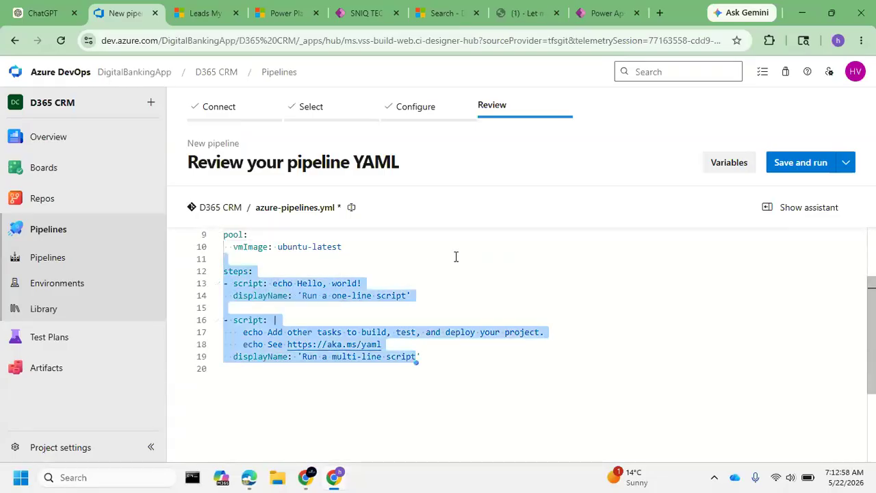
{"action": "left_click", "coordinate": [453, 257]}
{"action": "scroll", "coordinate": [377, 271], "scroll_direction": "up", "scroll_amount": 2}
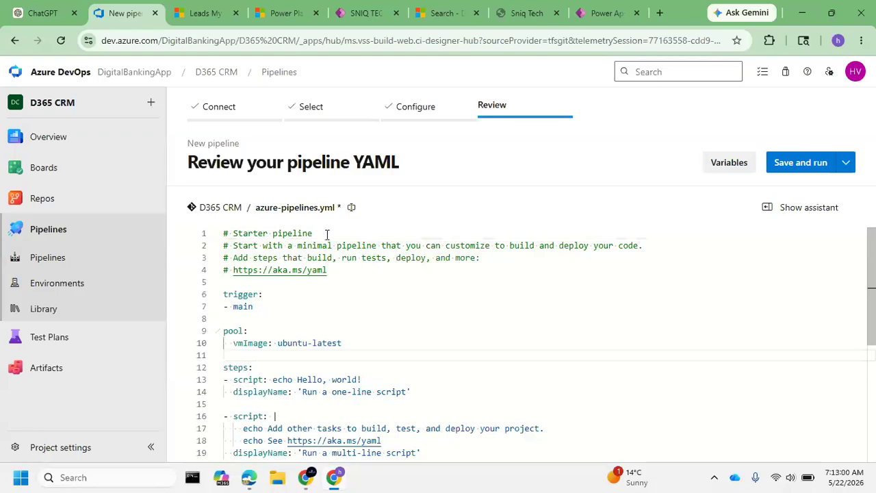
{"action": "left_click", "coordinate": [366, 307]}
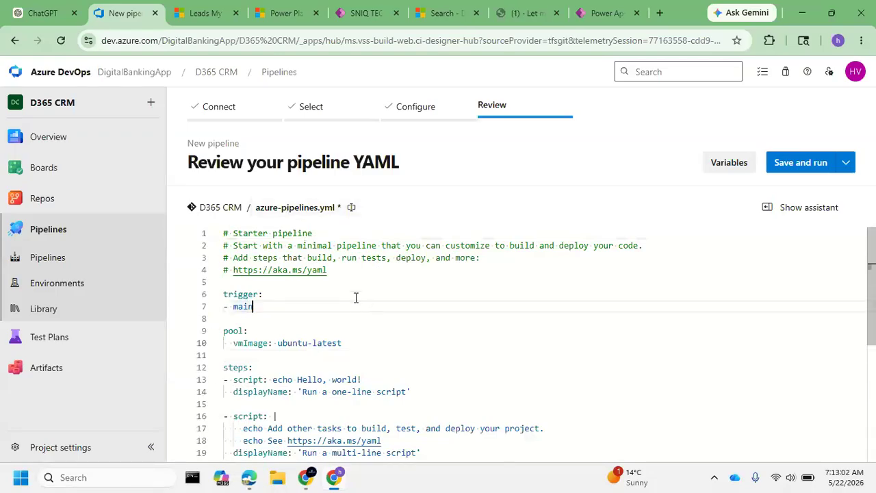
{"action": "left_click", "coordinate": [581, 13]}
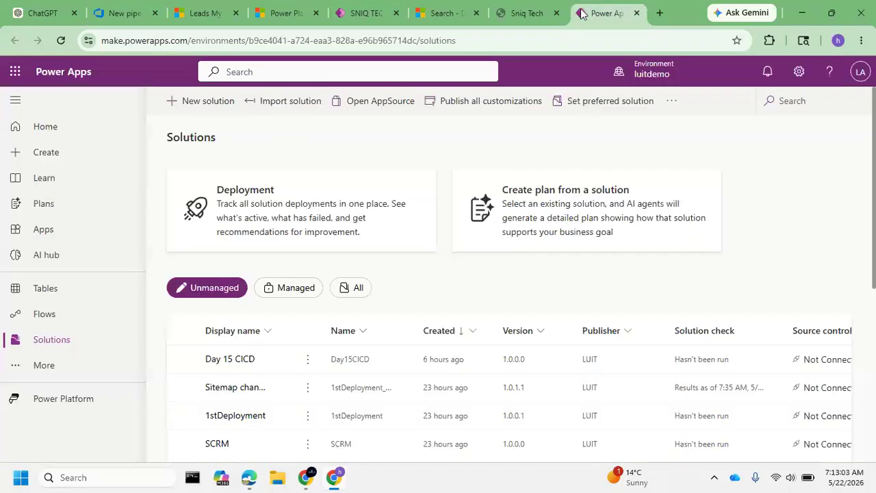
Step: Leave the SNIQ TECH app designer and go to the Power Apps Solutions list
{"action": "left_click", "coordinate": [356, 14]}
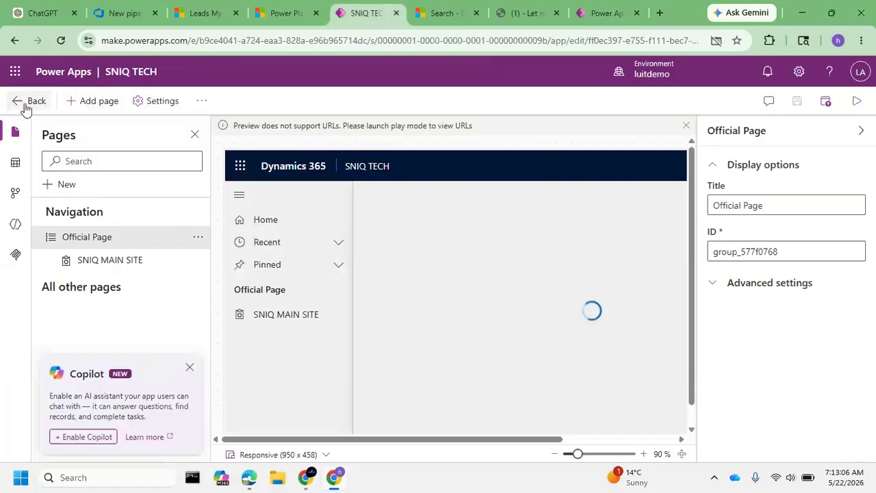
{"action": "left_click", "coordinate": [24, 104]}
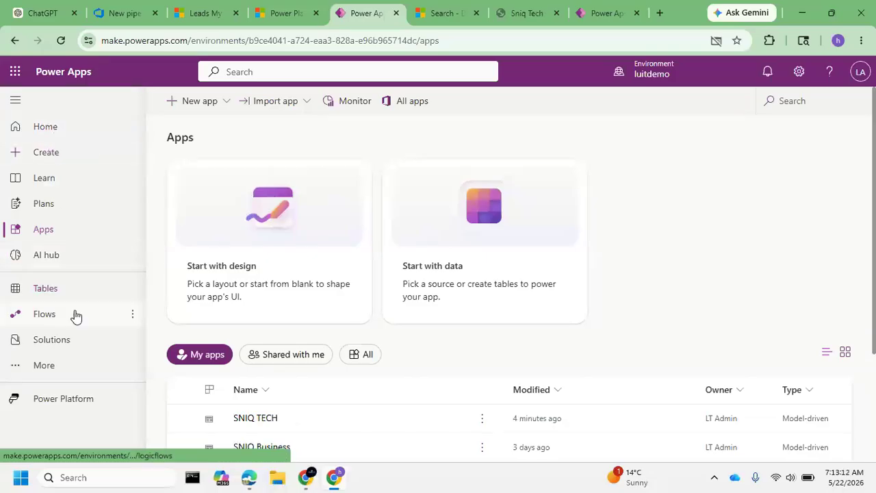
{"action": "left_click", "coordinate": [71, 340]}
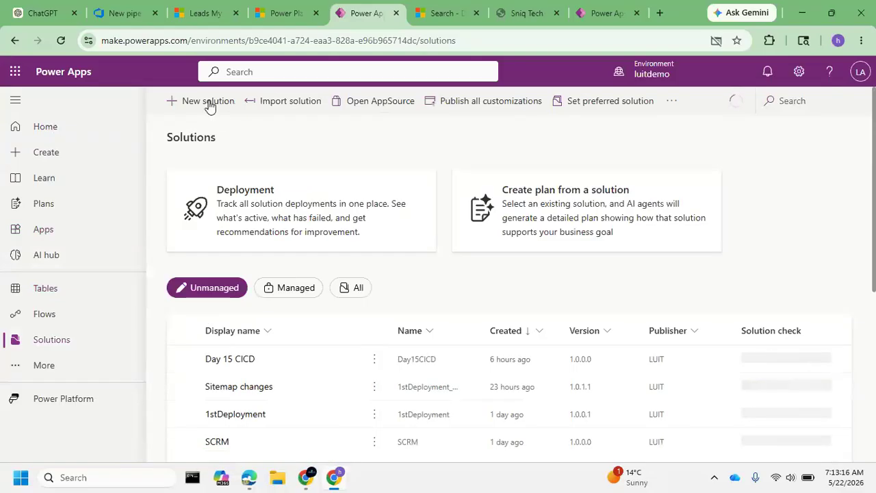
Step: Create a new solution named 'SNIQ CICD' with publisher LUIT
{"action": "left_click", "coordinate": [216, 102]}
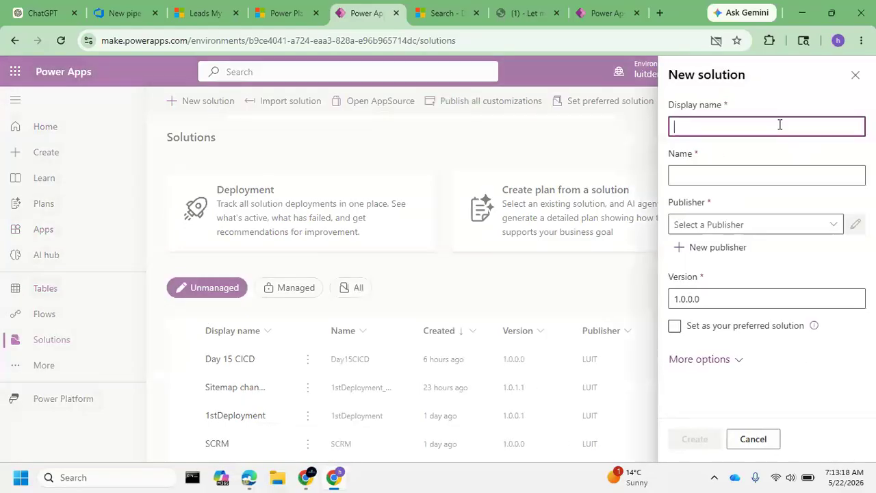
{"action": "left_click", "coordinate": [779, 125]}
{"action": "type", "text": "SNIQ CIC"}
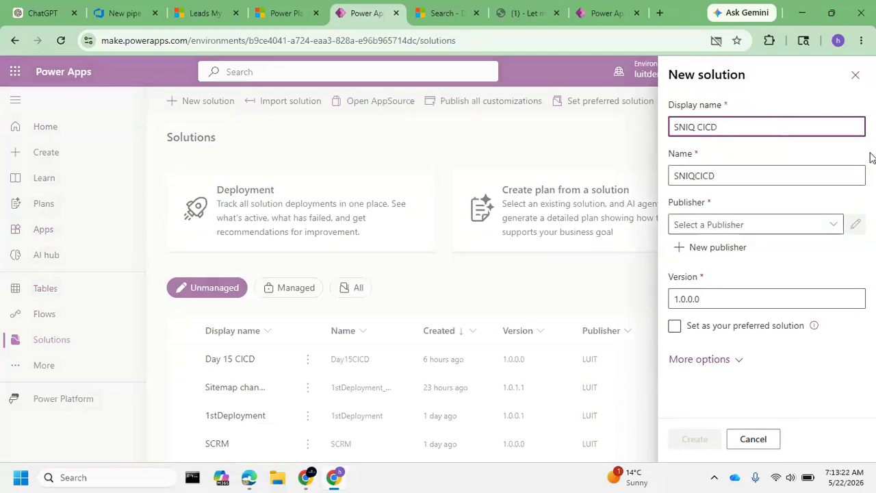
{"action": "type", "text": "D"}
{"action": "left_click", "coordinate": [833, 223]}
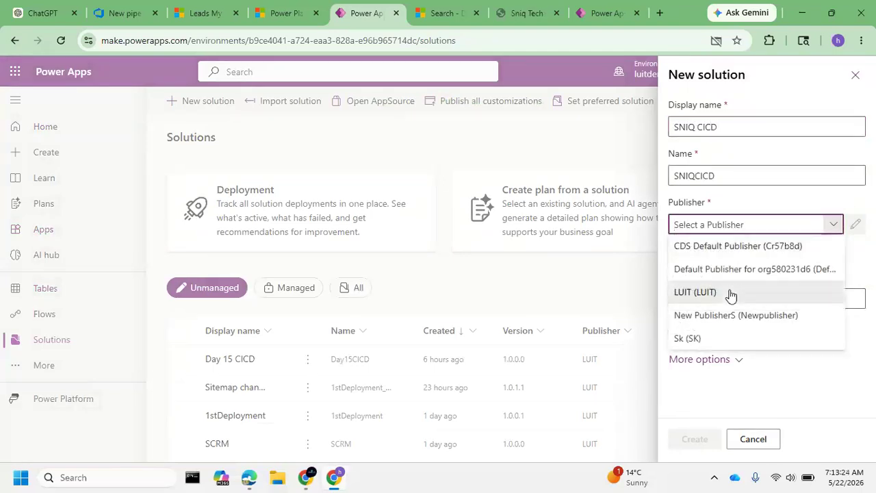
{"action": "left_click", "coordinate": [729, 295]}
{"action": "left_click", "coordinate": [693, 443]}
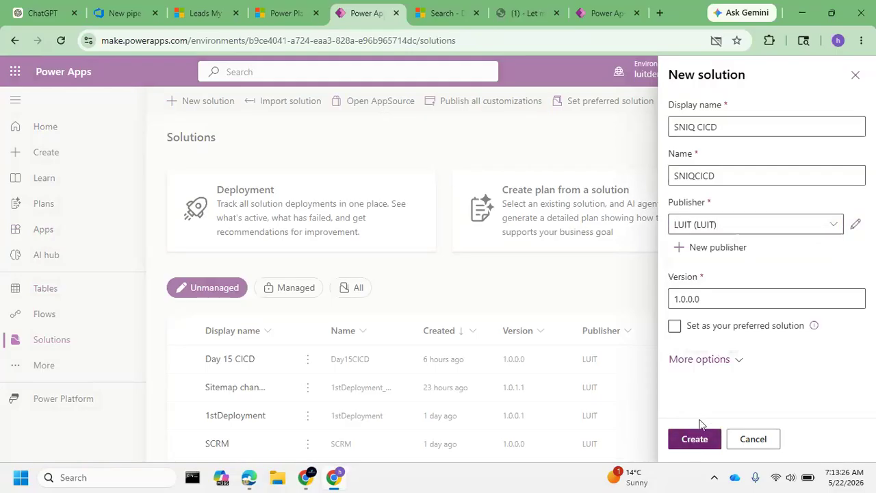
{"action": "left_click", "coordinate": [694, 440]}
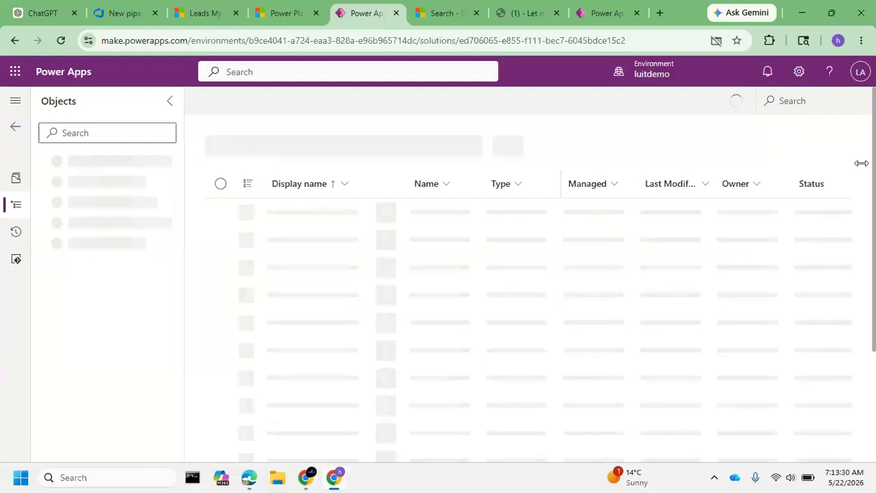
Step: Find SNIQ CICD in the Solutions list, select its unique name SNIQCICD, and return to the pipeline YAML
{"action": "left_click", "coordinate": [15, 136]}
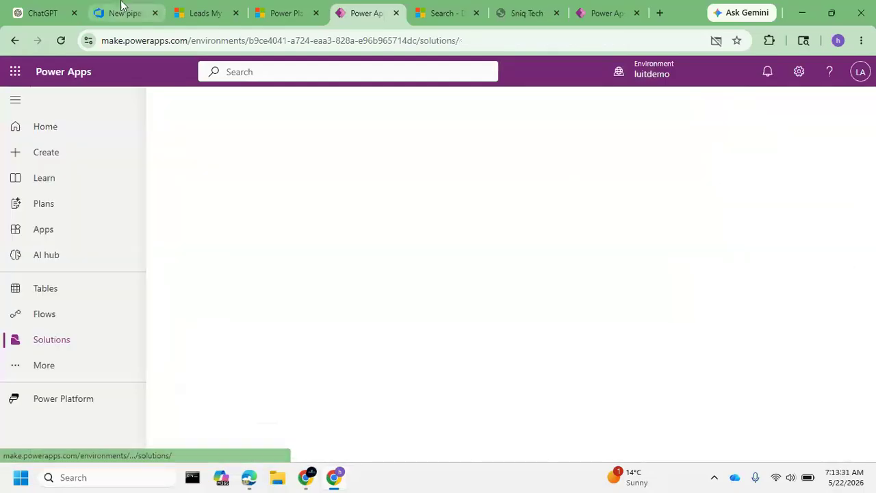
{"action": "left_click", "coordinate": [124, 13]}
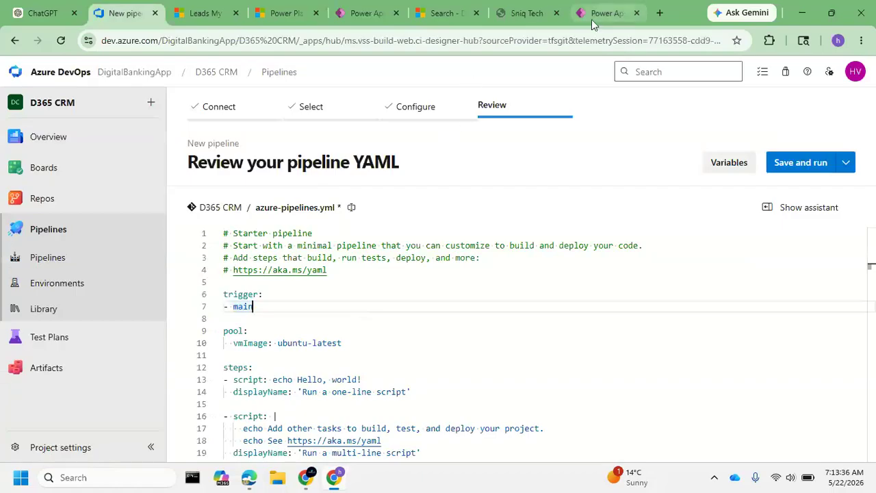
{"action": "left_click", "coordinate": [362, 13]}
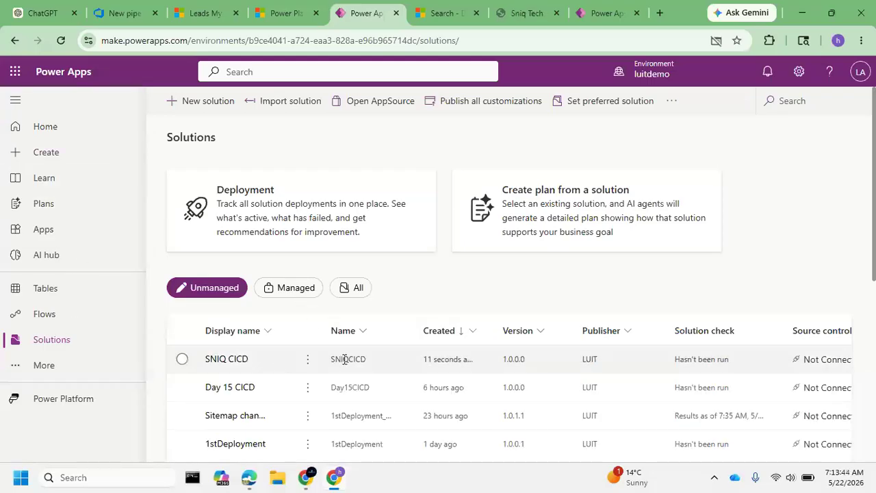
{"action": "double_click", "coordinate": [345, 360]}
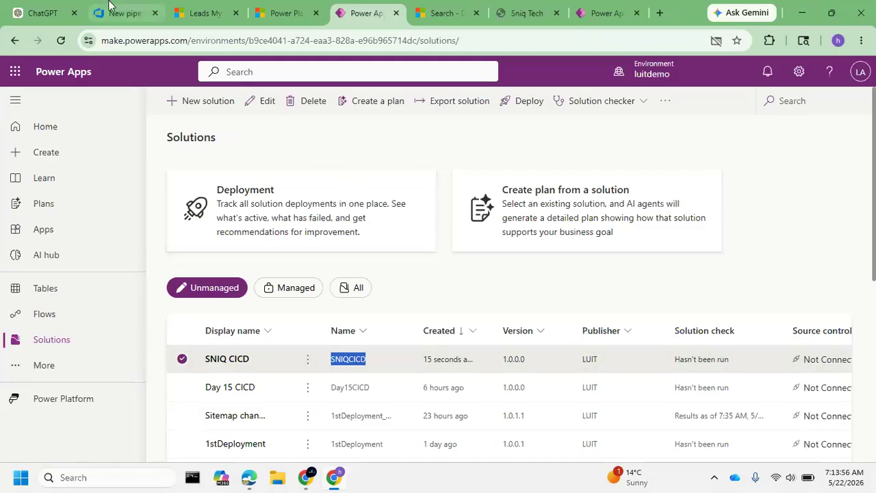
{"action": "left_click", "coordinate": [127, 12]}
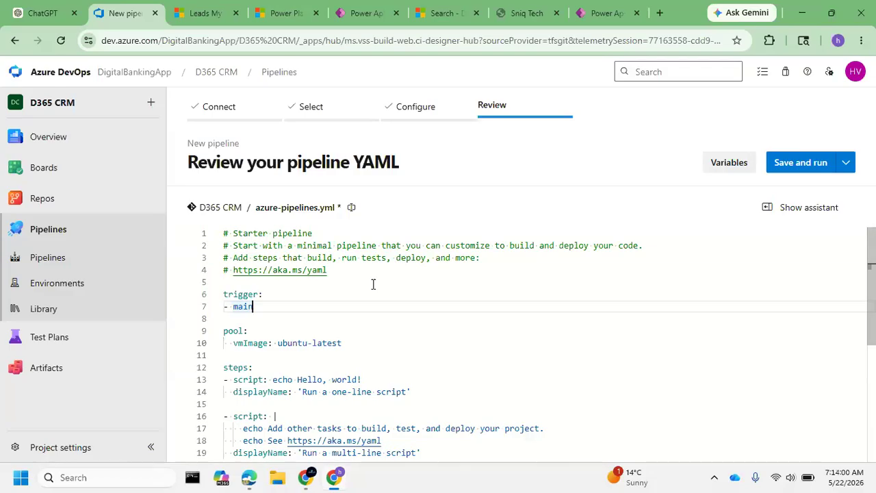
Step: Look over the starter azure-pipelines.yml draft, then switch to ChatGPT
{"action": "scroll", "coordinate": [370, 285], "scroll_direction": "down", "scroll_amount": 3}
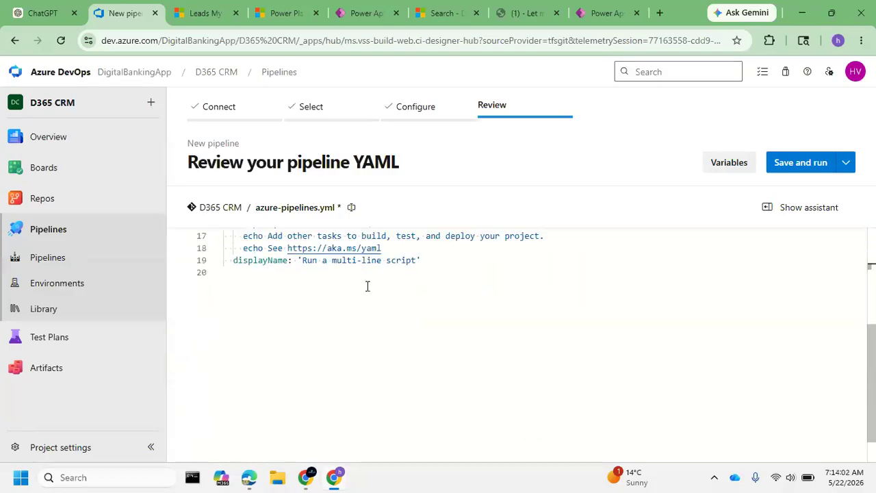
{"action": "scroll", "coordinate": [367, 286], "scroll_direction": "up", "scroll_amount": 3}
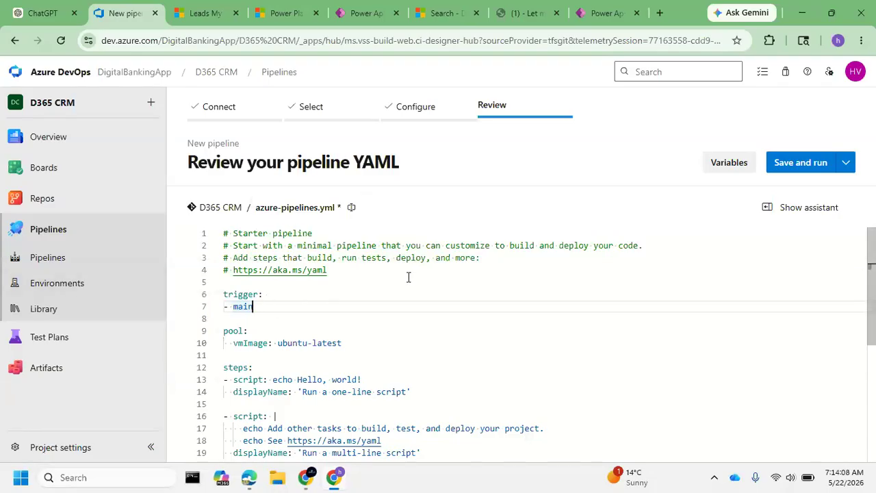
{"action": "left_click", "coordinate": [66, 18]}
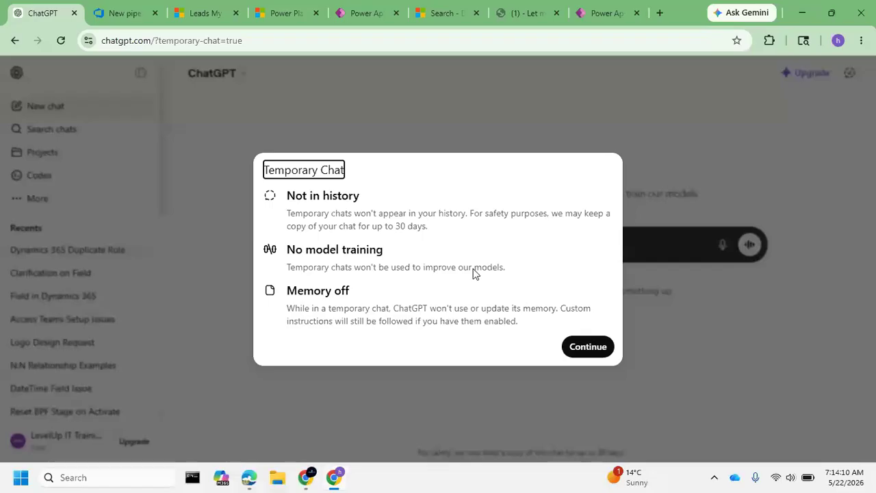
Step: Remove '?temporary-chat=true' from the ChatGPT address to load a regular chat
{"action": "left_click", "coordinate": [167, 40]}
{"action": "left_click", "coordinate": [172, 39]}
{"action": "left_click_drag", "start_coordinate": [195, 39], "coordinate": [345, 55]}
{"action": "key", "text": "BackSpace"}
{"action": "key", "text": "Return"}
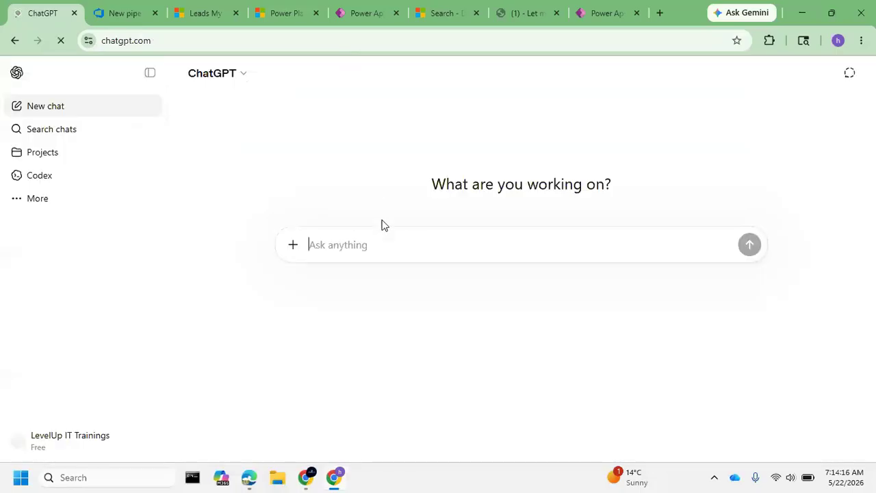
Step: Draft the prompt 'Create yml file for deploying the CRM Sol' with Source and Target Environment lines
{"action": "type", "text": "Create"}
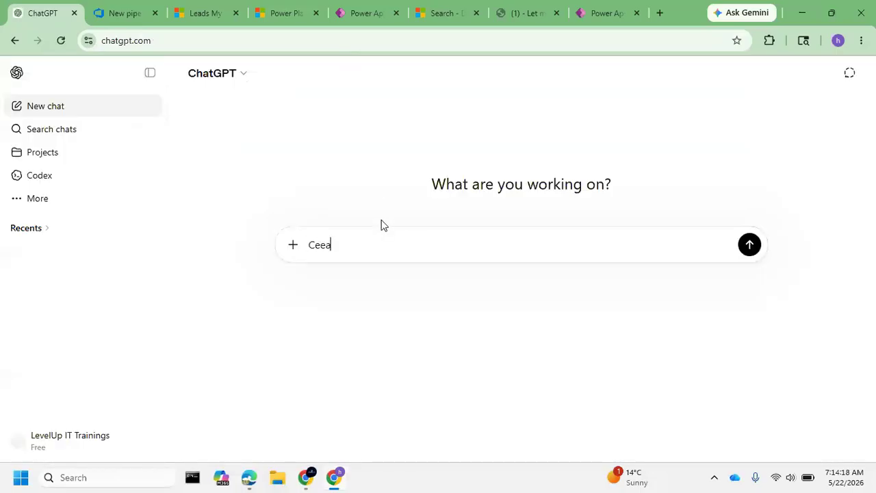
{"action": "type", "text": " yml file "}
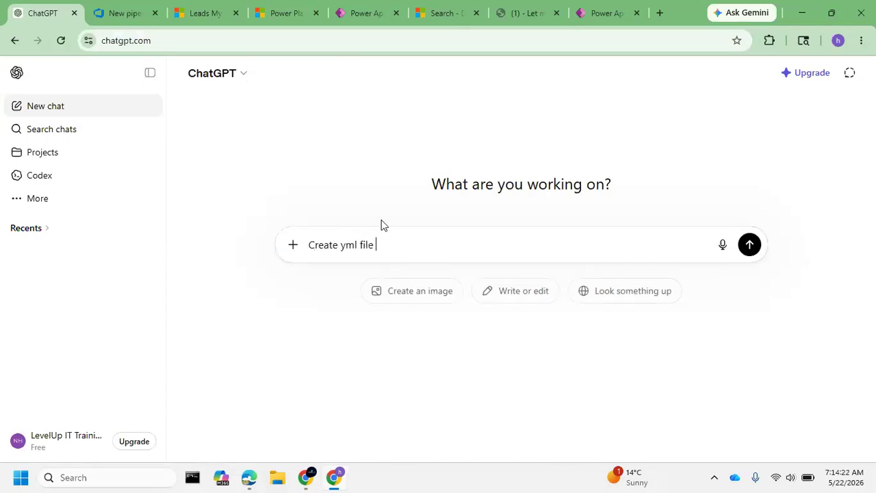
{"action": "type", "text": "for deploying the CRM SOl"}
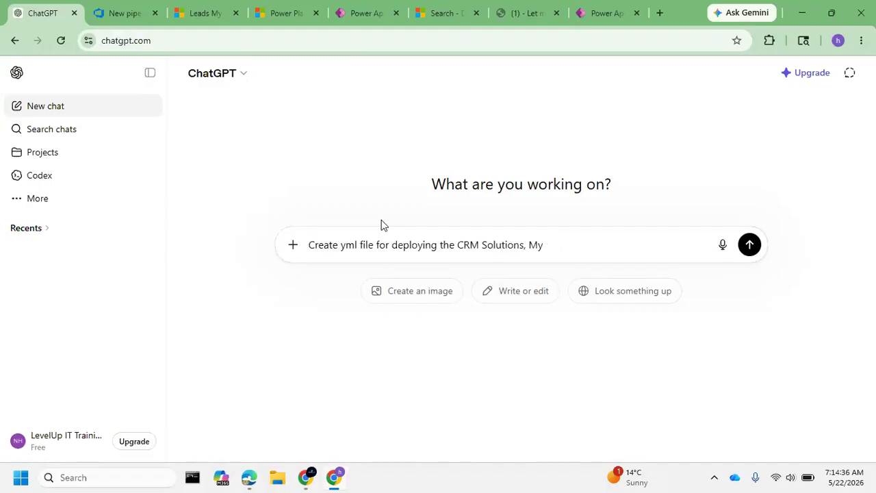
{"action": "type", "text": "Source eni"}
{"action": "key", "text": "BackSpace"}
{"action": "key", "text": "BackSpace"}
{"action": "key", "text": "BackSpace"}
{"action": "key", "text": "BackSpace"}
{"action": "key", "text": "BackSpace"}
{"action": "key", "text": "BackSpace"}
{"action": "key", "text": "BackSpace"}
{"action": "key", "text": "BackSpace"}
{"action": "key", "text": "BackSpace"}
{"action": "type", "text": "Source enviorn"}
{"action": "key", "text": "BackSpace"}
{"action": "key", "text": "BackSpace"}
{"action": "key", "text": "BackSpace"}
{"action": "type", "text": "noment :"}
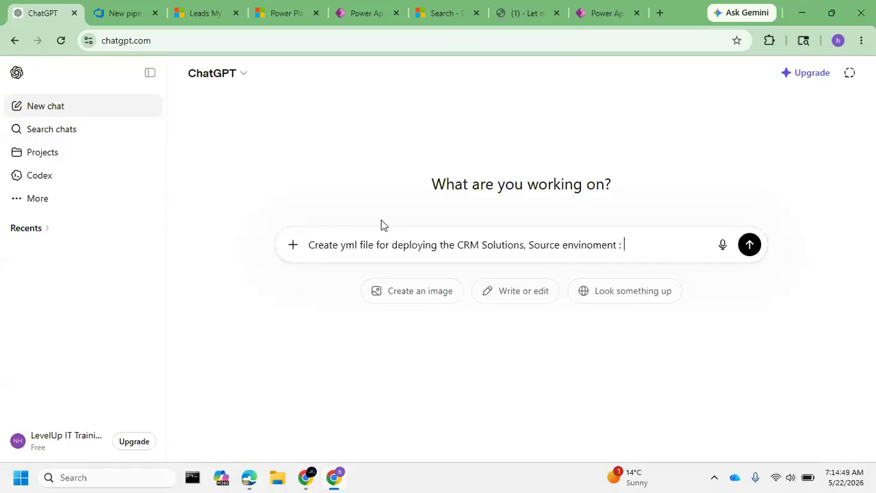
{"action": "key", "text": "shift+Return"}
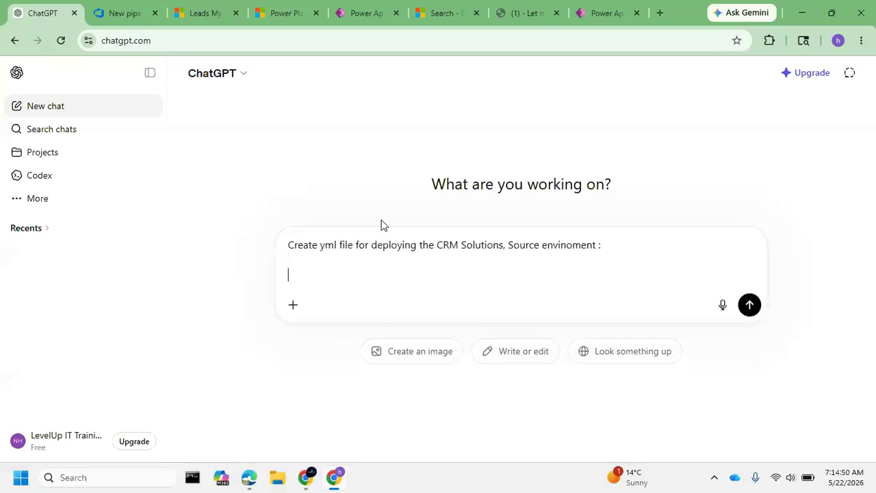
{"action": "type", "text": "Target Environment"}
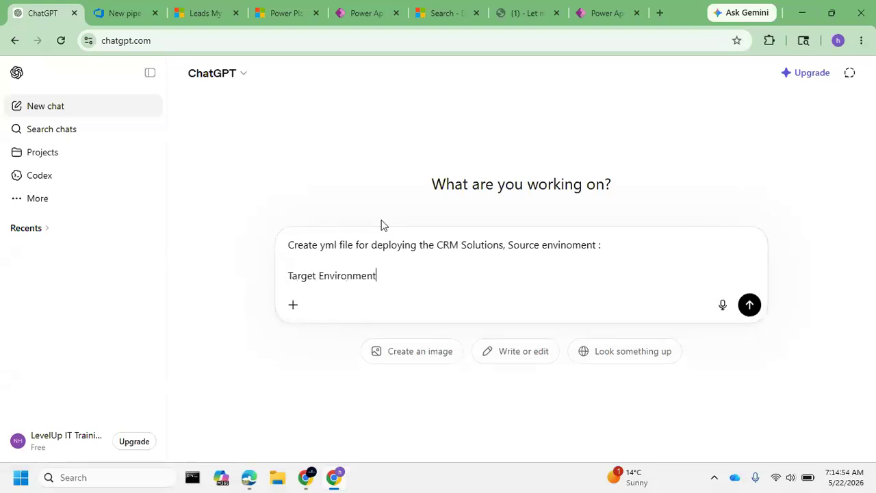
Step: Paste the Dynamics environment URL as source and target, changing demo to test in the target
{"action": "left_click", "coordinate": [343, 7]}
{"action": "key", "text": "ctrl+Tab"}
{"action": "left_click_drag", "start_coordinate": [219, 43], "coordinate": [89, 41]}
{"action": "key", "text": "ctrl+c"}
{"action": "left_click", "coordinate": [39, 7]}
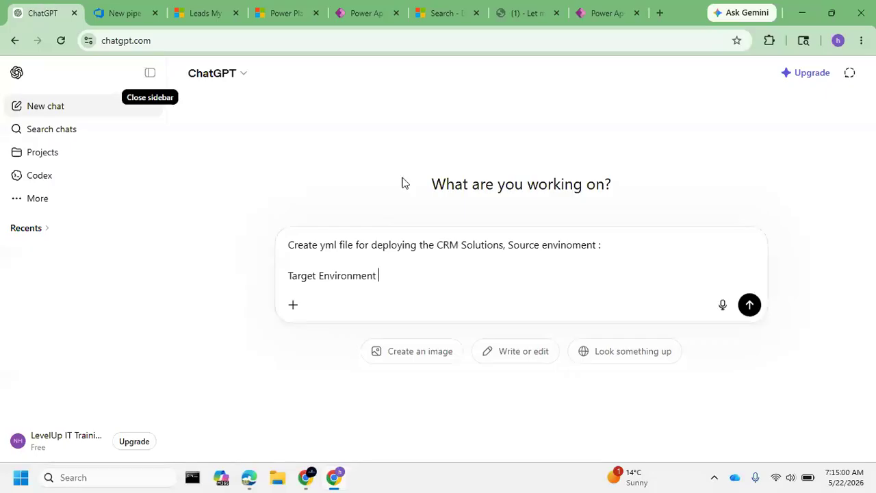
{"action": "key", "text": "shift+Return"}
{"action": "key", "text": "shift+Return"}
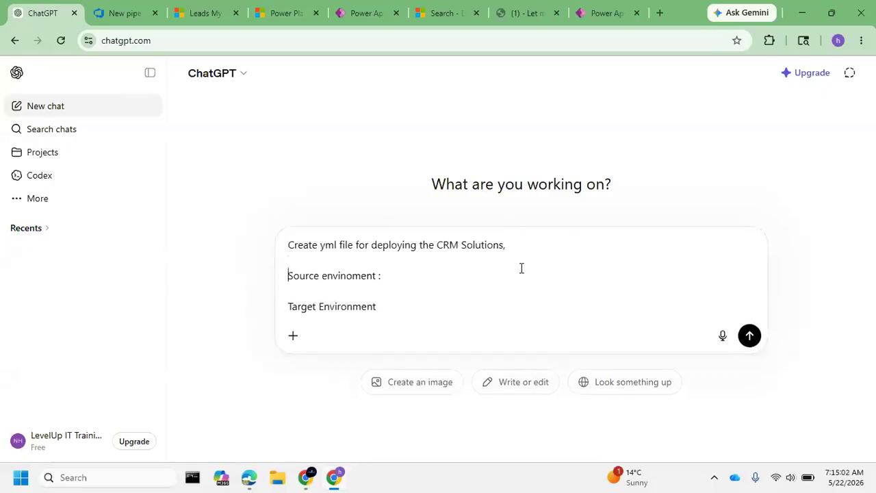
{"action": "left_click", "coordinate": [458, 275]}
{"action": "key", "text": "ctrl+v"}
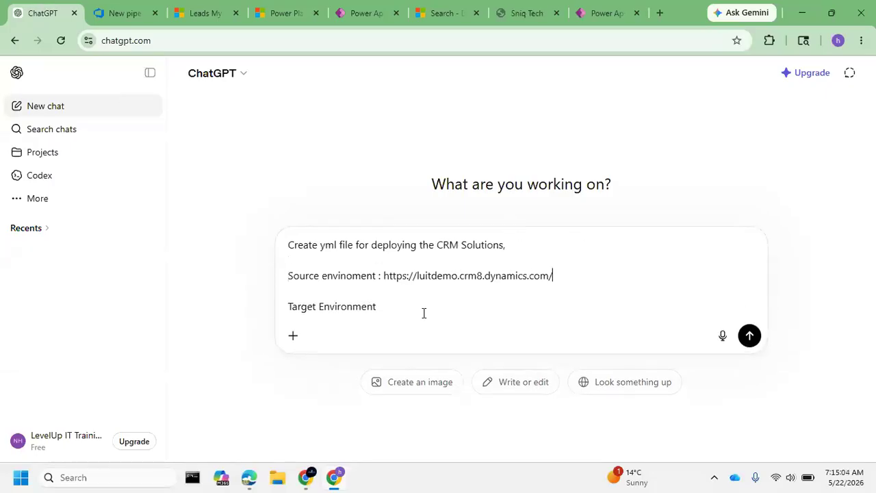
{"action": "key", "text": "ctrl+v"}
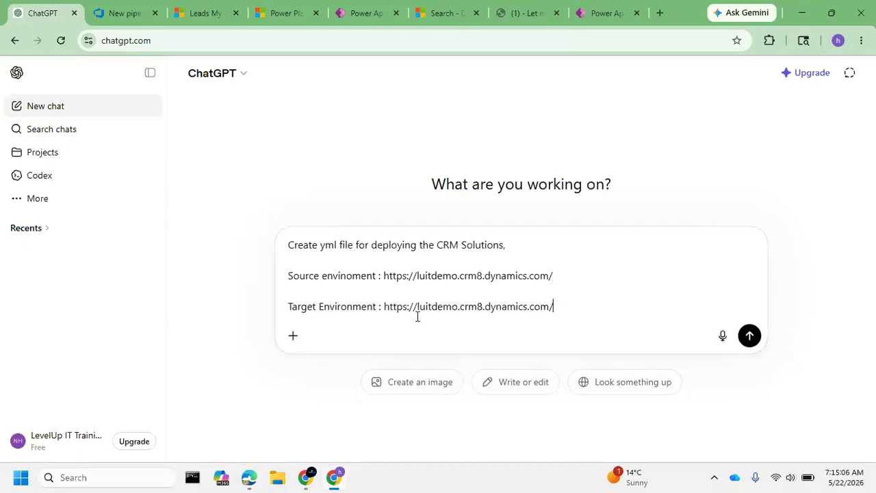
{"action": "left_click_drag", "start_coordinate": [433, 310], "coordinate": [457, 306]}
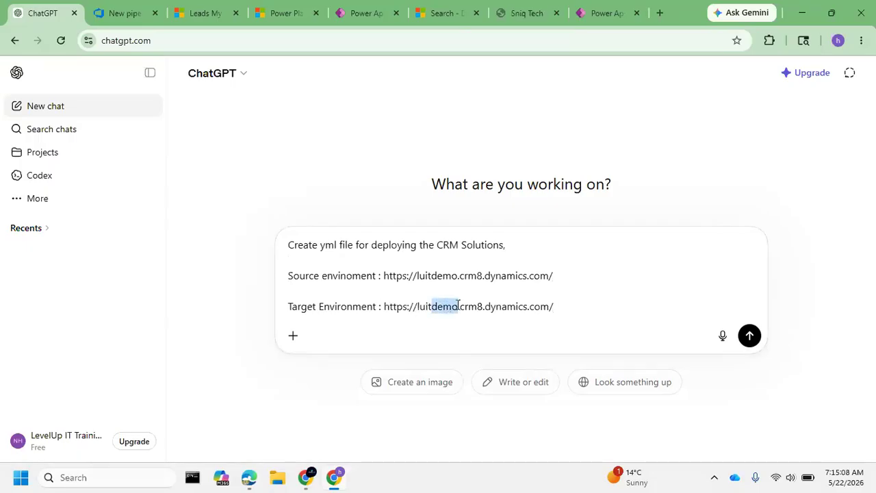
{"action": "type", "text": "test"}
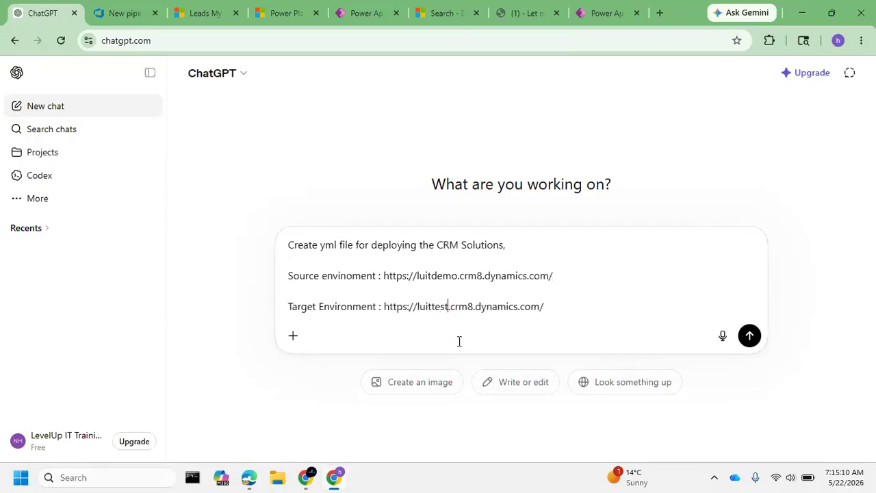
{"action": "left_click", "coordinate": [559, 307]}
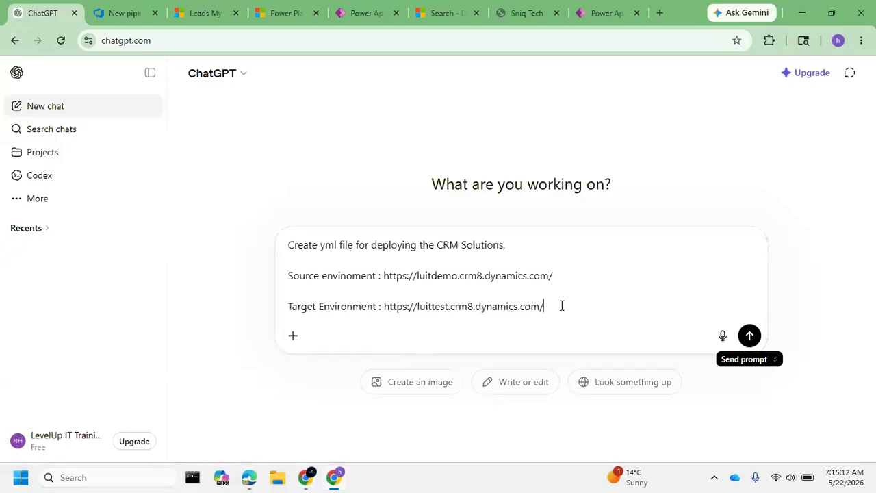
Step: Add the requirement that the pipeline support solution name and both managed and unmanaged types
{"action": "key", "text": "shift+Return"}
{"action": "key", "text": "shift+Return"}
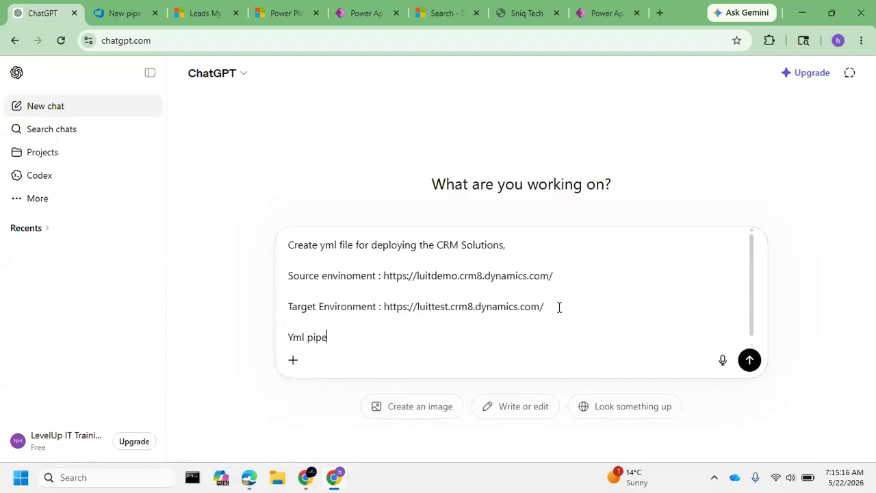
{"action": "type", "text": "ne should support the solution name"}
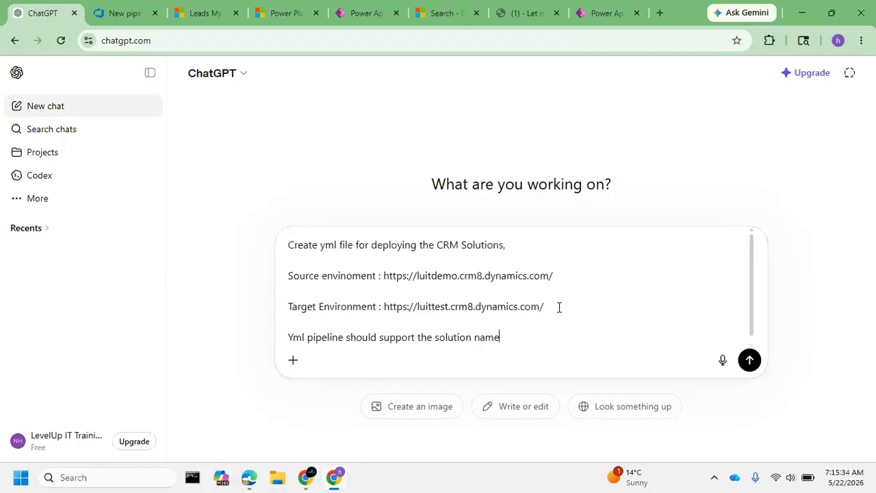
{"action": "type", "text": "and"}
{"action": "type", "text": " soltuio"}
{"action": "type", "text": "ution "}
{"action": "type", "text": "type "}
{"action": "type", "text": "su"}
{"action": "type", "text": "pports bothe"}
{"action": "key", "text": "BackSpace"}
{"action": "type", "text": "ma"}
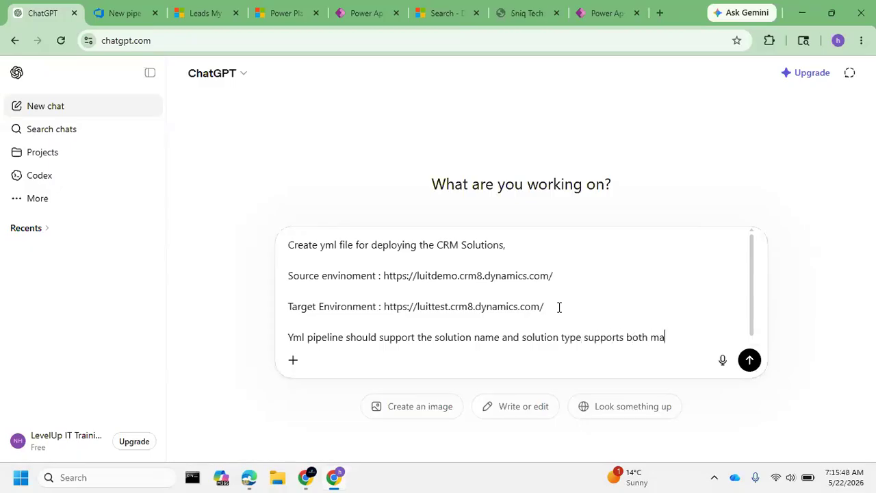
{"action": "type", "text": "naged and unmanaged"}
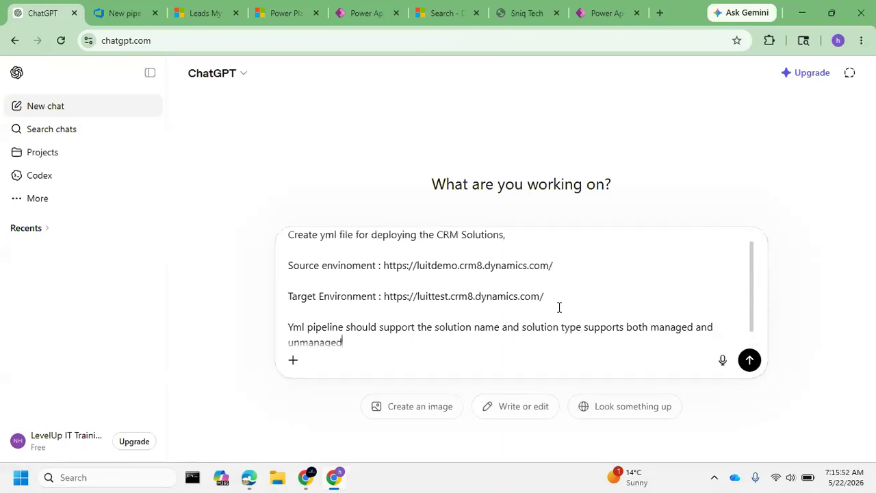
{"action": "scroll", "coordinate": [365, 280], "scroll_direction": "up", "scroll_amount": 1}
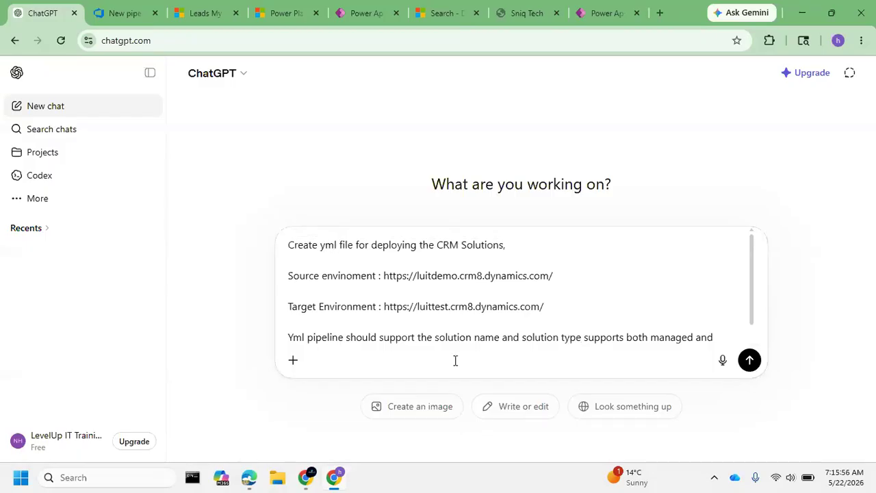
{"action": "type", "text": "piplein"}
{"action": "key", "text": "BackSpace"}
{"action": "key", "text": "BackSpace"}
{"action": "key", "text": "BackSpace"}
{"action": "key", "text": "BackSpace"}
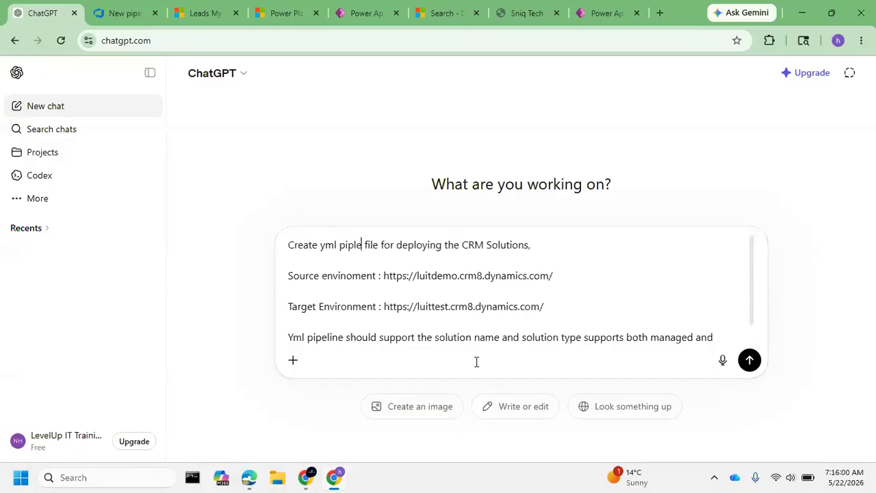
{"action": "type", "text": "eline"}
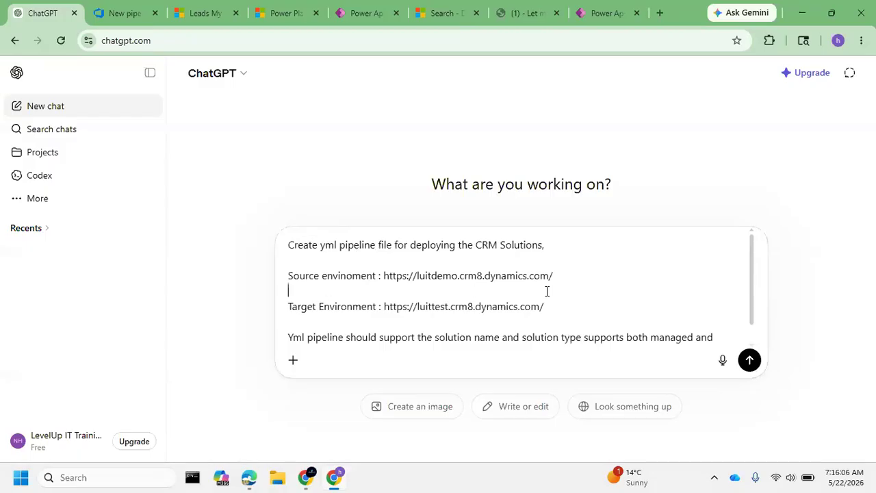
{"action": "scroll", "coordinate": [350, 315], "scroll_direction": "down", "scroll_amount": 1}
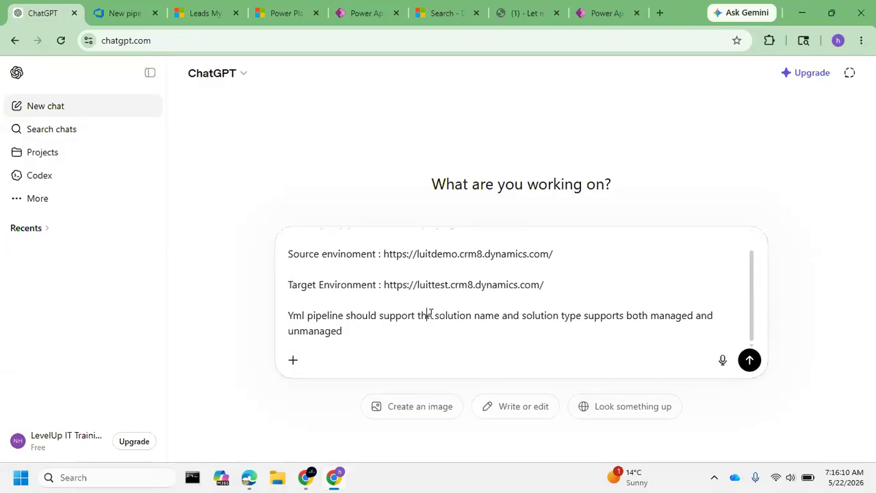
Step: Add 'yml ready to copy paste' to the prompt and send it
{"action": "left_click", "coordinate": [393, 330]}
{"action": "key", "text": "shift+Return"}
{"action": "key", "text": "shift+Return"}
{"action": "type", "text": "yml to teady"}
{"action": "key", "text": "BackSpace"}
{"action": "key", "text": "BackSpace"}
{"action": "key", "text": "BackSpace"}
{"action": "type", "text": "ady to copy paste"}
{"action": "key", "text": "Return"}
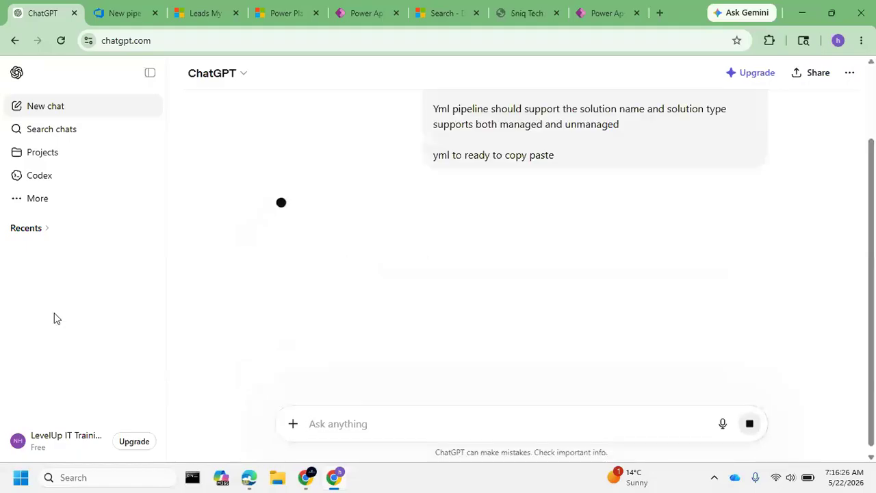
Step: Dismiss the Codex promotion and check the YAML's 'trigger: none' setting
{"action": "left_click", "coordinate": [96, 8]}
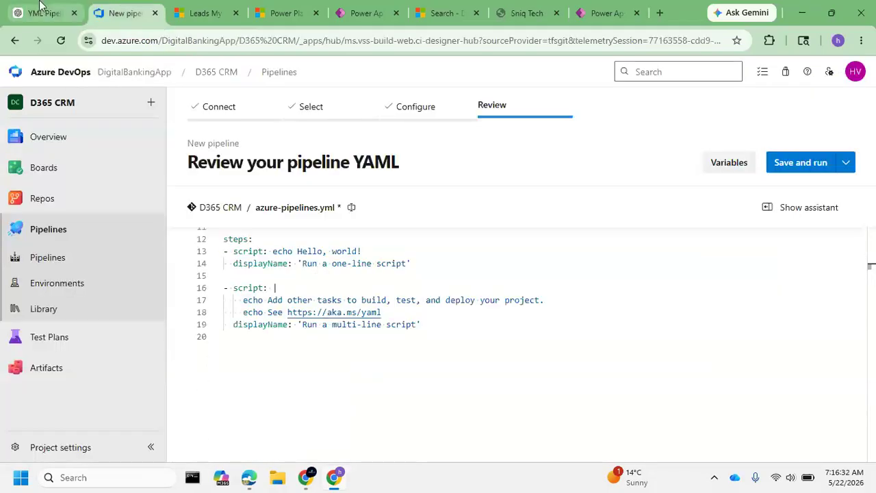
{"action": "left_click", "coordinate": [42, 9]}
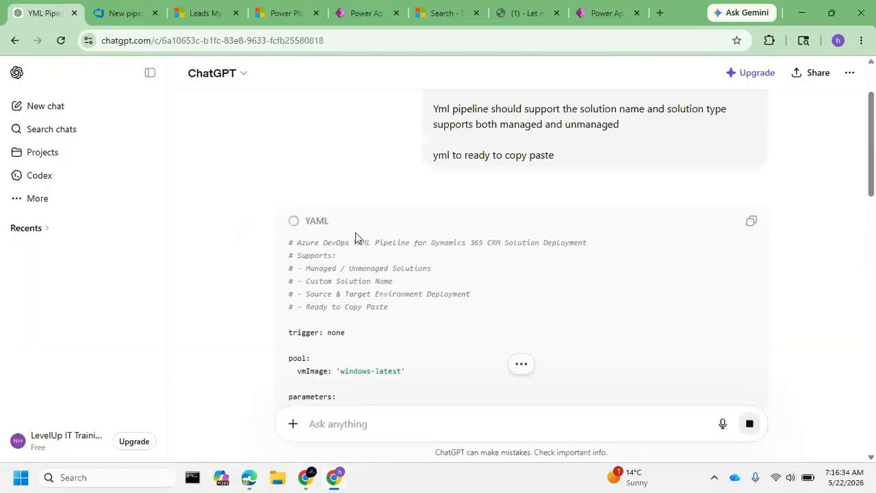
{"action": "scroll", "coordinate": [391, 275], "scroll_direction": "down", "scroll_amount": 4}
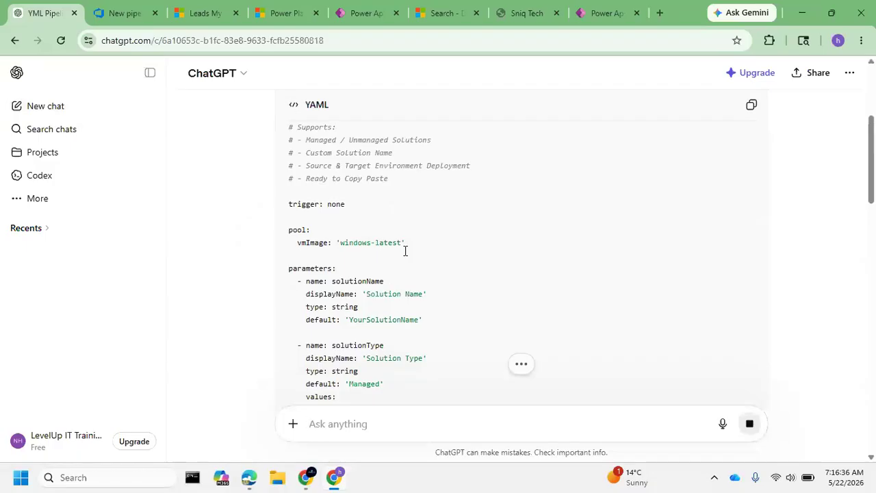
{"action": "scroll", "coordinate": [405, 250], "scroll_direction": "up", "scroll_amount": 3}
{"action": "scroll", "coordinate": [351, 242], "scroll_direction": "down", "scroll_amount": 4}
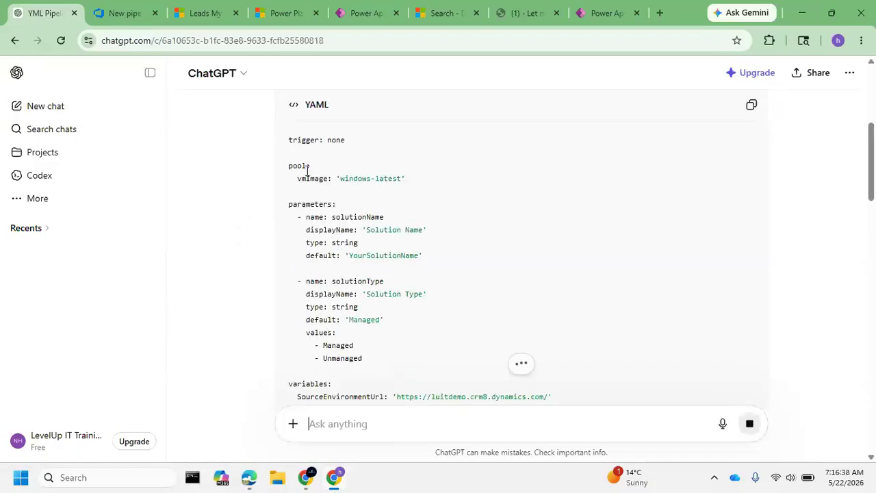
{"action": "left_click_drag", "start_coordinate": [352, 140], "coordinate": [289, 141]}
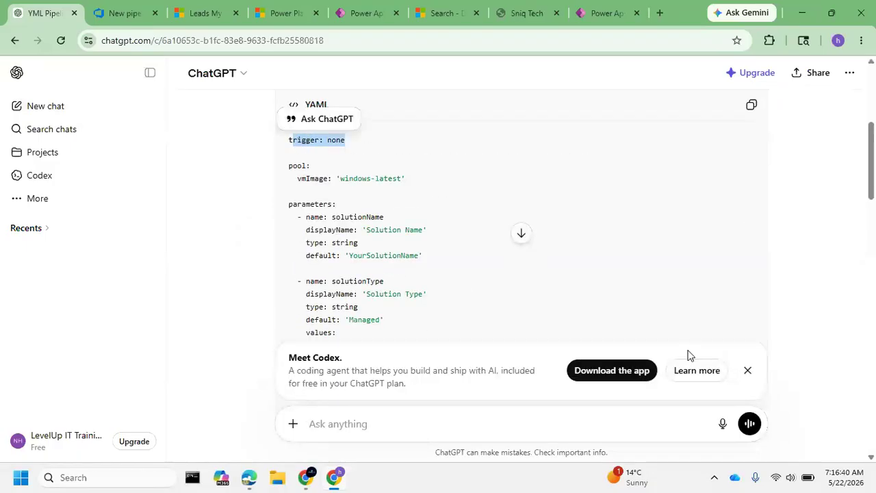
{"action": "left_click", "coordinate": [746, 369]}
{"action": "left_click", "coordinate": [305, 237]}
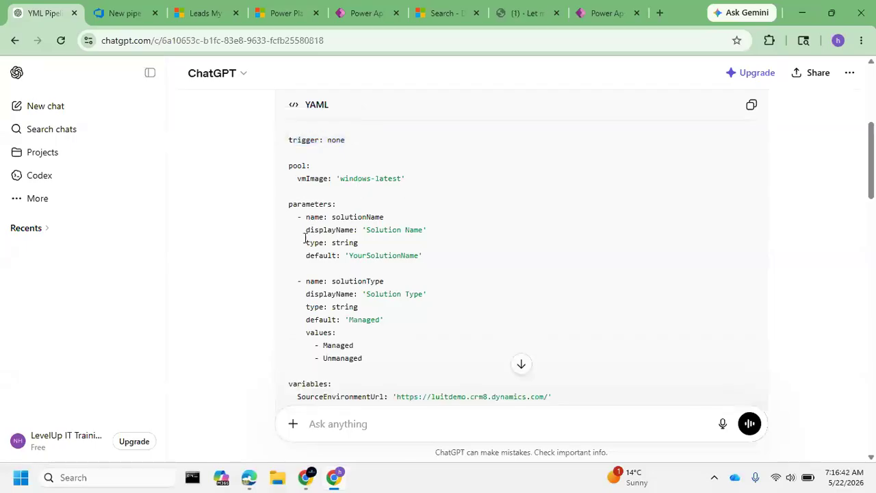
Step: Review the YourSolutionName and Solution Type (default Managed) parameters and the ArtifactFolder variable
{"action": "double_click", "coordinate": [359, 255]}
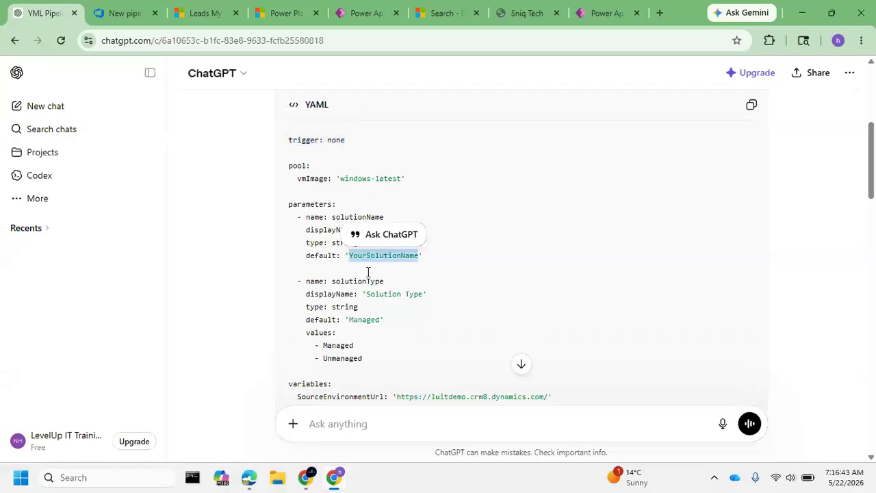
{"action": "triple_click", "coordinate": [399, 293]}
{"action": "double_click", "coordinate": [366, 319]}
{"action": "scroll", "coordinate": [375, 325], "scroll_direction": "down", "scroll_amount": 1}
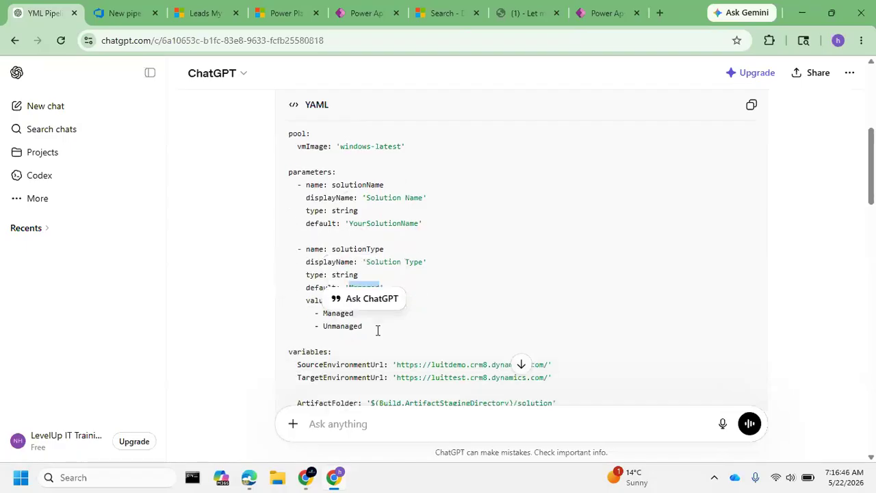
{"action": "scroll", "coordinate": [377, 331], "scroll_direction": "down", "scroll_amount": 3}
{"action": "left_click", "coordinate": [457, 237]}
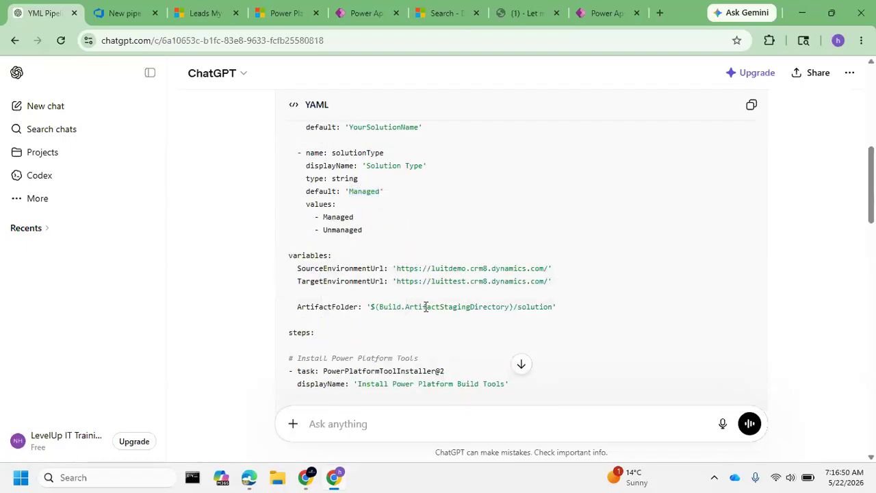
{"action": "double_click", "coordinate": [326, 308]}
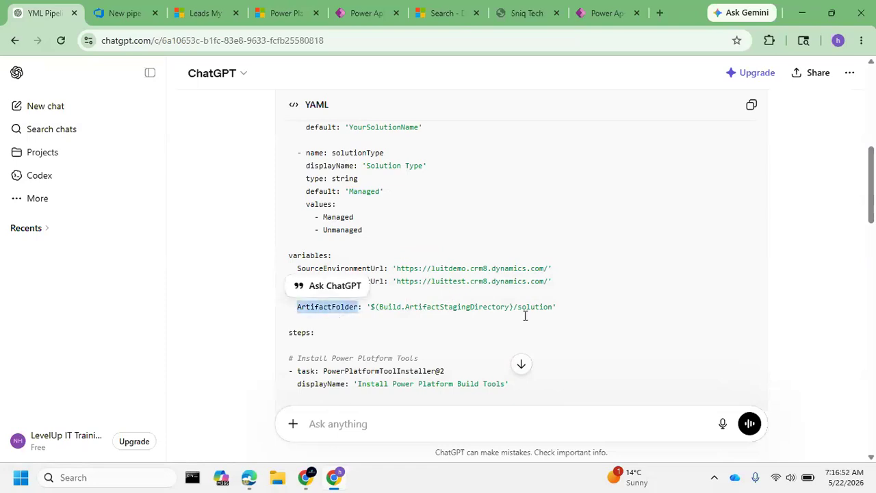
{"action": "scroll", "coordinate": [524, 313], "scroll_direction": "down", "scroll_amount": 3}
{"action": "left_click", "coordinate": [359, 236]}
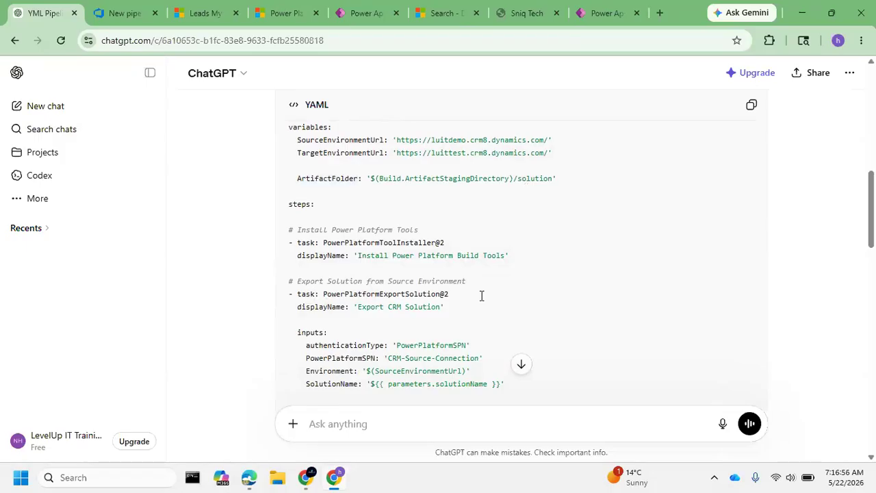
Step: Check the CRM-Source-Connection service connection steps, then copy the whole pipeline YAML
{"action": "scroll", "coordinate": [409, 275], "scroll_direction": "down", "scroll_amount": 1}
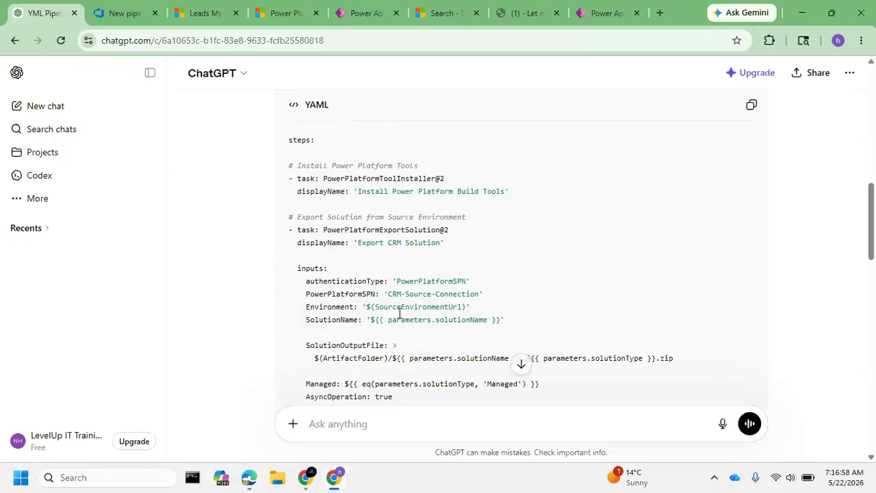
{"action": "left_click_drag", "start_coordinate": [484, 294], "coordinate": [301, 295]}
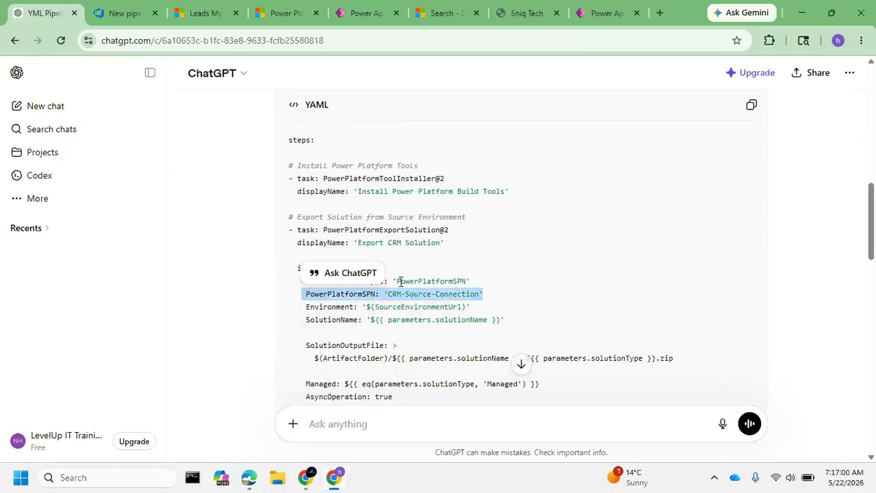
{"action": "scroll", "coordinate": [440, 268], "scroll_direction": "down", "scroll_amount": 4}
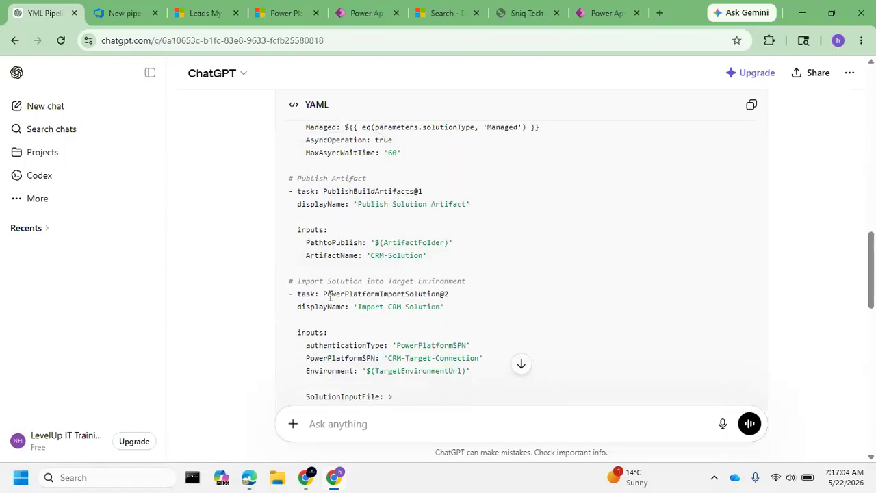
{"action": "scroll", "coordinate": [485, 289], "scroll_direction": "down", "scroll_amount": 2}
{"action": "left_click_drag", "start_coordinate": [492, 216], "coordinate": [353, 230]}
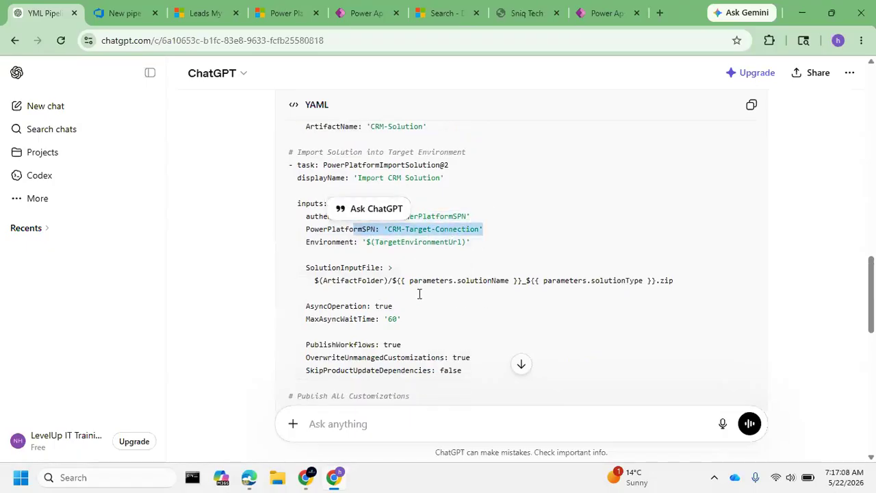
{"action": "scroll", "coordinate": [418, 293], "scroll_direction": "down", "scroll_amount": 1}
{"action": "scroll", "coordinate": [420, 292], "scroll_direction": "down", "scroll_amount": 2}
{"action": "scroll", "coordinate": [428, 292], "scroll_direction": "down", "scroll_amount": 2}
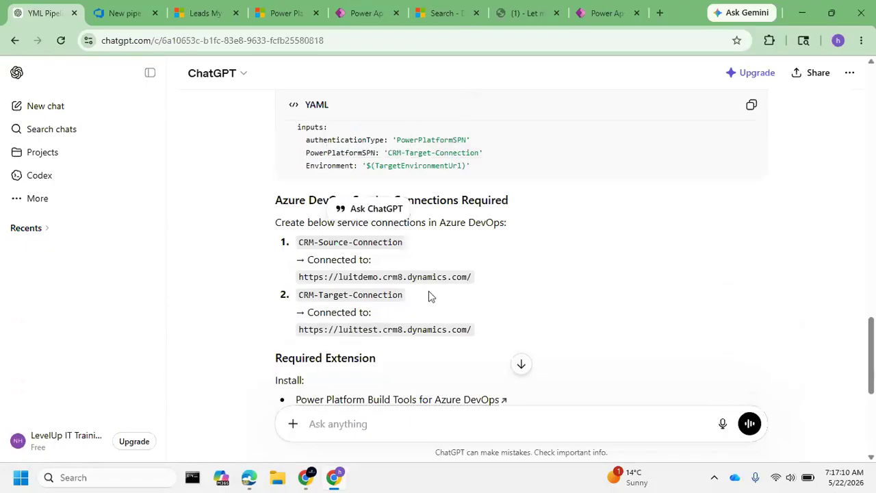
{"action": "scroll", "coordinate": [534, 223], "scroll_direction": "up", "scroll_amount": 3}
{"action": "scroll", "coordinate": [529, 221], "scroll_direction": "up", "scroll_amount": 4}
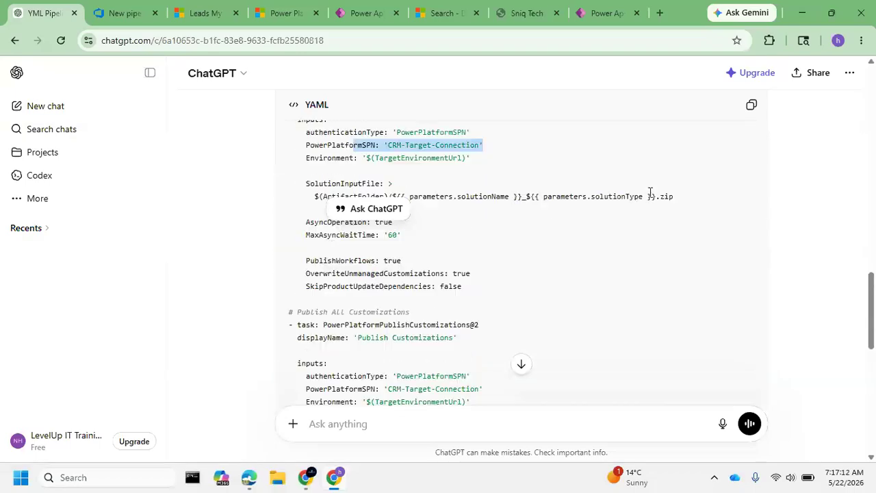
{"action": "left_click", "coordinate": [750, 104]}
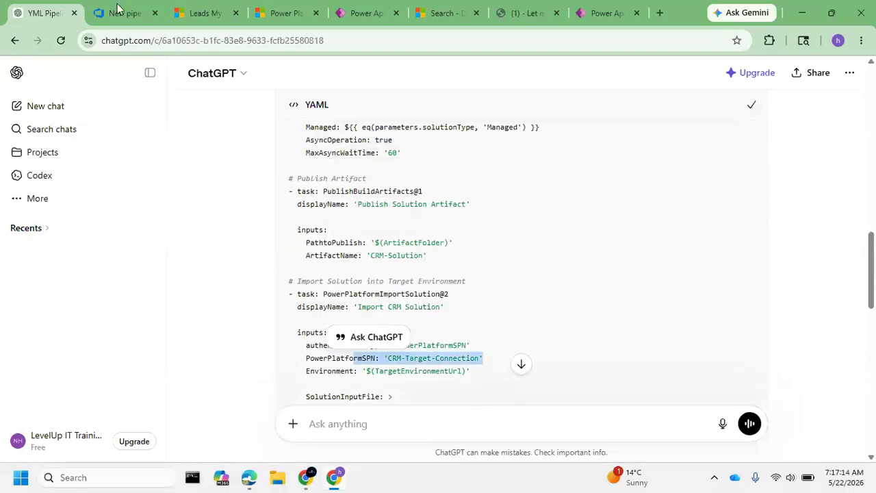
Step: Replace the starter pipeline YAML with the copied CRM deployment YAML
{"action": "left_click", "coordinate": [117, 12]}
{"action": "left_click", "coordinate": [281, 275]}
{"action": "key", "text": "ctrl+a"}
{"action": "key", "text": "Delete"}
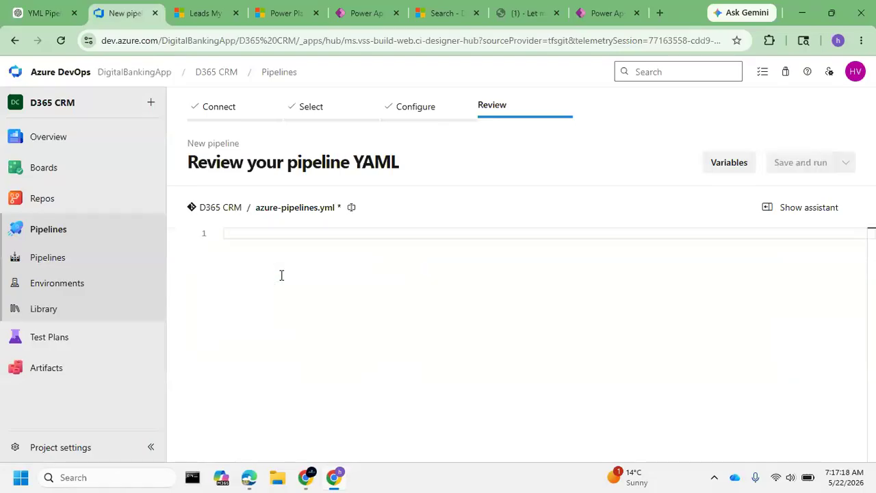
{"action": "key", "text": "ctrl+v"}
{"action": "scroll", "coordinate": [433, 309], "scroll_direction": "down", "scroll_amount": 2}
{"action": "scroll", "coordinate": [418, 313], "scroll_direction": "up", "scroll_amount": 5}
Step: Save the pipeline to main with commit message 'Set up CI with Azure Pipelines for CRM'
{"action": "left_click", "coordinate": [843, 166]}
{"action": "left_click", "coordinate": [749, 189]}
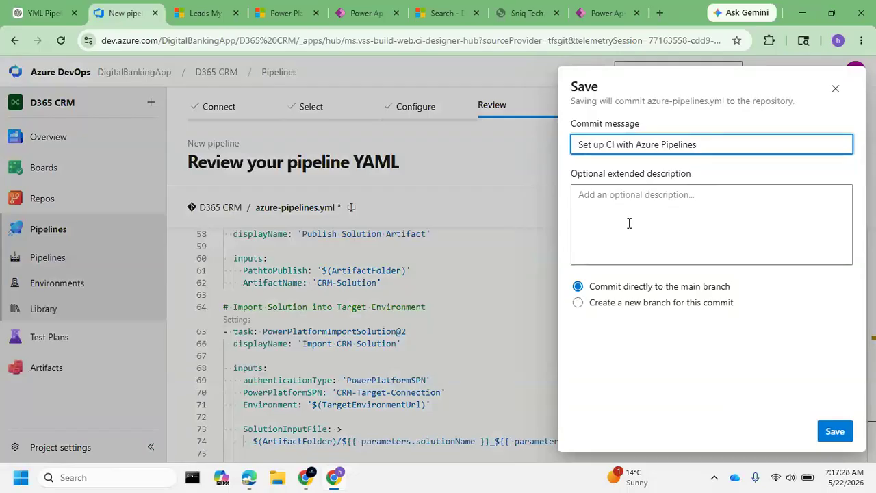
{"action": "left_click_drag", "start_coordinate": [722, 141], "coordinate": [604, 143]}
{"action": "left_click", "coordinate": [602, 144]}
{"action": "left_click", "coordinate": [707, 144]}
{"action": "type", "text": "forC"}
{"action": "key", "text": "BackSpace"}
{"action": "type", "text": "CRM"}
{"action": "left_click", "coordinate": [833, 431]}
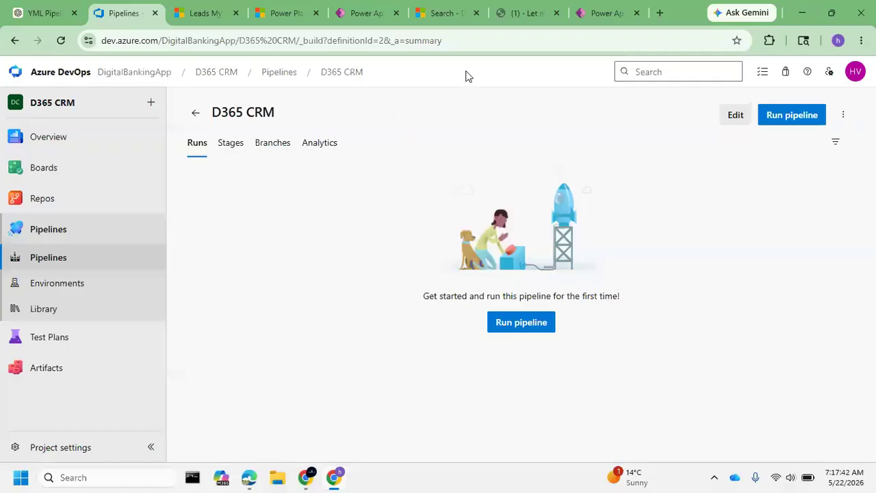
{"action": "left_click", "coordinate": [16, 14]}
{"action": "scroll", "coordinate": [450, 265], "scroll_direction": "down", "scroll_amount": 3}
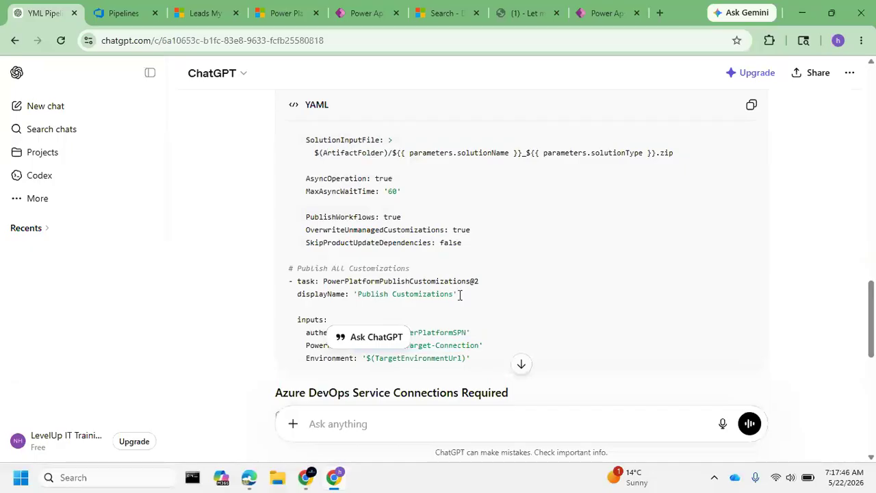
{"action": "left_click", "coordinate": [115, 12]}
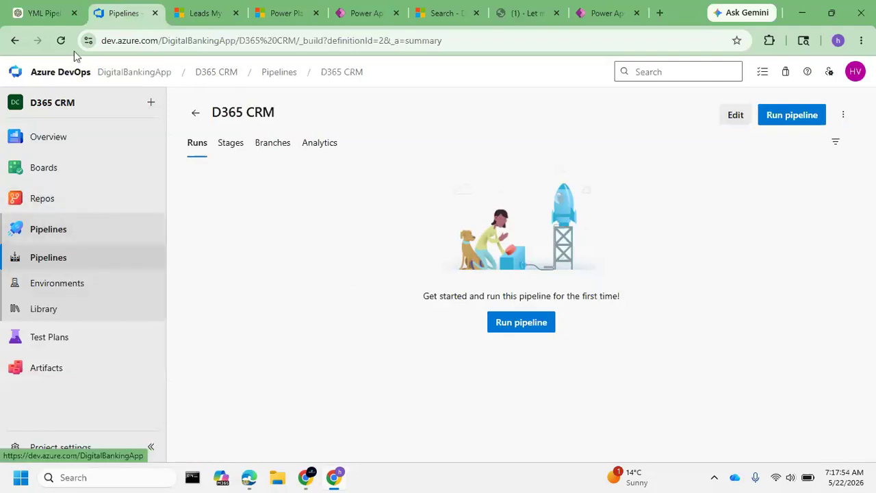
{"action": "left_click", "coordinate": [43, 12]}
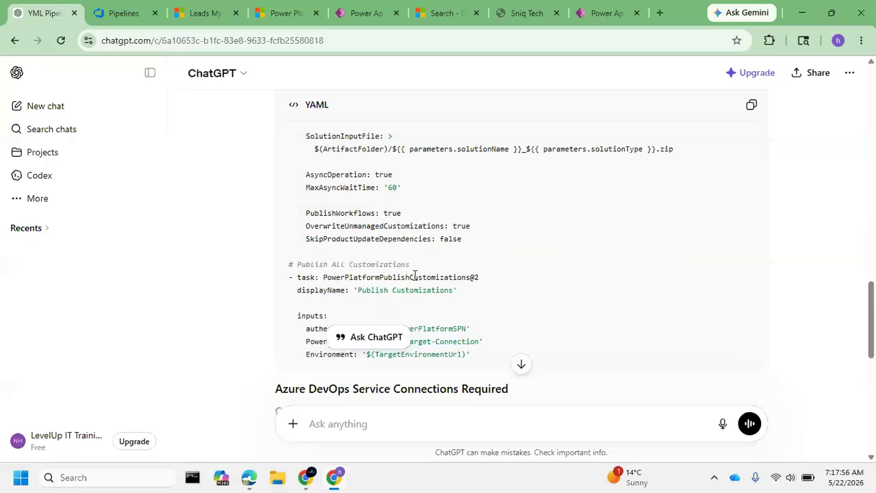
{"action": "scroll", "coordinate": [414, 275], "scroll_direction": "down", "scroll_amount": 3}
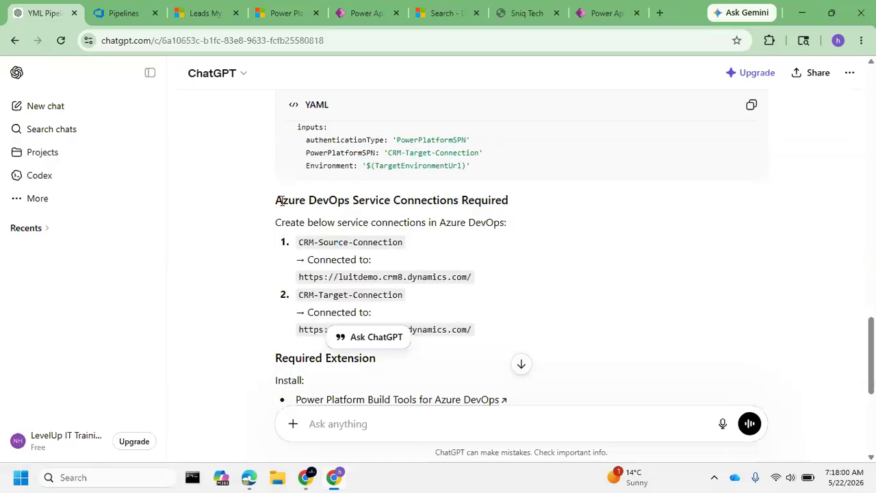
{"action": "left_click_drag", "start_coordinate": [275, 199], "coordinate": [490, 217]}
{"action": "scroll", "coordinate": [424, 260], "scroll_direction": "down", "scroll_amount": 2}
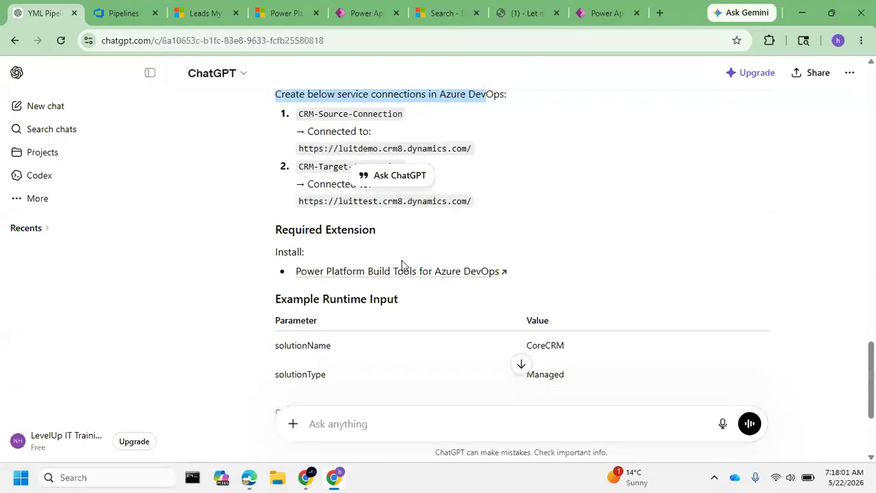
{"action": "left_click", "coordinate": [271, 240]}
{"action": "mouse_move", "coordinate": [271, 239]}
{"action": "left_mouse_down"}
{"action": "mouse_move", "coordinate": [410, 250]}
{"action": "mouse_move", "coordinate": [272, 243]}
{"action": "left_mouse_up"}
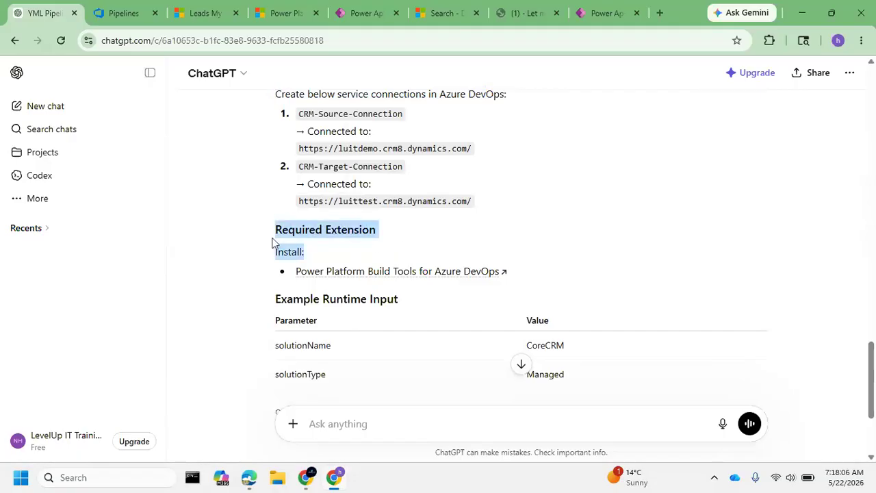
{"action": "scroll", "coordinate": [338, 313], "scroll_direction": "down", "scroll_amount": 3}
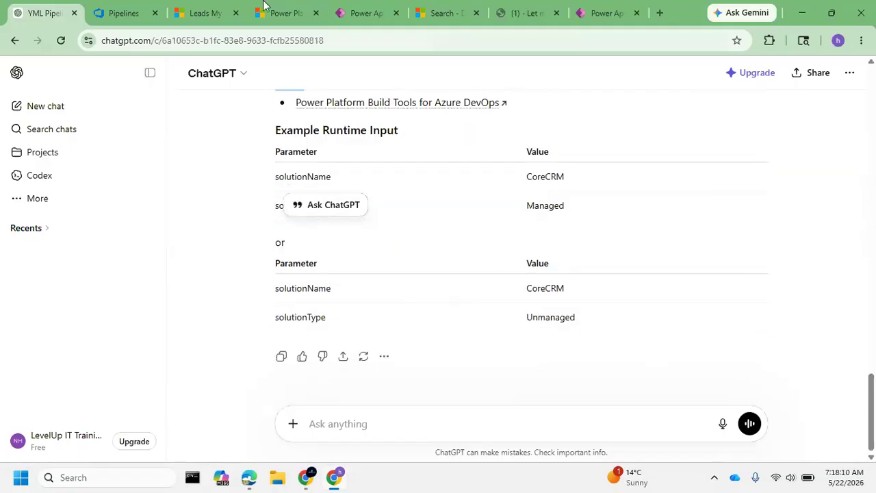
{"action": "left_click", "coordinate": [113, 12]}
{"action": "mouse_move", "coordinate": [2, 145]}
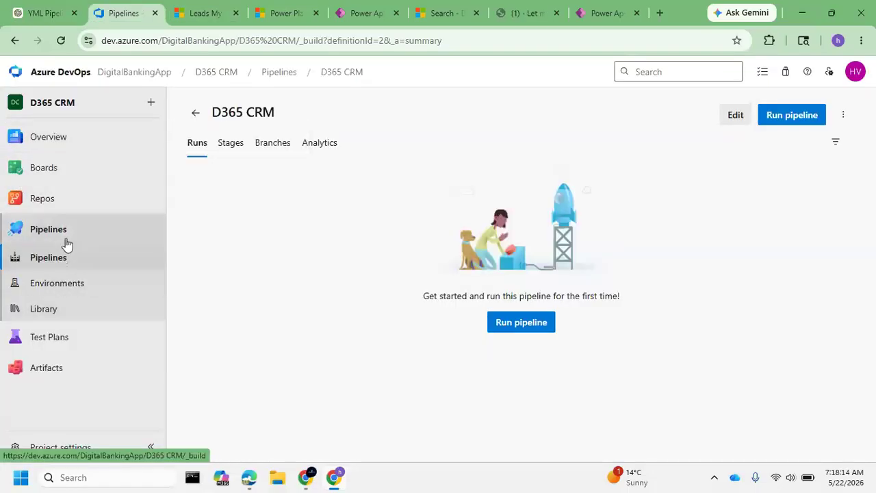
{"action": "left_click", "coordinate": [45, 204]}
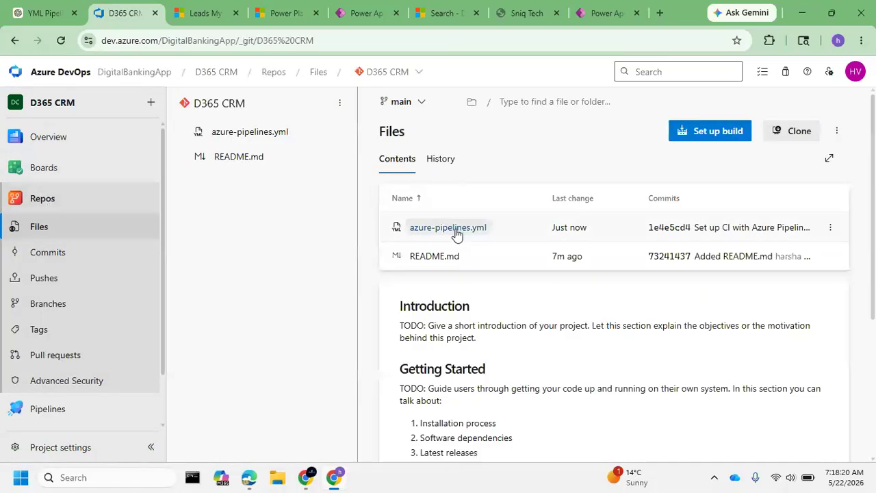
{"action": "left_click", "coordinate": [454, 229]}
{"action": "scroll", "coordinate": [510, 267], "scroll_direction": "down", "scroll_amount": 3}
{"action": "scroll", "coordinate": [510, 275], "scroll_direction": "down", "scroll_amount": 7}
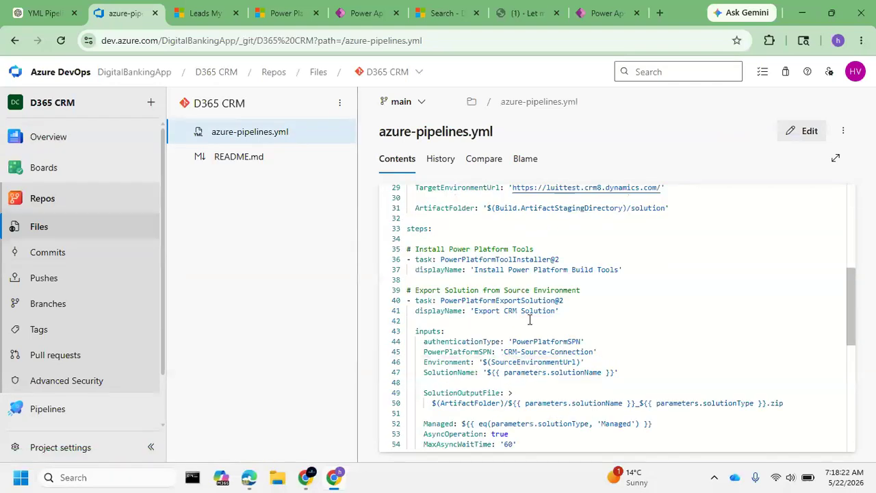
{"action": "left_click_drag", "start_coordinate": [498, 130], "coordinate": [367, 145]}
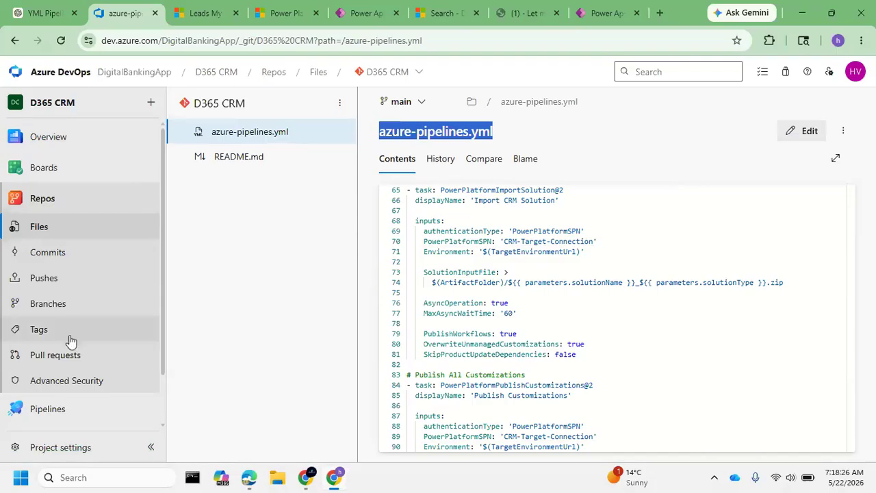
{"action": "left_click", "coordinate": [65, 408]}
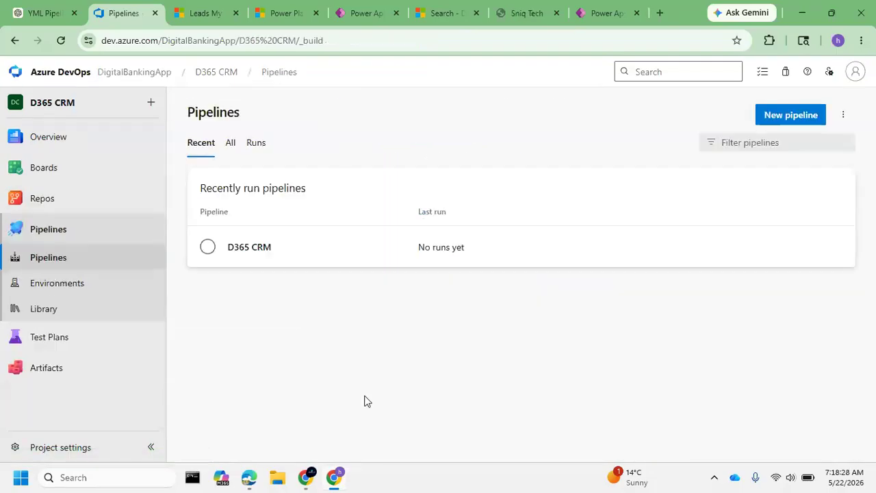
{"action": "left_click", "coordinate": [251, 253]}
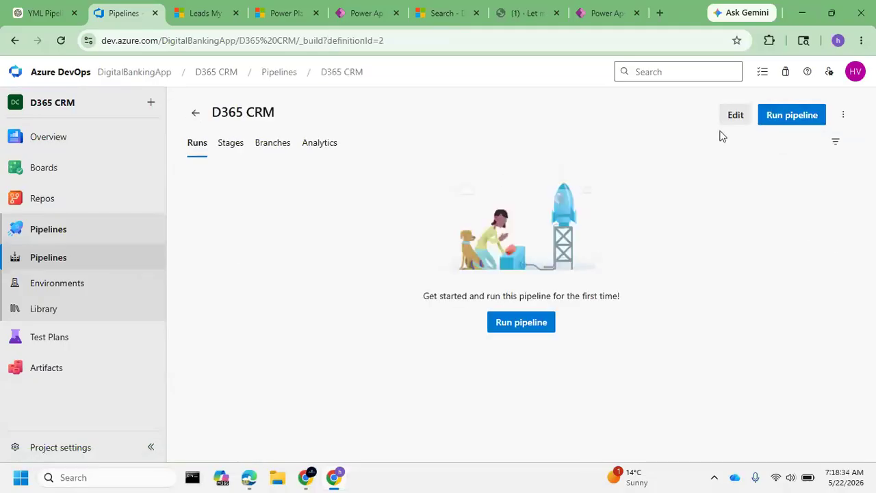
Step: Run the D365 CRM pipeline with Solution Name SNIQCICD and Solution Type Managed
{"action": "left_click", "coordinate": [532, 327]}
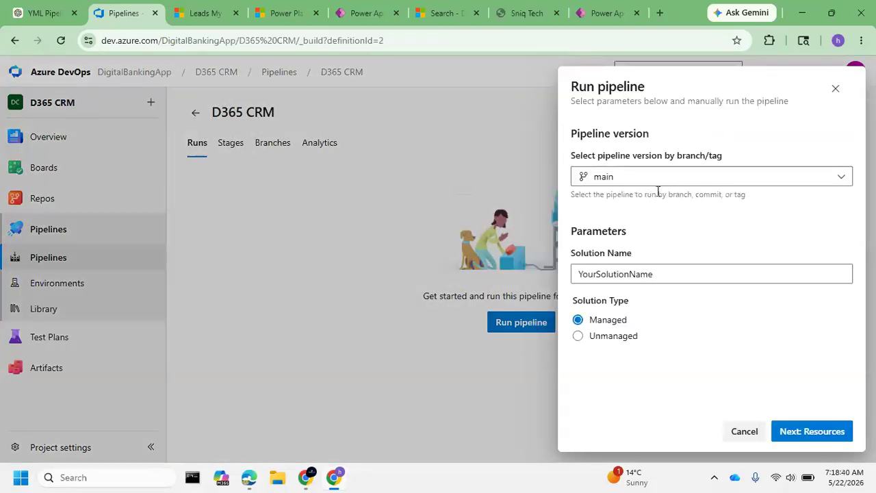
{"action": "double_click", "coordinate": [703, 277]}
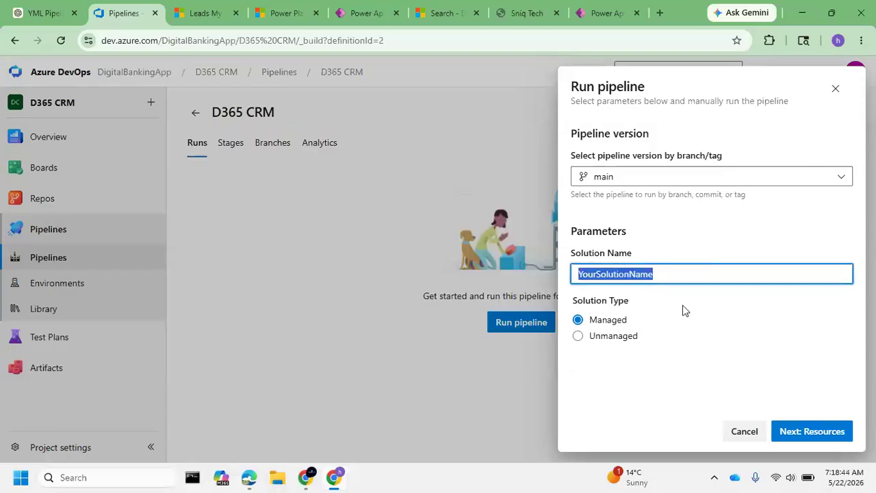
{"action": "left_click", "coordinate": [41, 12]}
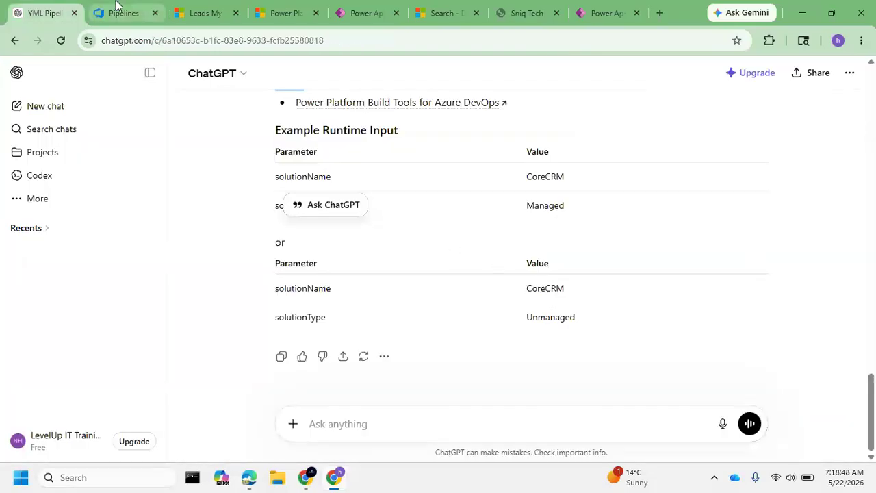
{"action": "left_click", "coordinate": [123, 12]}
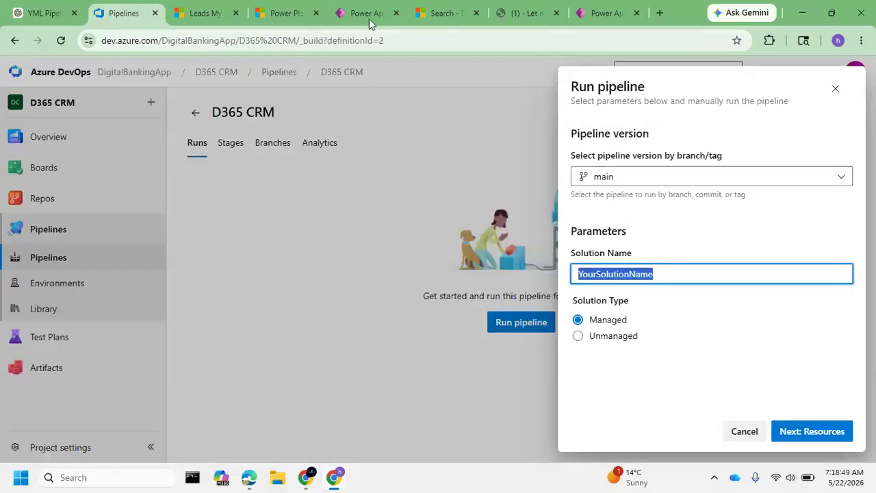
{"action": "left_click", "coordinate": [369, 18]}
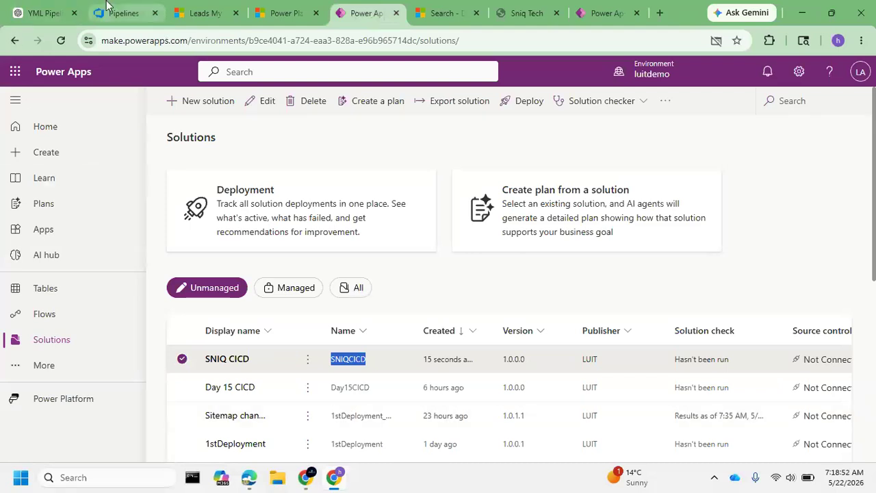
{"action": "left_click", "coordinate": [108, 10]}
{"action": "type", "text": "SNIQCICD"}
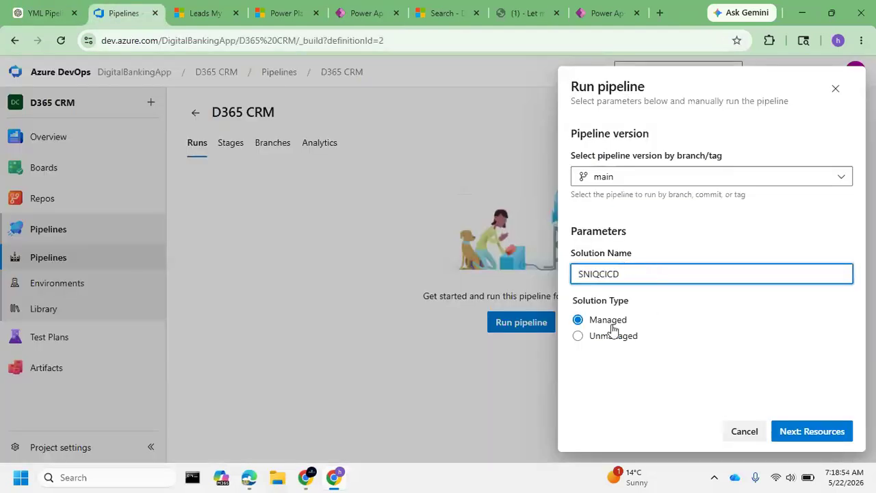
{"action": "left_click", "coordinate": [825, 436]}
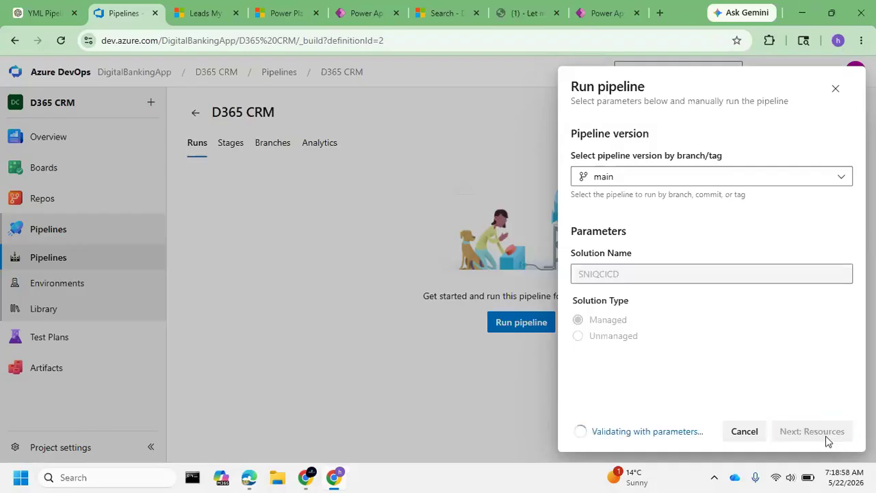
{"action": "left_click", "coordinate": [842, 423]}
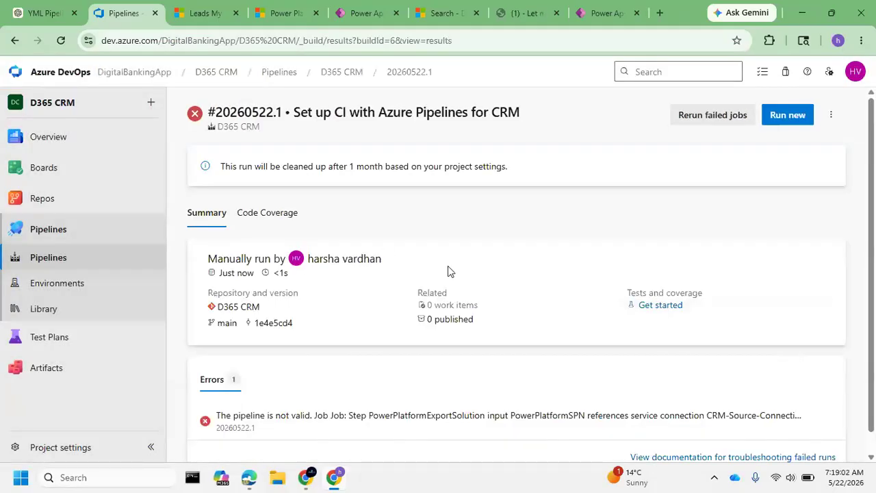
Step: Read the full error naming missing CRM-Source-Connection and CRM-Target-Connection, then return to ChatGPT
{"action": "scroll", "coordinate": [447, 266], "scroll_direction": "down", "scroll_amount": 1}
{"action": "left_click", "coordinate": [422, 405]}
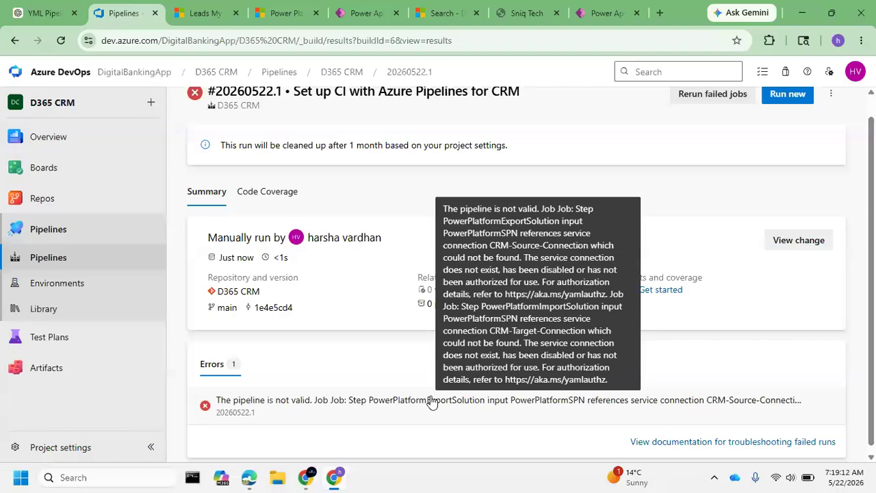
{"action": "left_click", "coordinate": [19, 10]}
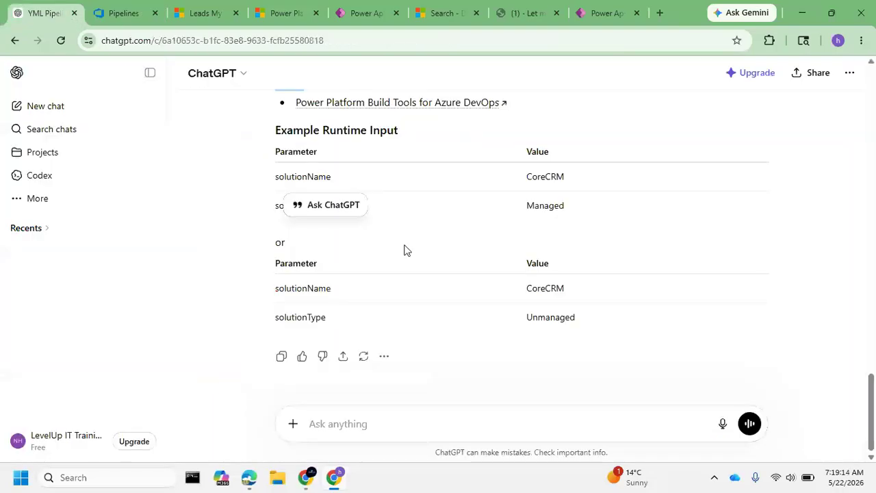
{"action": "scroll", "coordinate": [404, 250], "scroll_direction": "up", "scroll_amount": 15}
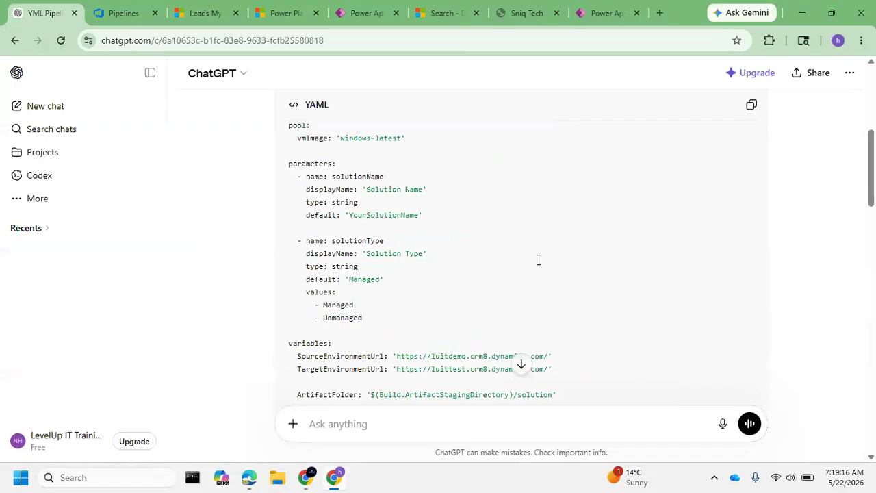
Step: Review the YAML's YourSolutionName default, Install Build Tools step, and CRM-Source-Connection export inputs
{"action": "scroll", "coordinate": [538, 260], "scroll_direction": "up", "scroll_amount": 2}
{"action": "double_click", "coordinate": [416, 344]}
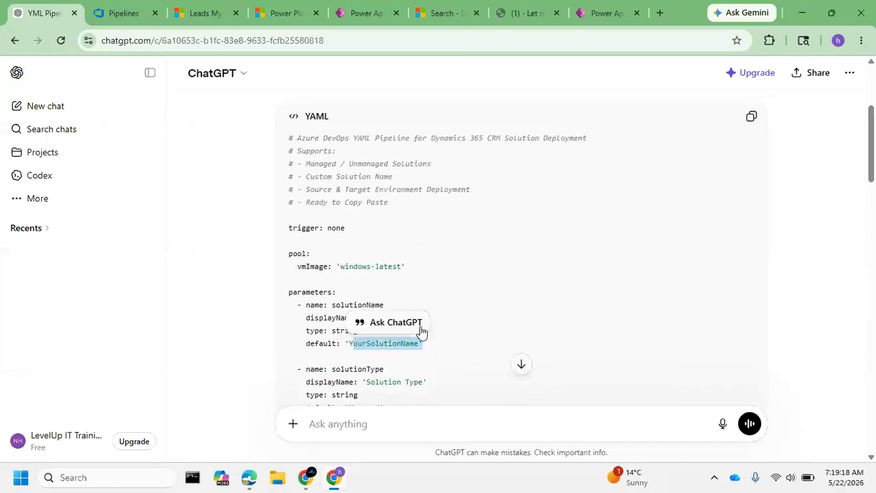
{"action": "left_click", "coordinate": [436, 289]}
{"action": "scroll", "coordinate": [437, 293], "scroll_direction": "down", "scroll_amount": 4}
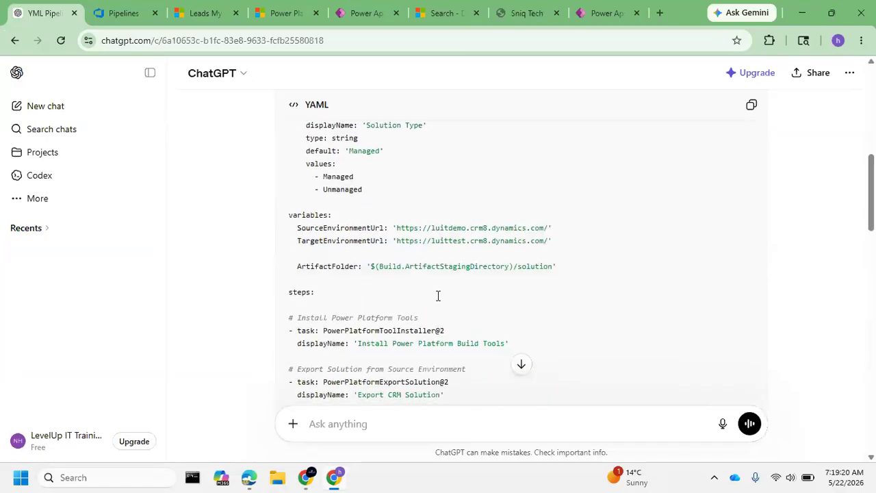
{"action": "scroll", "coordinate": [479, 336], "scroll_direction": "down", "scroll_amount": 2}
{"action": "left_click_drag", "start_coordinate": [509, 215], "coordinate": [267, 215]}
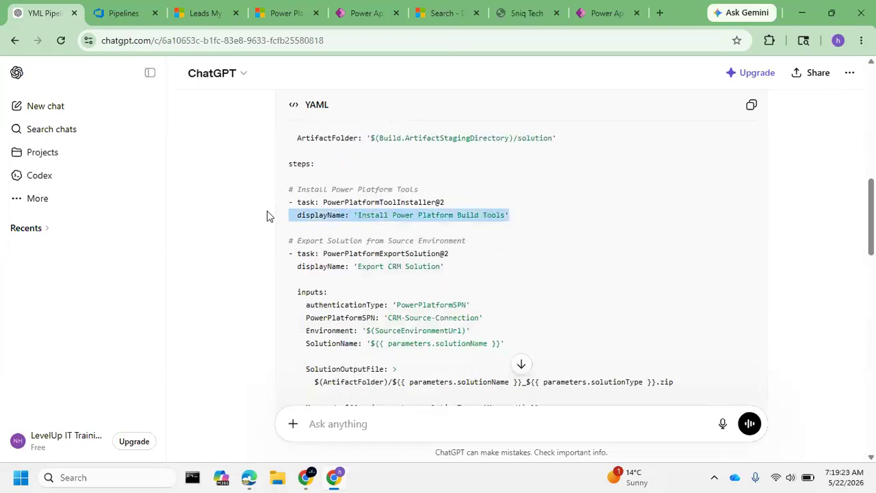
{"action": "left_click", "coordinate": [472, 269]}
{"action": "left_click_drag", "start_coordinate": [483, 318], "coordinate": [319, 324]}
{"action": "scroll", "coordinate": [467, 275], "scroll_direction": "down", "scroll_amount": 2}
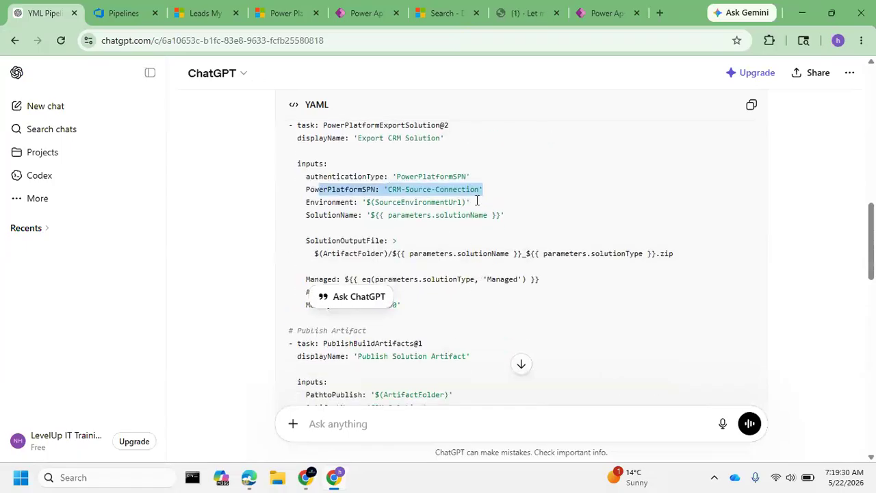
{"action": "left_click_drag", "start_coordinate": [488, 156], "coordinate": [531, 304]}
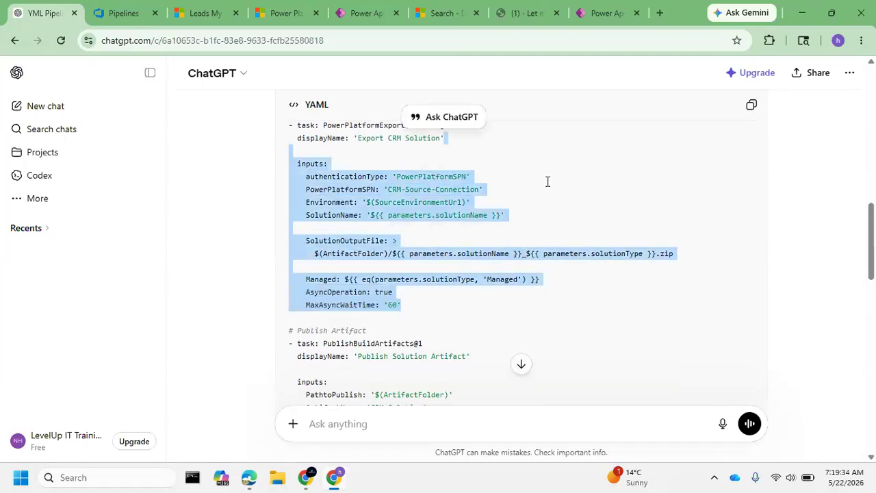
{"action": "scroll", "coordinate": [548, 181], "scroll_direction": "up", "scroll_amount": 3}
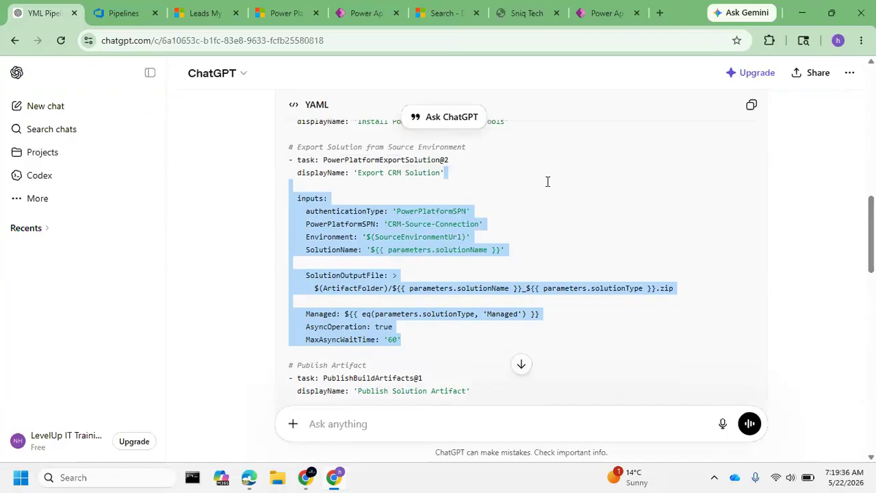
{"action": "left_click_drag", "start_coordinate": [490, 217], "coordinate": [255, 143]}
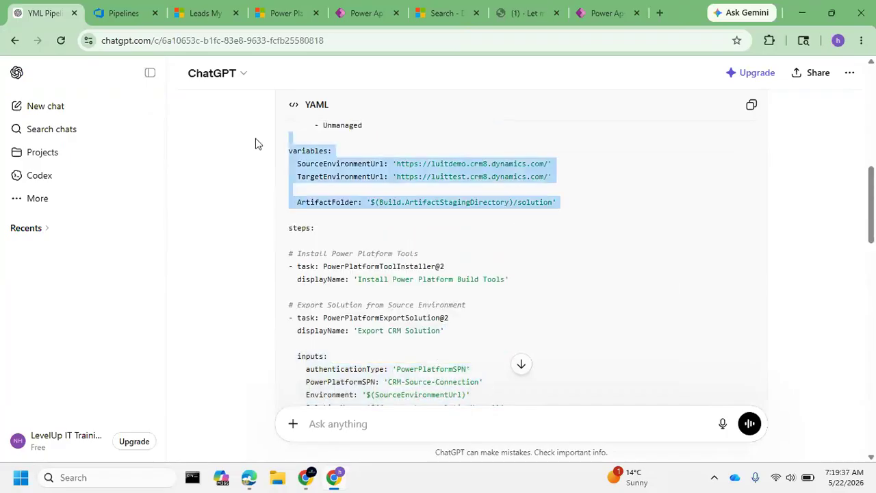
{"action": "left_click", "coordinate": [351, 216]}
Step: Check the variables block and Build Tools install step, then open the Power Platform Build Tools marketplace page
{"action": "left_click_drag", "start_coordinate": [316, 227], "coordinate": [320, 152]}
{"action": "scroll", "coordinate": [438, 205], "scroll_direction": "down", "scroll_amount": 2}
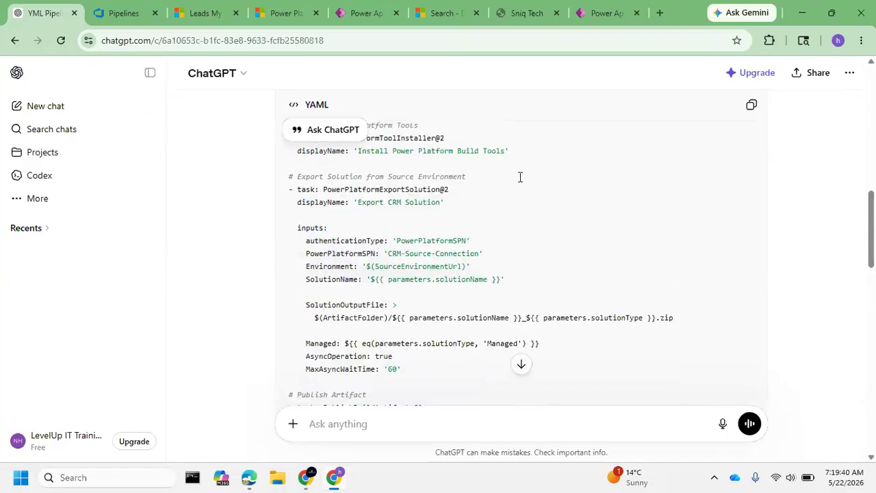
{"action": "left_click_drag", "start_coordinate": [510, 151], "coordinate": [290, 150]}
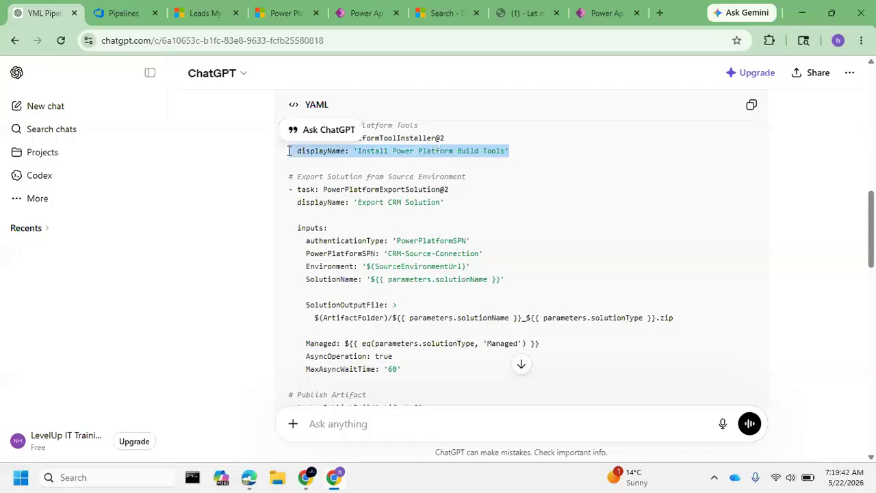
{"action": "left_click", "coordinate": [289, 151]}
{"action": "left_click_drag", "start_coordinate": [509, 151], "coordinate": [339, 150]}
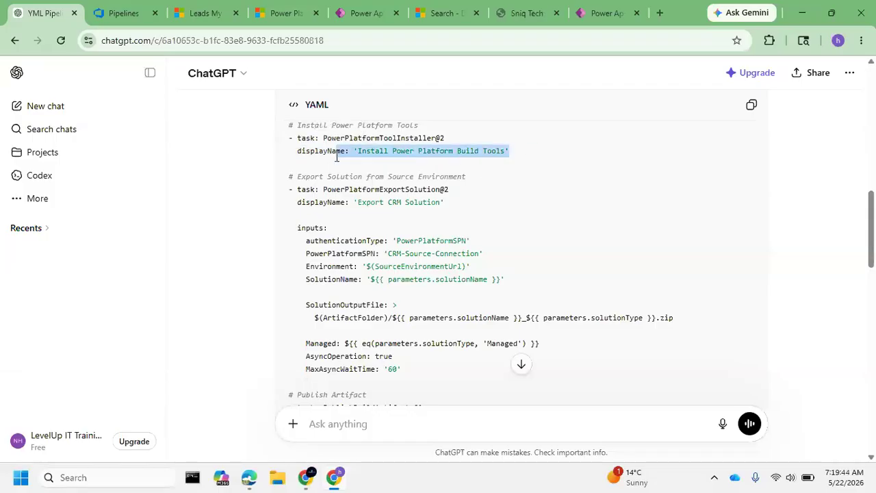
{"action": "left_click", "coordinate": [370, 158]}
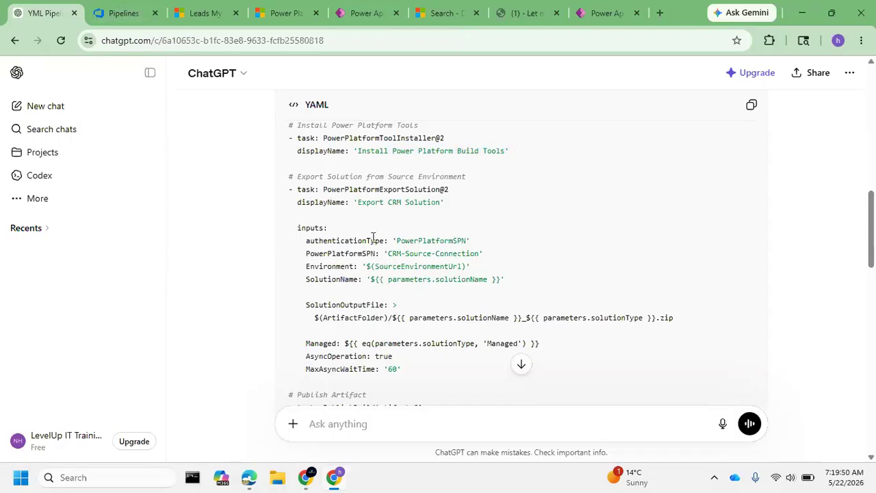
{"action": "scroll", "coordinate": [383, 238], "scroll_direction": "down", "scroll_amount": 5}
{"action": "scroll", "coordinate": [385, 239], "scroll_direction": "down", "scroll_amount": 5}
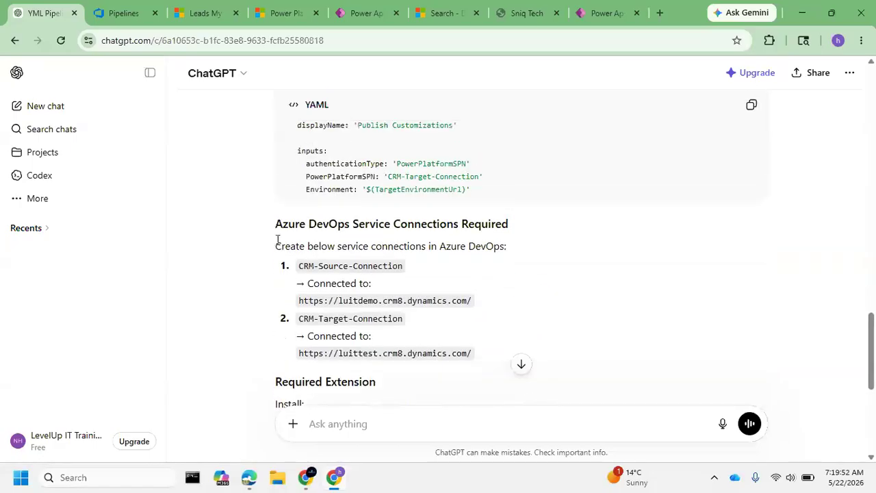
{"action": "scroll", "coordinate": [348, 282], "scroll_direction": "down", "scroll_amount": 2}
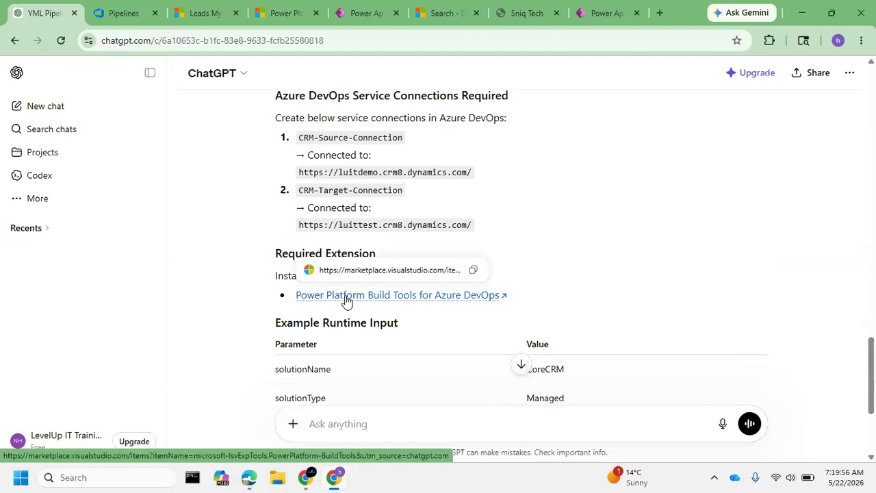
{"action": "left_click", "coordinate": [346, 299]}
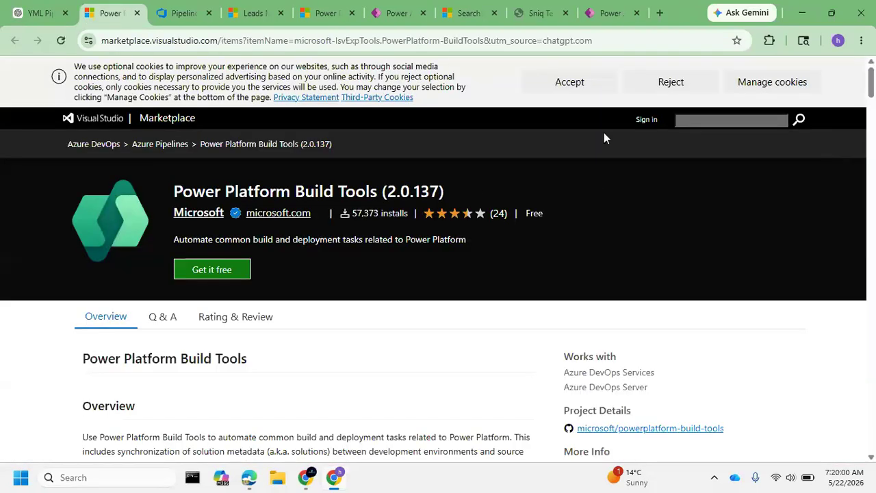
Step: Accept the marketplace cookies and look over the Power Platform Build Tools listing
{"action": "left_click", "coordinate": [570, 85]}
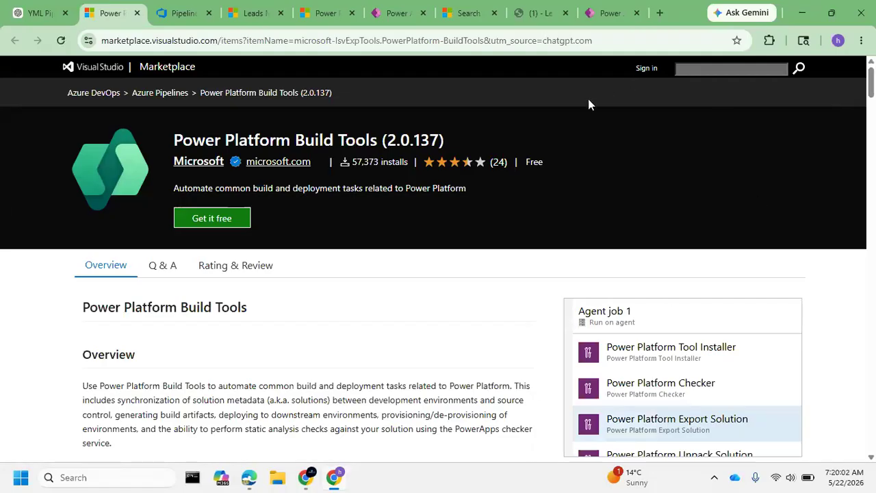
{"action": "left_click_drag", "start_coordinate": [176, 149], "coordinate": [357, 141]}
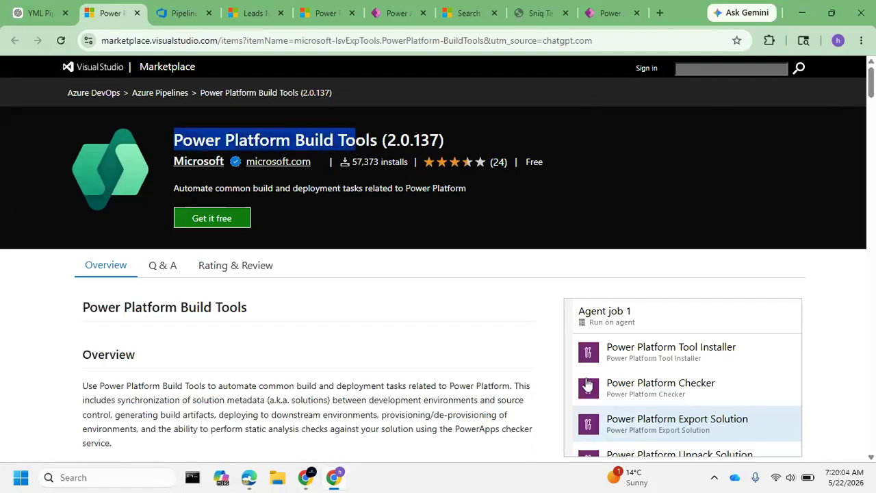
{"action": "scroll", "coordinate": [684, 356], "scroll_direction": "down", "scroll_amount": 1}
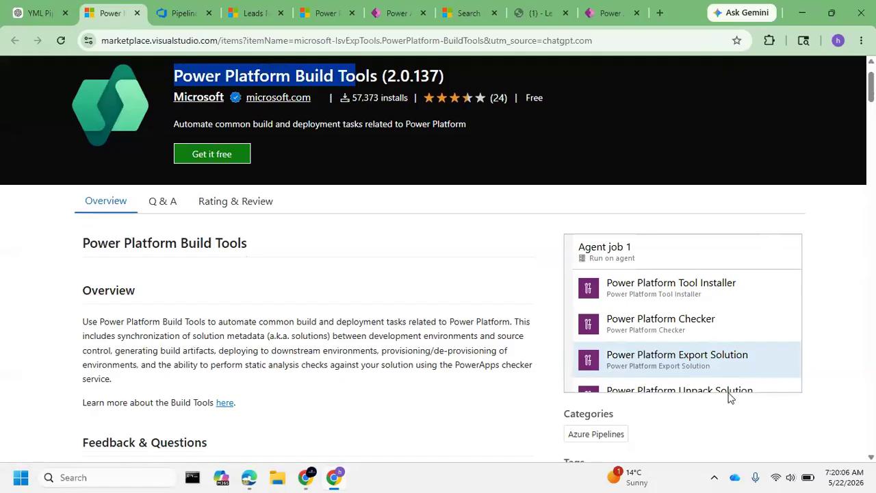
{"action": "scroll", "coordinate": [677, 380], "scroll_direction": "down", "scroll_amount": 2}
{"action": "scroll", "coordinate": [618, 376], "scroll_direction": "up", "scroll_amount": 4}
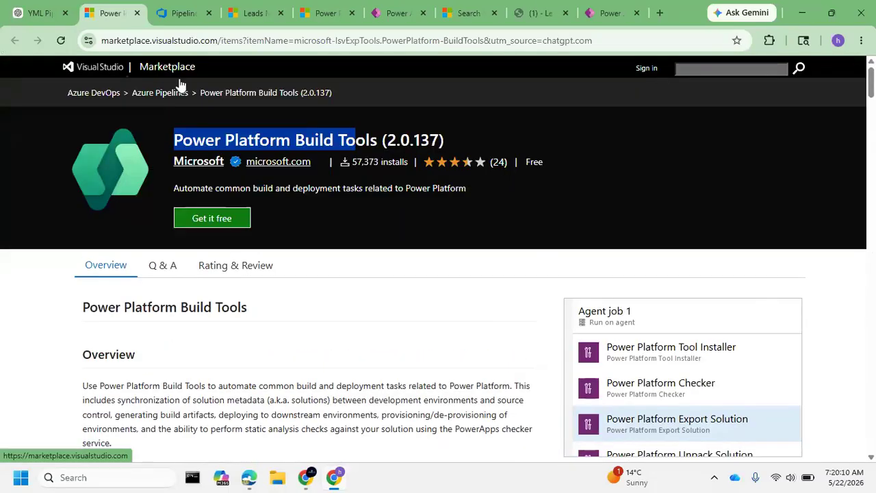
Step: Sign in with the existing account and choose Get it free for the extension
{"action": "left_click", "coordinate": [645, 69]}
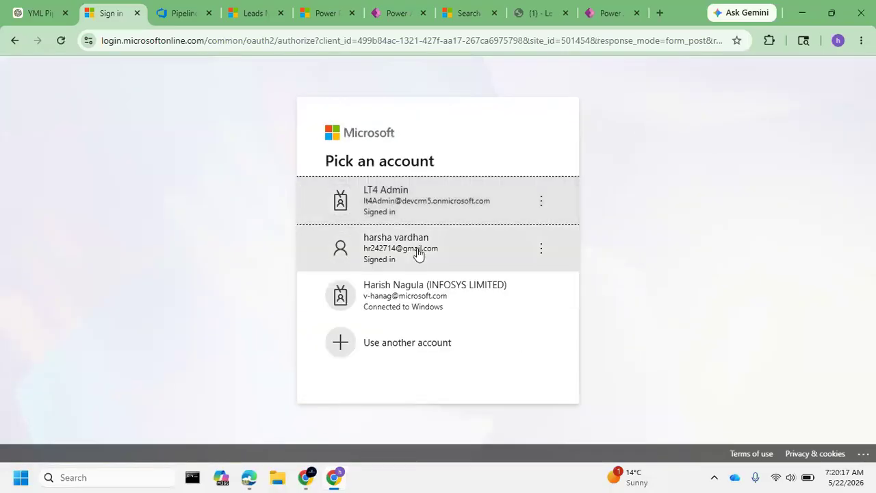
{"action": "left_click", "coordinate": [418, 254]}
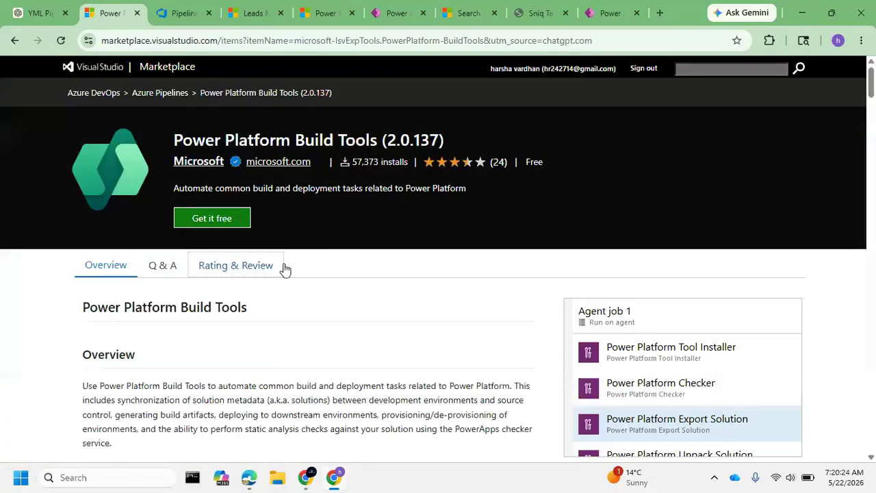
{"action": "left_click", "coordinate": [214, 218]}
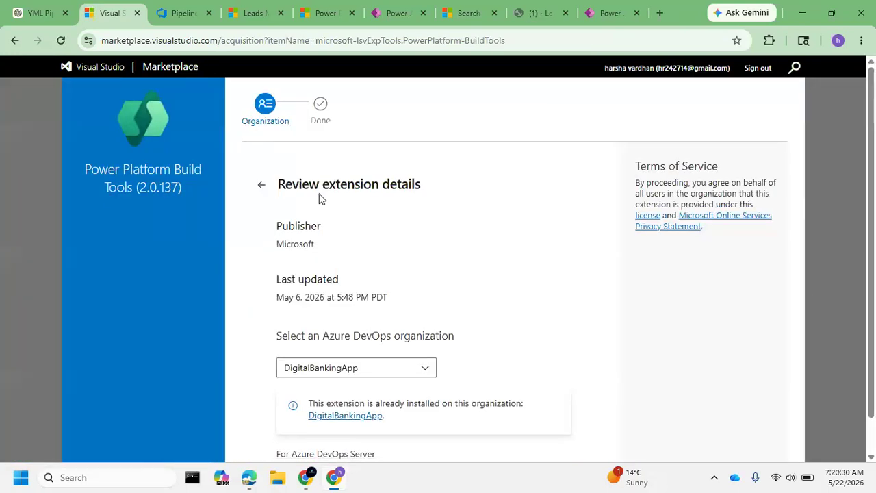
Step: Check the Azure DevOps organization dropdown on the install page, leaving it unchanged
{"action": "scroll", "coordinate": [388, 275], "scroll_direction": "down", "scroll_amount": 1}
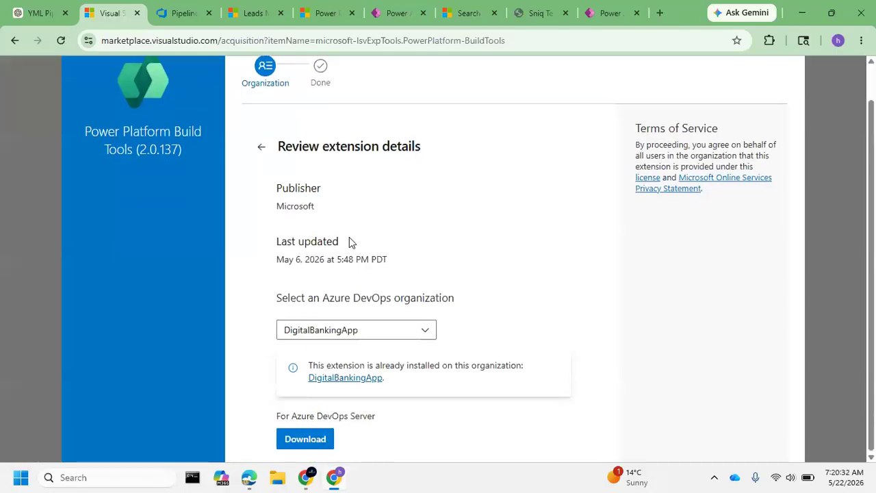
{"action": "scroll", "coordinate": [400, 286], "scroll_direction": "up", "scroll_amount": 1}
{"action": "scroll", "coordinate": [398, 281], "scroll_direction": "down", "scroll_amount": 1}
{"action": "scroll", "coordinate": [398, 281], "scroll_direction": "up", "scroll_amount": 1}
{"action": "scroll", "coordinate": [376, 247], "scroll_direction": "down", "scroll_amount": 1}
{"action": "scroll", "coordinate": [325, 200], "scroll_direction": "up", "scroll_amount": 1}
{"action": "scroll", "coordinate": [274, 234], "scroll_direction": "down", "scroll_amount": 1}
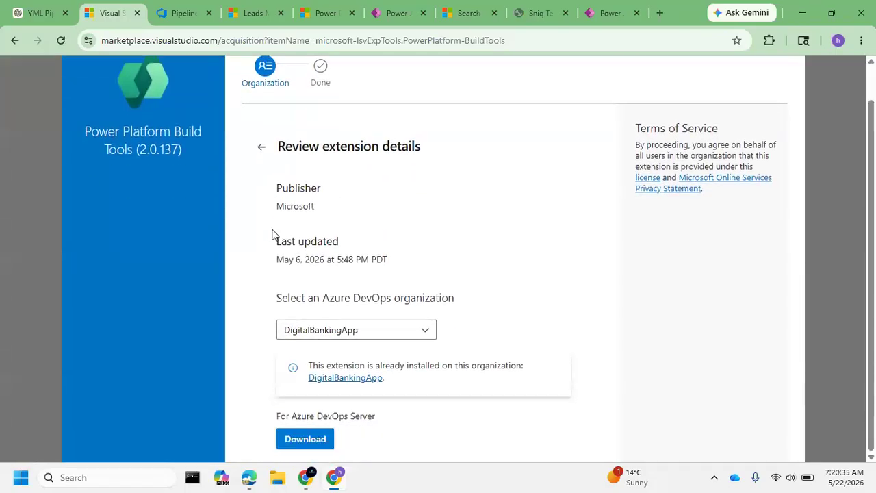
{"action": "left_click", "coordinate": [414, 338]}
{"action": "left_click", "coordinate": [414, 338]}
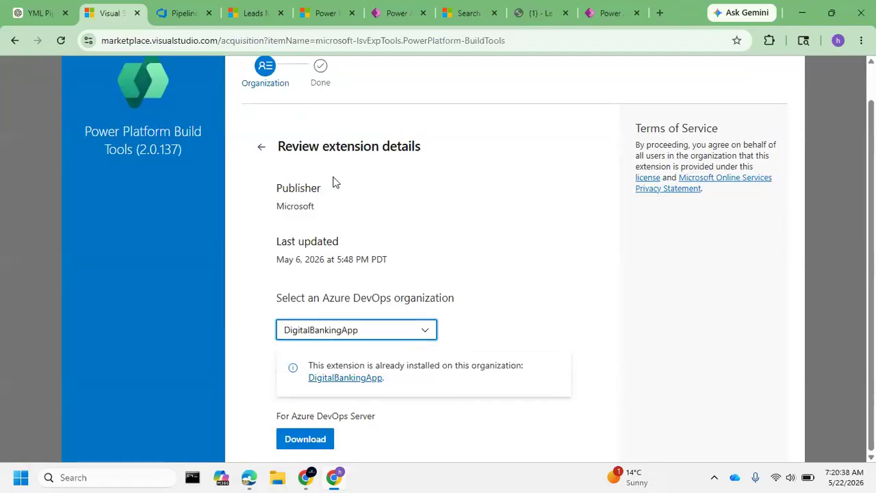
Step: Glance at the DigitalBankingApp projects, then download the 2.0.137 package for Azure DevOps Server
{"action": "left_click", "coordinate": [163, 11]}
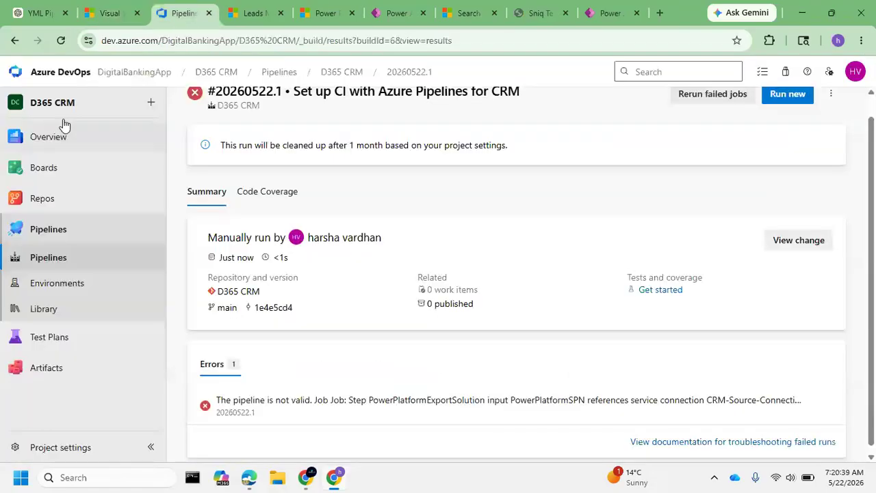
{"action": "left_click", "coordinate": [55, 71]}
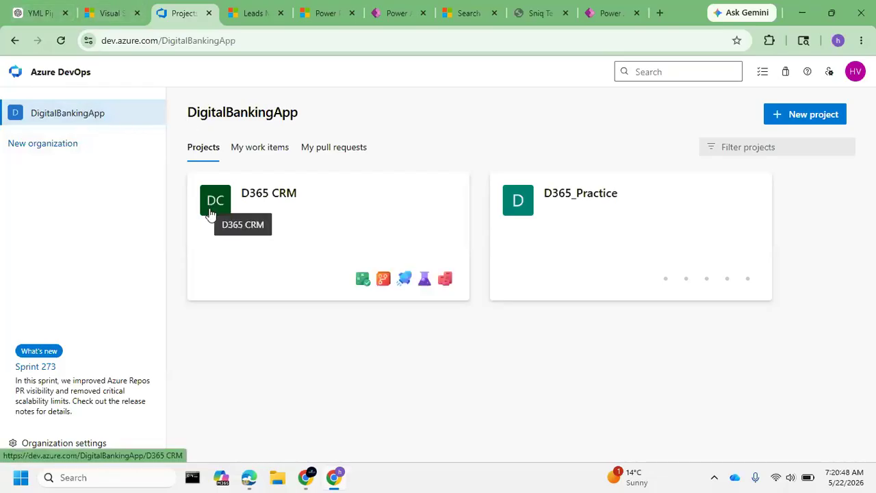
{"action": "left_click", "coordinate": [113, 19]}
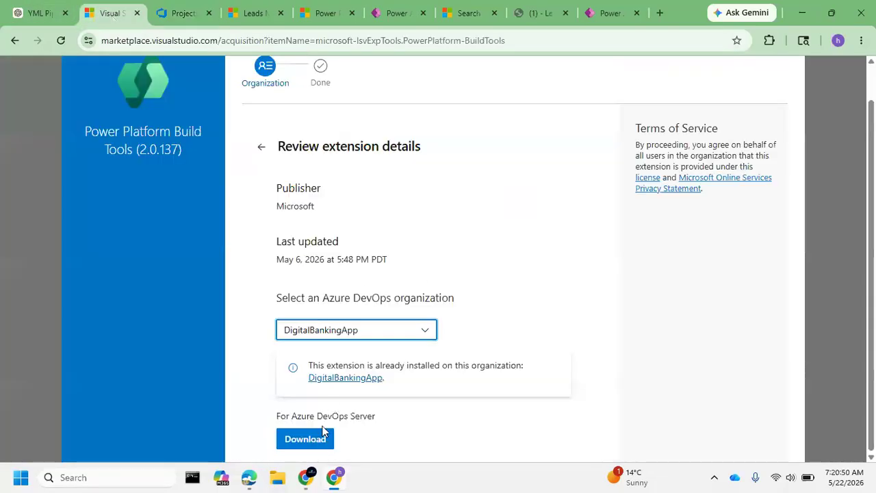
{"action": "left_click", "coordinate": [358, 426]}
{"action": "left_click", "coordinate": [305, 438]}
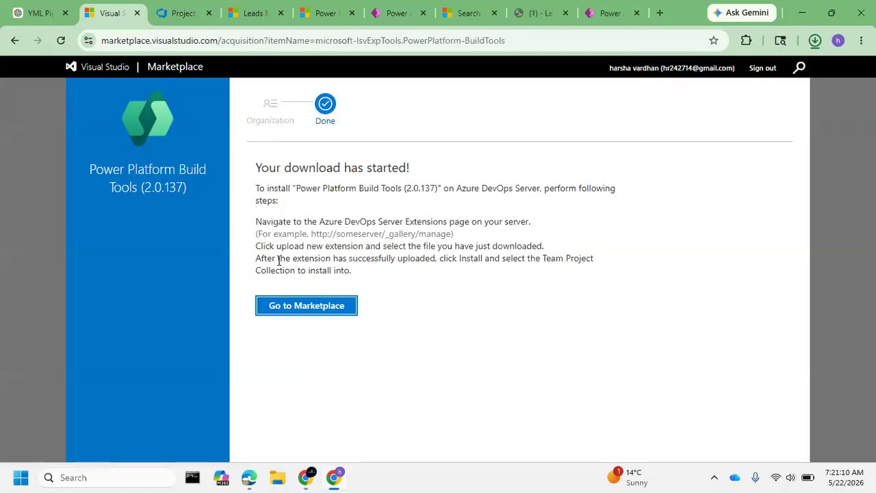
Step: Search the marketplace for 'power platf', open Power Platform Build Tools and choose Get it free
{"action": "left_click", "coordinate": [313, 306]}
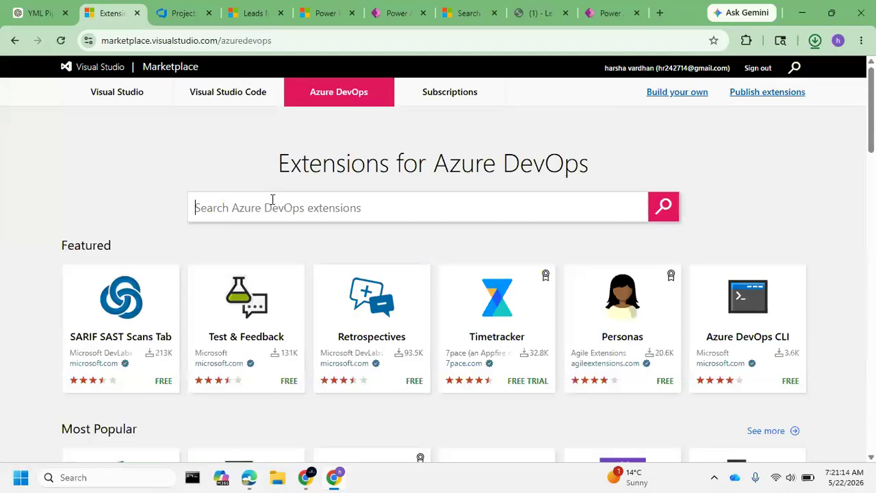
{"action": "type", "text": "power platform"}
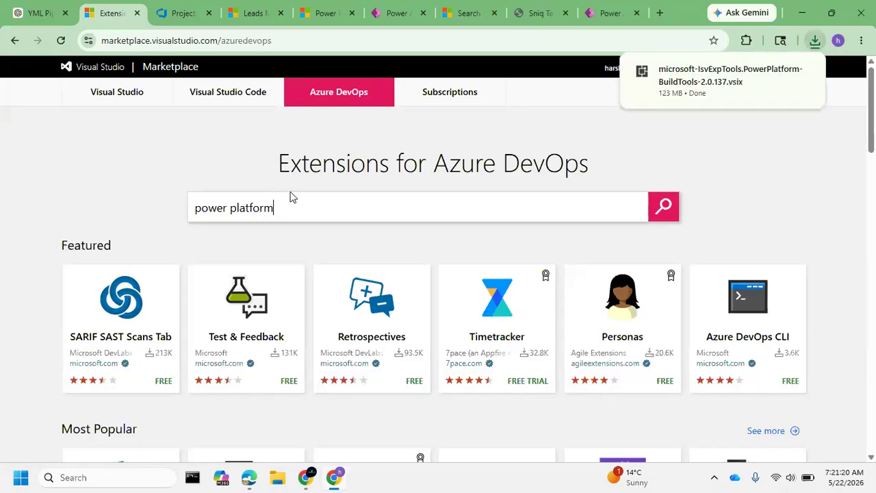
{"action": "left_click", "coordinate": [664, 207]}
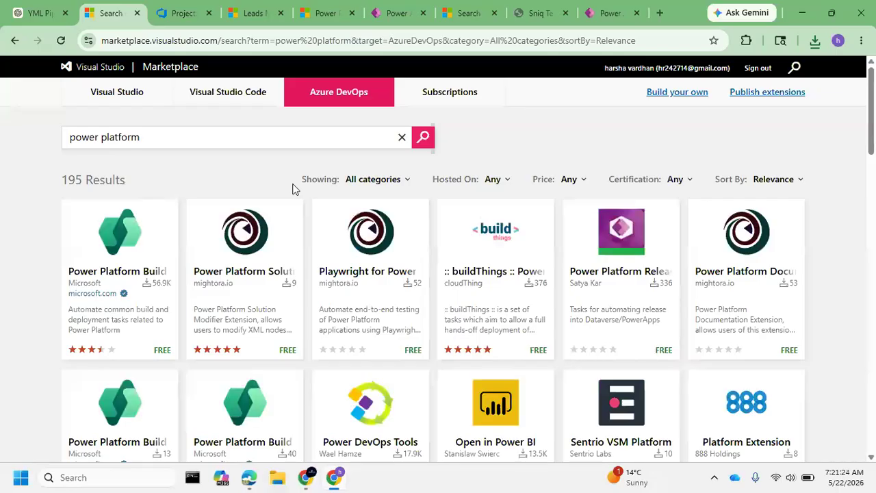
{"action": "left_click", "coordinate": [97, 236]}
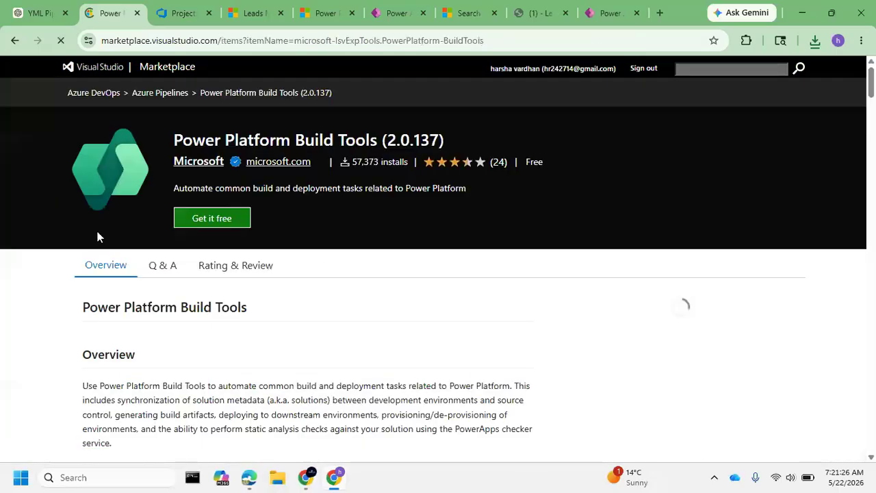
{"action": "left_click", "coordinate": [228, 221]}
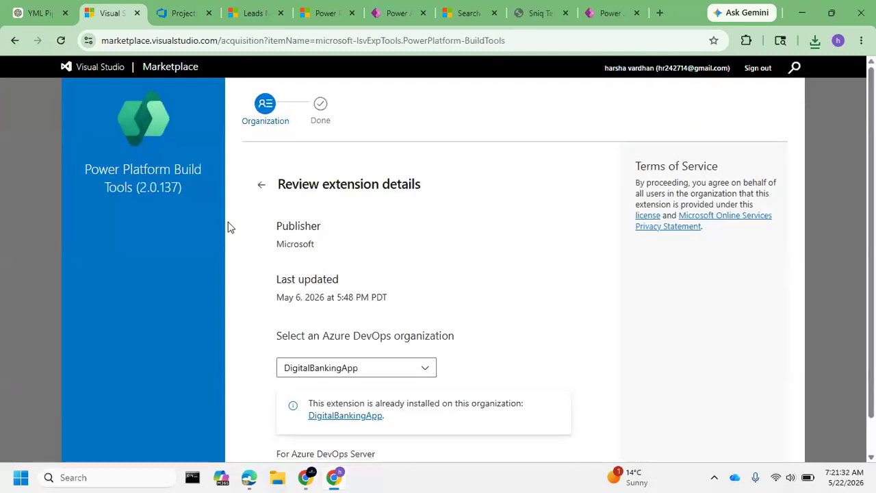
Step: Open DigitalBankingApp in a new tab from the extension's 'already installed' notice
{"action": "left_click_drag", "start_coordinate": [203, 196], "coordinate": [91, 168]}
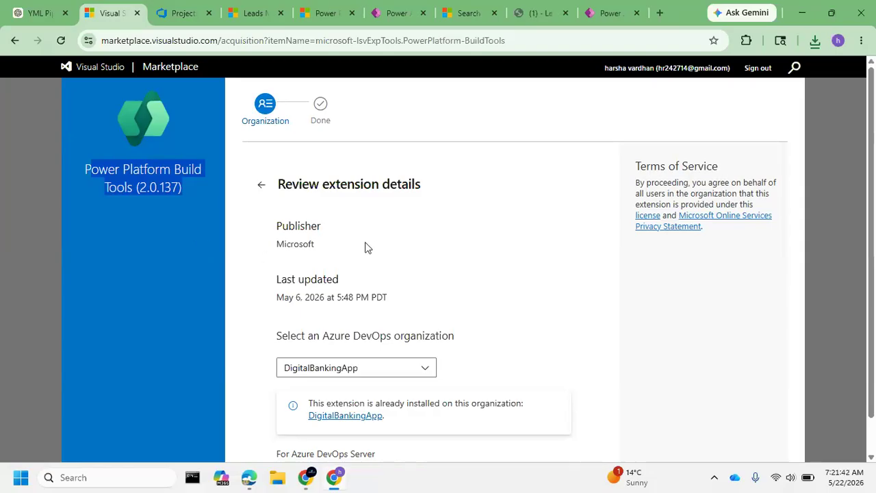
{"action": "scroll", "coordinate": [368, 261], "scroll_direction": "down", "scroll_amount": 1}
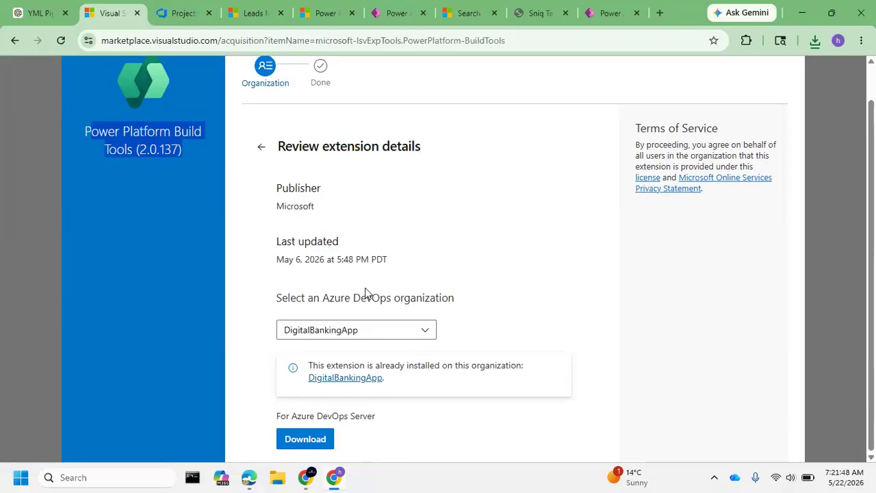
{"action": "left_click", "coordinate": [340, 378]}
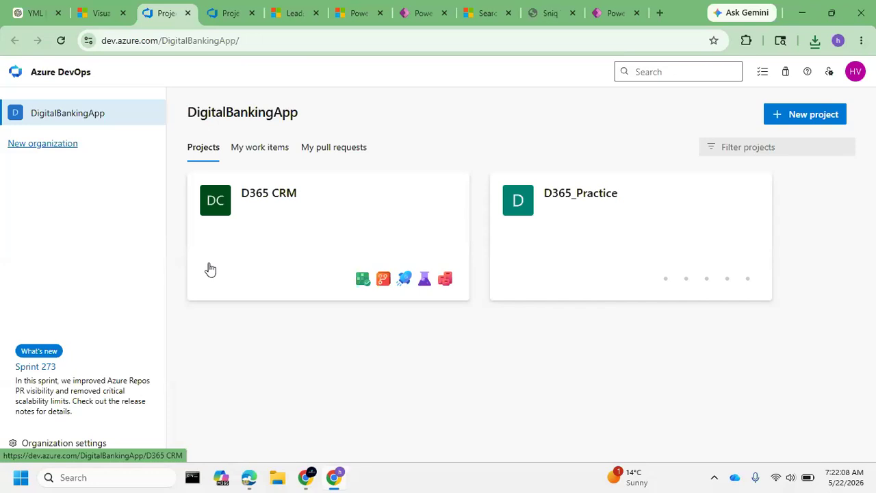
Step: Reopen the Power Platform Build Tools page from ChatGPT's Required Extension link and start getting it
{"action": "left_click", "coordinate": [232, 11]}
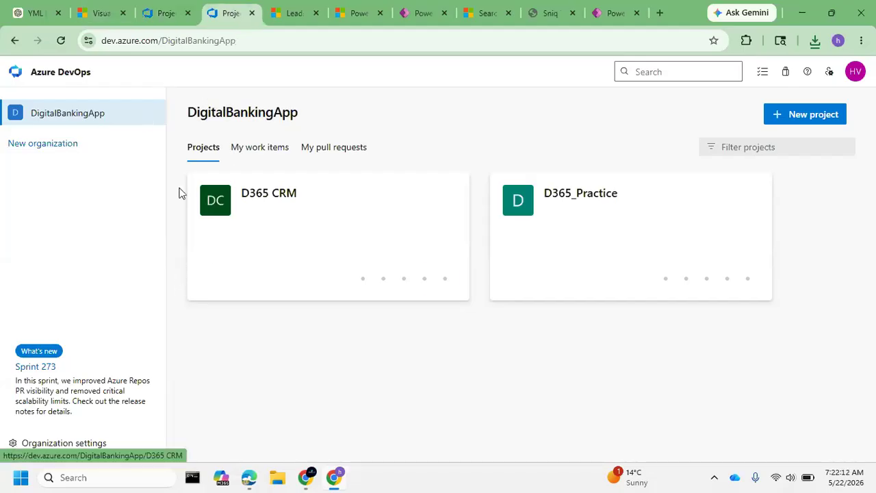
{"action": "left_click", "coordinate": [35, 16]}
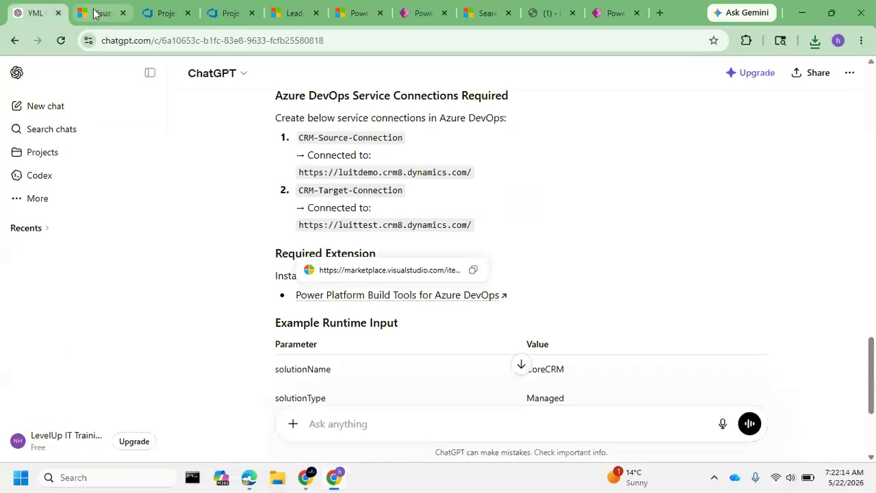
{"action": "left_click", "coordinate": [100, 13]}
{"action": "left_click", "coordinate": [161, 19]}
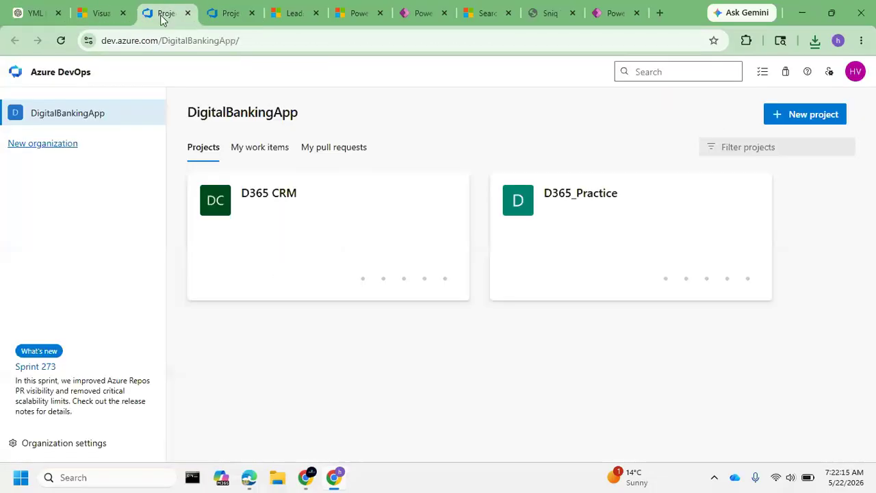
{"action": "left_click", "coordinate": [34, 11]}
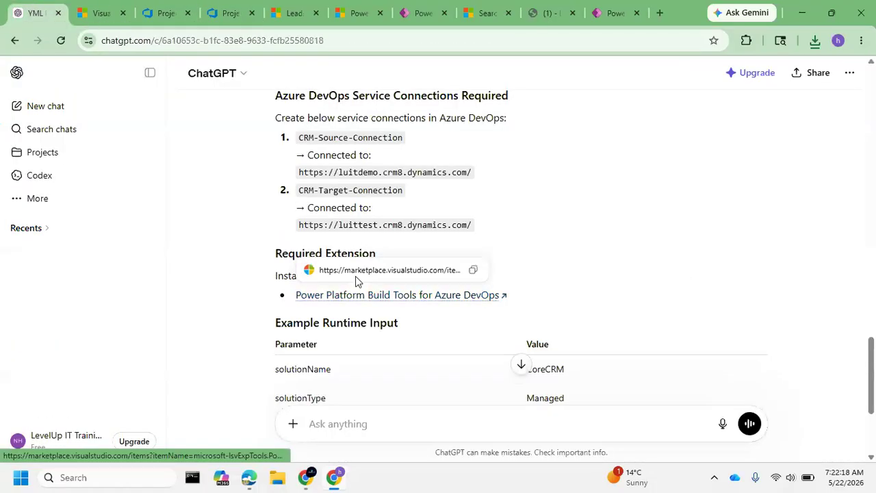
{"action": "left_click", "coordinate": [351, 294]}
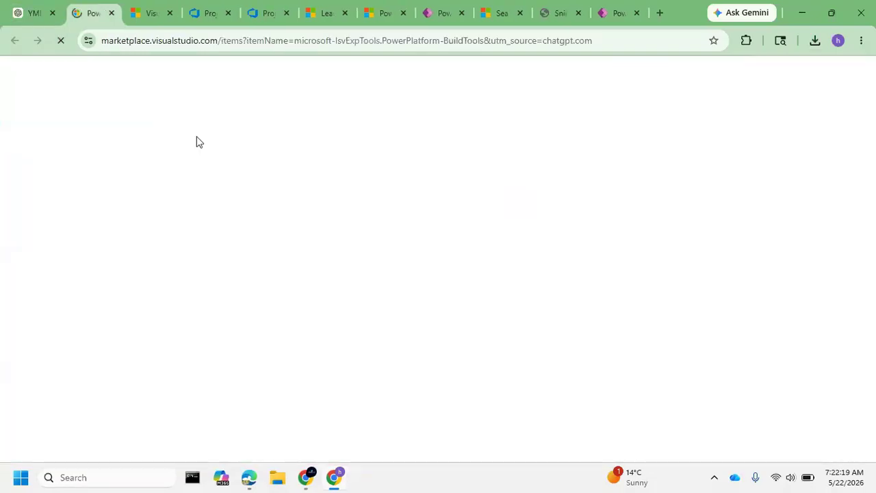
{"action": "left_click", "coordinate": [214, 219]}
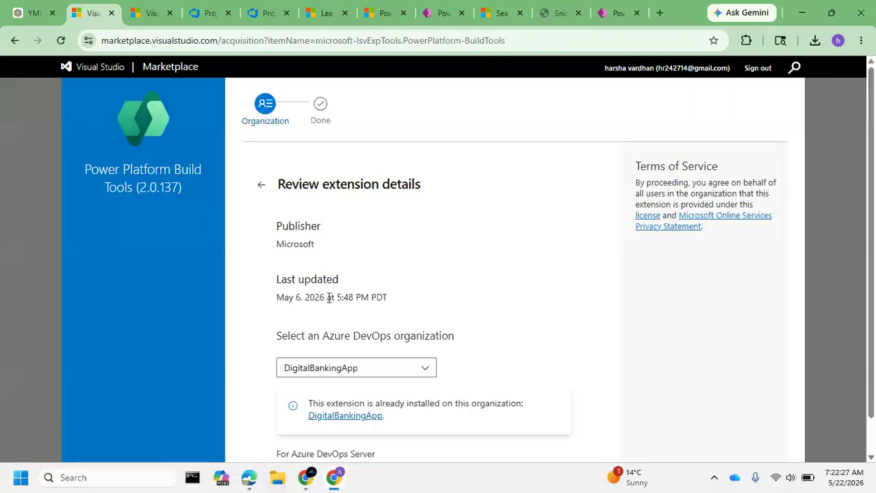
Step: Download the Power Platform Build Tools package for Azure DevOps Server again
{"action": "left_click", "coordinate": [356, 367]}
{"action": "left_click", "coordinate": [358, 366]}
{"action": "scroll", "coordinate": [328, 383], "scroll_direction": "down", "scroll_amount": 1}
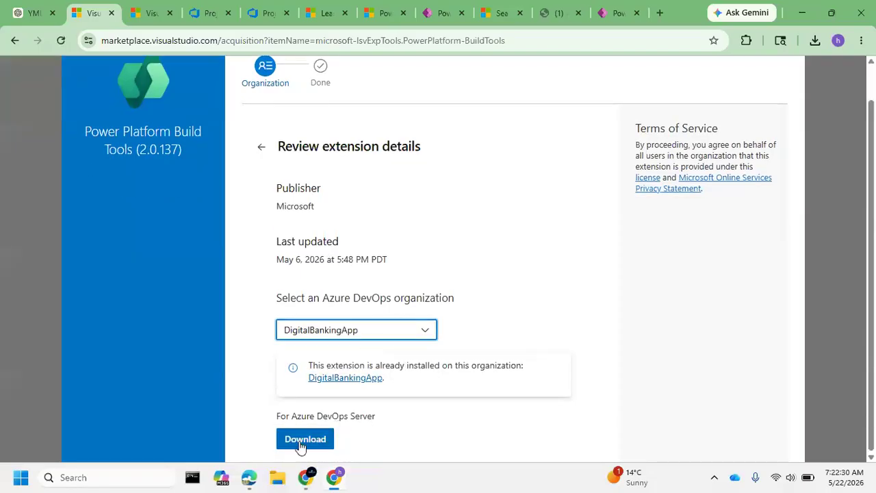
{"action": "left_click", "coordinate": [303, 440]}
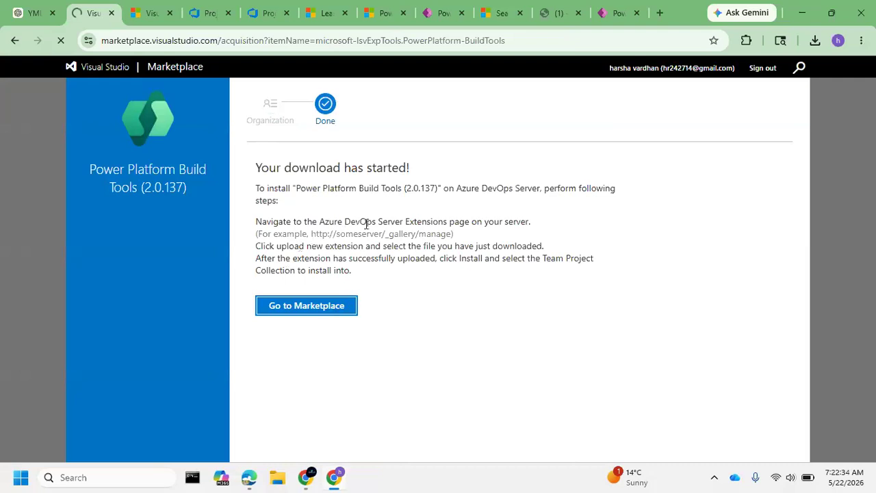
{"action": "left_click_drag", "start_coordinate": [313, 233], "coordinate": [451, 238]}
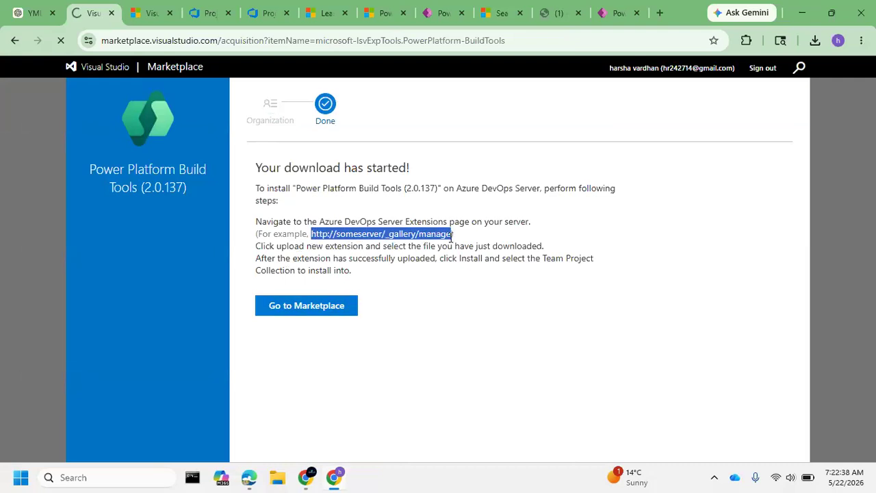
{"action": "left_click_drag", "start_coordinate": [298, 245], "coordinate": [537, 245]}
{"action": "left_click", "coordinate": [331, 262]}
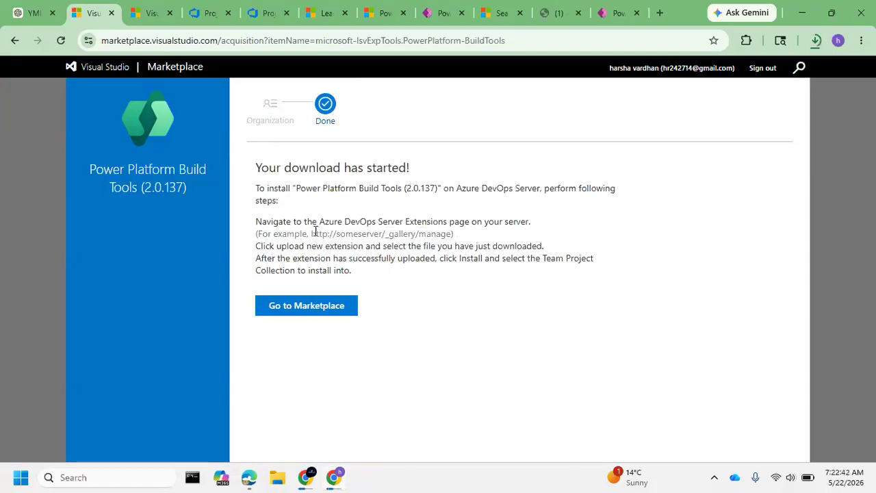
{"action": "left_click_drag", "start_coordinate": [311, 233], "coordinate": [459, 238]}
{"action": "key", "text": "ctrl+c"}
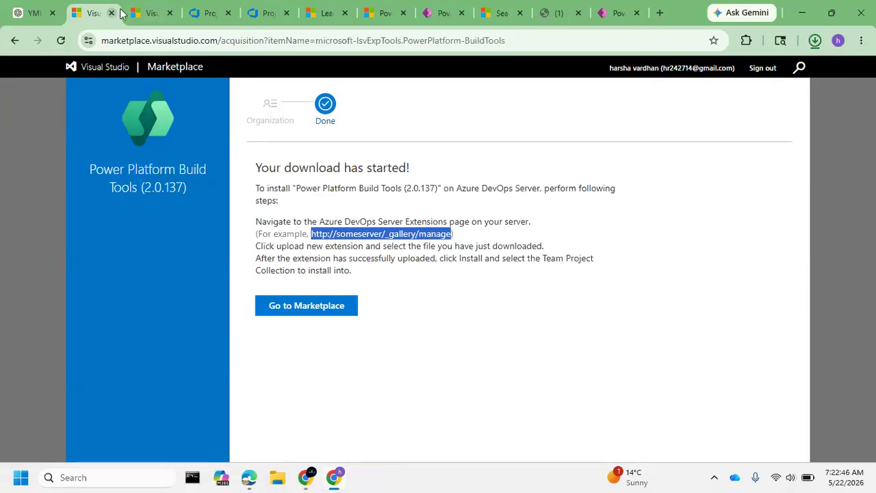
Step: In a new tab, replace 'someserver' in the example URL with dev.azure.com and load it
{"action": "left_click", "coordinate": [661, 13]}
{"action": "key", "text": "ctrl+v"}
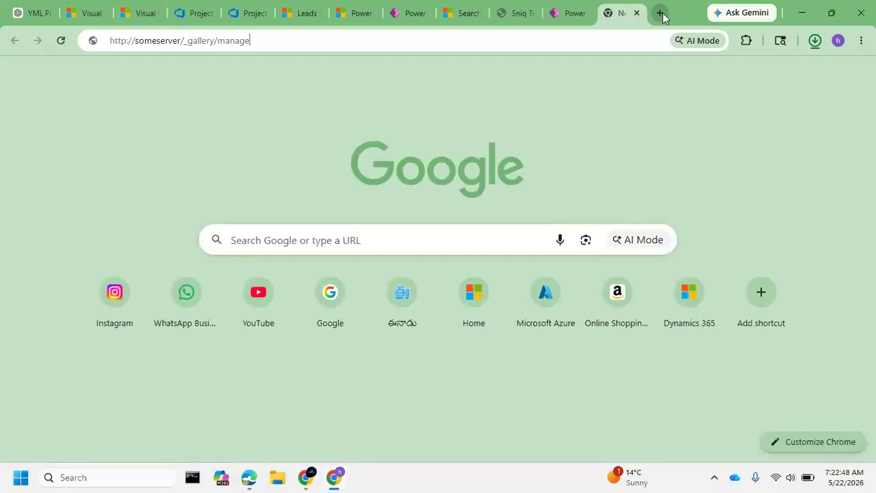
{"action": "left_click", "coordinate": [204, 13]}
{"action": "left_click_drag", "start_coordinate": [156, 39], "coordinate": [114, 43]}
{"action": "key", "text": "ctrl+c"}
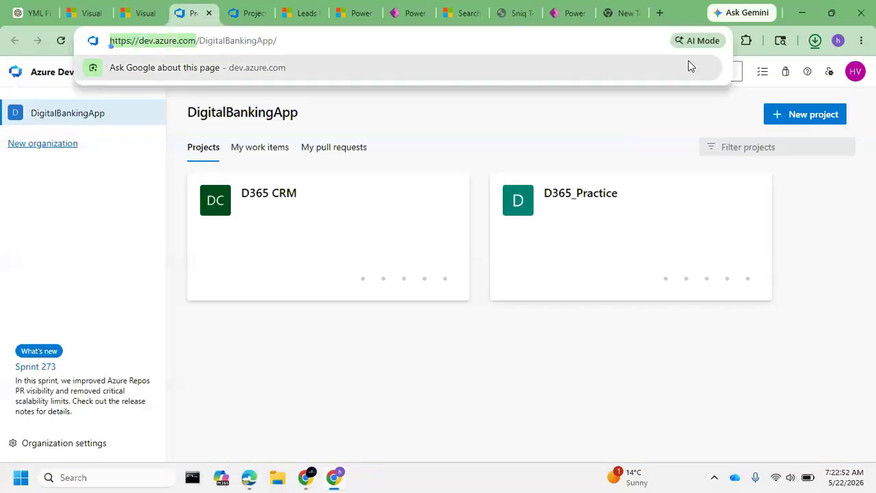
{"action": "left_click", "coordinate": [622, 15]}
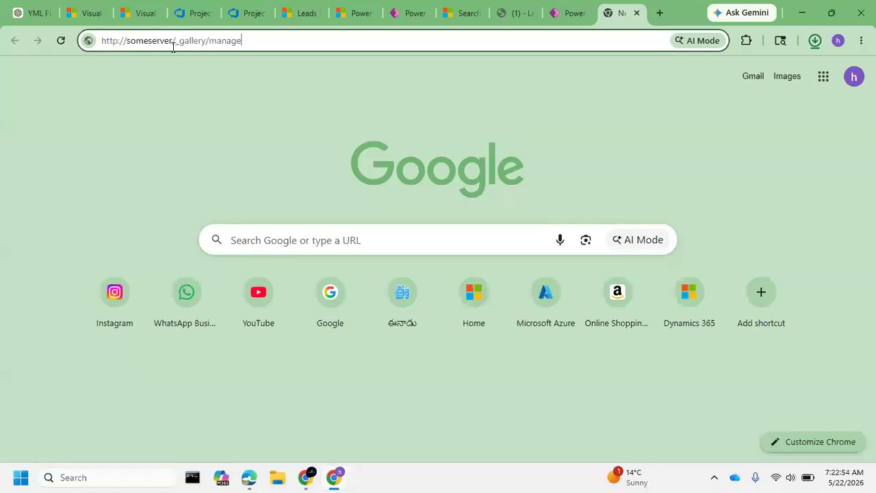
{"action": "left_click_drag", "start_coordinate": [174, 41], "coordinate": [129, 43]}
{"action": "key", "text": "ctrl+v"}
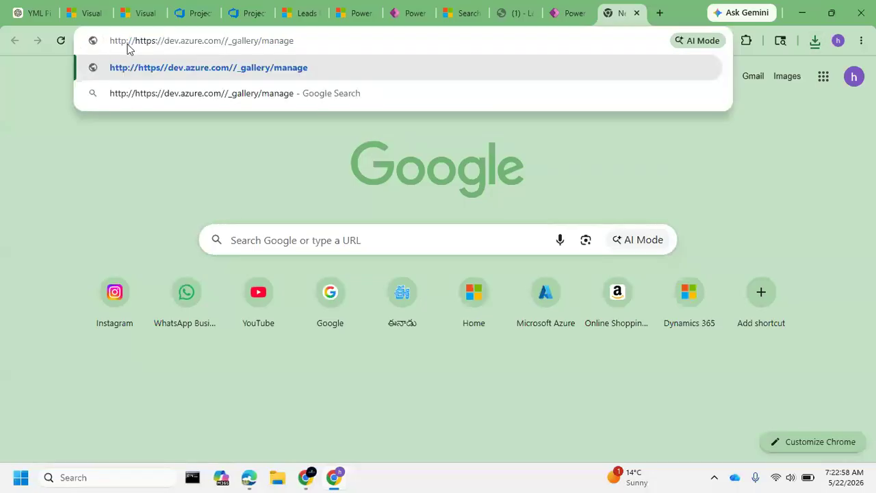
{"action": "key", "text": "Return"}
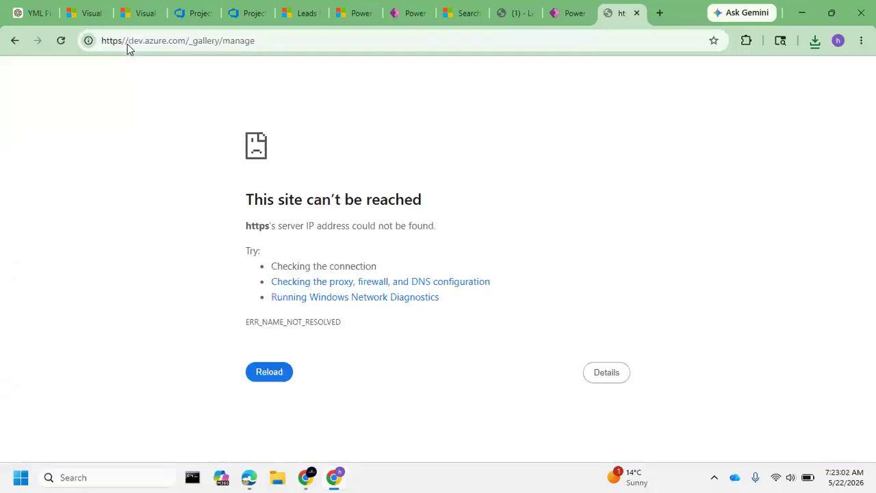
Step: Trim the address to dev/gallery/manage and load it, getting 'This site can't be reached'
{"action": "left_click_drag", "start_coordinate": [143, 42], "coordinate": [181, 39]}
{"action": "key", "text": "BackSpace"}
{"action": "key", "text": "Return"}
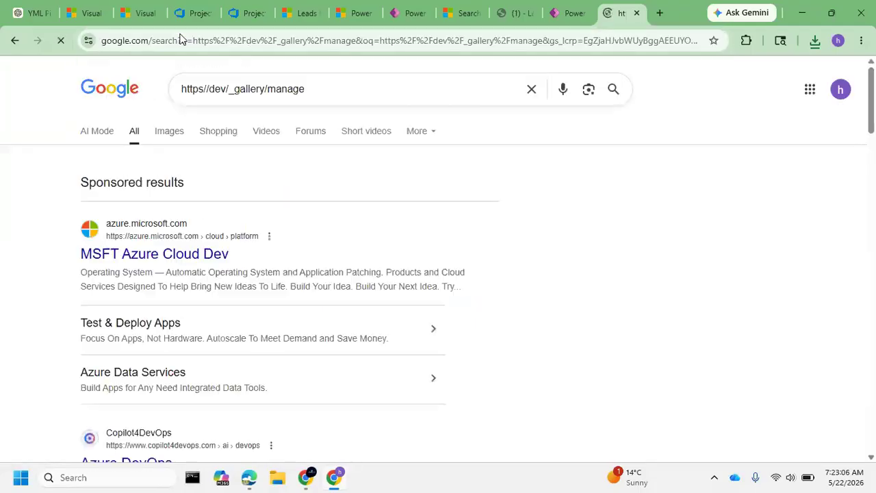
{"action": "left_click", "coordinate": [232, 90]}
{"action": "key", "text": "BackSpace"}
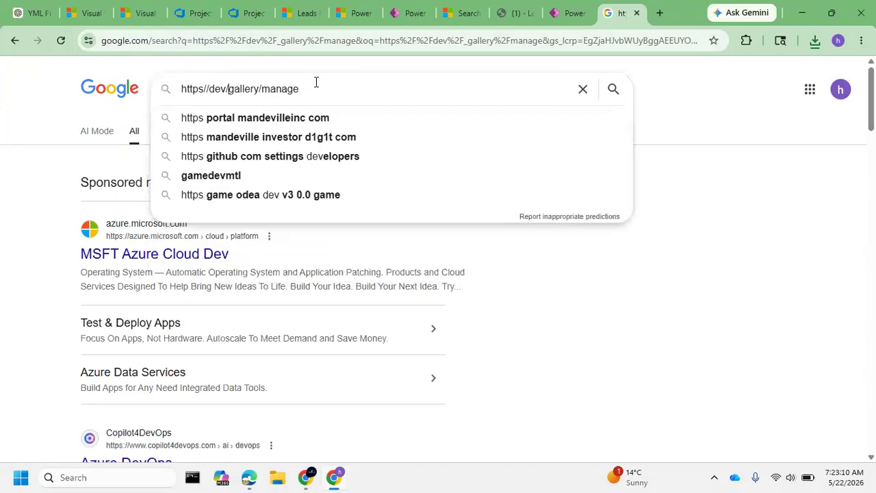
{"action": "left_click_drag", "start_coordinate": [315, 82], "coordinate": [126, 87]}
{"action": "key", "text": "ctrl+c"}
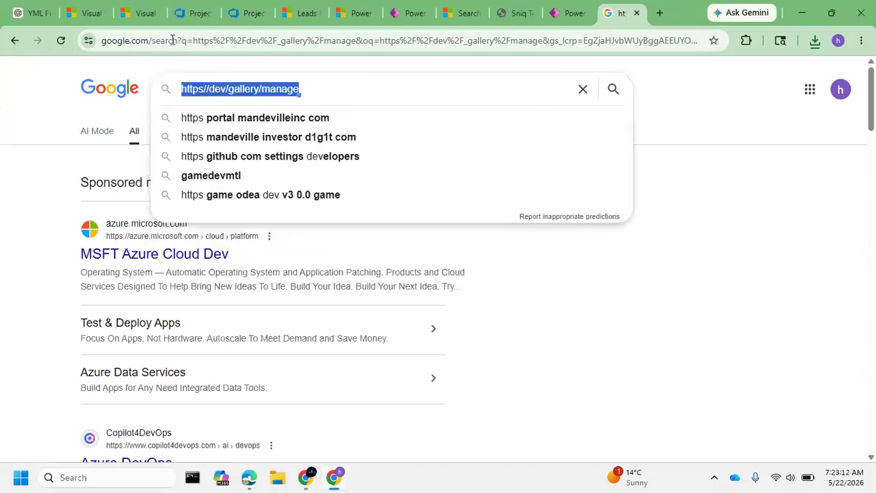
{"action": "left_click", "coordinate": [172, 41]}
{"action": "key", "text": "ctrl+v"}
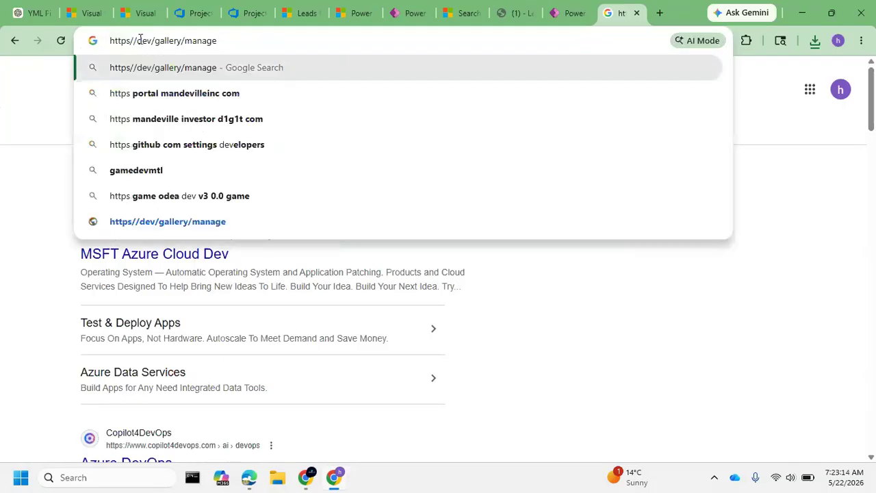
{"action": "key", "text": "Return"}
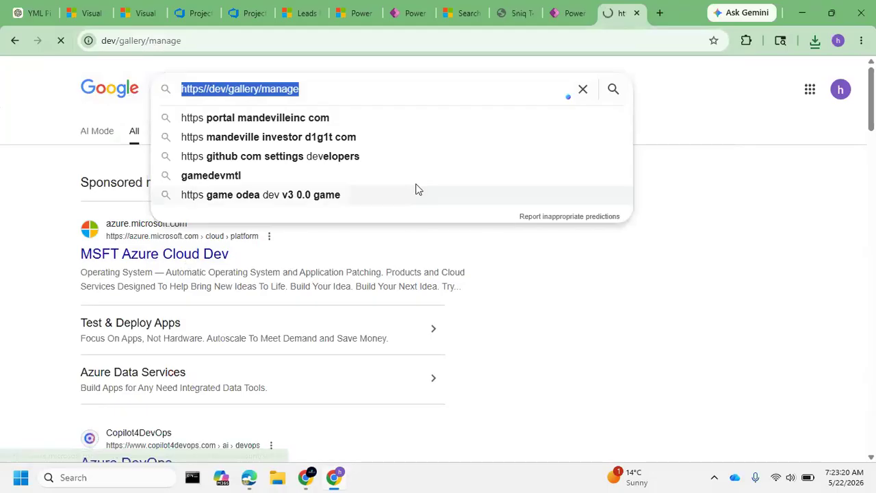
Step: Reread the Azure DevOps Server upload-and-install steps, then return to the DigitalBankingApp projects page
{"action": "left_click", "coordinate": [85, 13]}
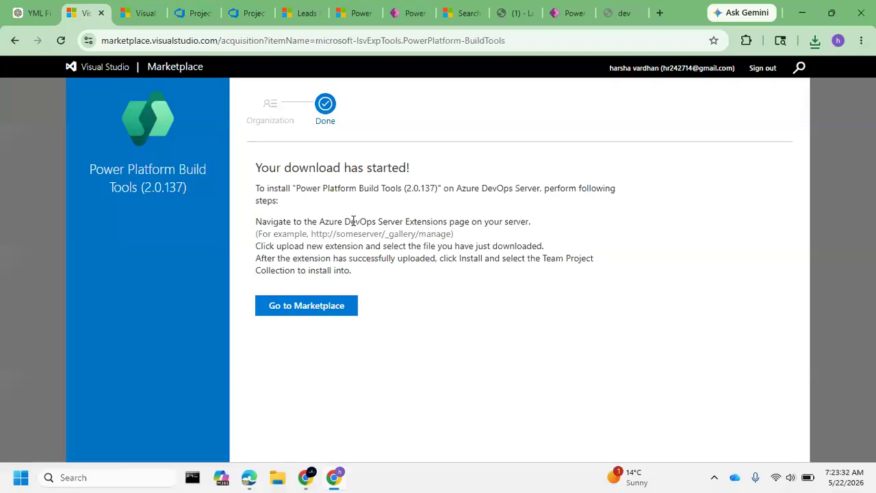
{"action": "triple_click", "coordinate": [404, 222]}
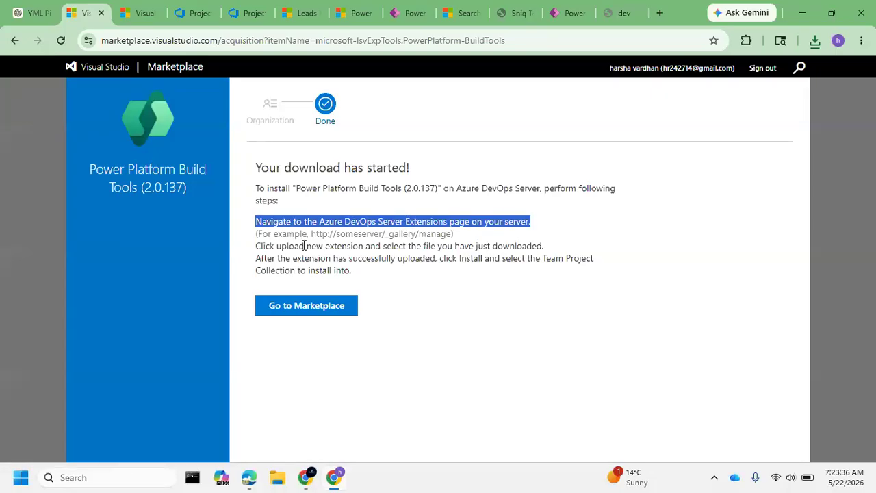
{"action": "left_click_drag", "start_coordinate": [304, 246], "coordinate": [399, 247]}
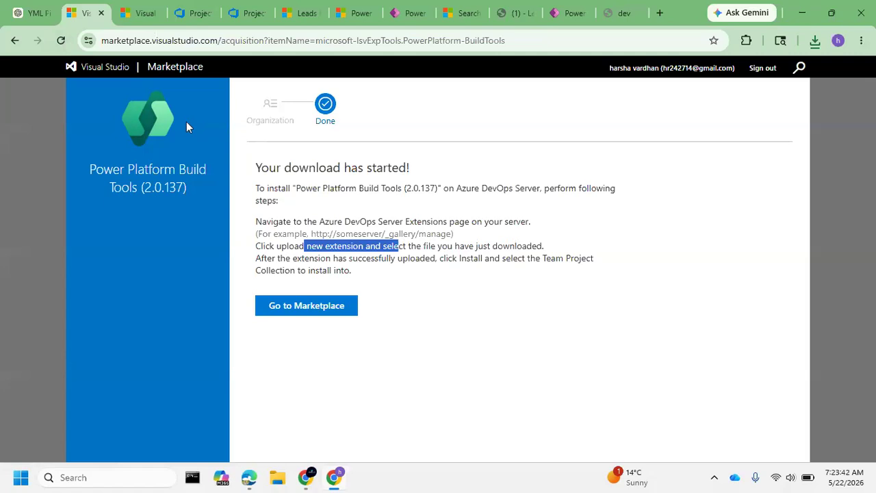
{"action": "left_click", "coordinate": [185, 13]}
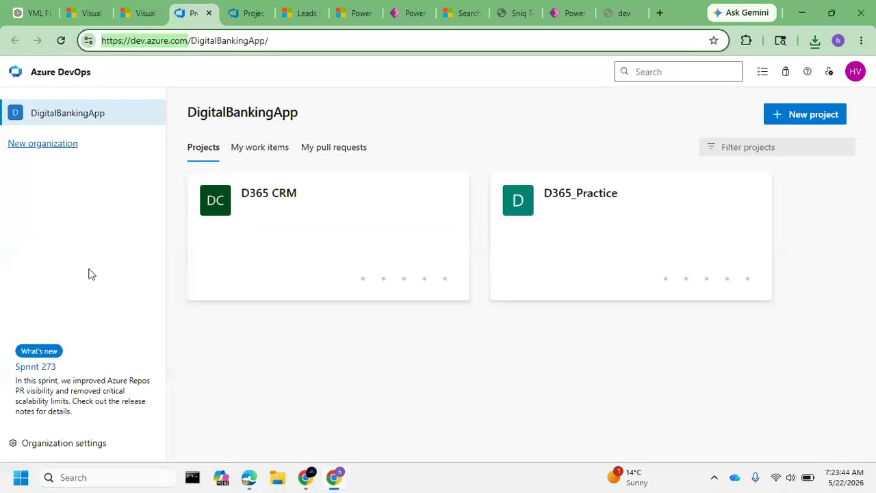
{"action": "left_click", "coordinate": [78, 425]}
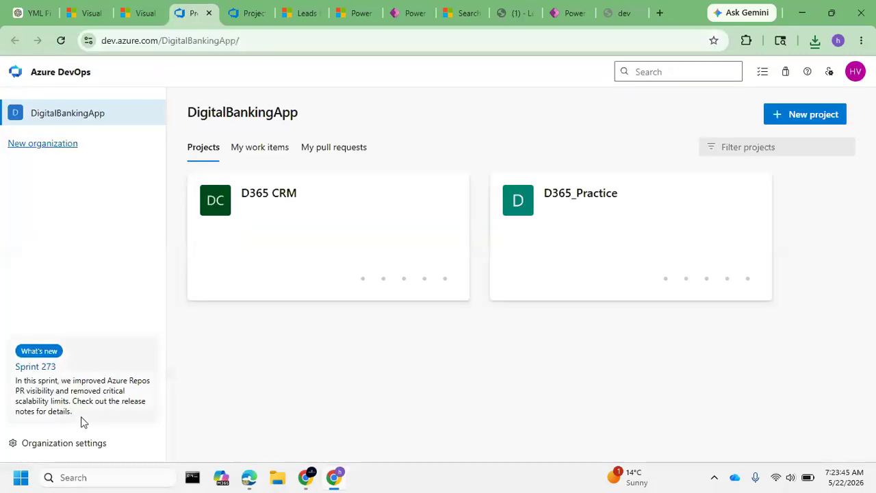
Step: Uninstall Power Platform Build Tools 2.0.137 via Organization settings > Extensions, giving an uninstall reason
{"action": "left_click", "coordinate": [37, 444]}
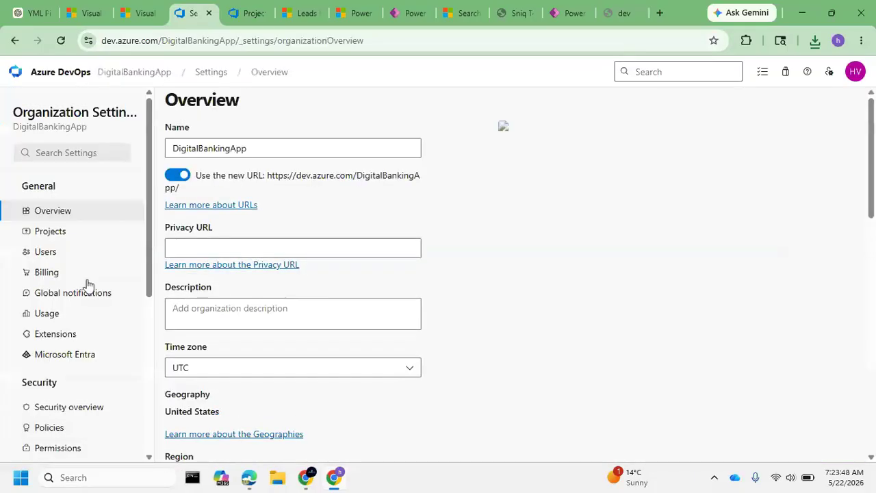
{"action": "left_click", "coordinate": [65, 338]}
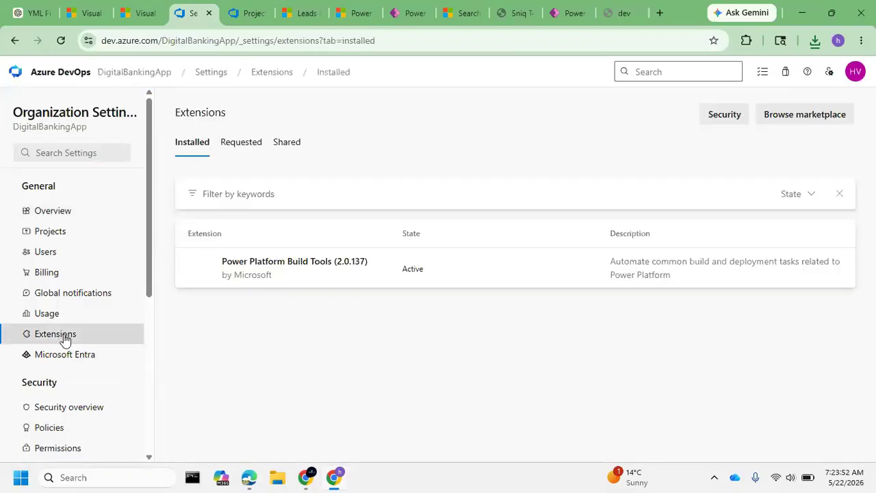
{"action": "left_click", "coordinate": [225, 265]}
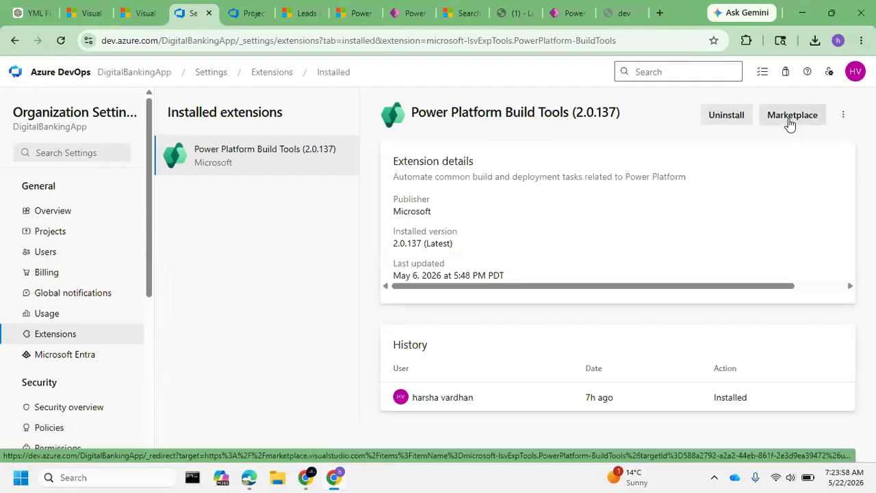
{"action": "left_click", "coordinate": [790, 116]}
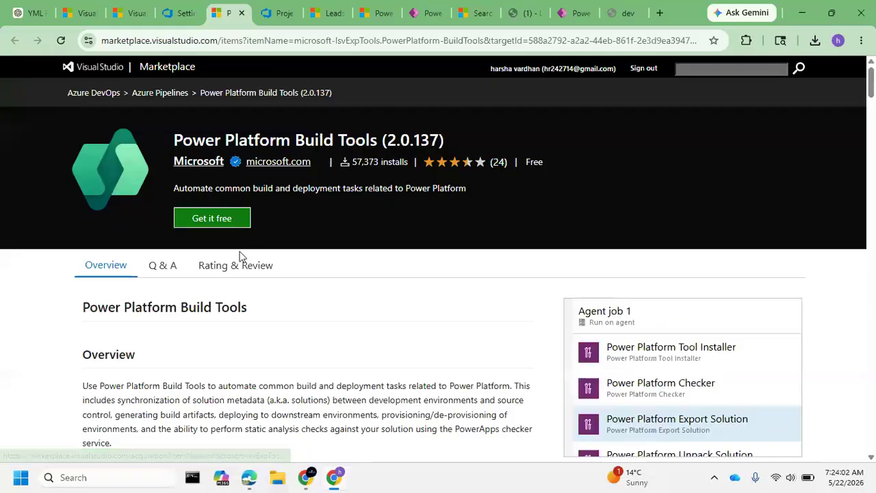
{"action": "left_click", "coordinate": [176, 14]}
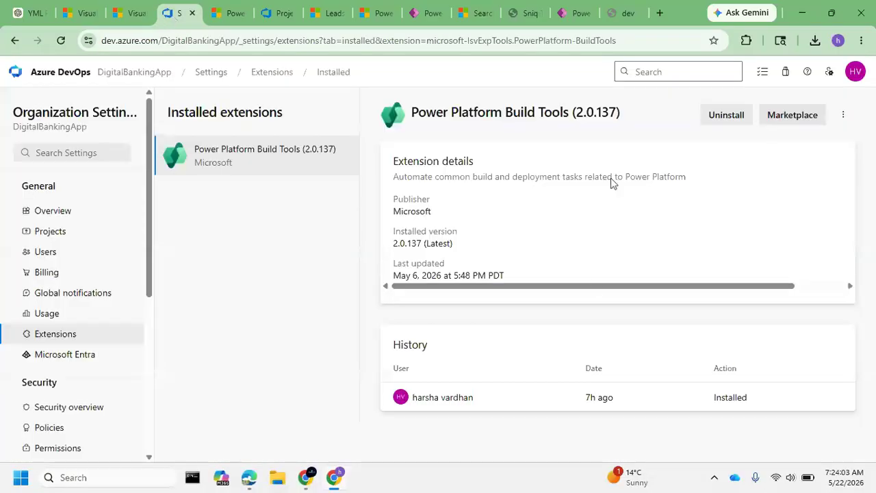
{"action": "left_click", "coordinate": [729, 114]}
{"action": "left_click", "coordinate": [311, 165]}
{"action": "left_click", "coordinate": [484, 414]}
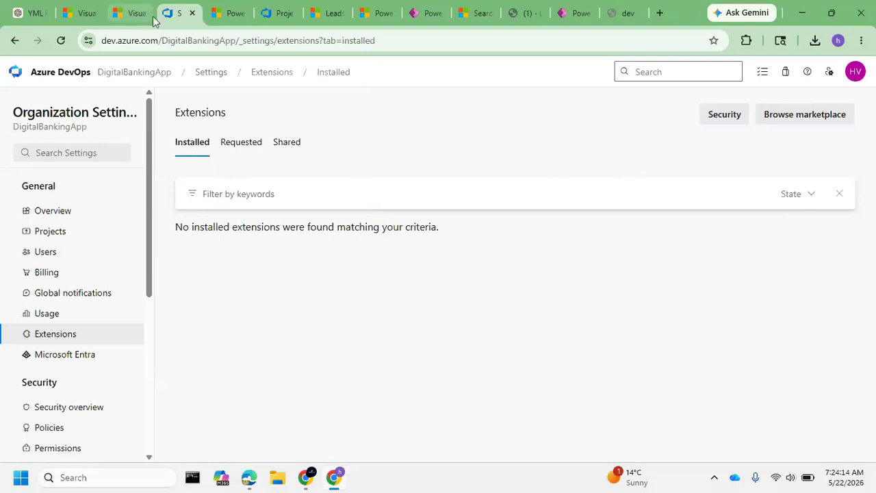
Step: Reopen the extension from ChatGPT's link and install it into DigitalBankingApp
{"action": "left_click", "coordinate": [132, 16]}
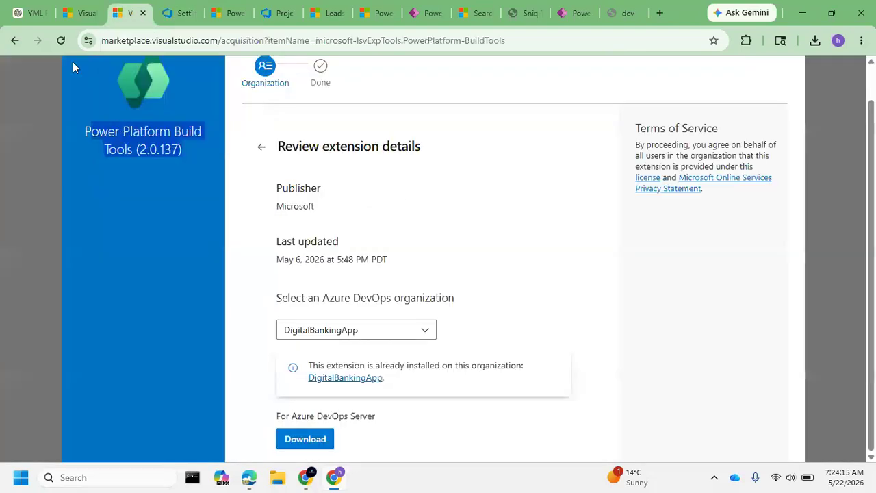
{"action": "left_click", "coordinate": [72, 14]}
{"action": "left_click", "coordinate": [29, 14]}
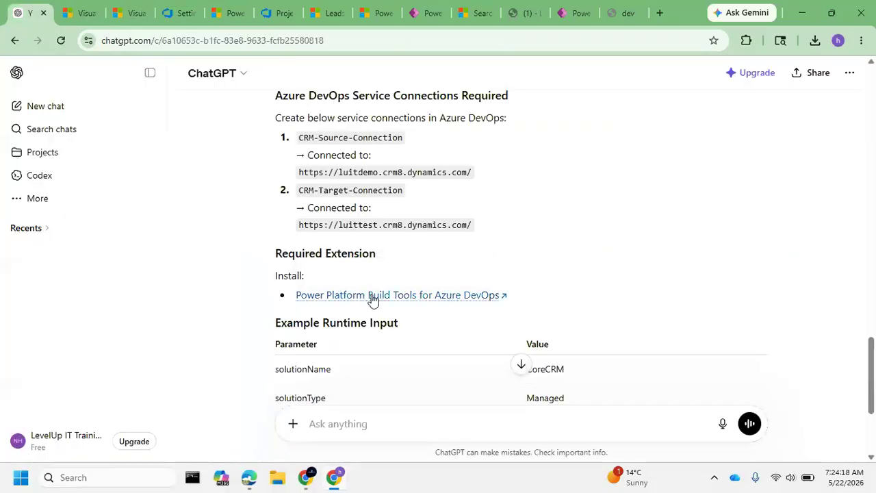
{"action": "left_click", "coordinate": [368, 294]}
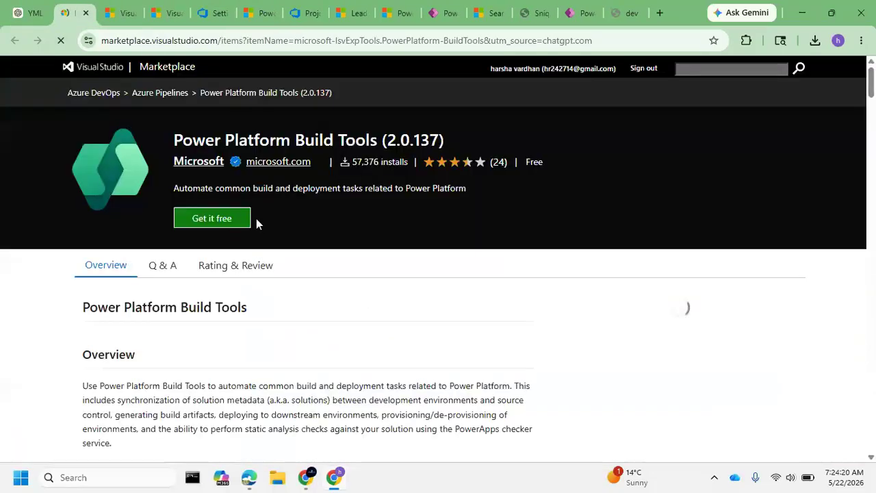
{"action": "left_click", "coordinate": [235, 225]}
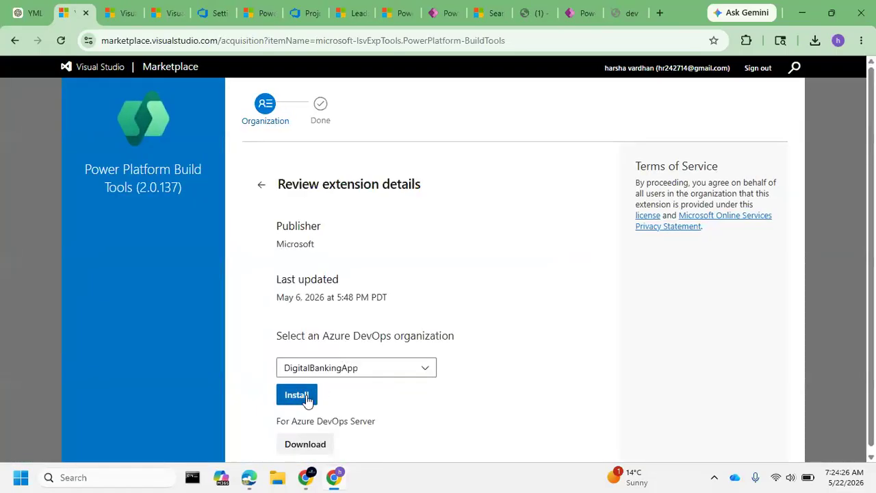
{"action": "scroll", "coordinate": [339, 380], "scroll_direction": "down", "scroll_amount": 1}
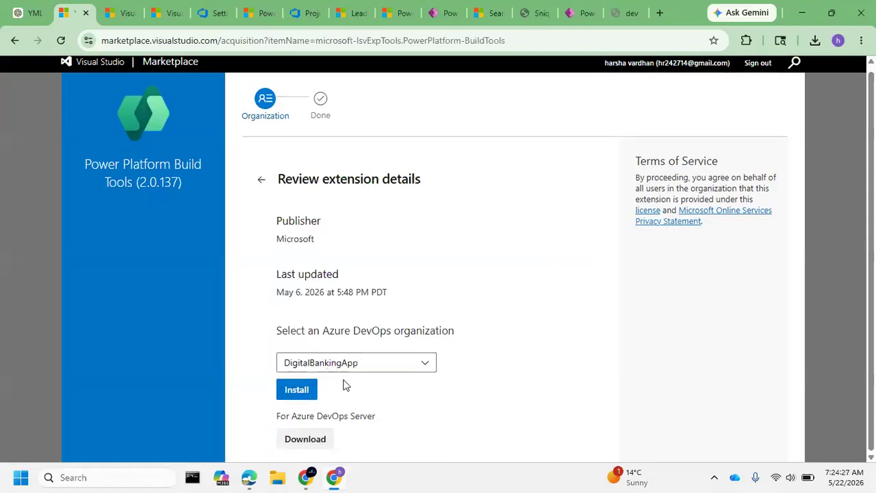
{"action": "left_click", "coordinate": [306, 394]}
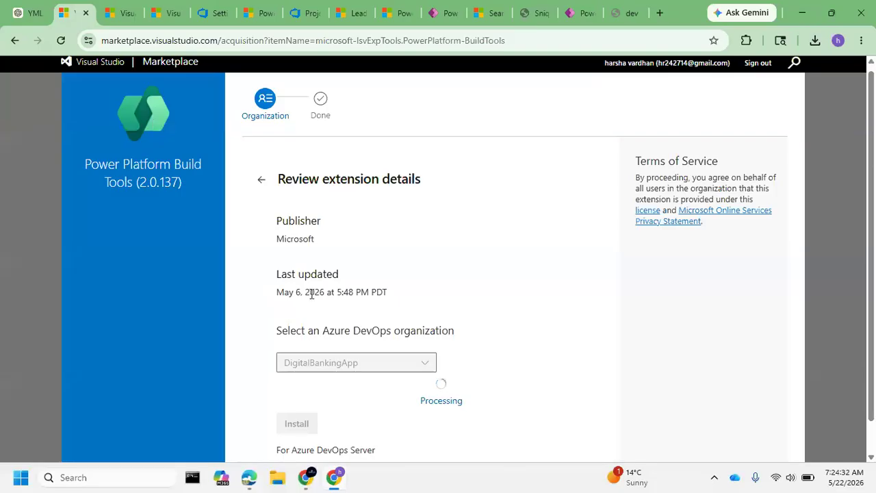
Step: Proceed to the organization and refresh Extensions to confirm Power Platform Build Tools is Active
{"action": "left_click", "coordinate": [208, 14]}
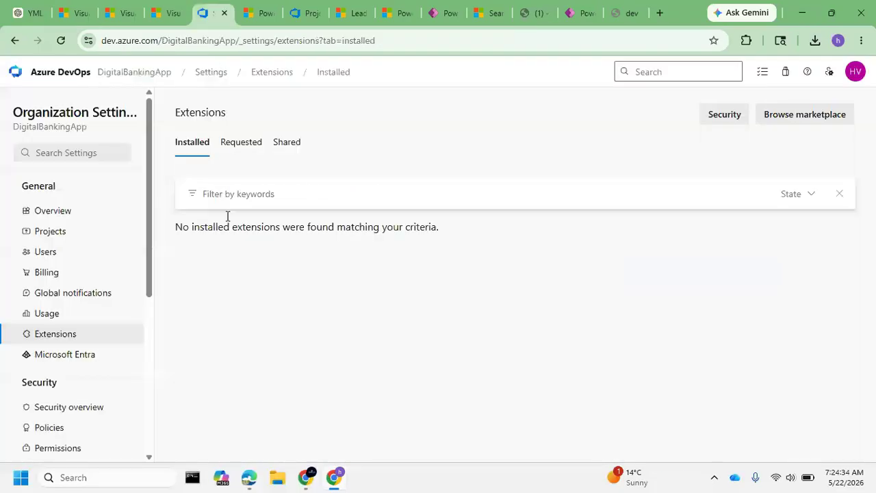
{"action": "left_click", "coordinate": [73, 13]}
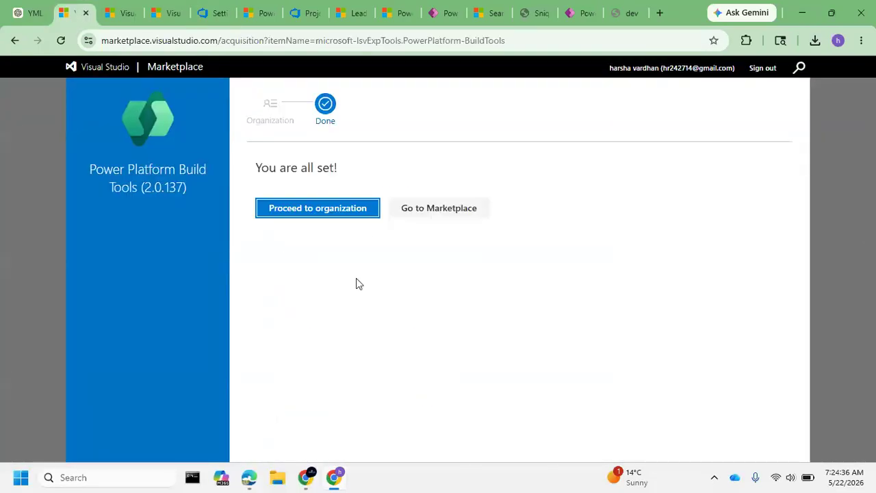
{"action": "left_click", "coordinate": [332, 214]}
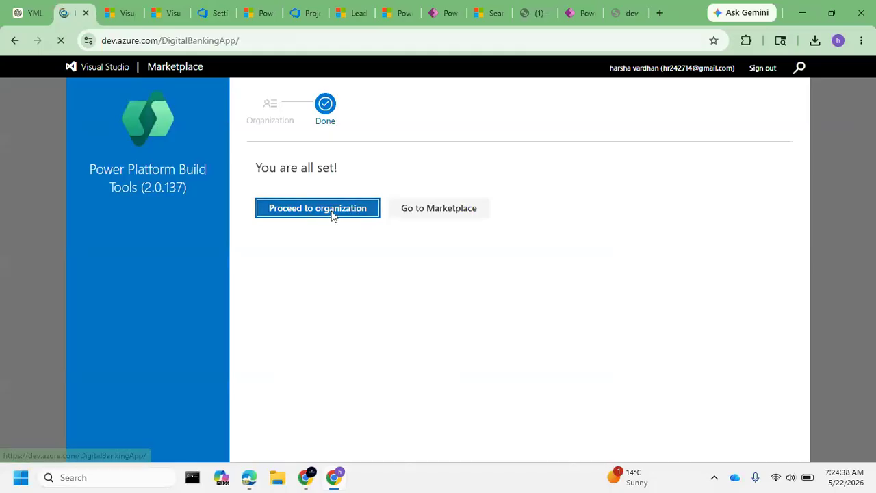
{"action": "left_click", "coordinate": [213, 13]}
{"action": "left_click", "coordinate": [60, 41]}
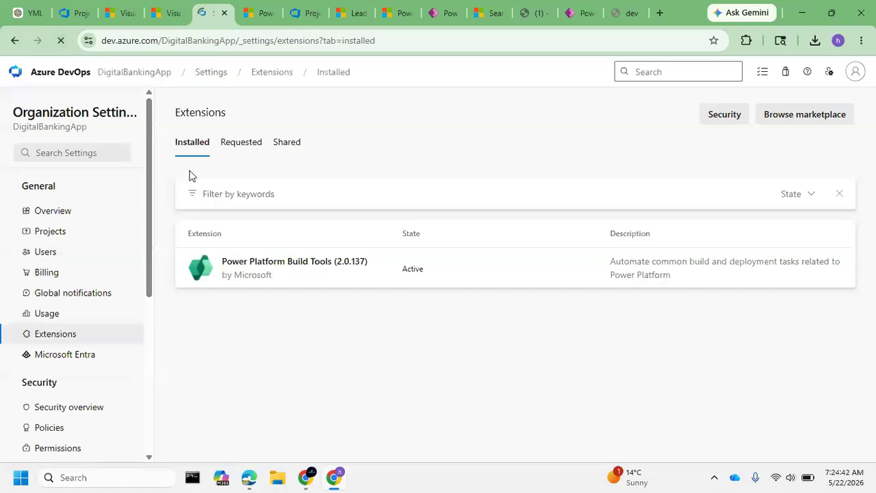
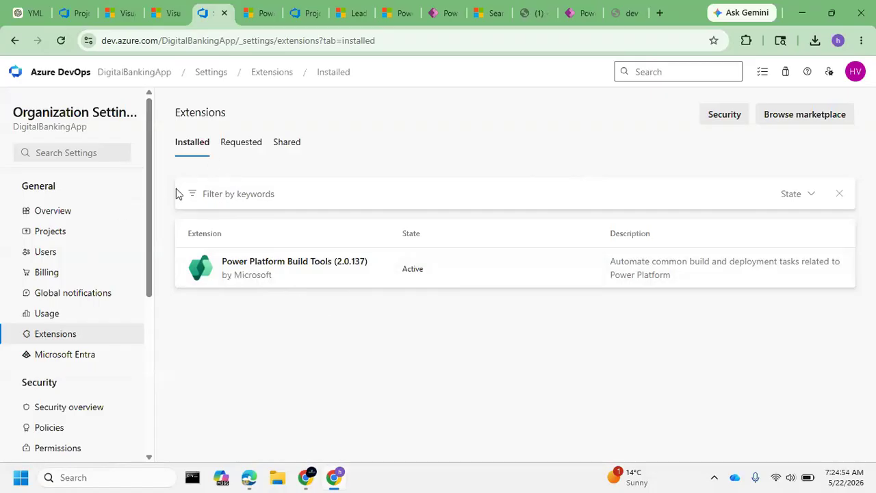
Step: From the organization home, open the D365 CRM project's Pipelines and the D365 CRM pipeline's runs
{"action": "left_click", "coordinate": [76, 13]}
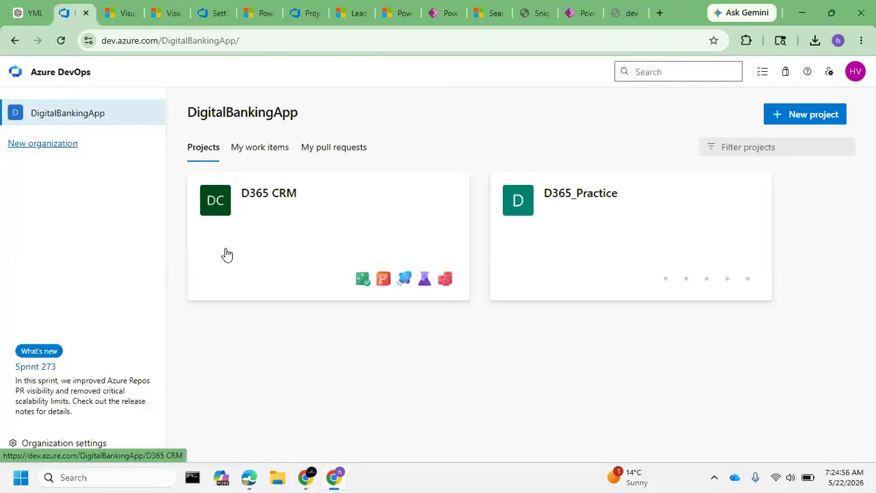
{"action": "left_click", "coordinate": [223, 262]}
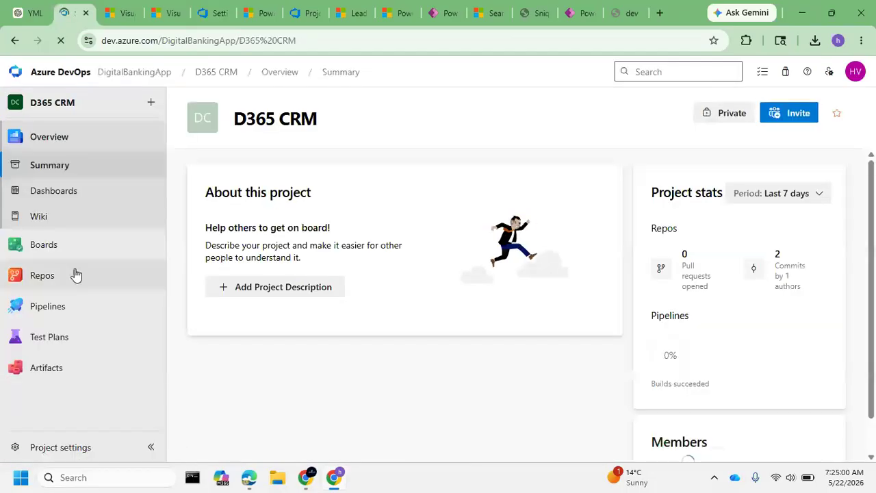
{"action": "mouse_move", "coordinate": [75, 275]}
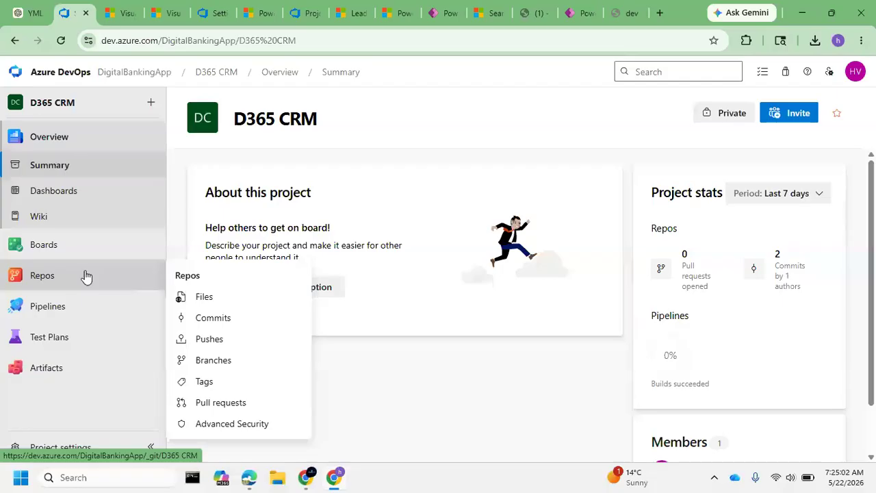
{"action": "left_click", "coordinate": [59, 308]}
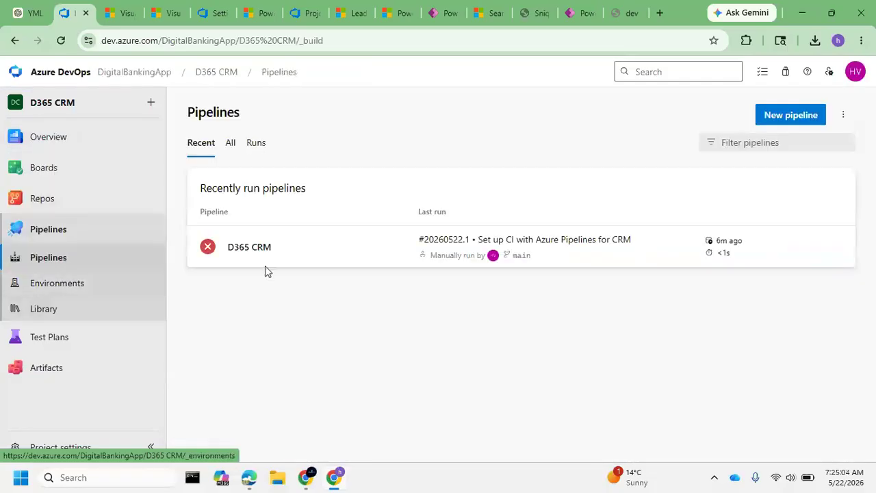
{"action": "left_click", "coordinate": [321, 256]}
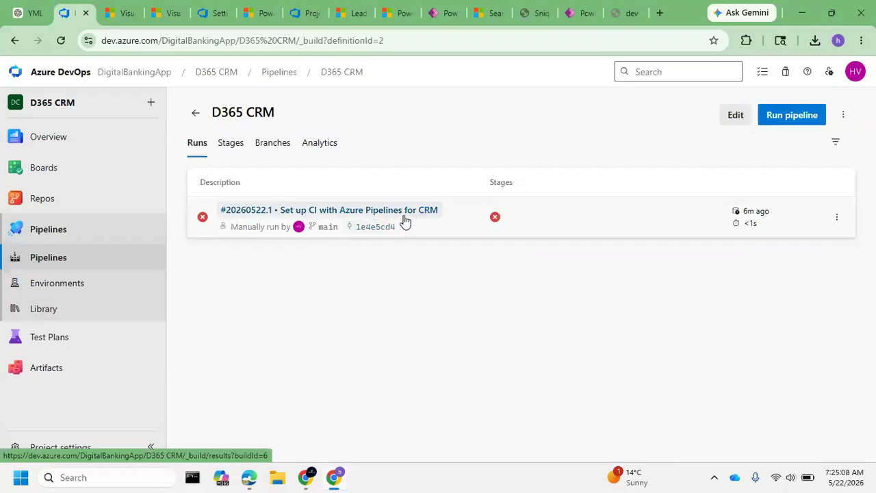
Step: Start a pipeline run with the Solution Name parameter set to SNIQCICD
{"action": "left_click", "coordinate": [784, 123]}
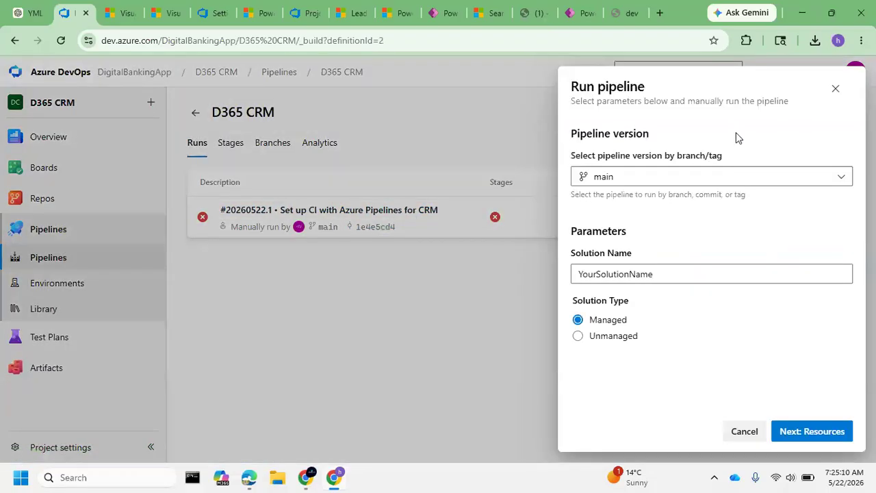
{"action": "left_click", "coordinate": [698, 274]}
{"action": "key", "text": "ctrl+a"}
{"action": "type", "text": "https//dev/gallery/manage"}
{"action": "key", "text": "ctrl+a"}
{"action": "type", "text": "S"}
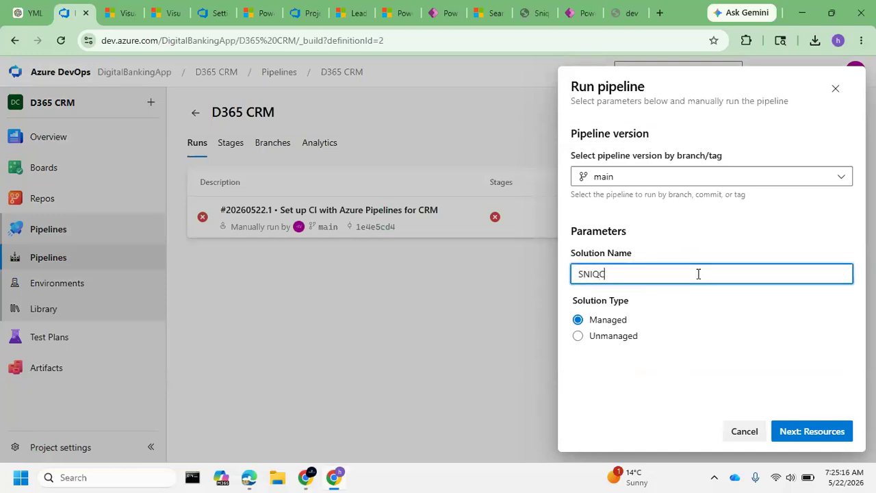
{"action": "left_click", "coordinate": [825, 431]}
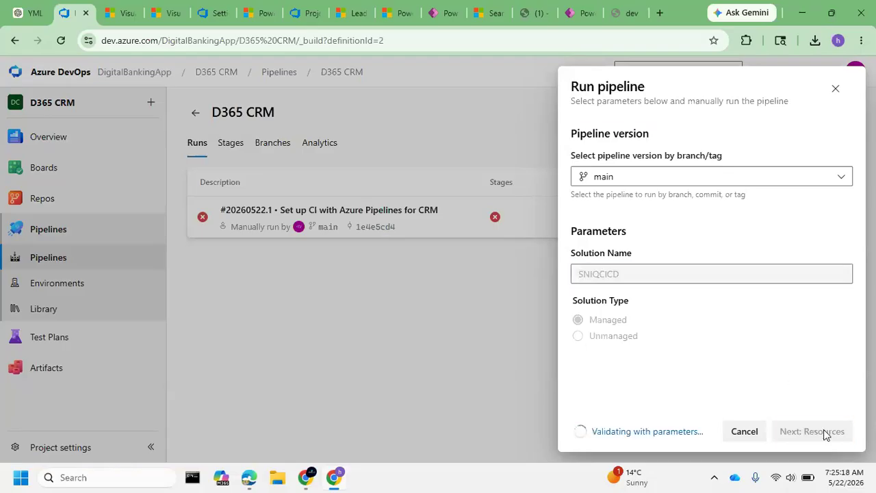
{"action": "left_click", "coordinate": [836, 431]}
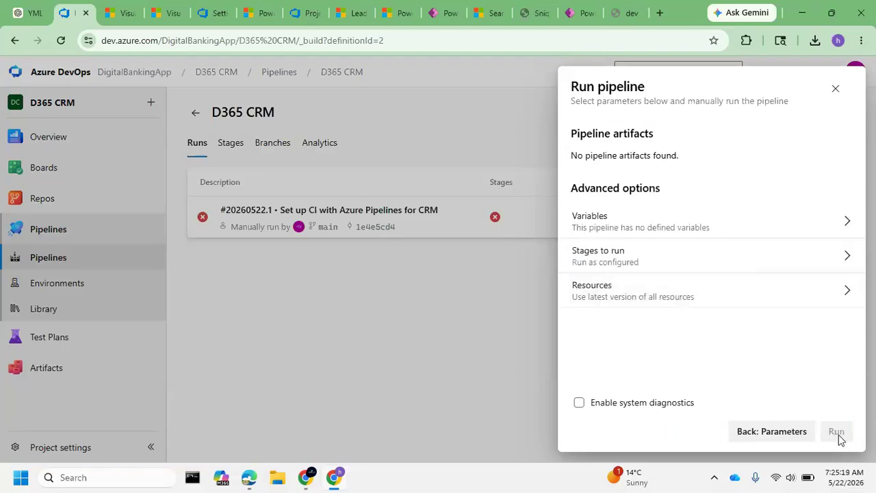
Step: Review the missing-task error, submit the run anyway, and reload the failed run's summary
{"action": "left_click_drag", "start_coordinate": [614, 135], "coordinate": [728, 186]}
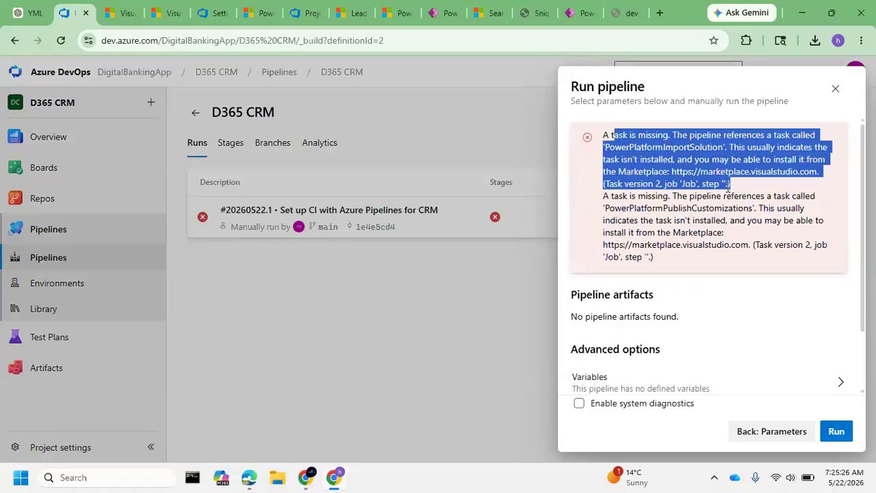
{"action": "left_click", "coordinate": [647, 209]}
{"action": "scroll", "coordinate": [657, 217], "scroll_direction": "down", "scroll_amount": 2}
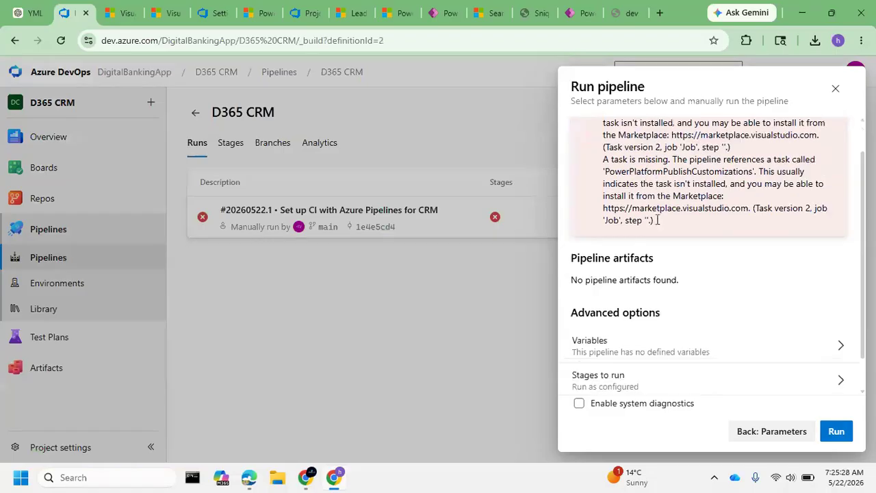
{"action": "left_click", "coordinate": [837, 431]}
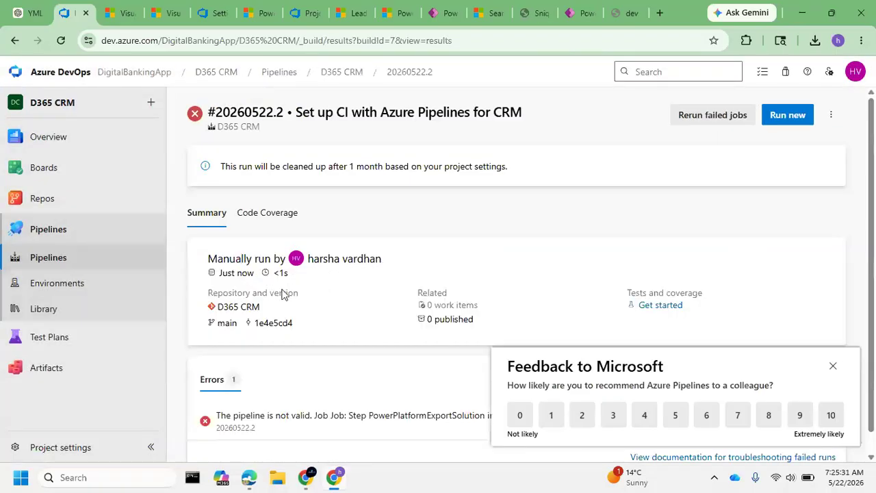
{"action": "left_click", "coordinate": [60, 42]}
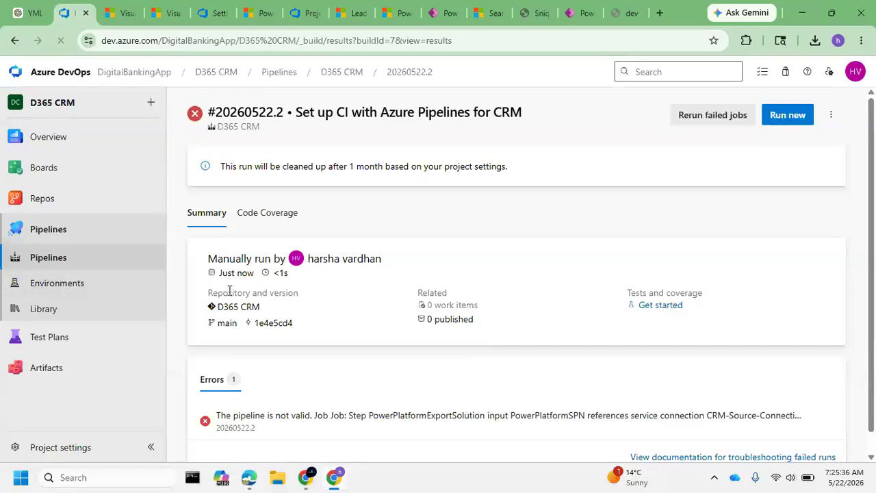
Step: Run the pipeline again; run 20260522.3 fails on the PowerPlatformSPN service connection
{"action": "left_click", "coordinate": [784, 122]}
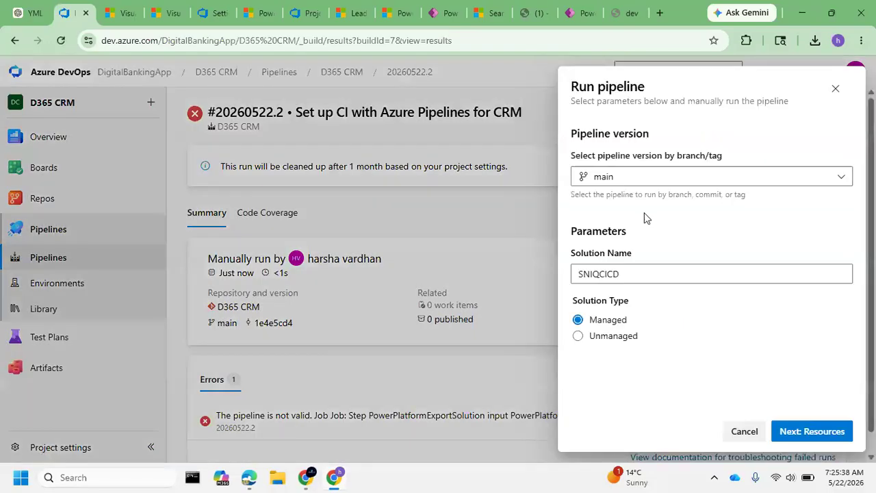
{"action": "left_click", "coordinate": [844, 431]}
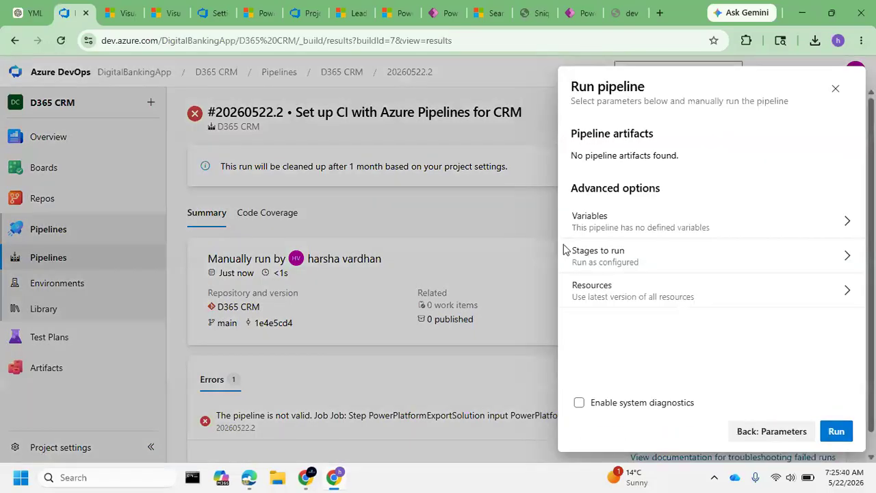
{"action": "left_click", "coordinate": [836, 431]}
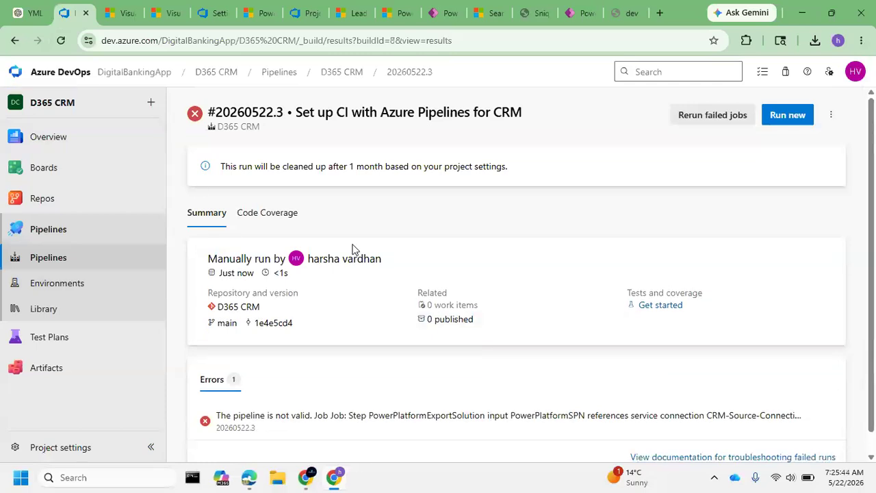
{"action": "scroll", "coordinate": [362, 263], "scroll_direction": "down", "scroll_amount": 1}
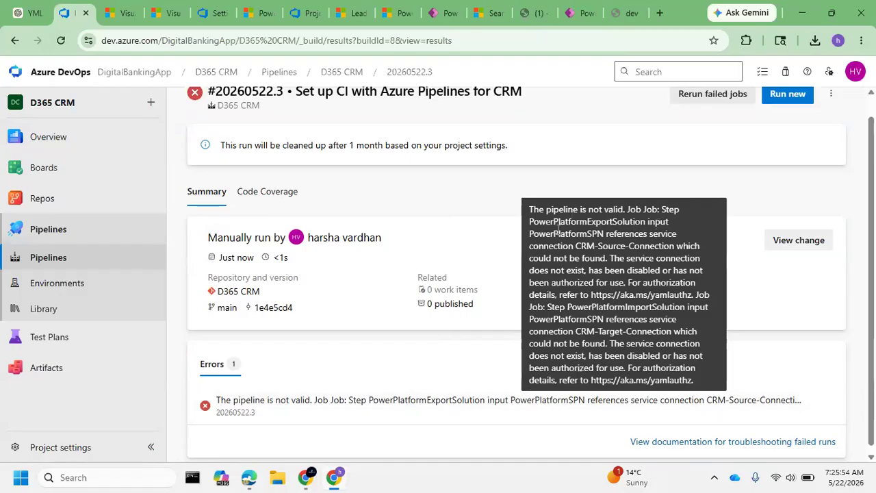
Step: Duplicate the browser tab and open azure-pipelines.yml from the D365 CRM repo's Files
{"action": "right_click", "coordinate": [61, 15]}
{"action": "left_click", "coordinate": [127, 130]}
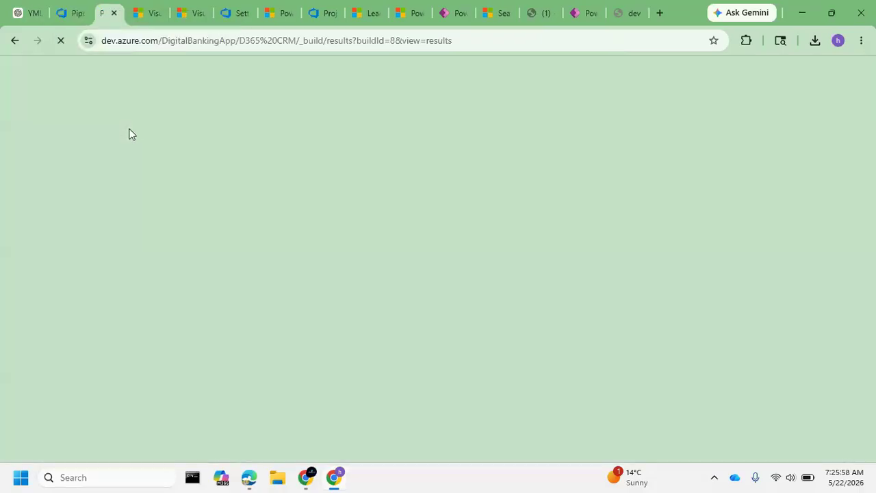
{"action": "mouse_move", "coordinate": [79, 180]}
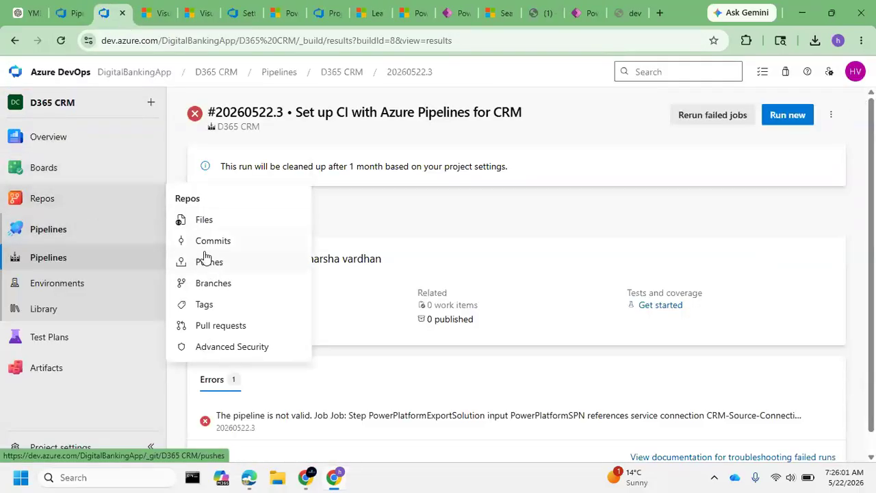
{"action": "left_click", "coordinate": [117, 200]}
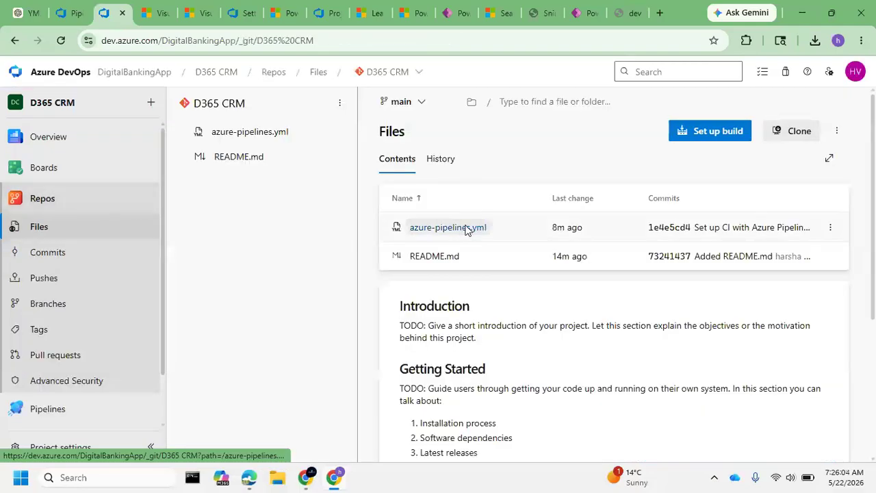
{"action": "left_click", "coordinate": [465, 227]}
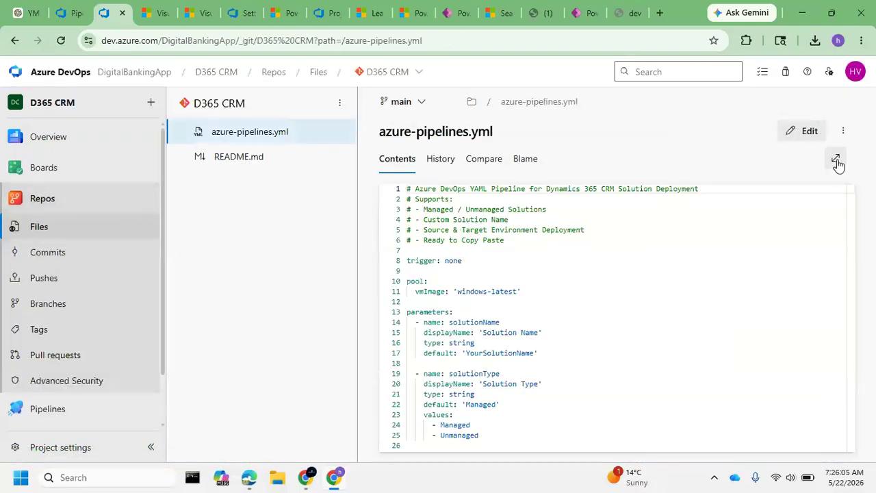
Step: View azure-pipelines.yml full screen, reviewing its parameters and the ArtifactFolder variable
{"action": "left_click", "coordinate": [836, 160]}
{"action": "left_click_drag", "start_coordinate": [155, 363], "coordinate": [49, 234]}
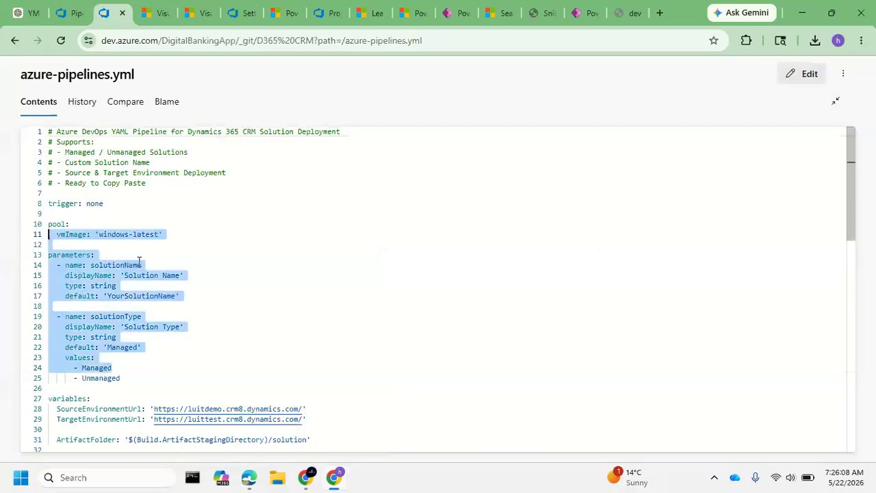
{"action": "scroll", "coordinate": [303, 282], "scroll_direction": "down", "scroll_amount": 1}
{"action": "scroll", "coordinate": [314, 324], "scroll_direction": "down", "scroll_amount": 3}
{"action": "left_click_drag", "start_coordinate": [311, 195], "coordinate": [11, 178]}
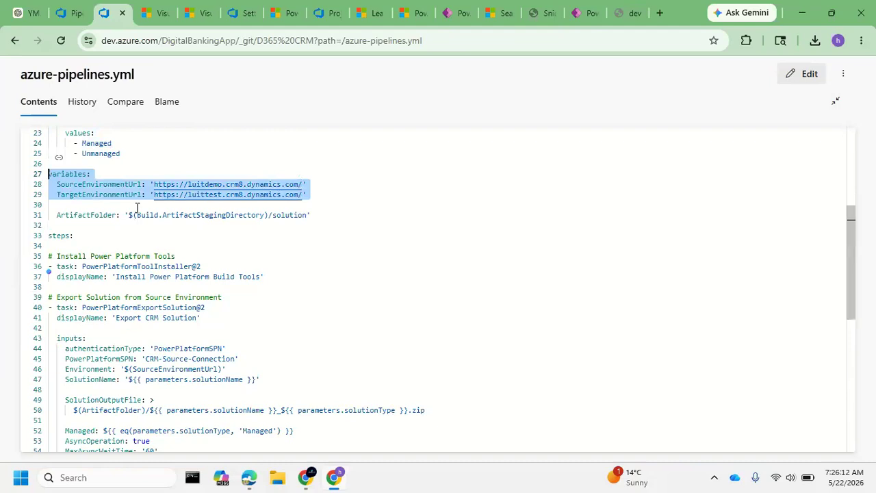
{"action": "left_click_drag", "start_coordinate": [327, 215], "coordinate": [53, 214]}
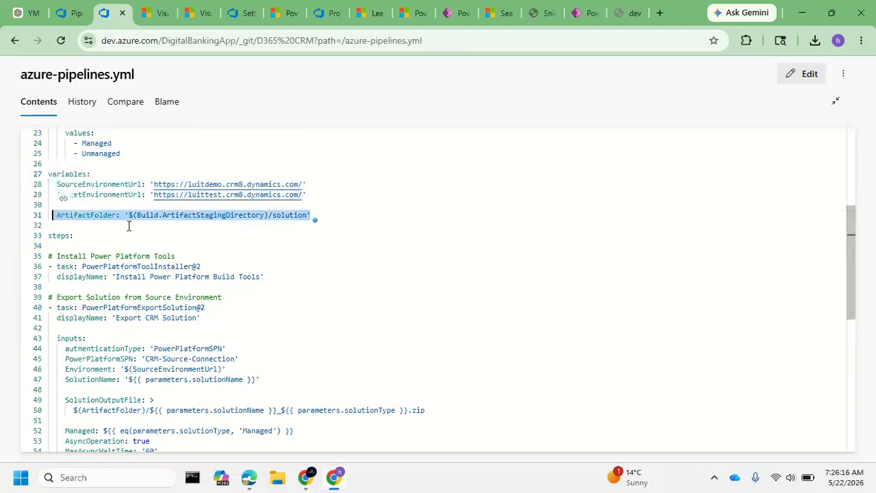
{"action": "scroll", "coordinate": [126, 234], "scroll_direction": "down", "scroll_amount": 1}
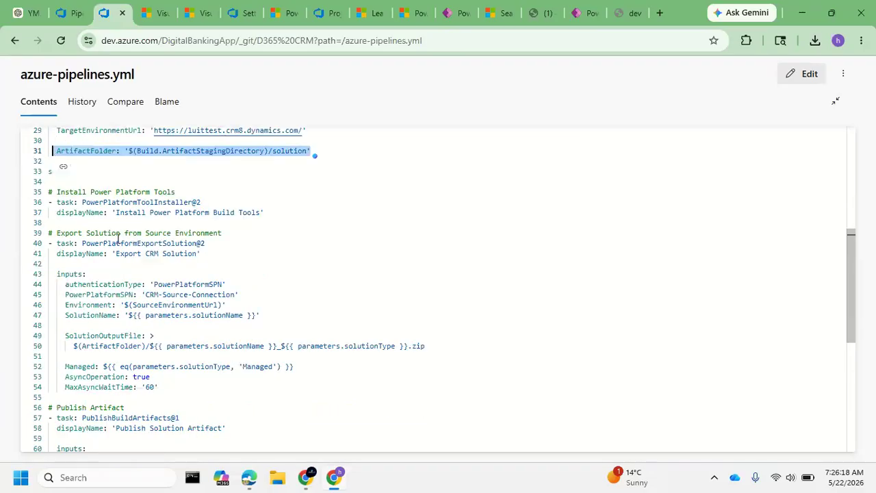
Step: Review the tools install and Export CRM Solution steps, noting the CRM-Source-Connection service connection
{"action": "left_click_drag", "start_coordinate": [49, 191], "coordinate": [267, 214]}
{"action": "left_click", "coordinate": [134, 251]}
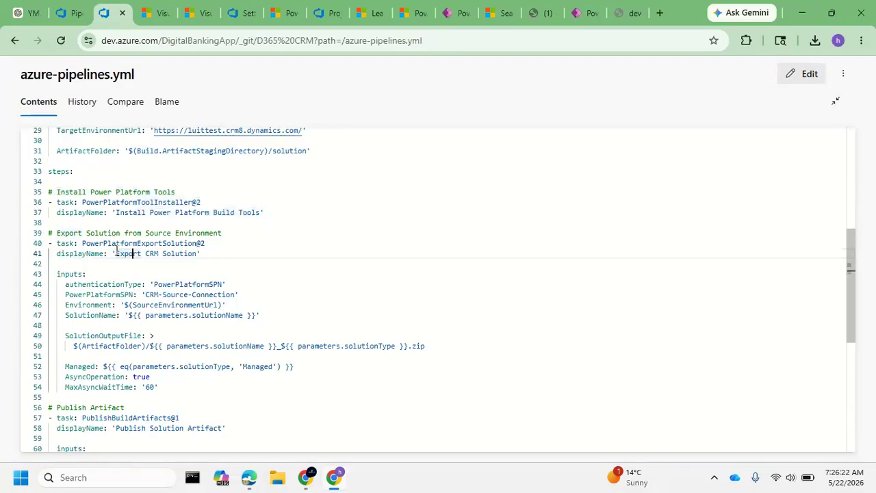
{"action": "left_click_drag", "start_coordinate": [56, 232], "coordinate": [224, 232]}
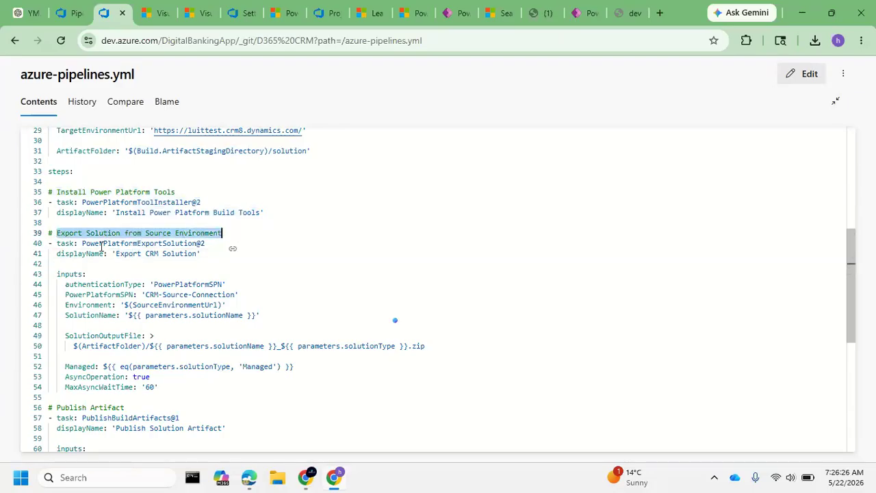
{"action": "left_click", "coordinate": [198, 254]}
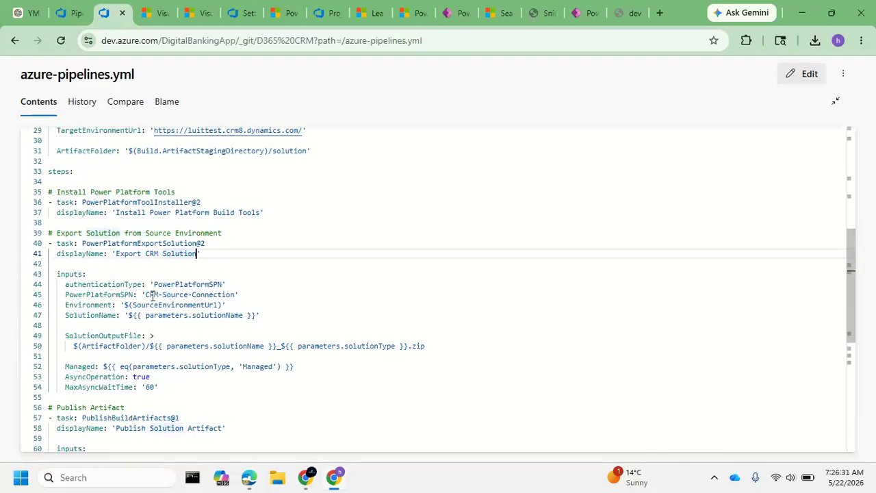
{"action": "left_click_drag", "start_coordinate": [237, 288], "coordinate": [58, 283]}
{"action": "left_click", "coordinate": [157, 304]}
{"action": "left_click_drag", "start_coordinate": [244, 295], "coordinate": [60, 284]}
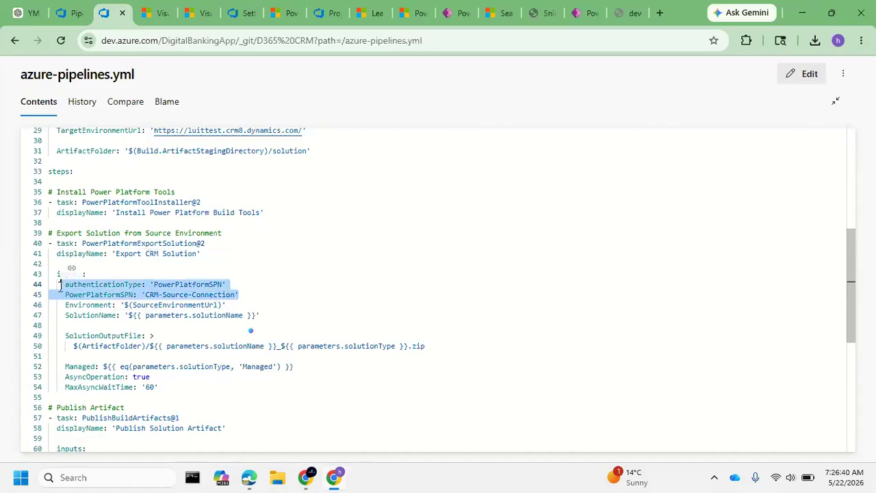
{"action": "left_click", "coordinate": [158, 295]}
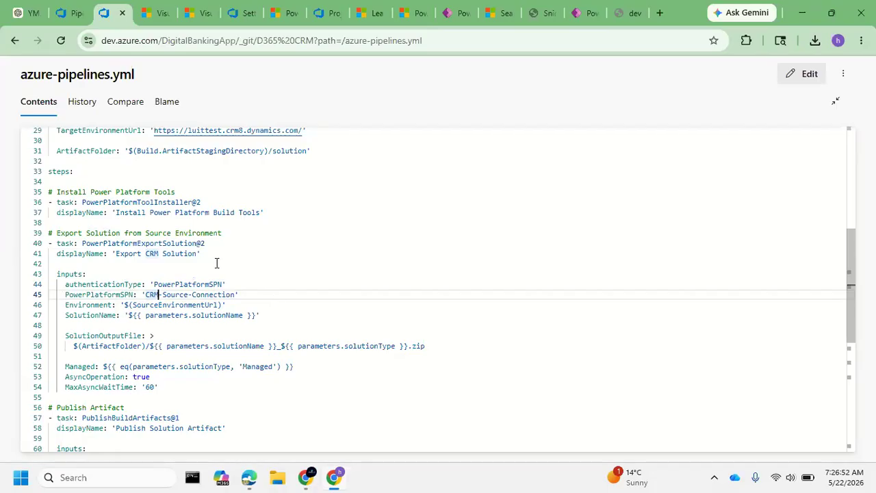
{"action": "scroll", "coordinate": [213, 291], "scroll_direction": "down", "scroll_amount": 2}
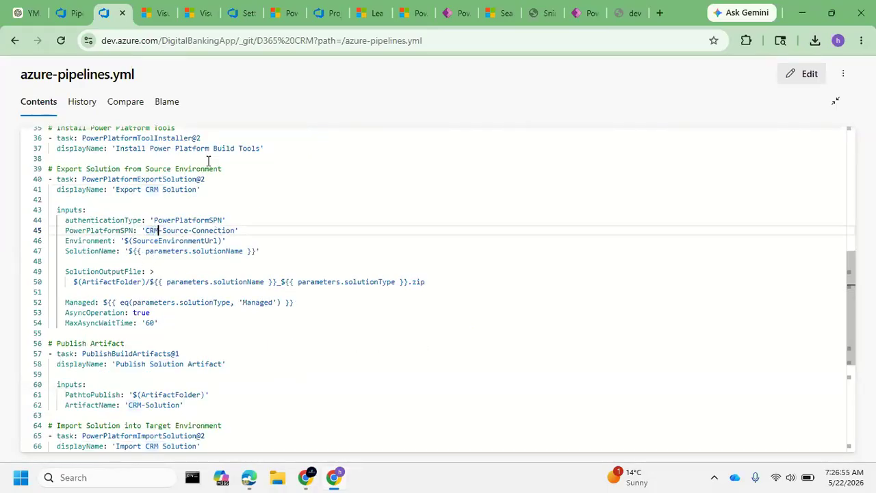
{"action": "left_click", "coordinate": [836, 100]}
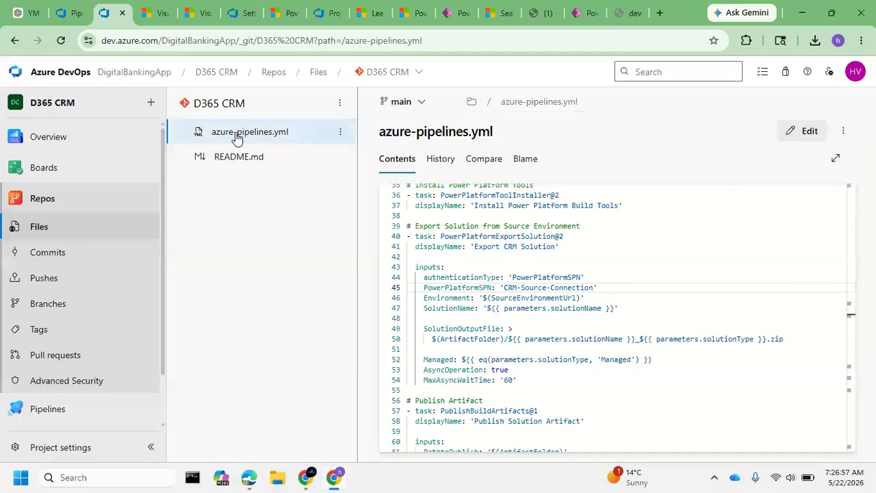
Step: Open Project settings > Service connections and begin creating a new service connection
{"action": "left_click", "coordinate": [72, 12]}
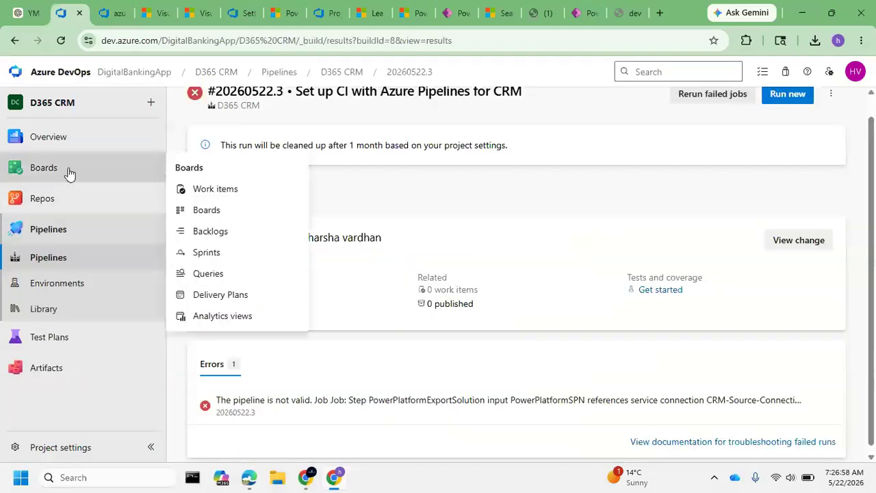
{"action": "left_click", "coordinate": [54, 449]}
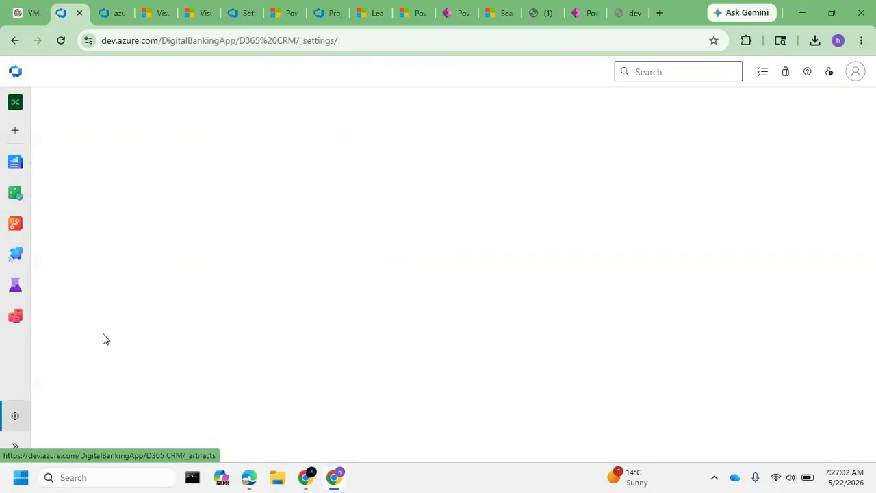
{"action": "scroll", "coordinate": [79, 352], "scroll_direction": "down", "scroll_amount": 2}
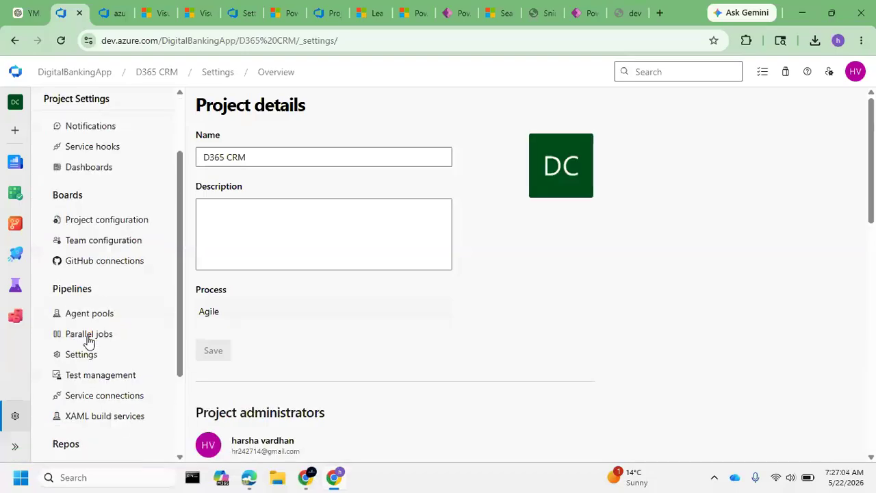
{"action": "left_click", "coordinate": [104, 387]}
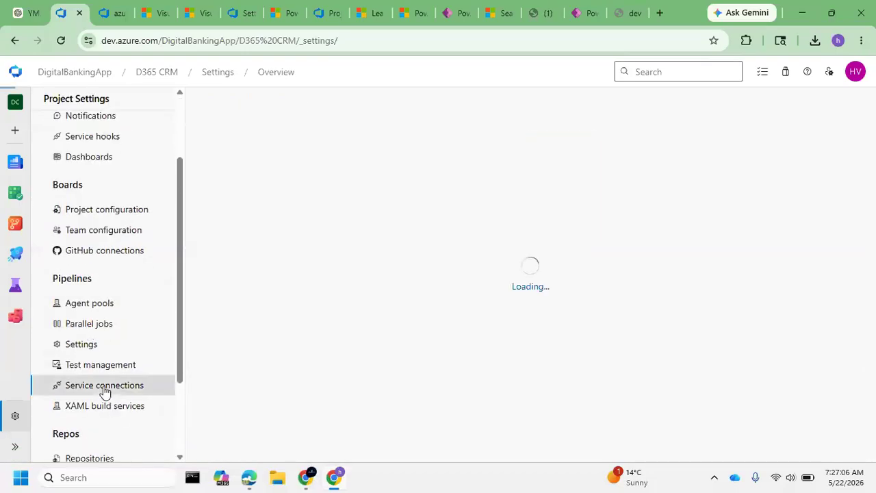
{"action": "left_click", "coordinate": [508, 302]}
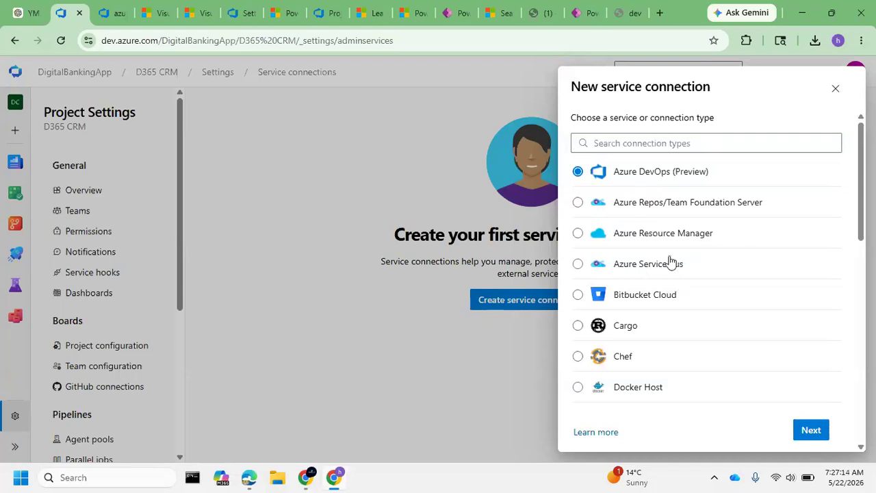
Step: Find Power Platform in the connection type list and continue with it
{"action": "scroll", "coordinate": [689, 258], "scroll_direction": "down", "scroll_amount": 5}
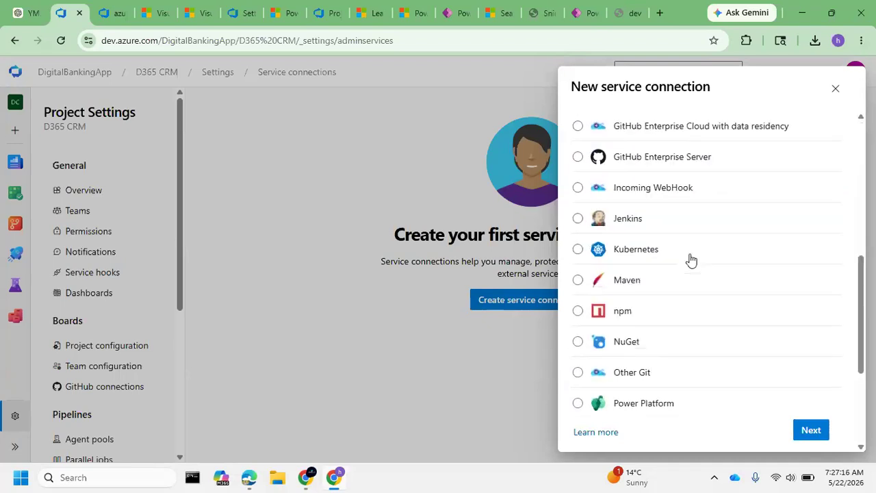
{"action": "scroll", "coordinate": [689, 250], "scroll_direction": "up", "scroll_amount": 5}
{"action": "left_click", "coordinate": [639, 142]}
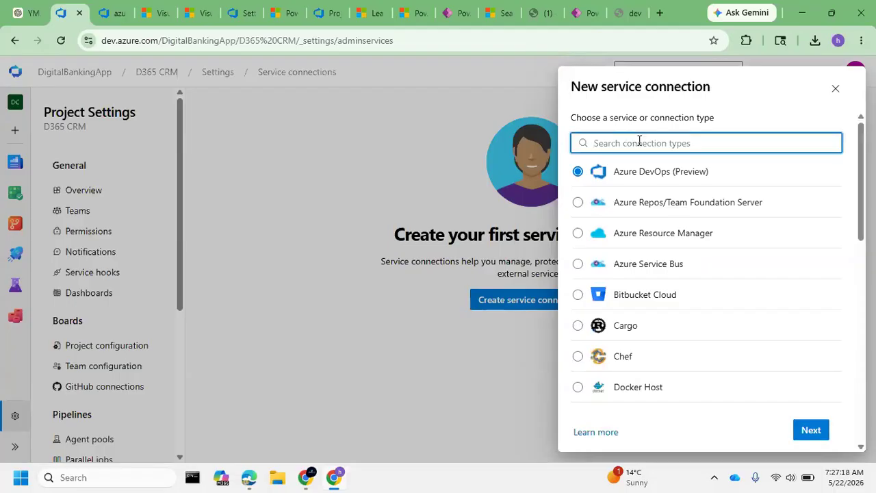
{"action": "type", "text": "CRM"}
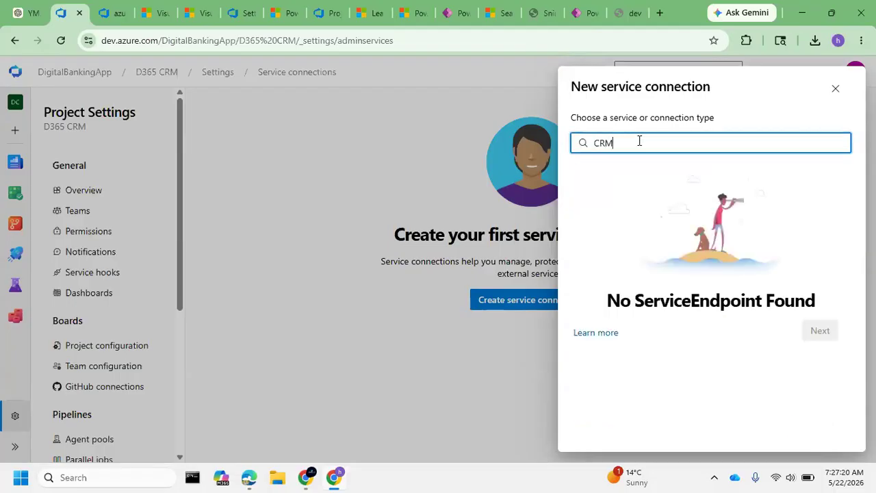
{"action": "key", "text": "BackSpace"}
{"action": "key", "text": "BackSpace"}
{"action": "key", "text": "BackSpace"}
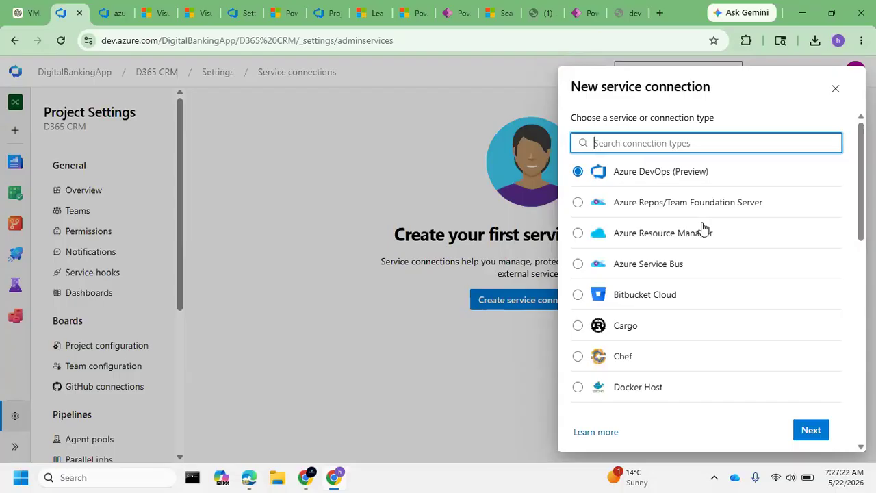
{"action": "scroll", "coordinate": [755, 294], "scroll_direction": "down", "scroll_amount": 6}
{"action": "scroll", "coordinate": [756, 303], "scroll_direction": "down", "scroll_amount": 2}
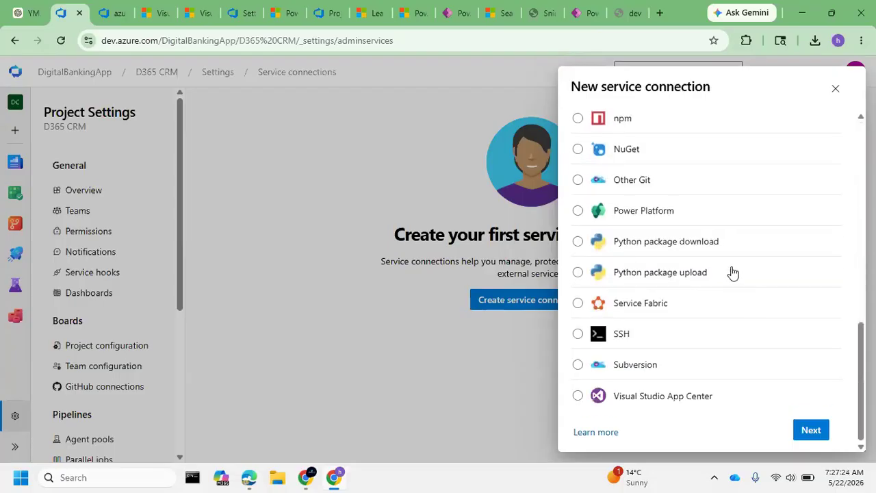
{"action": "left_click", "coordinate": [797, 433]}
Step: Compare the authentication methods and keep Application Id and client secret
{"action": "scroll", "coordinate": [685, 237], "scroll_direction": "up", "scroll_amount": 5}
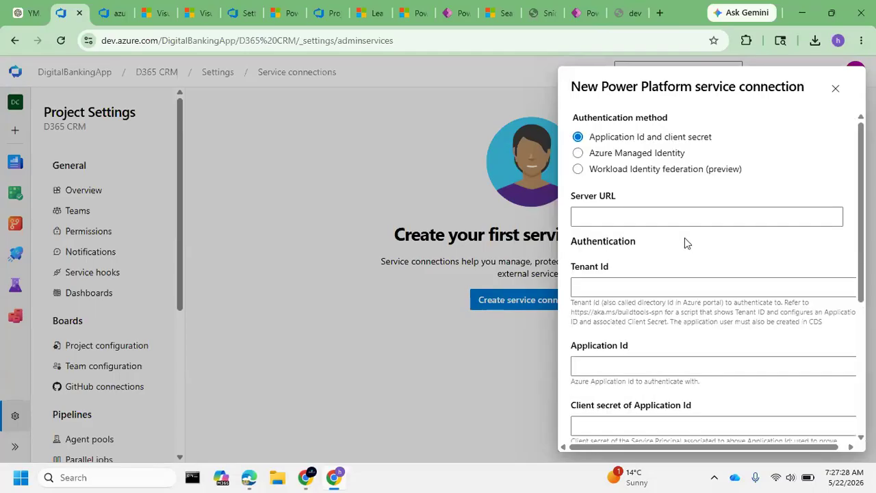
{"action": "left_click_drag", "start_coordinate": [617, 86], "coordinate": [816, 120]}
{"action": "left_click", "coordinate": [737, 140]}
{"action": "left_click_drag", "start_coordinate": [590, 153], "coordinate": [700, 157]}
{"action": "left_click", "coordinate": [622, 154]}
{"action": "left_click", "coordinate": [578, 137]}
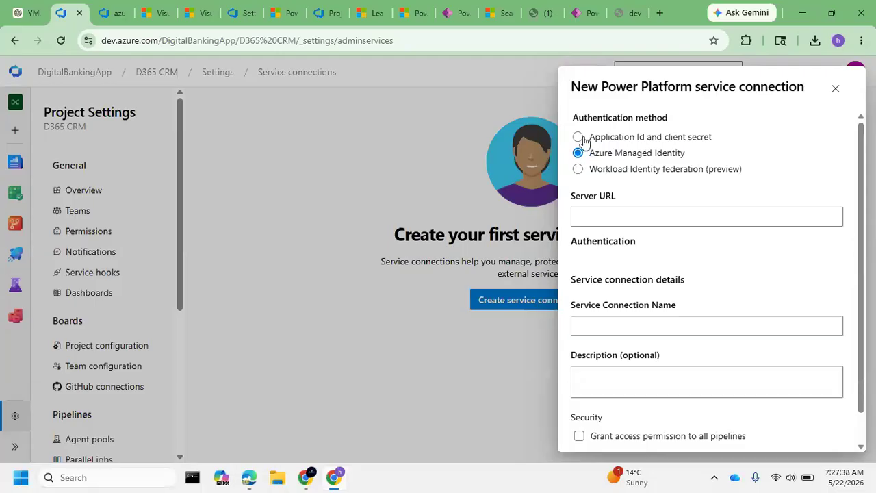
{"action": "left_click", "coordinate": [665, 213]}
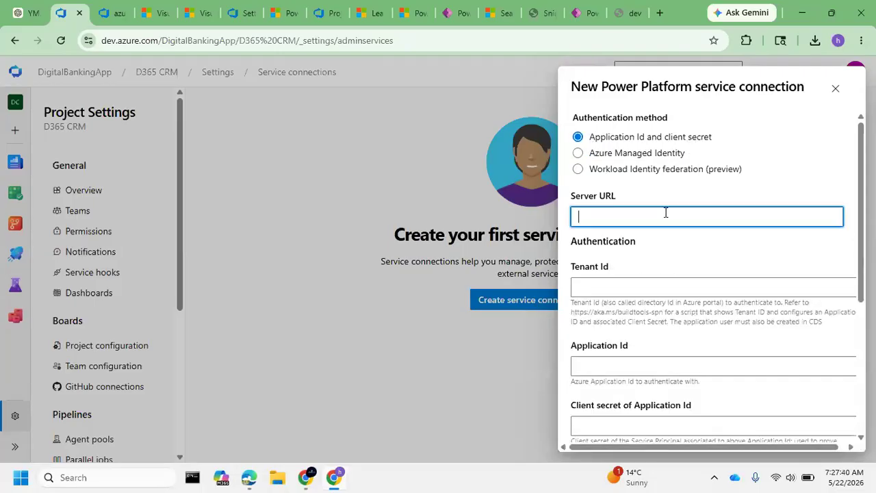
{"action": "left_click_drag", "start_coordinate": [627, 192], "coordinate": [574, 197]}
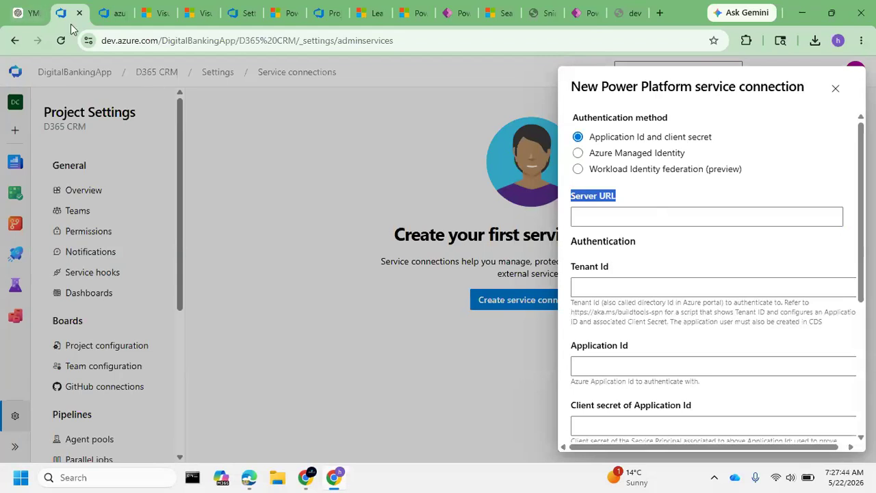
{"action": "left_click", "coordinate": [28, 12]}
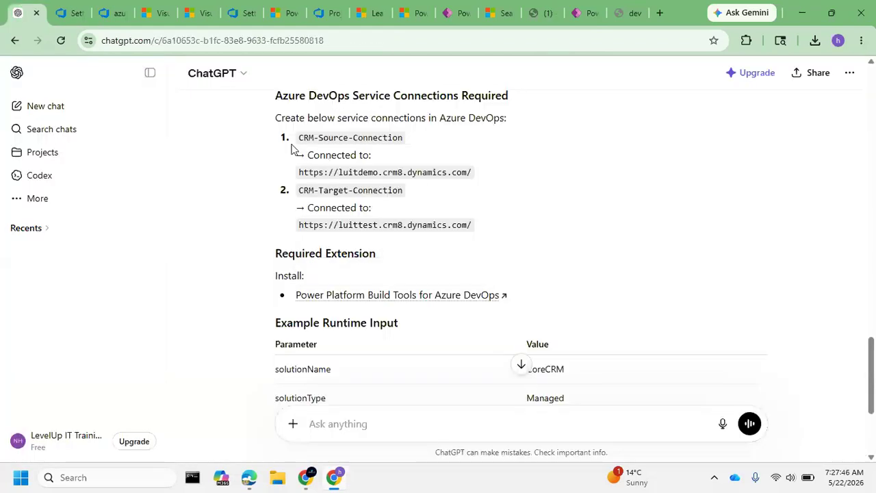
{"action": "left_click_drag", "start_coordinate": [298, 138], "coordinate": [441, 138]}
{"action": "left_click_drag", "start_coordinate": [474, 173], "coordinate": [298, 174]}
{"action": "key", "text": "ctrl+c"}
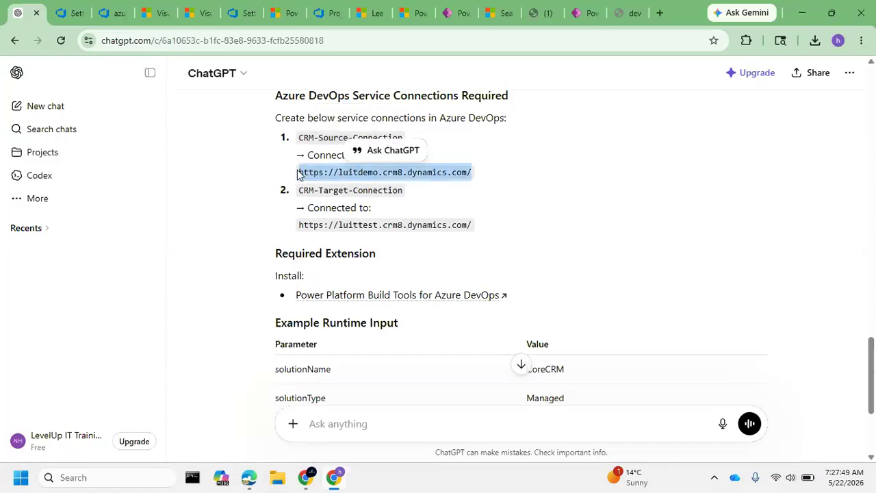
{"action": "left_click", "coordinate": [111, 15]}
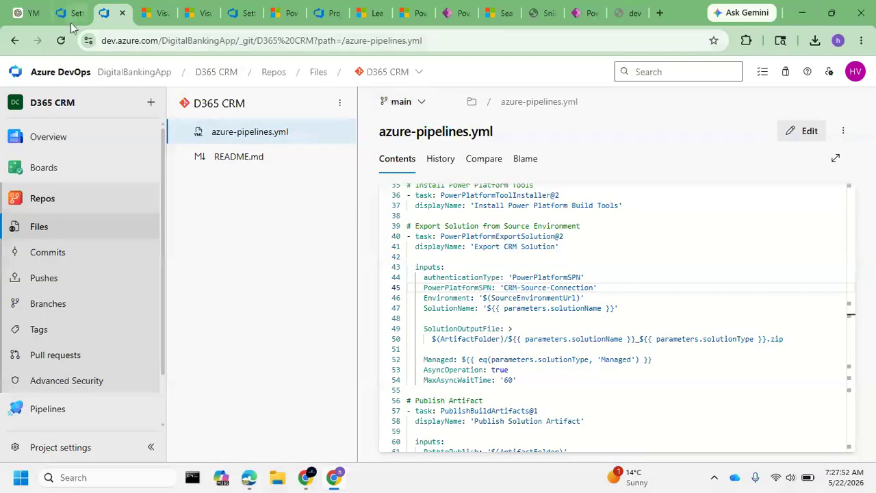
{"action": "left_click", "coordinate": [71, 19]}
{"action": "left_click", "coordinate": [602, 222]}
{"action": "key", "text": "ctrl+v"}
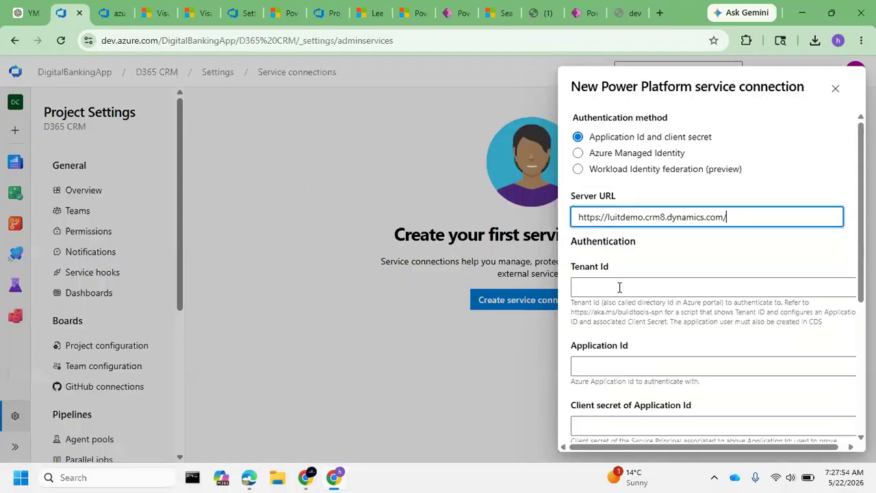
{"action": "left_click", "coordinate": [613, 286]}
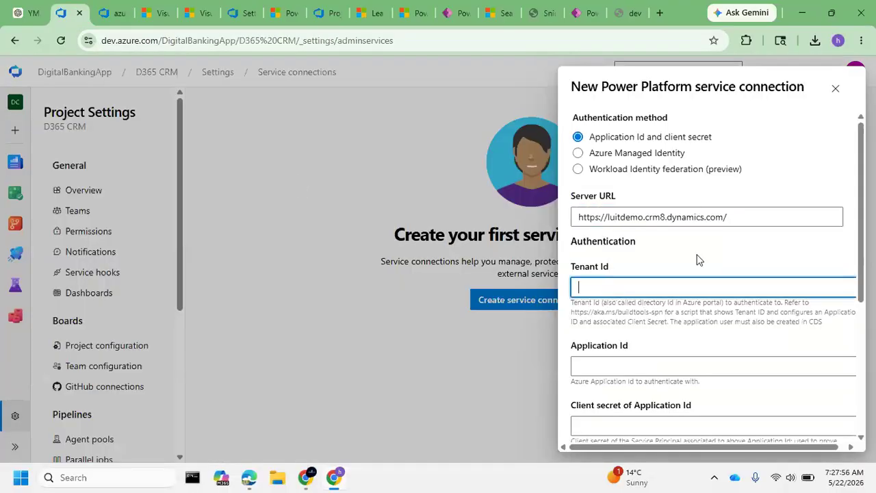
{"action": "scroll", "coordinate": [670, 308], "scroll_direction": "down", "scroll_amount": 2}
{"action": "scroll", "coordinate": [661, 289], "scroll_direction": "up", "scroll_amount": 2}
{"action": "left_click", "coordinate": [659, 12]}
Step: Sign in to portal.azure.com with the tenant admin account and open Microsoft Entra ID
{"action": "type", "text": "po"}
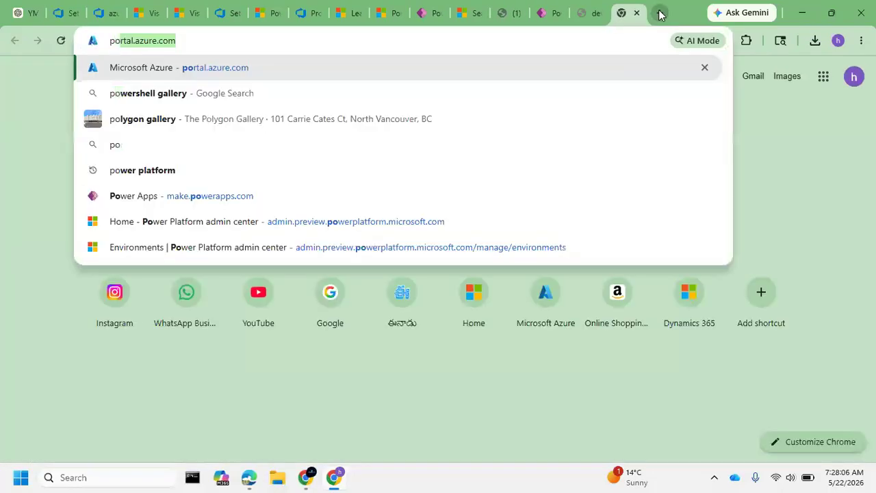
{"action": "key", "text": "Return"}
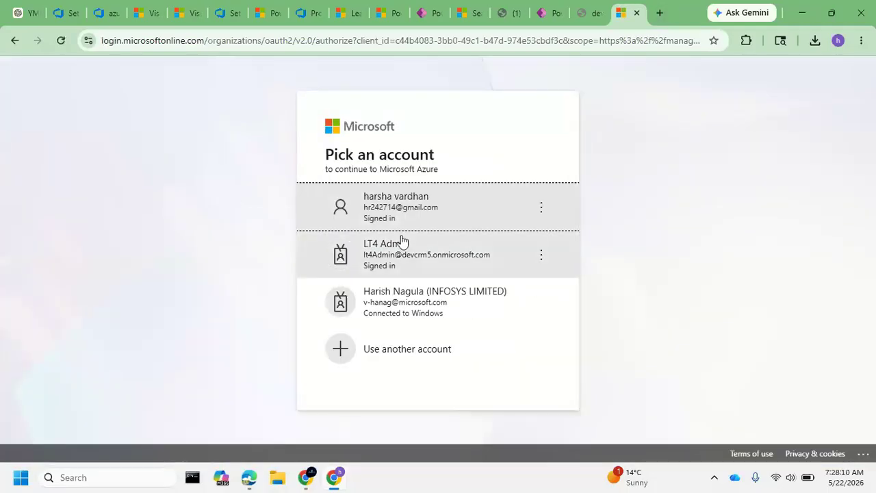
{"action": "left_click", "coordinate": [412, 216]}
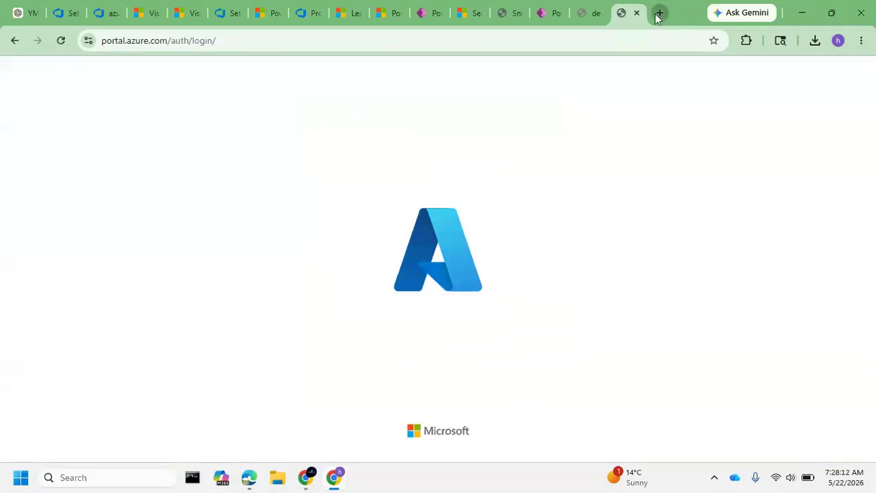
{"action": "left_click", "coordinate": [658, 13]}
{"action": "type", "text": "portal.azure.com"}
{"action": "key", "text": "Return"}
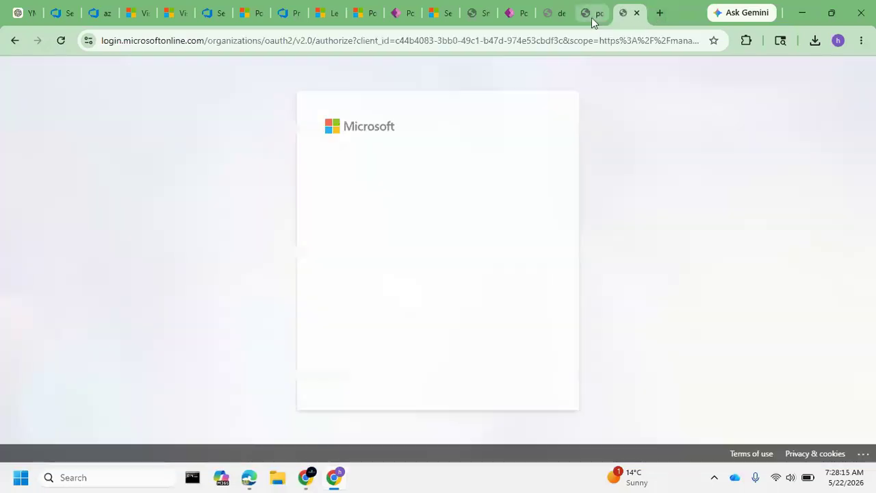
{"action": "left_click", "coordinate": [592, 17]}
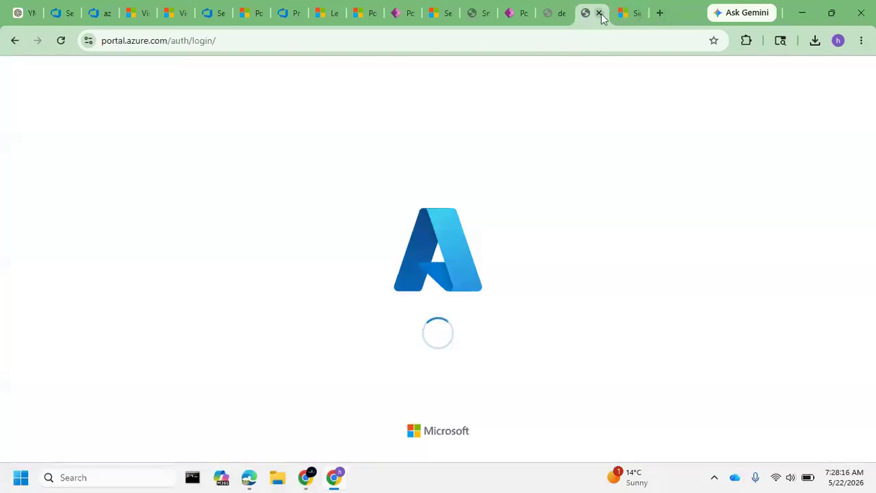
{"action": "left_click", "coordinate": [600, 14]}
{"action": "left_click", "coordinate": [409, 258]}
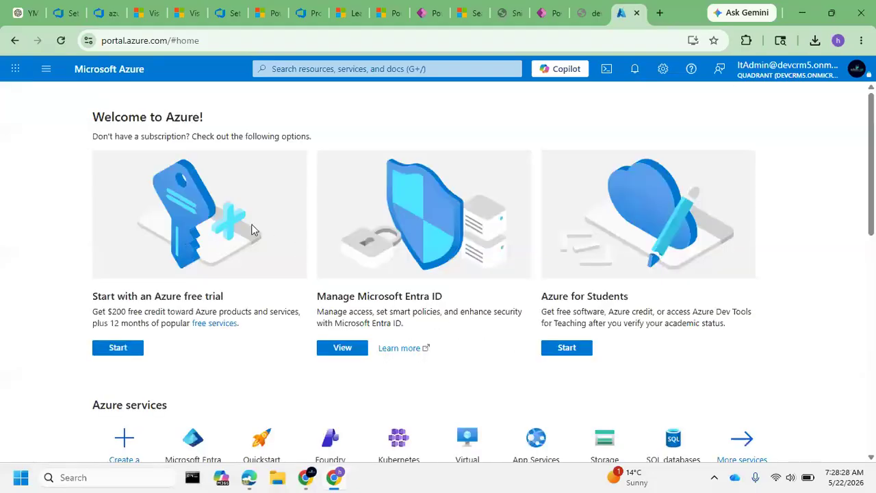
{"action": "scroll", "coordinate": [253, 260], "scroll_direction": "down", "scroll_amount": 3}
{"action": "left_click", "coordinate": [191, 277]}
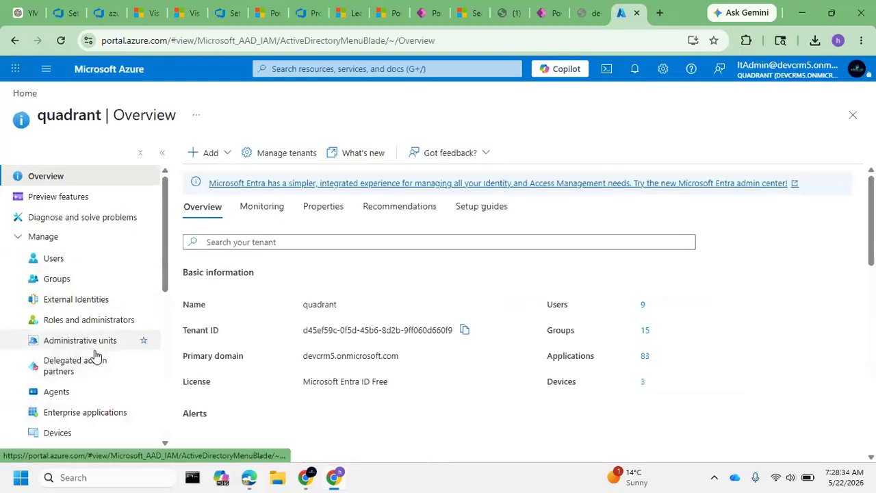
{"action": "scroll", "coordinate": [94, 359], "scroll_direction": "down", "scroll_amount": 1}
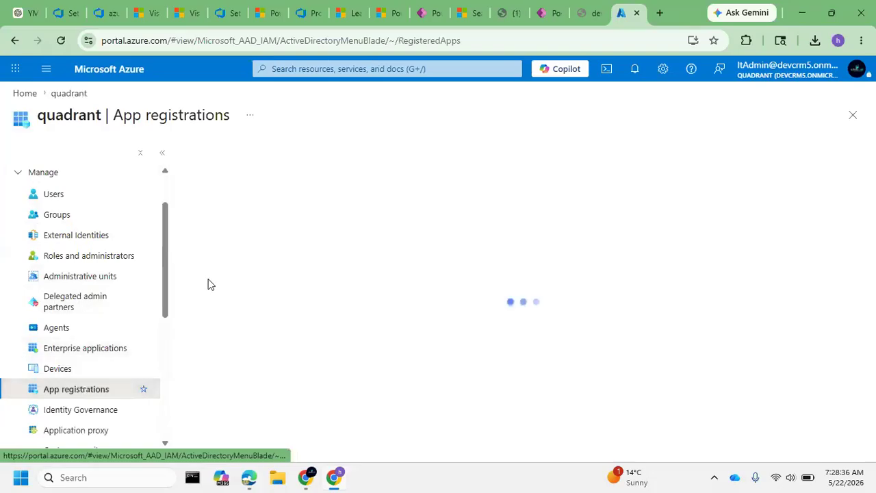
Step: Start a new app registration named D365 CRM CICD
{"action": "left_click", "coordinate": [215, 155]}
{"action": "left_click", "coordinate": [68, 199]}
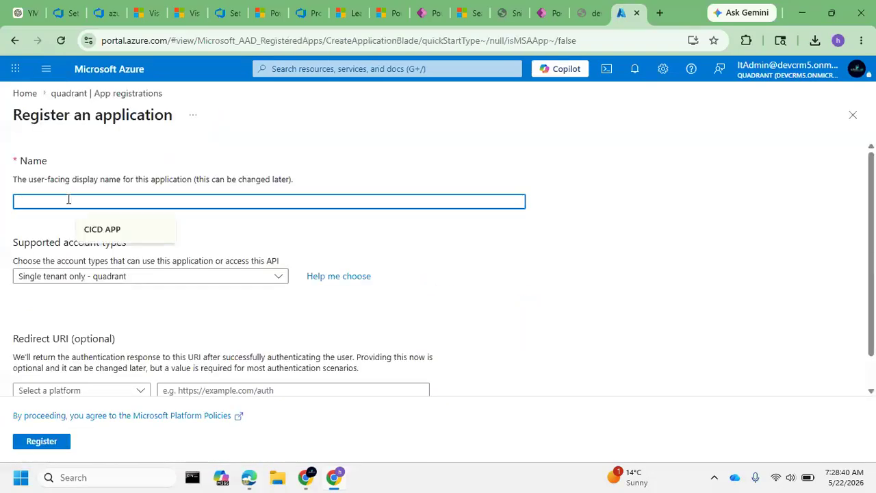
{"action": "type", "text": "D365 CRM CICD"}
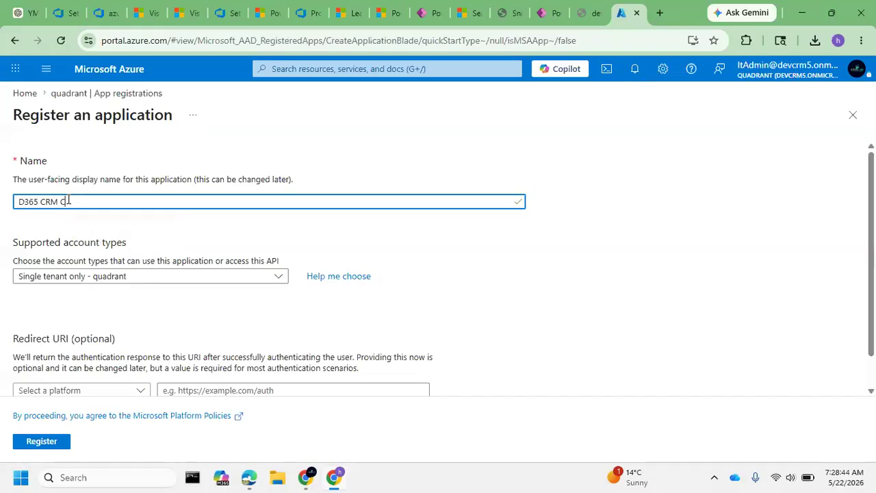
{"action": "left_click", "coordinate": [182, 280]}
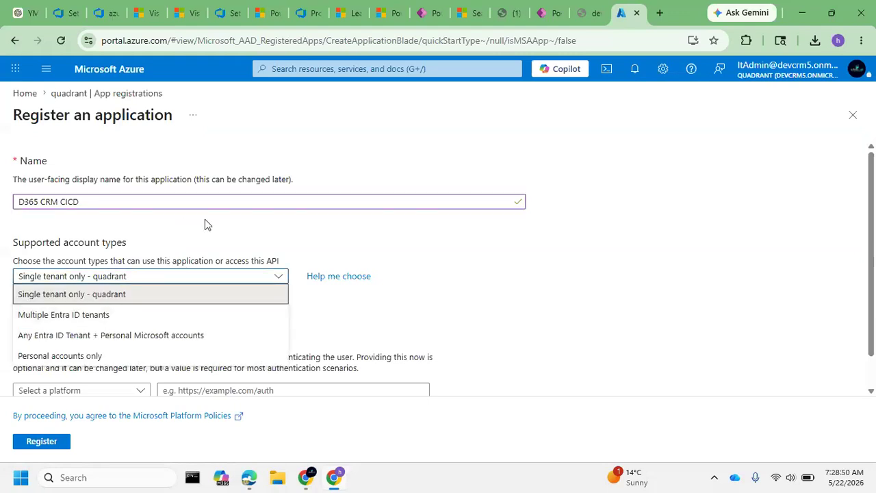
{"action": "left_click", "coordinate": [65, 12]}
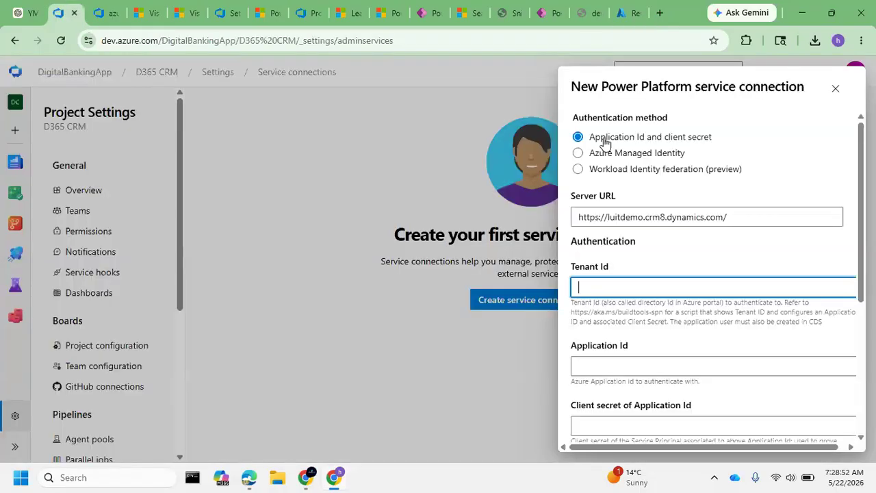
{"action": "left_click", "coordinate": [619, 14]}
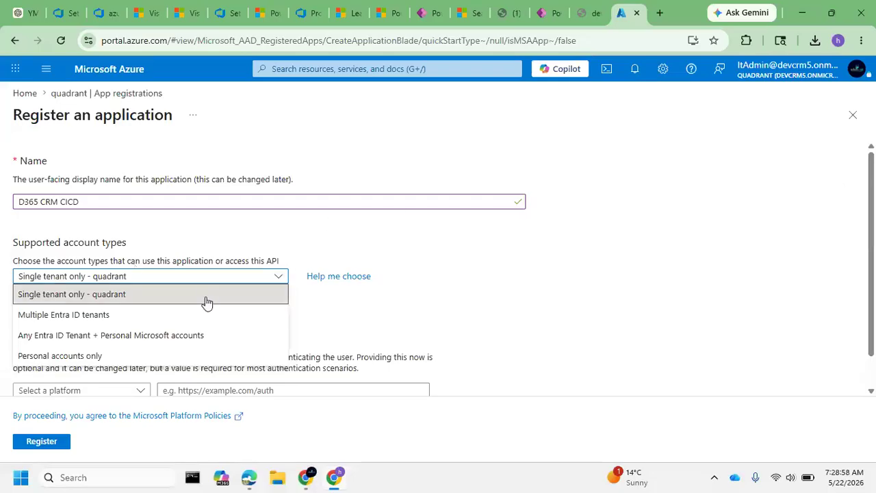
Step: Choose Multiple Entra ID tenants with all tenants allowed, and register the app
{"action": "left_click", "coordinate": [98, 320]}
{"action": "left_click", "coordinate": [31, 310]}
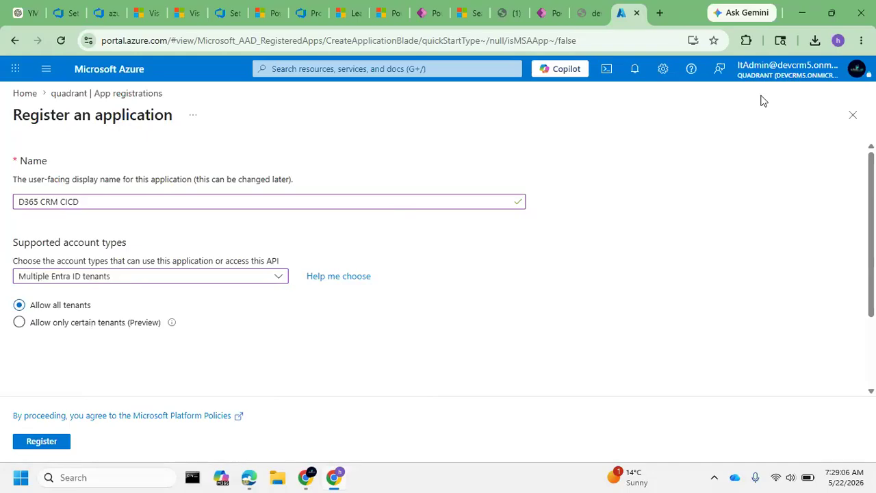
{"action": "left_click", "coordinate": [98, 278]}
{"action": "left_click", "coordinate": [458, 336]}
{"action": "left_click", "coordinate": [58, 440]}
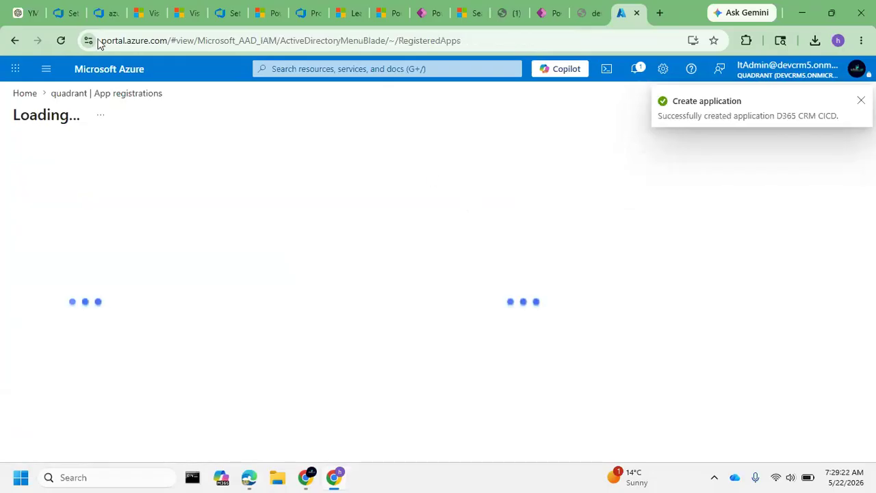
Step: Open Certificates & secrets for the D365 CRM CICD app
{"action": "left_click", "coordinate": [69, 13]}
{"action": "left_click", "coordinate": [615, 366]}
{"action": "scroll", "coordinate": [674, 231], "scroll_direction": "down", "scroll_amount": 3}
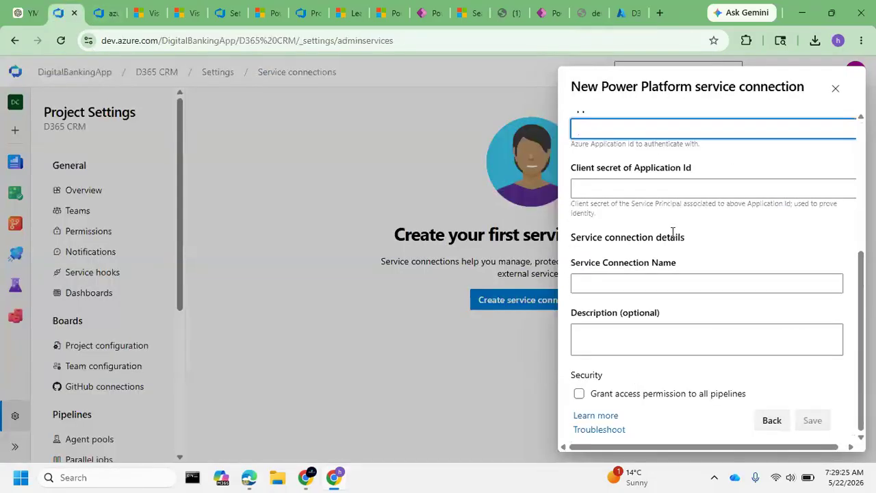
{"action": "left_click", "coordinate": [619, 16]}
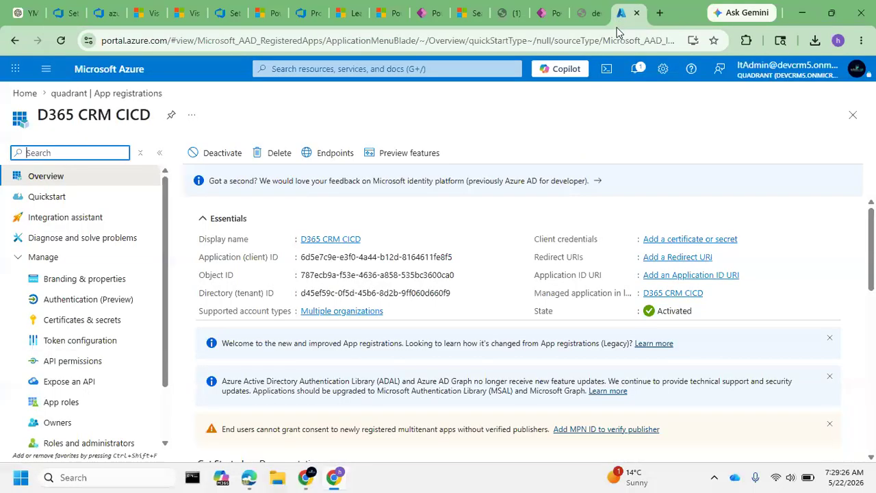
{"action": "left_click", "coordinate": [65, 327]}
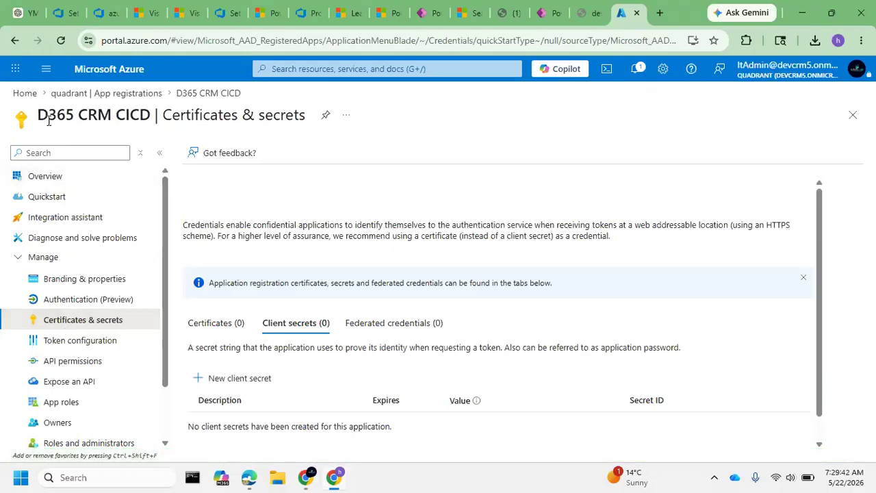
{"action": "left_click_drag", "start_coordinate": [38, 115], "coordinate": [156, 111]}
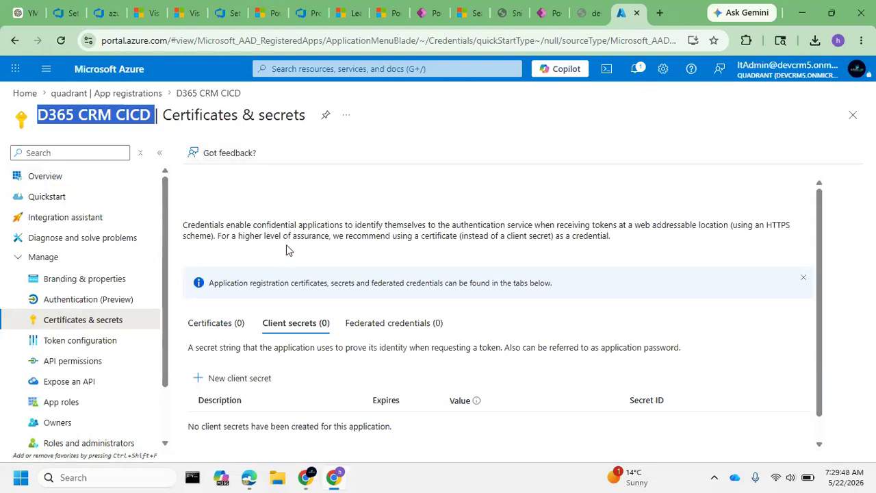
Step: Add client secret 'Secret' with the 180-day expiry and copy its value
{"action": "left_click", "coordinate": [233, 389]}
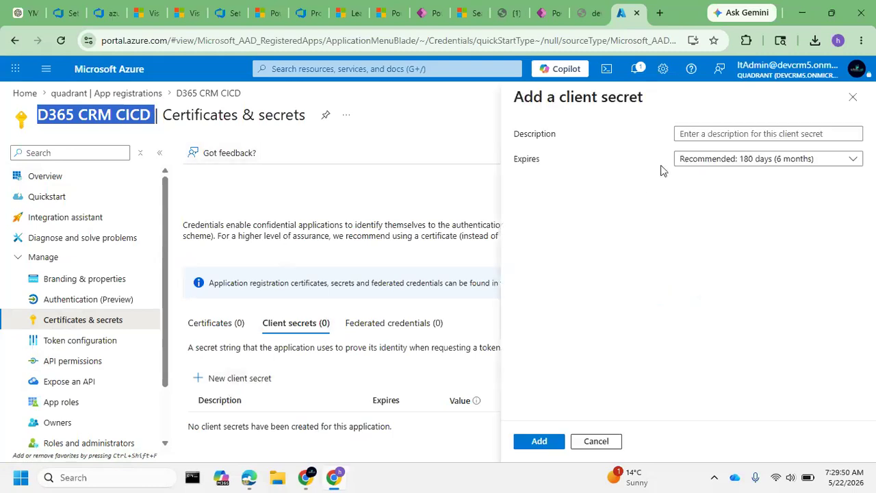
{"action": "left_click", "coordinate": [744, 135]}
{"action": "left_click", "coordinate": [759, 161]}
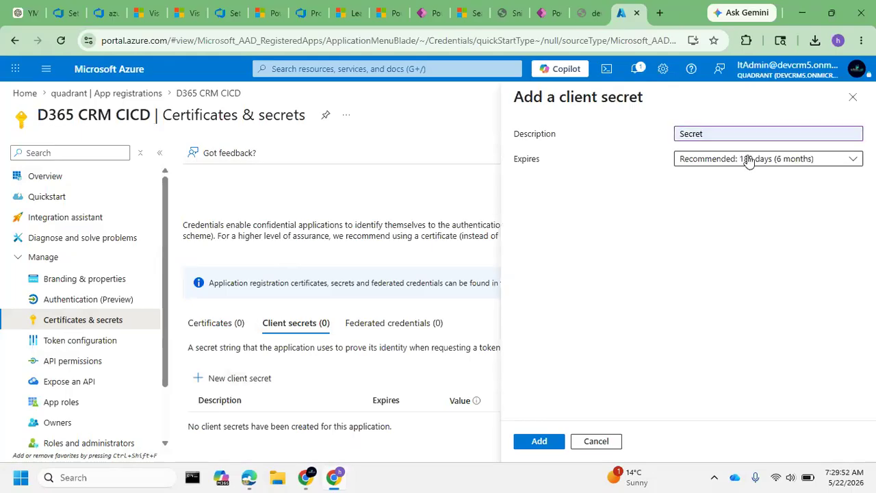
{"action": "left_click", "coordinate": [744, 162]}
{"action": "left_click", "coordinate": [765, 177]}
{"action": "left_click", "coordinate": [538, 442]}
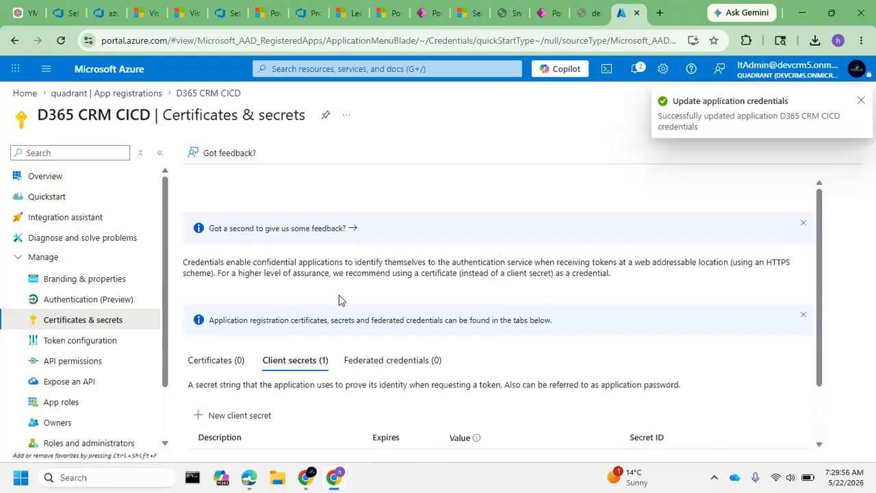
{"action": "scroll", "coordinate": [340, 300], "scroll_direction": "down", "scroll_amount": 1}
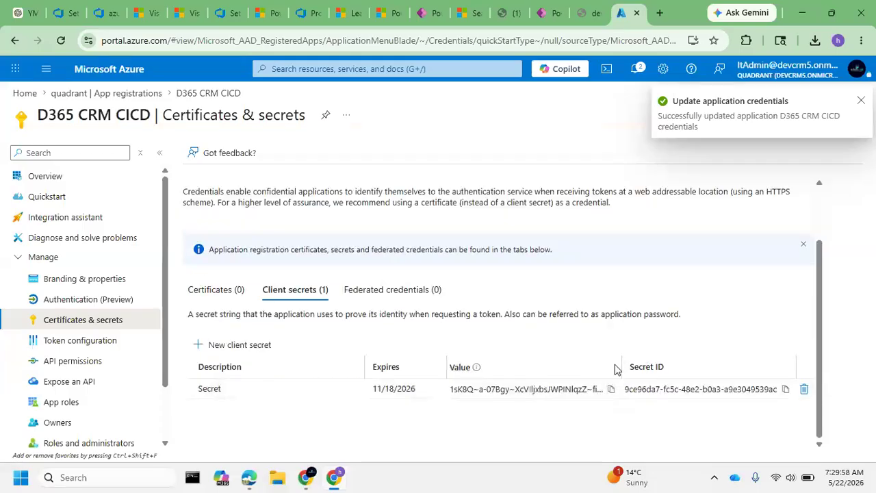
{"action": "left_click_drag", "start_coordinate": [619, 364], "coordinate": [683, 364]}
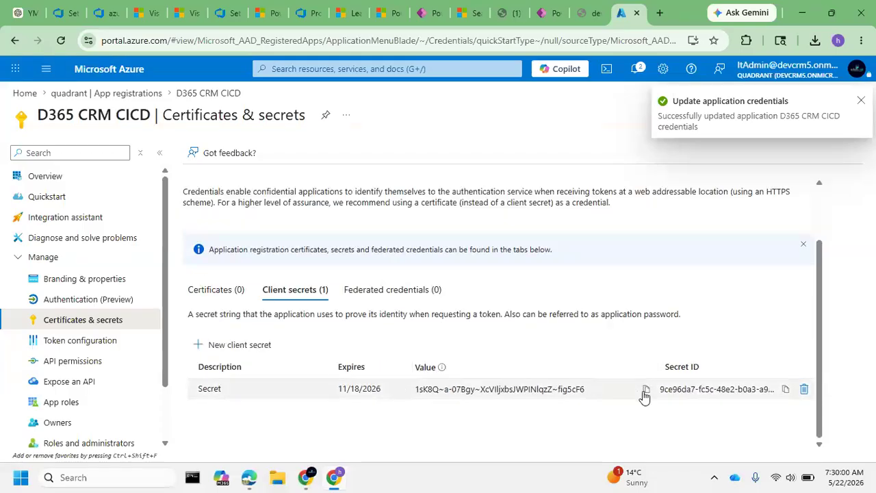
{"action": "left_click", "coordinate": [647, 390]}
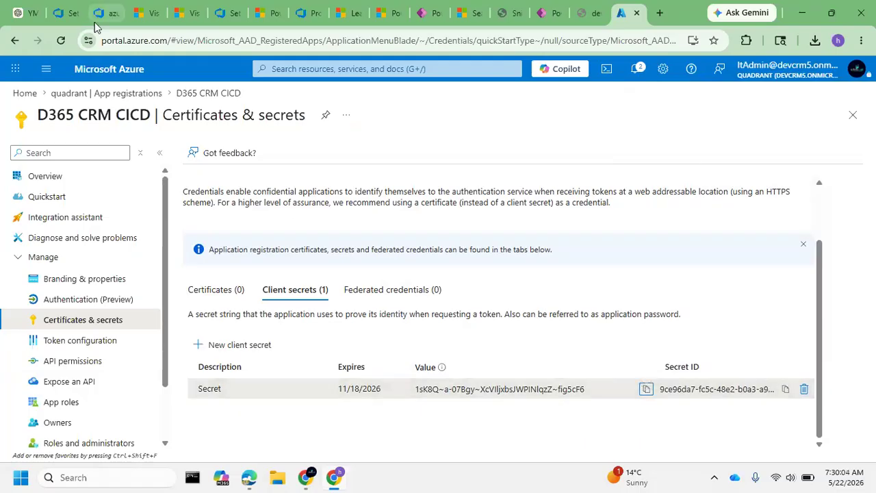
Step: Paste the copied client secret into the Power Platform service connection's Client secret field
{"action": "left_click", "coordinate": [55, 15]}
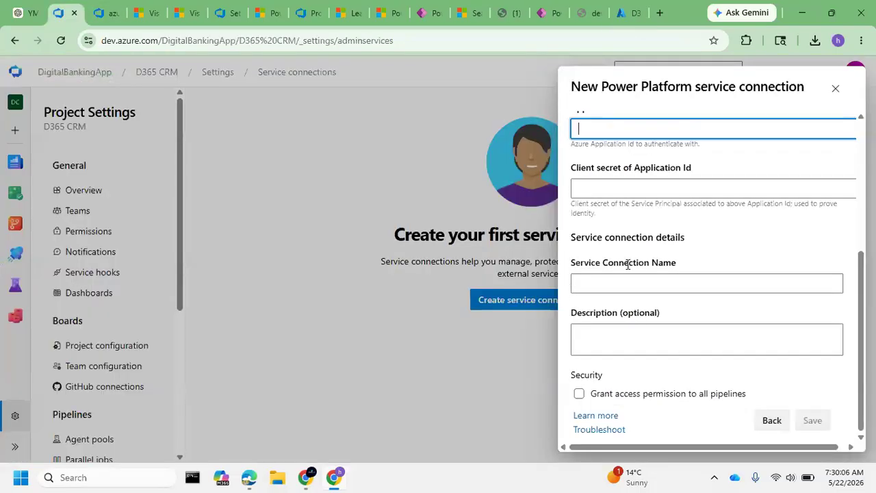
{"action": "left_click", "coordinate": [633, 191]}
{"action": "key", "text": "ctrl+v"}
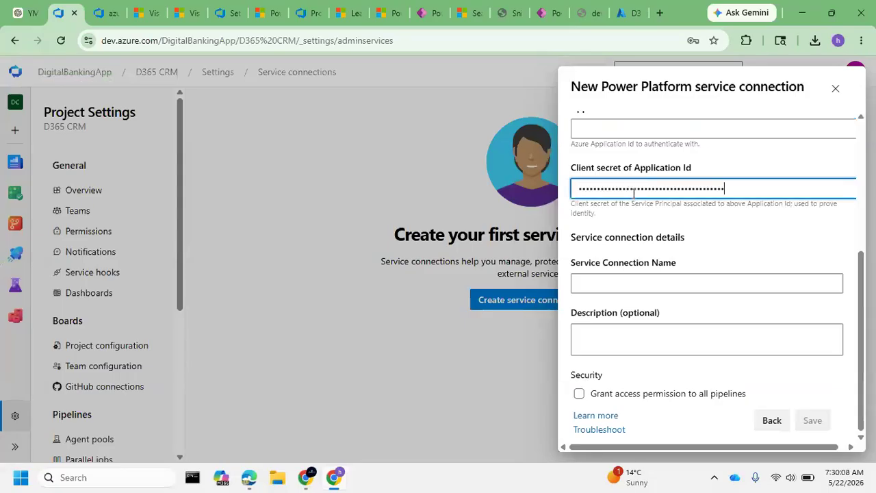
{"action": "scroll", "coordinate": [633, 193], "scroll_direction": "up", "scroll_amount": 3}
{"action": "left_click", "coordinate": [628, 320]}
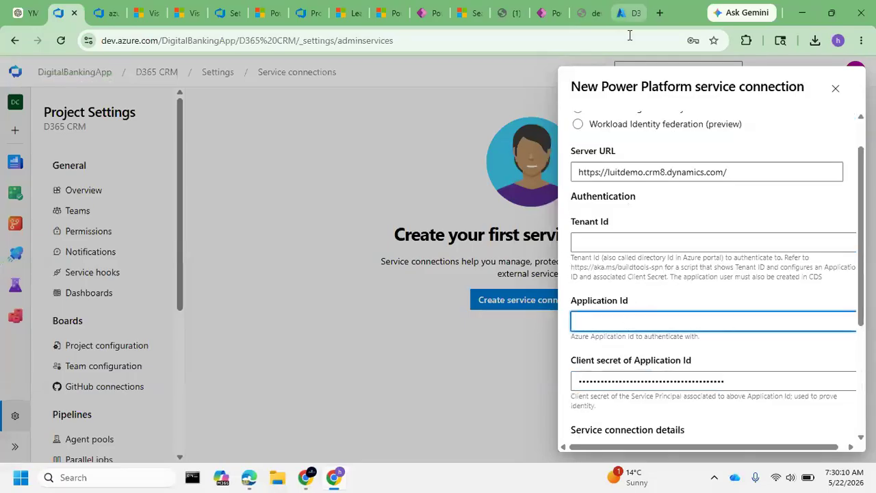
Step: Copy the Application (client) ID from the app's Azure overview into the Application Id field
{"action": "left_click", "coordinate": [628, 14]}
{"action": "right_click", "coordinate": [625, 15]}
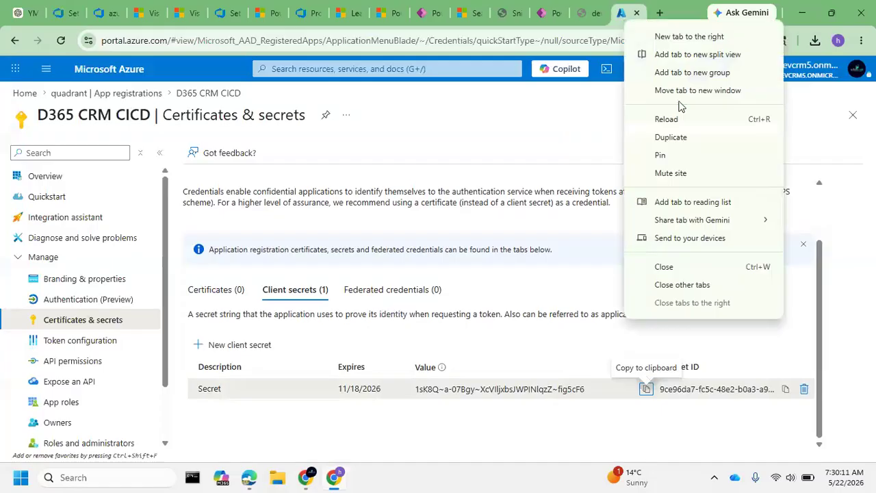
{"action": "left_click", "coordinate": [691, 139]}
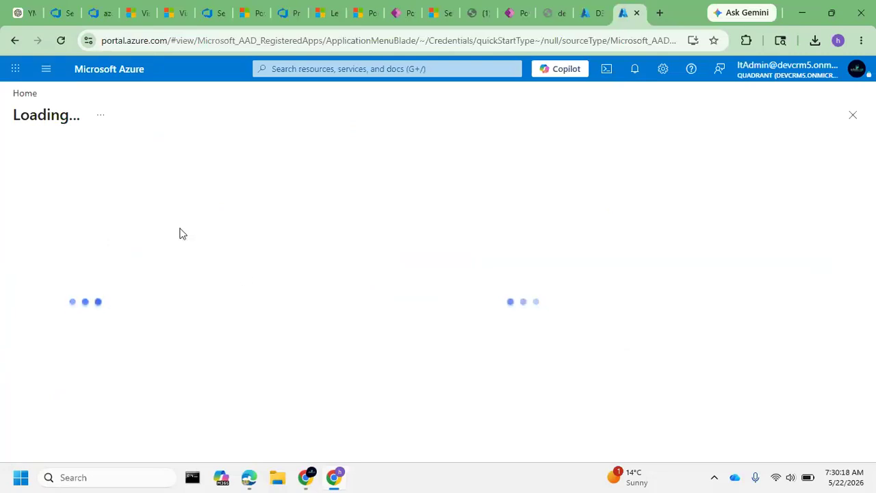
{"action": "left_click", "coordinate": [56, 179]}
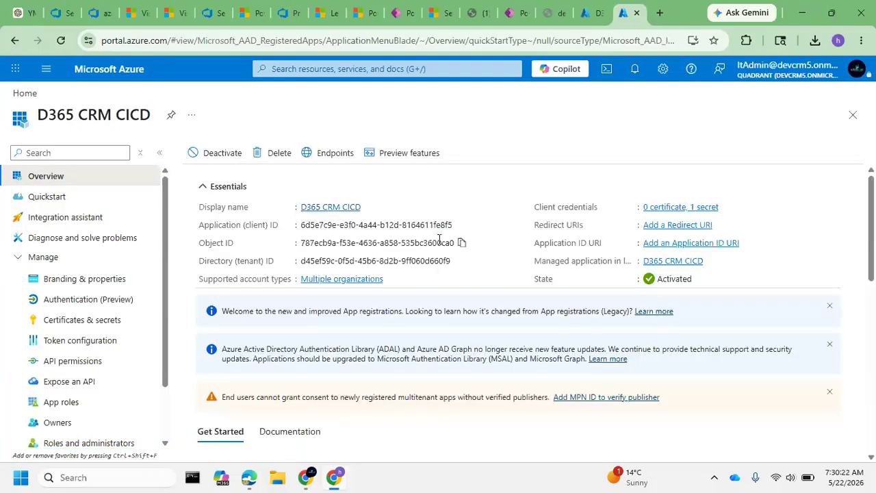
{"action": "left_click", "coordinate": [457, 225]}
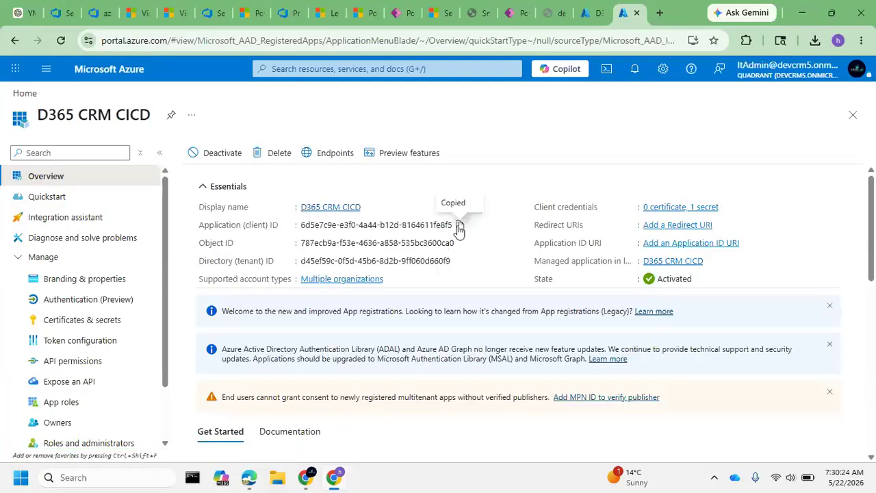
{"action": "key", "text": "ctrl+2"}
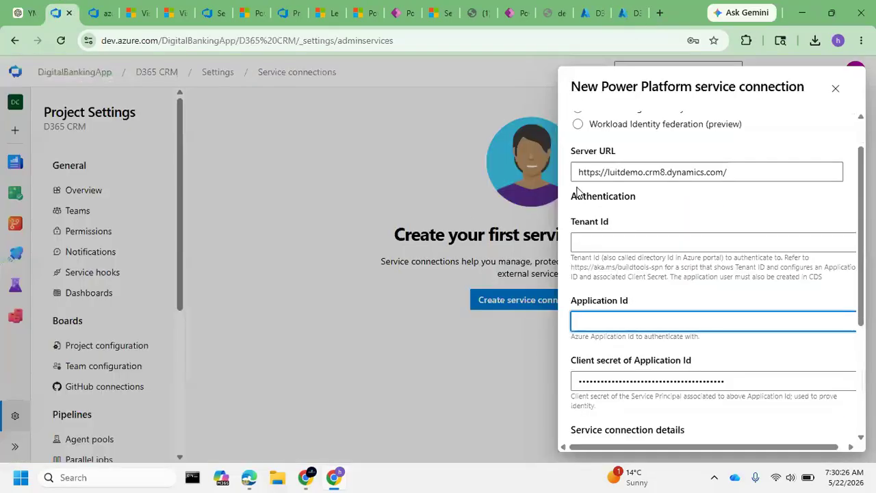
{"action": "key", "text": "ctrl+v"}
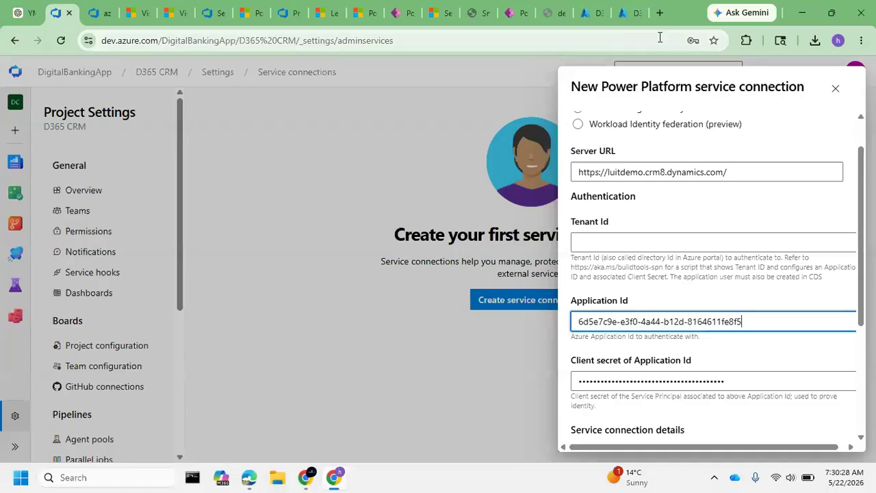
Step: Copy the Directory (tenant) ID from the Azure portal into the Tenant Id field
{"action": "left_click", "coordinate": [624, 15]}
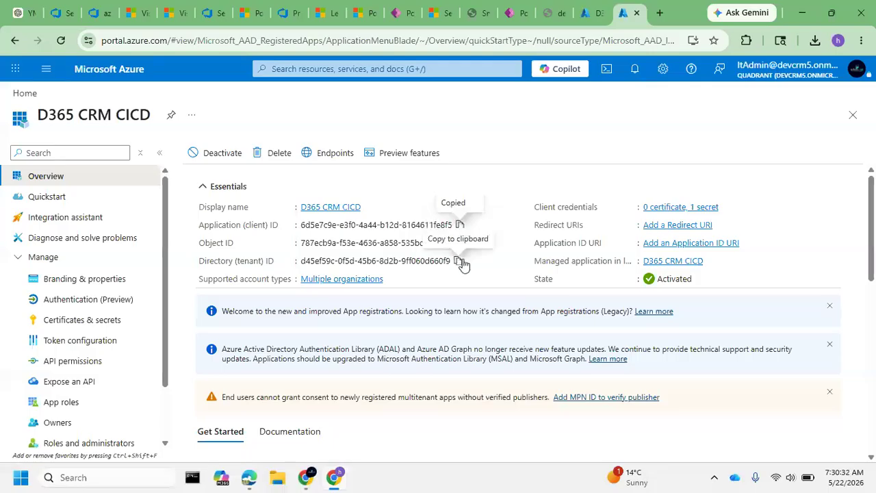
{"action": "left_click", "coordinate": [458, 261]}
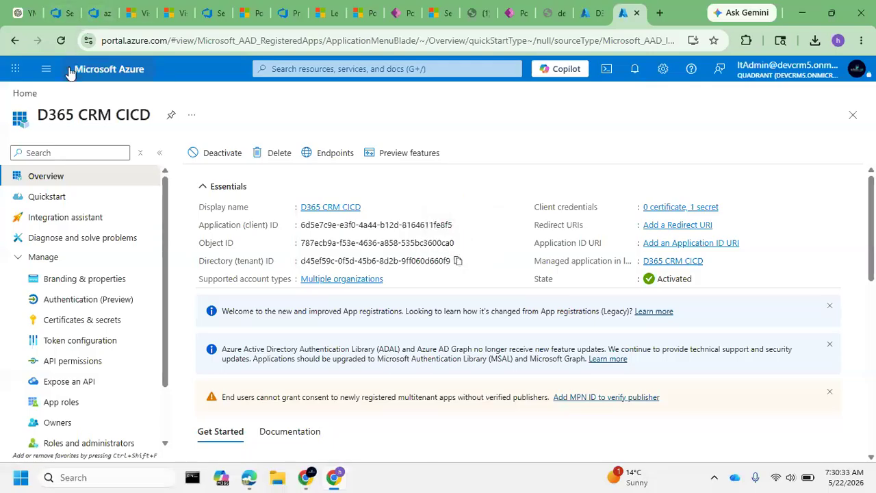
{"action": "left_click", "coordinate": [62, 13]}
{"action": "left_click", "coordinate": [613, 245]}
{"action": "key", "text": "ctrl+v"}
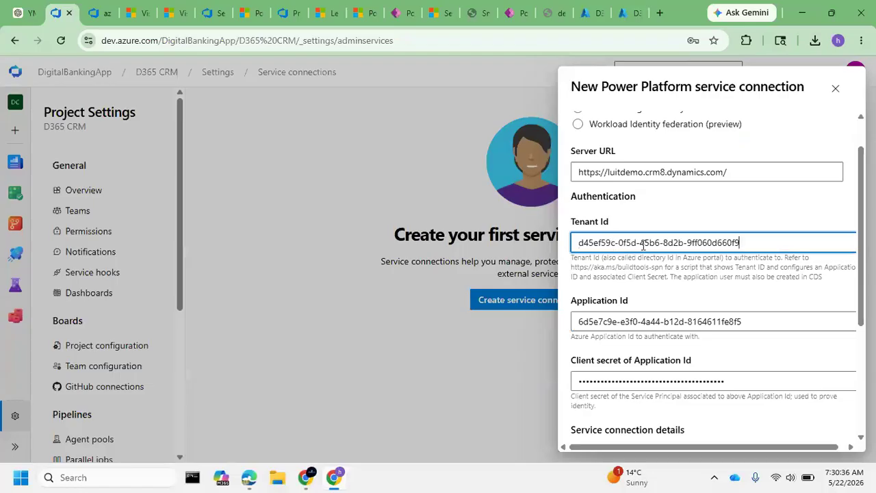
{"action": "scroll", "coordinate": [667, 250], "scroll_direction": "down", "scroll_amount": 3}
{"action": "left_click", "coordinate": [614, 284]}
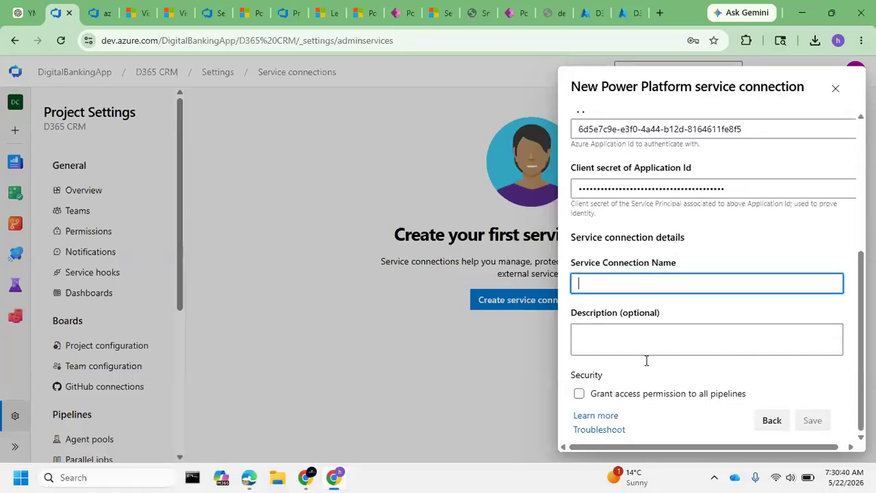
Step: Name the connection CRM-Source-Connection, copied from the ChatGPT answer
{"action": "left_click", "coordinate": [24, 6]}
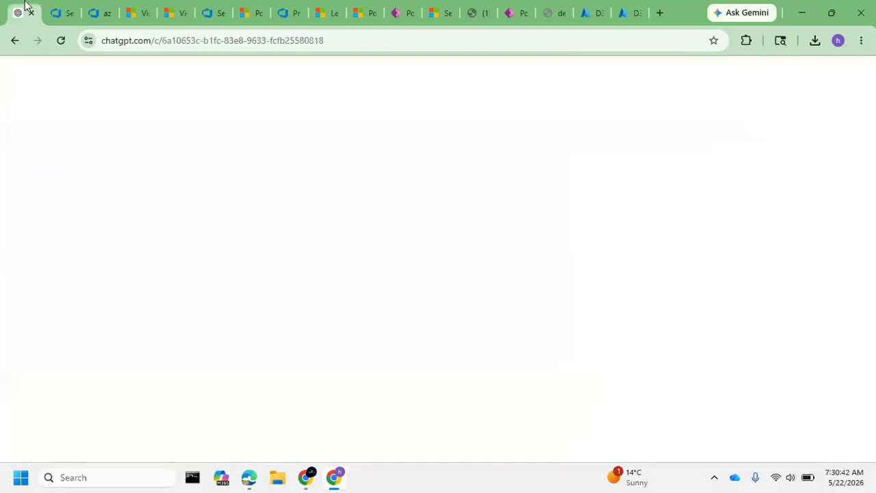
{"action": "scroll", "coordinate": [493, 258], "scroll_direction": "up", "scroll_amount": 5}
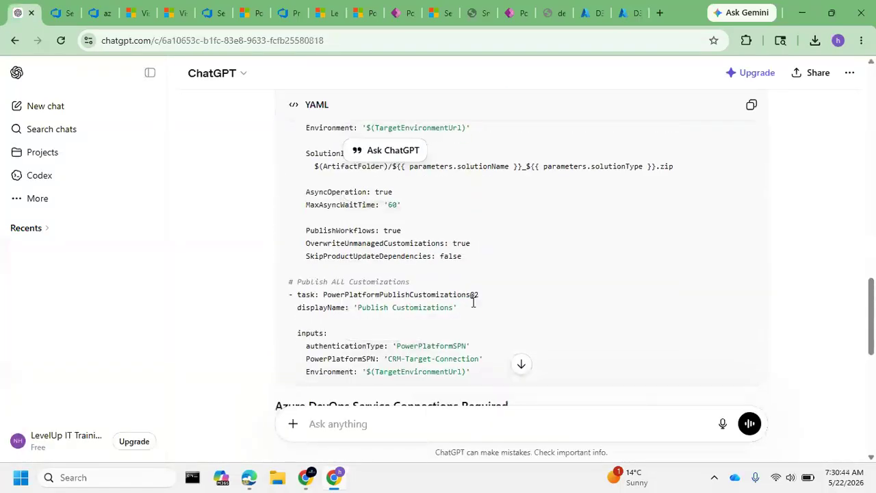
{"action": "scroll", "coordinate": [346, 278], "scroll_direction": "down", "scroll_amount": 3}
{"action": "left_click", "coordinate": [302, 266]}
{"action": "left_click_drag", "start_coordinate": [301, 266], "coordinate": [404, 265]}
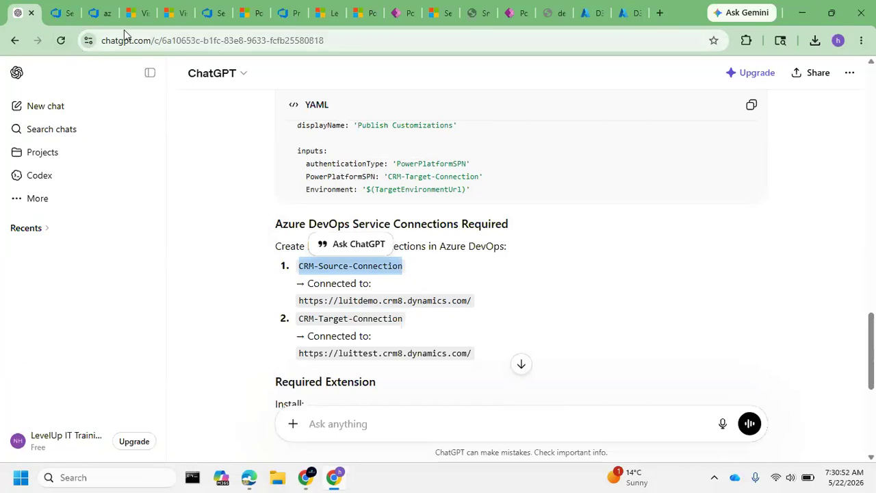
{"action": "left_click", "coordinate": [58, 19]}
{"action": "key", "text": "ctrl+v"}
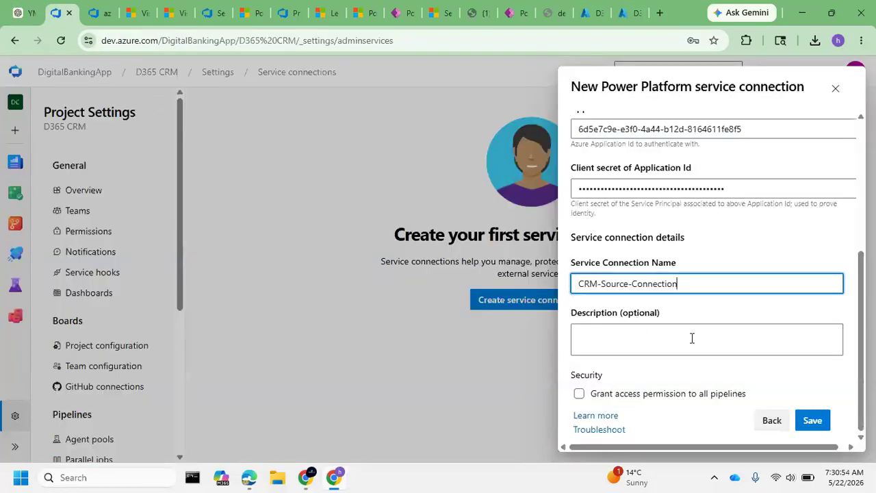
Step: Grant all pipelines access, save the connection, decline Chrome's password prompt, and go back
{"action": "left_click", "coordinate": [649, 330]}
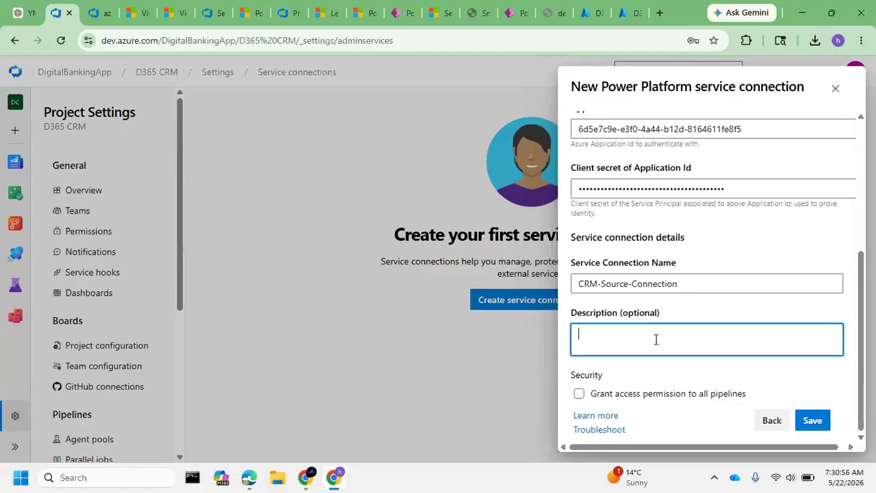
{"action": "left_click", "coordinate": [643, 396]}
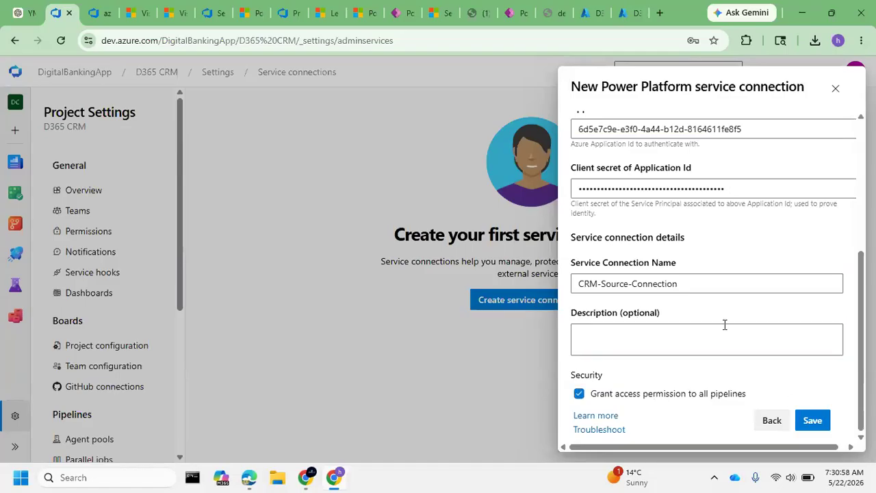
{"action": "scroll", "coordinate": [725, 325], "scroll_direction": "up", "scroll_amount": 5}
{"action": "scroll", "coordinate": [713, 319], "scroll_direction": "down", "scroll_amount": 5}
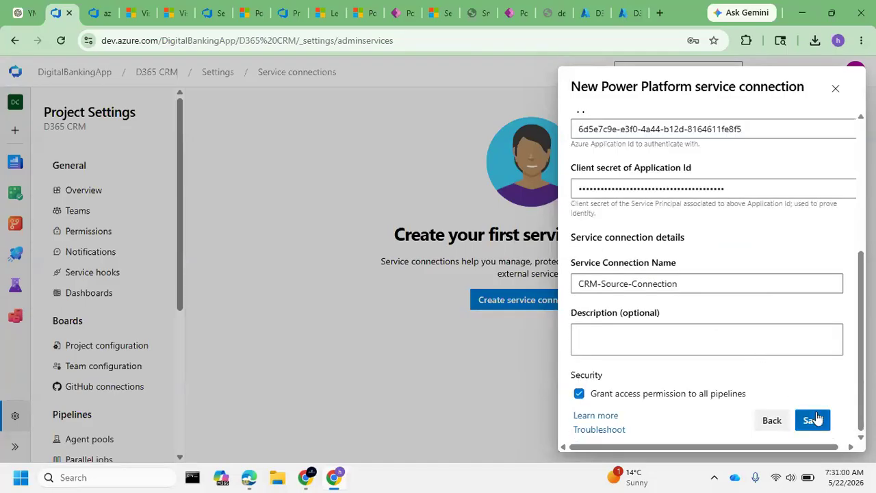
{"action": "left_click", "coordinate": [815, 420]}
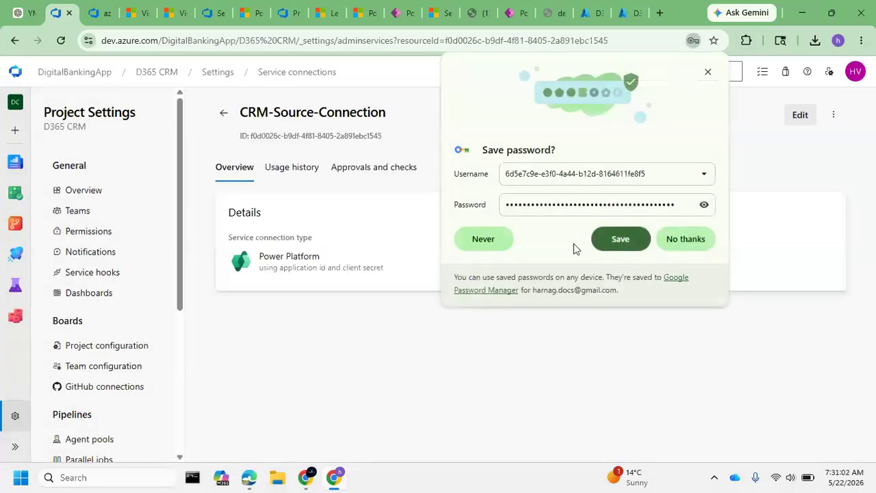
{"action": "left_click", "coordinate": [701, 239]}
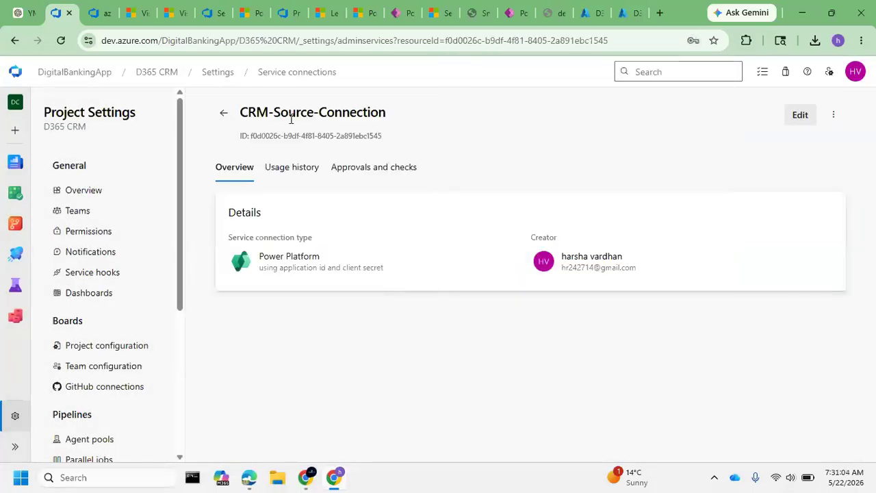
{"action": "double_click", "coordinate": [232, 124]}
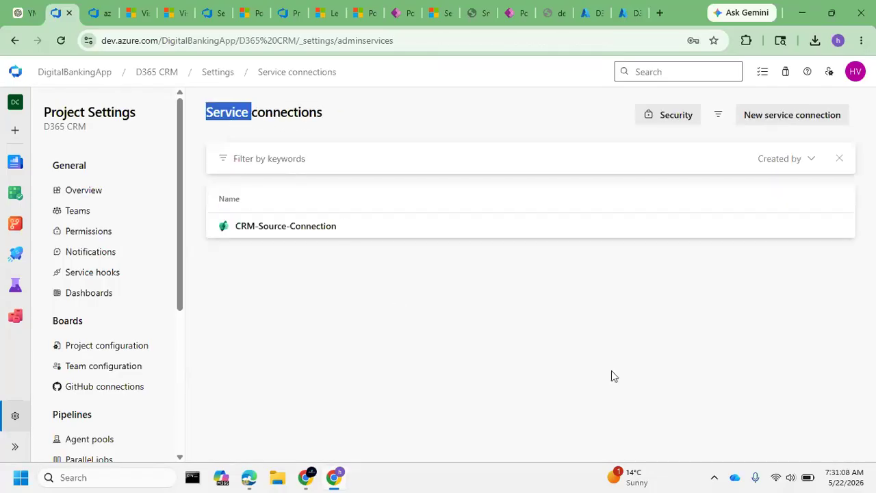
Step: Start another service connection, choosing the Power Platform connection type
{"action": "left_click", "coordinate": [788, 123]}
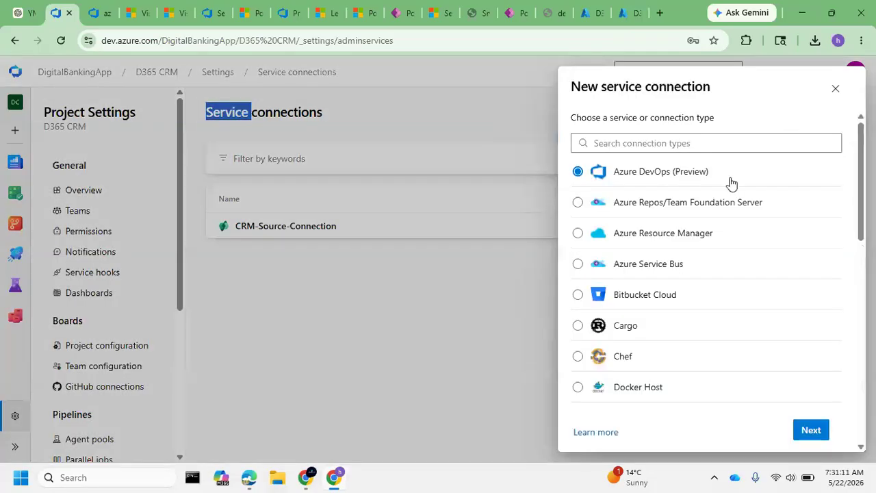
{"action": "left_click", "coordinate": [685, 143]}
{"action": "type", "text": "powe"}
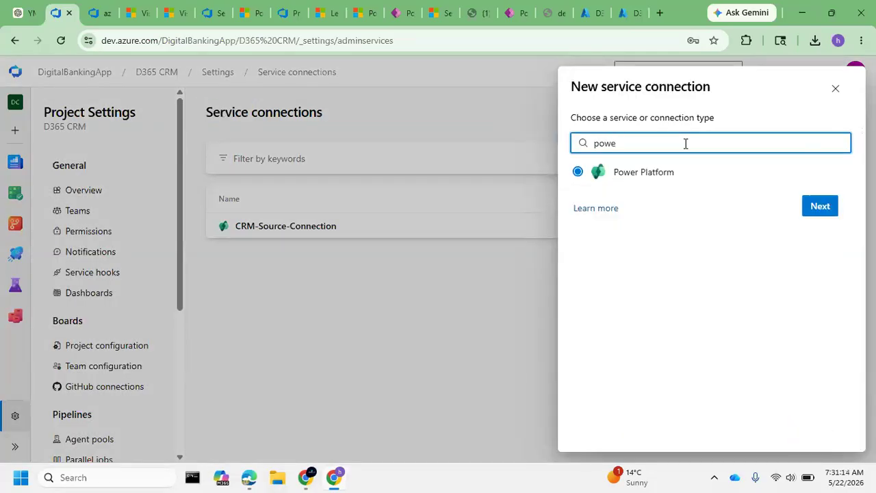
{"action": "left_click", "coordinate": [821, 208]}
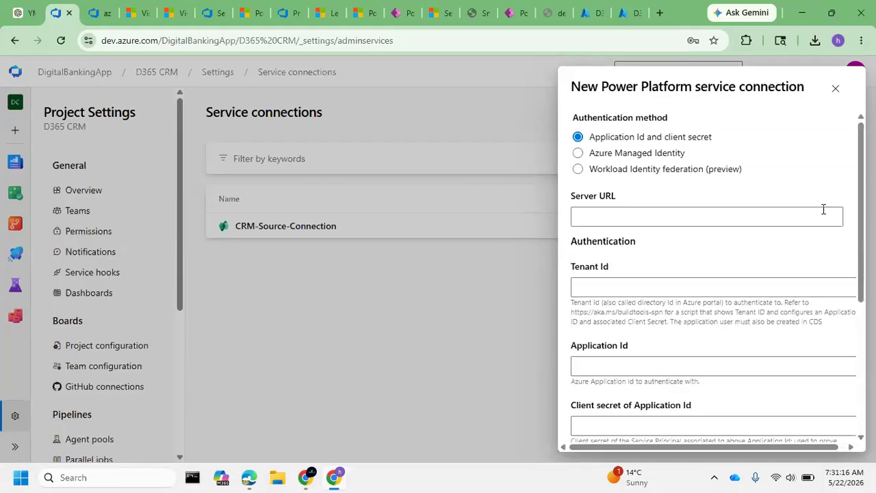
{"action": "scroll", "coordinate": [640, 309], "scroll_direction": "down", "scroll_amount": 3}
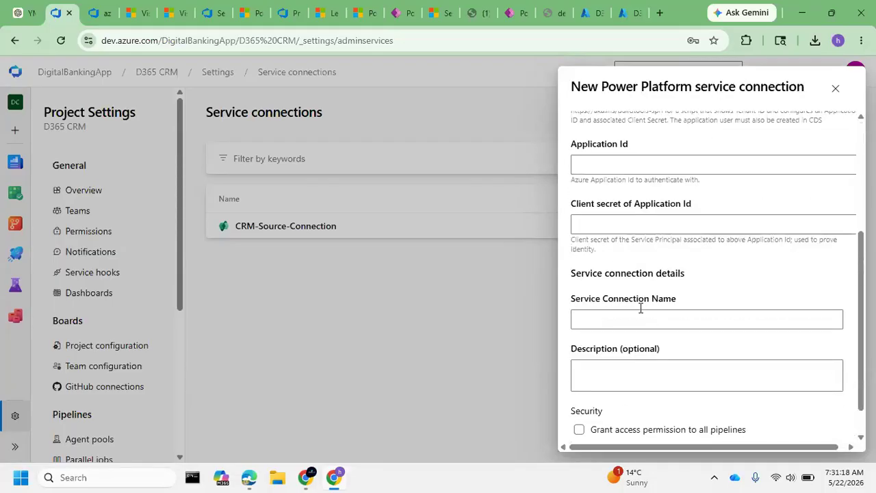
{"action": "scroll", "coordinate": [640, 308], "scroll_direction": "up", "scroll_amount": 3}
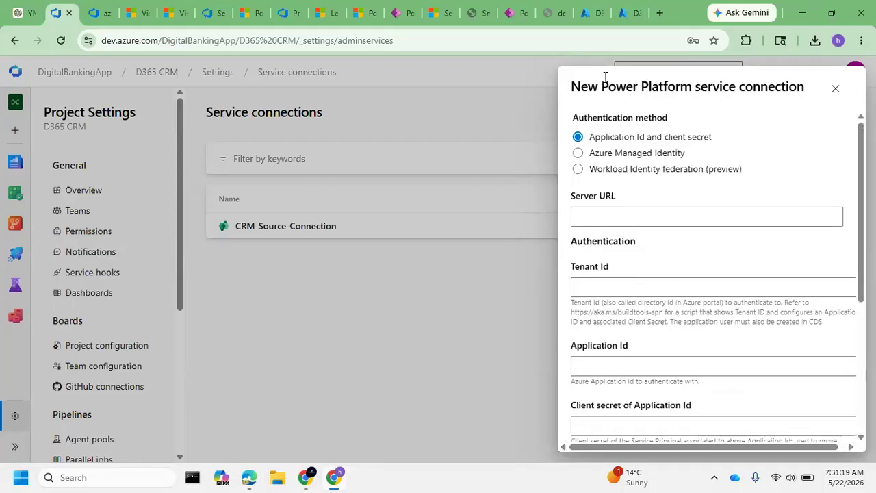
Step: Paste the Azure client secret into Client secret and clear the secret mistakenly pasted as the name
{"action": "left_click", "coordinate": [584, 14]}
{"action": "left_click", "coordinate": [646, 388]}
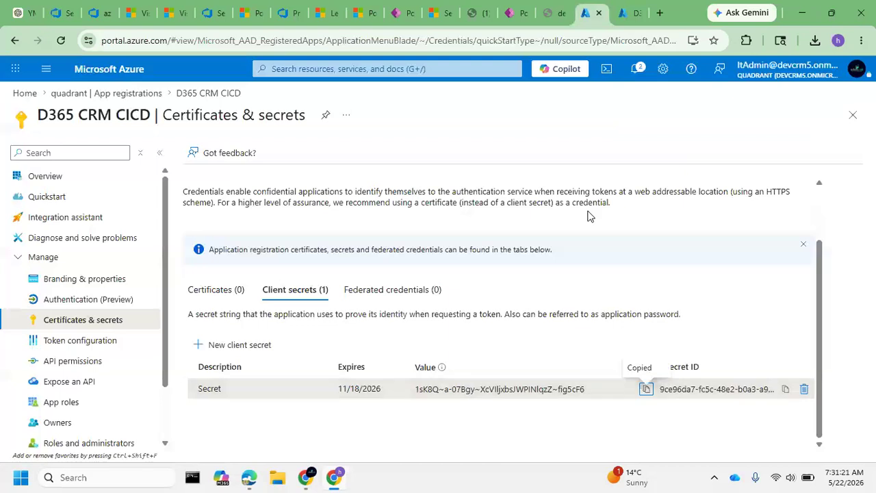
{"action": "left_click", "coordinate": [73, 21]}
{"action": "scroll", "coordinate": [613, 362], "scroll_direction": "down", "scroll_amount": 5}
{"action": "left_click", "coordinate": [613, 278]}
{"action": "key", "text": "ctrl+v"}
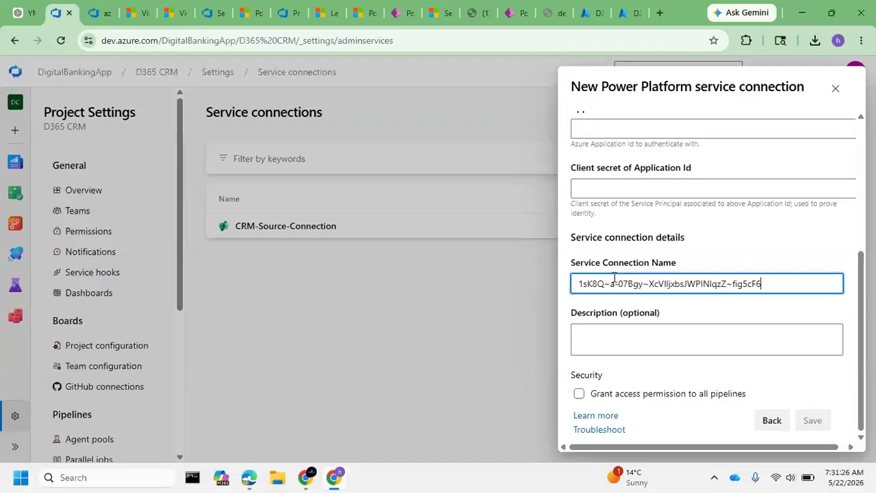
{"action": "left_click", "coordinate": [596, 187]}
{"action": "key", "text": "ctrl+v"}
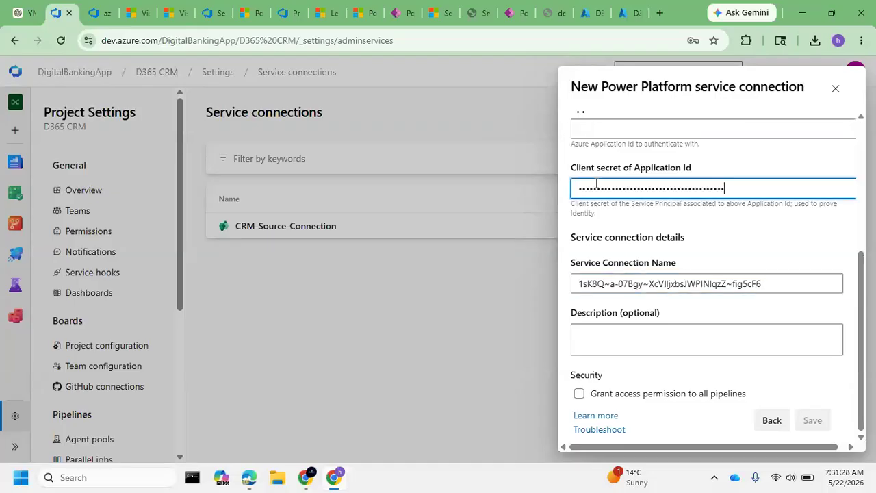
{"action": "triple_click", "coordinate": [654, 283]}
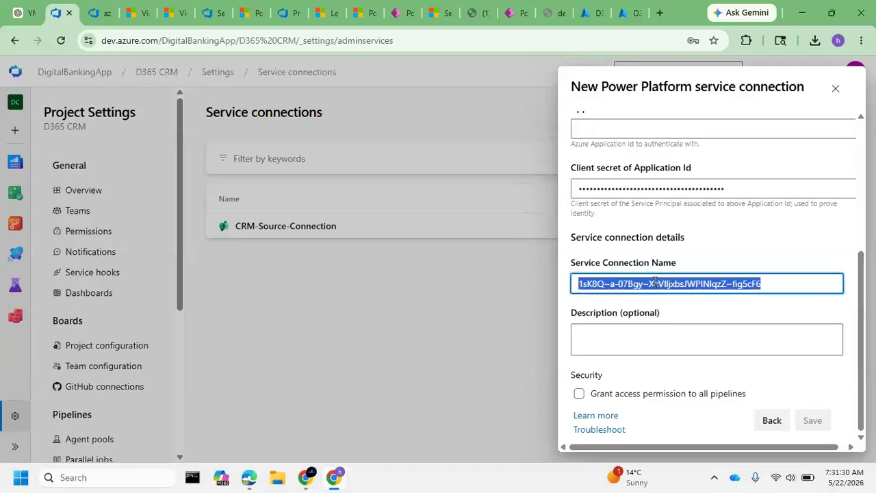
{"action": "key", "text": "BackSpace"}
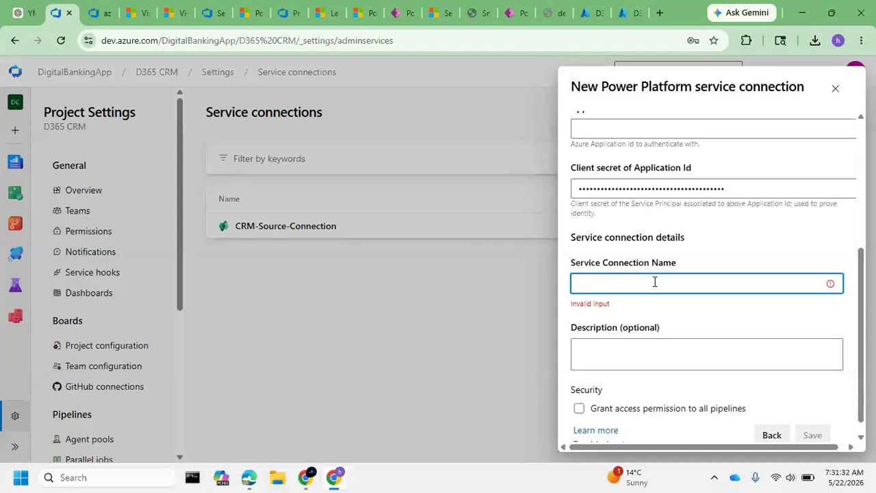
{"action": "scroll", "coordinate": [644, 275], "scroll_direction": "up", "scroll_amount": 1}
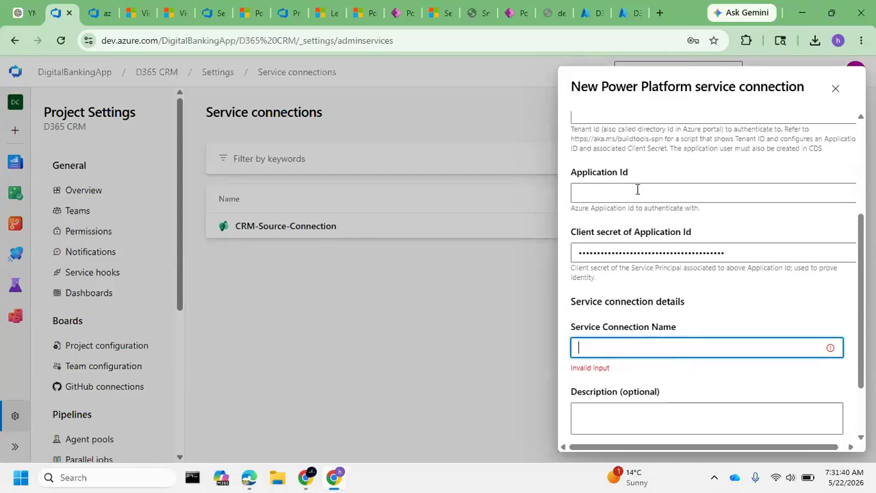
{"action": "scroll", "coordinate": [624, 180], "scroll_direction": "up", "scroll_amount": 3}
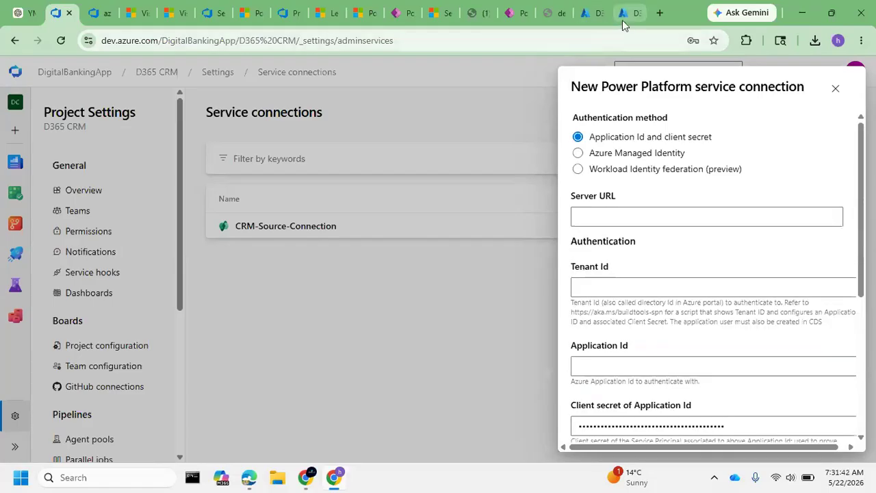
Step: Fill Application Id and Tenant Id with D365 CRM CICD's client and directory IDs from Azure
{"action": "left_click", "coordinate": [623, 15]}
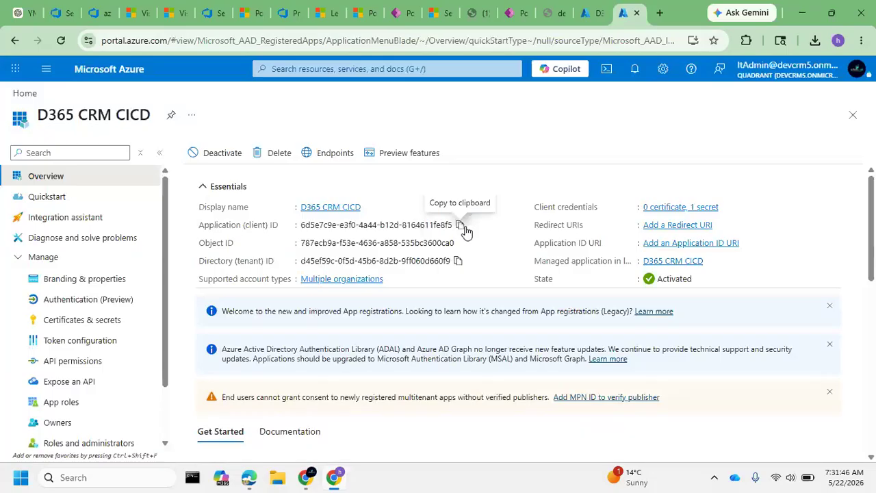
{"action": "left_click", "coordinate": [462, 226]}
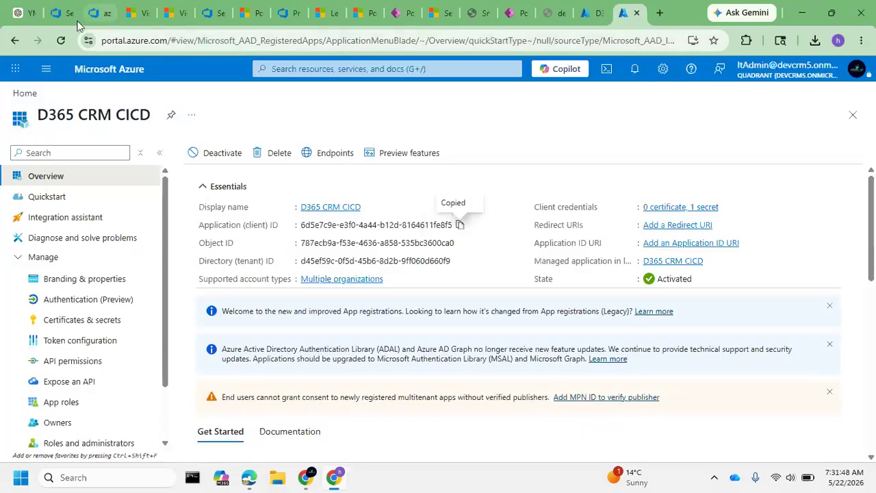
{"action": "left_click", "coordinate": [54, 15]}
{"action": "left_click", "coordinate": [632, 363]}
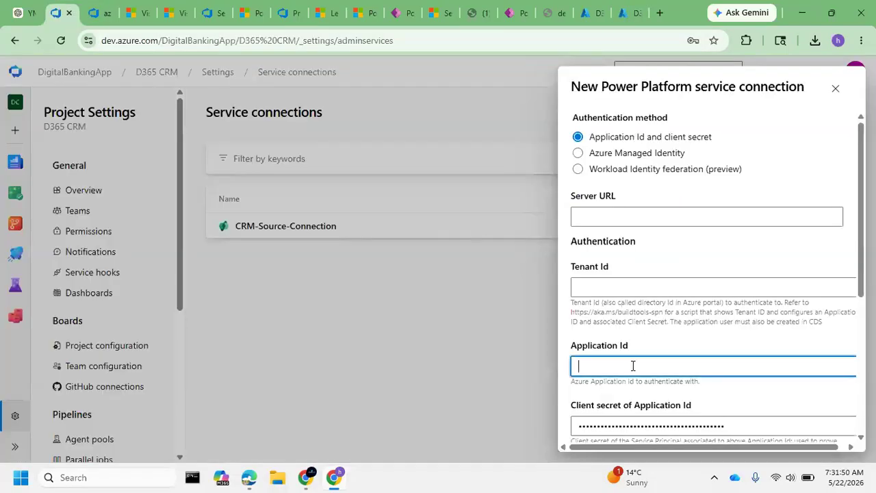
{"action": "key", "text": "ctrl+v"}
{"action": "left_click", "coordinate": [621, 21]}
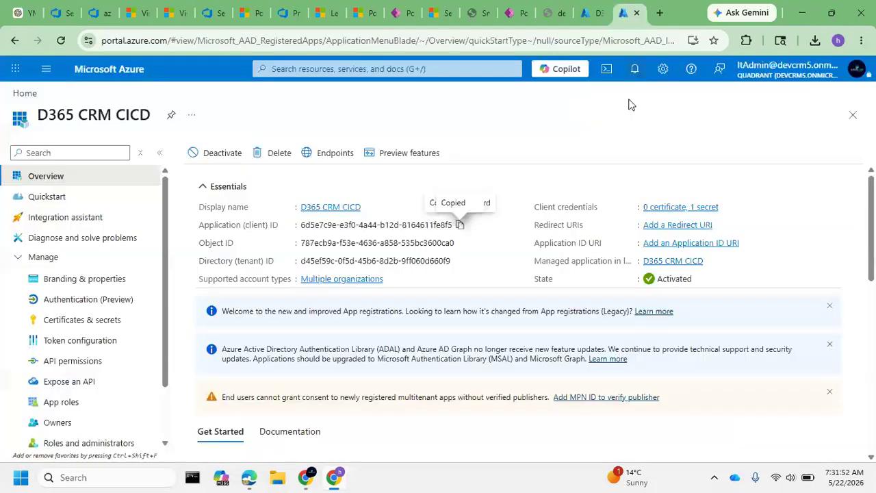
{"action": "left_click", "coordinate": [457, 261]}
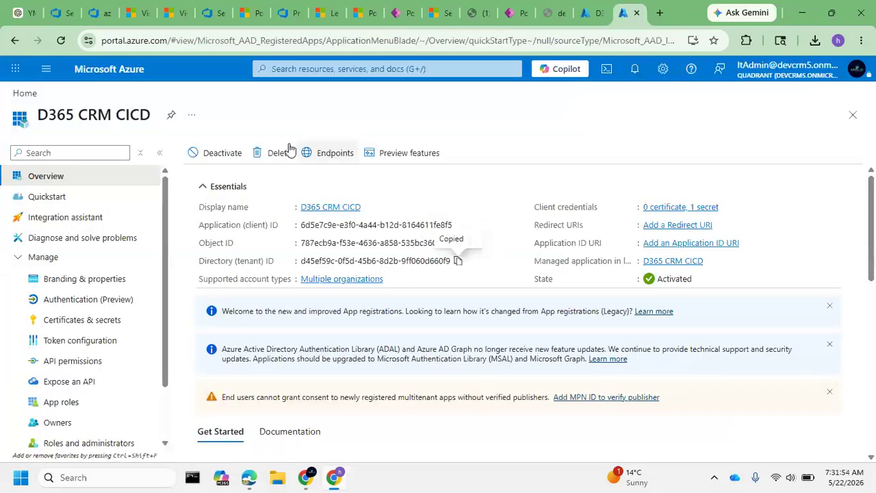
{"action": "left_click", "coordinate": [630, 288]}
{"action": "key", "text": "ctrl+v"}
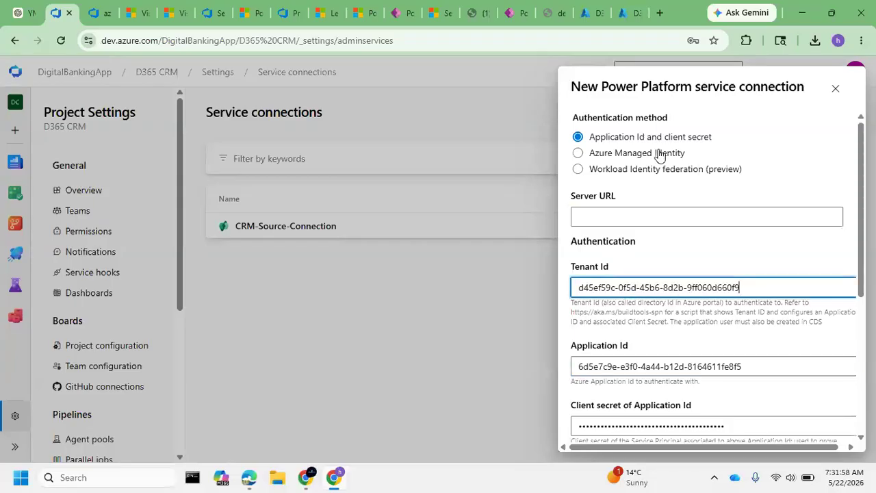
{"action": "left_click", "coordinate": [620, 214]}
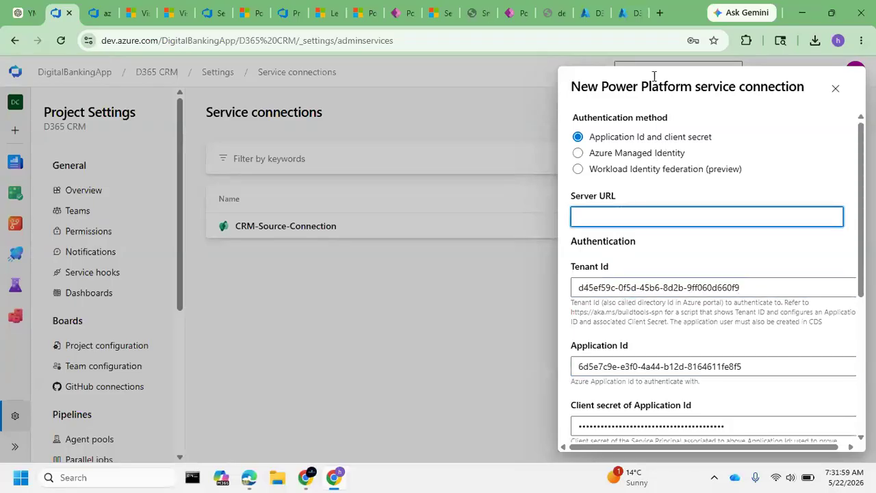
{"action": "left_click", "coordinate": [658, 13]}
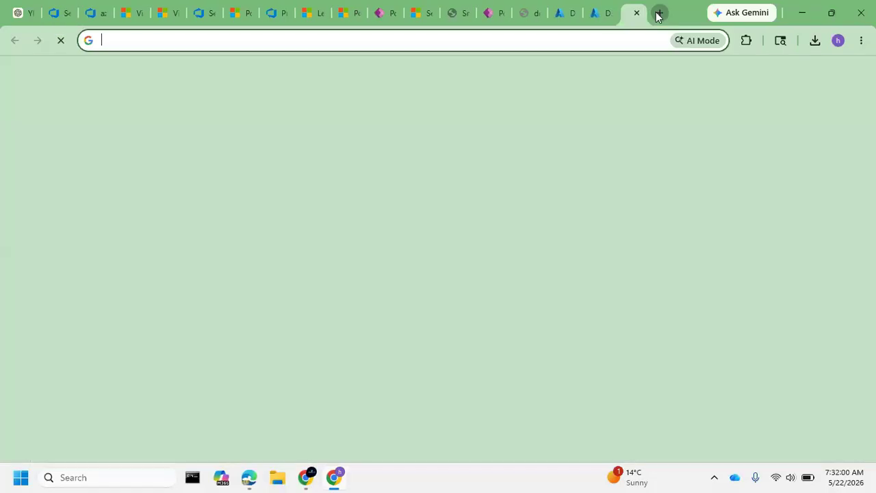
{"action": "left_click", "coordinate": [29, 10]}
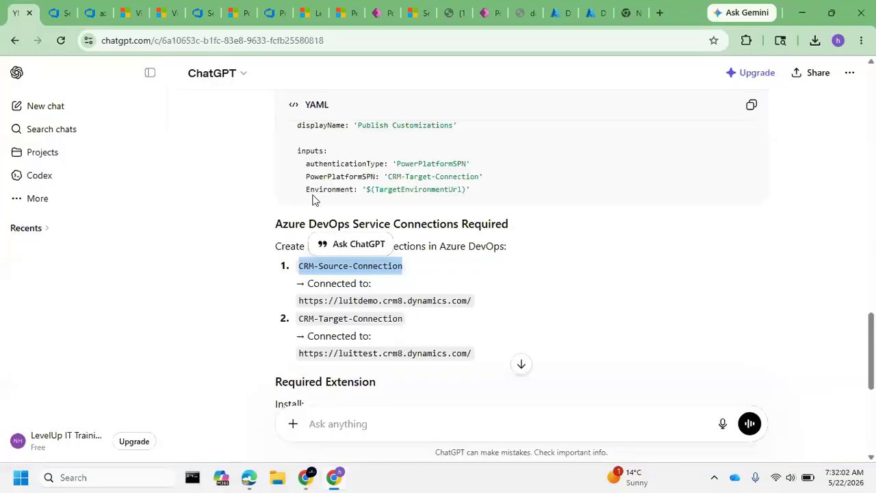
{"action": "triple_click", "coordinate": [364, 352]}
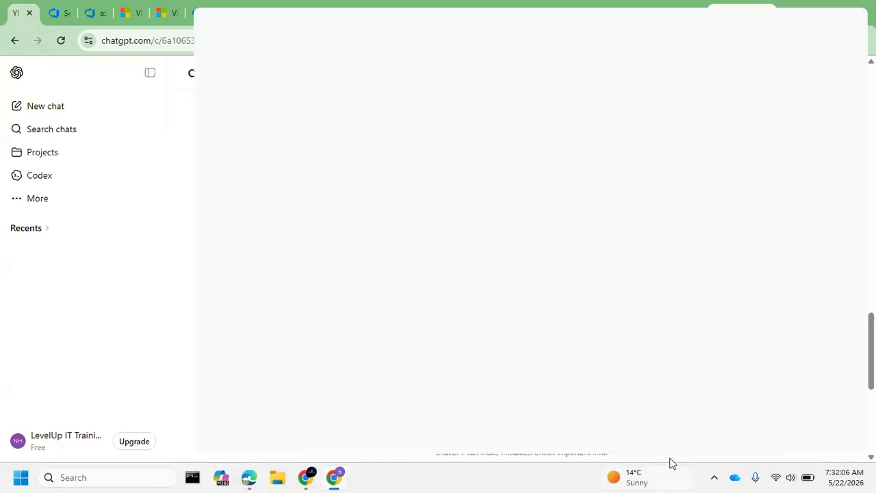
{"action": "left_click", "coordinate": [48, 15]}
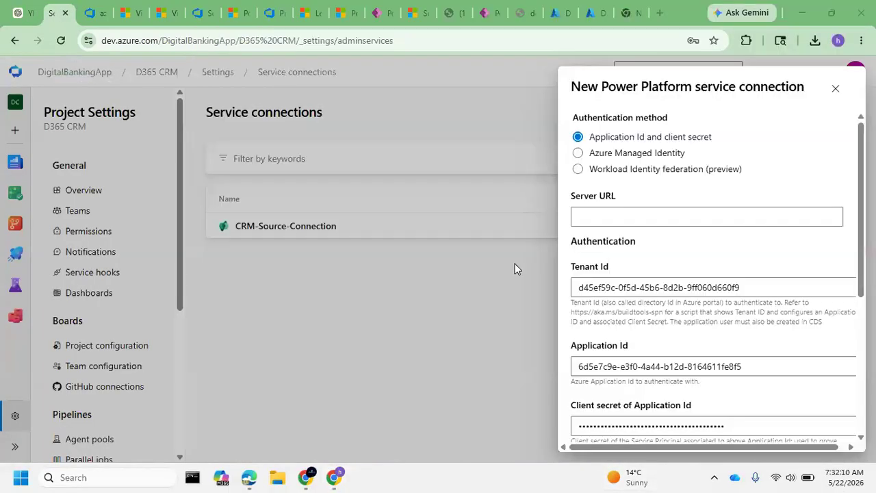
{"action": "left_click", "coordinate": [627, 217]}
{"action": "key", "text": "ctrl+v"}
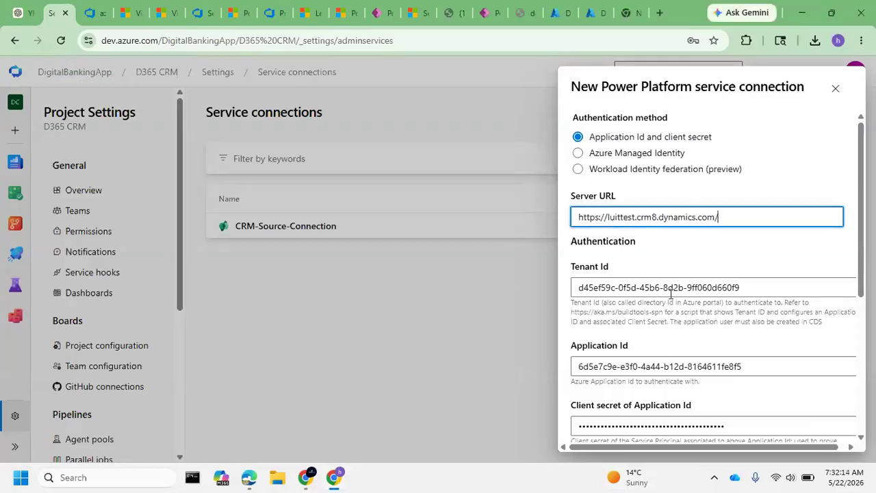
Step: Set the Service Connection Name to CRM-Target-Connection
{"action": "scroll", "coordinate": [689, 301], "scroll_direction": "down", "scroll_amount": 2}
{"action": "scroll", "coordinate": [691, 305], "scroll_direction": "down", "scroll_amount": 2}
{"action": "left_click", "coordinate": [629, 328]}
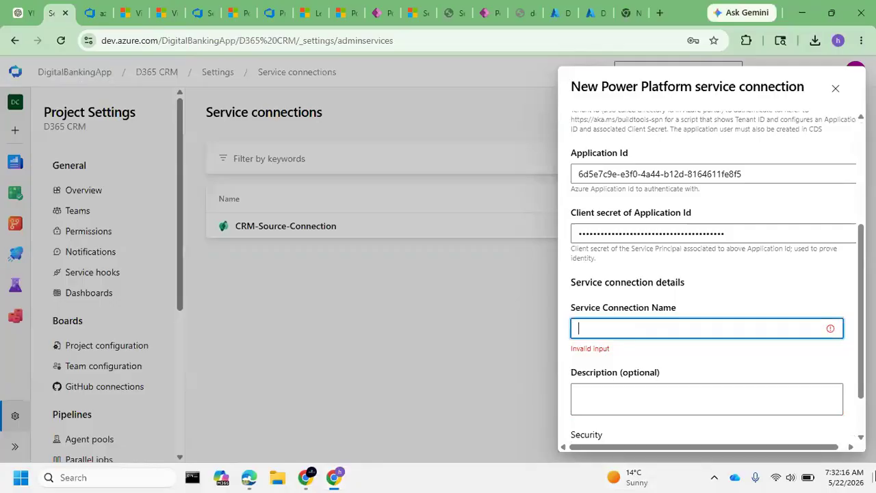
{"action": "left_click", "coordinate": [24, 12]}
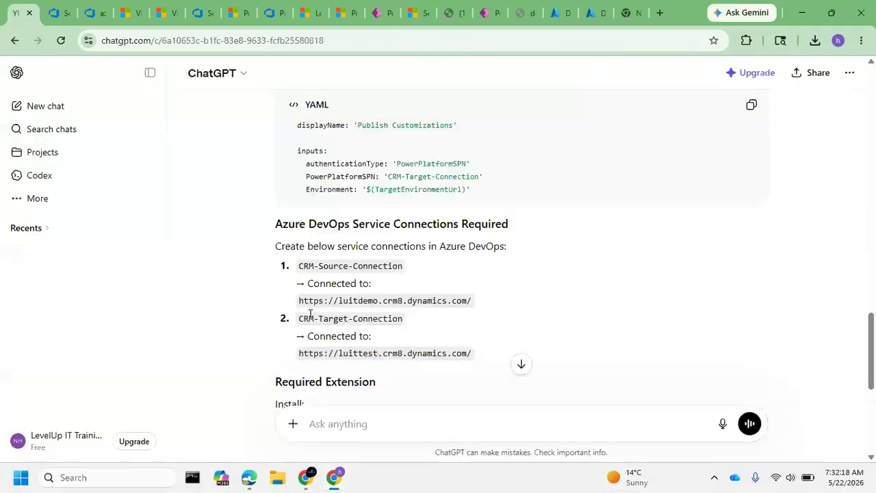
{"action": "left_click_drag", "start_coordinate": [302, 318], "coordinate": [403, 319]}
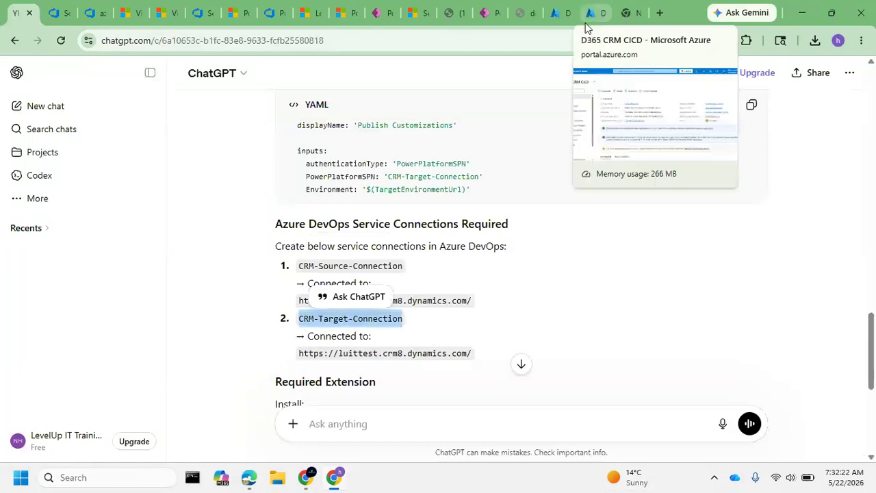
{"action": "left_click", "coordinate": [57, 12]}
{"action": "key", "text": "ctrl+v"}
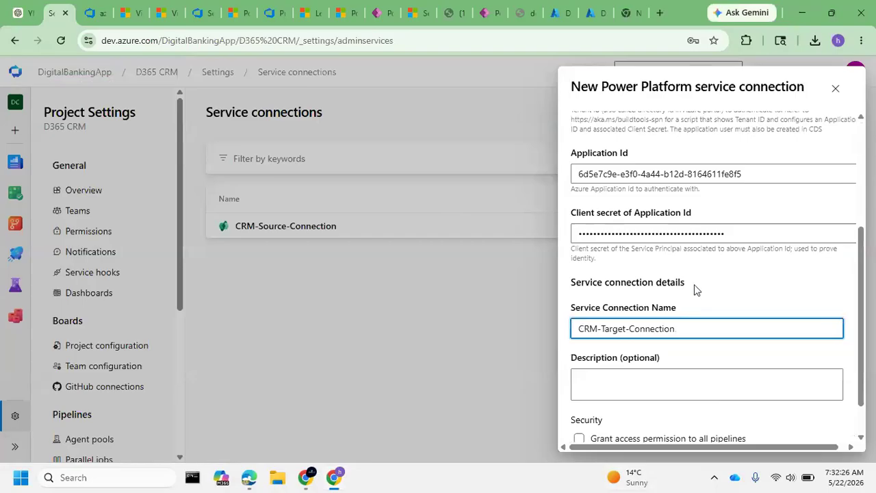
Step: Grant all pipelines access to CRM-Target-Connection, save it, dismiss the password prompt, and reopen azure-pipelines.yml
{"action": "scroll", "coordinate": [687, 226], "scroll_direction": "up", "scroll_amount": 3}
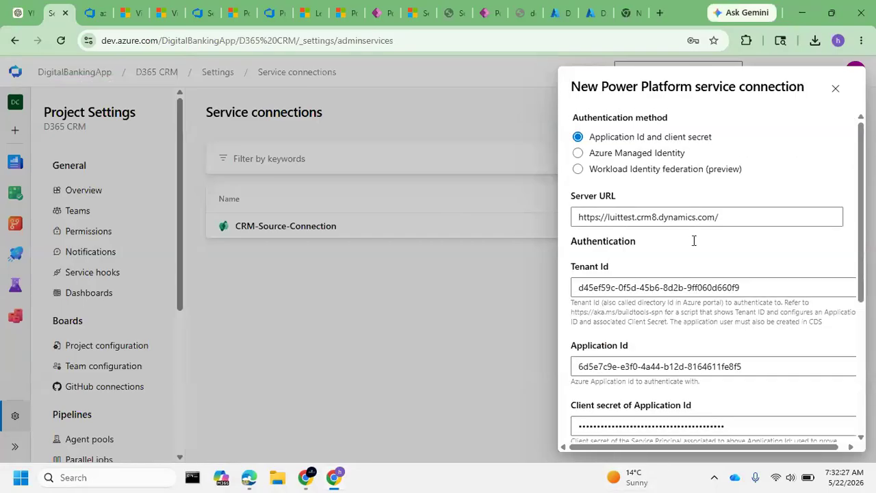
{"action": "scroll", "coordinate": [693, 240], "scroll_direction": "down", "scroll_amount": 5}
{"action": "left_click", "coordinate": [604, 393]}
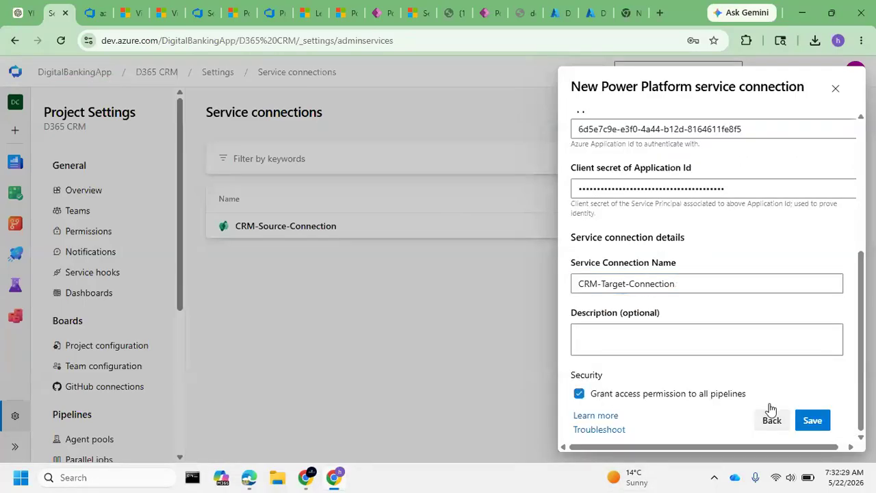
{"action": "left_click", "coordinate": [818, 420]}
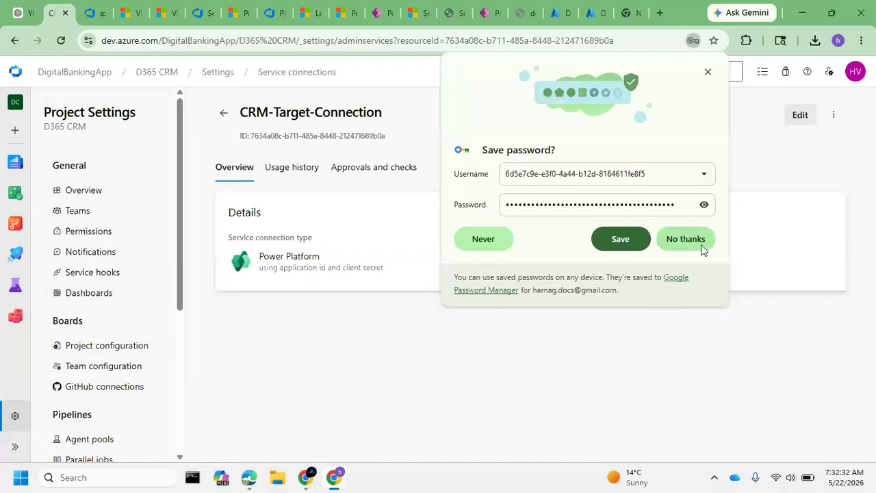
{"action": "left_click", "coordinate": [697, 241]}
{"action": "left_click", "coordinate": [223, 114]}
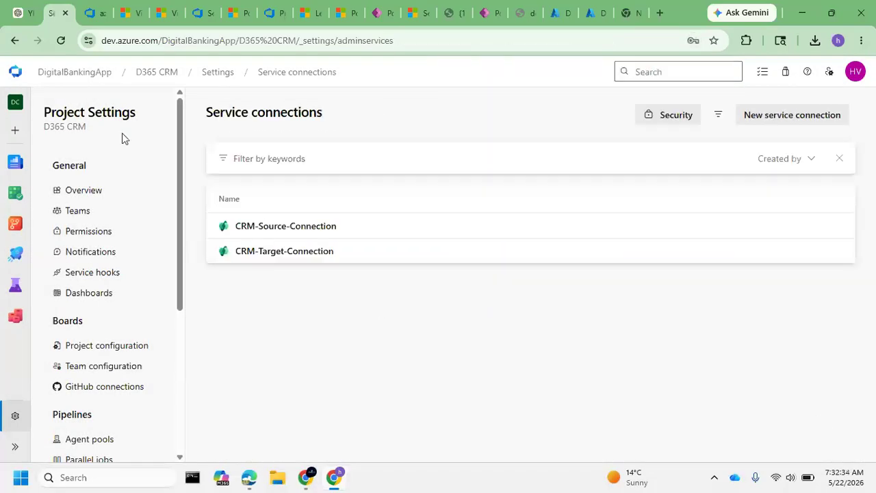
{"action": "left_click", "coordinate": [94, 19]}
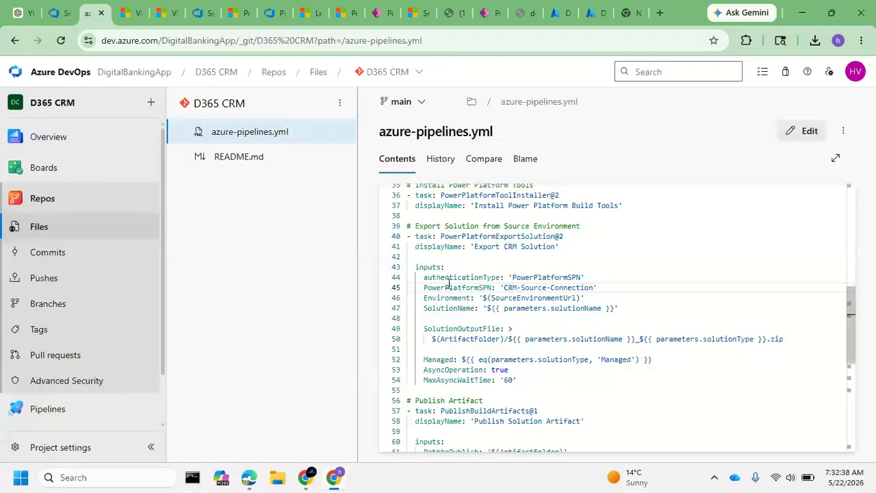
Step: Highlight the export authenticationType and import CRM-Target-Connection lines in azure-pipelines.yml, then view Power Apps solutions
{"action": "scroll", "coordinate": [490, 278], "scroll_direction": "down", "scroll_amount": 1}
{"action": "left_click_drag", "start_coordinate": [594, 245], "coordinate": [419, 245]}
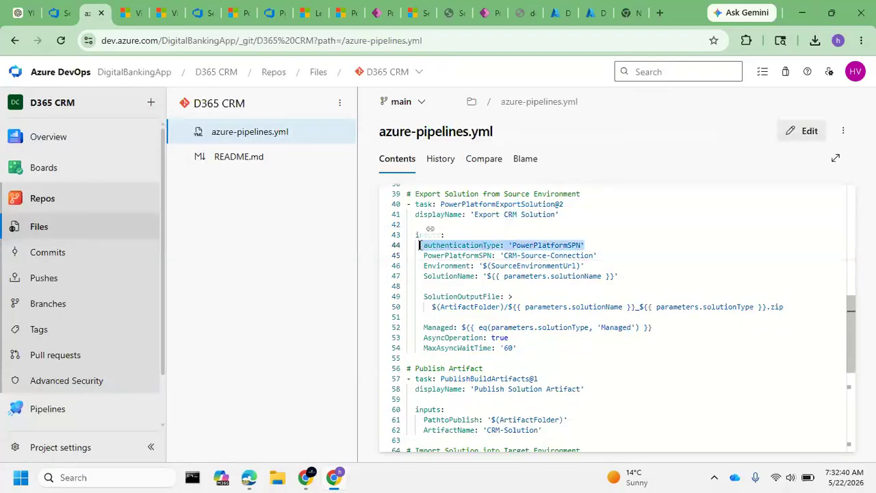
{"action": "scroll", "coordinate": [512, 344], "scroll_direction": "down", "scroll_amount": 1}
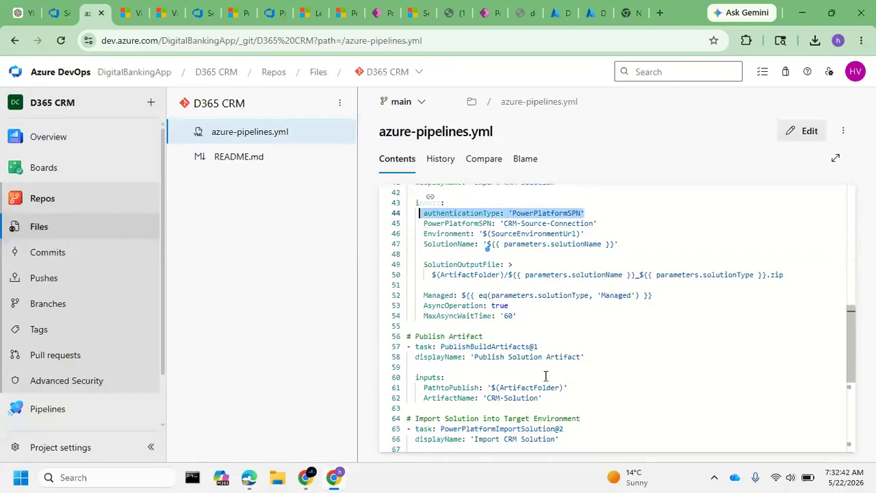
{"action": "scroll", "coordinate": [545, 376], "scroll_direction": "down", "scroll_amount": 2}
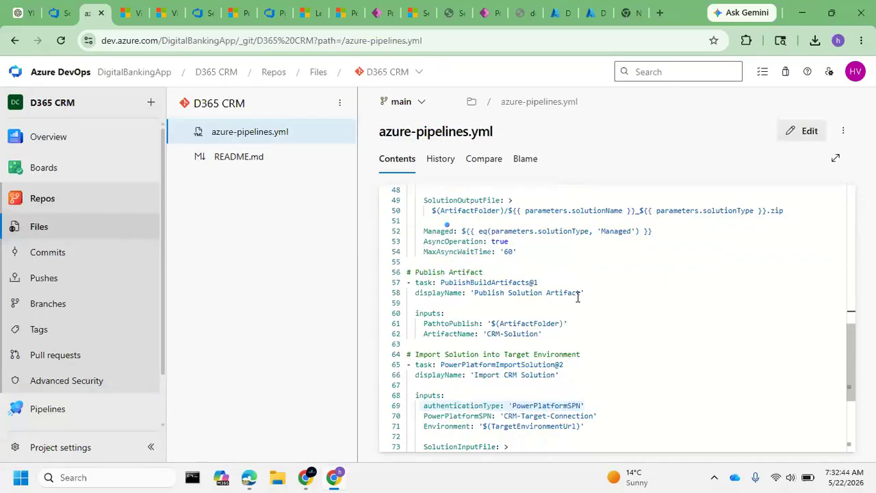
{"action": "scroll", "coordinate": [578, 297], "scroll_direction": "down", "scroll_amount": 1}
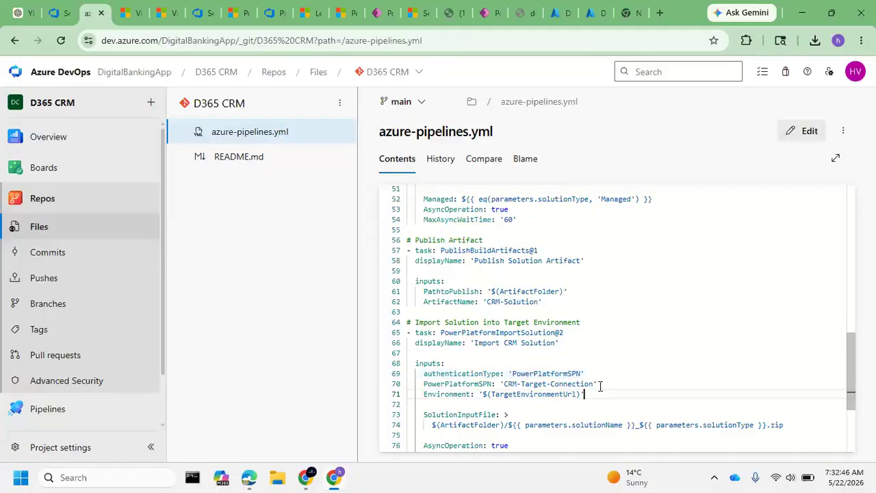
{"action": "left_click_drag", "start_coordinate": [597, 384], "coordinate": [419, 384]}
{"action": "scroll", "coordinate": [567, 356], "scroll_direction": "down", "scroll_amount": 5}
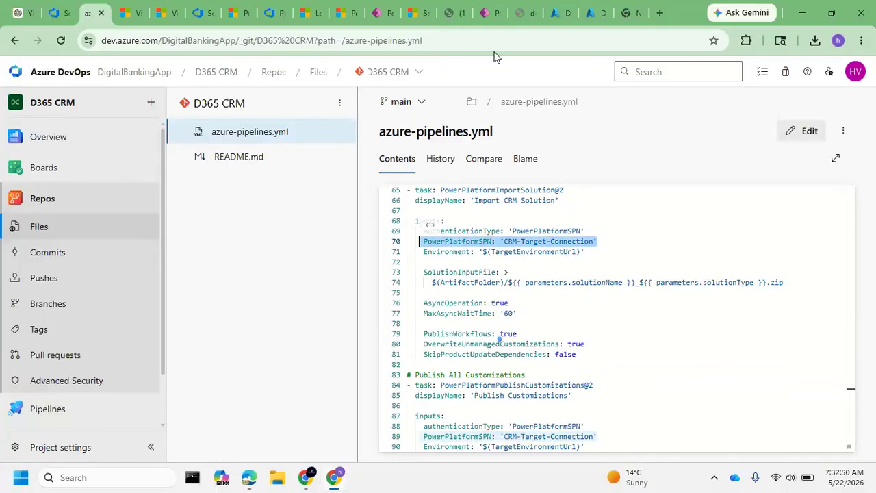
{"action": "left_click", "coordinate": [483, 13]}
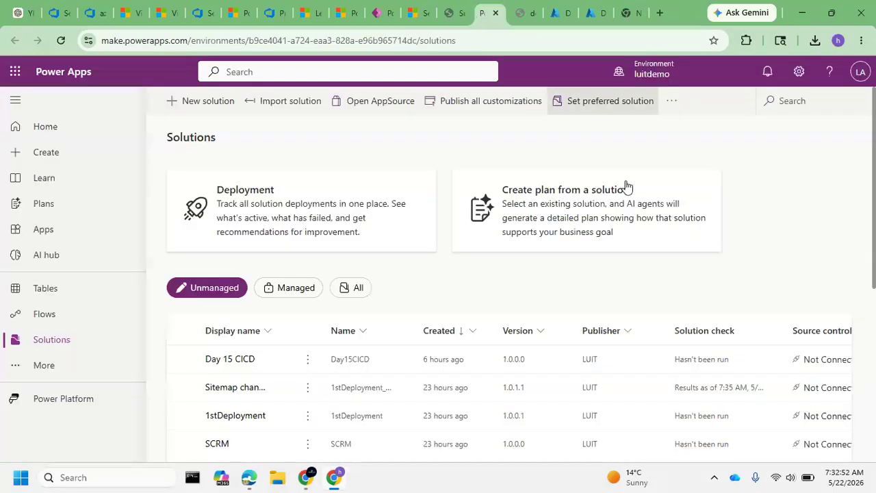
Step: Load admin.preview.powerplatform.microsoft.com in a new tab and sign in with the admin account
{"action": "left_click", "coordinate": [658, 13]}
{"action": "type", "text": "ad"}
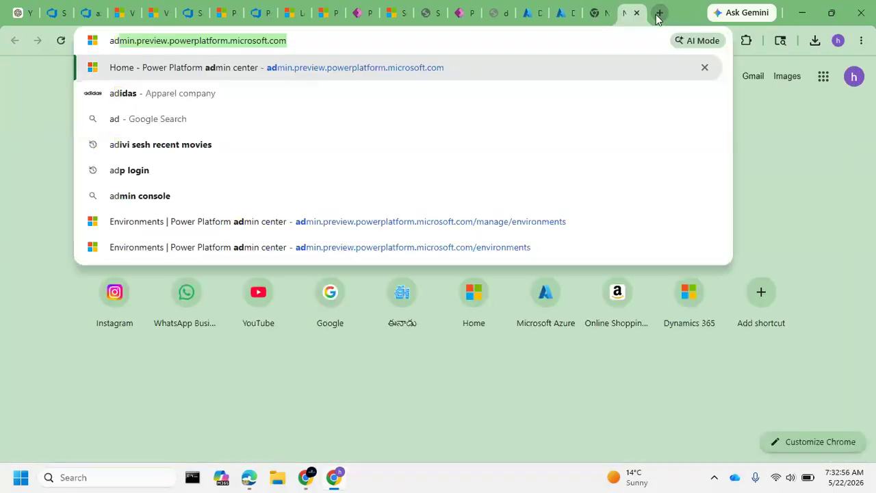
{"action": "key", "text": "Right"}
{"action": "key", "text": "Return"}
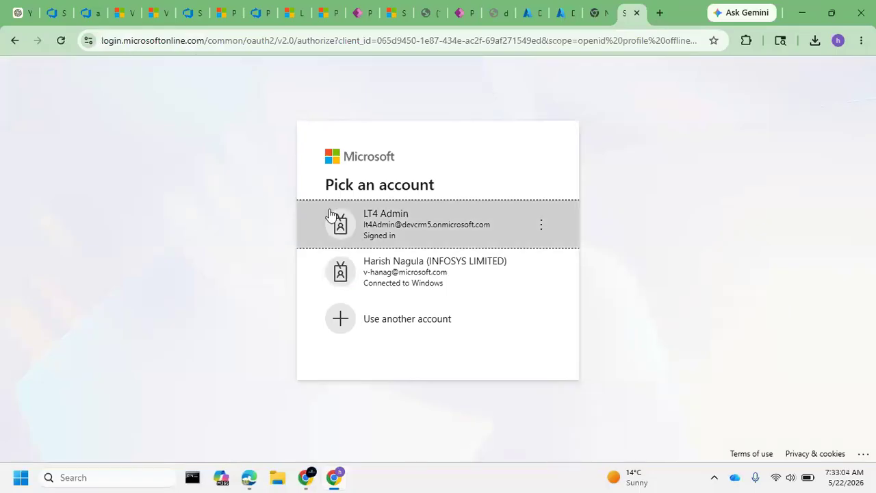
{"action": "left_click", "coordinate": [406, 224]}
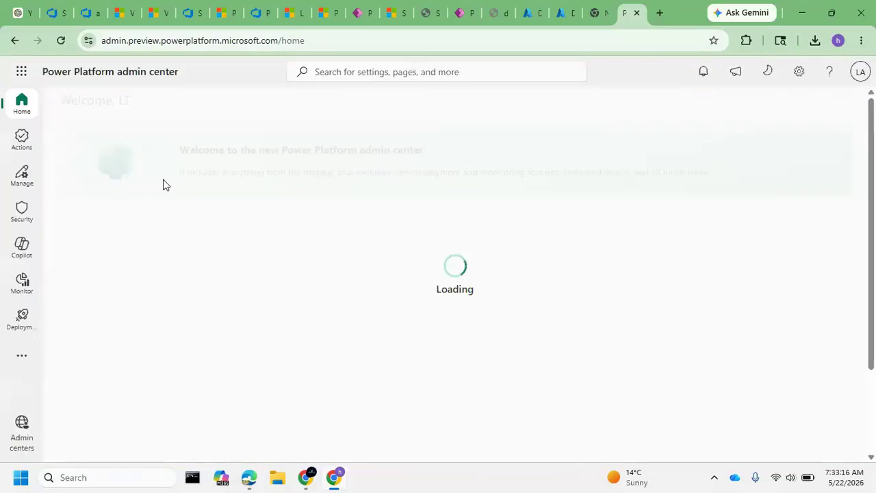
Step: Open the luitdemo environment from Environments and view all of its users
{"action": "left_click", "coordinate": [22, 177]}
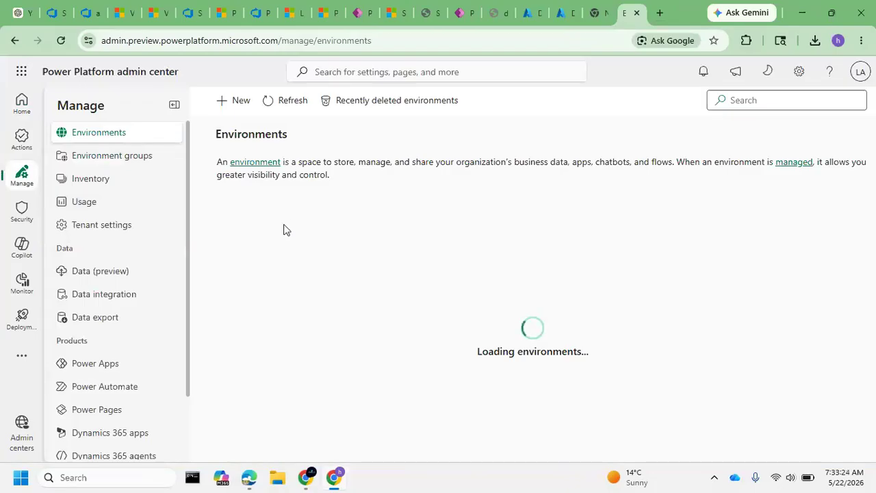
{"action": "left_click", "coordinate": [35, 429]}
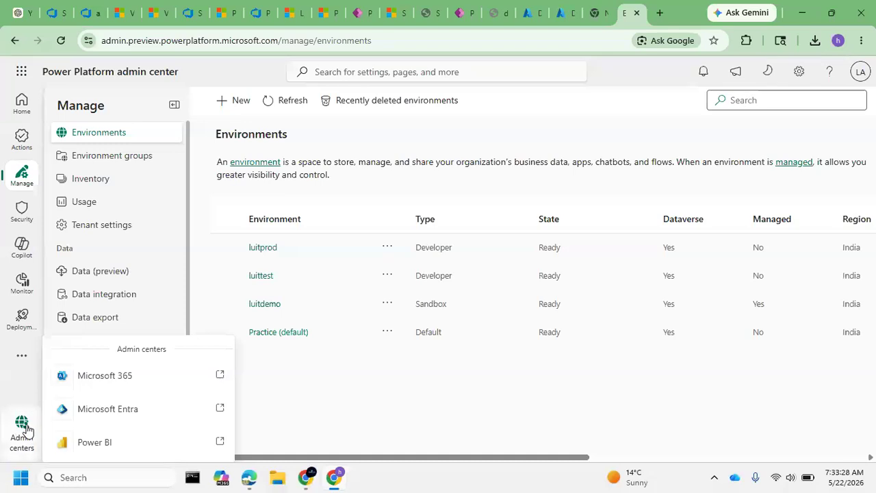
{"action": "left_click", "coordinate": [276, 309]}
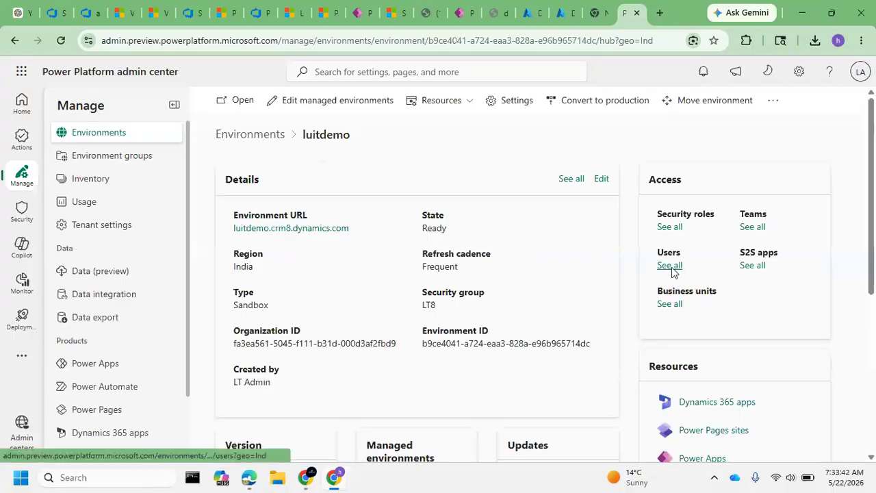
{"action": "left_click", "coordinate": [669, 266]}
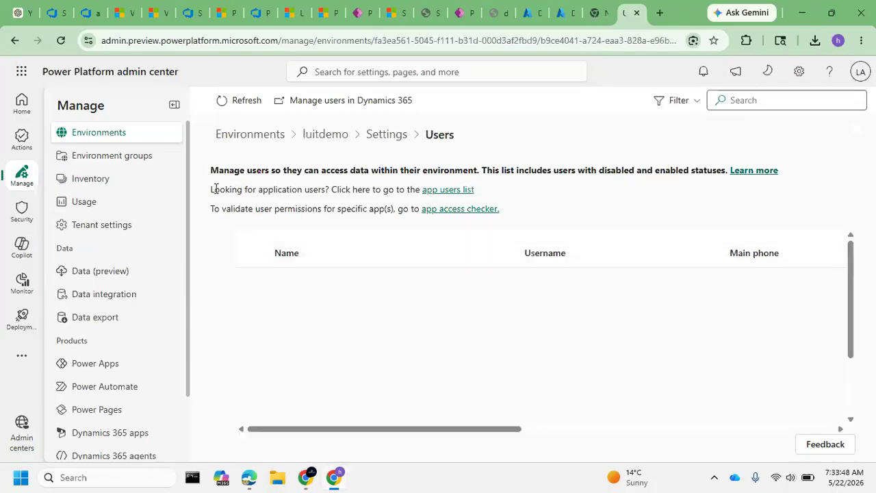
{"action": "left_click_drag", "start_coordinate": [212, 189], "coordinate": [338, 199]}
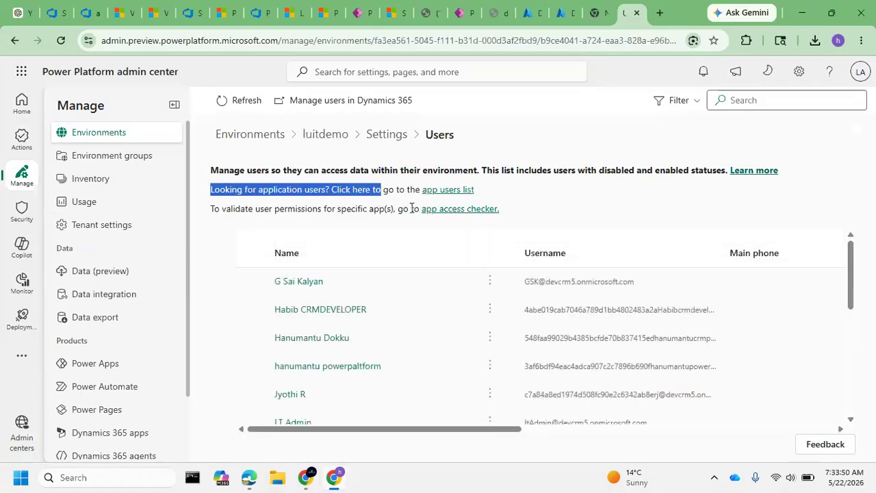
Step: Start a new luitdemo application user, copying the app name D365 CRM CICD from Azure
{"action": "left_click", "coordinate": [458, 189]}
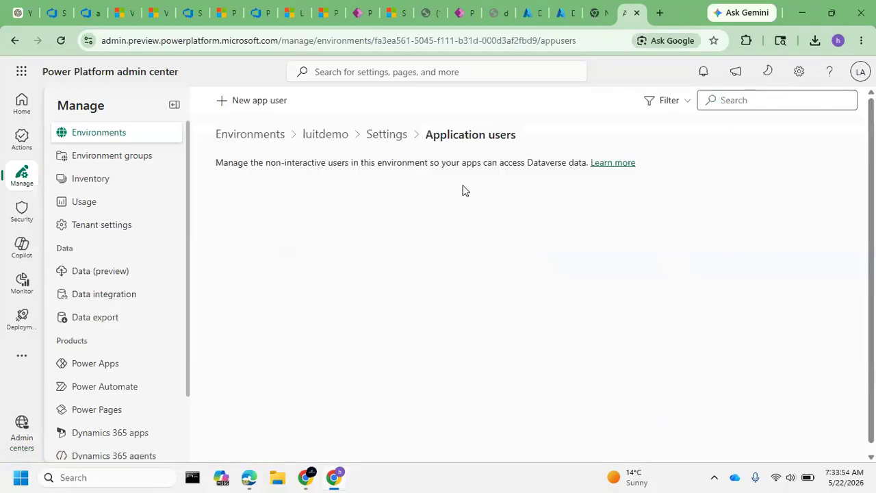
{"action": "left_click", "coordinate": [251, 109]}
{"action": "left_click", "coordinate": [622, 192]}
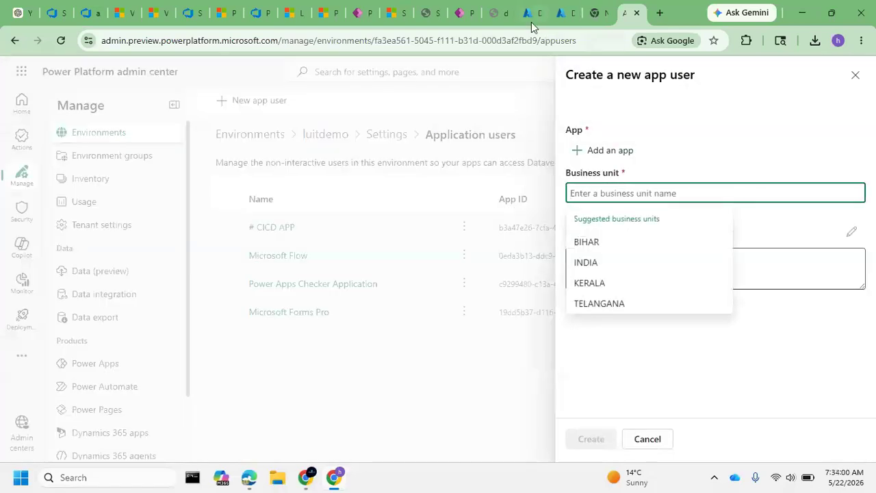
{"action": "left_click", "coordinate": [565, 15]}
{"action": "left_click_drag", "start_coordinate": [37, 115], "coordinate": [154, 119]}
{"action": "key", "text": "ctrl+c"}
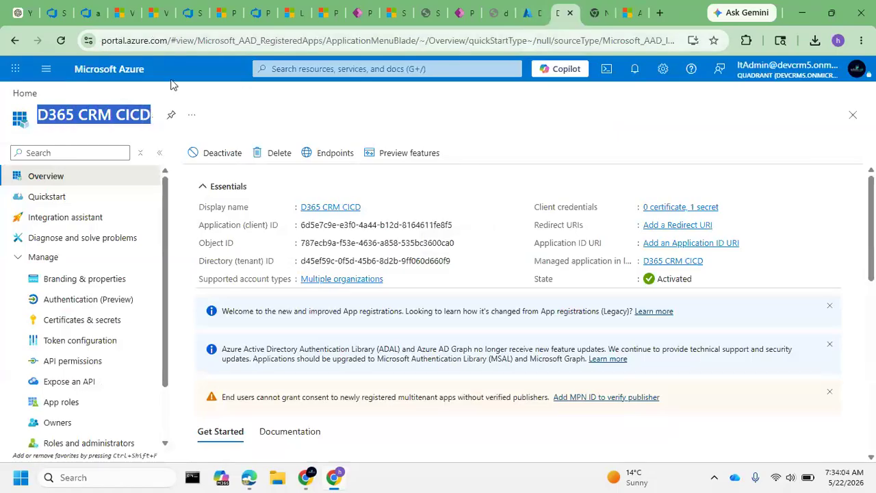
{"action": "left_click", "coordinate": [625, 13]}
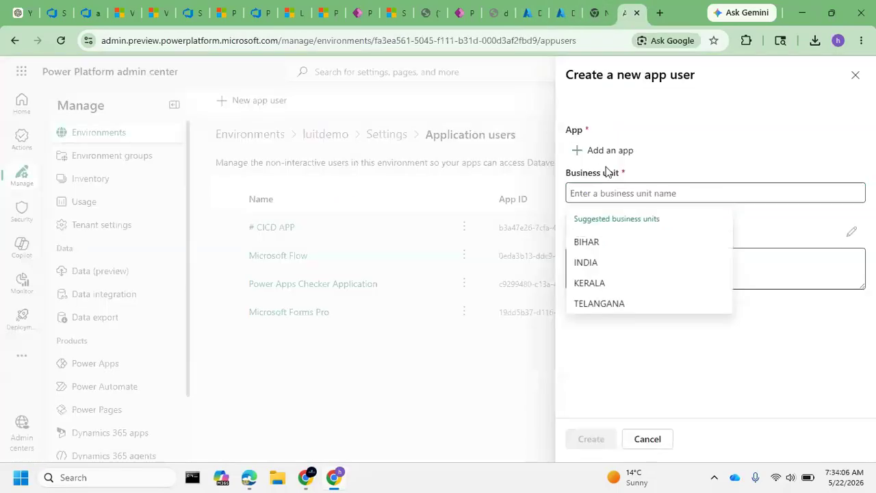
Step: Add the D365 CRM CICD app to the user and set the business unit to INDIA
{"action": "left_click", "coordinate": [591, 152]}
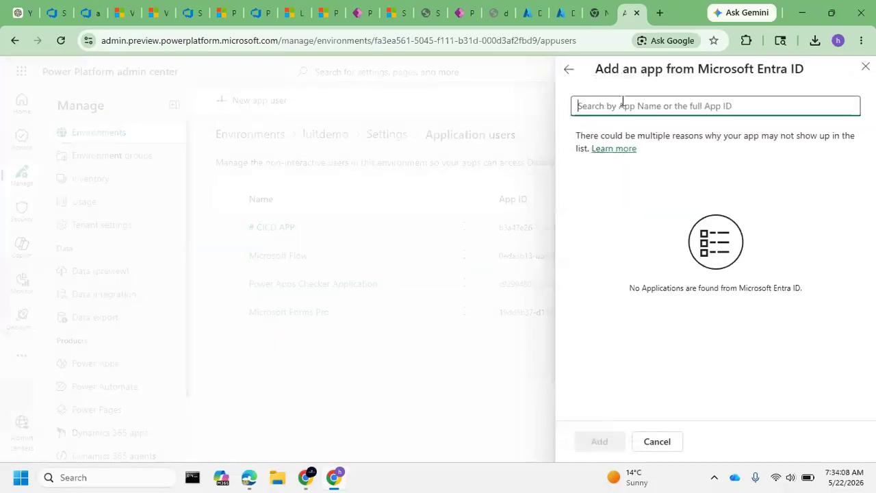
{"action": "key", "text": "ctrl+v"}
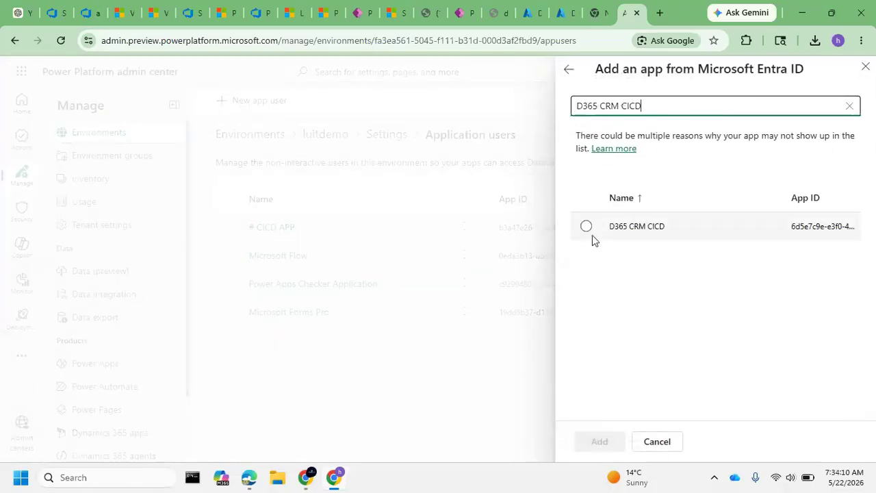
{"action": "left_click", "coordinate": [588, 236]}
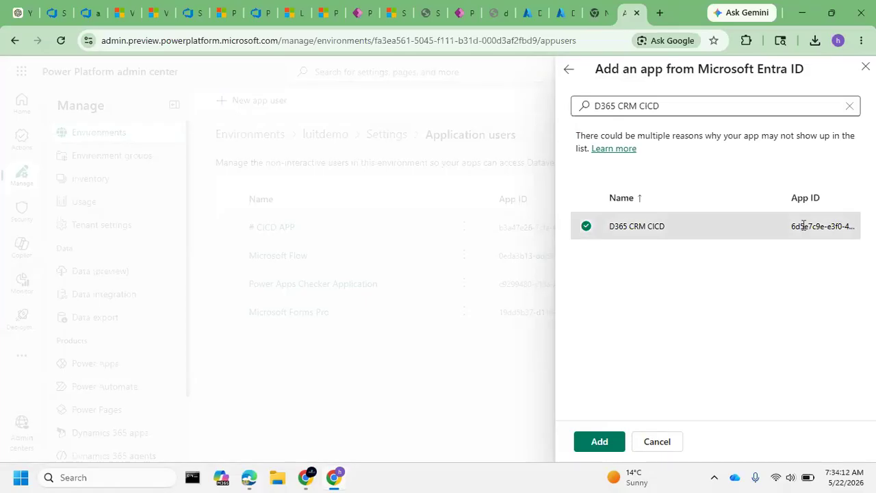
{"action": "left_click", "coordinate": [605, 440]}
{"action": "left_click", "coordinate": [604, 200]}
{"action": "left_click", "coordinate": [589, 264]}
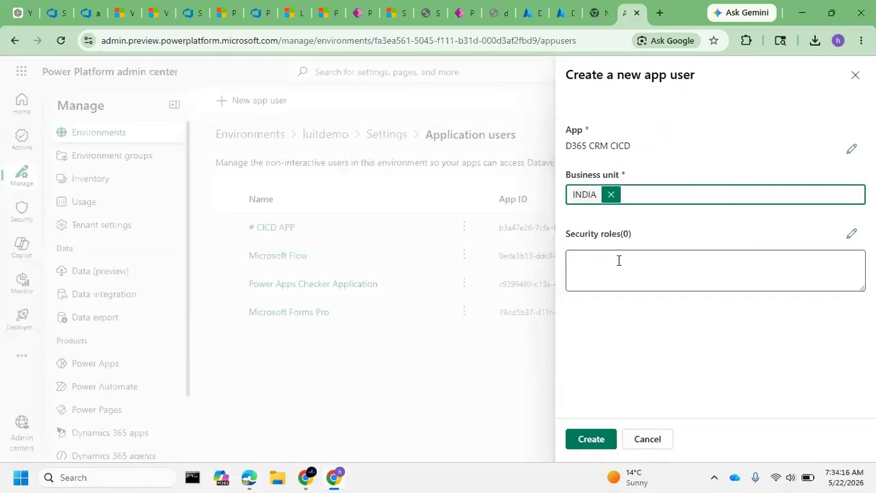
Step: Give the app user System Administrator and System Customizer roles, create it, and return to Environments
{"action": "left_click", "coordinate": [850, 233]}
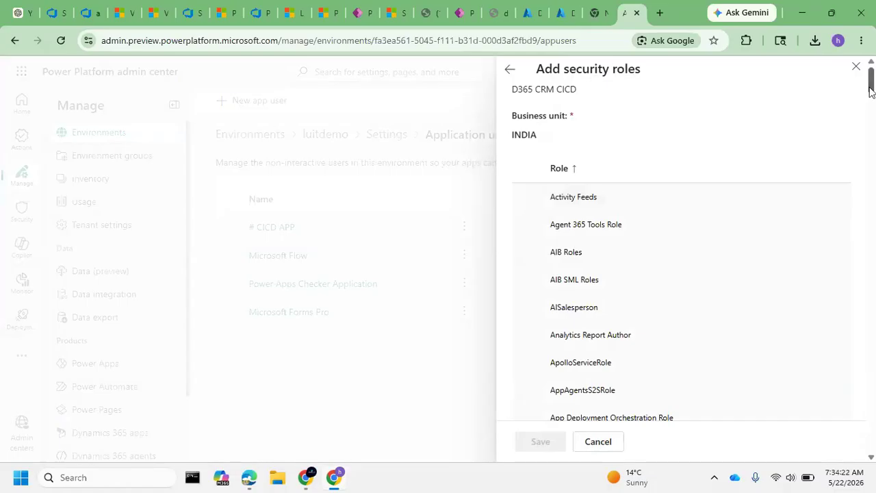
{"action": "left_click_drag", "start_coordinate": [869, 85], "coordinate": [870, 424]}
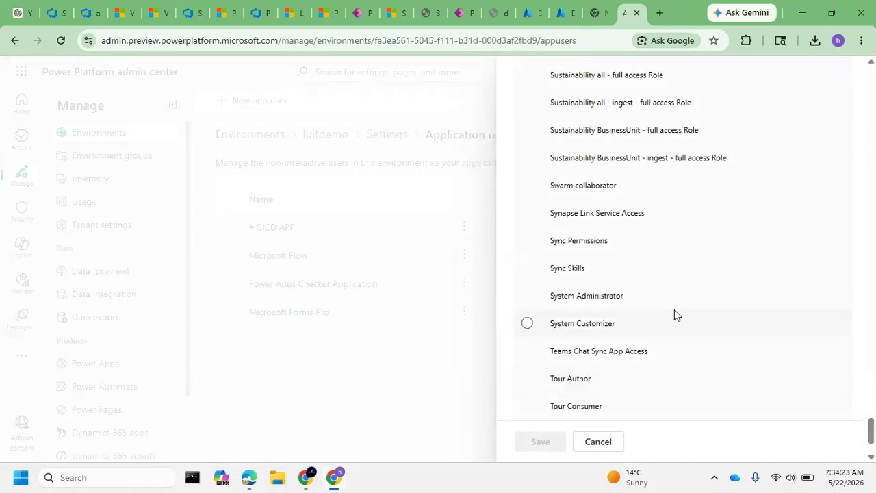
{"action": "left_click", "coordinate": [620, 301]}
{"action": "left_click", "coordinate": [618, 323]}
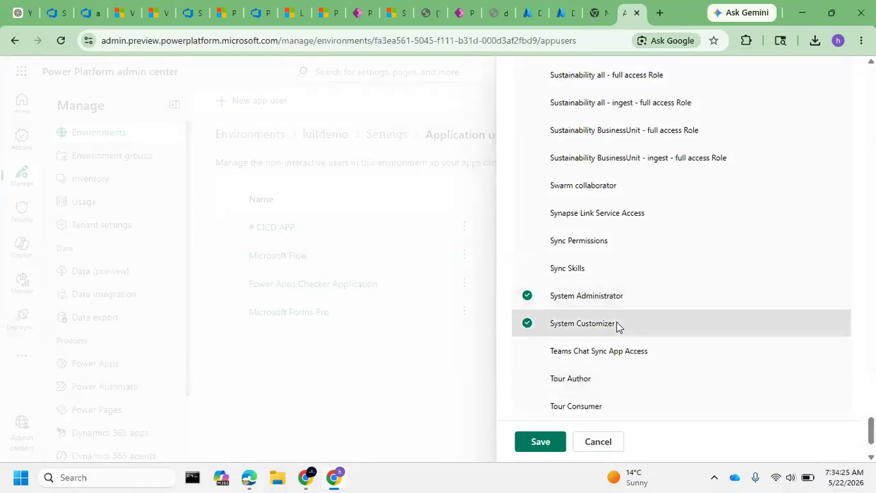
{"action": "left_click", "coordinate": [556, 444]}
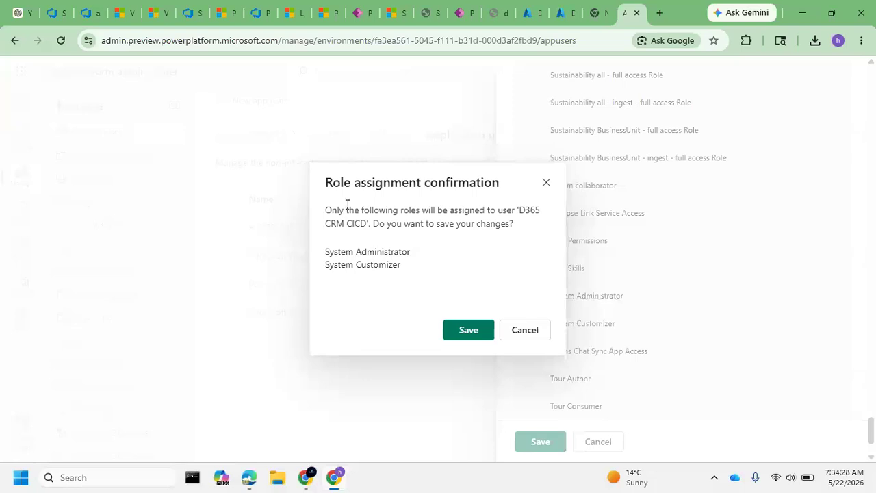
{"action": "triple_click", "coordinate": [363, 277]}
{"action": "left_click", "coordinate": [472, 335]}
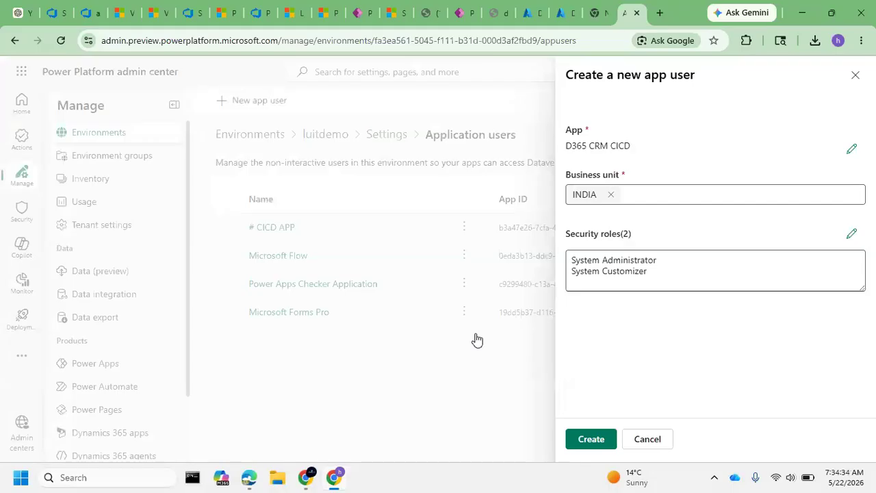
{"action": "left_click", "coordinate": [591, 441]}
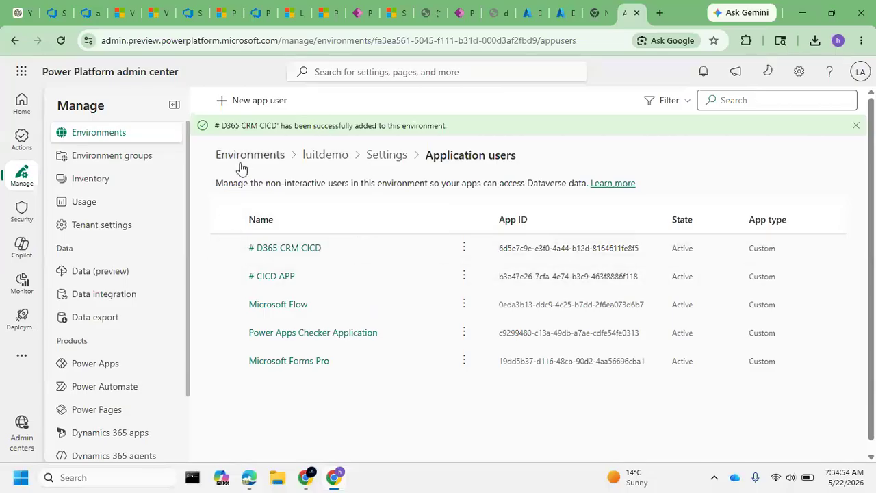
{"action": "left_click", "coordinate": [264, 157]}
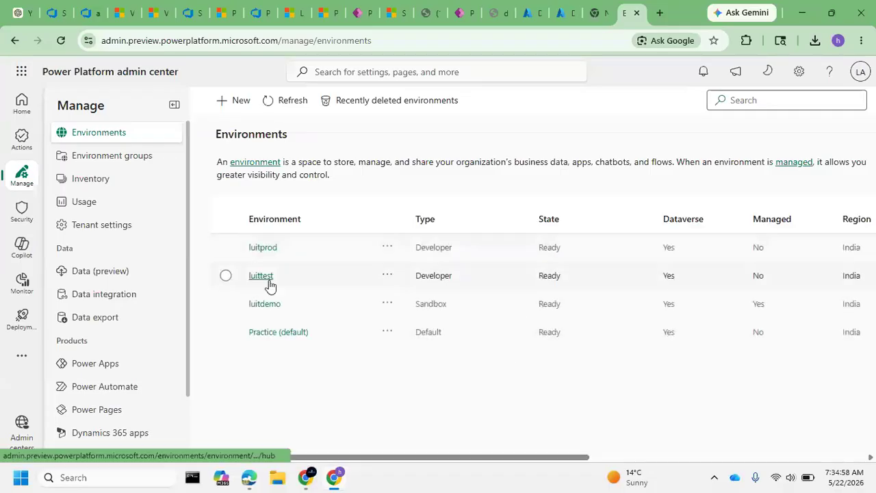
Step: In luittest's application users list, start a new app user for the D365 CRM CICD app
{"action": "left_click", "coordinate": [268, 277]}
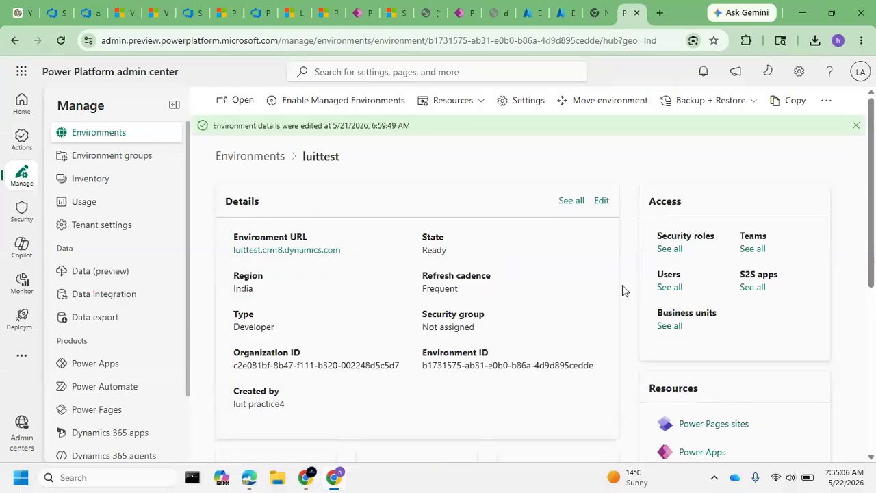
{"action": "left_click", "coordinate": [668, 286]}
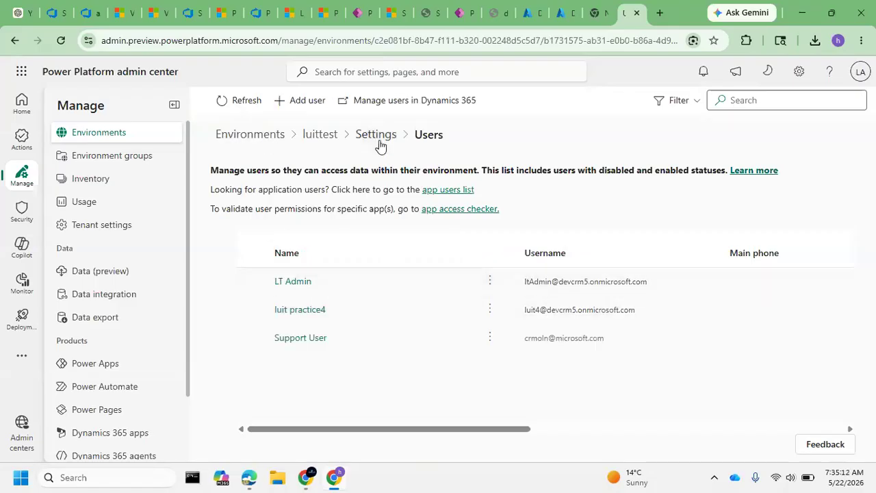
{"action": "left_click", "coordinate": [453, 192]}
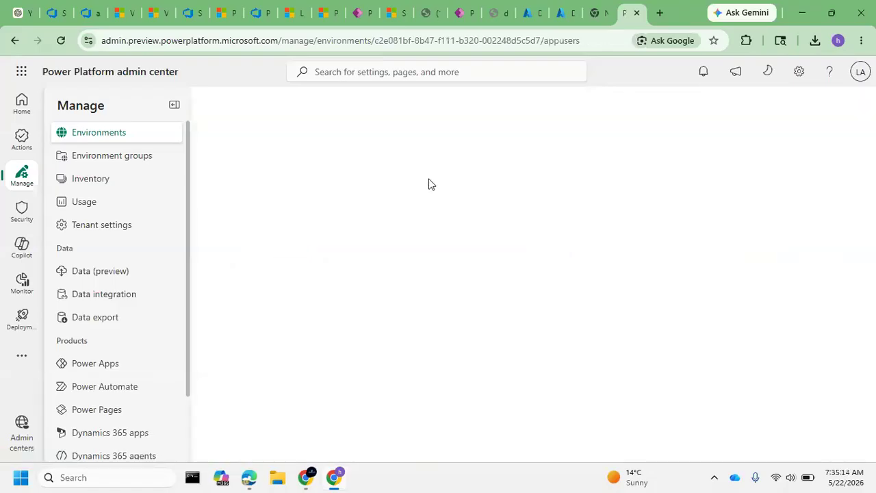
{"action": "left_click", "coordinate": [267, 109]}
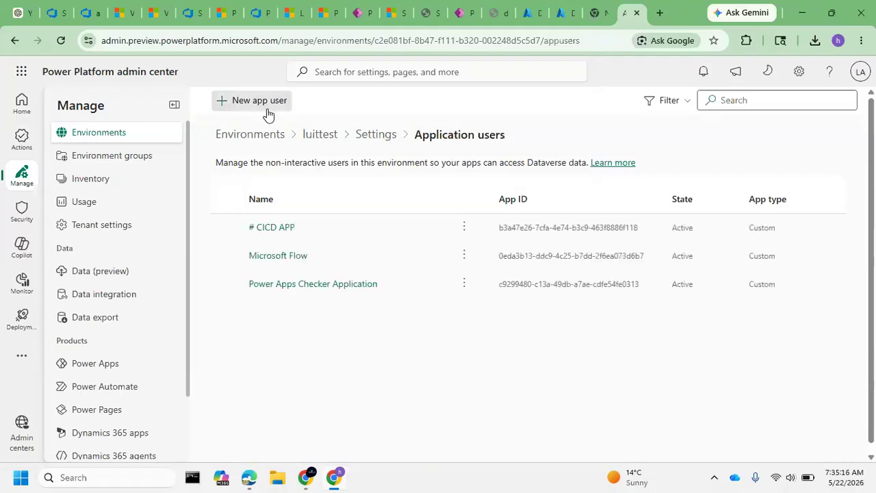
{"action": "left_click", "coordinate": [617, 152]}
{"action": "type", "text": "d36"}
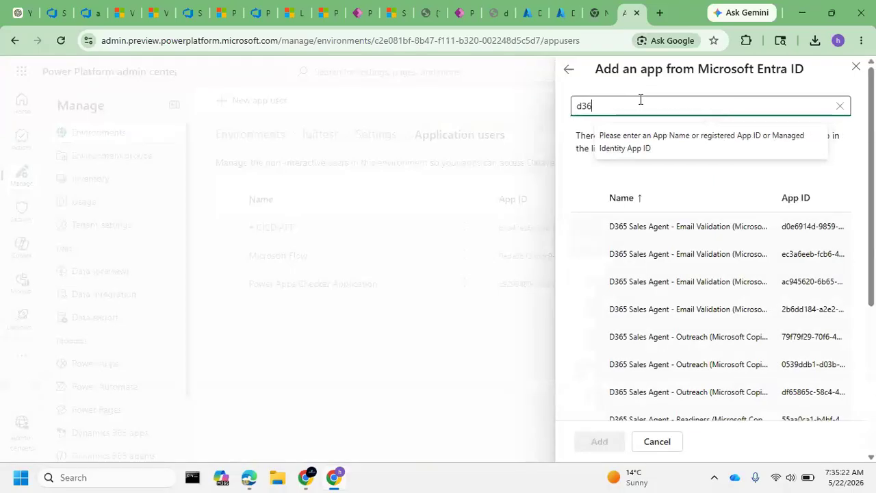
{"action": "type", "text": "5 c"}
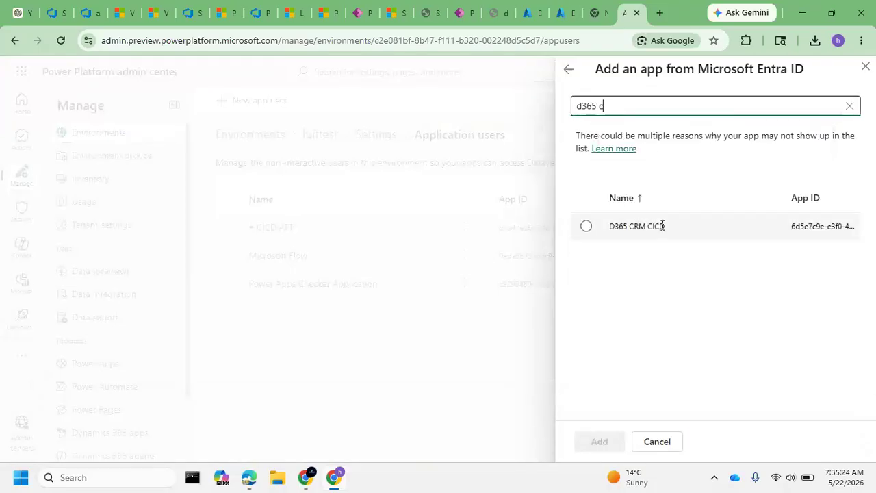
{"action": "left_click", "coordinate": [662, 225]}
{"action": "left_click", "coordinate": [610, 441]}
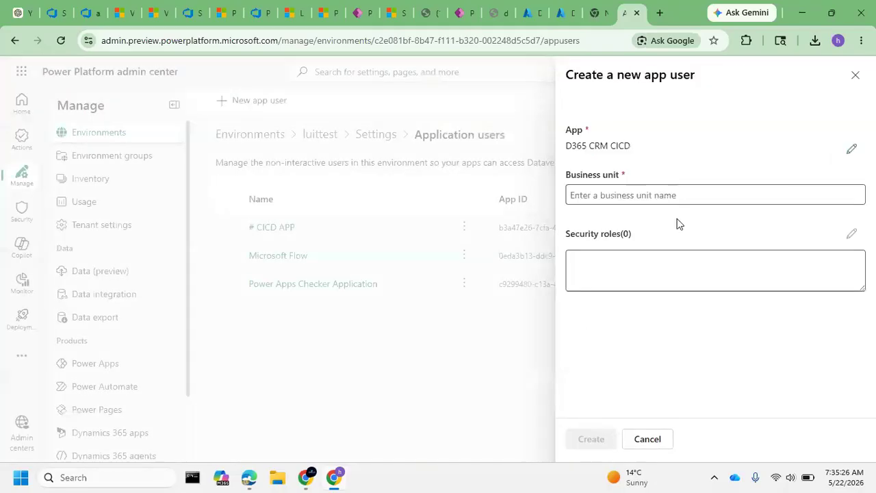
{"action": "left_click", "coordinate": [847, 155]}
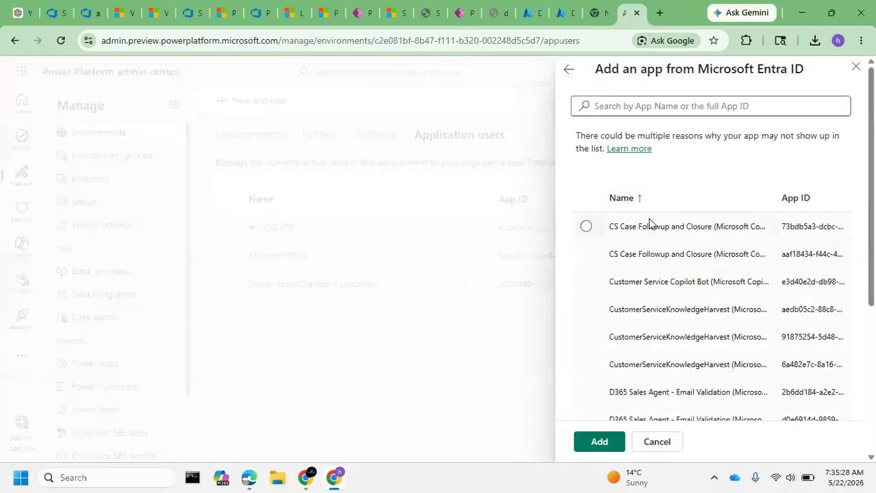
{"action": "left_click", "coordinate": [571, 71]}
Step: Set business unit orgb46fe2af, assign System Administrator and System Customizer, and create the app user
{"action": "left_click", "coordinate": [639, 196]}
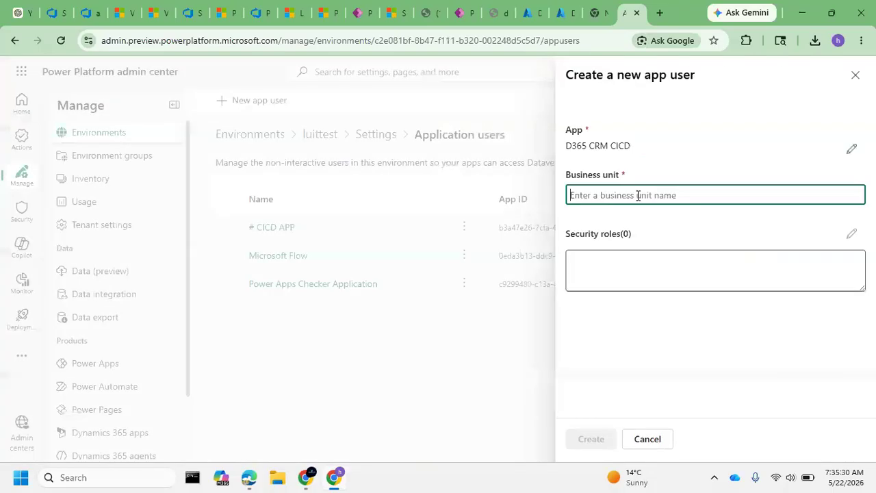
{"action": "left_click", "coordinate": [622, 244]}
{"action": "left_click", "coordinate": [642, 269]}
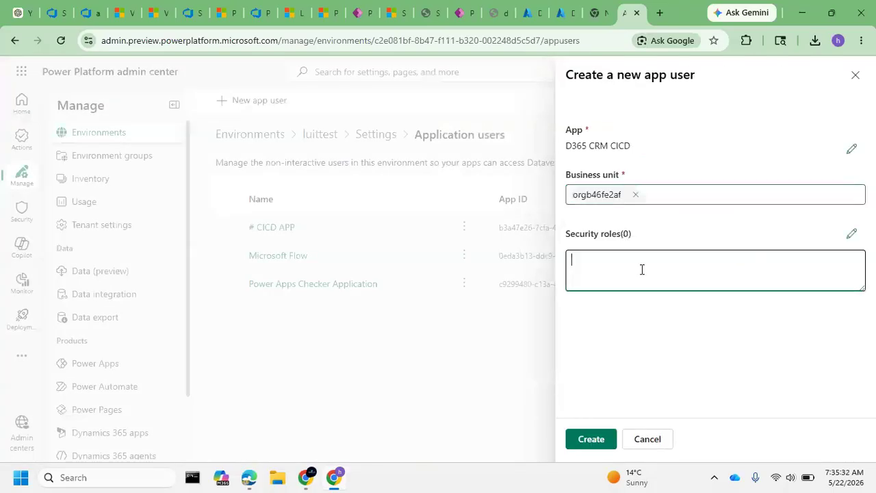
{"action": "left_click", "coordinate": [850, 234]}
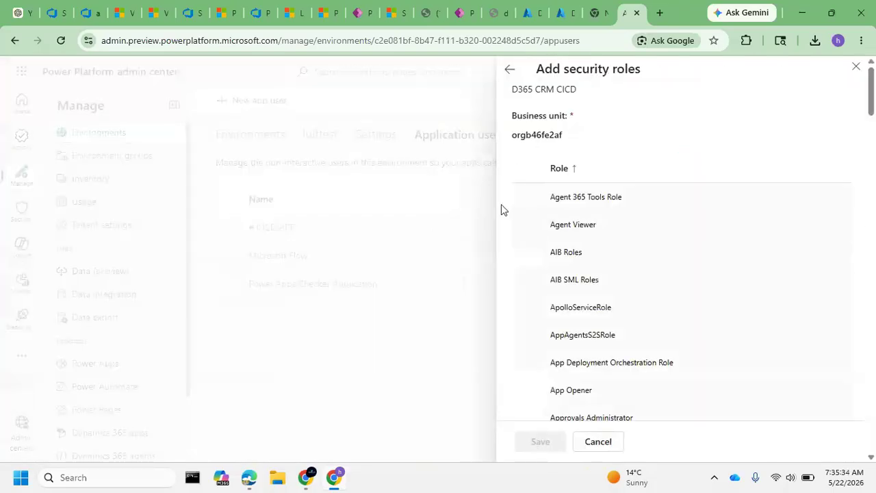
{"action": "scroll", "coordinate": [866, 158], "scroll_direction": "down", "scroll_amount": 15}
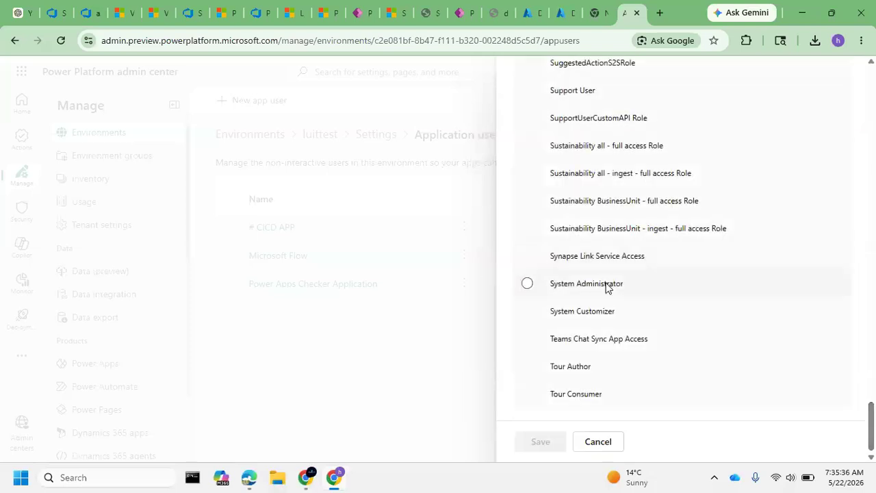
{"action": "left_click", "coordinate": [606, 287]}
{"action": "left_click", "coordinate": [597, 312]}
{"action": "left_click", "coordinate": [554, 443]}
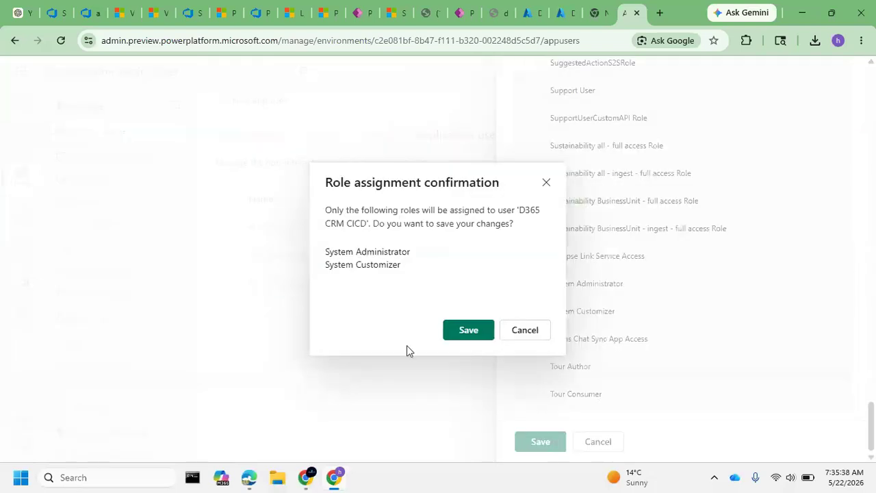
{"action": "left_click", "coordinate": [467, 335]}
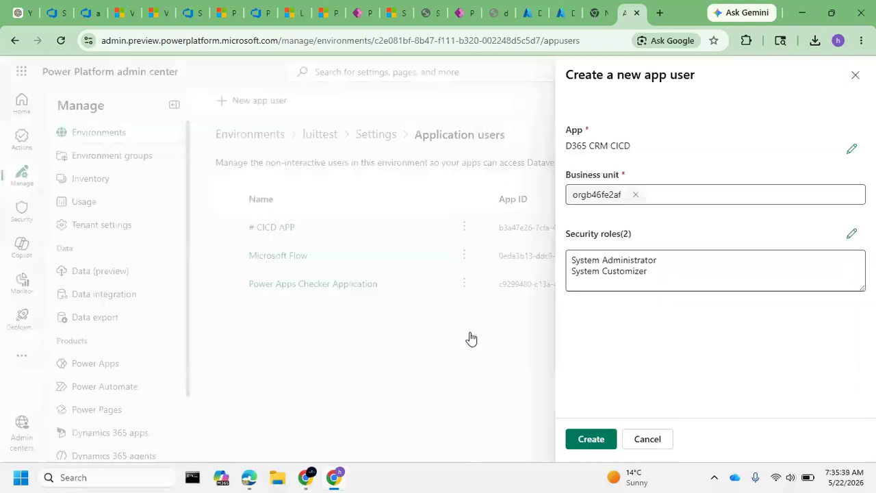
{"action": "left_click", "coordinate": [593, 439]}
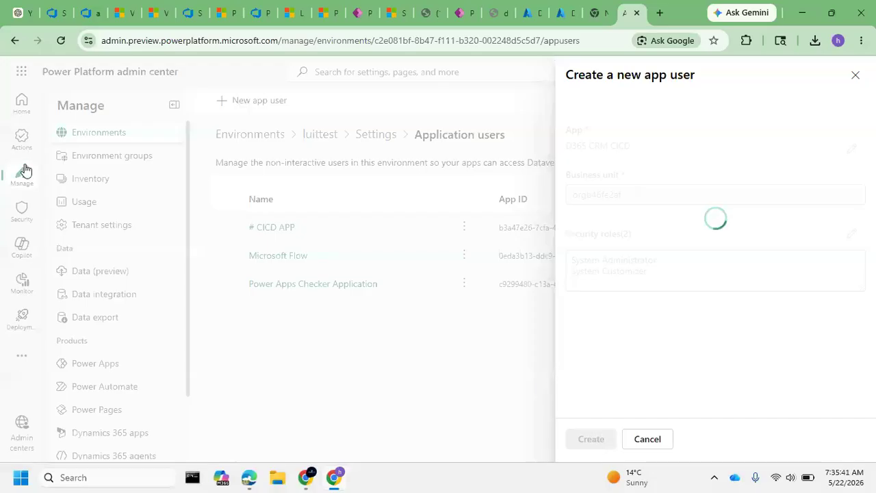
{"action": "left_click", "coordinate": [53, 13]}
{"action": "left_click", "coordinate": [27, 12]}
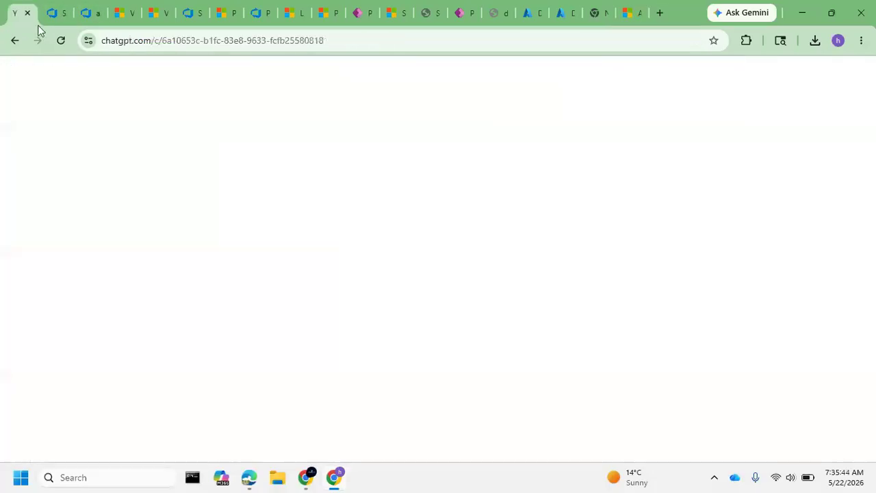
Step: Review the export part of azure-pipelines.yml: the CRM-Source-Connection line and the line 50 output path
{"action": "scroll", "coordinate": [289, 210], "scroll_direction": "up", "scroll_amount": 3}
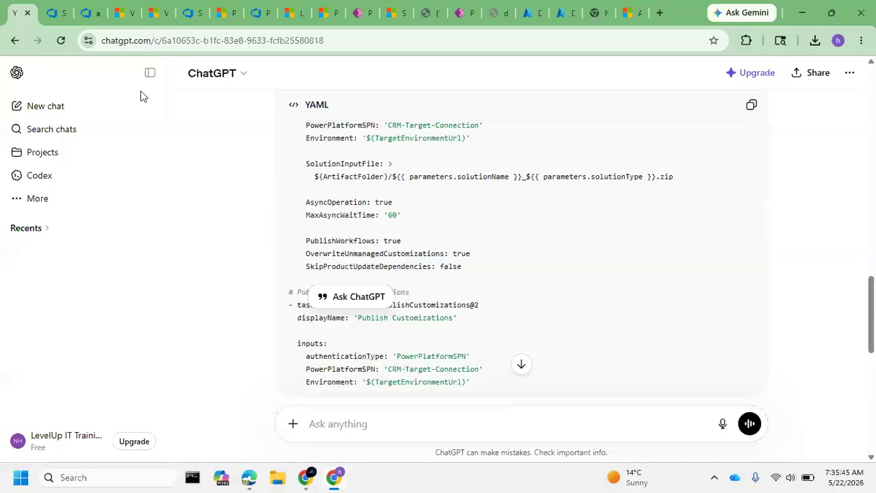
{"action": "left_click", "coordinate": [91, 13]}
{"action": "scroll", "coordinate": [554, 260], "scroll_direction": "up", "scroll_amount": 5}
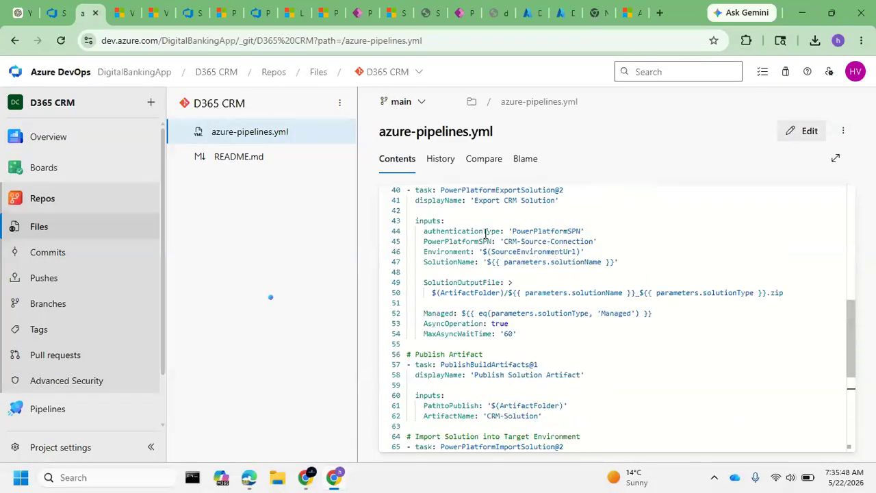
{"action": "scroll", "coordinate": [513, 253], "scroll_direction": "up", "scroll_amount": 2}
{"action": "scroll", "coordinate": [566, 252], "scroll_direction": "up", "scroll_amount": 3}
{"action": "left_click_drag", "start_coordinate": [475, 250], "coordinate": [401, 212]}
{"action": "left_click", "coordinate": [491, 261]}
{"action": "scroll", "coordinate": [490, 274], "scroll_direction": "down", "scroll_amount": 1}
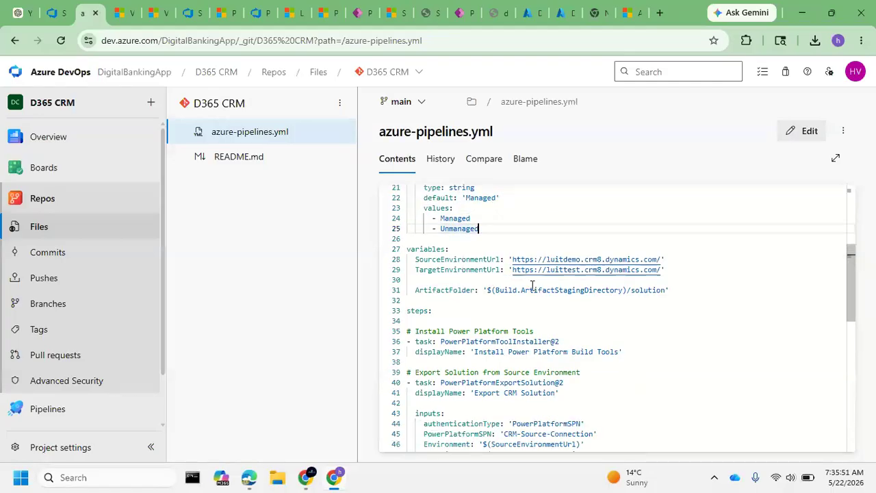
{"action": "left_click_drag", "start_coordinate": [681, 273], "coordinate": [407, 258]}
{"action": "scroll", "coordinate": [485, 303], "scroll_direction": "down", "scroll_amount": 2}
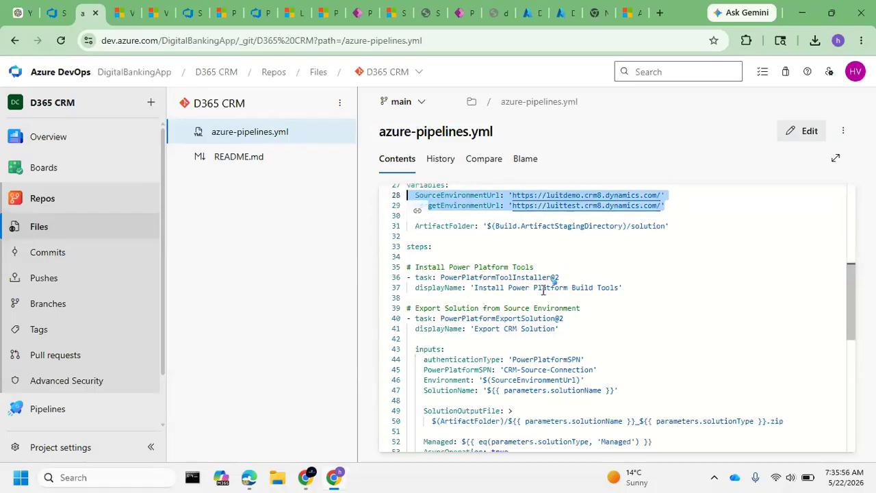
{"action": "left_click_drag", "start_coordinate": [633, 289], "coordinate": [375, 279]}
{"action": "scroll", "coordinate": [448, 277], "scroll_direction": "down", "scroll_amount": 2}
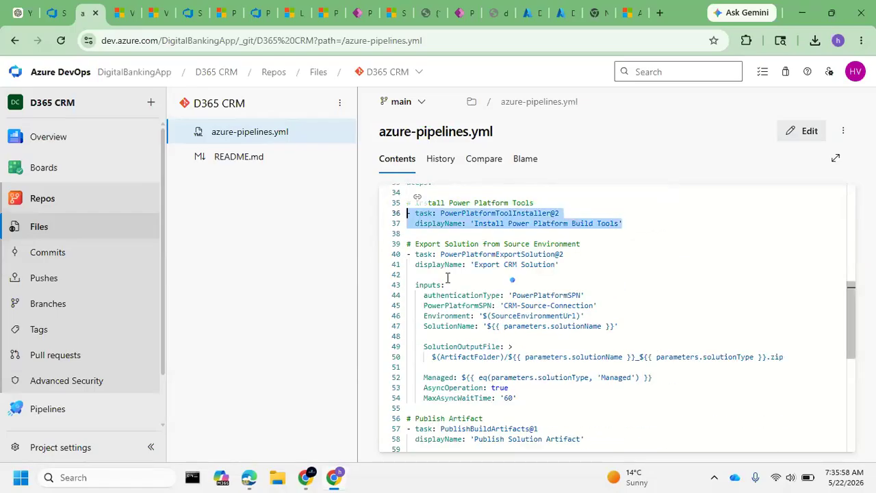
{"action": "left_click_drag", "start_coordinate": [423, 309], "coordinate": [629, 309]}
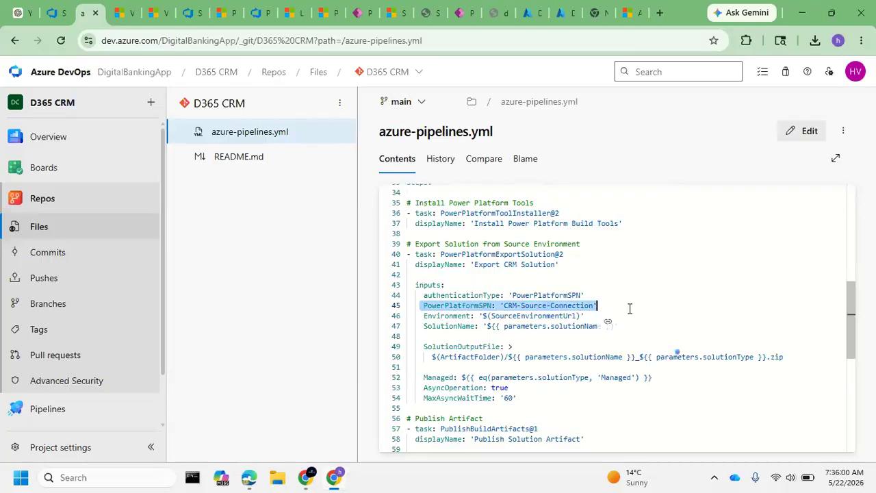
{"action": "scroll", "coordinate": [634, 307], "scroll_direction": "down", "scroll_amount": 1}
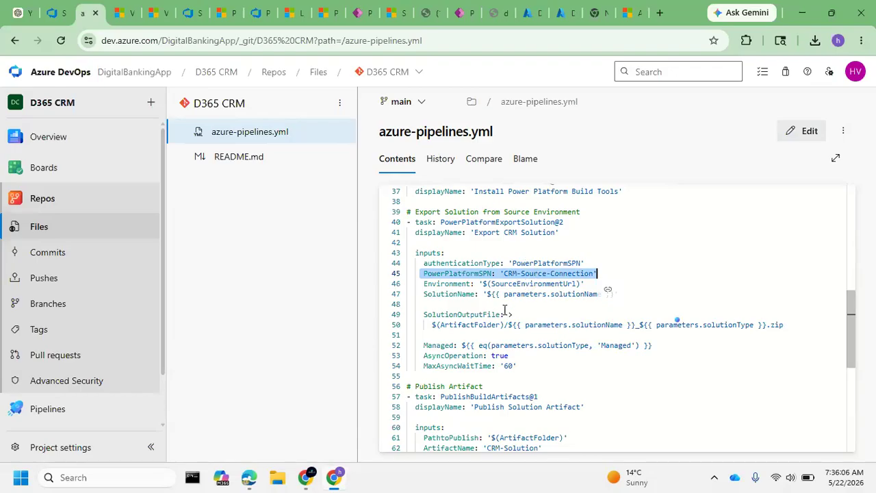
{"action": "left_click_drag", "start_coordinate": [433, 326], "coordinate": [602, 333]}
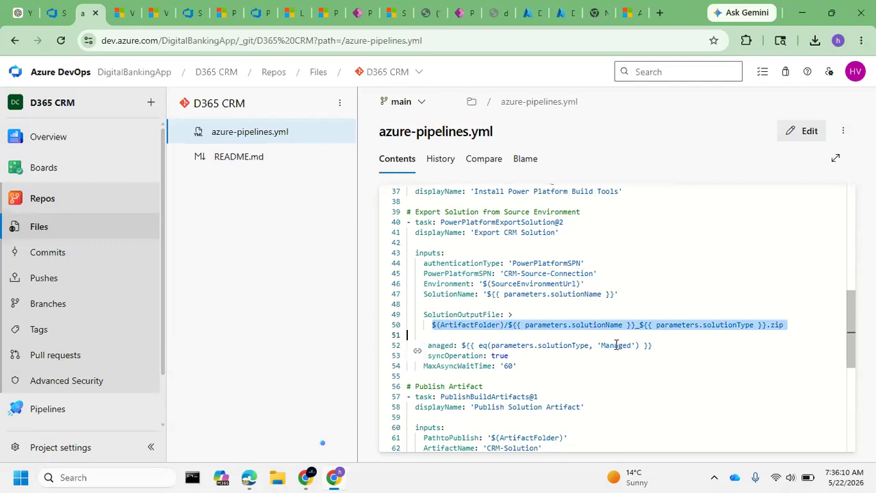
{"action": "scroll", "coordinate": [541, 334], "scroll_direction": "down", "scroll_amount": 1}
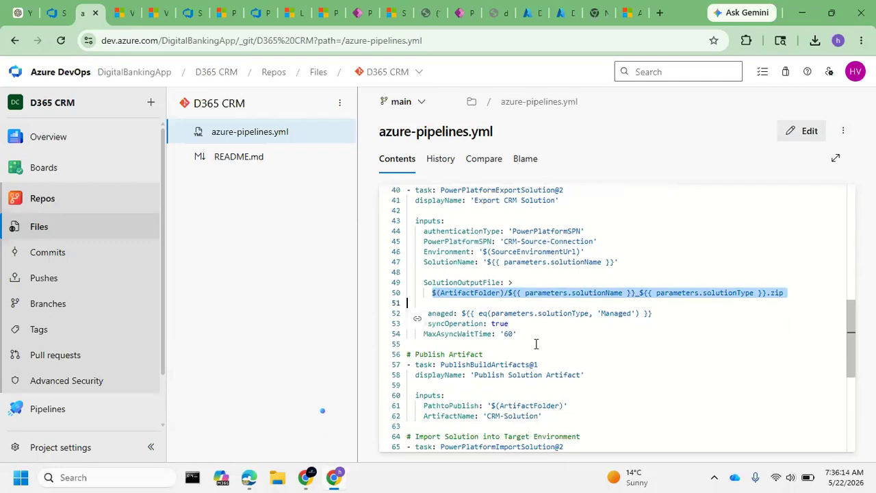
{"action": "left_click", "coordinate": [521, 323]}
Step: Review the Publish Artifact and import steps (auth type, input path, PublishWorkflows), then go to Pipelines
{"action": "scroll", "coordinate": [513, 322], "scroll_direction": "down", "scroll_amount": 2}
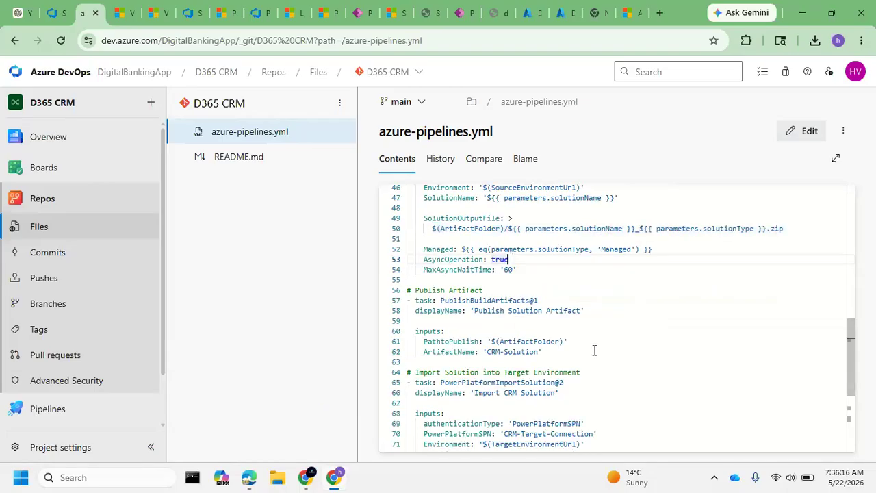
{"action": "left_click_drag", "start_coordinate": [542, 352], "coordinate": [411, 290]}
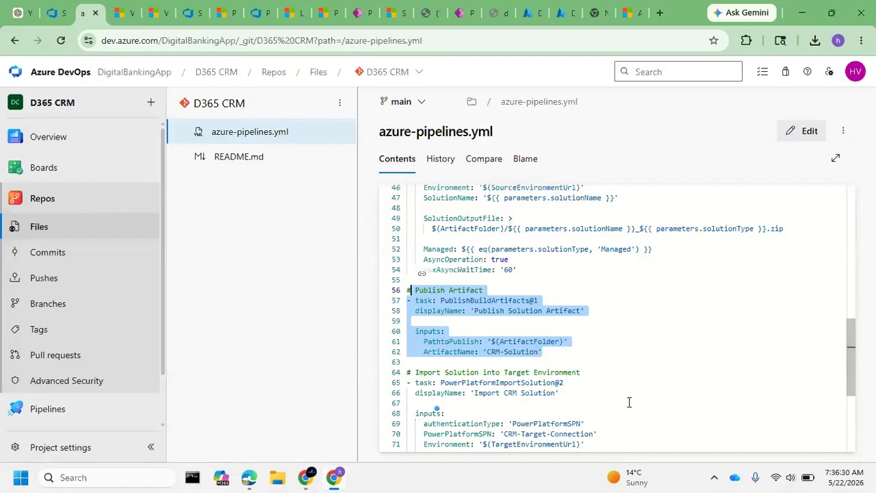
{"action": "scroll", "coordinate": [103, 308], "scroll_direction": "down", "scroll_amount": 1}
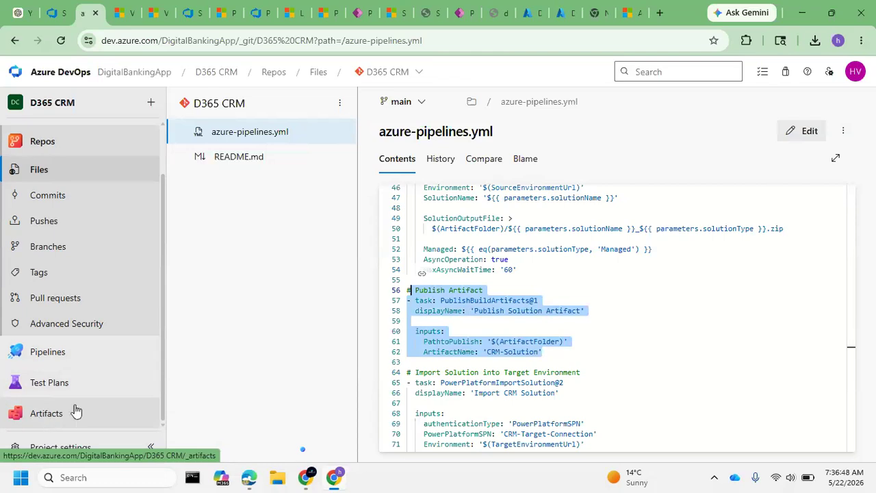
{"action": "left_click", "coordinate": [595, 321]}
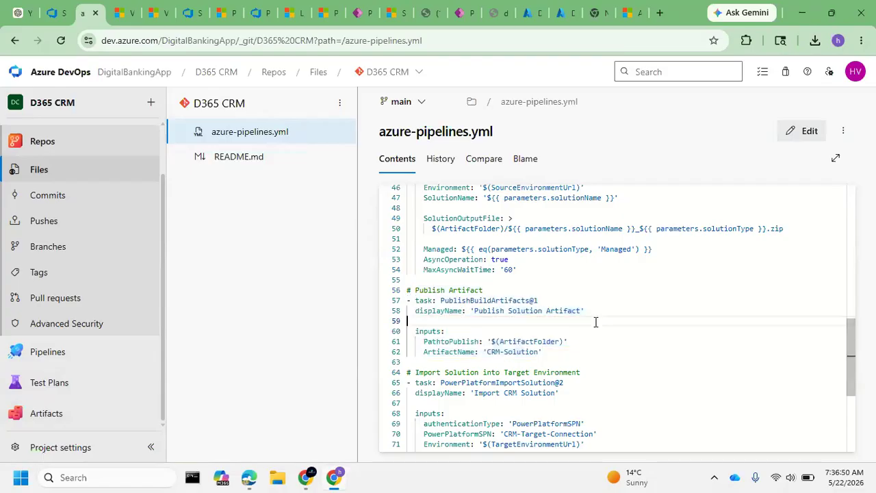
{"action": "scroll", "coordinate": [555, 335], "scroll_direction": "down", "scroll_amount": 1}
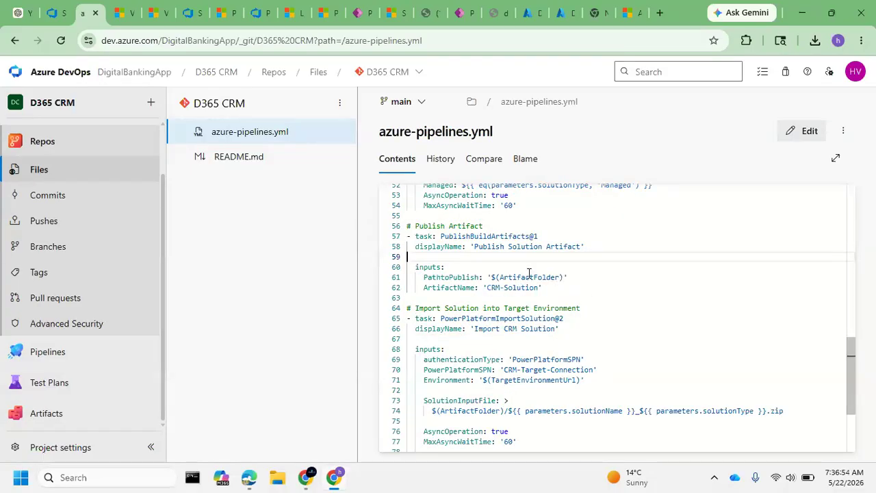
{"action": "scroll", "coordinate": [540, 271], "scroll_direction": "down", "scroll_amount": 2}
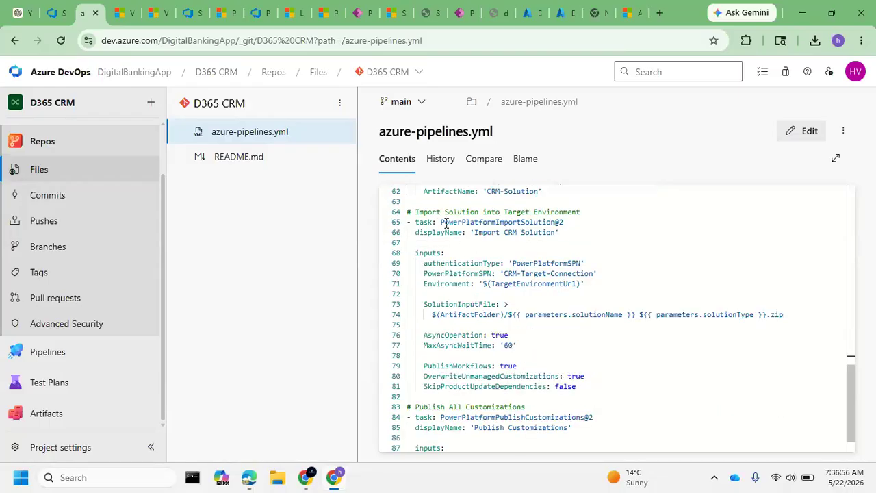
{"action": "double_click", "coordinate": [531, 263]}
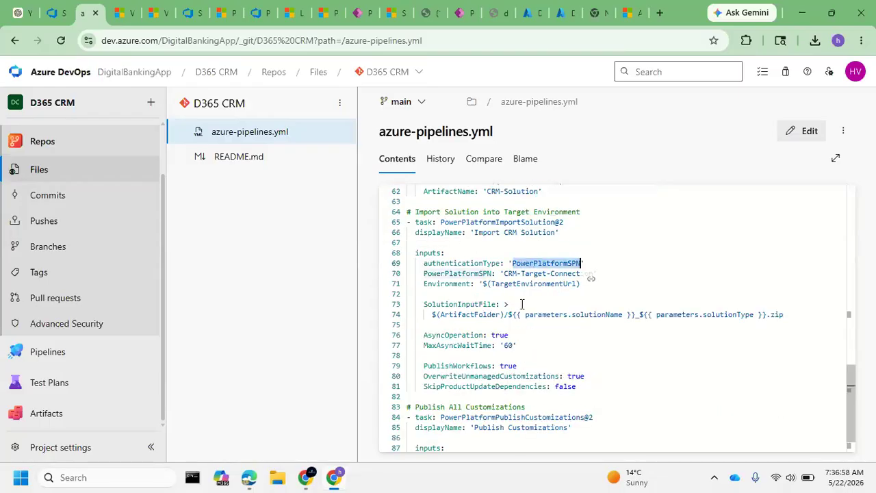
{"action": "scroll", "coordinate": [519, 314], "scroll_direction": "down", "scroll_amount": 1}
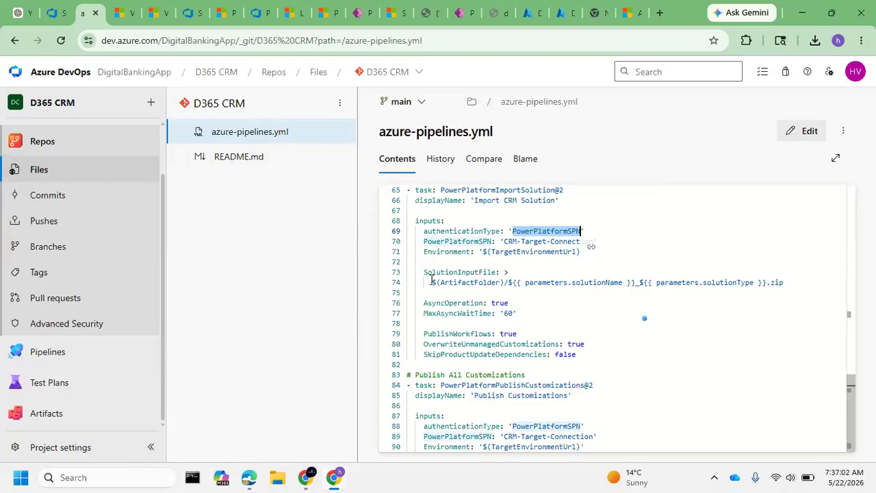
{"action": "left_click_drag", "start_coordinate": [429, 282], "coordinate": [787, 283]}
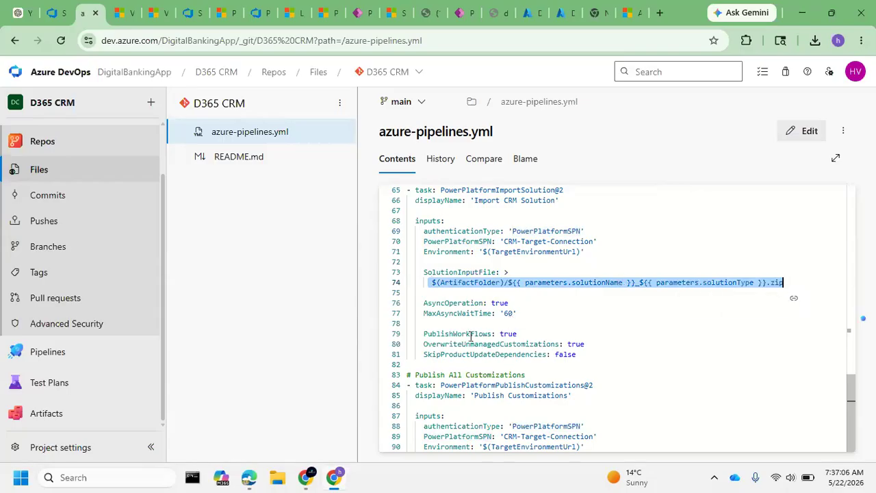
{"action": "left_click_drag", "start_coordinate": [470, 336], "coordinate": [498, 335]}
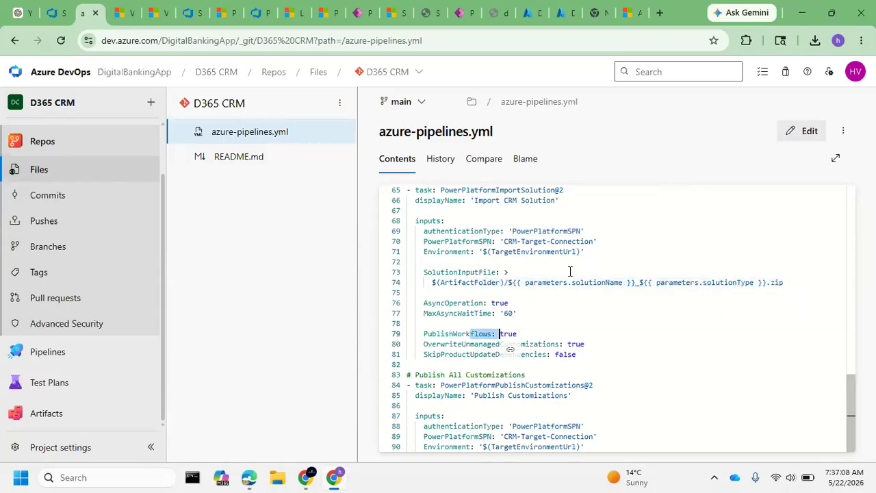
{"action": "left_click", "coordinate": [65, 353]}
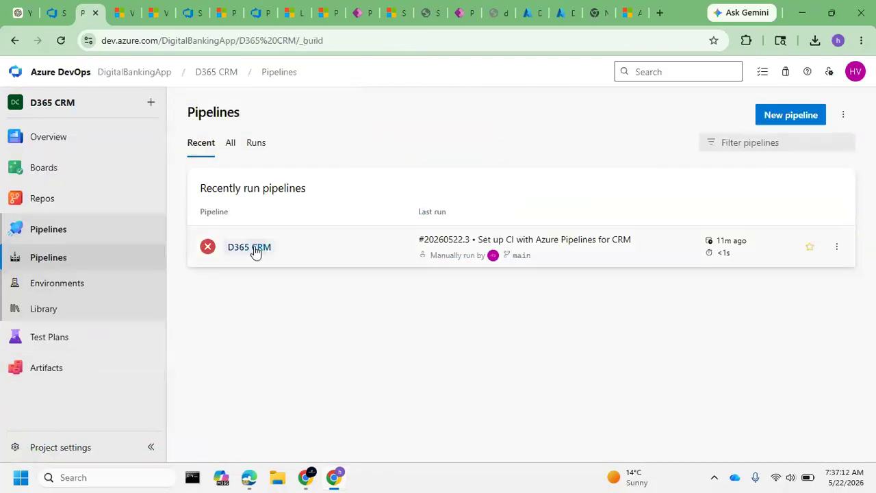
Step: Set up a D365 CRM pipeline run with Solution Name SNIQCICD pasted in and type Managed
{"action": "left_click", "coordinate": [255, 249]}
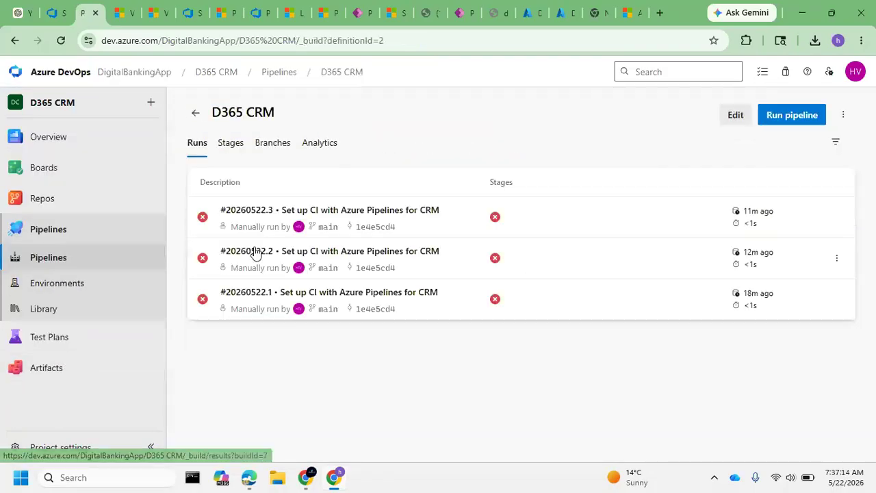
{"action": "left_click", "coordinate": [782, 123]}
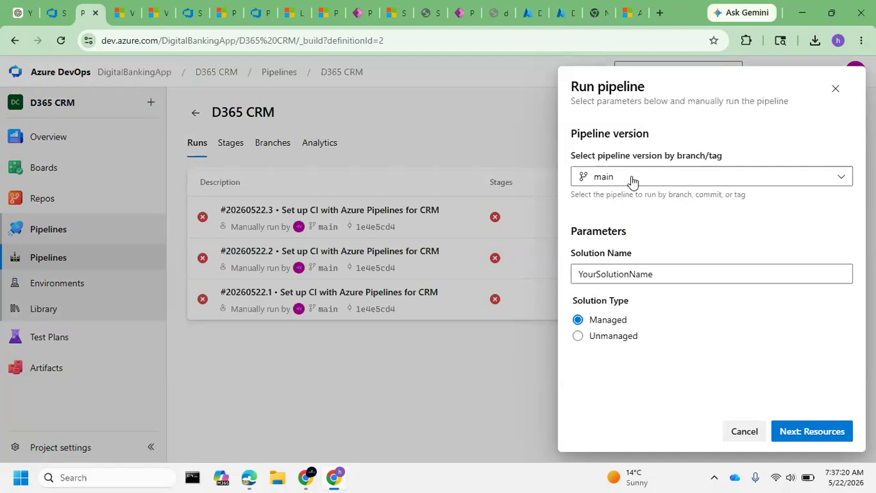
{"action": "left_click", "coordinate": [616, 273]}
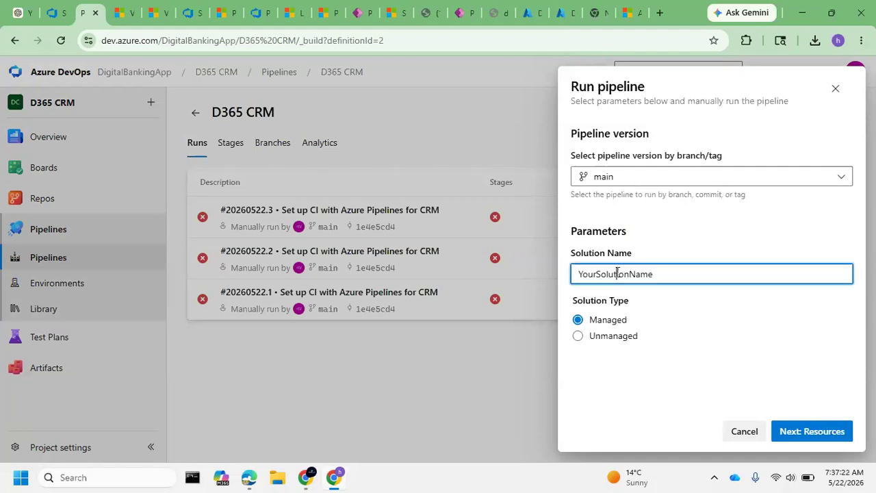
{"action": "double_click", "coordinate": [615, 273]}
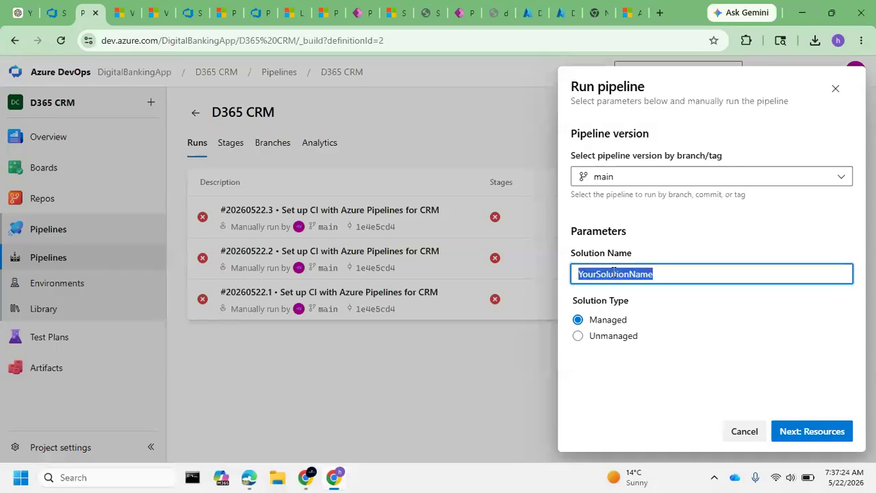
{"action": "left_click", "coordinate": [347, 15]}
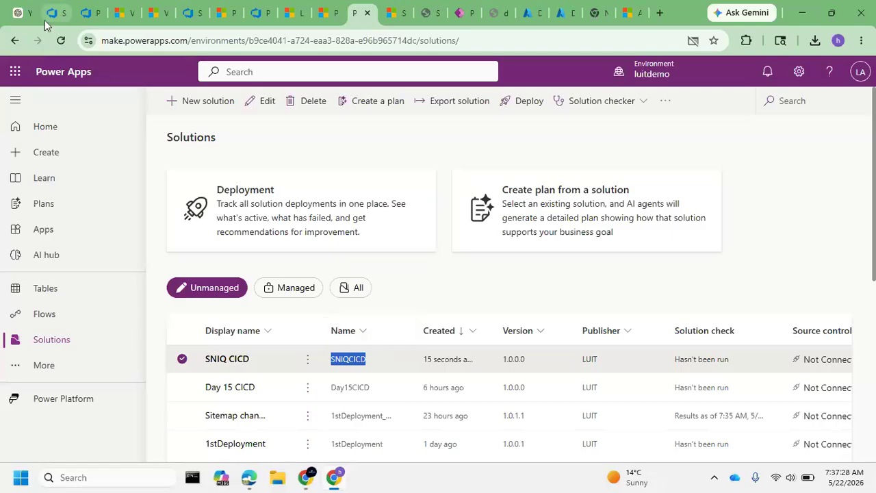
{"action": "left_click", "coordinate": [55, 13]}
{"action": "left_click", "coordinate": [89, 13]}
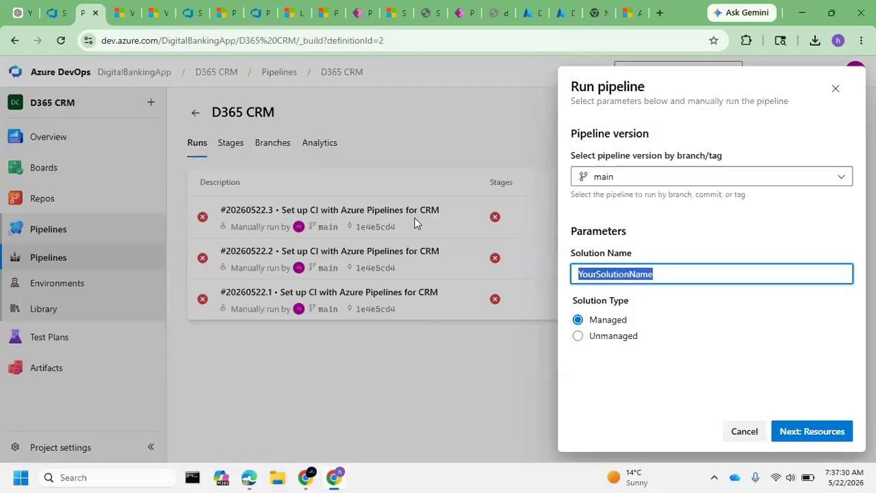
{"action": "type", "text": "SNIQCICD"}
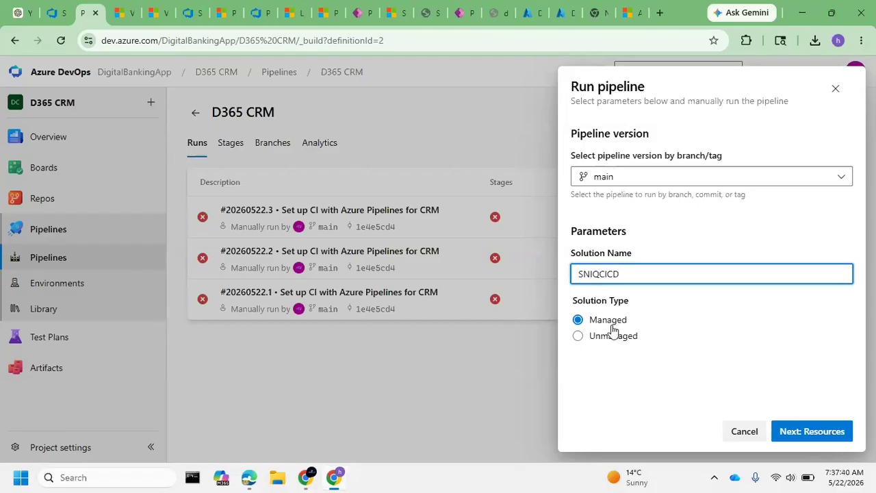
{"action": "left_click", "coordinate": [815, 432]}
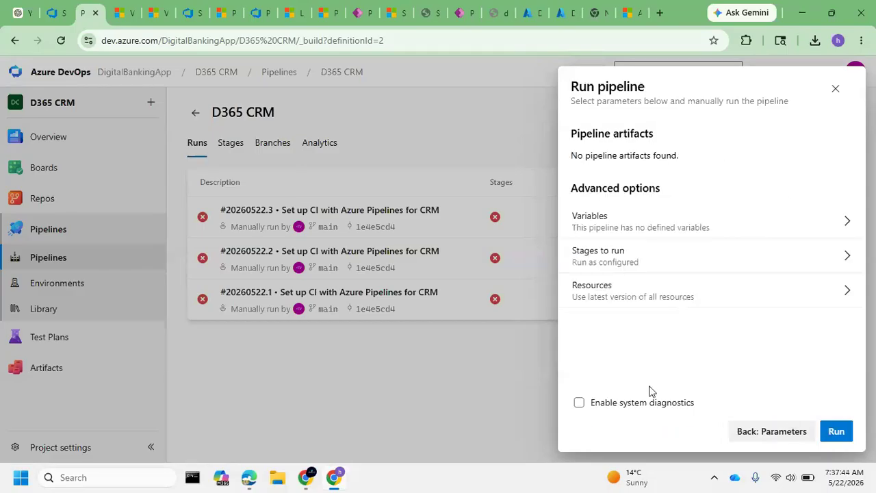
Step: Start run #20260522.4 and follow its job log until Import CRM Solution is running
{"action": "left_click", "coordinate": [834, 435]}
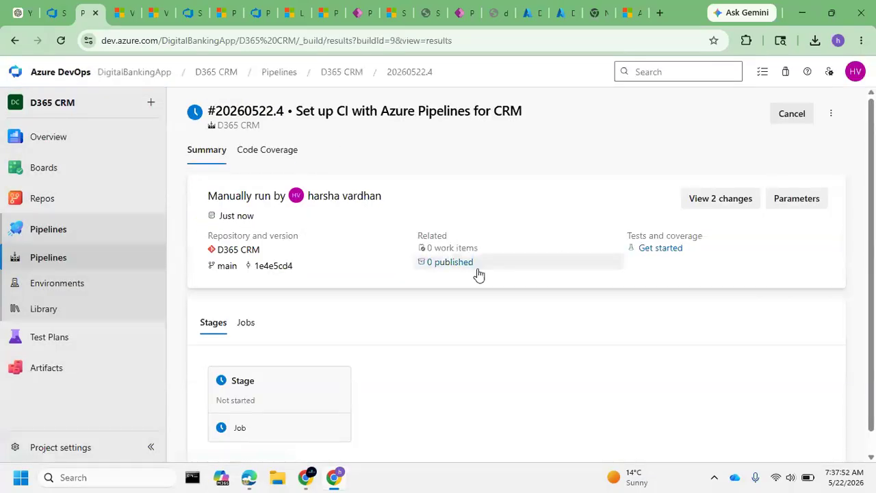
{"action": "scroll", "coordinate": [477, 273], "scroll_direction": "down", "scroll_amount": 1}
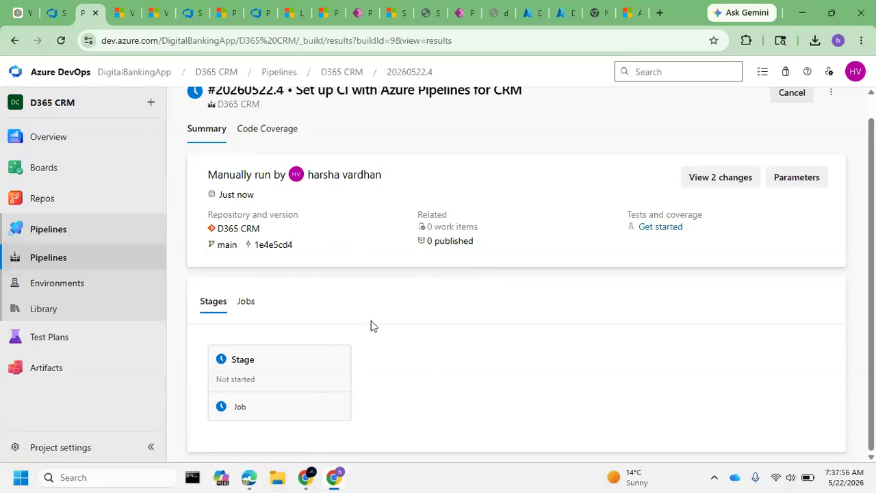
{"action": "left_click", "coordinate": [61, 41]}
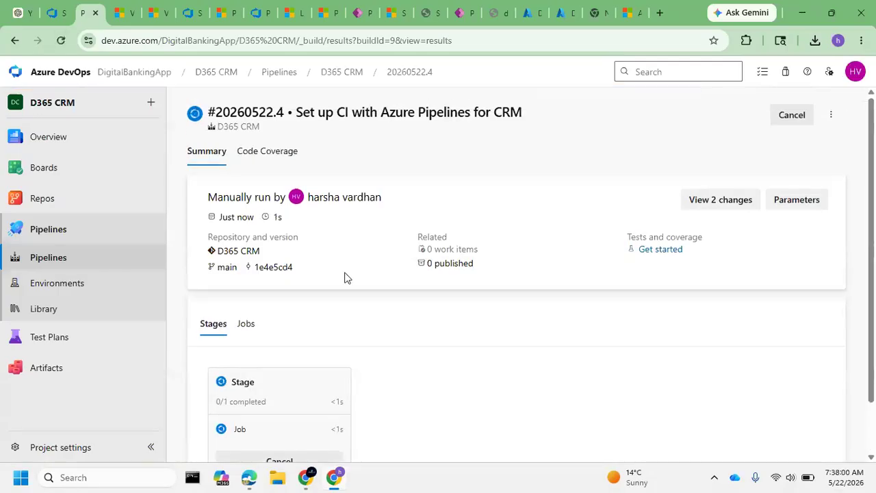
{"action": "scroll", "coordinate": [289, 295], "scroll_direction": "down", "scroll_amount": 1}
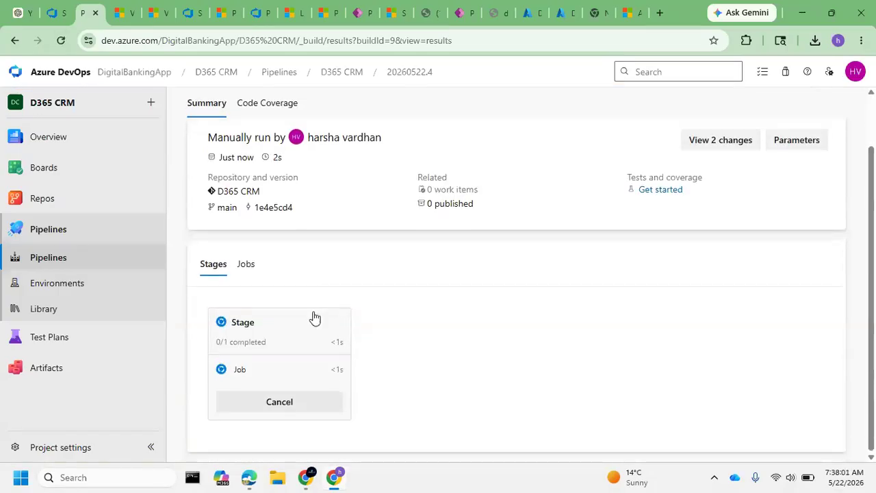
{"action": "left_click", "coordinate": [270, 329]}
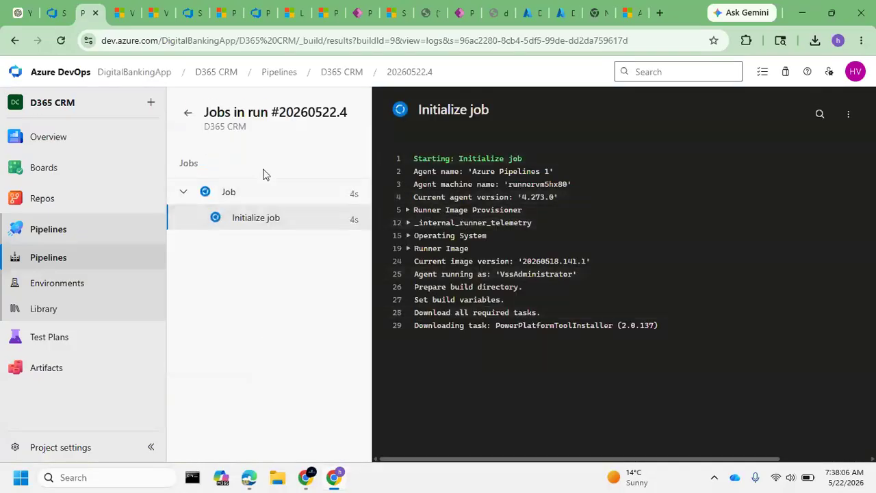
{"action": "left_click", "coordinate": [187, 112]}
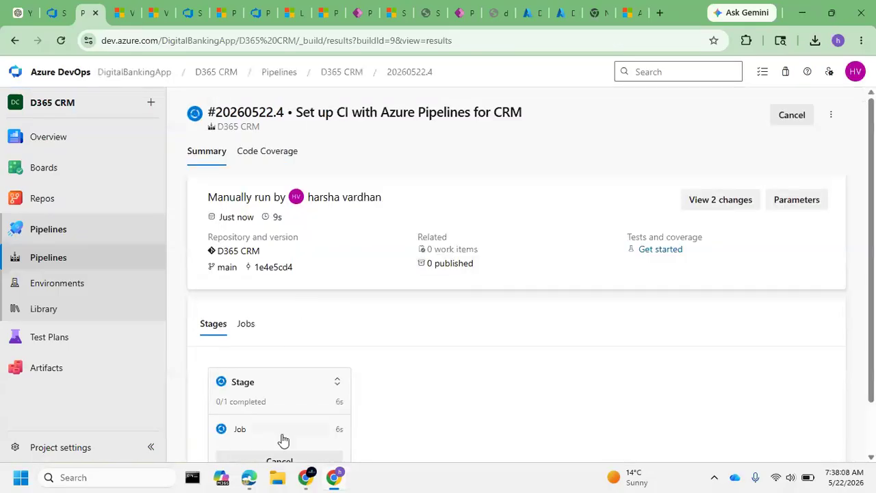
{"action": "left_click", "coordinate": [276, 433]}
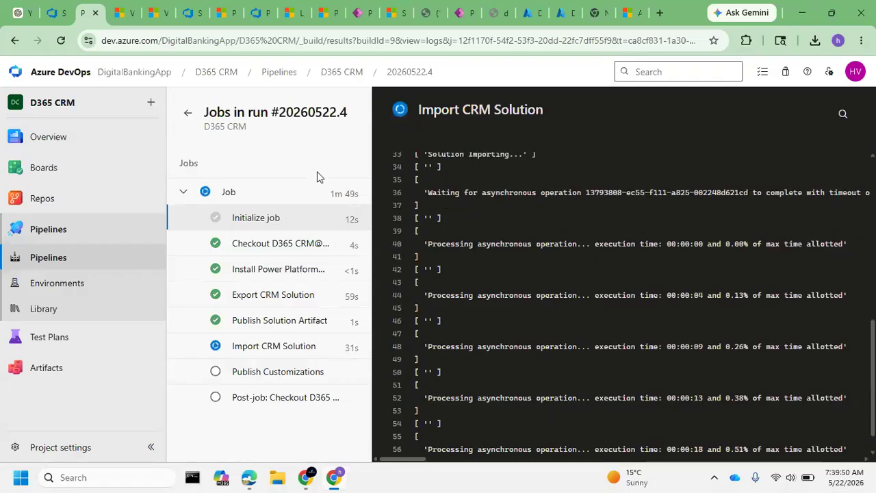
Step: Begin a new pipeline on the D365 CRM Azure Repos Git repo, preview templates, then view repository files
{"action": "left_click", "coordinate": [66, 230]}
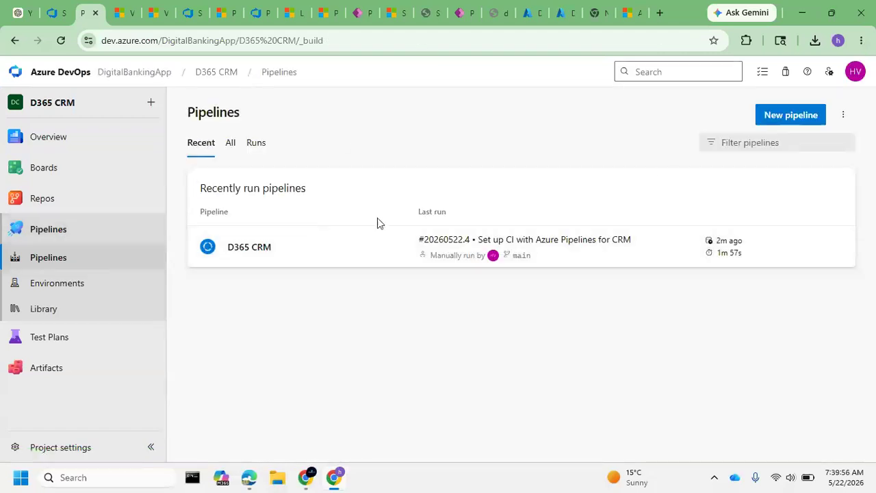
{"action": "left_click", "coordinate": [800, 119]}
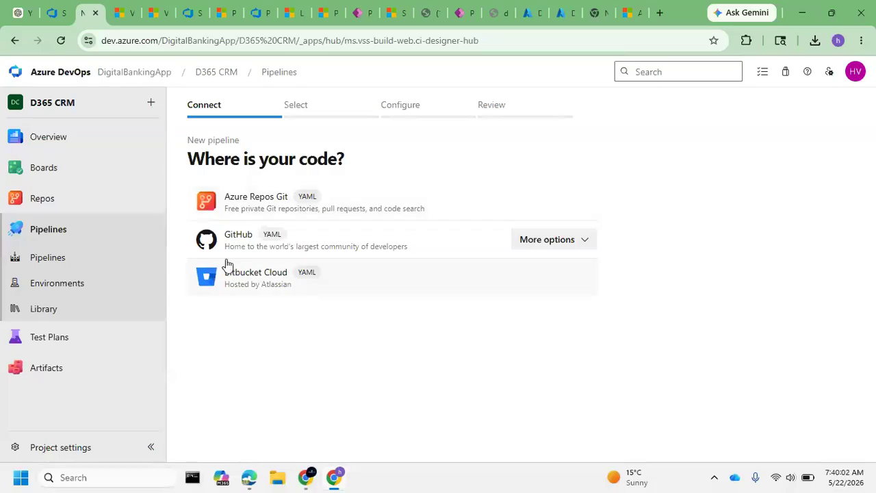
{"action": "left_click", "coordinate": [256, 204]}
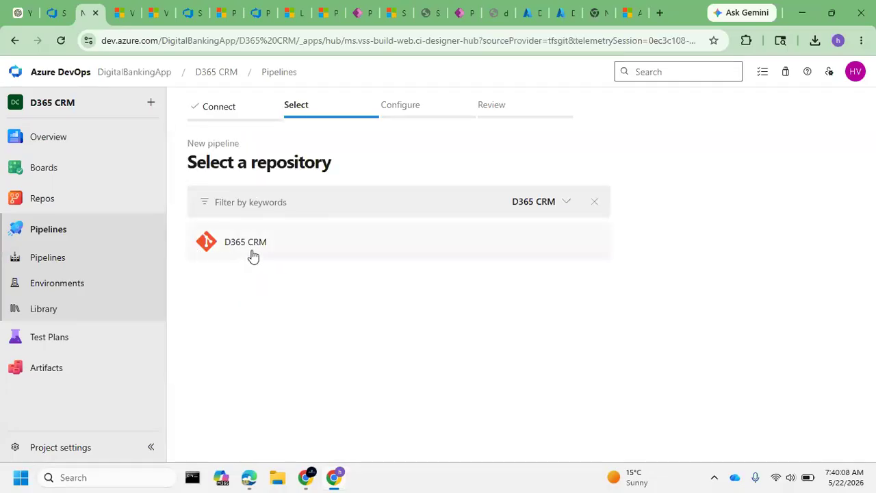
{"action": "left_click", "coordinate": [266, 249]}
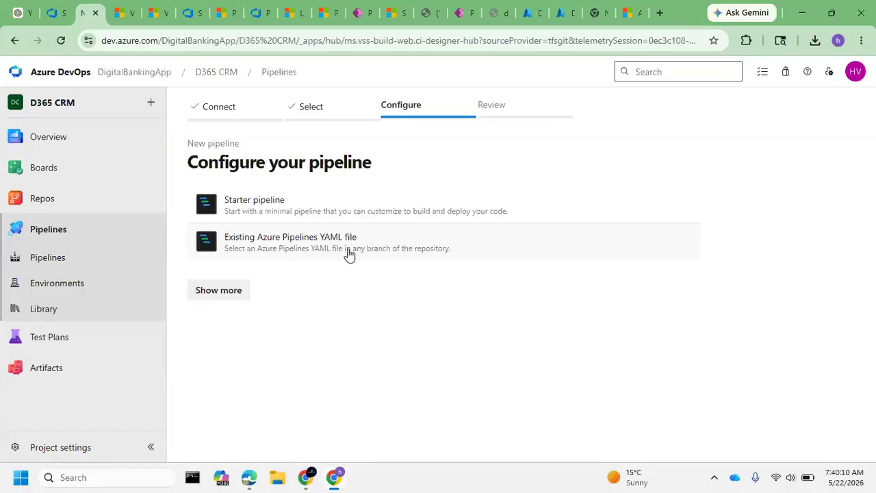
{"action": "left_click", "coordinate": [231, 290]}
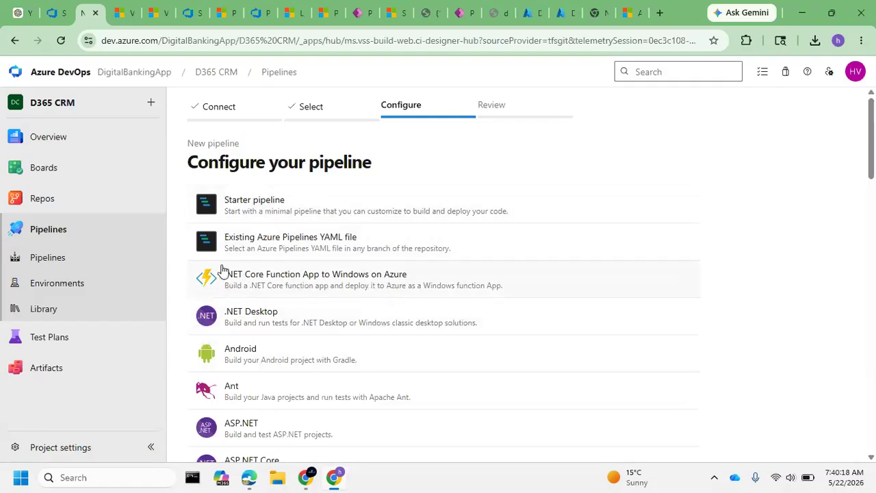
{"action": "left_click", "coordinate": [287, 282]}
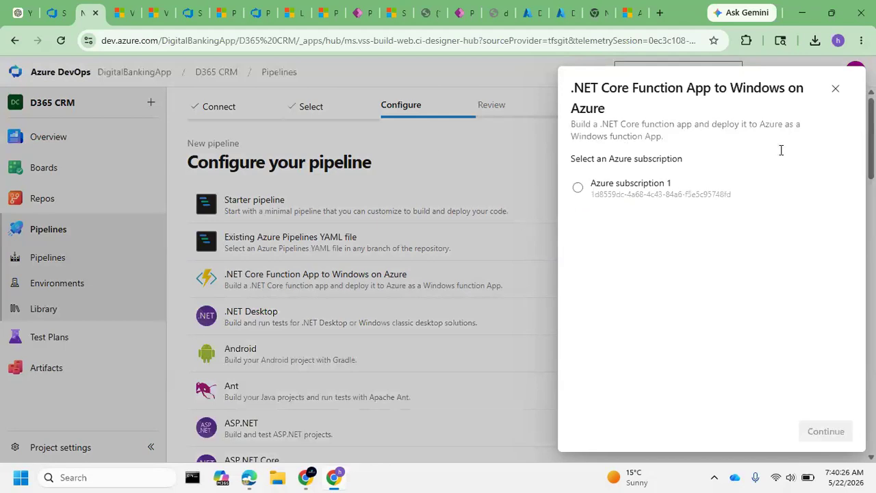
{"action": "left_click", "coordinate": [831, 92]}
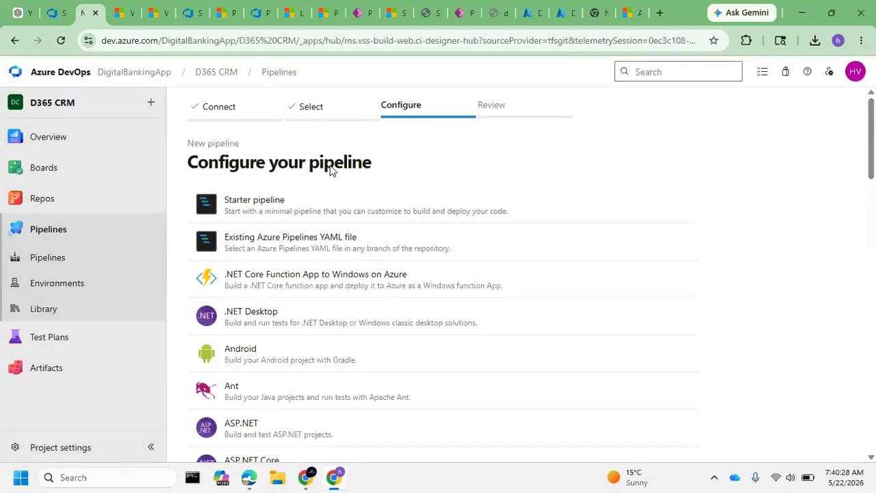
{"action": "left_click", "coordinate": [88, 203]}
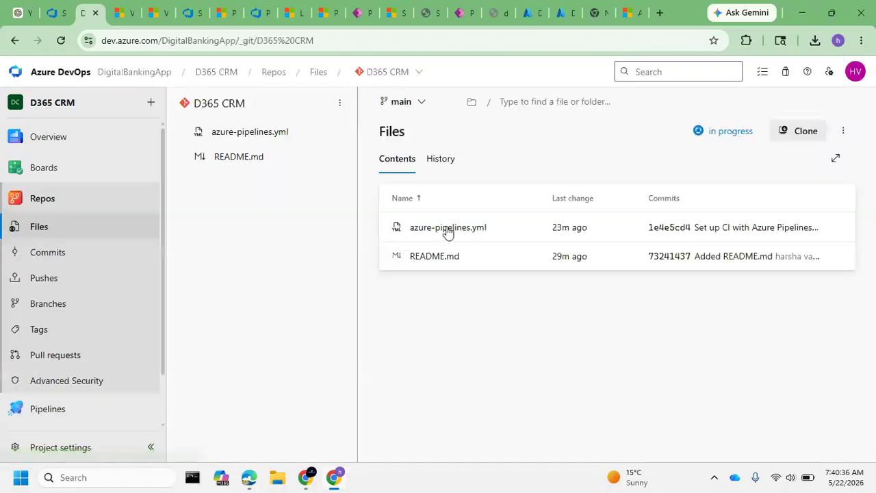
{"action": "left_click", "coordinate": [462, 229]}
{"action": "scroll", "coordinate": [527, 323], "scroll_direction": "down", "scroll_amount": 2}
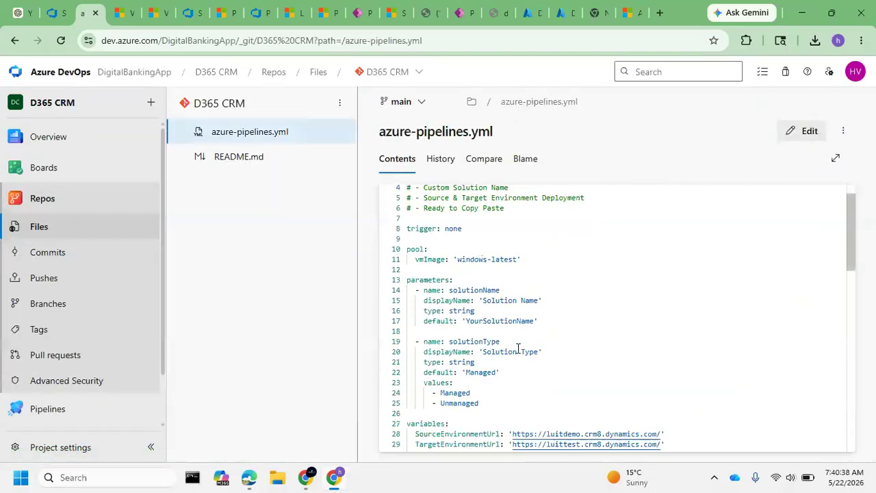
{"action": "scroll", "coordinate": [518, 309], "scroll_direction": "down", "scroll_amount": 3}
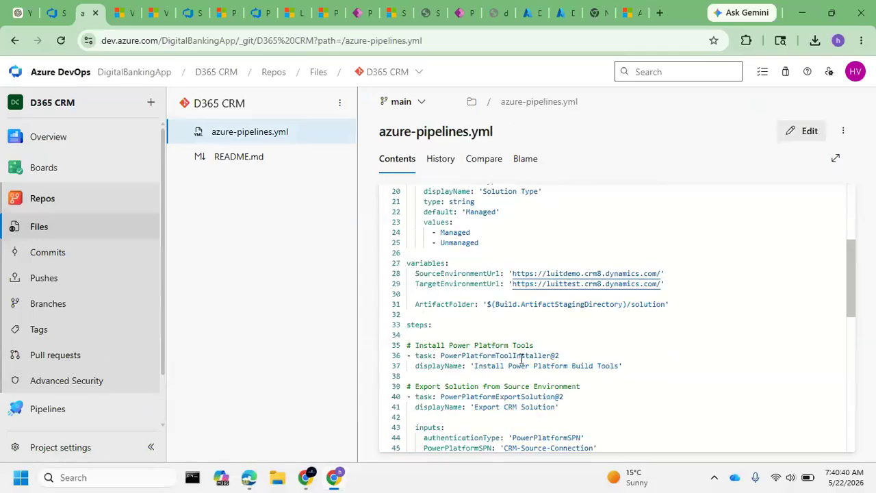
{"action": "left_click_drag", "start_coordinate": [415, 218], "coordinate": [631, 417]}
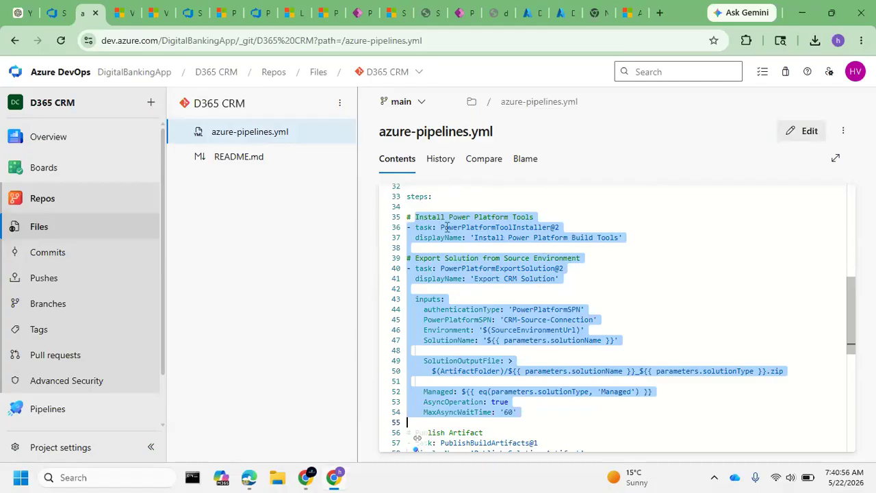
{"action": "left_click", "coordinate": [508, 353]}
{"action": "left_click_drag", "start_coordinate": [432, 372], "coordinate": [806, 368]}
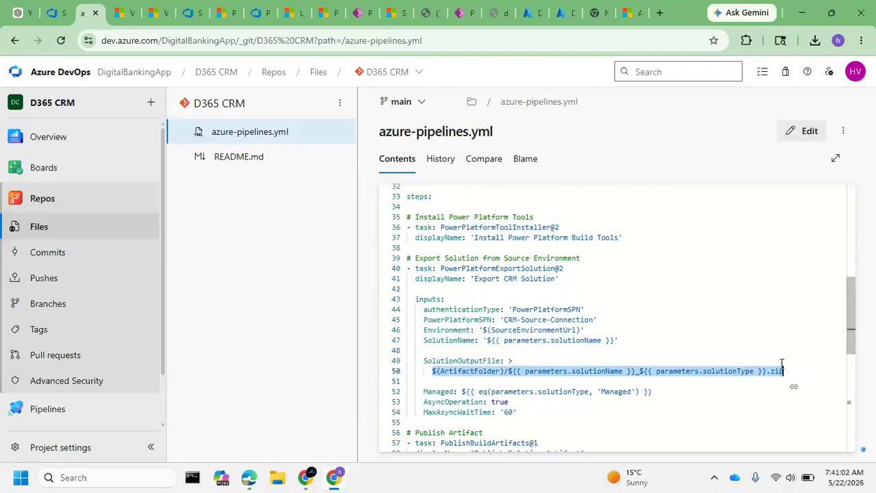
{"action": "scroll", "coordinate": [684, 329], "scroll_direction": "down", "scroll_amount": 3}
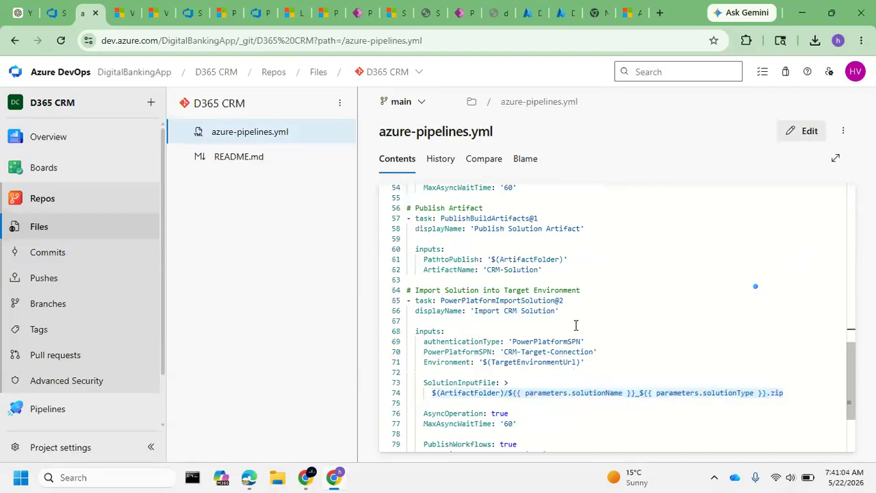
{"action": "scroll", "coordinate": [568, 314], "scroll_direction": "up", "scroll_amount": 2}
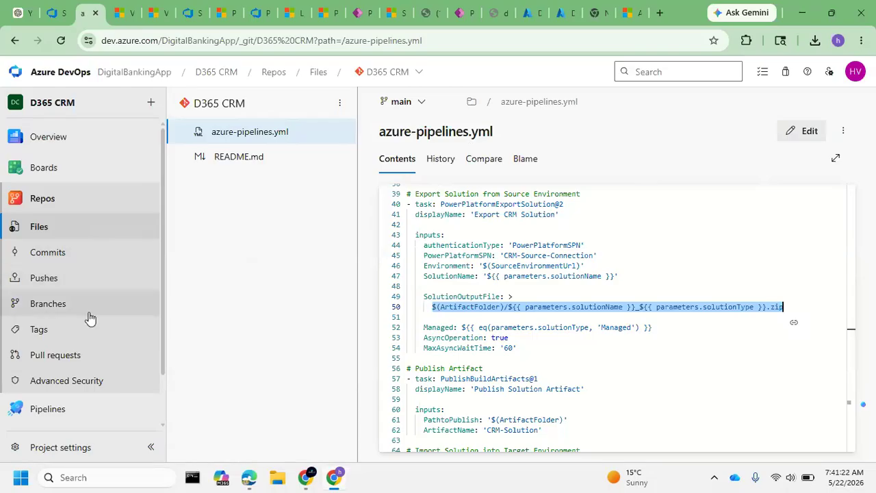
Step: Create a Starter pipeline from the D365 CRM Azure Repos Git repository and show the task assistant
{"action": "left_click", "coordinate": [74, 410]}
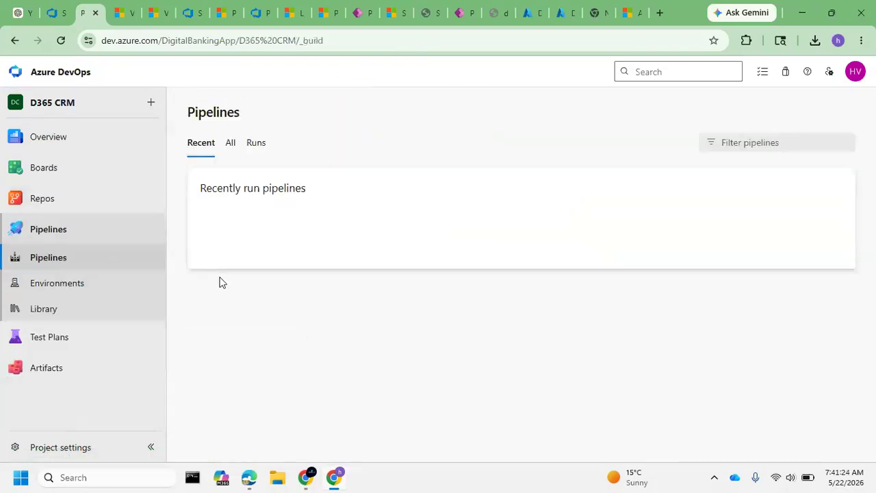
{"action": "left_click", "coordinate": [790, 115]}
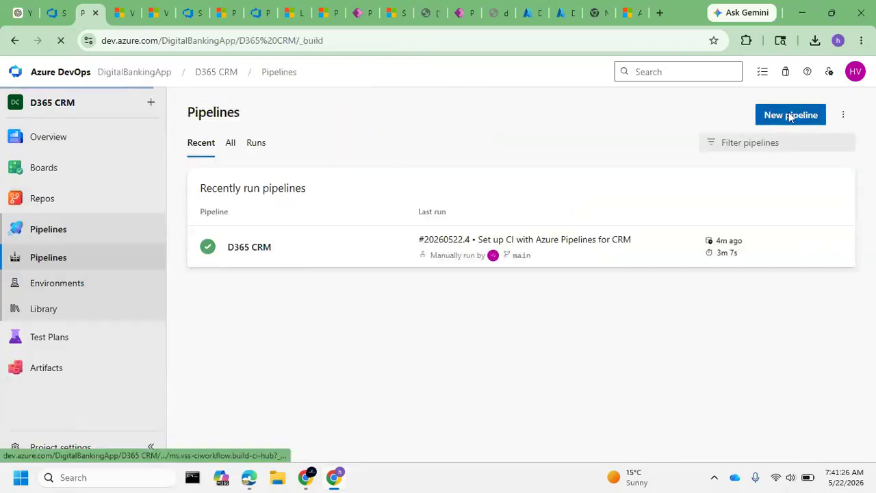
{"action": "left_click", "coordinate": [342, 221]}
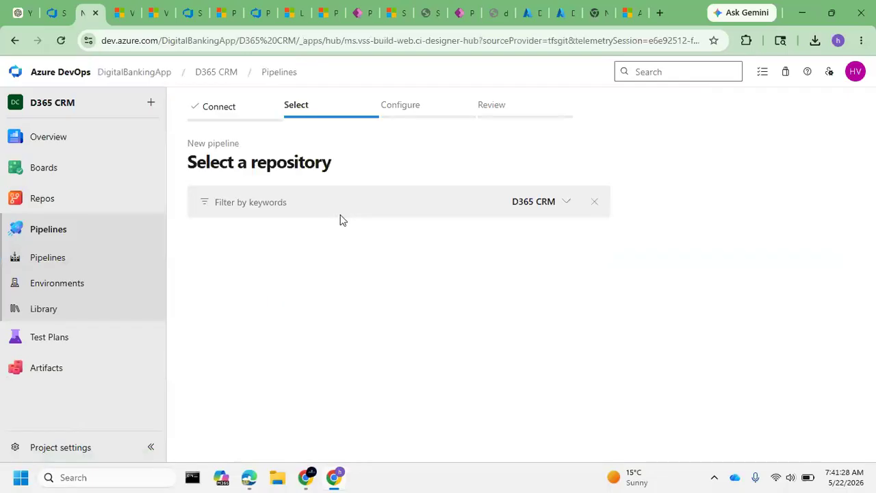
{"action": "left_click", "coordinate": [261, 248]}
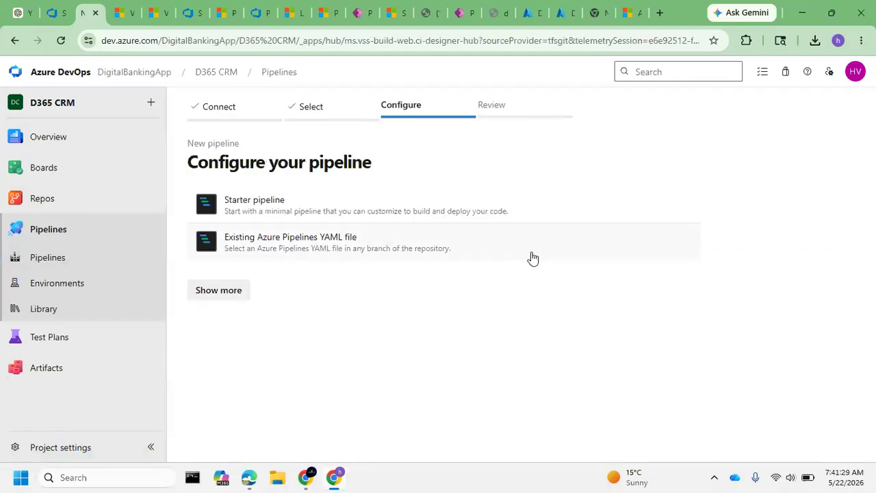
{"action": "left_click", "coordinate": [294, 205]}
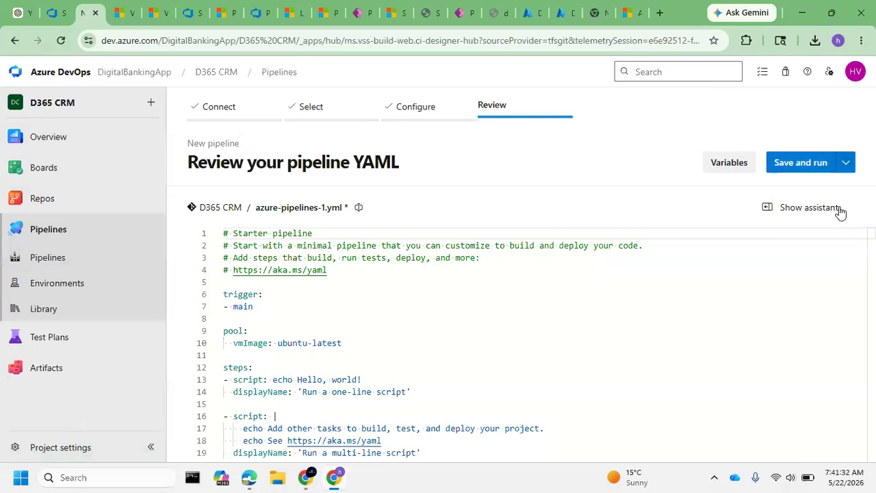
{"action": "left_click", "coordinate": [763, 214]}
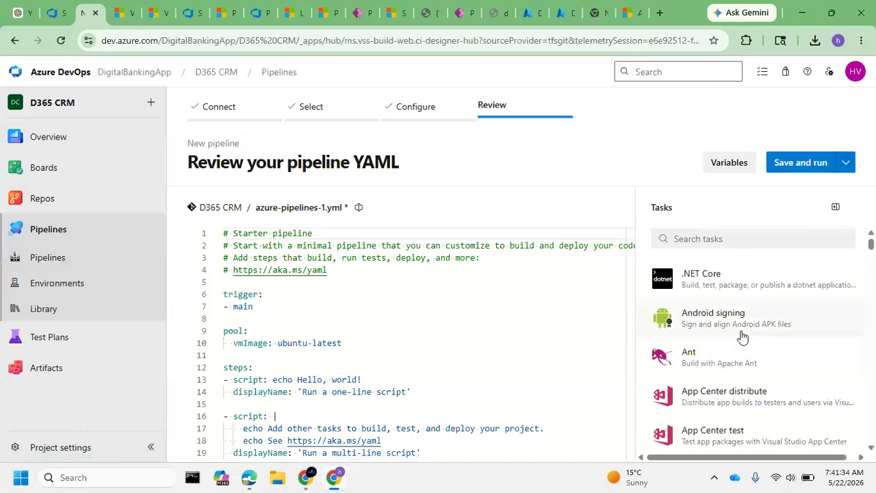
Step: Review the starter YAML's main-branch trigger, ubuntu-latest pool image and one-line script step
{"action": "scroll", "coordinate": [667, 356], "scroll_direction": "down", "scroll_amount": 5}
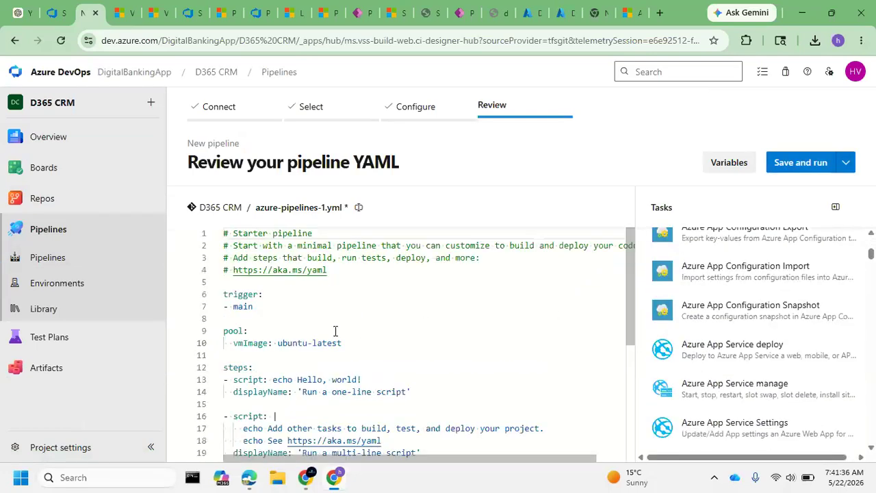
{"action": "scroll", "coordinate": [336, 332], "scroll_direction": "down", "scroll_amount": 3}
{"action": "scroll", "coordinate": [308, 351], "scroll_direction": "up", "scroll_amount": 3}
{"action": "left_click", "coordinate": [396, 327]}
{"action": "scroll", "coordinate": [294, 313], "scroll_direction": "down", "scroll_amount": 3}
{"action": "scroll", "coordinate": [293, 317], "scroll_direction": "up", "scroll_amount": 3}
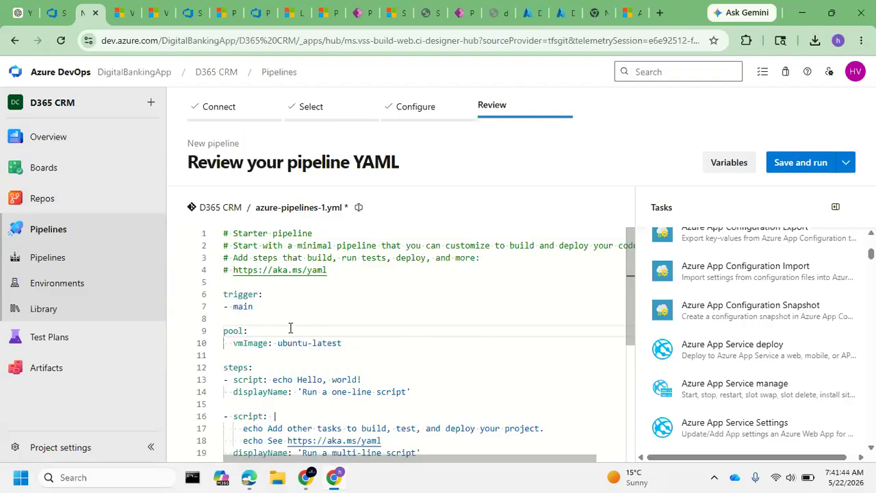
{"action": "left_click_drag", "start_coordinate": [254, 306], "coordinate": [208, 289]}
{"action": "left_click", "coordinate": [273, 308]}
{"action": "left_click_drag", "start_coordinate": [273, 308], "coordinate": [227, 294]}
{"action": "left_click_drag", "start_coordinate": [279, 348], "coordinate": [357, 348]}
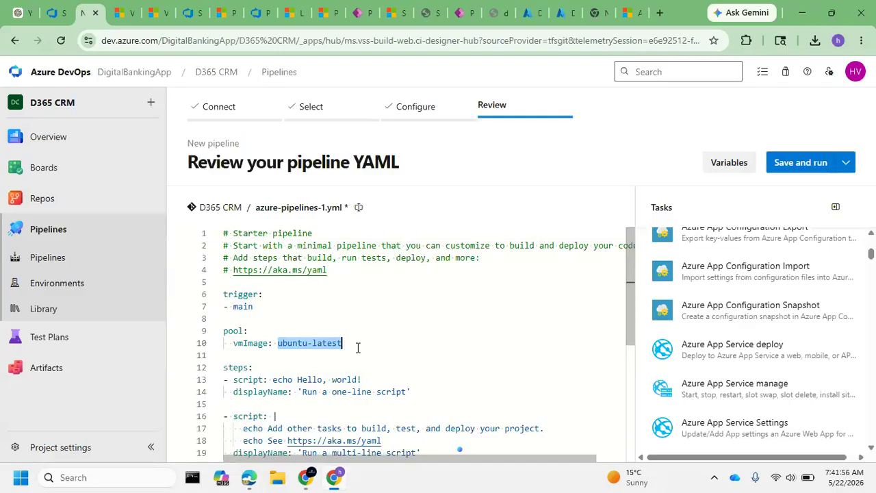
{"action": "scroll", "coordinate": [357, 347], "scroll_direction": "down", "scroll_amount": 1}
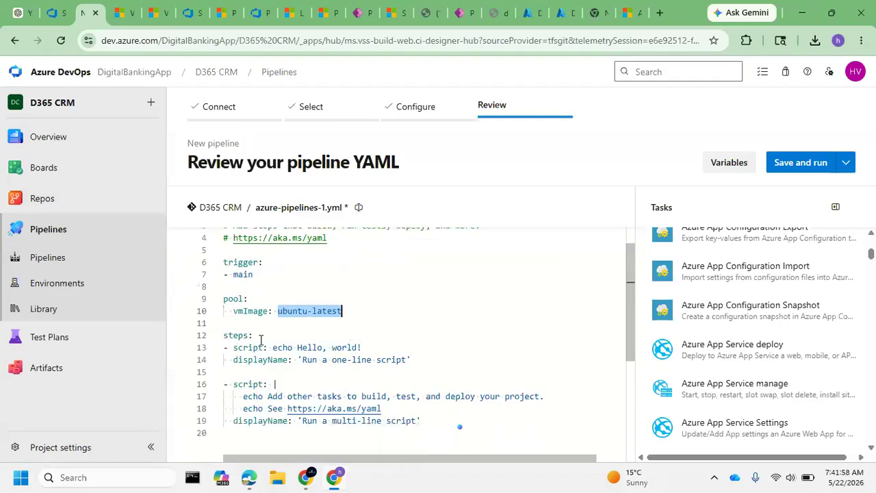
{"action": "left_click_drag", "start_coordinate": [234, 349], "coordinate": [435, 361]}
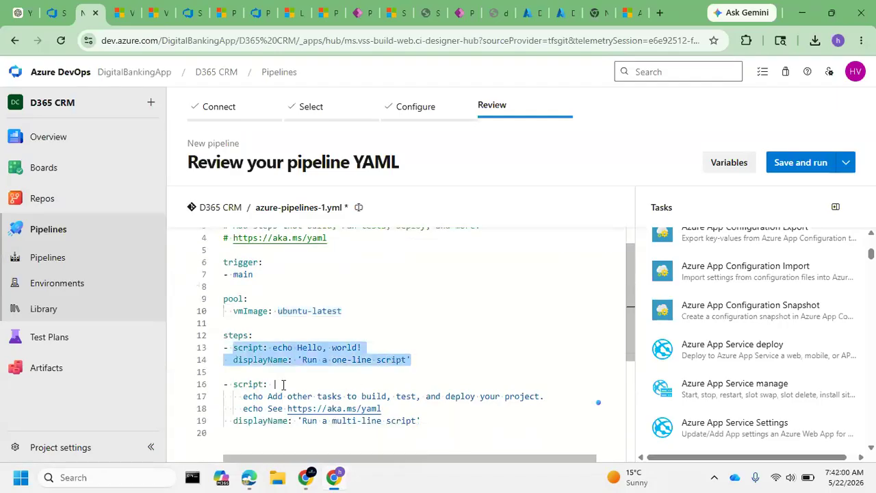
{"action": "scroll", "coordinate": [808, 305], "scroll_direction": "up", "scroll_amount": 5}
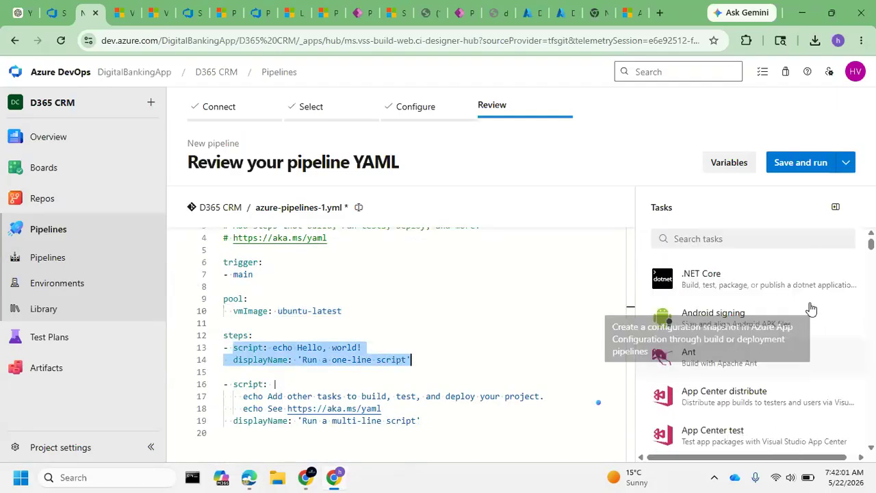
Step: Search the assistant's task list for '.net core'
{"action": "left_click", "coordinate": [741, 238]}
{"action": "type", "text": "Cons"}
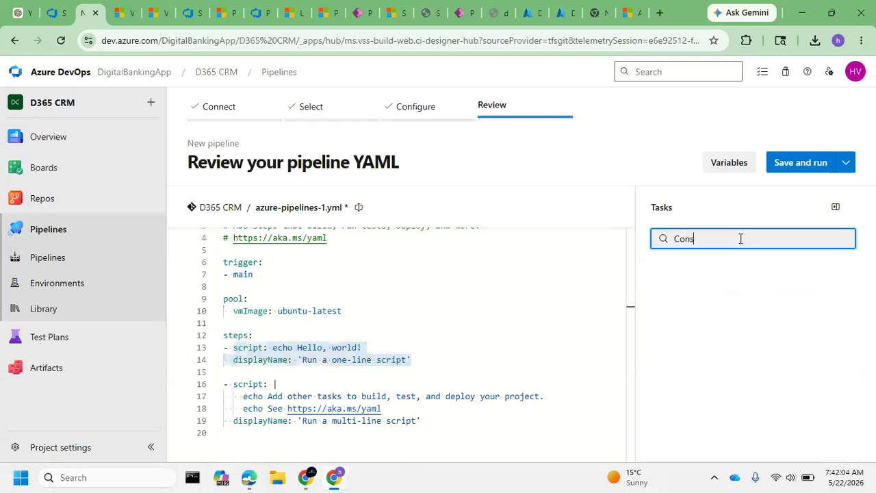
{"action": "key", "text": "BackSpace"}
{"action": "type", "text": ".net"}
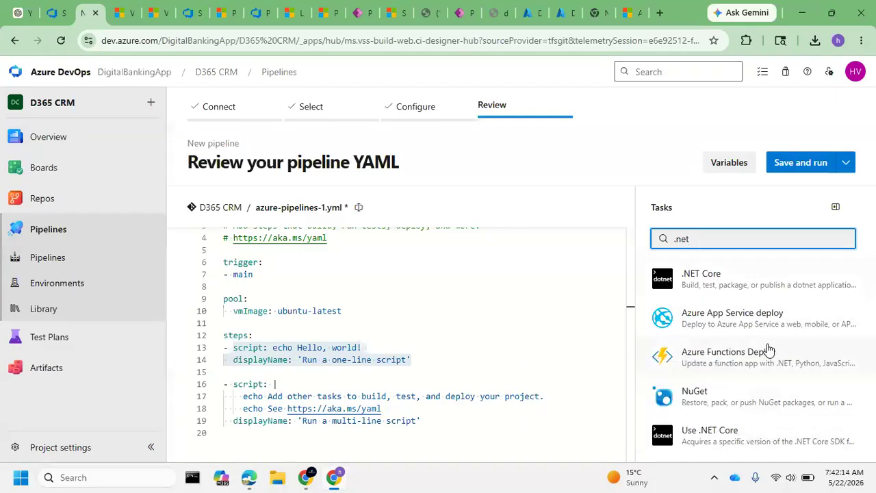
{"action": "key", "text": "BackSpace"}
{"action": "key", "text": "BackSpace"}
{"action": "key", "text": "BackSpace"}
{"action": "key", "text": "BackSpace"}
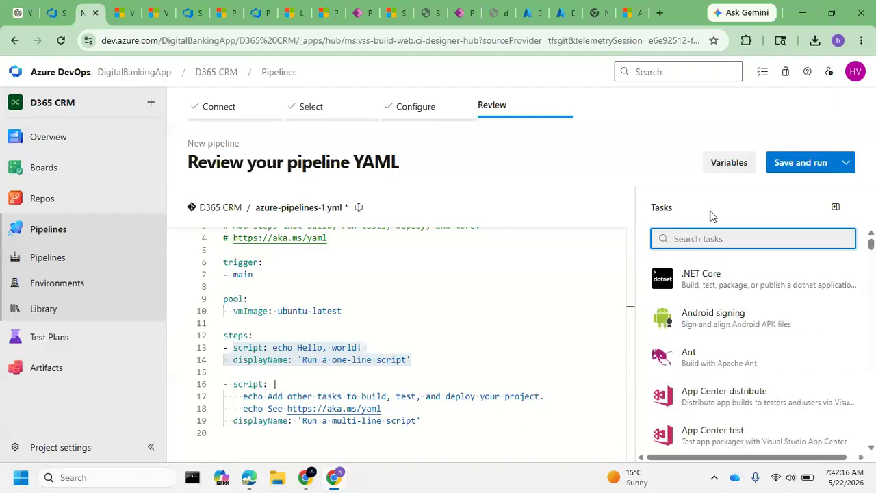
{"action": "type", "text": "console"}
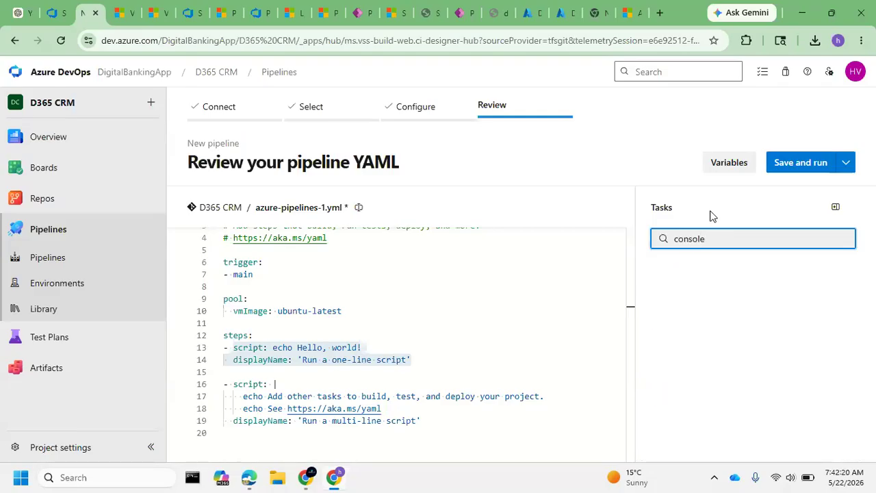
{"action": "key", "text": "BackSpace"}
{"action": "key", "text": "BackSpace"}
{"action": "key", "text": "BackSpace"}
{"action": "type", "text": "."}
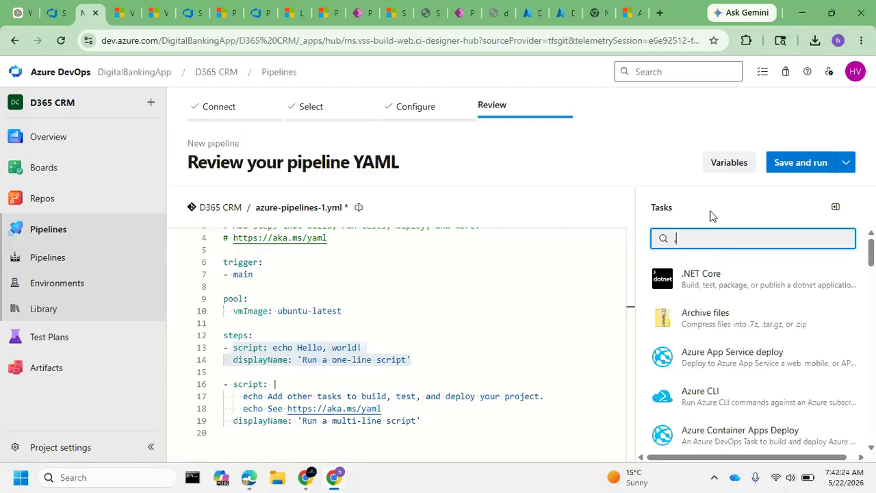
{"action": "type", "text": ".net"}
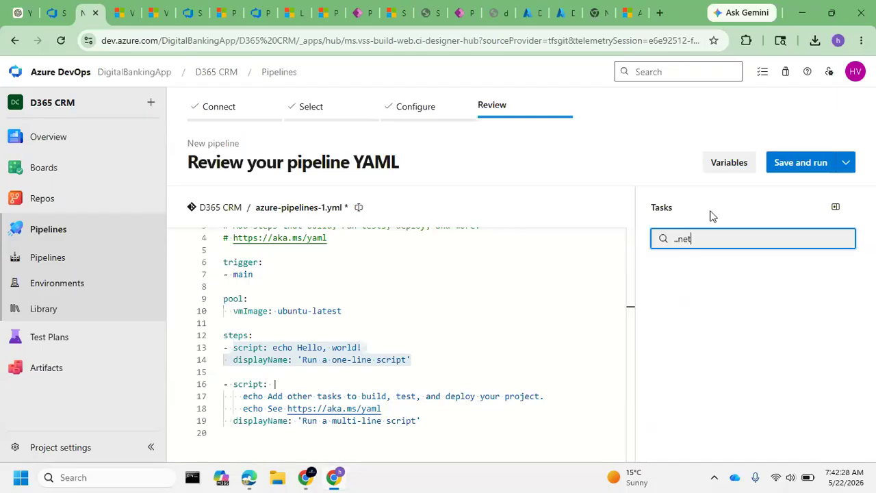
{"action": "key", "text": "BackSpace"}
{"action": "key", "text": "BackSpace"}
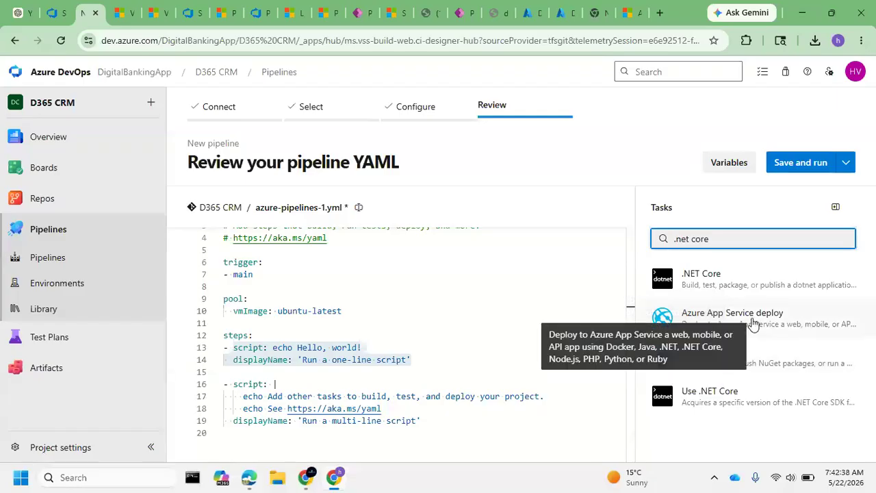
Step: Insert a DotNetCoreCLI@2 'build' task using Azure subscription 1, replacing the one-line script step
{"action": "left_click", "coordinate": [716, 284]}
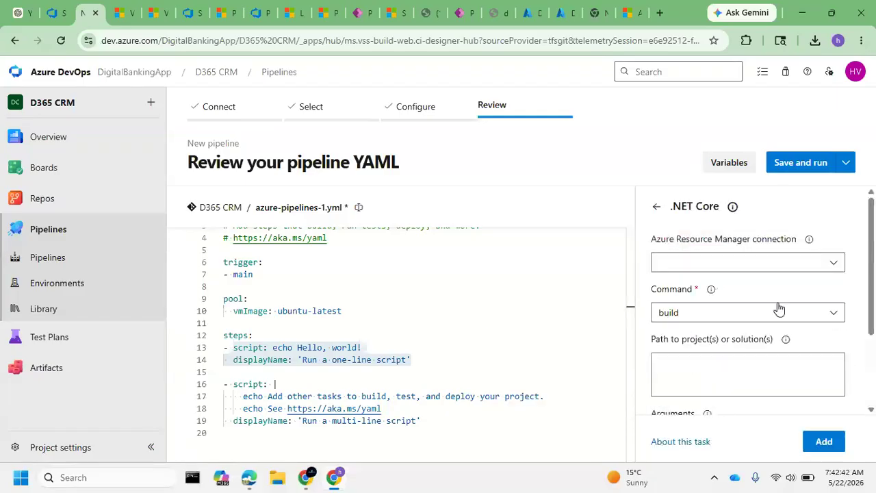
{"action": "left_click", "coordinate": [792, 269]}
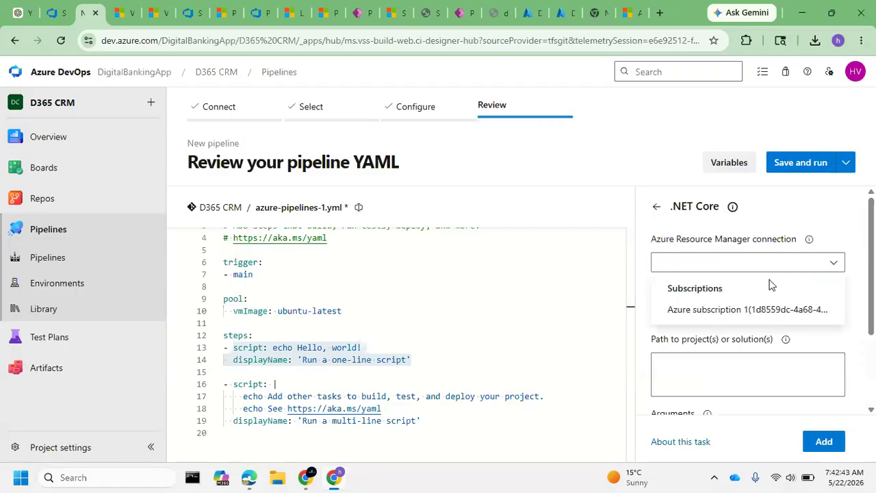
{"action": "left_click", "coordinate": [733, 316]}
{"action": "scroll", "coordinate": [717, 349], "scroll_direction": "down", "scroll_amount": 3}
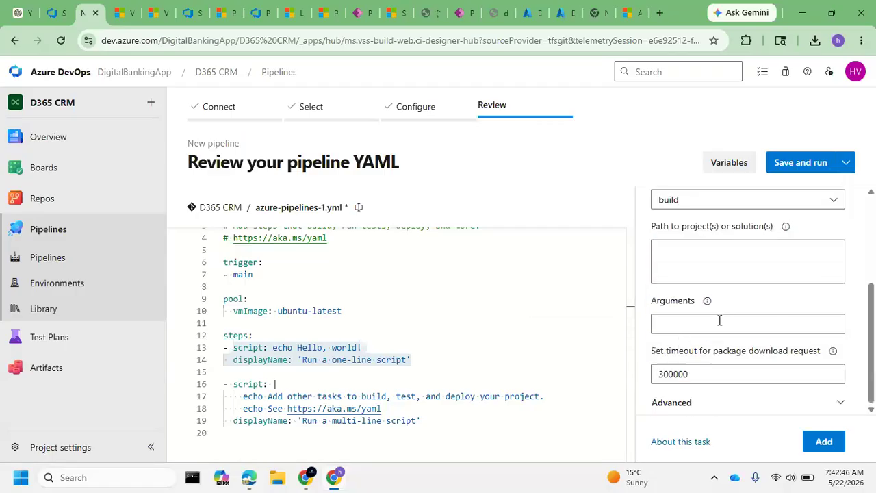
{"action": "scroll", "coordinate": [719, 319], "scroll_direction": "up", "scroll_amount": 1}
{"action": "left_click", "coordinate": [752, 330]}
{"action": "left_click", "coordinate": [825, 440]}
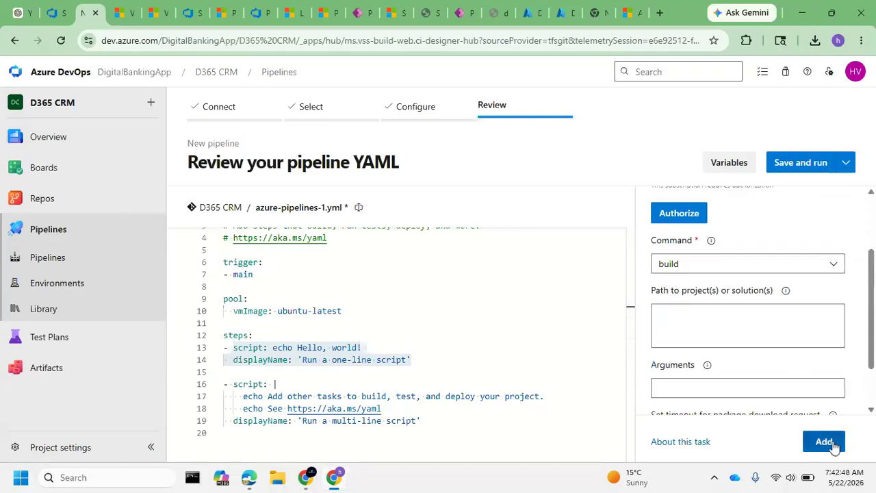
{"action": "left_click_drag", "start_coordinate": [322, 383], "coordinate": [223, 359]}
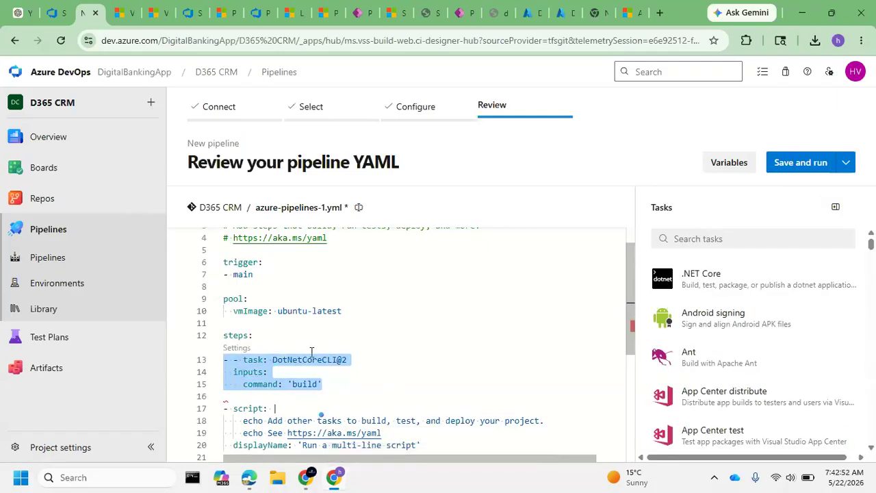
{"action": "left_click", "coordinate": [327, 384]}
{"action": "left_click", "coordinate": [740, 238]}
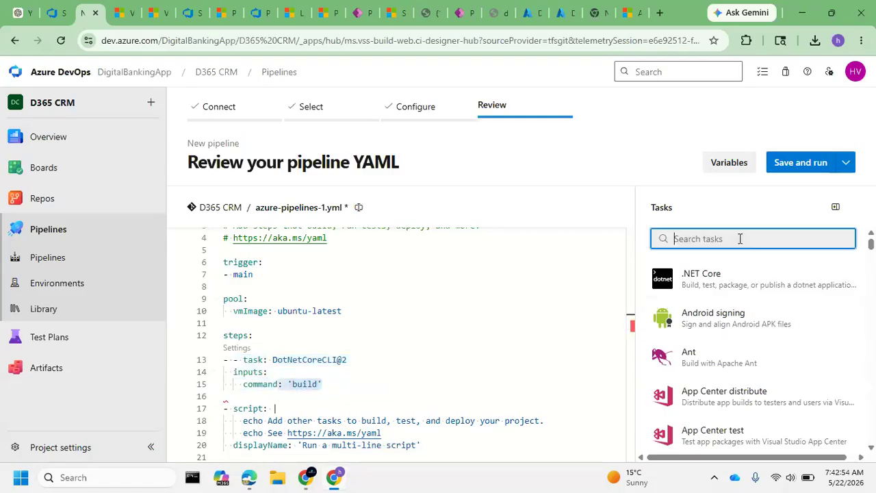
{"action": "type", "text": "nuget"}
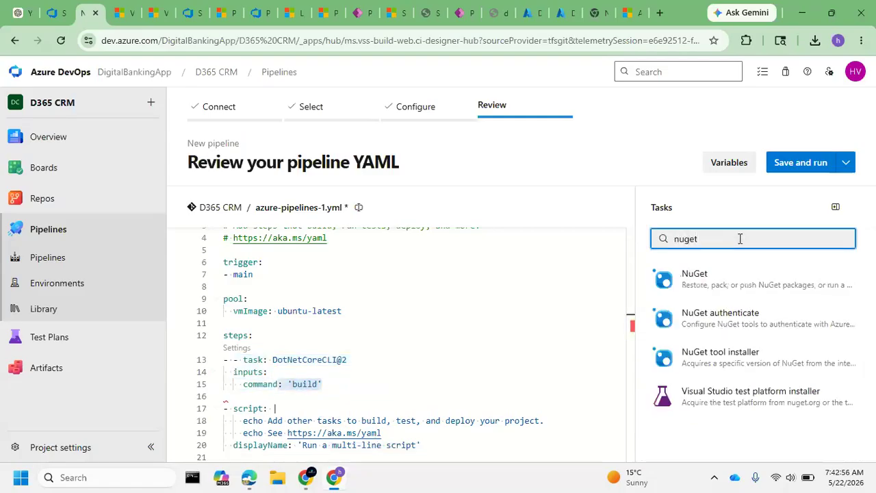
{"action": "left_click", "coordinate": [739, 282]}
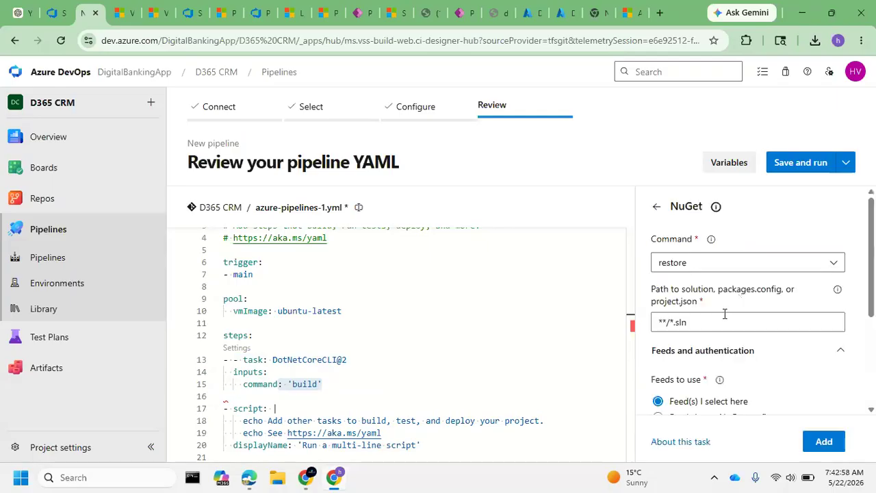
{"action": "left_click_drag", "start_coordinate": [710, 321], "coordinate": [643, 316]}
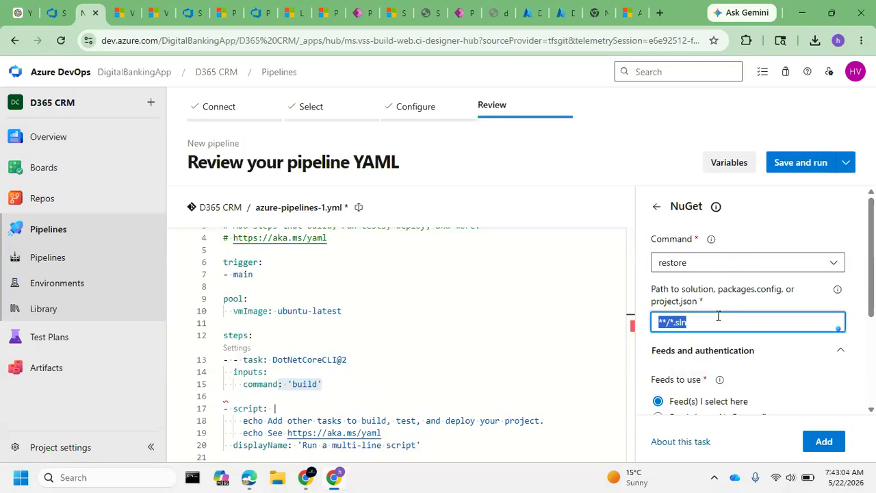
{"action": "scroll", "coordinate": [738, 319], "scroll_direction": "down", "scroll_amount": 3}
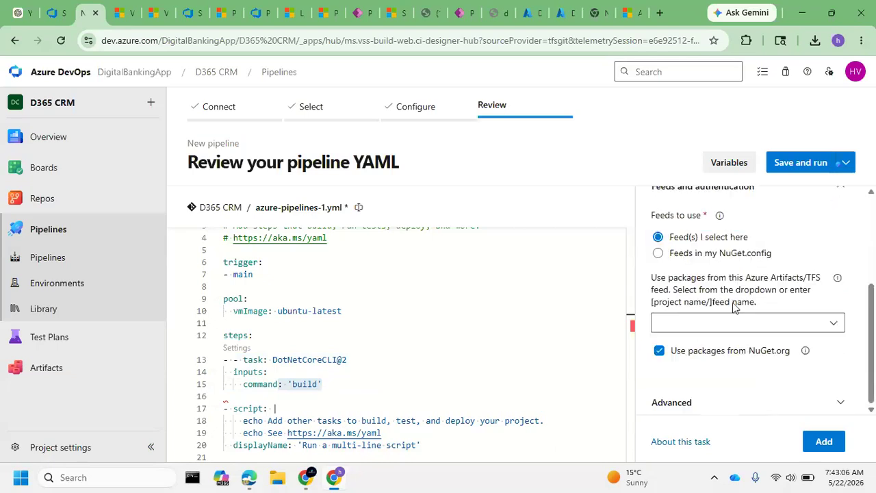
{"action": "scroll", "coordinate": [732, 308], "scroll_direction": "up", "scroll_amount": 3}
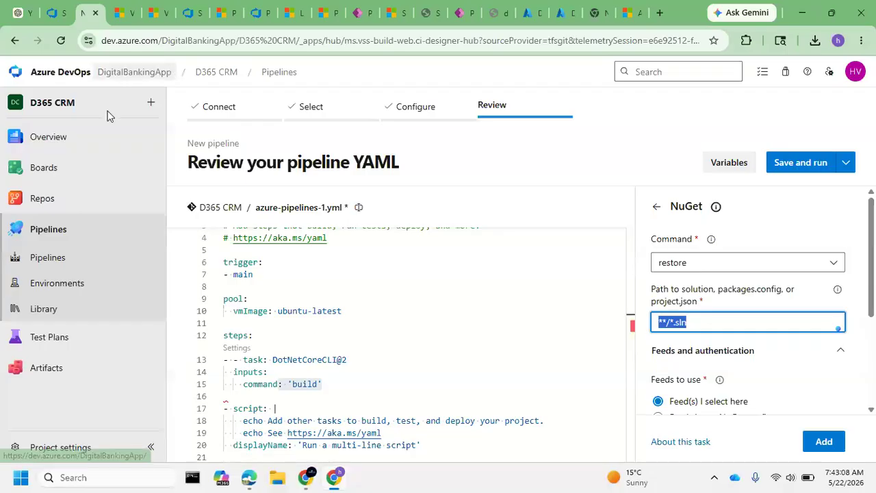
{"action": "left_click", "coordinate": [110, 84]}
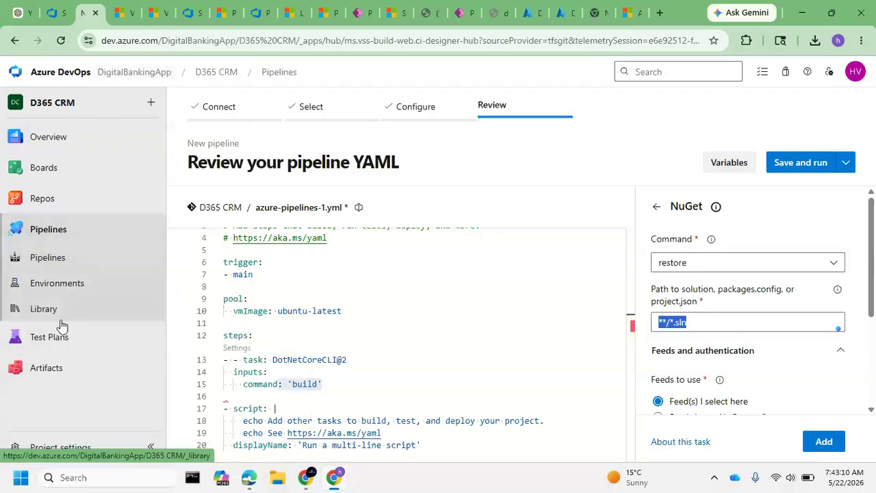
{"action": "mouse_move", "coordinate": [52, 324]}
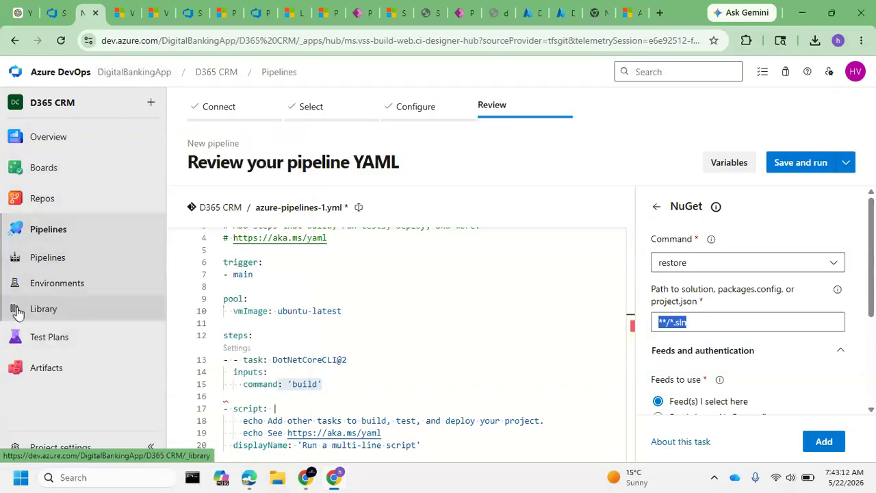
{"action": "mouse_move", "coordinate": [52, 203]}
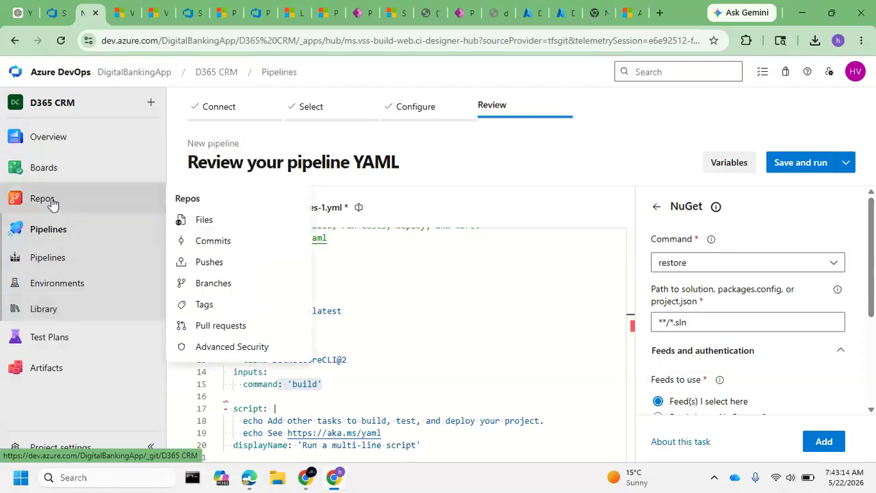
{"action": "left_click", "coordinate": [66, 233]}
Step: Open D365 CRM's successful run #20260522.4 and view its stage's job log
{"action": "left_click", "coordinate": [257, 255]}
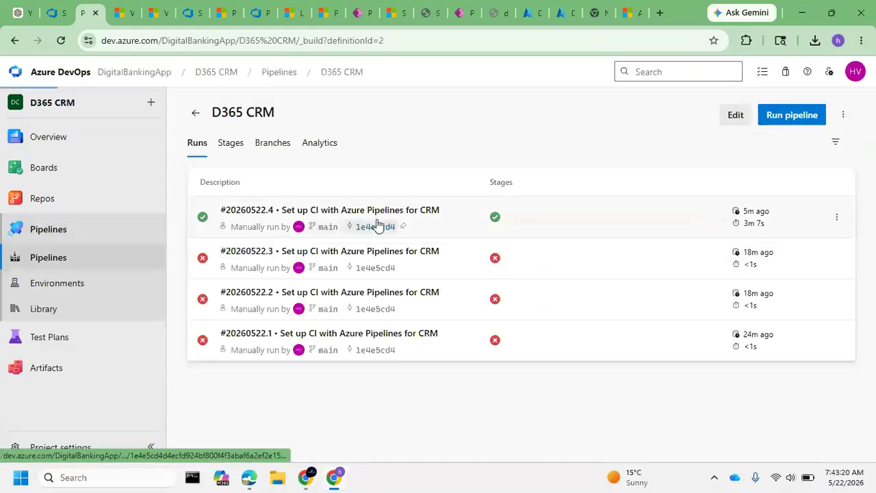
{"action": "left_click", "coordinate": [378, 225]}
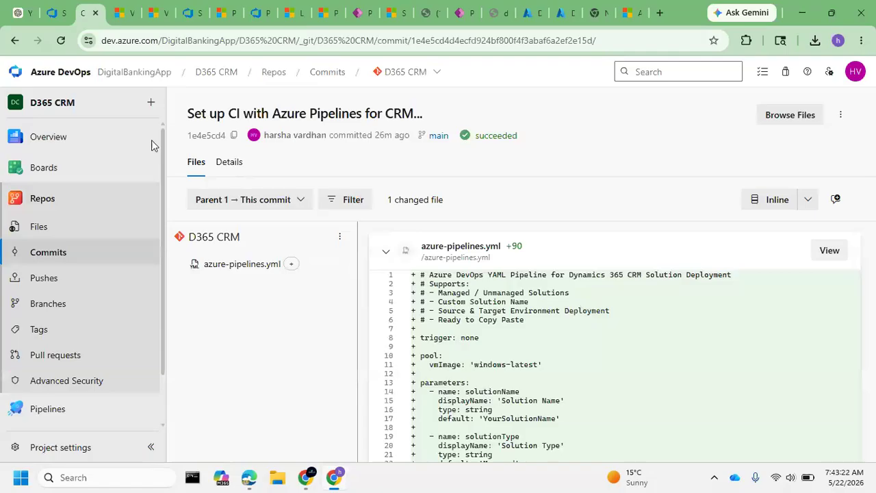
{"action": "left_click", "coordinate": [14, 40]}
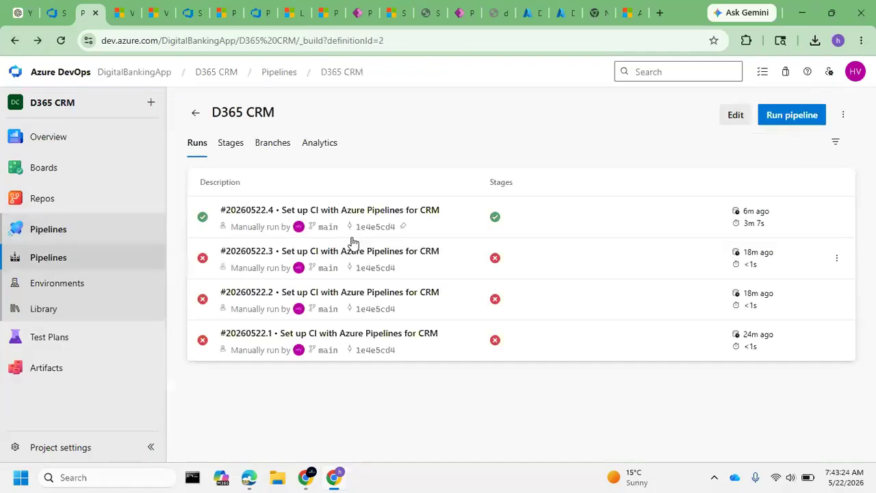
{"action": "left_click", "coordinate": [537, 228]}
{"action": "scroll", "coordinate": [253, 381], "scroll_direction": "down", "scroll_amount": 2}
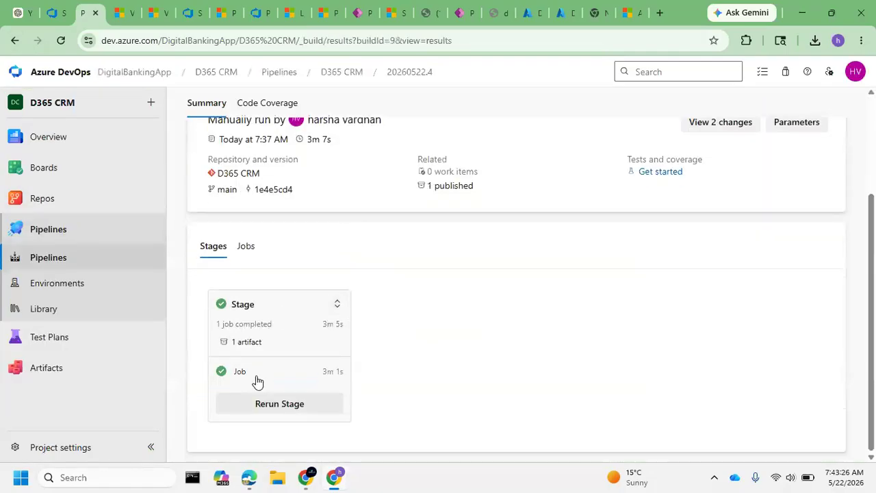
{"action": "left_click", "coordinate": [333, 306]}
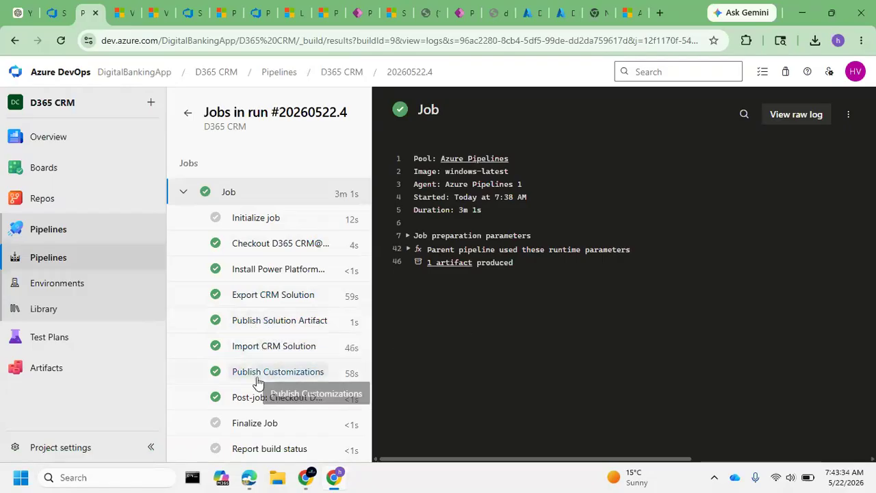
{"action": "left_click", "coordinate": [457, 12]}
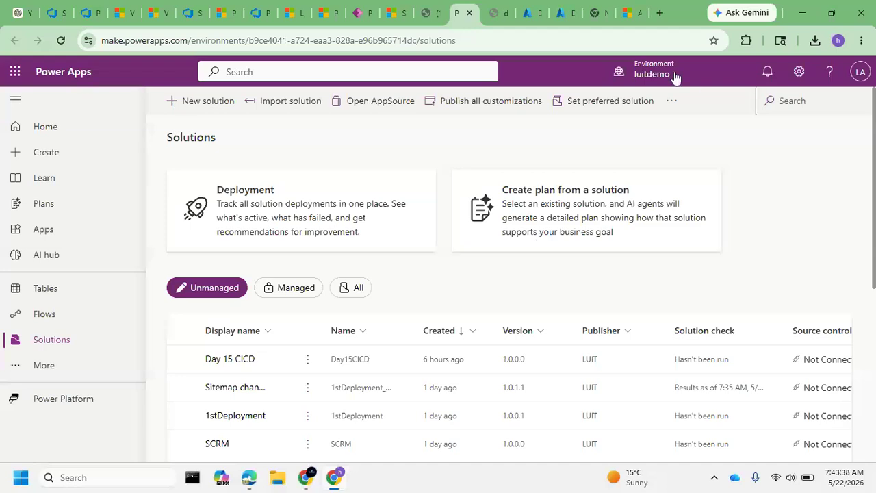
Step: Switch Power Apps to luittest and filter to Managed solutions to find the imported SNIQ CICD
{"action": "mouse_move", "coordinate": [675, 78]}
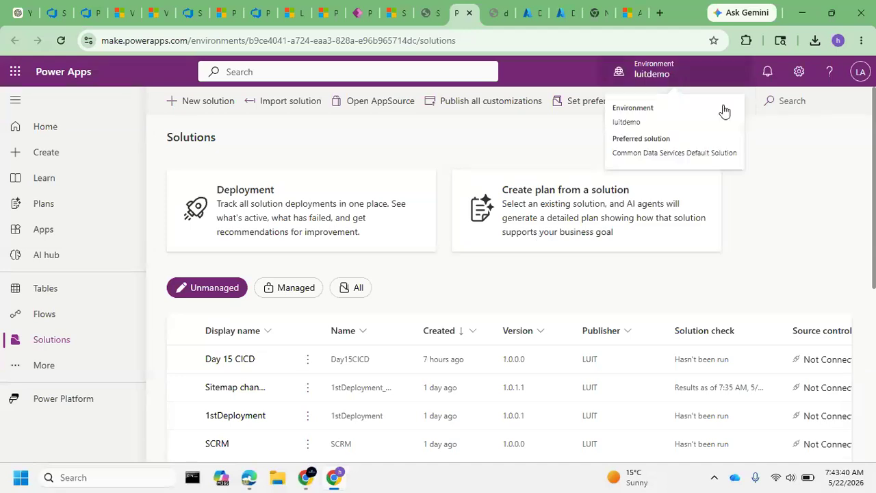
{"action": "left_click", "coordinate": [674, 74]}
{"action": "left_click", "coordinate": [61, 41]}
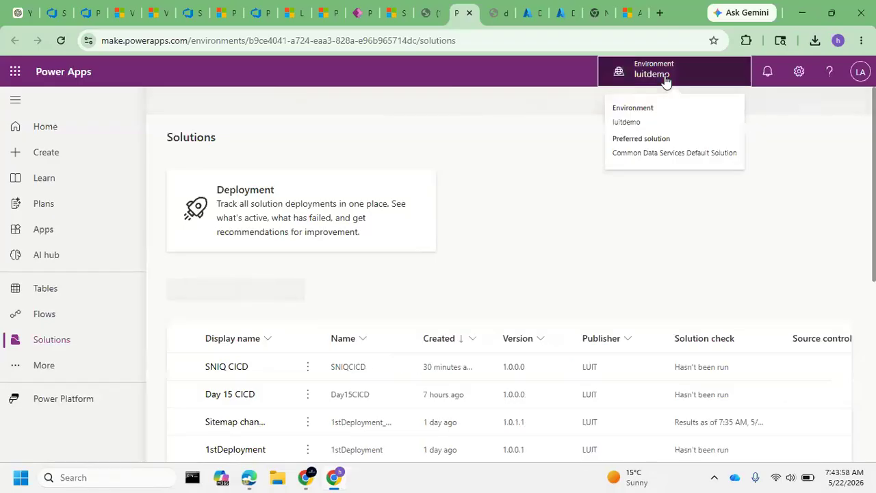
{"action": "left_click", "coordinate": [665, 81]}
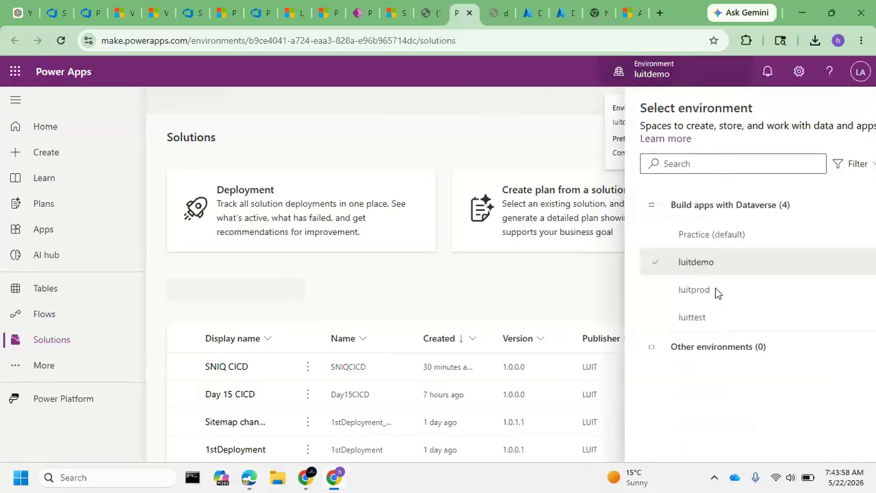
{"action": "left_click", "coordinate": [701, 328]}
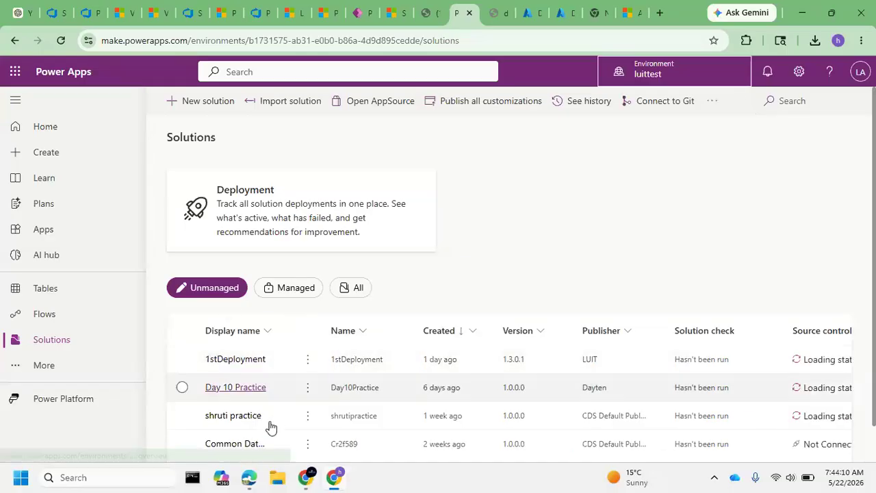
{"action": "left_click", "coordinate": [295, 290]}
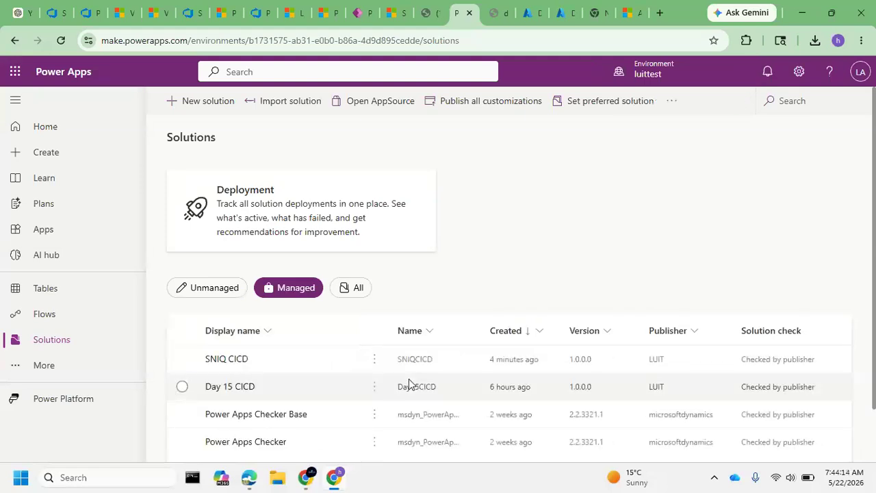
{"action": "triple_click", "coordinate": [510, 358]}
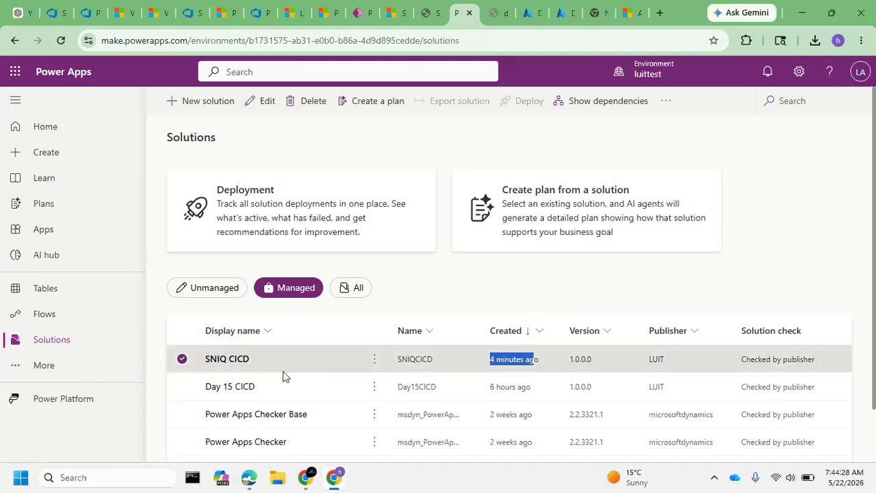
Step: Return to run #20260522.4's summary and scroll to its completed stage and published artifact
{"action": "left_click", "coordinate": [57, 13]}
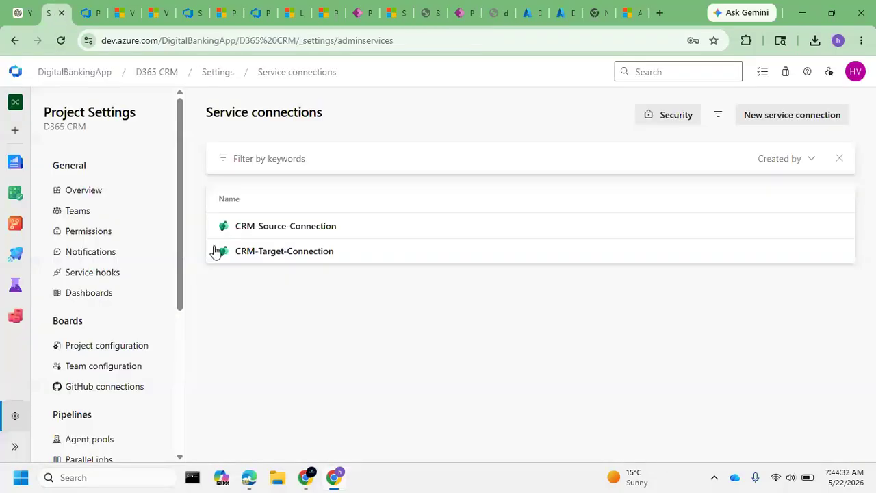
{"action": "left_click", "coordinate": [90, 15]}
{"action": "left_click", "coordinate": [191, 118]}
{"action": "scroll", "coordinate": [301, 328], "scroll_direction": "down", "scroll_amount": 2}
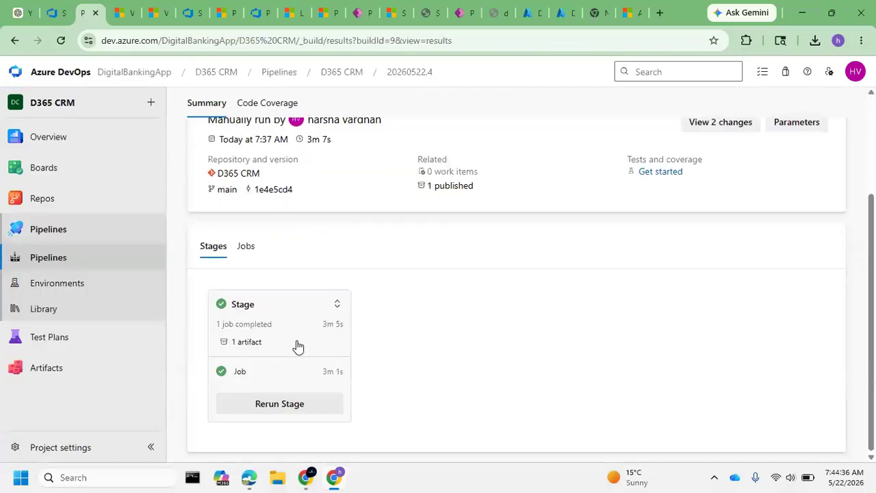
{"action": "left_click", "coordinate": [282, 310]}
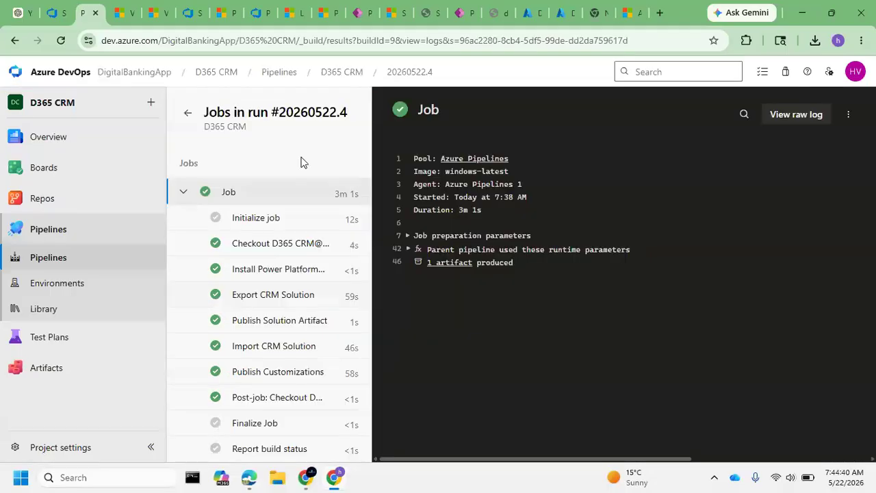
{"action": "left_click", "coordinate": [185, 115]}
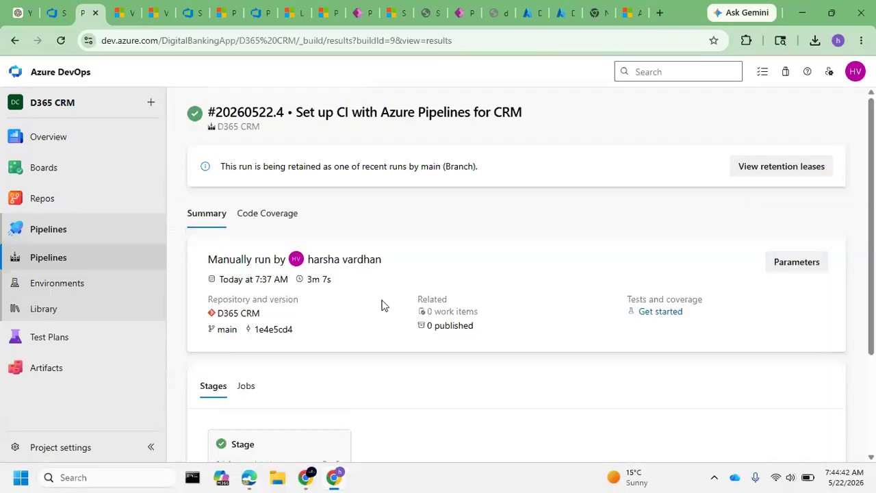
{"action": "scroll", "coordinate": [342, 301], "scroll_direction": "down", "scroll_amount": 2}
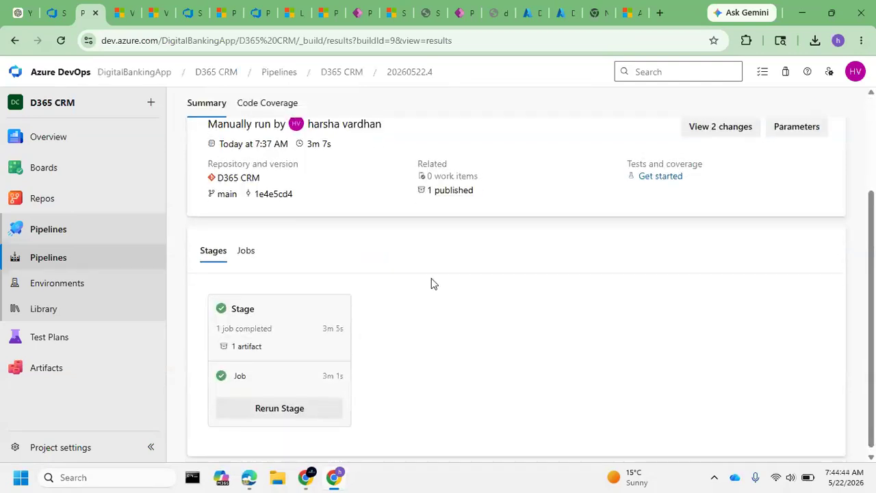
{"action": "scroll", "coordinate": [431, 280], "scroll_direction": "up", "scroll_amount": 2}
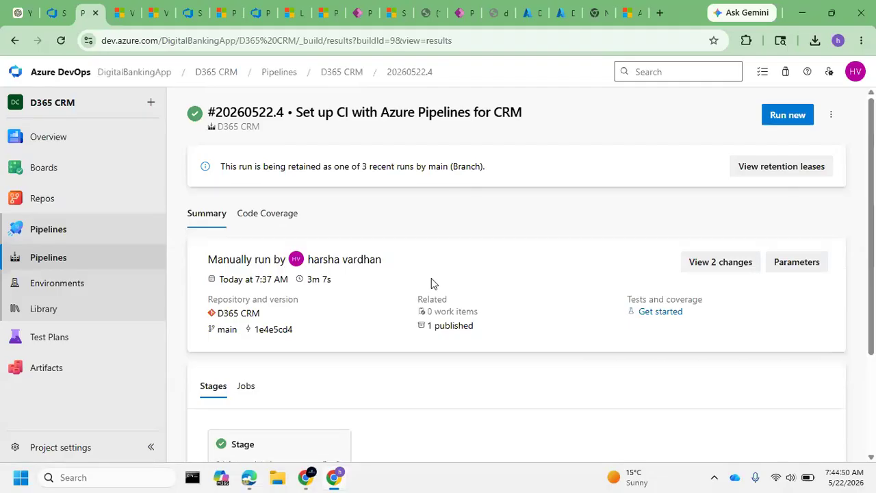
{"action": "scroll", "coordinate": [395, 381], "scroll_direction": "down", "scroll_amount": 2}
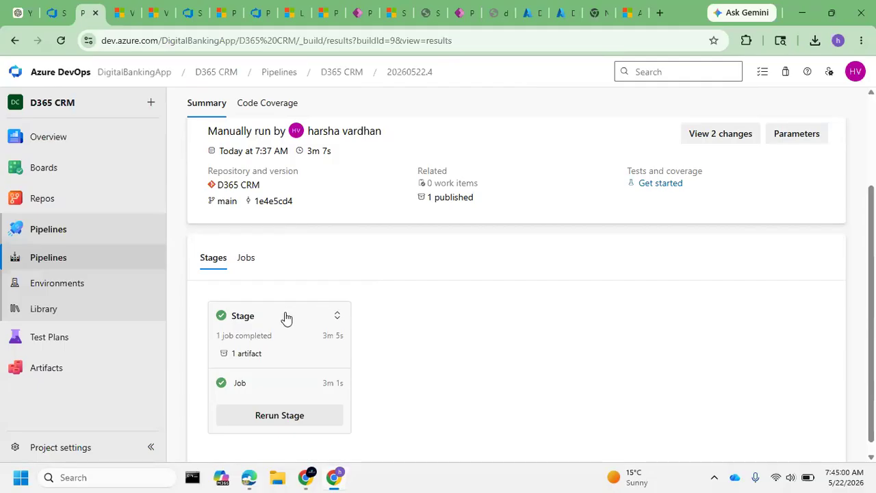
{"action": "scroll", "coordinate": [523, 310], "scroll_direction": "up", "scroll_amount": 2}
{"action": "left_click_drag", "start_coordinate": [239, 117], "coordinate": [562, 120]}
{"action": "scroll", "coordinate": [407, 353], "scroll_direction": "down", "scroll_amount": 2}
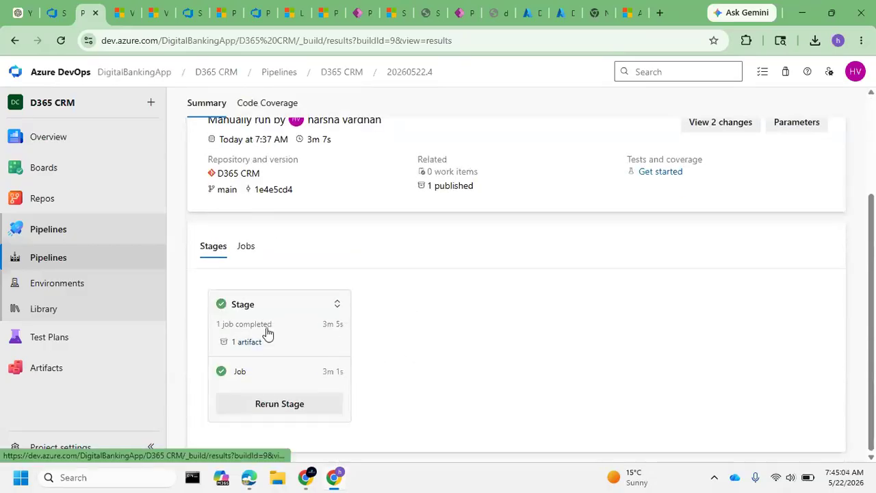
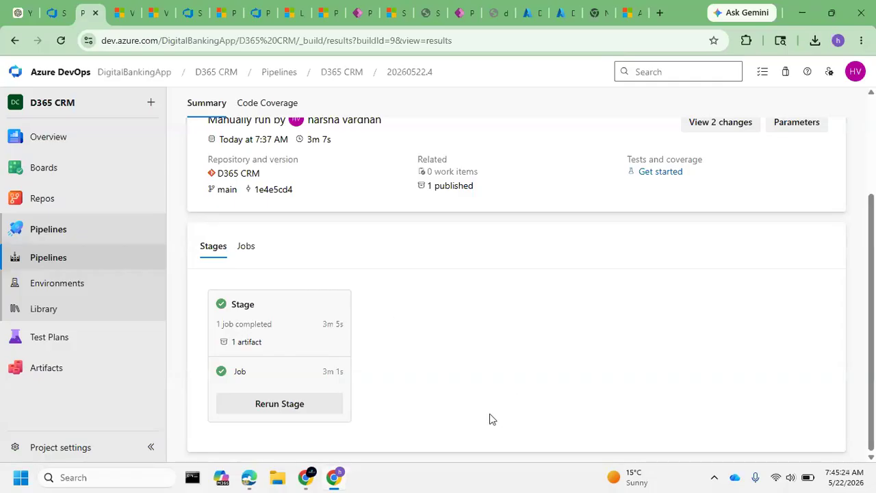
Step: In ChatGPT, start a prompt reading 'I want to have stages seperately f…'
{"action": "left_click", "coordinate": [26, 13]}
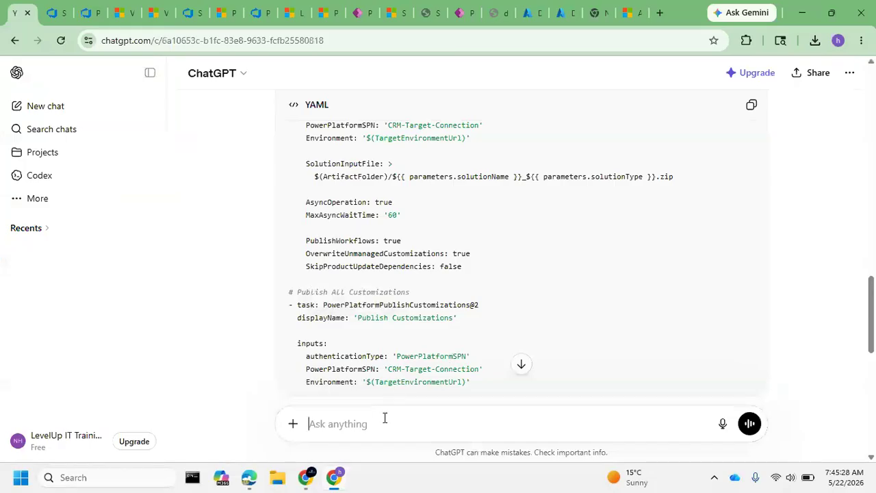
{"action": "scroll", "coordinate": [392, 293], "scroll_direction": "down", "scroll_amount": 10}
{"action": "type", "text": "I want ot"}
{"action": "key", "text": "BackSpace"}
{"action": "key", "text": "BackSpace"}
{"action": "type", "text": "toha"}
{"action": "key", "text": "BackSpace"}
{"action": "key", "text": "BackSpace"}
{"action": "type", "text": "have stages seperately for"}
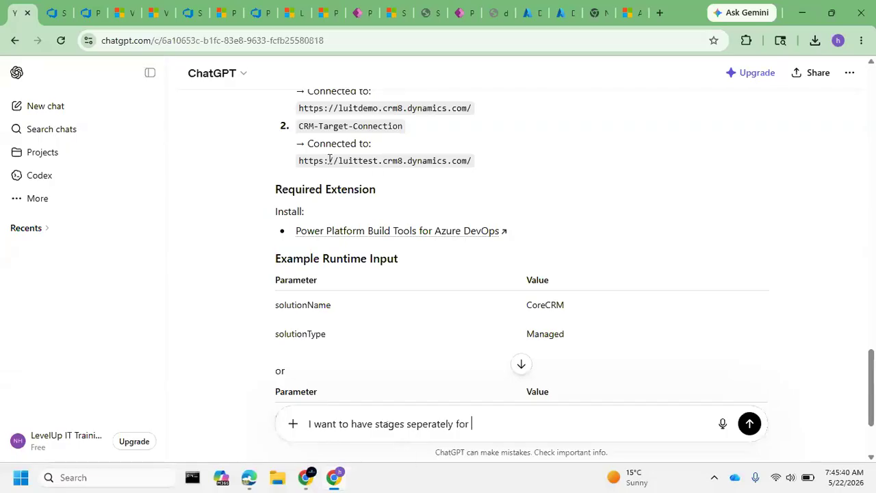
Step: Paste the luittest URL, add 'and', and paste a copy with test changed to prod
{"action": "left_click_drag", "start_coordinate": [300, 162], "coordinate": [485, 164]}
{"action": "key", "text": "ctrl+c"}
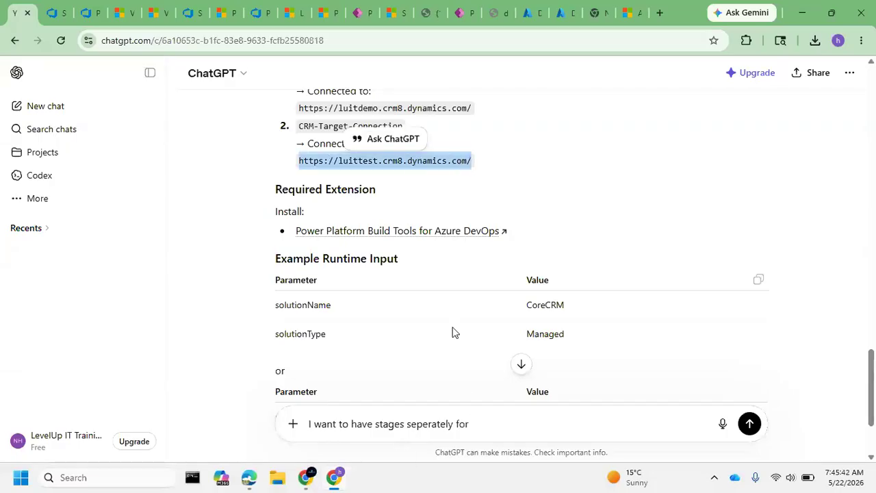
{"action": "left_click", "coordinate": [488, 425]}
{"action": "key", "text": "ctrl+v"}
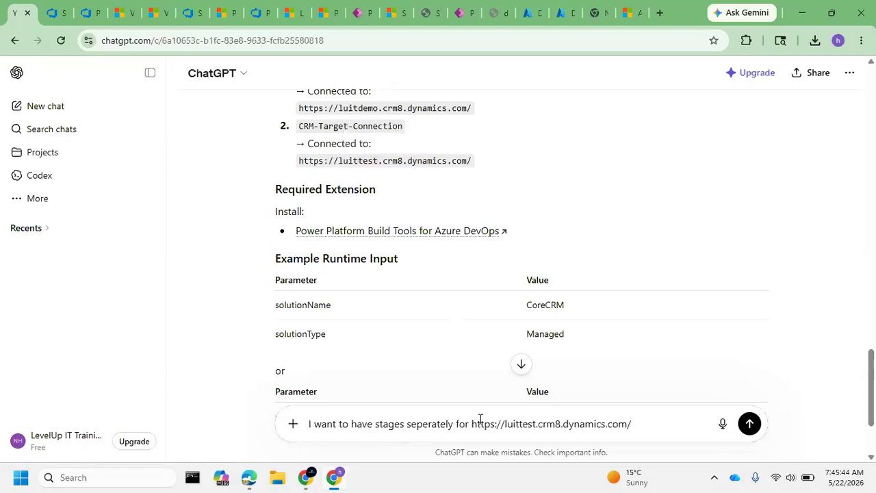
{"action": "key", "text": "shift+Return"}
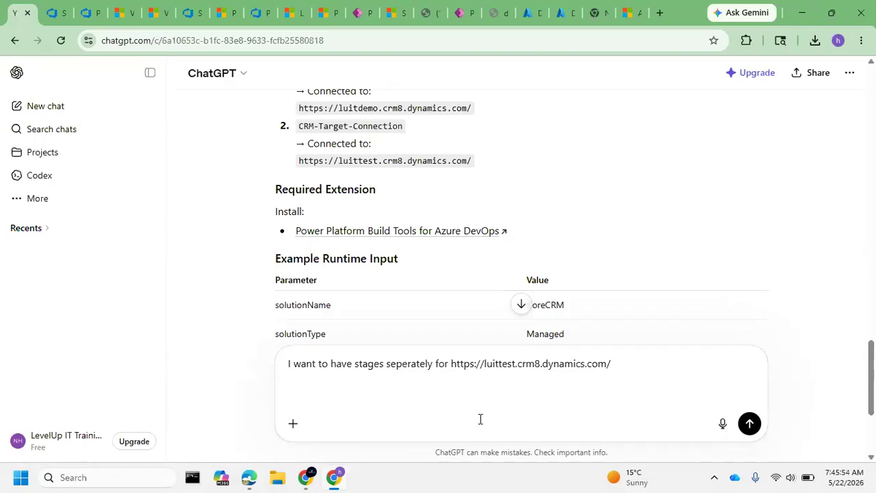
{"action": "type", "text": "and"}
{"action": "key", "text": "ctrl+v"}
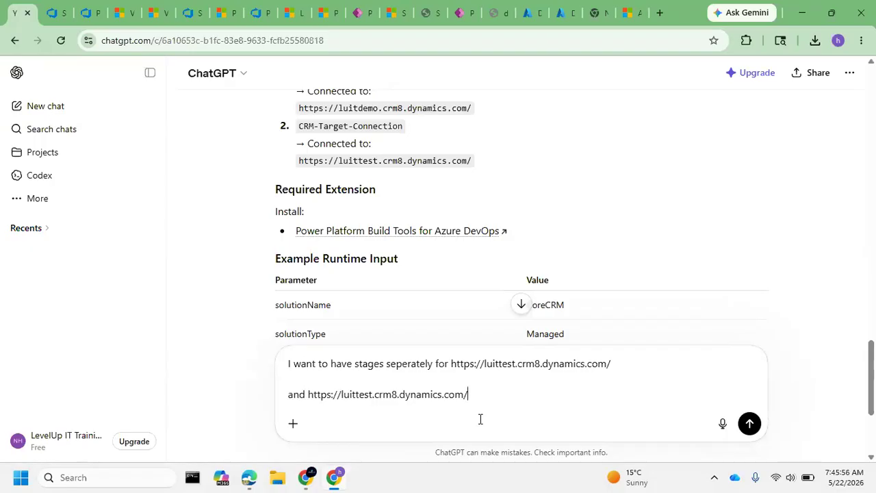
{"action": "left_click_drag", "start_coordinate": [355, 394], "coordinate": [372, 394]}
{"action": "type", "text": "prod"}
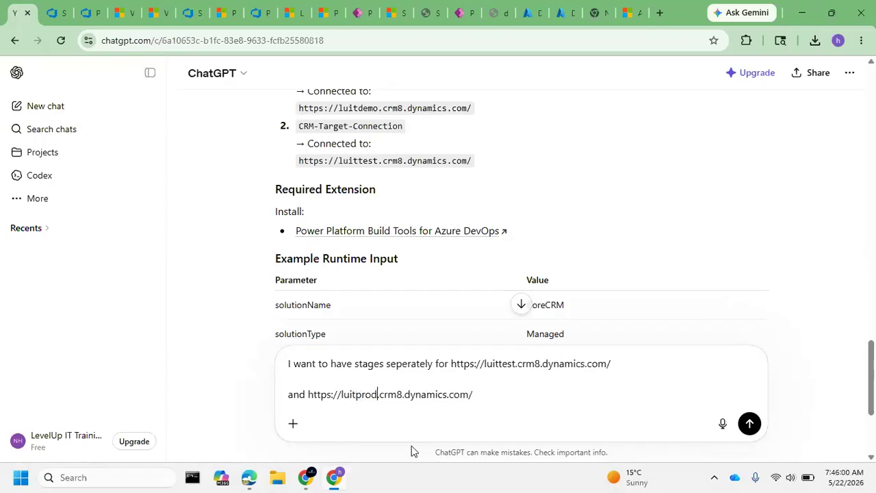
{"action": "left_click_drag", "start_coordinate": [307, 394], "coordinate": [482, 403]}
{"action": "key", "text": "ctrl+c"}
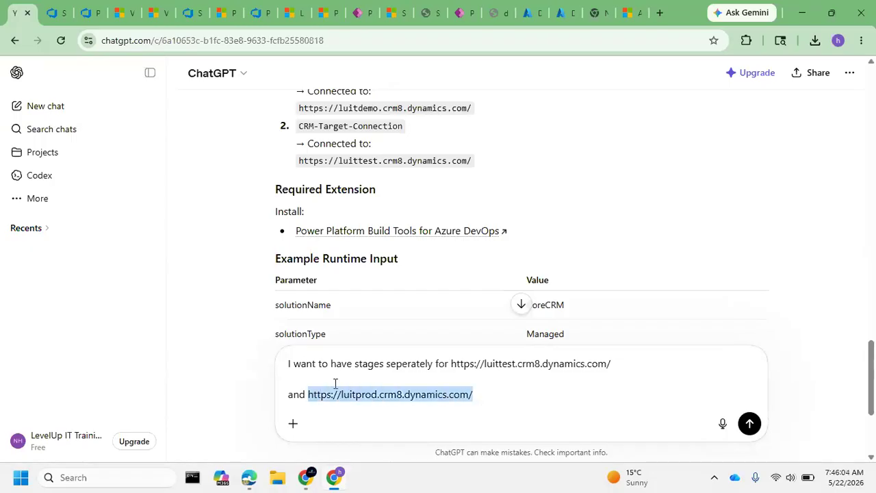
Step: Add a first line: 'Consider the luitprod.crm8.dynamics.com as second target'
{"action": "left_click", "coordinate": [312, 375]}
{"action": "key", "text": "shift+Return"}
{"action": "key", "text": "shift+Return"}
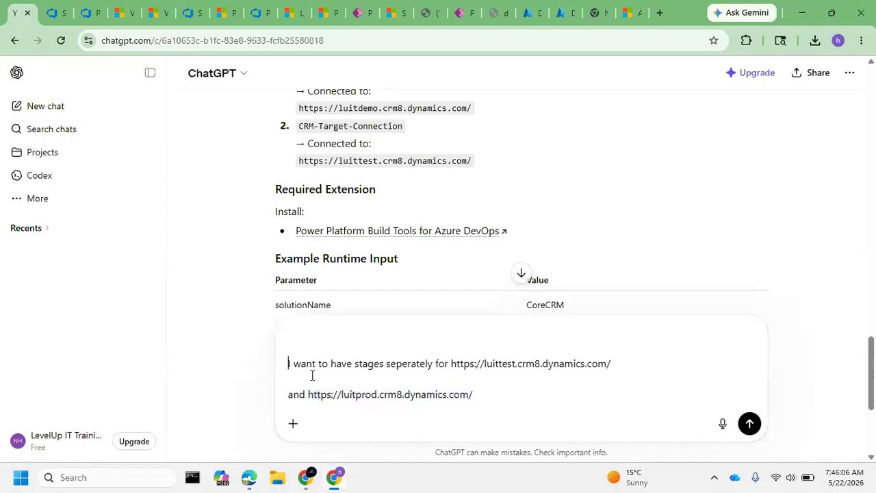
{"action": "type", "text": "Consider the"}
{"action": "key", "text": "ctrl+v"}
{"action": "type", "text": "as"}
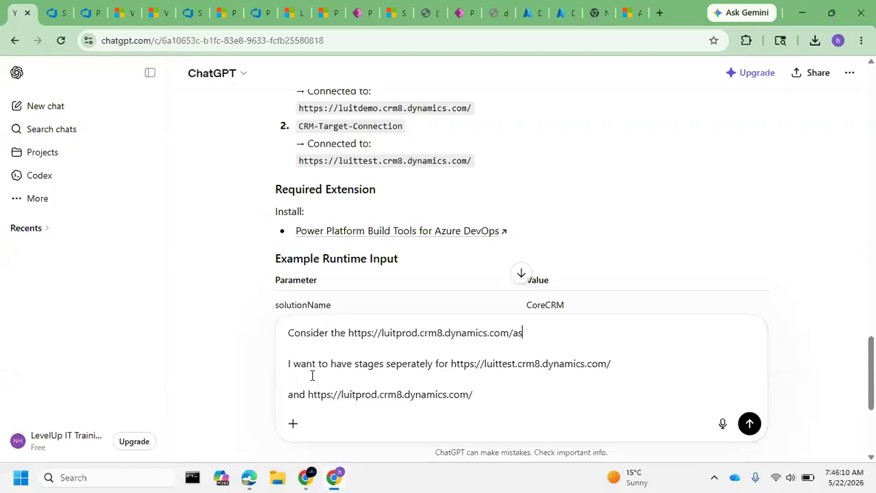
{"action": "type", "text": " e"}
{"action": "type", "text": "econd"}
{"action": "type", "text": " tagert"}
{"action": "key", "text": "BackSpace"}
{"action": "key", "text": "BackSpace"}
{"action": "key", "text": "BackSpace"}
{"action": "key", "text": "BackSpace"}
{"action": "type", "text": "rget"}
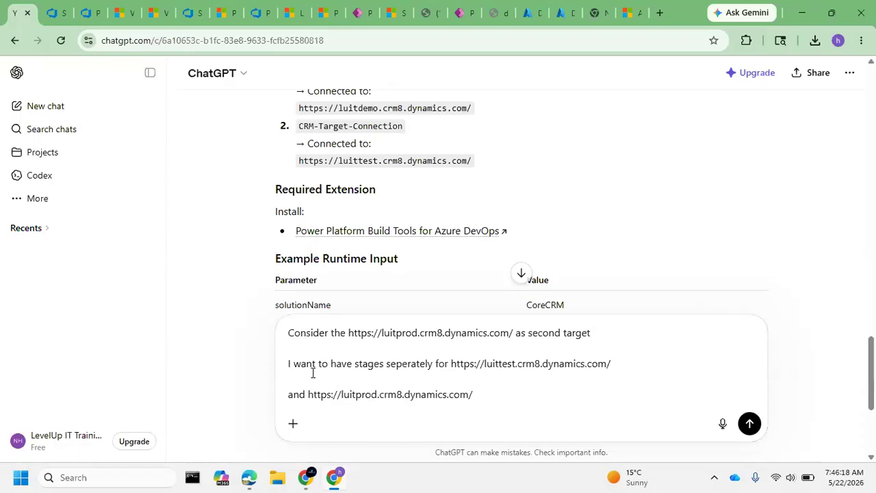
{"action": "scroll", "coordinate": [481, 401], "scroll_direction": "down", "scroll_amount": 2}
Step: Add a line asking for YAML pipeline changes with approval for deploying to the luitprod URL
{"action": "left_click", "coordinate": [515, 395]}
{"action": "key", "text": "shift+Return"}
{"action": "type", "text": "make "}
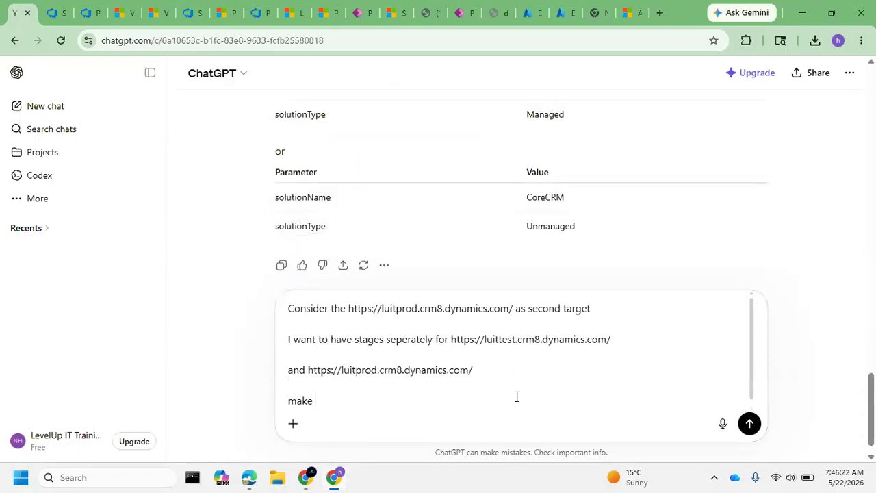
{"action": "type", "text": "necessary changes to yml piep"}
{"action": "key", "text": "BackSpace"}
{"action": "key", "text": "BackSpace"}
{"action": "type", "text": "peline script"}
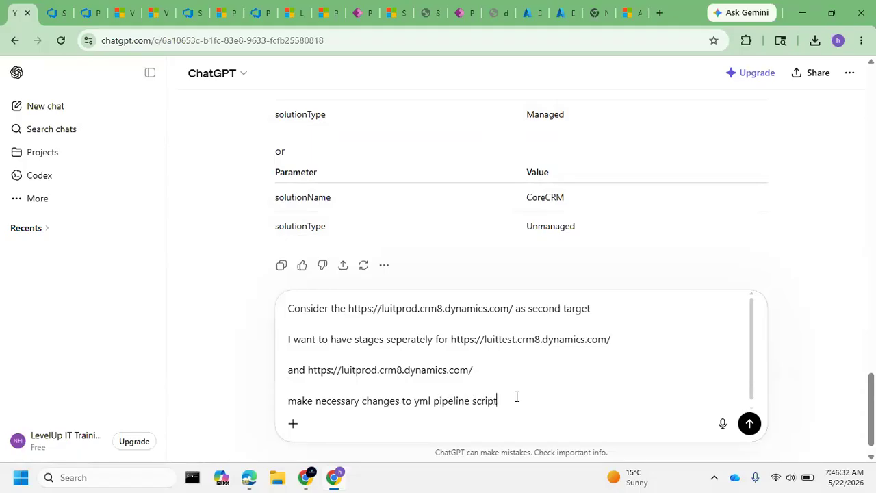
{"action": "type", "text": " also add approval for deploying to"}
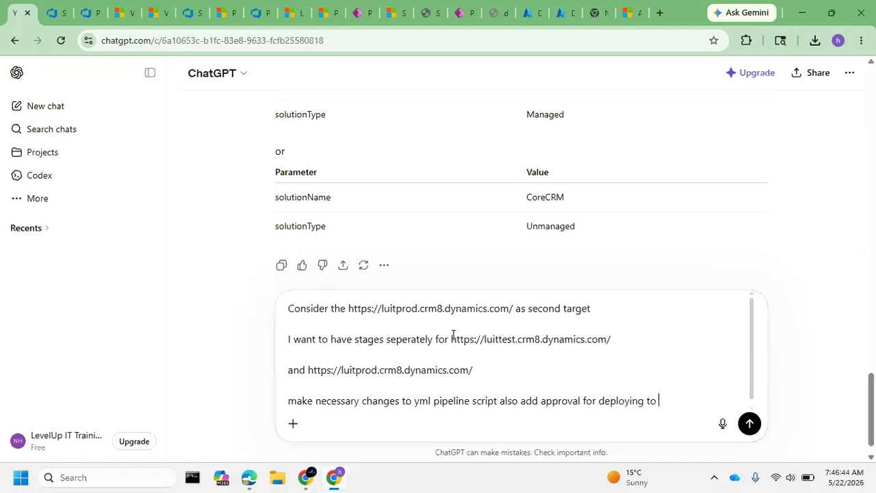
{"action": "left_click_drag", "start_coordinate": [487, 368], "coordinate": [307, 369]}
{"action": "key", "text": "ctrl+c"}
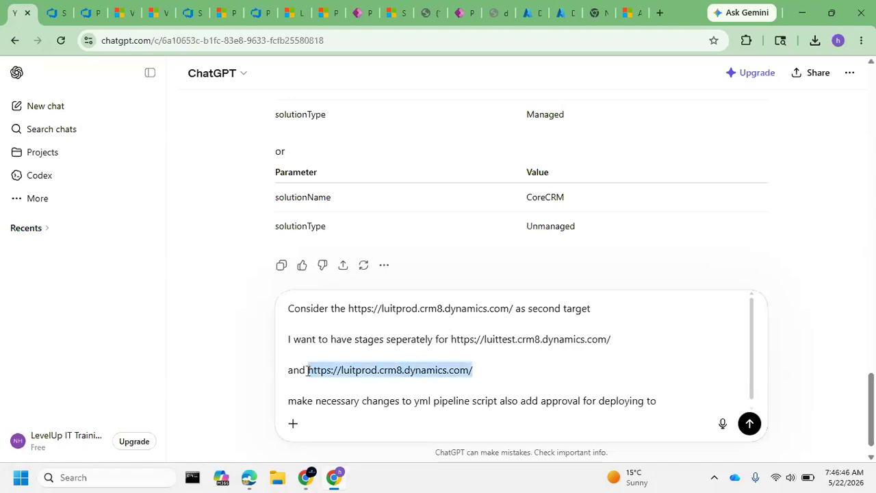
{"action": "left_click", "coordinate": [663, 398]}
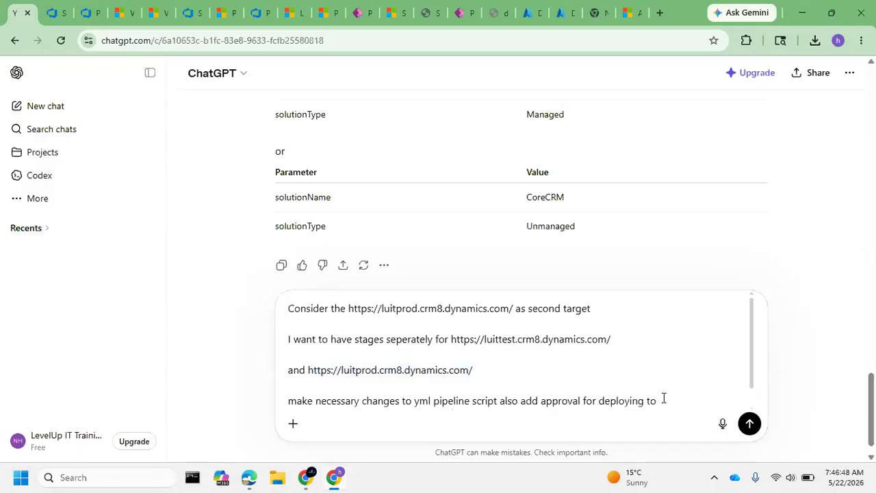
{"action": "key", "text": "ctrl+v"}
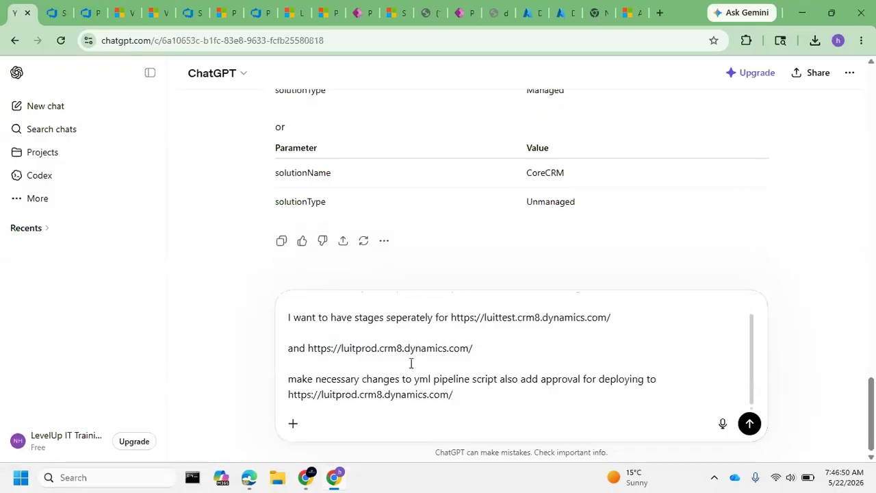
Step: Insert 'environment' after 'second target' and send the prompt
{"action": "scroll", "coordinate": [516, 337], "scroll_direction": "up", "scroll_amount": 1}
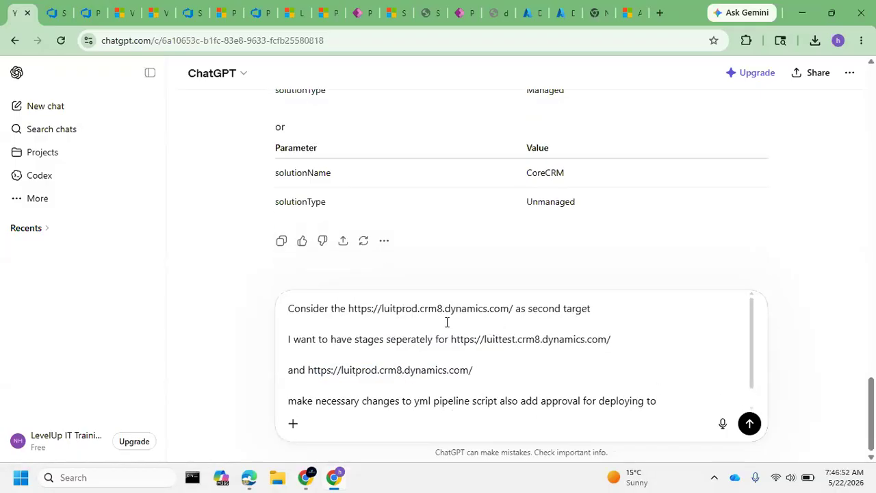
{"action": "scroll", "coordinate": [643, 307], "scroll_direction": "down", "scroll_amount": 1}
{"action": "scroll", "coordinate": [650, 316], "scroll_direction": "up", "scroll_amount": 1}
{"action": "left_click", "coordinate": [634, 306]}
{"action": "type", "text": "e"}
{"action": "type", "text": "nvor"}
{"action": "key", "text": "BackSpace"}
{"action": "key", "text": "BackSpace"}
{"action": "key", "text": "BackSpace"}
{"action": "type", "text": "vironmoent"}
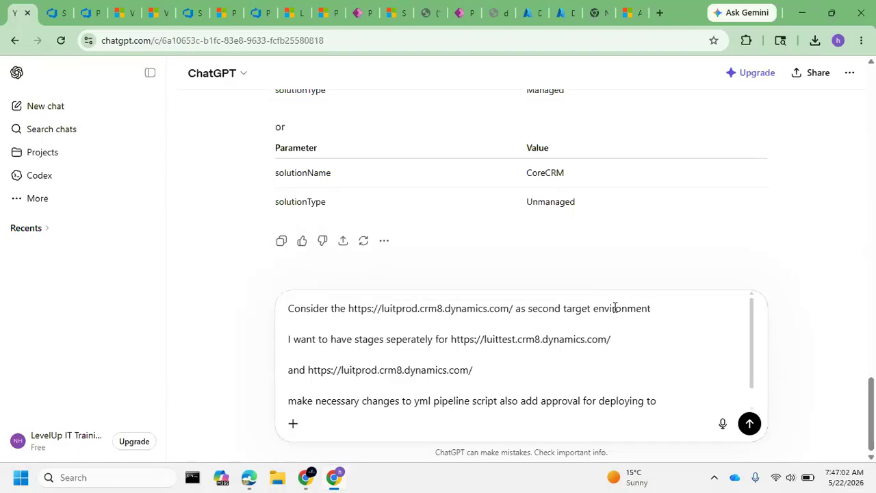
{"action": "key", "text": "ctrl+v"}
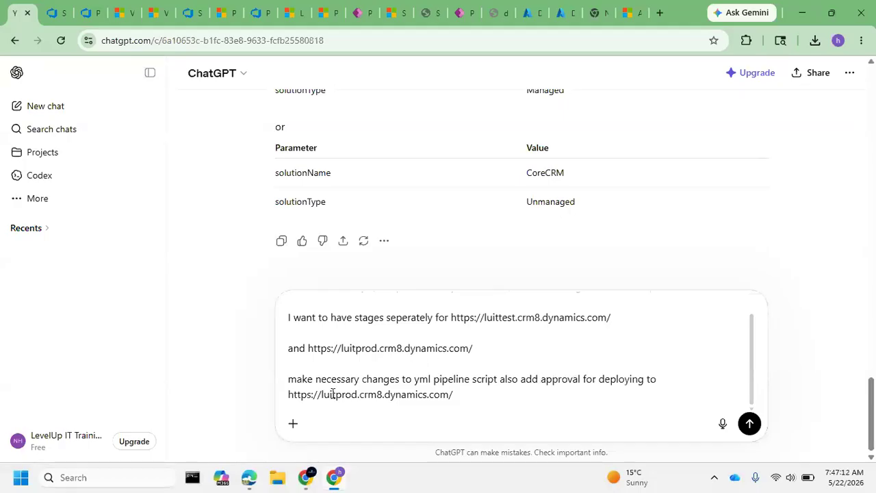
{"action": "left_click", "coordinate": [748, 425]}
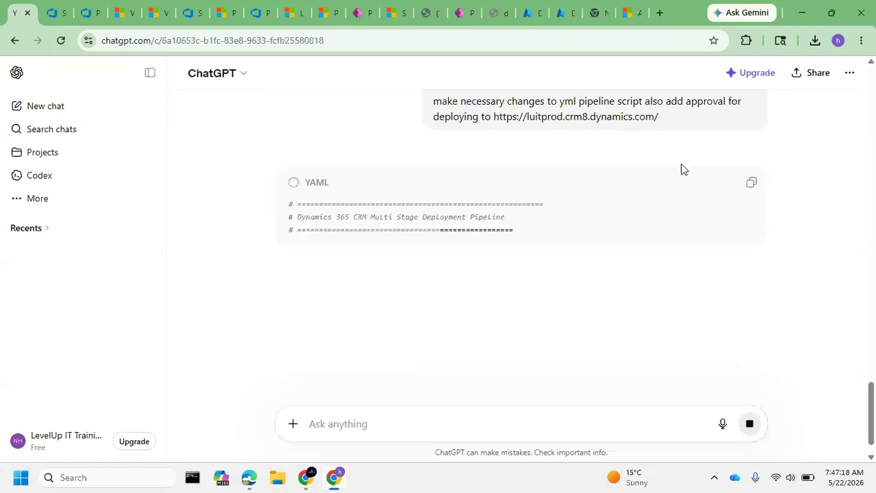
{"action": "scroll", "coordinate": [465, 219], "scroll_direction": "down", "scroll_amount": 1}
{"action": "scroll", "coordinate": [474, 220], "scroll_direction": "down", "scroll_amount": 2}
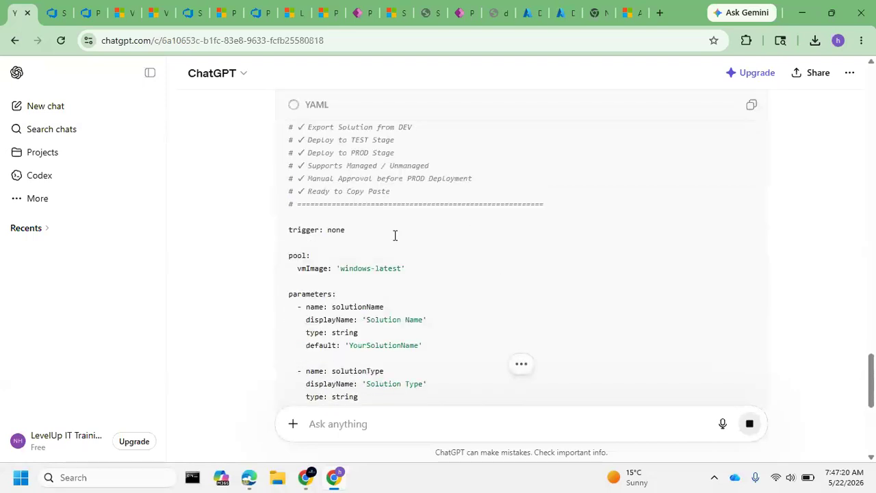
{"action": "scroll", "coordinate": [404, 245], "scroll_direction": "down", "scroll_amount": 1}
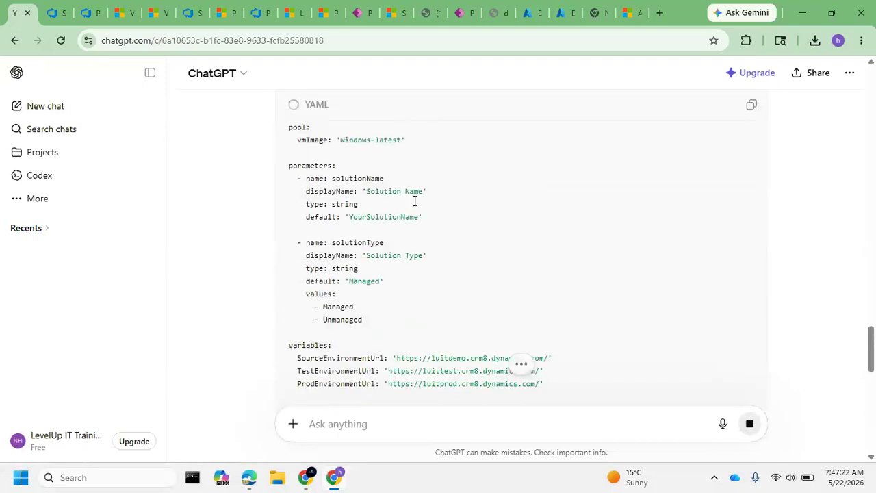
{"action": "scroll", "coordinate": [374, 268], "scroll_direction": "down", "scroll_amount": 1}
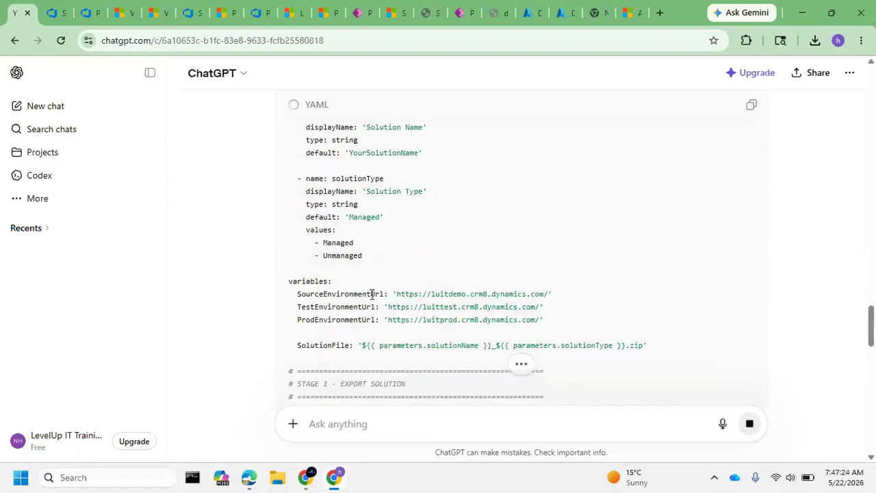
{"action": "left_click_drag", "start_coordinate": [305, 321], "coordinate": [551, 322]}
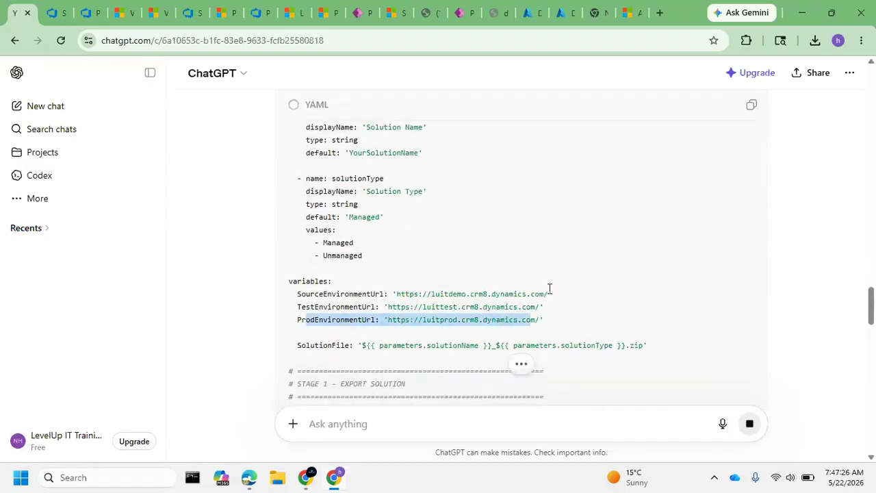
{"action": "scroll", "coordinate": [479, 284], "scroll_direction": "down", "scroll_amount": 1}
{"action": "scroll", "coordinate": [373, 270], "scroll_direction": "down", "scroll_amount": 3}
{"action": "scroll", "coordinate": [366, 263], "scroll_direction": "up", "scroll_amount": 2}
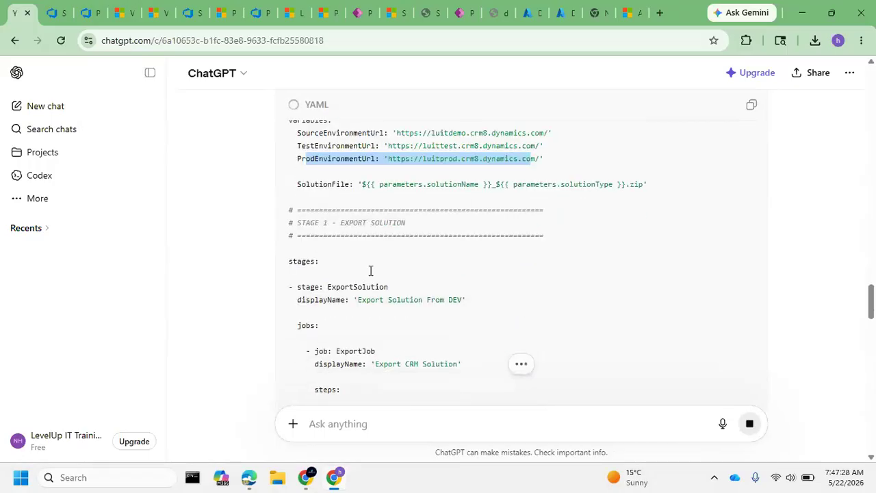
{"action": "scroll", "coordinate": [375, 246], "scroll_direction": "down", "scroll_amount": 4}
{"action": "scroll", "coordinate": [468, 296], "scroll_direction": "down", "scroll_amount": 1}
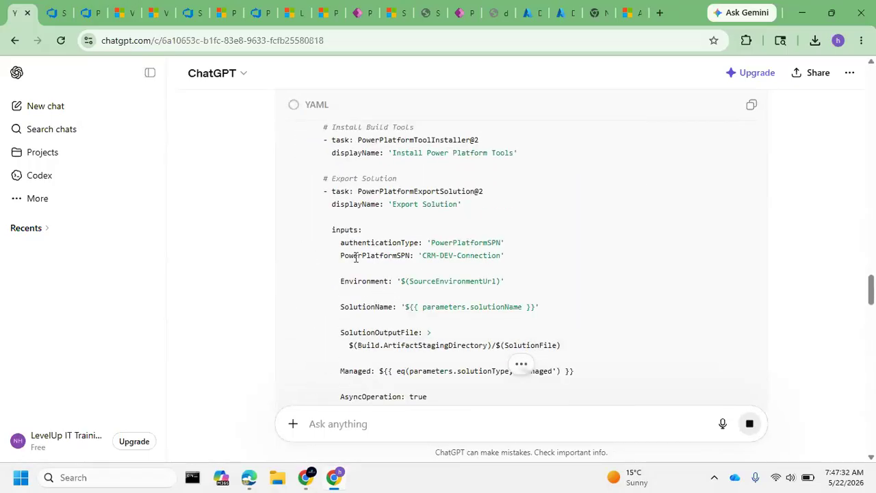
{"action": "left_click_drag", "start_coordinate": [422, 258], "coordinate": [506, 258]}
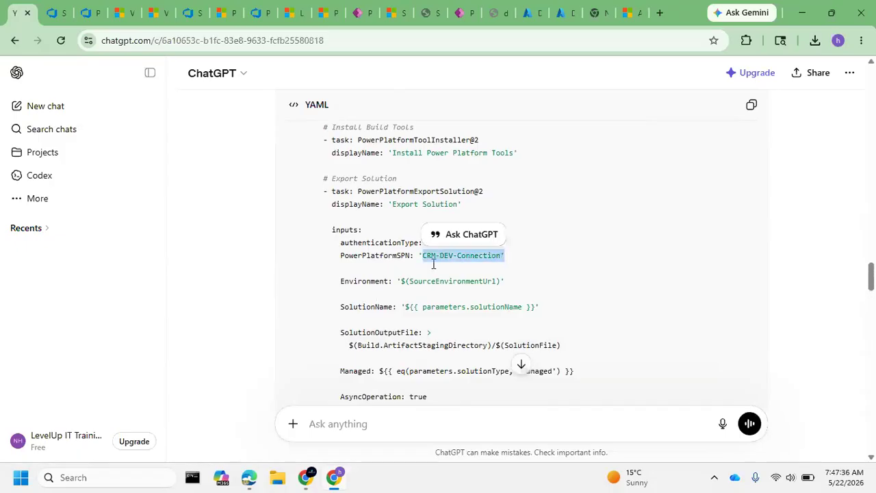
{"action": "scroll", "coordinate": [448, 281], "scroll_direction": "down", "scroll_amount": 1}
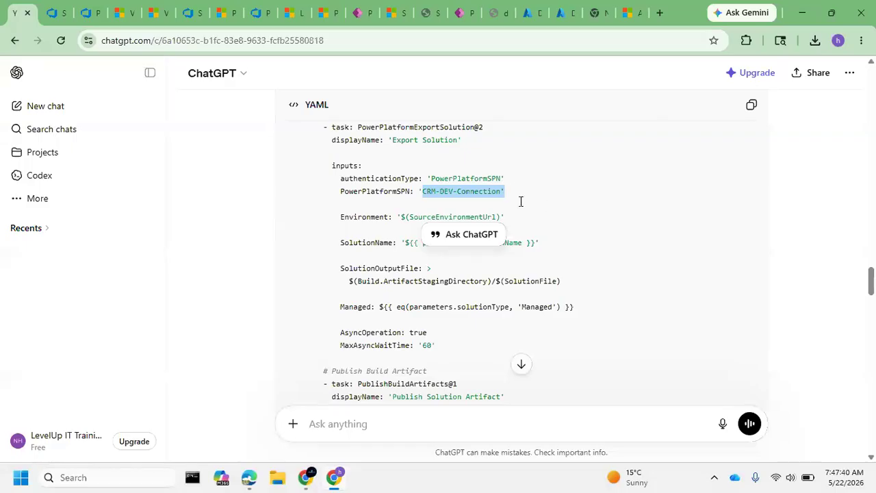
{"action": "scroll", "coordinate": [547, 203], "scroll_direction": "down", "scroll_amount": 2}
{"action": "scroll", "coordinate": [526, 199], "scroll_direction": "up", "scroll_amount": 1}
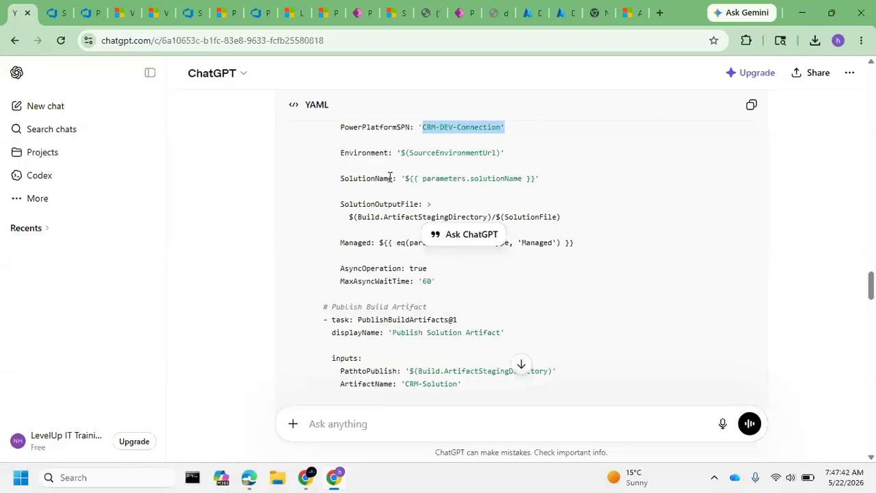
{"action": "scroll", "coordinate": [490, 286], "scroll_direction": "down", "scroll_amount": 1}
{"action": "scroll", "coordinate": [365, 301], "scroll_direction": "down", "scroll_amount": 1}
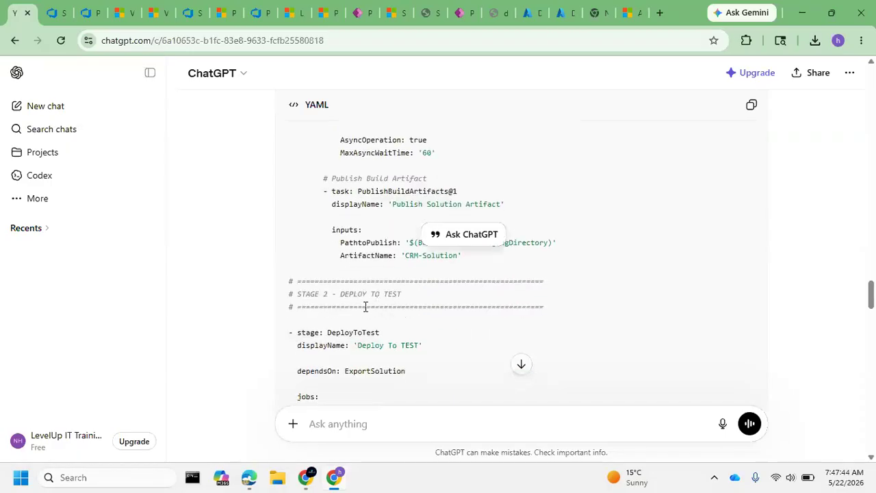
{"action": "scroll", "coordinate": [383, 304], "scroll_direction": "down", "scroll_amount": 2}
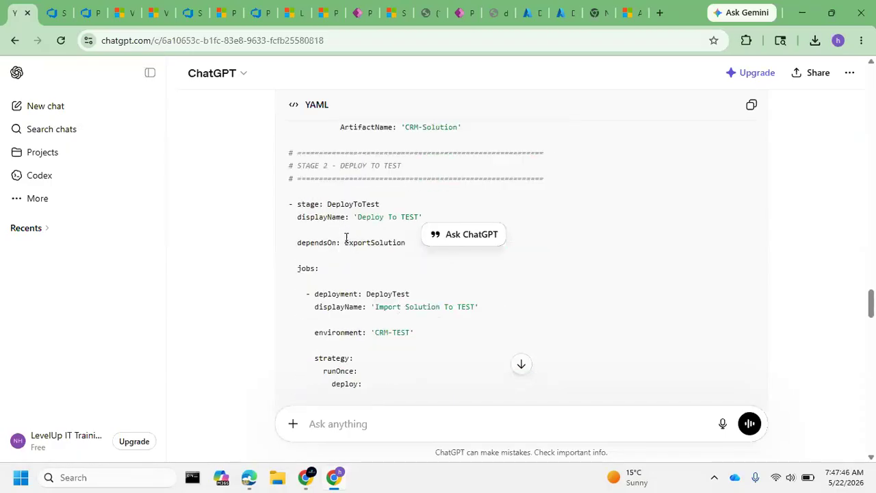
{"action": "scroll", "coordinate": [346, 238], "scroll_direction": "down", "scroll_amount": 8}
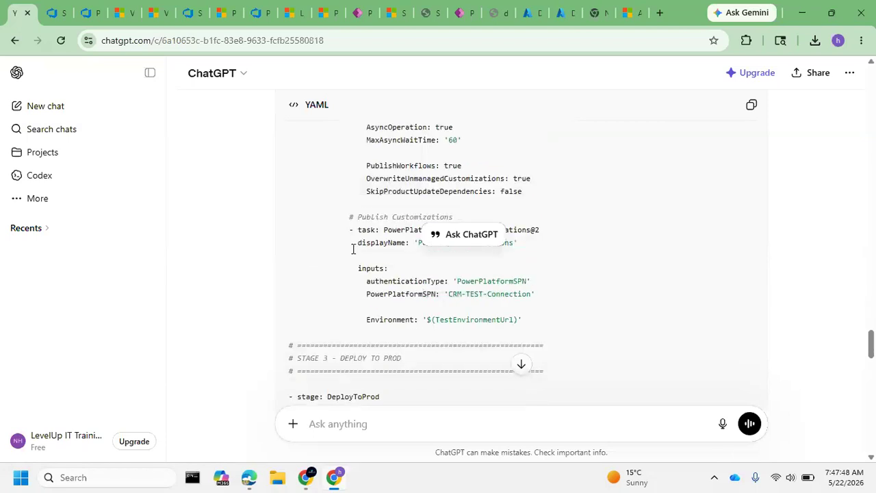
{"action": "scroll", "coordinate": [353, 249], "scroll_direction": "down", "scroll_amount": 2}
{"action": "scroll", "coordinate": [375, 258], "scroll_direction": "down", "scroll_amount": 1}
{"action": "scroll", "coordinate": [415, 307], "scroll_direction": "down", "scroll_amount": 5}
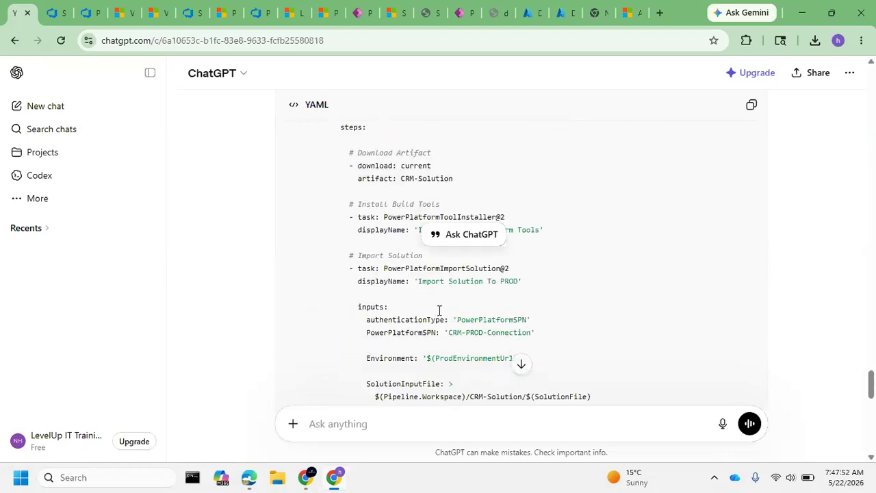
{"action": "scroll", "coordinate": [499, 302], "scroll_direction": "down", "scroll_amount": 1}
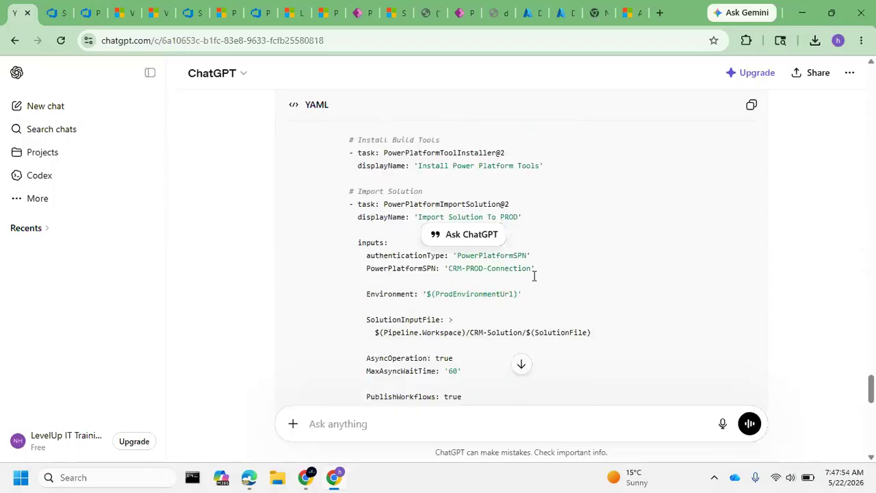
{"action": "scroll", "coordinate": [493, 285], "scroll_direction": "down", "scroll_amount": 6}
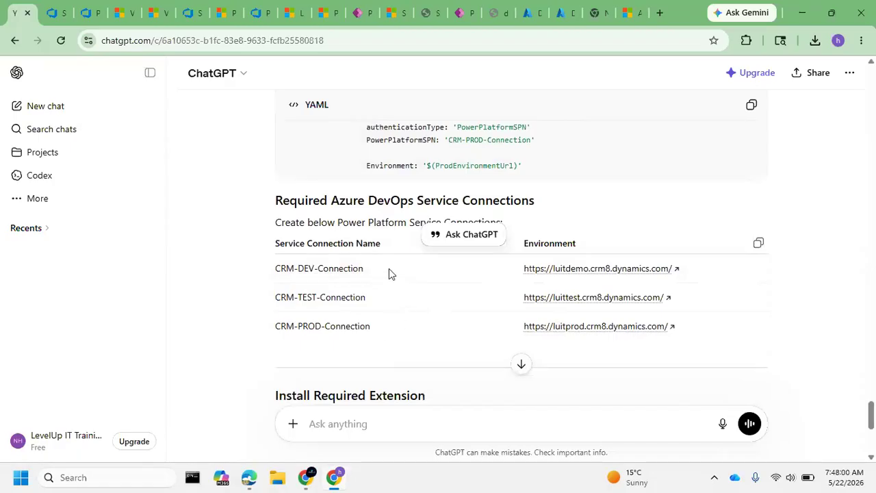
Step: Read ChatGPT's three PROD approval items and the CRM-PROD environment path
{"action": "scroll", "coordinate": [404, 305], "scroll_direction": "down", "scroll_amount": 2}
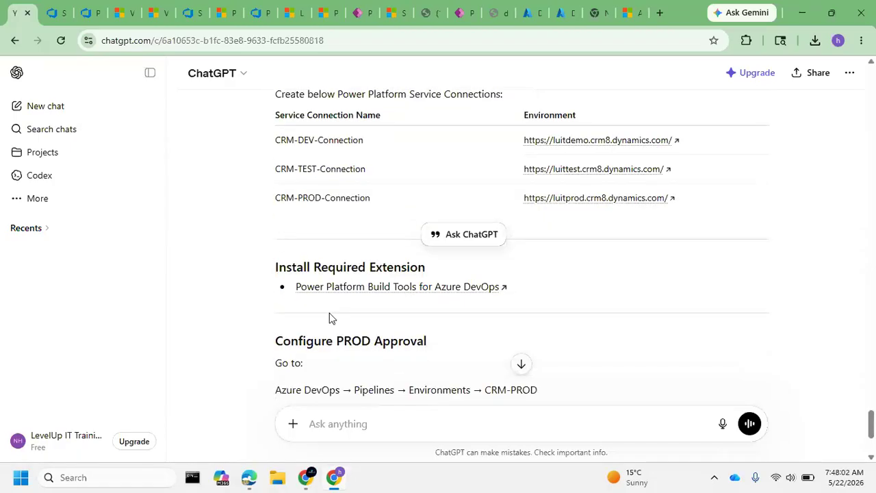
{"action": "scroll", "coordinate": [376, 275], "scroll_direction": "down", "scroll_amount": 3}
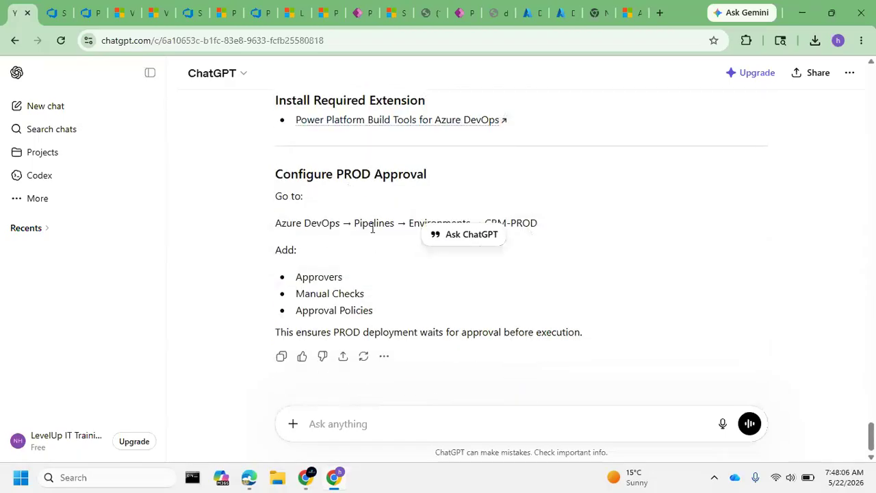
{"action": "left_click_drag", "start_coordinate": [387, 314], "coordinate": [310, 276]}
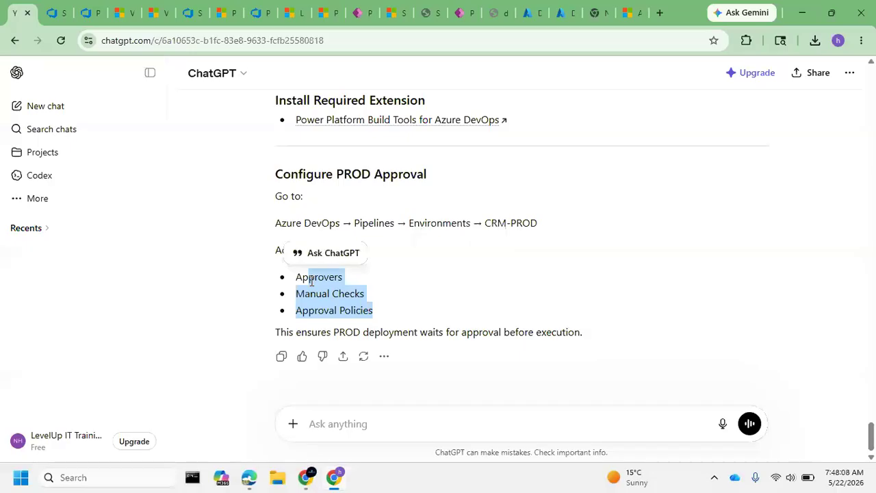
{"action": "left_click", "coordinate": [409, 298]}
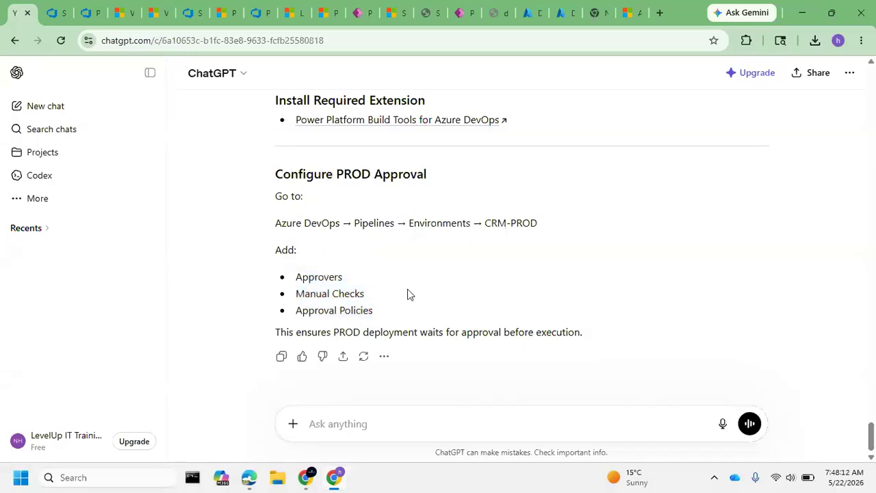
{"action": "scroll", "coordinate": [407, 295], "scroll_direction": "up", "scroll_amount": 4}
{"action": "scroll", "coordinate": [431, 273], "scroll_direction": "down", "scroll_amount": 3}
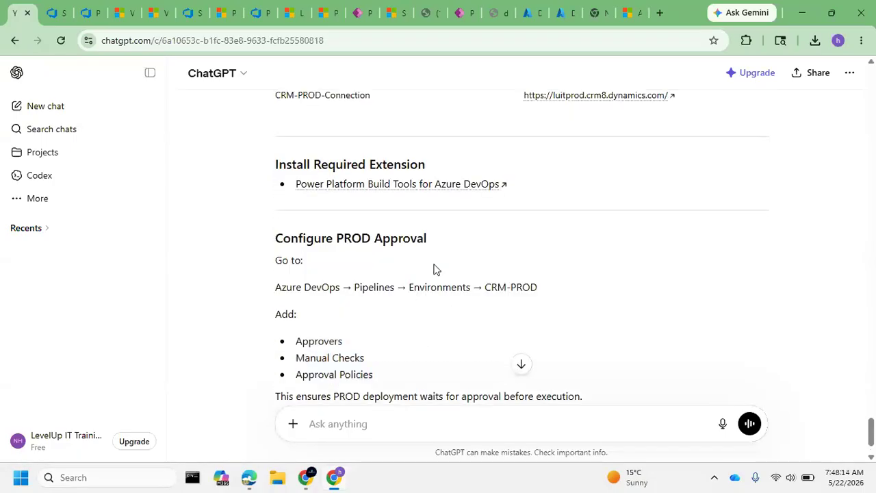
{"action": "triple_click", "coordinate": [423, 290]}
{"action": "left_click", "coordinate": [415, 320]}
Step: Copy the generated multi-stage YAML pipeline and return to the Azure DevOps run summary
{"action": "scroll", "coordinate": [430, 300], "scroll_direction": "up", "scroll_amount": 5}
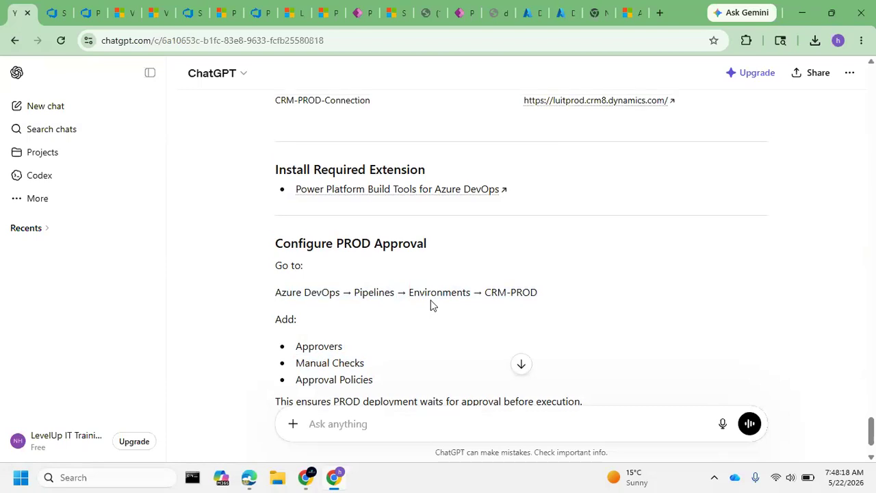
{"action": "scroll", "coordinate": [425, 299], "scroll_direction": "up", "scroll_amount": 3}
{"action": "left_click", "coordinate": [752, 104]}
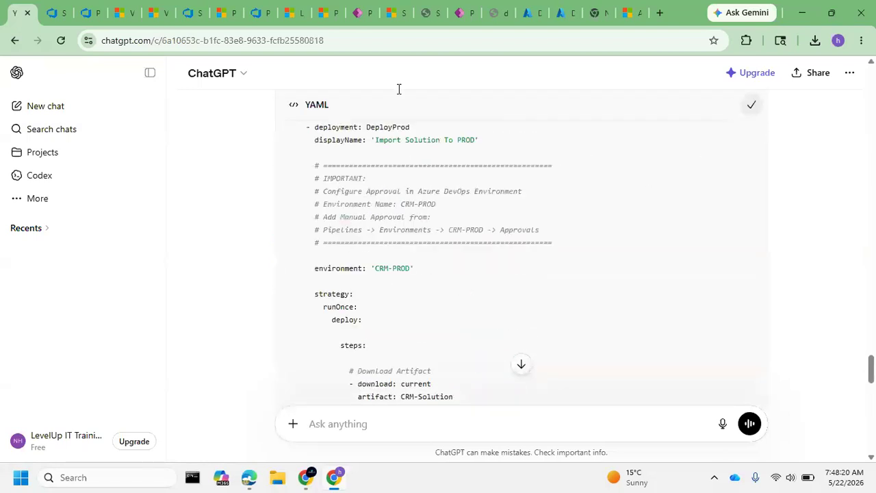
{"action": "left_click", "coordinate": [82, 13]}
{"action": "scroll", "coordinate": [217, 267], "scroll_direction": "up", "scroll_amount": 1}
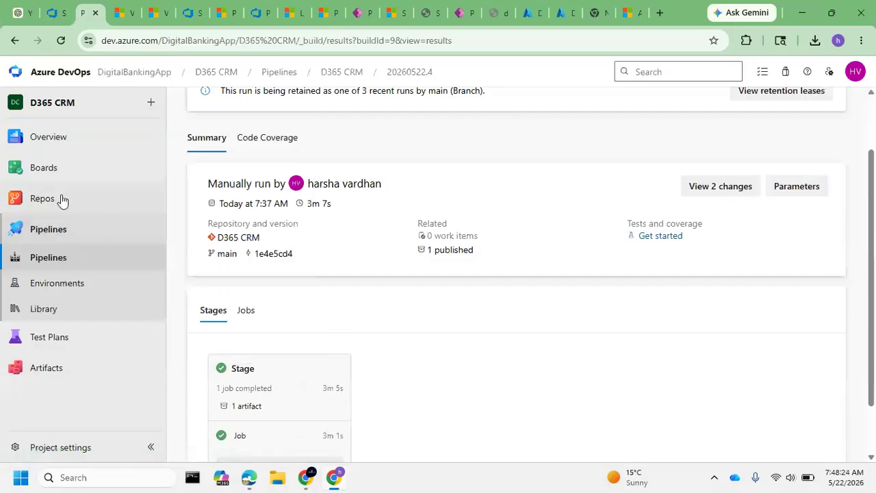
Step: Open azure-pipelines.yml from the repository files in edit mode
{"action": "mouse_move", "coordinate": [56, 203]}
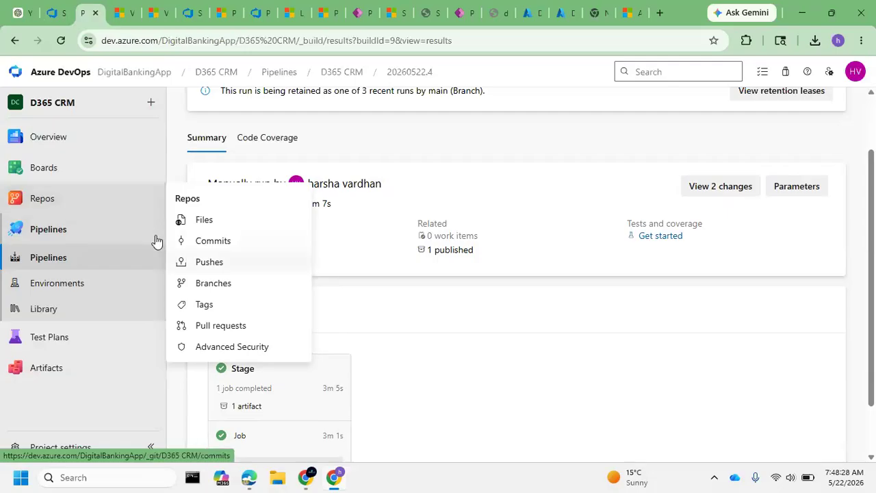
{"action": "left_click", "coordinate": [80, 212]}
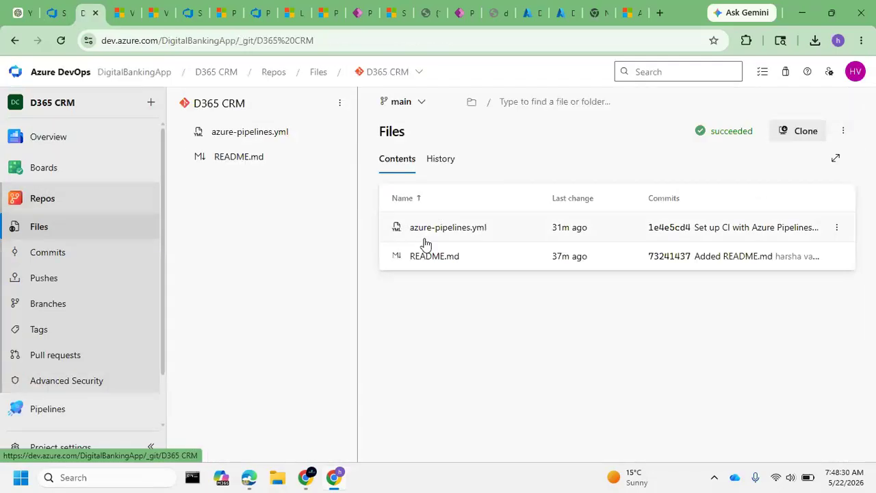
{"action": "left_click", "coordinate": [448, 227]}
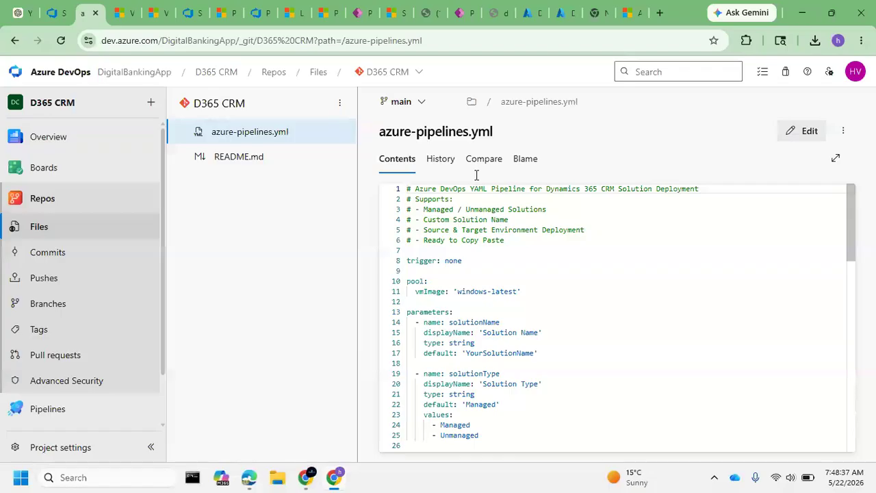
{"action": "left_click", "coordinate": [804, 137]}
Step: Replace the file's contents with the pasted YAML and select CRM-DEV-Connection on line 65
{"action": "left_click", "coordinate": [483, 266]}
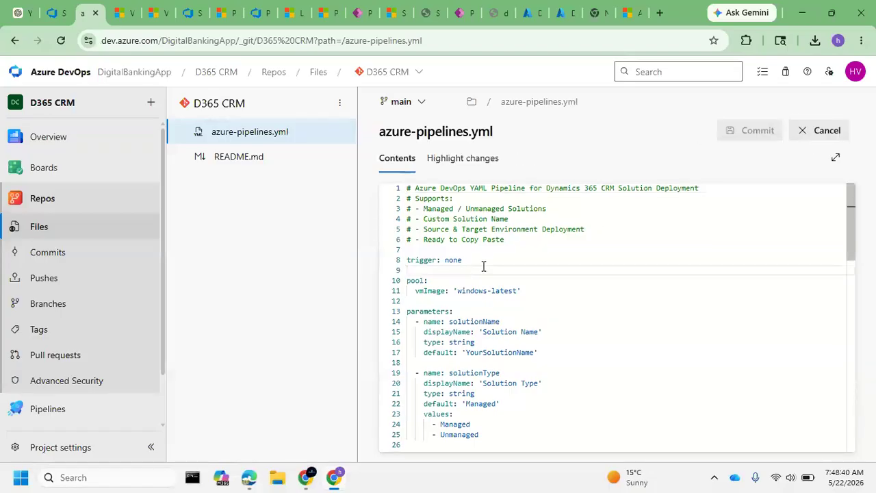
{"action": "key", "text": "ctrl+a"}
{"action": "key", "text": "Delete"}
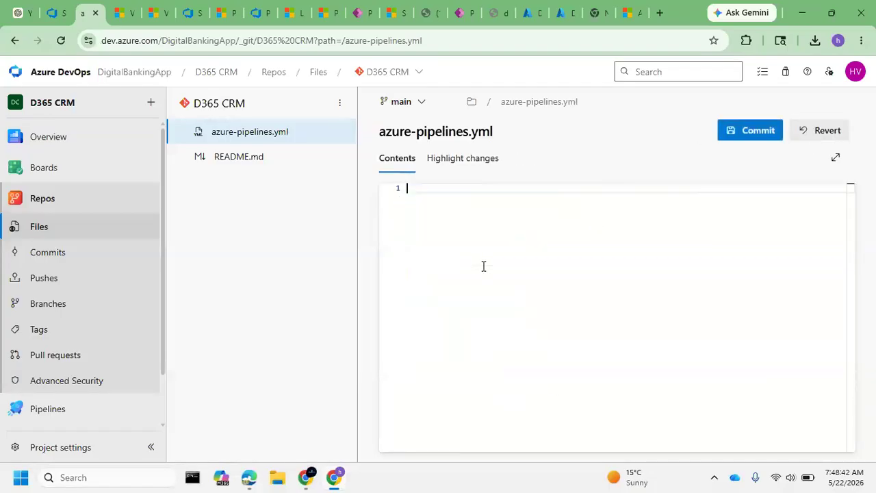
{"action": "key", "text": "ctrl+v"}
{"action": "scroll", "coordinate": [483, 267], "scroll_direction": "up", "scroll_amount": 10}
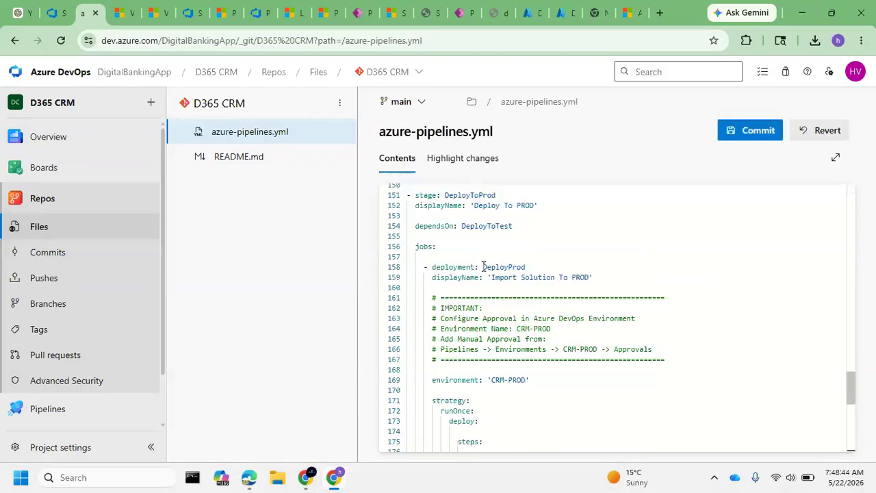
{"action": "scroll", "coordinate": [483, 266], "scroll_direction": "up", "scroll_amount": 20}
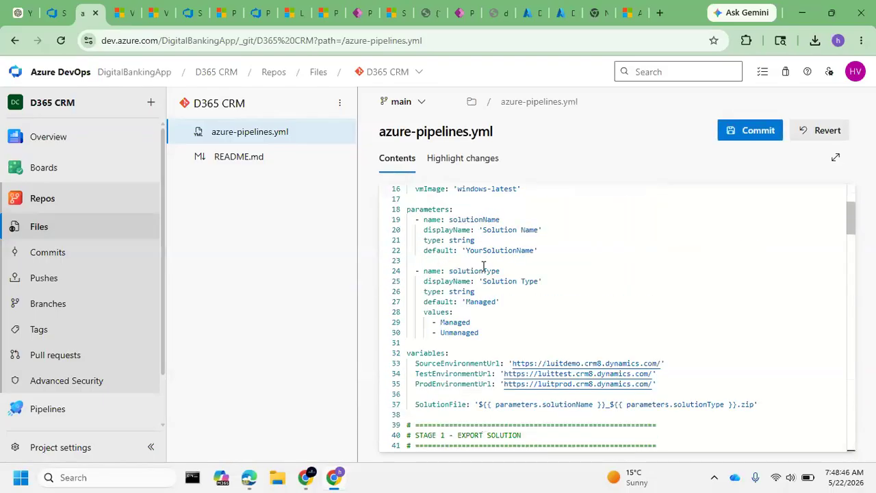
{"action": "scroll", "coordinate": [509, 295], "scroll_direction": "down", "scroll_amount": 5}
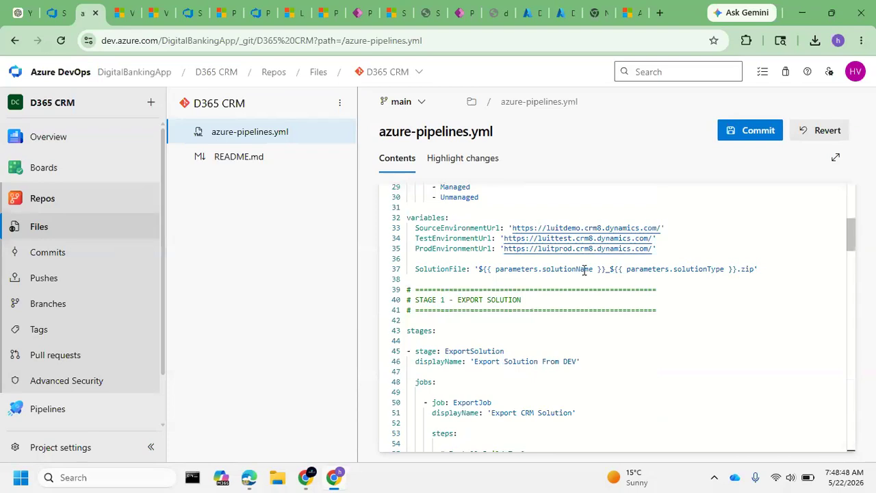
{"action": "scroll", "coordinate": [538, 294], "scroll_direction": "down", "scroll_amount": 3}
{"action": "scroll", "coordinate": [540, 307], "scroll_direction": "up", "scroll_amount": 3}
{"action": "scroll", "coordinate": [541, 304], "scroll_direction": "up", "scroll_amount": 3}
{"action": "scroll", "coordinate": [537, 311], "scroll_direction": "down", "scroll_amount": 7}
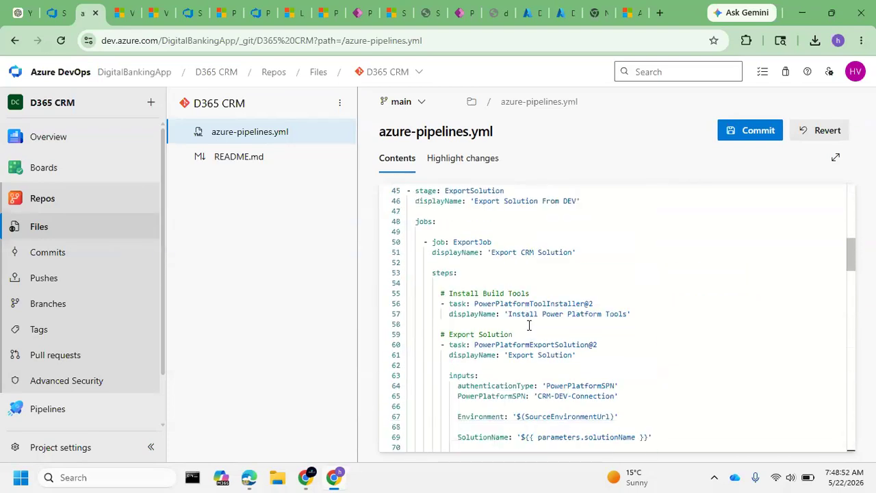
{"action": "scroll", "coordinate": [528, 326], "scroll_direction": "down", "scroll_amount": 3}
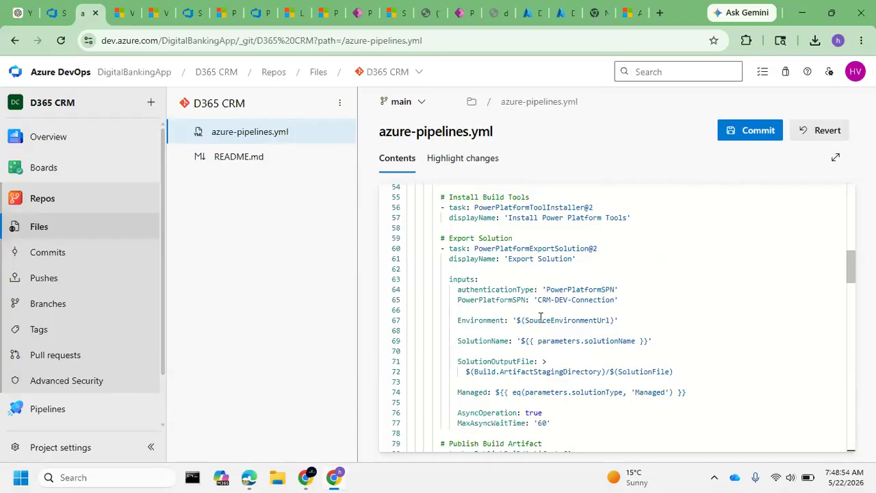
{"action": "left_click_drag", "start_coordinate": [538, 303], "coordinate": [614, 301]}
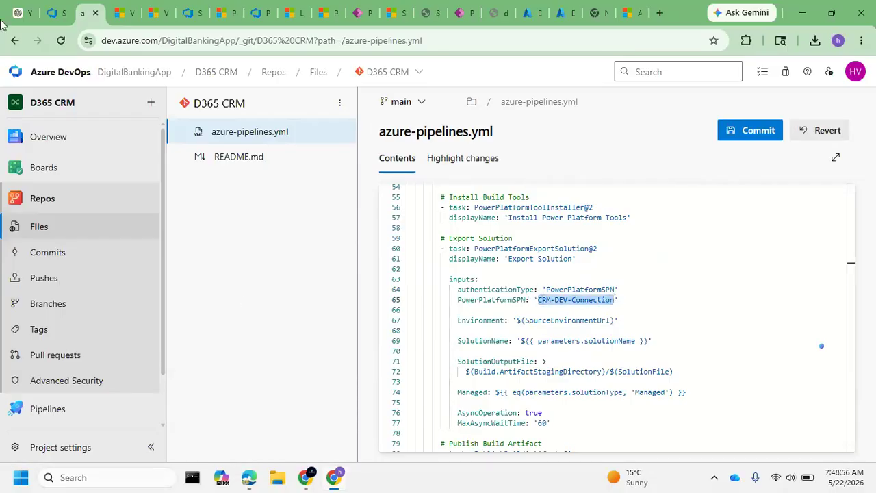
{"action": "left_click", "coordinate": [20, 7]}
Step: Replace CRM-DEV-Connection on line 65 with CRM-Source-Connection copied from ChatGPT
{"action": "scroll", "coordinate": [475, 195], "scroll_direction": "up", "scroll_amount": 10}
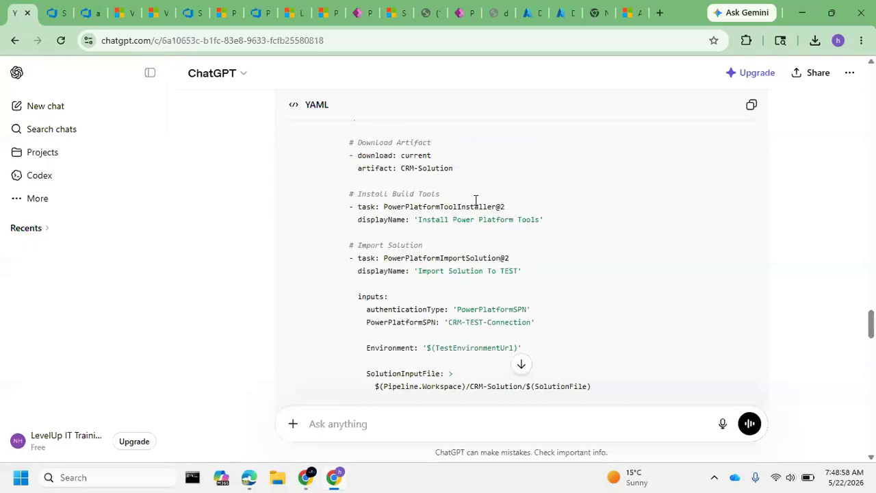
{"action": "scroll", "coordinate": [474, 200], "scroll_direction": "up", "scroll_amount": 10}
{"action": "scroll", "coordinate": [475, 200], "scroll_direction": "down", "scroll_amount": 20}
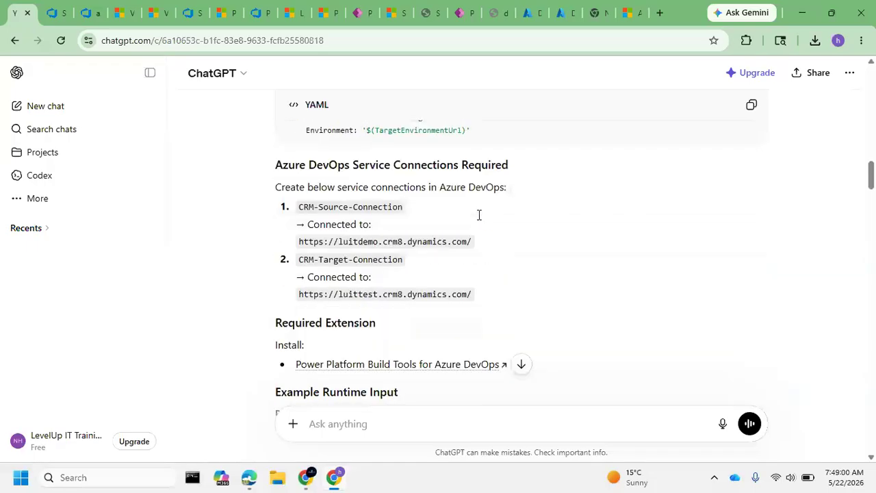
{"action": "scroll", "coordinate": [354, 258], "scroll_direction": "up", "scroll_amount": 4}
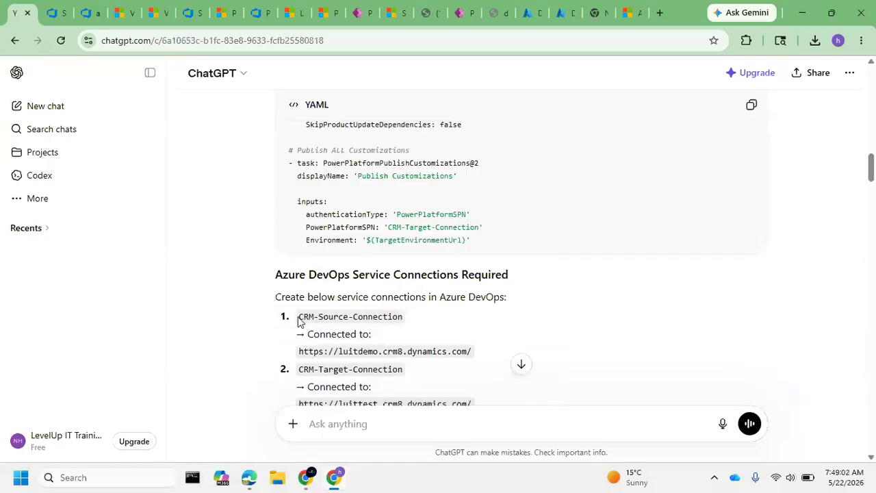
{"action": "left_click_drag", "start_coordinate": [299, 319], "coordinate": [406, 316]}
{"action": "key", "text": "ctrl+c"}
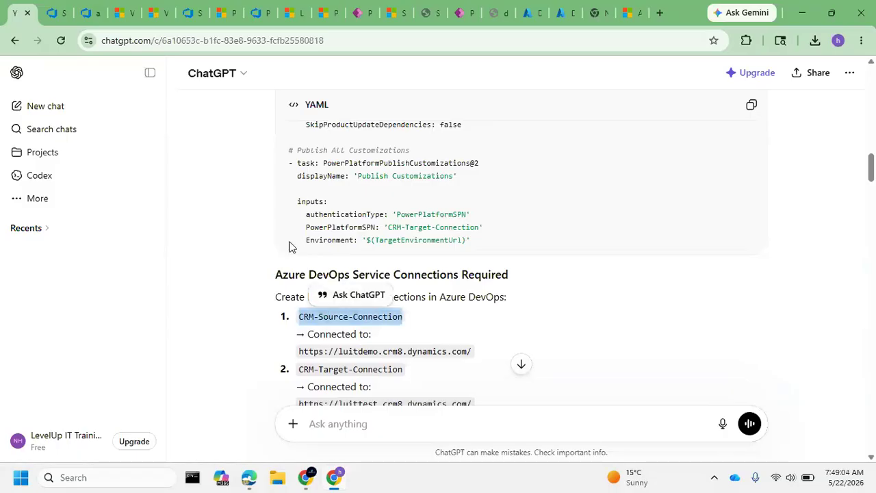
{"action": "left_click", "coordinate": [49, 9]}
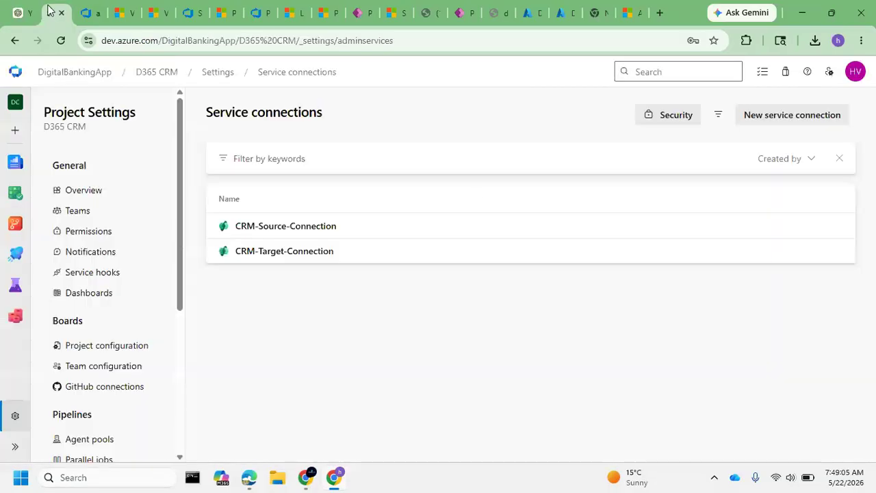
{"action": "left_click", "coordinate": [90, 12]}
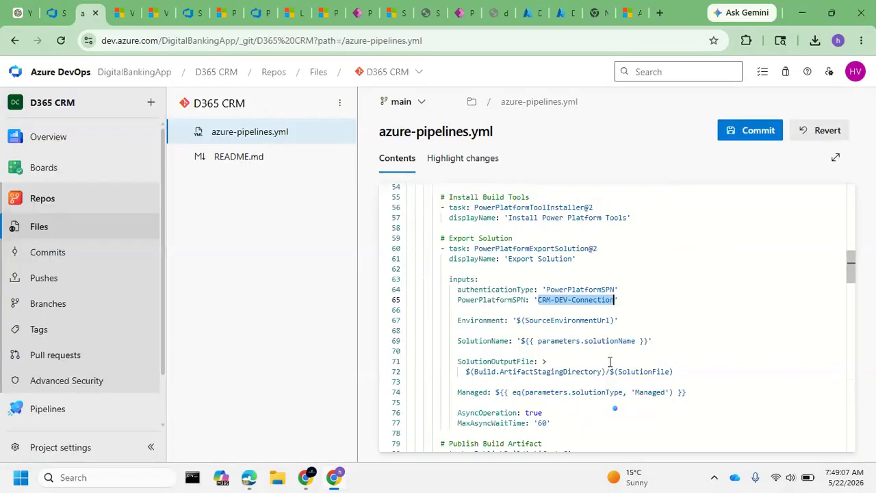
{"action": "key", "text": "ctrl+v"}
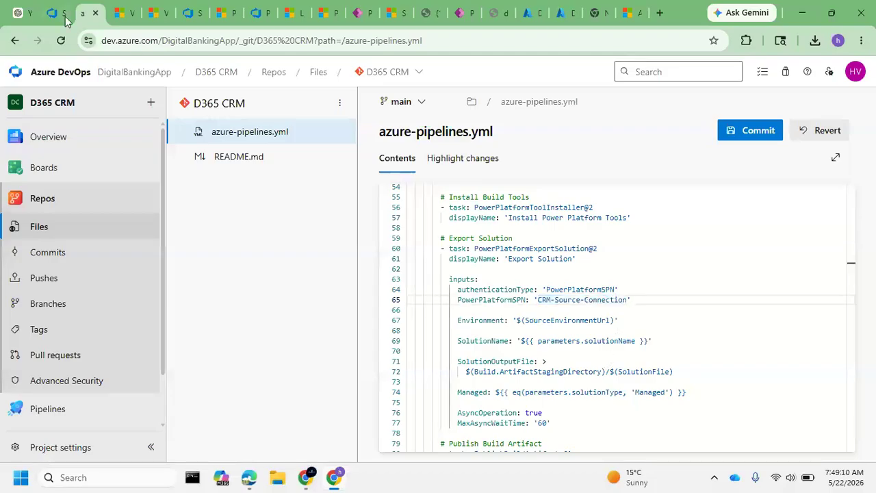
Step: Copy CRM-Target-Connection and use it in place of CRM-TEST-Connection on line 123
{"action": "left_click", "coordinate": [20, 13]}
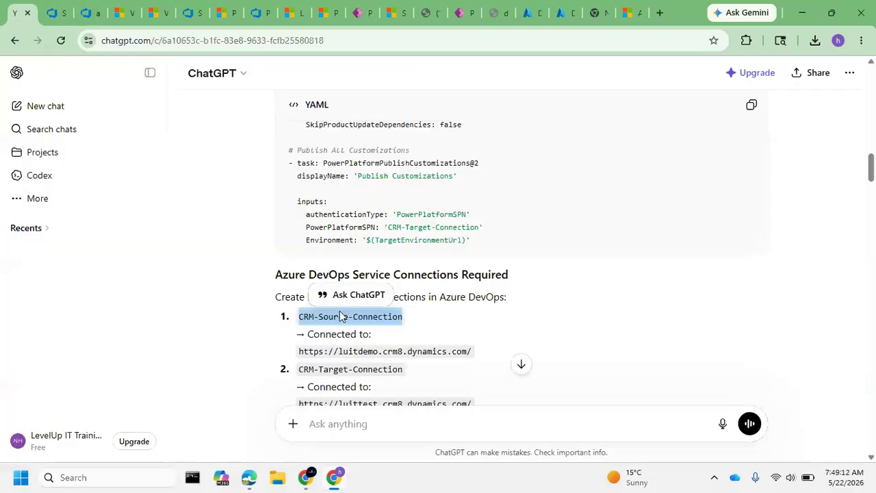
{"action": "left_click_drag", "start_coordinate": [299, 370], "coordinate": [413, 370]}
{"action": "key", "text": "ctrl+c"}
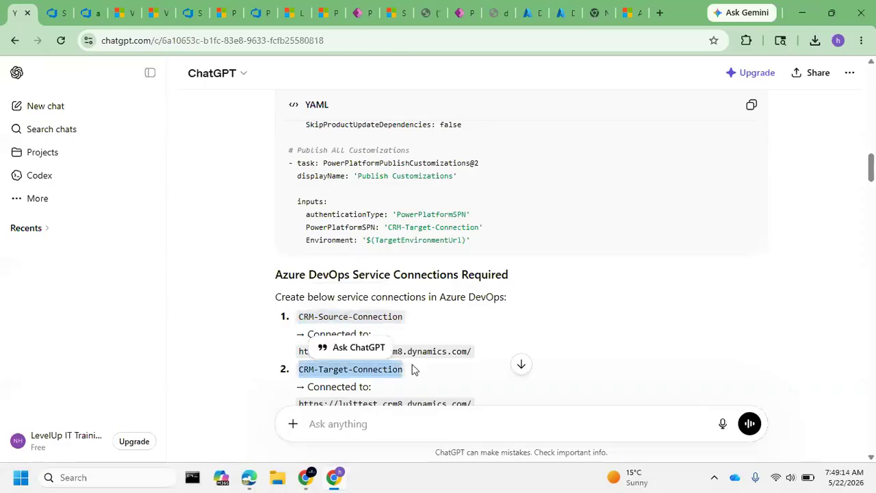
{"action": "left_click", "coordinate": [47, 12]}
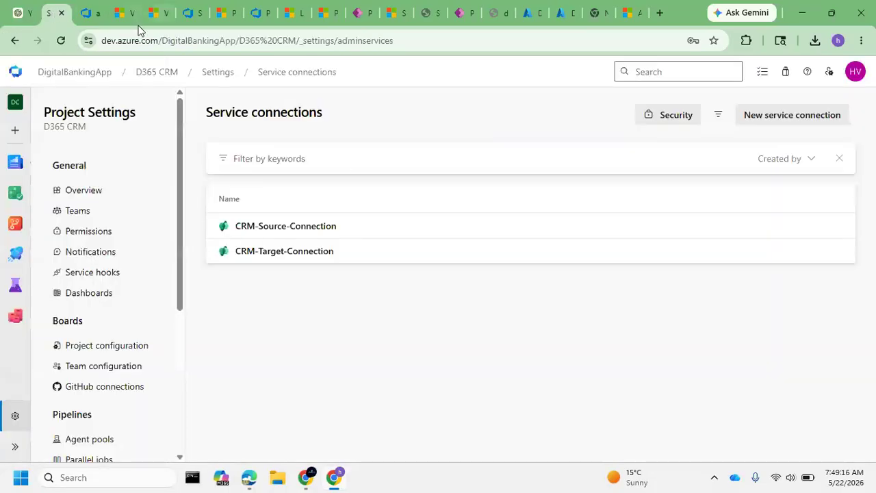
{"action": "left_click", "coordinate": [82, 12]}
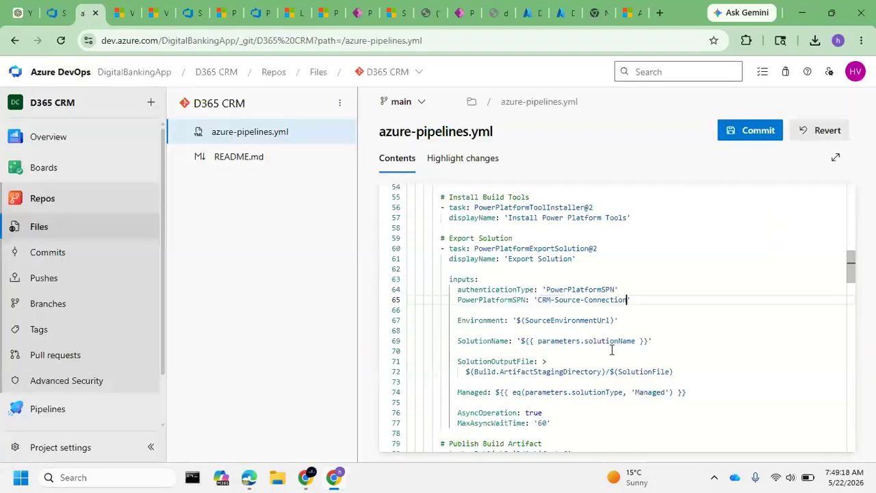
{"action": "left_click", "coordinate": [572, 320]}
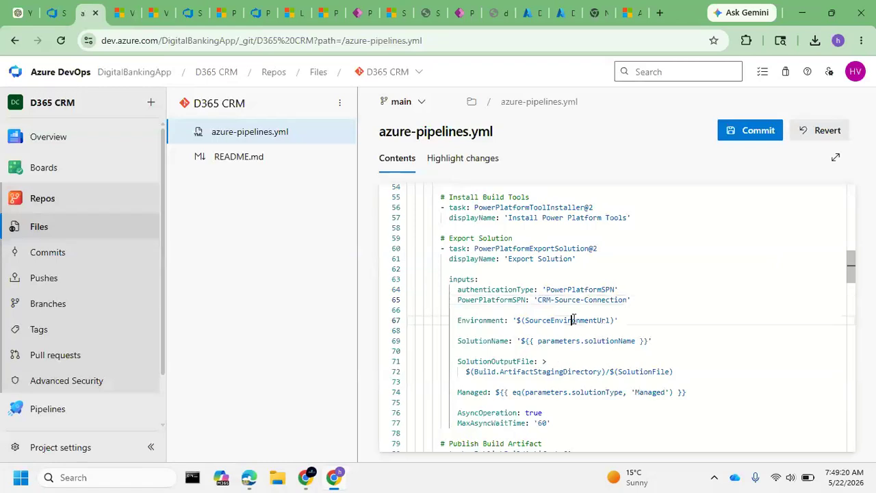
{"action": "scroll", "coordinate": [622, 344], "scroll_direction": "down", "scroll_amount": 1}
{"action": "scroll", "coordinate": [605, 352], "scroll_direction": "down", "scroll_amount": 5}
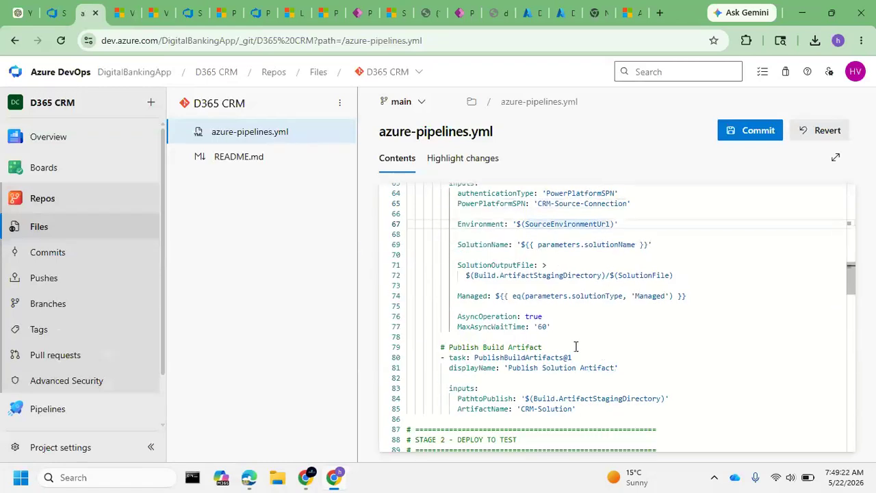
{"action": "scroll", "coordinate": [550, 338], "scroll_direction": "down", "scroll_amount": 6}
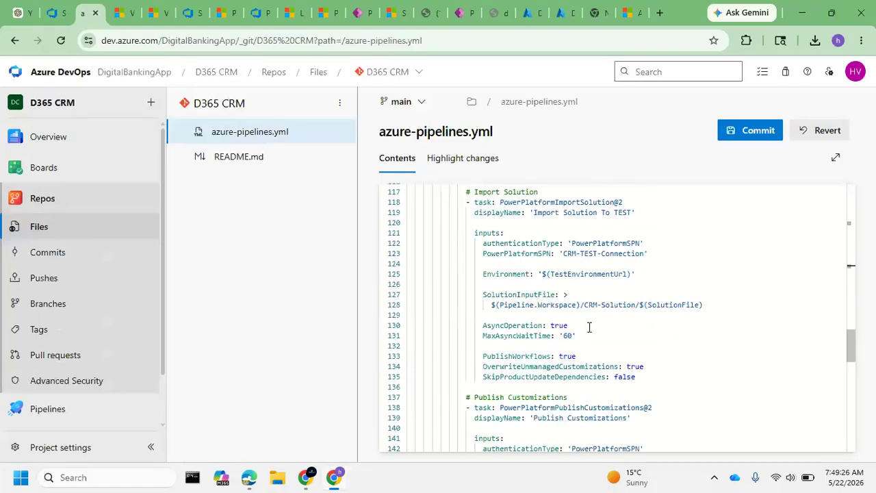
{"action": "left_click_drag", "start_coordinate": [563, 254], "coordinate": [639, 258]}
{"action": "key", "text": "ctrl+v"}
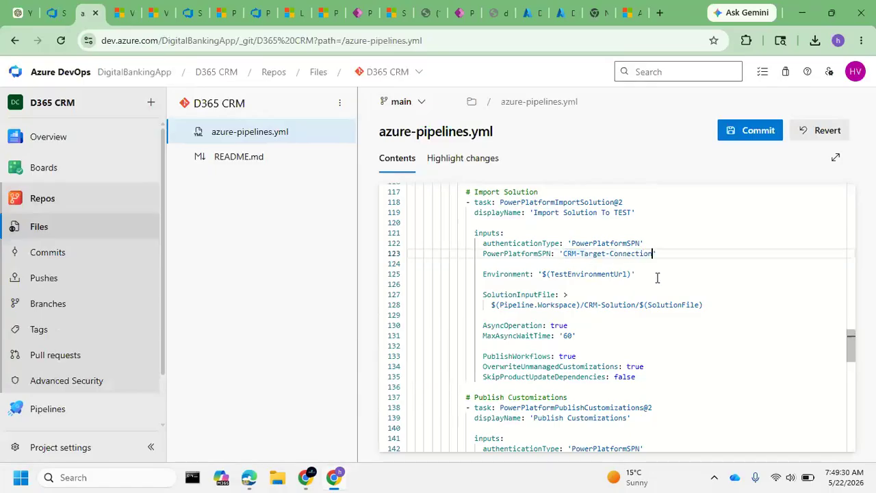
Step: Change CRM-TEST-Connection on line 143 to CRM-Target-Connection as well
{"action": "scroll", "coordinate": [653, 307], "scroll_direction": "down", "scroll_amount": 3}
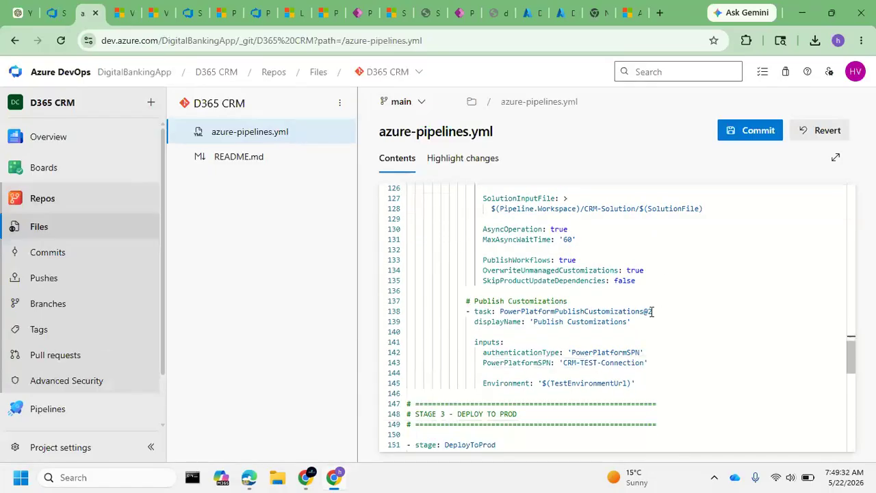
{"action": "scroll", "coordinate": [581, 300], "scroll_direction": "down", "scroll_amount": 1}
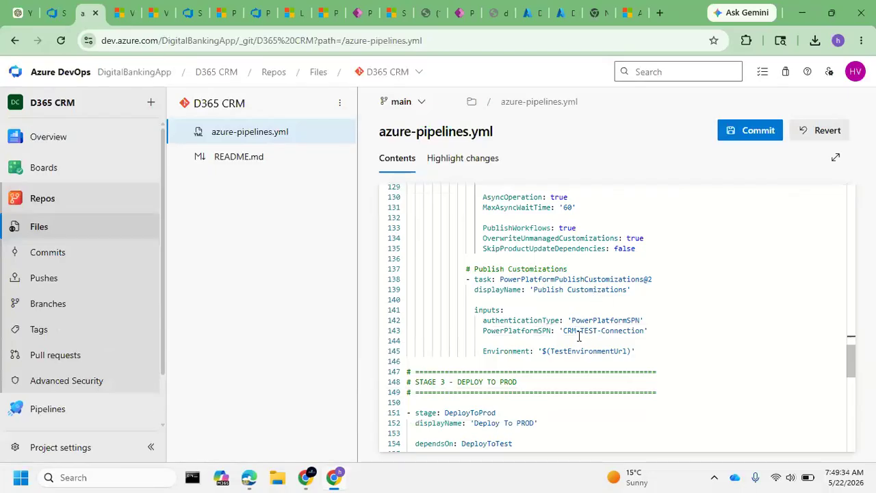
{"action": "left_click_drag", "start_coordinate": [565, 333], "coordinate": [648, 331]}
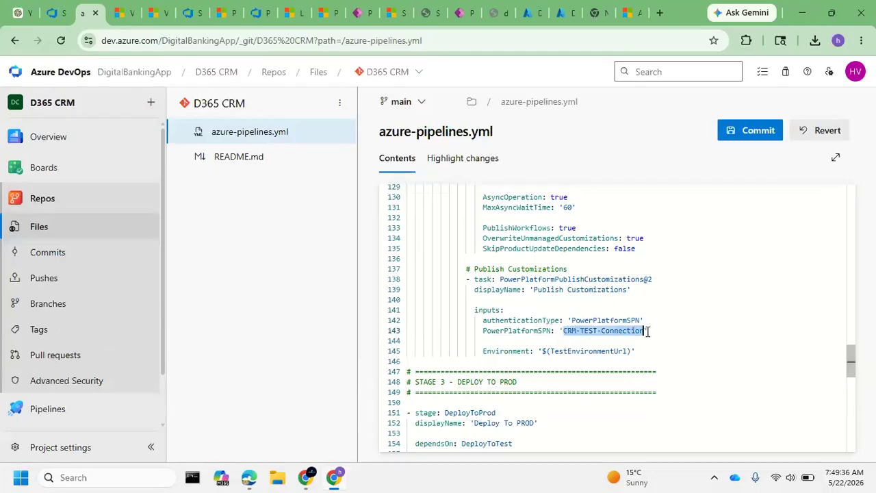
{"action": "key", "text": "ctrl+v"}
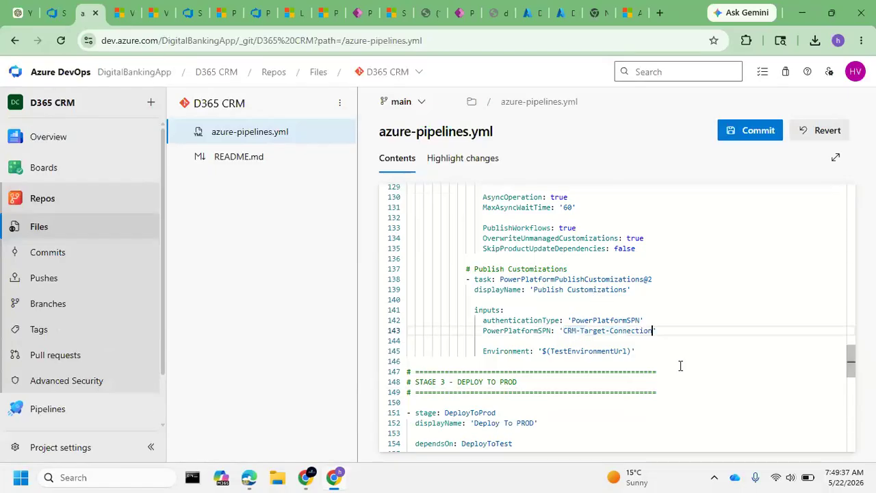
{"action": "scroll", "coordinate": [680, 363], "scroll_direction": "up", "scroll_amount": 9}
{"action": "scroll", "coordinate": [565, 294], "scroll_direction": "up", "scroll_amount": 10}
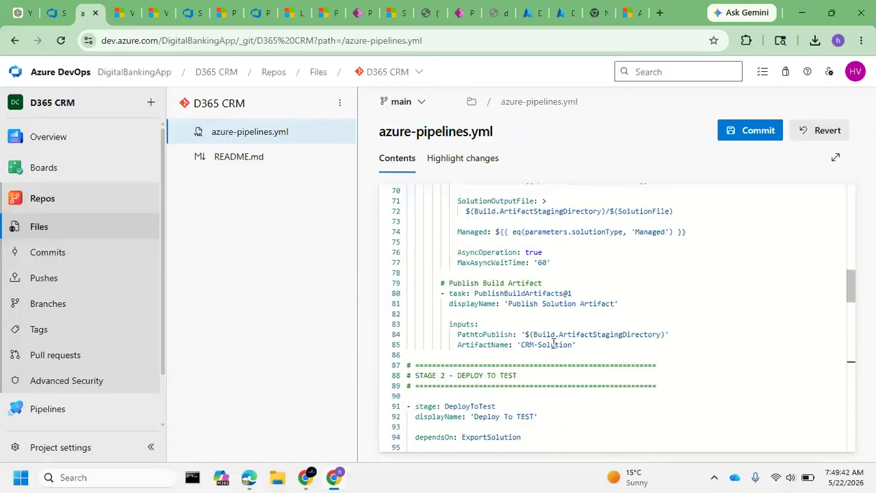
{"action": "scroll", "coordinate": [573, 324], "scroll_direction": "up", "scroll_amount": 2}
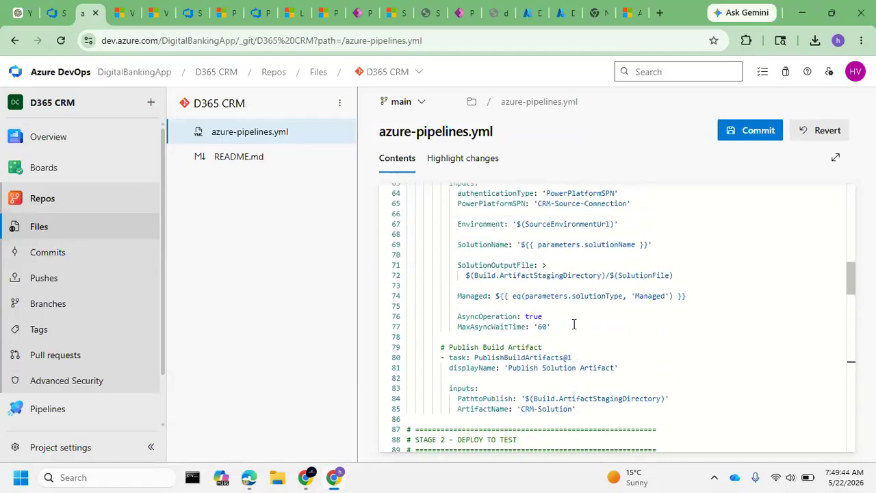
{"action": "scroll", "coordinate": [574, 318], "scroll_direction": "up", "scroll_amount": 2}
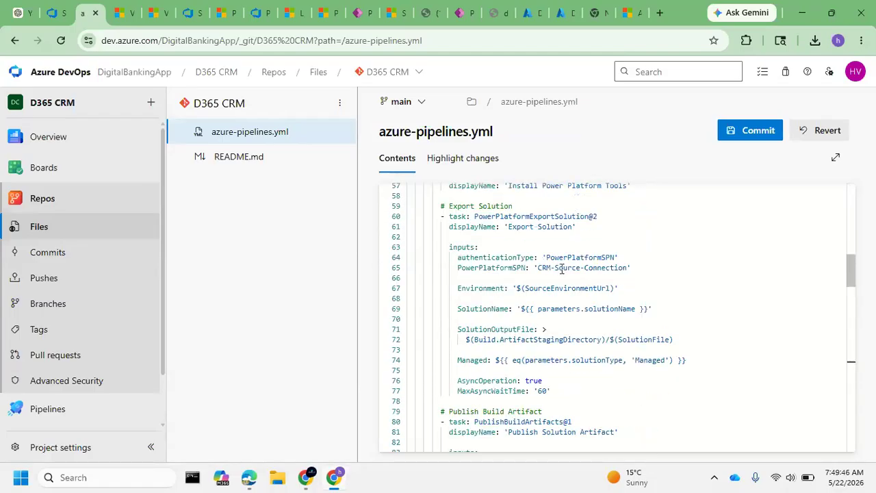
{"action": "left_click", "coordinate": [698, 292]}
Step: Search the pipeline YAML for 'dev', then view the project's Service connections list
{"action": "key", "text": "ctrl+f"}
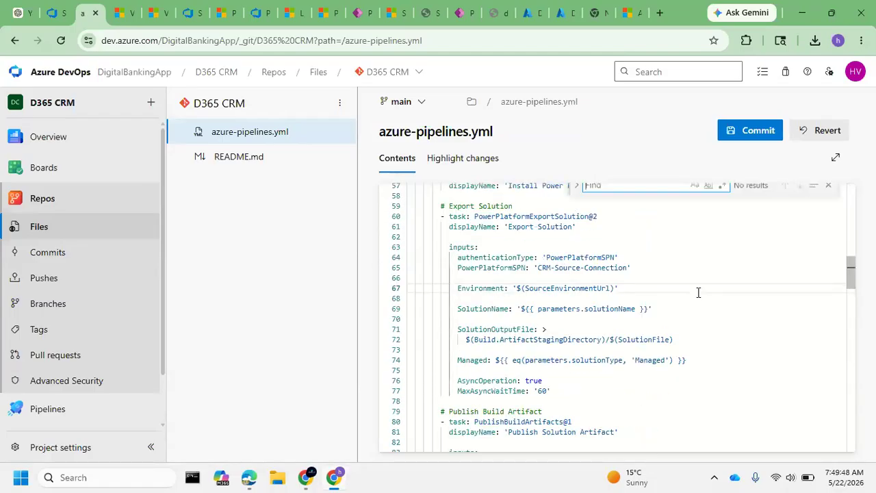
{"action": "type", "text": "ev"}
{"action": "key", "text": "BackSpace"}
{"action": "key", "text": "BackSpace"}
{"action": "type", "text": "dev"}
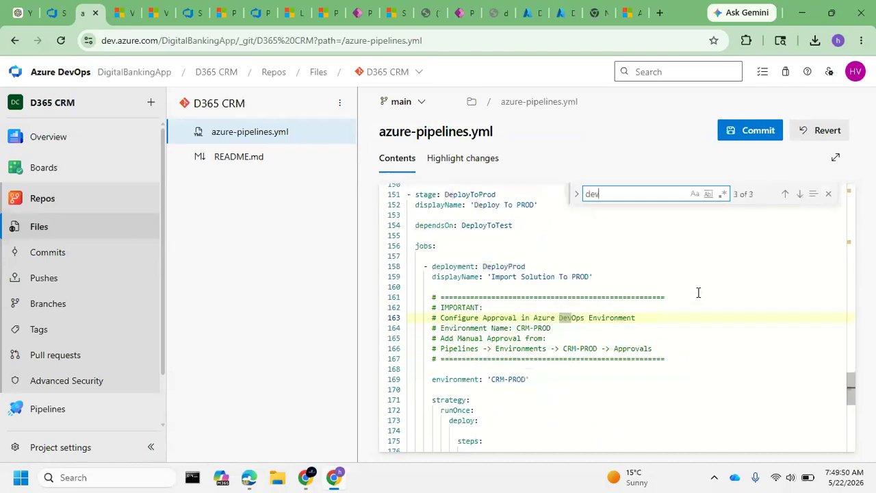
{"action": "scroll", "coordinate": [675, 310], "scroll_direction": "down", "scroll_amount": 10}
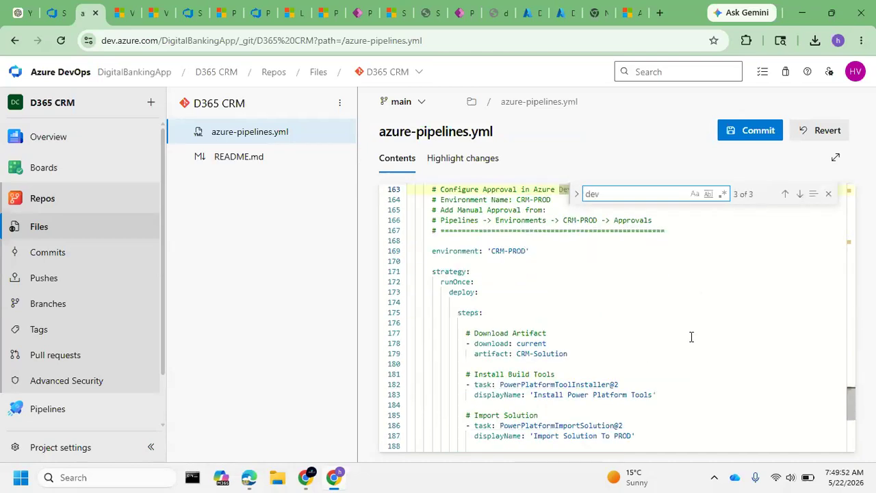
{"action": "scroll", "coordinate": [693, 340], "scroll_direction": "up", "scroll_amount": 20}
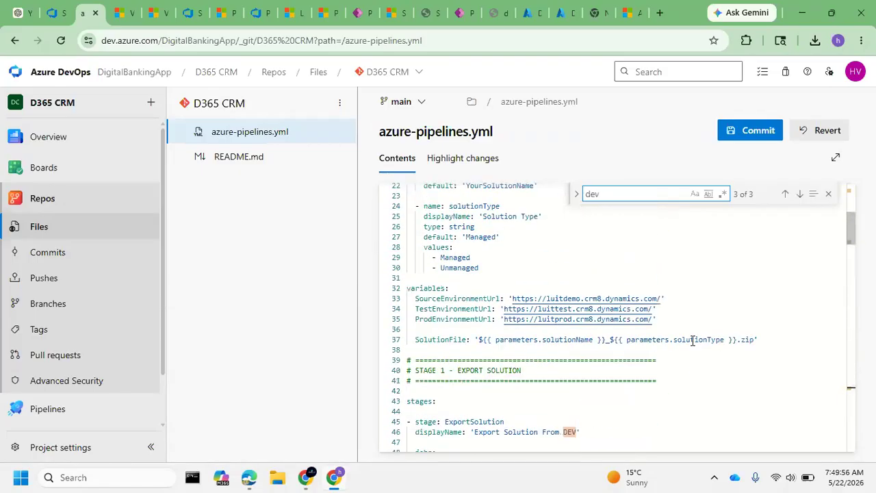
{"action": "scroll", "coordinate": [692, 340], "scroll_direction": "up", "scroll_amount": 5}
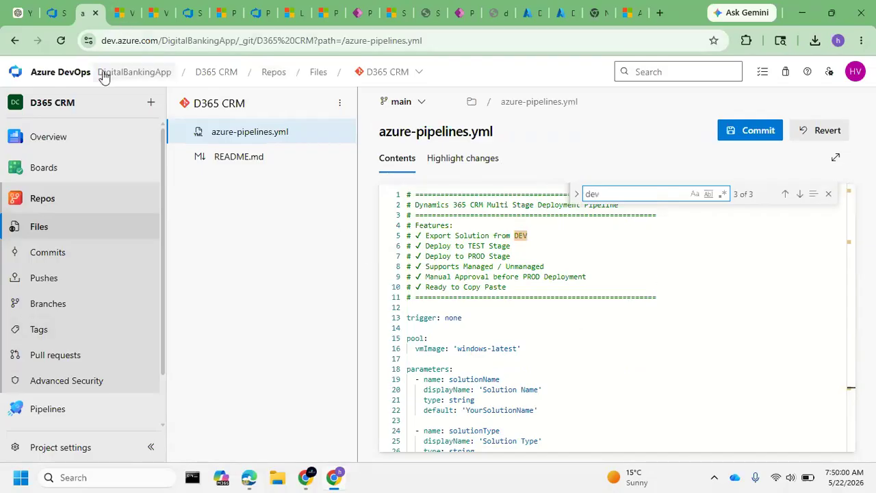
{"action": "left_click", "coordinate": [49, 14]}
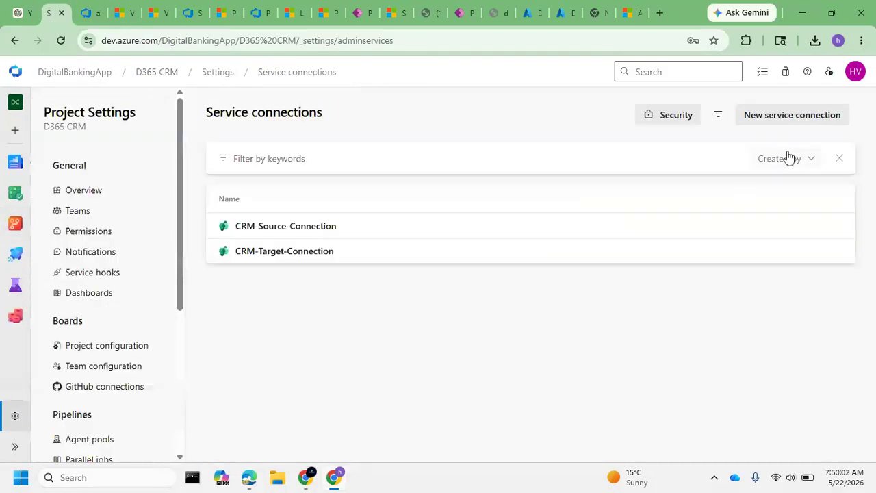
Step: Begin a new Power Platform service connection and focus its Server URL field
{"action": "left_click", "coordinate": [784, 118]}
{"action": "scroll", "coordinate": [730, 266], "scroll_direction": "down", "scroll_amount": 10}
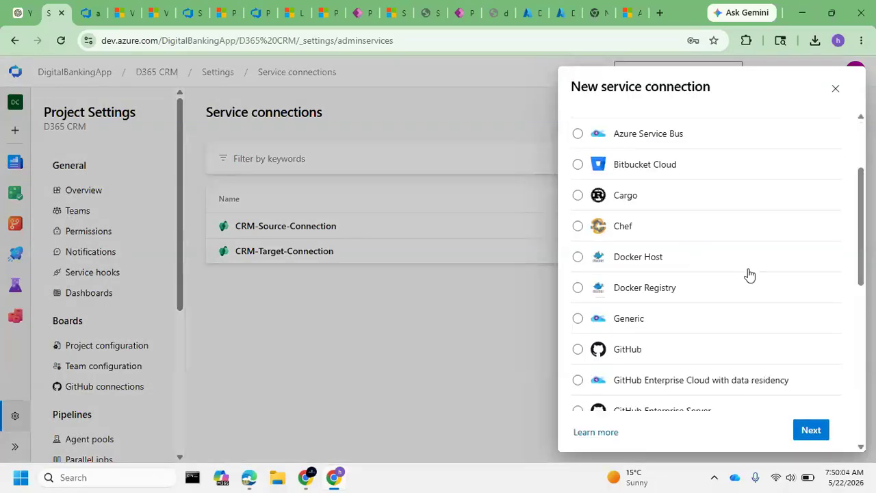
{"action": "left_click", "coordinate": [689, 216]}
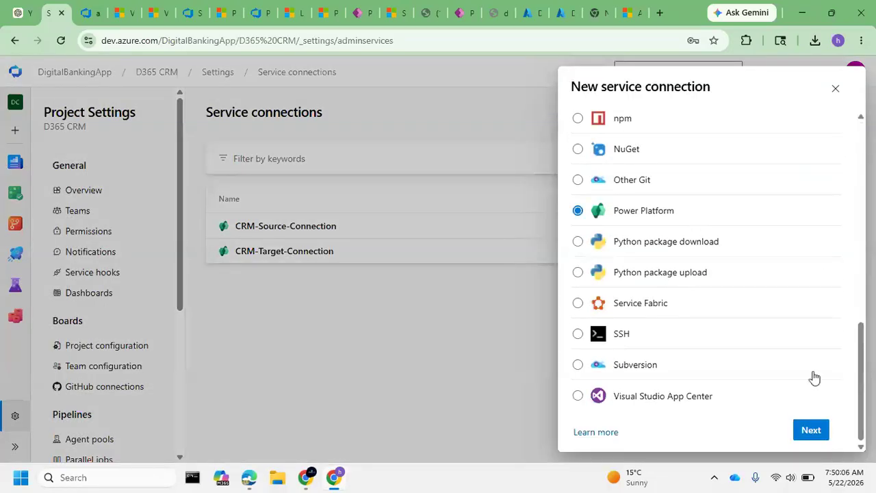
{"action": "left_click", "coordinate": [823, 436]}
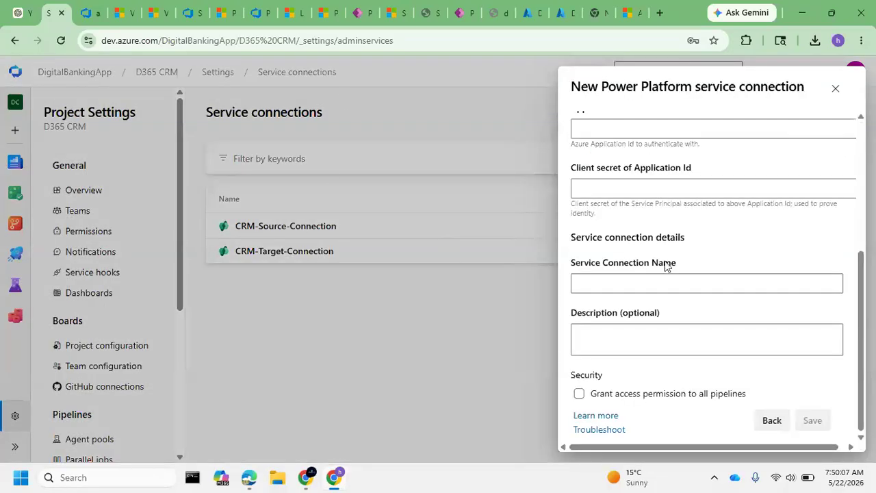
{"action": "scroll", "coordinate": [667, 265], "scroll_direction": "up", "scroll_amount": 5}
{"action": "left_click", "coordinate": [615, 213]}
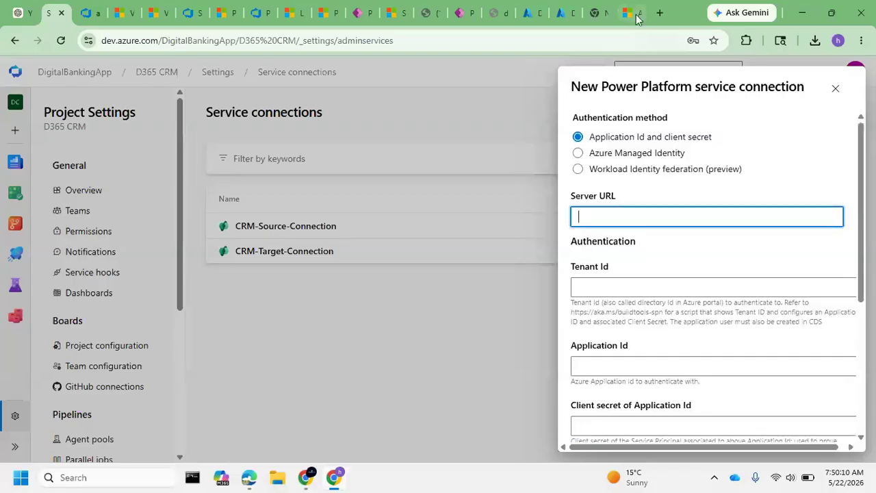
{"action": "left_click", "coordinate": [17, 12]}
{"action": "scroll", "coordinate": [449, 284], "scroll_direction": "down", "scroll_amount": 10}
{"action": "scroll", "coordinate": [444, 295], "scroll_direction": "down", "scroll_amount": 15}
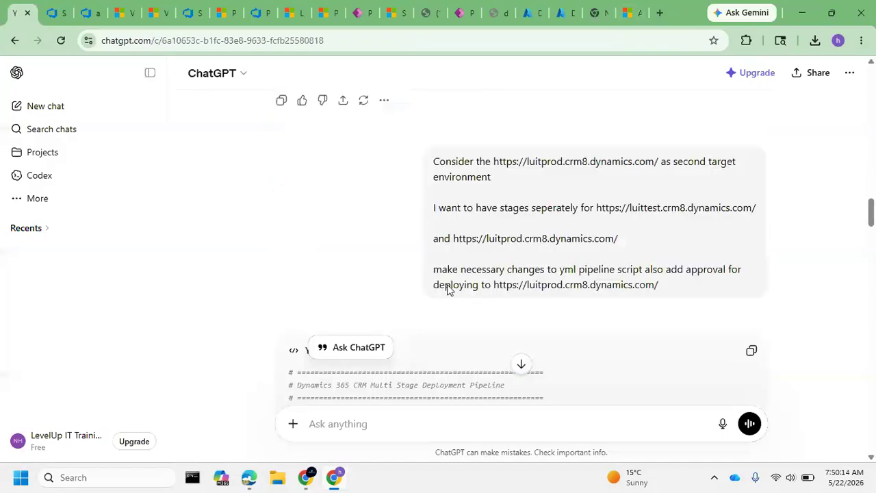
{"action": "scroll", "coordinate": [457, 327], "scroll_direction": "down", "scroll_amount": 10}
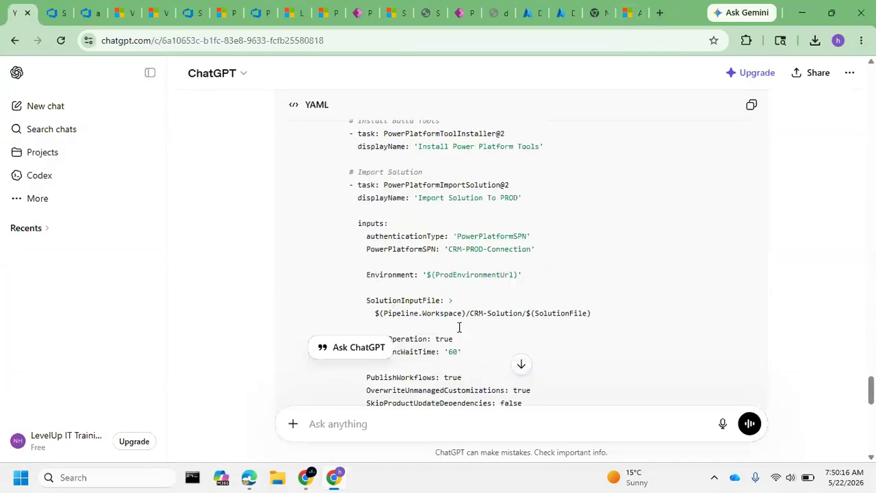
{"action": "scroll", "coordinate": [616, 260], "scroll_direction": "up", "scroll_amount": 2}
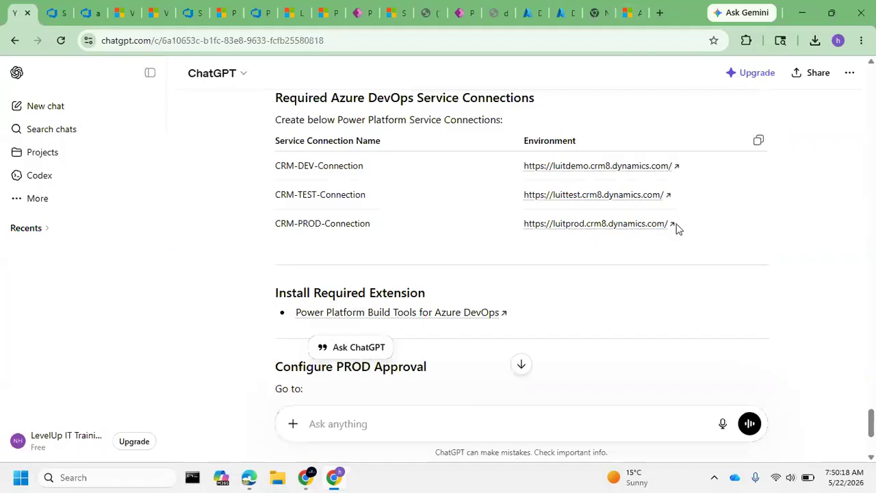
{"action": "left_click_drag", "start_coordinate": [524, 225], "coordinate": [668, 230]}
{"action": "key", "text": "ctrl+c"}
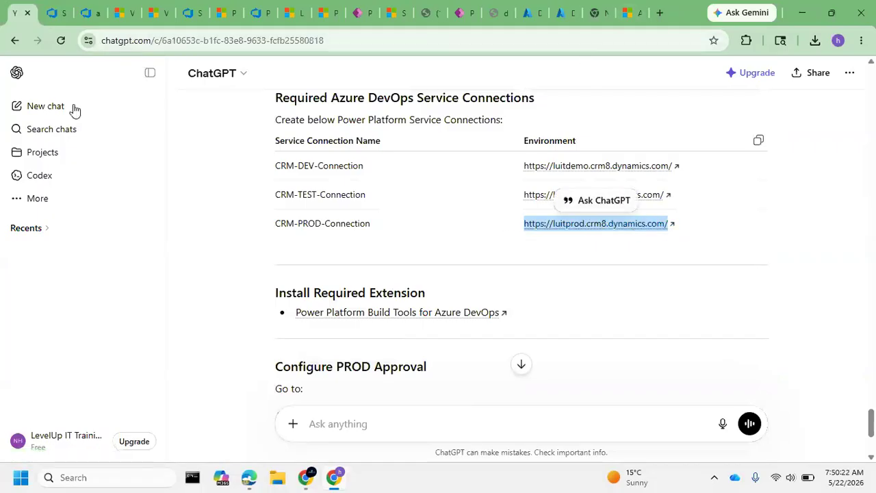
{"action": "left_click", "coordinate": [53, 14]}
{"action": "key", "text": "ctrl+v"}
{"action": "key", "text": "Tab"}
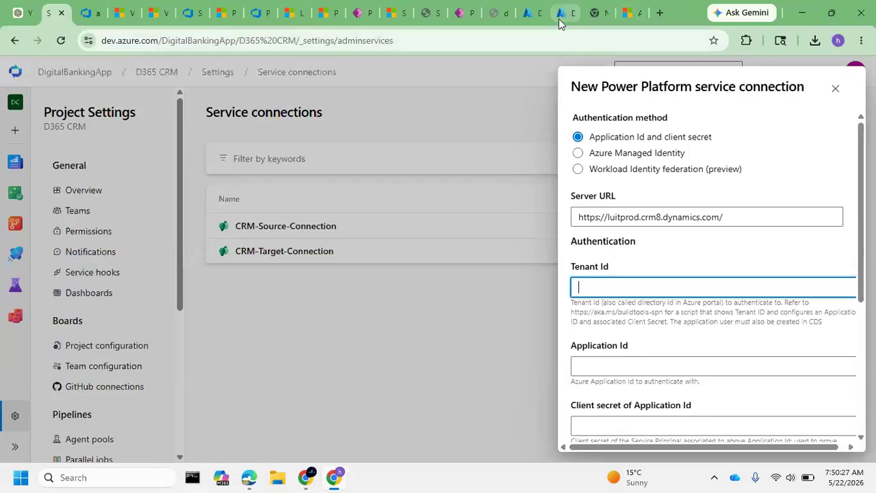
Step: Paste the app registration's application (client) ID into the new PROD connection form
{"action": "left_click", "coordinate": [559, 15]}
{"action": "left_click", "coordinate": [459, 225]}
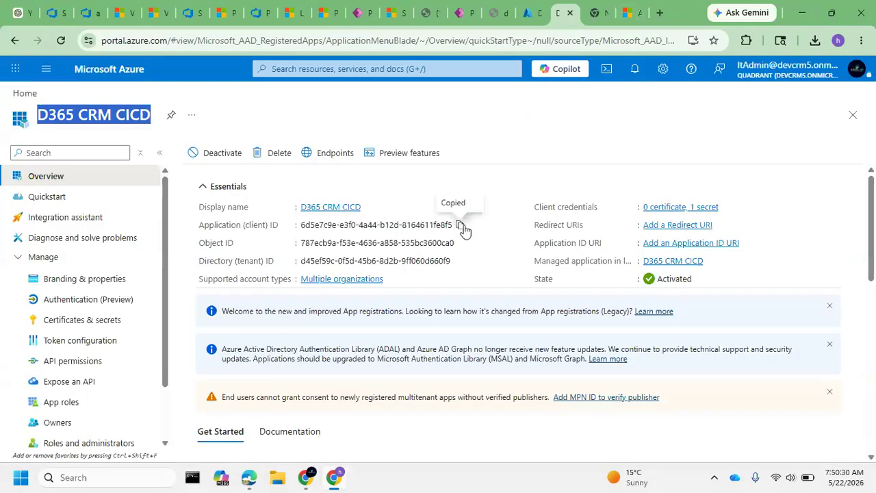
{"action": "left_click", "coordinate": [83, 16]}
{"action": "left_click", "coordinate": [59, 15]}
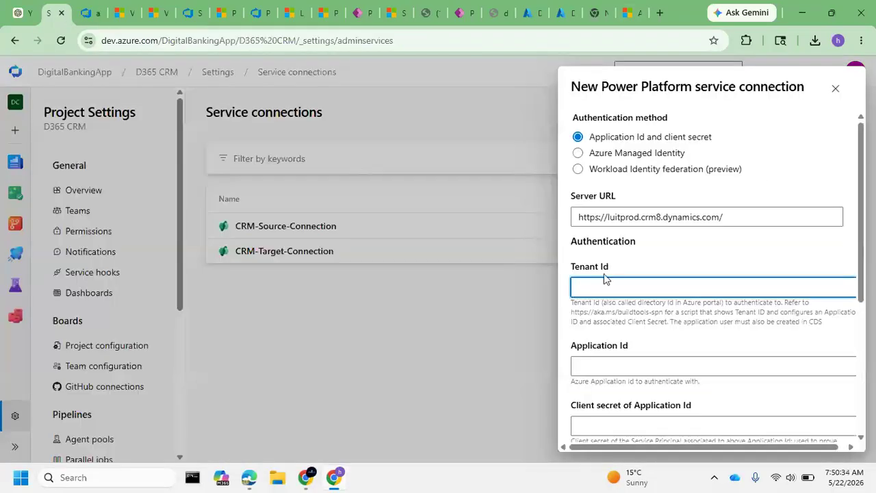
{"action": "left_click", "coordinate": [529, 15]}
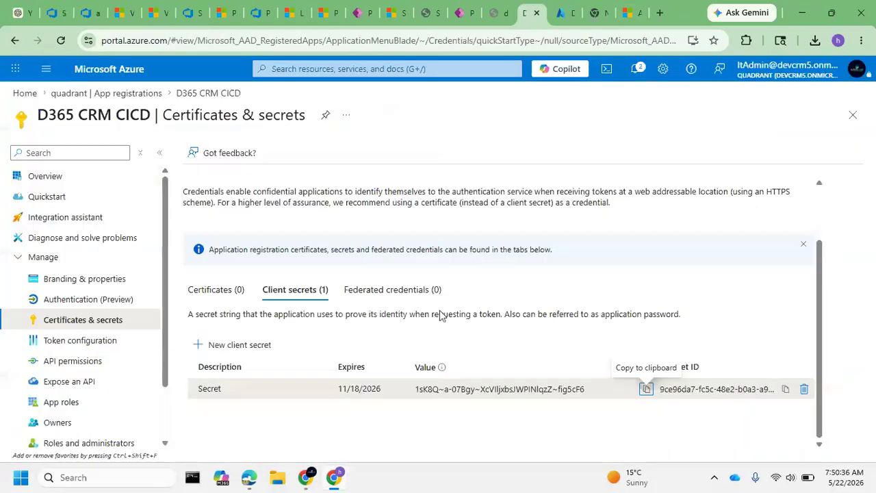
{"action": "left_click", "coordinate": [562, 13]}
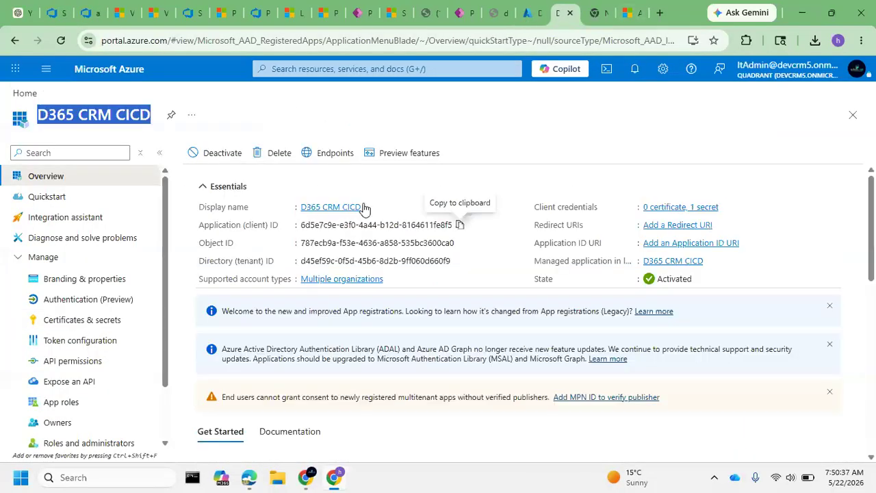
{"action": "left_click", "coordinate": [459, 224]}
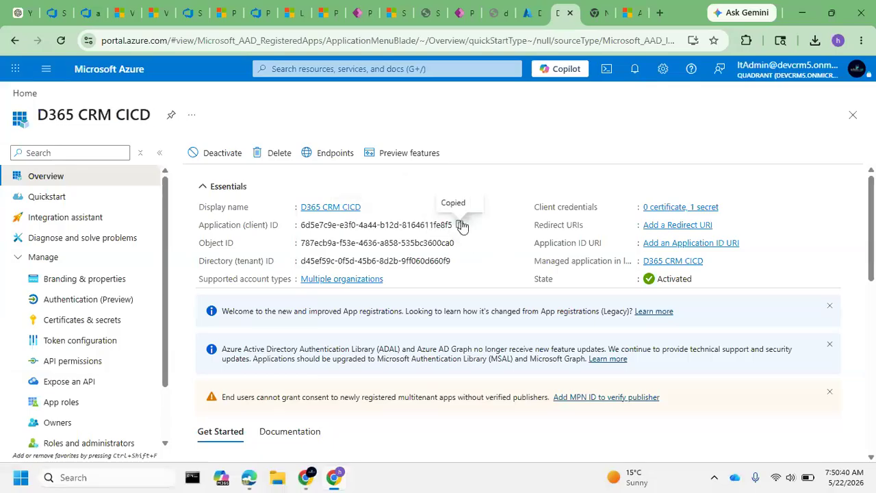
{"action": "left_click", "coordinate": [58, 15]}
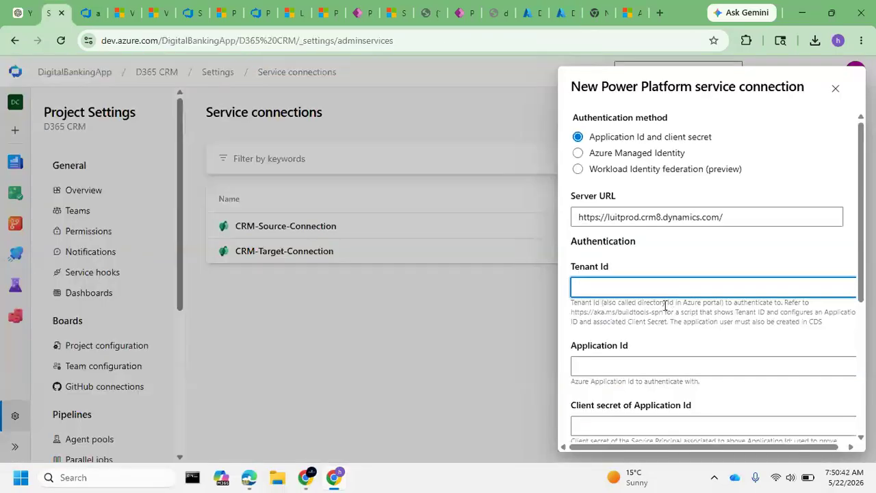
{"action": "left_click", "coordinate": [628, 366]}
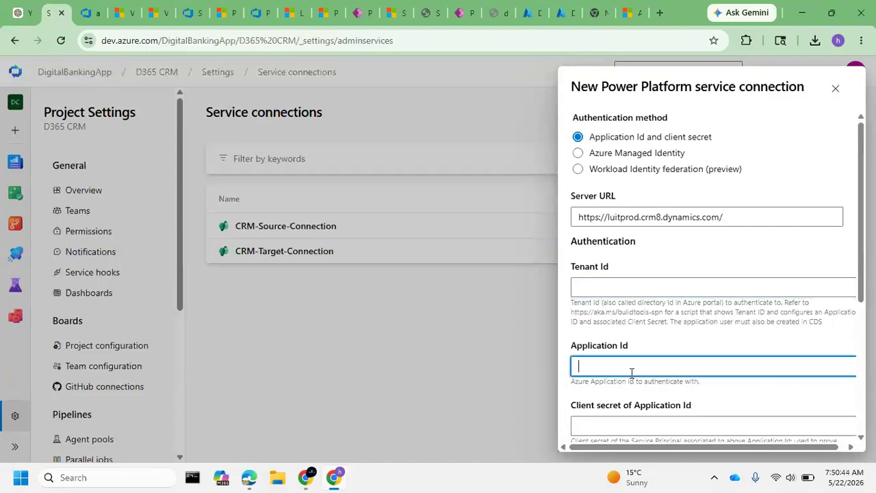
{"action": "key", "text": "ctrl+v"}
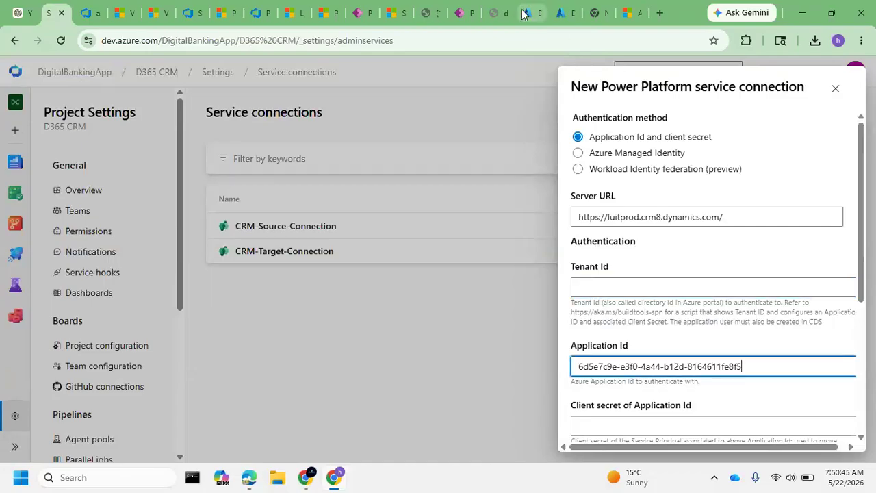
Step: Fill in the directory (tenant) ID copied from the app registration overview
{"action": "left_click", "coordinate": [524, 13]}
{"action": "left_click", "coordinate": [561, 13]}
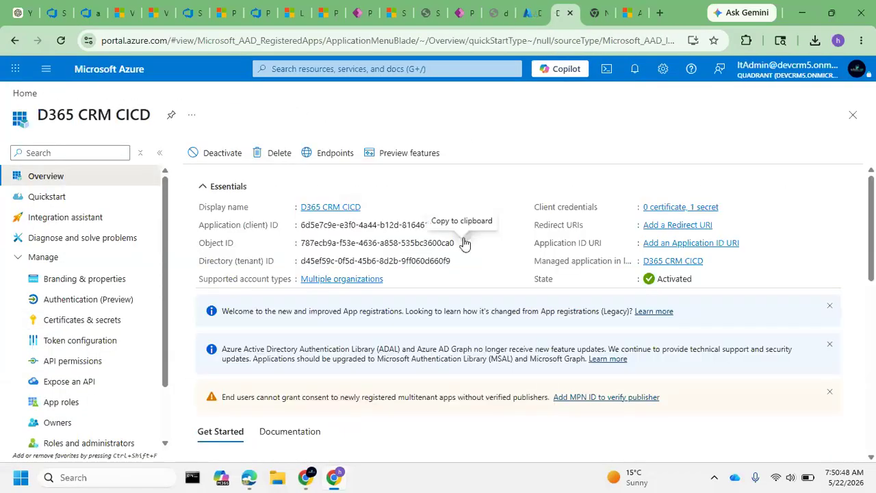
{"action": "left_click", "coordinate": [458, 261]}
{"action": "left_click", "coordinate": [55, 13]}
{"action": "left_click", "coordinate": [617, 289]}
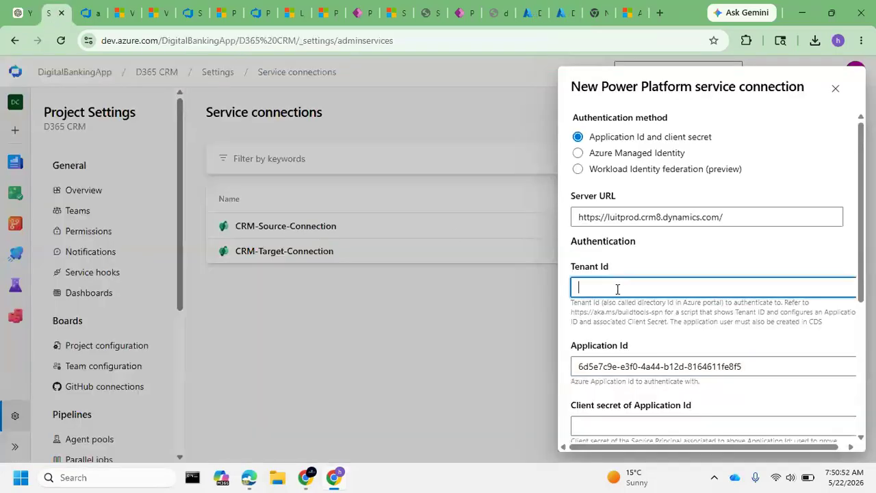
{"action": "key", "text": "ctrl+v"}
Step: Paste the app's client secret value into the connection's secret field
{"action": "scroll", "coordinate": [659, 344], "scroll_direction": "down", "scroll_amount": 5}
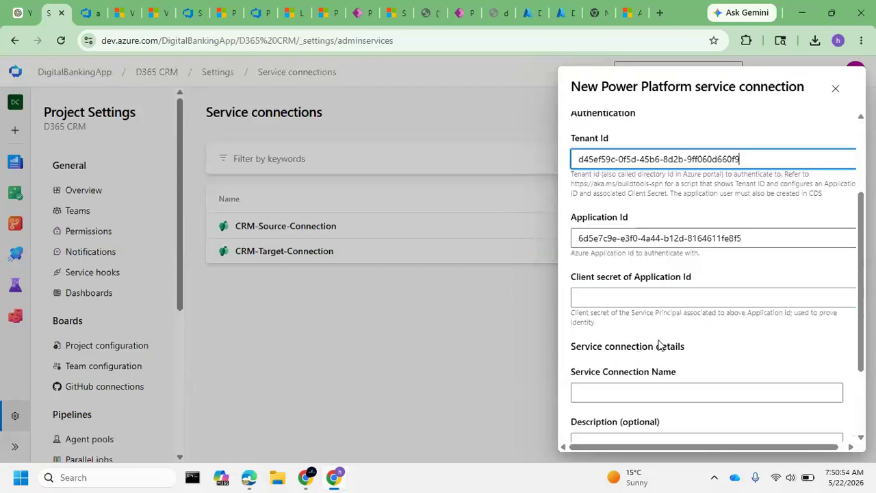
{"action": "left_click", "coordinate": [531, 13]}
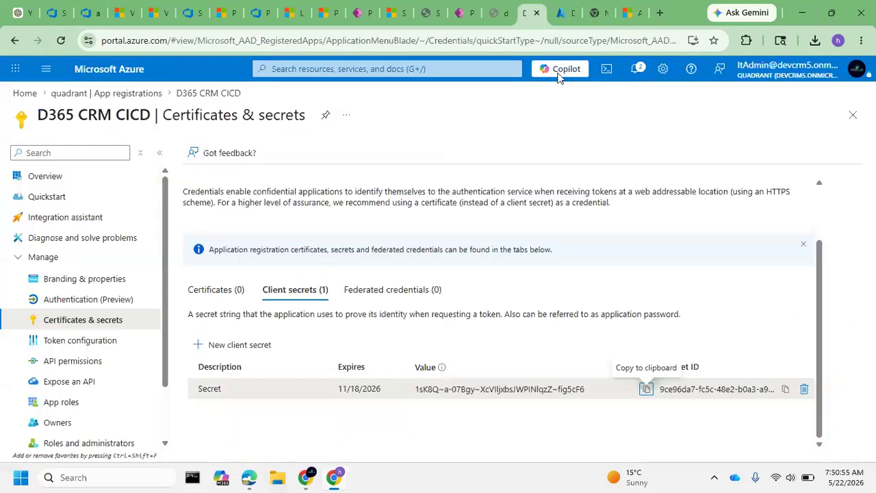
{"action": "left_click", "coordinate": [646, 390]}
{"action": "left_click", "coordinate": [51, 12]}
{"action": "left_click_drag", "start_coordinate": [606, 287], "coordinate": [610, 297]}
{"action": "left_click", "coordinate": [609, 296]}
{"action": "key", "text": "ctrl+v"}
Step: Name the connection CRM-PROD-Connection and save it
{"action": "left_click", "coordinate": [612, 389]}
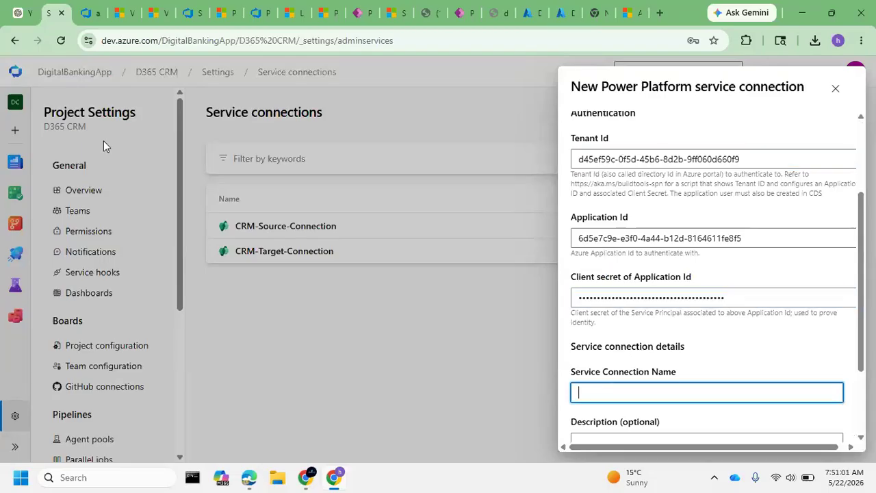
{"action": "left_click", "coordinate": [20, 9]}
{"action": "left_click_drag", "start_coordinate": [275, 223], "coordinate": [377, 231]}
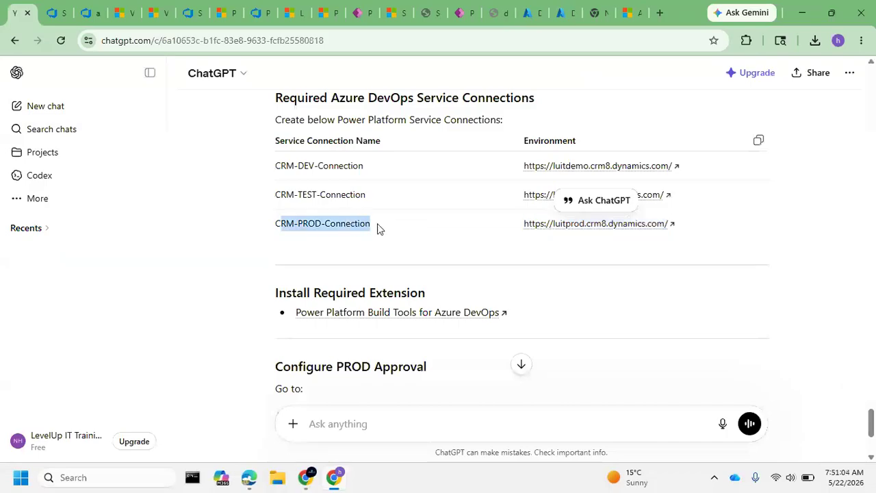
{"action": "left_click_drag", "start_coordinate": [276, 224], "coordinate": [371, 225]}
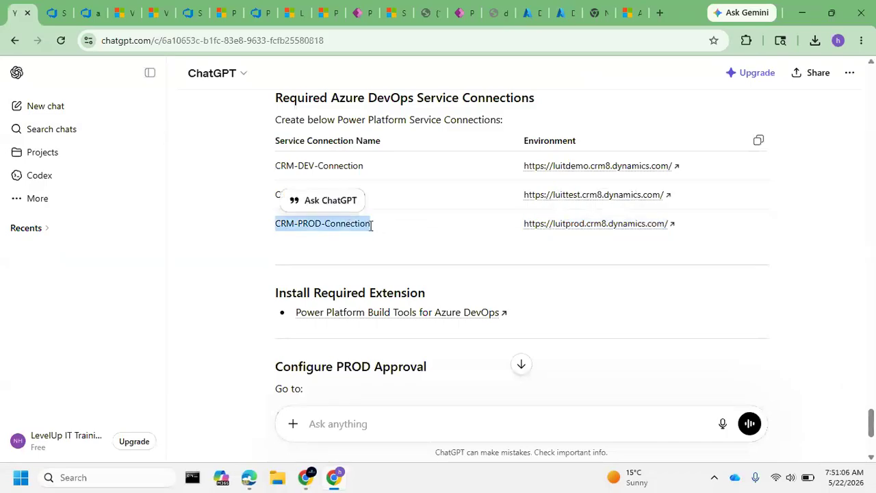
{"action": "left_click", "coordinate": [52, 18]}
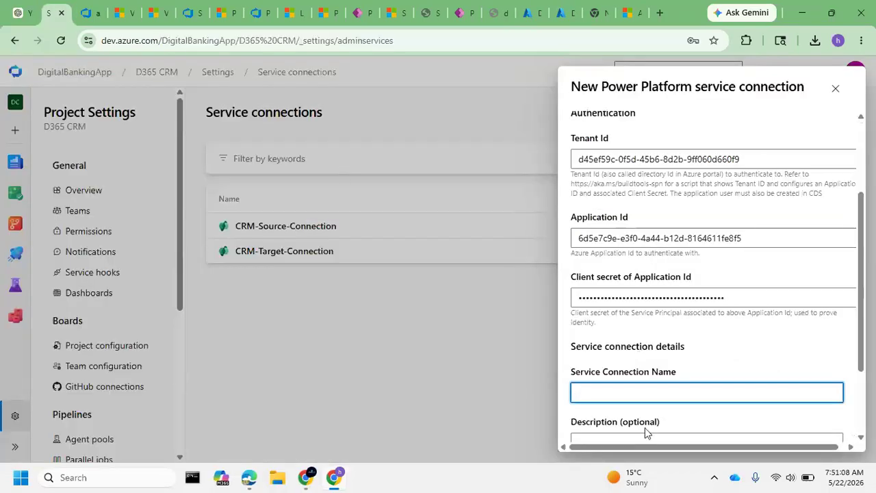
{"action": "key", "text": "ctrl+v"}
{"action": "scroll", "coordinate": [705, 397], "scroll_direction": "down", "scroll_amount": 3}
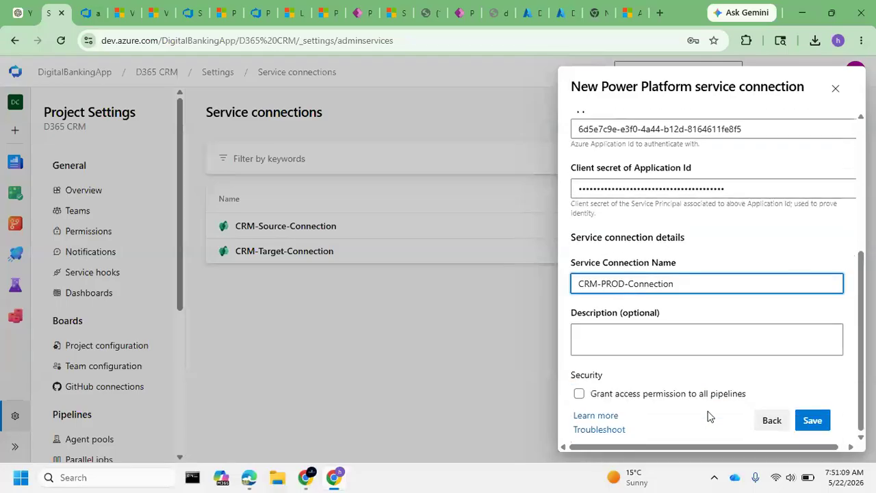
{"action": "left_click", "coordinate": [823, 421]}
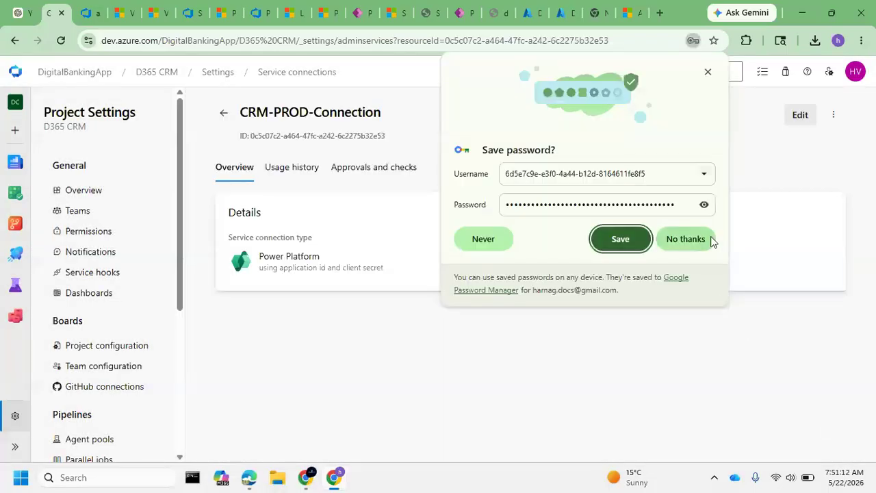
Step: Decline saving the credentials and review the PROD stage of azure-pipelines.yml
{"action": "left_click", "coordinate": [708, 238]}
{"action": "left_click", "coordinate": [87, 15]}
{"action": "scroll", "coordinate": [684, 342], "scroll_direction": "down", "scroll_amount": 7}
{"action": "scroll", "coordinate": [641, 370], "scroll_direction": "up", "scroll_amount": 2}
{"action": "scroll", "coordinate": [641, 370], "scroll_direction": "down", "scroll_amount": 10}
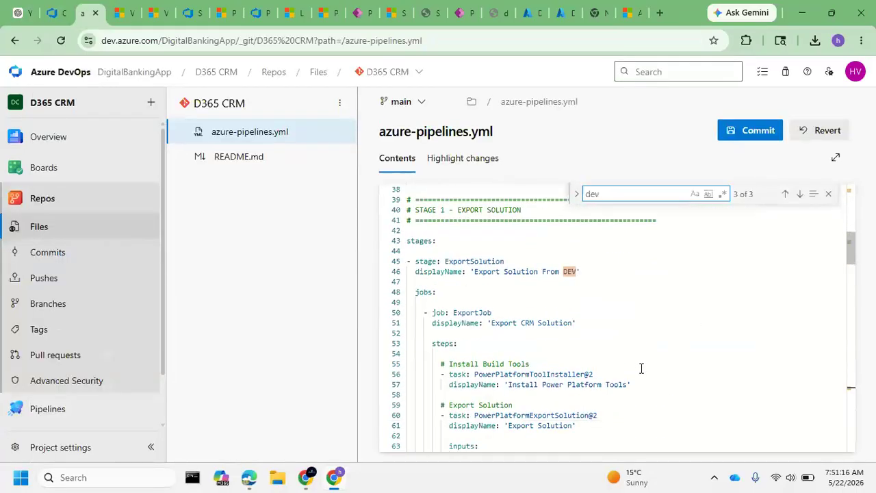
{"action": "scroll", "coordinate": [559, 354], "scroll_direction": "down", "scroll_amount": 6}
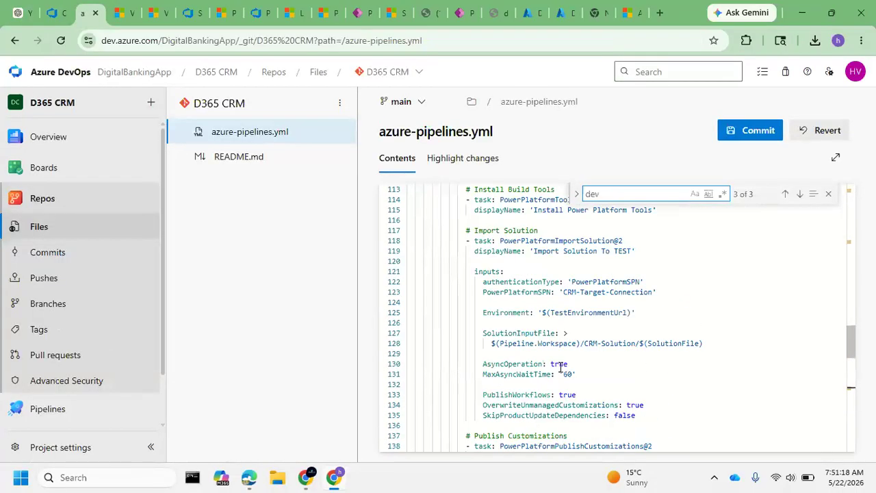
{"action": "scroll", "coordinate": [508, 353], "scroll_direction": "down", "scroll_amount": 2}
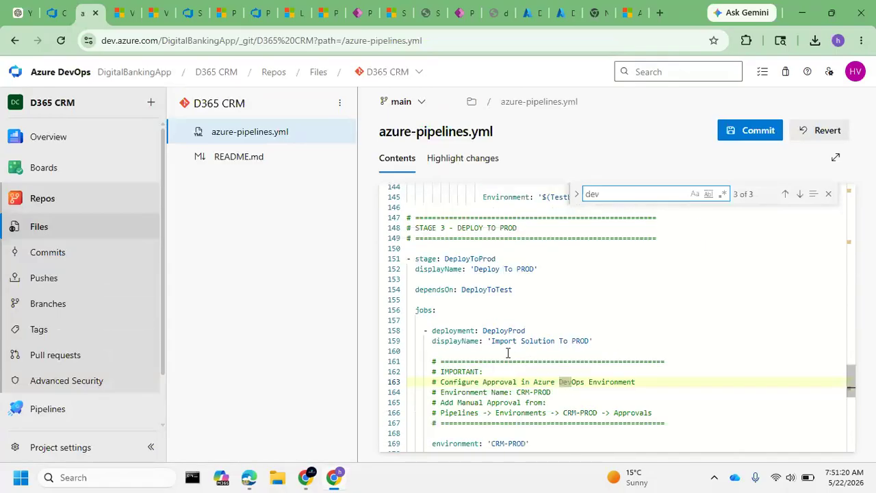
{"action": "scroll", "coordinate": [527, 349], "scroll_direction": "down", "scroll_amount": 2}
{"action": "scroll", "coordinate": [532, 350], "scroll_direction": "down", "scroll_amount": 2}
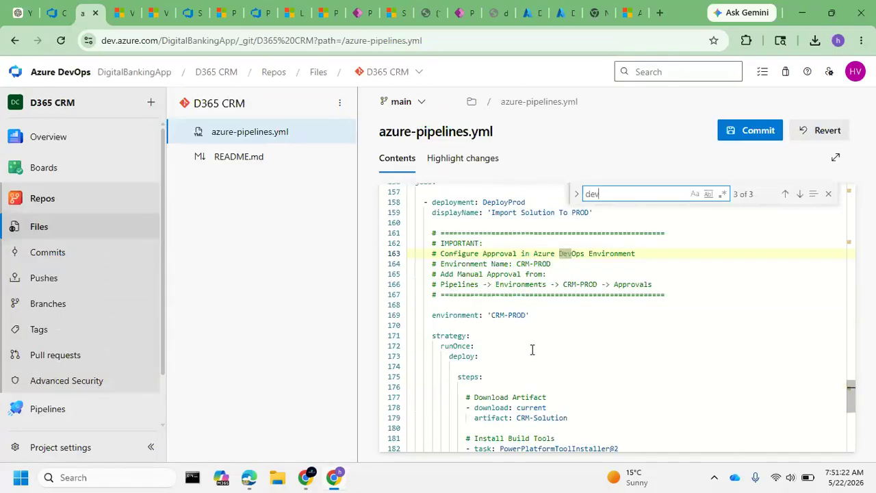
{"action": "scroll", "coordinate": [493, 315], "scroll_direction": "down", "scroll_amount": 3}
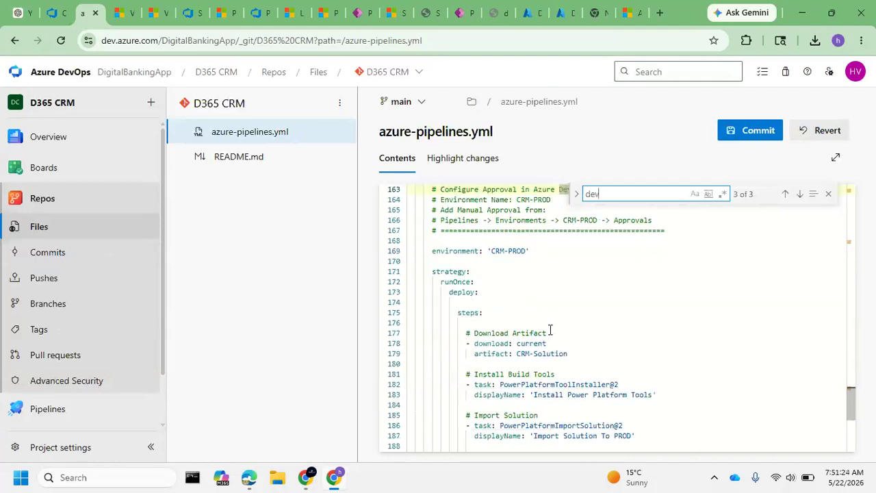
{"action": "scroll", "coordinate": [541, 344], "scroll_direction": "down", "scroll_amount": 1}
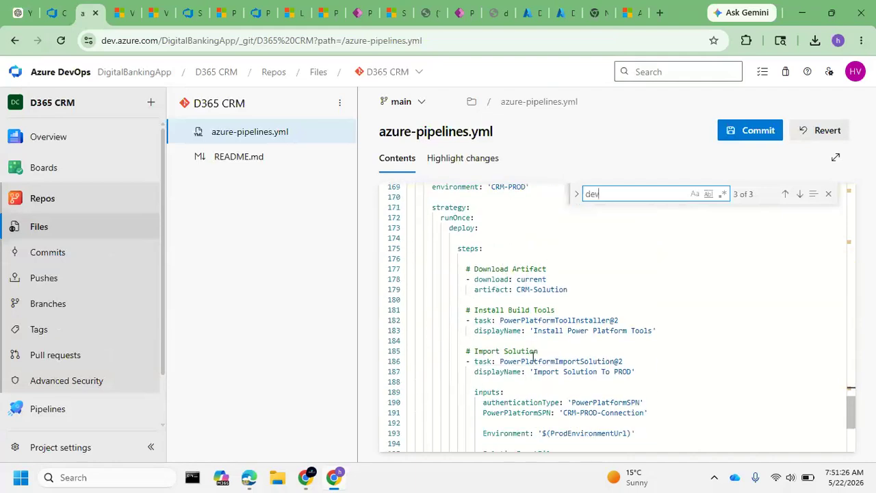
{"action": "scroll", "coordinate": [533, 356], "scroll_direction": "down", "scroll_amount": 4}
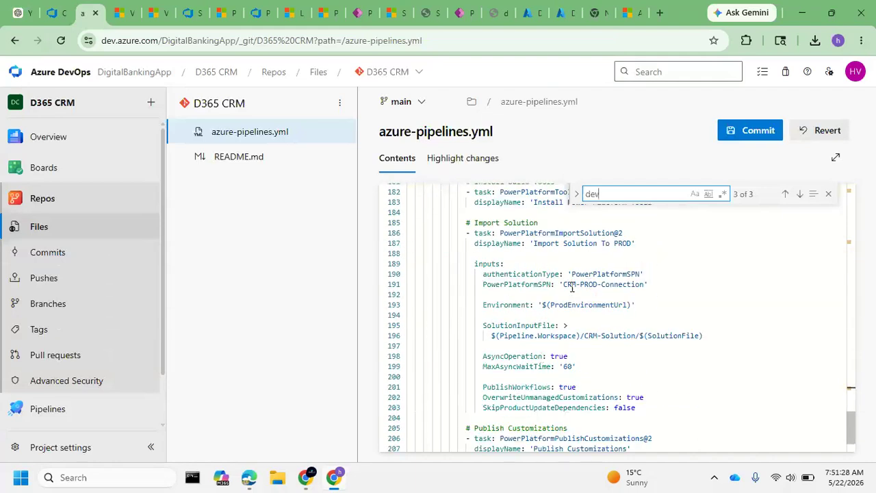
{"action": "scroll", "coordinate": [607, 343], "scroll_direction": "down", "scroll_amount": 2}
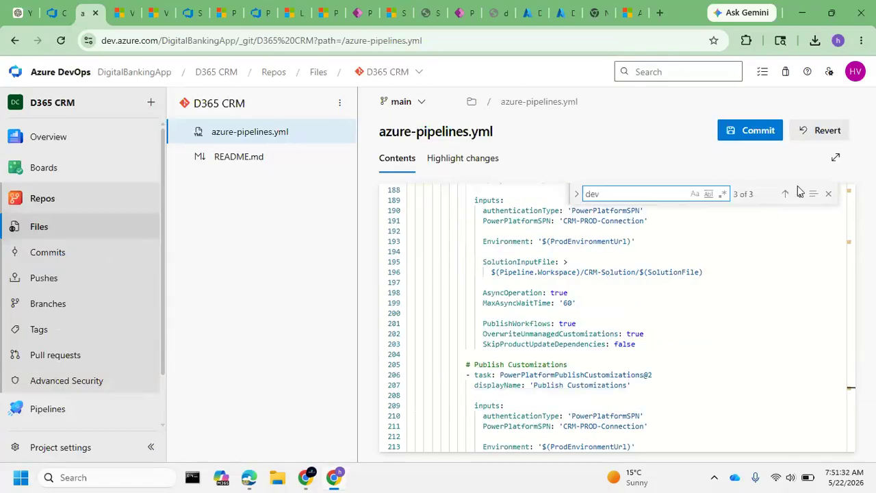
{"action": "left_click", "coordinate": [827, 194]}
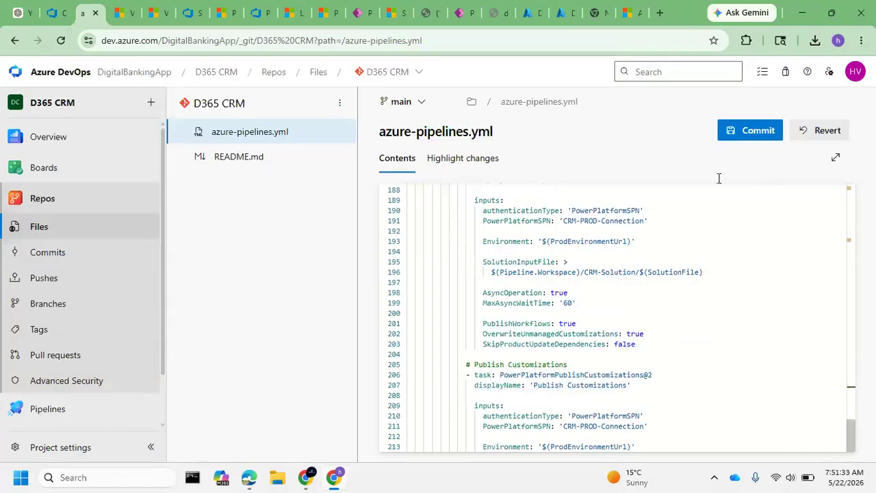
Step: Commit azure-pipelines.yml to main with the comment 'Updated azure-pipelines.yml'
{"action": "left_click", "coordinate": [748, 135]}
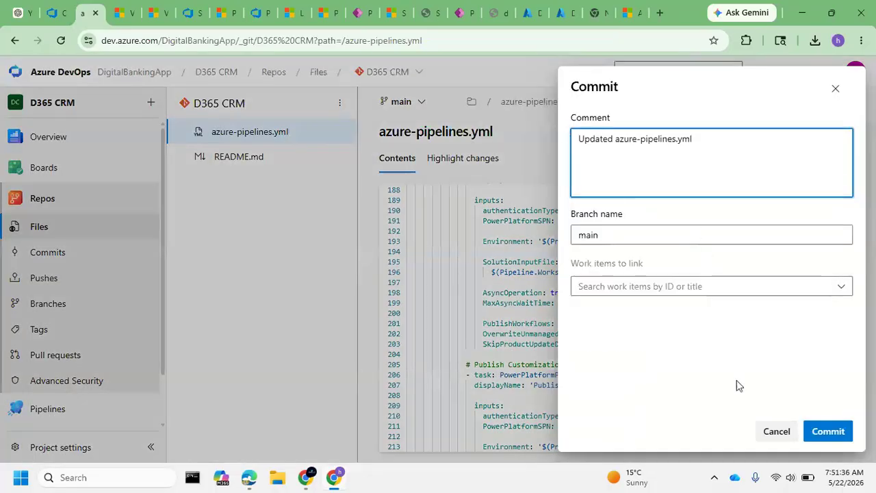
{"action": "left_click", "coordinate": [834, 430]}
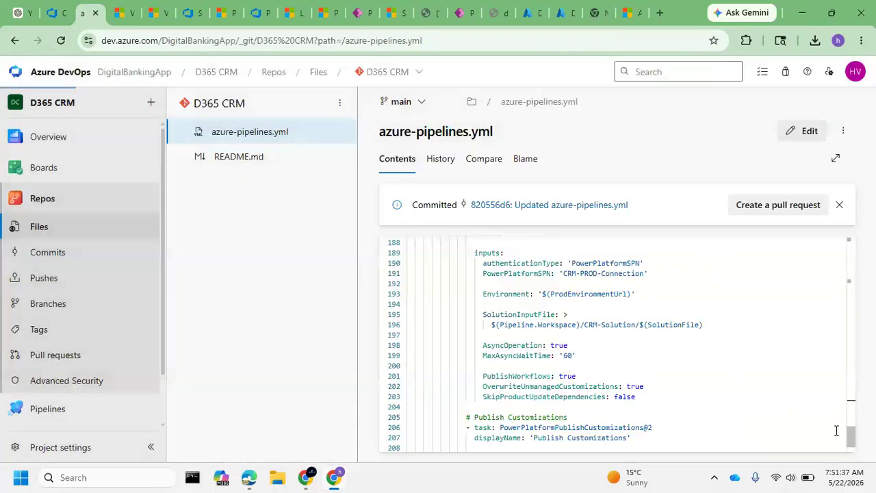
{"action": "mouse_move", "coordinate": [93, 410]}
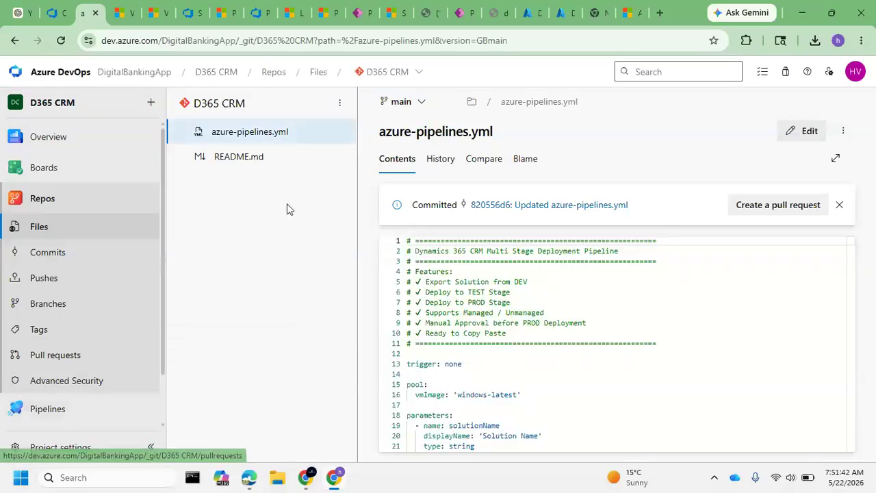
Step: Start a D365 CRM pipeline run with solution name SNIQCICD
{"action": "left_click", "coordinate": [72, 417]}
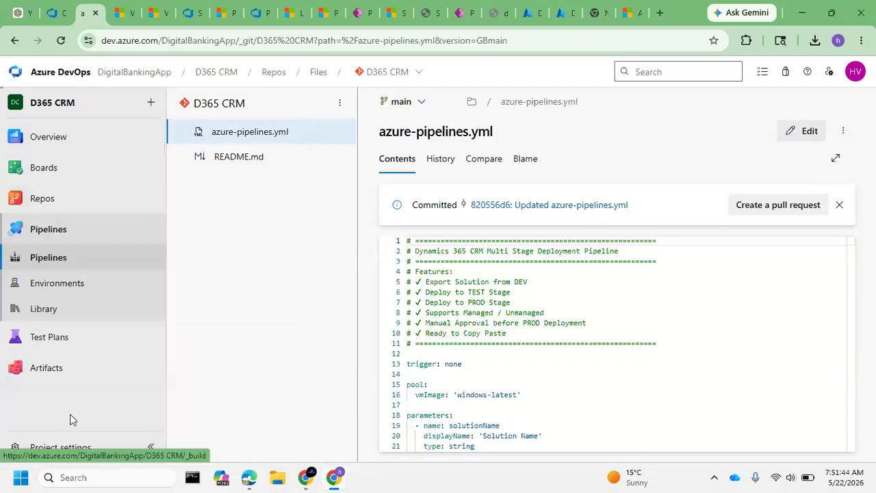
{"action": "left_click", "coordinate": [777, 118]}
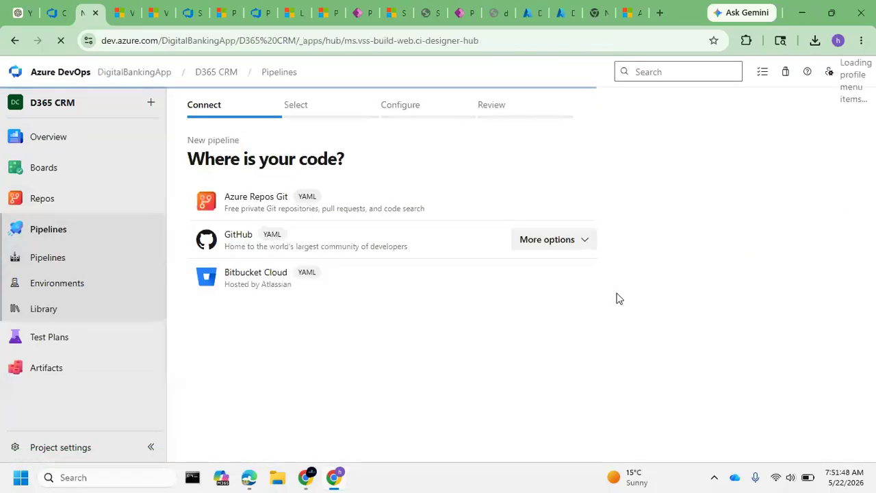
{"action": "left_click", "coordinate": [80, 230]}
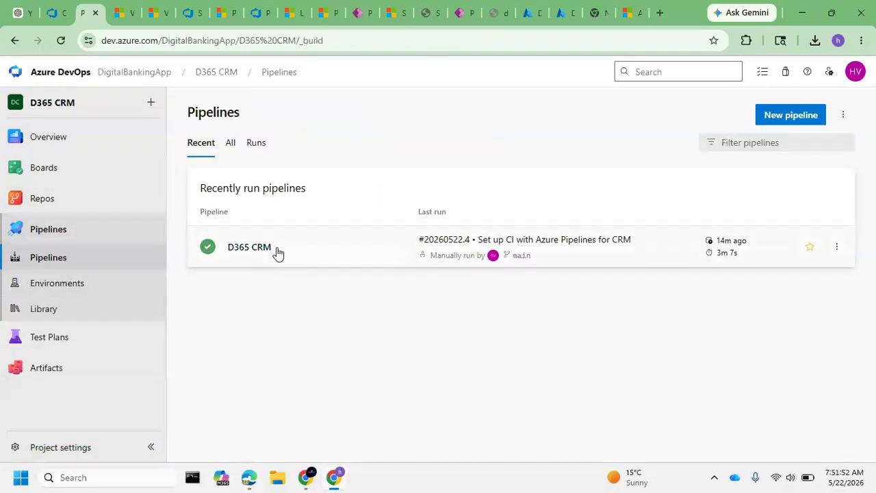
{"action": "left_click", "coordinate": [276, 250]}
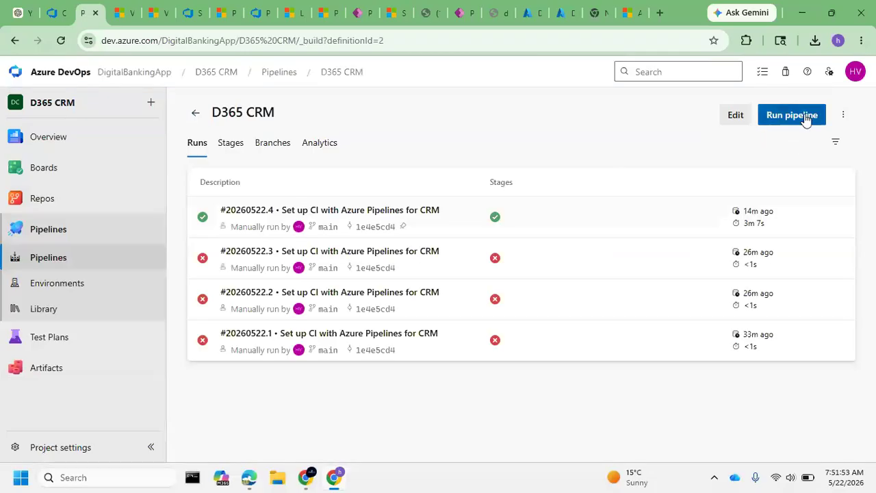
{"action": "left_click", "coordinate": [793, 115]}
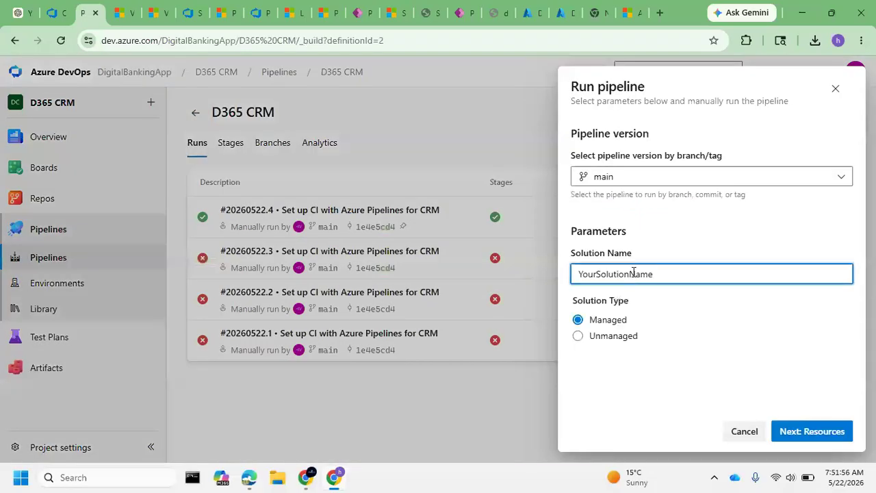
{"action": "key", "text": "ctrl+a"}
{"action": "type", "text": "S"}
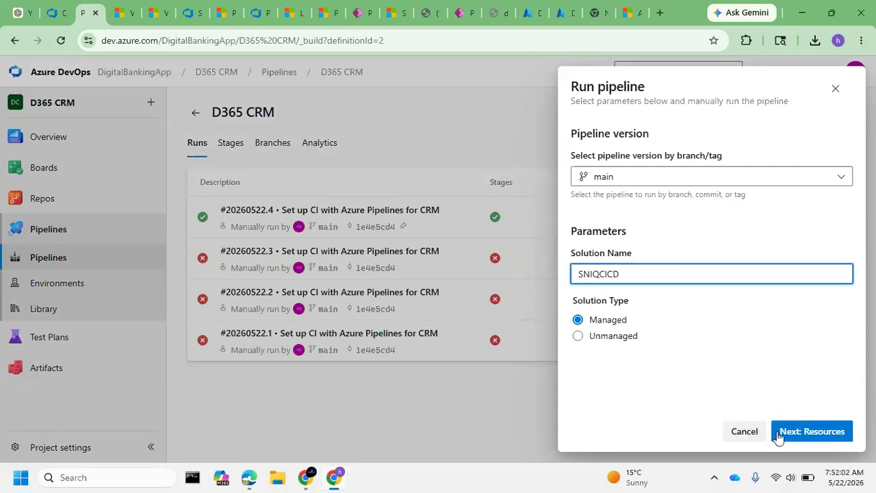
{"action": "left_click", "coordinate": [806, 431]}
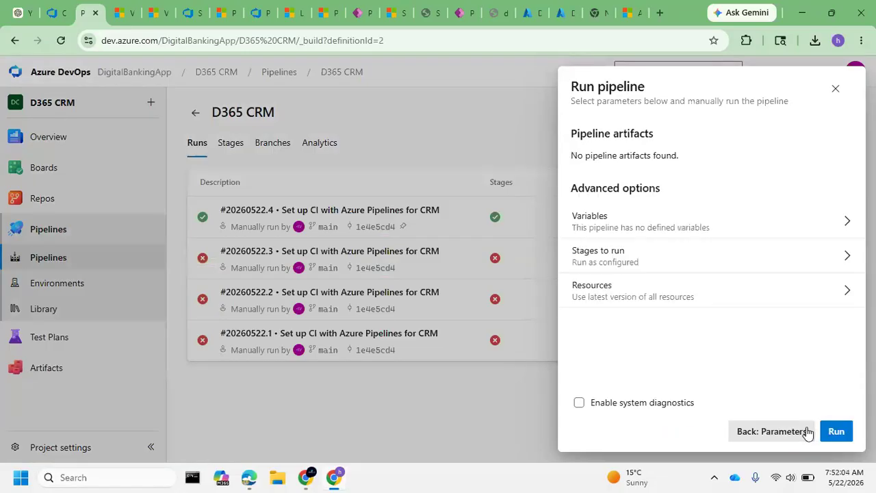
{"action": "left_click", "coordinate": [830, 433]}
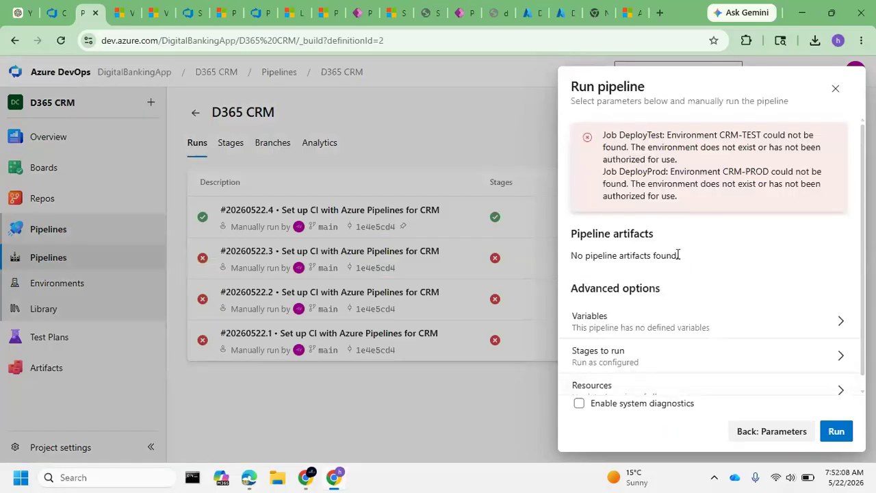
Step: Read the missing CRM-TEST and CRM-PROD environment errors and close the run panel
{"action": "left_click_drag", "start_coordinate": [630, 147], "coordinate": [808, 147]}
{"action": "left_click", "coordinate": [735, 136]}
{"action": "triple_click", "coordinate": [735, 137]}
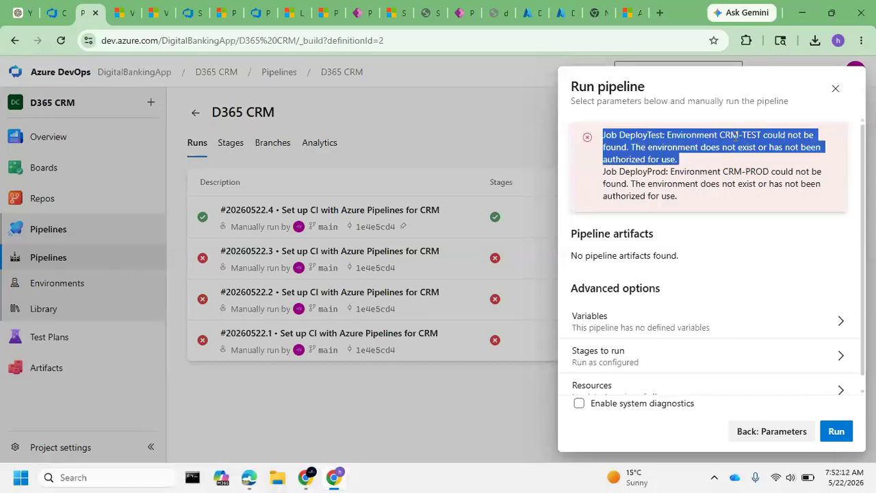
{"action": "double_click", "coordinate": [681, 182]}
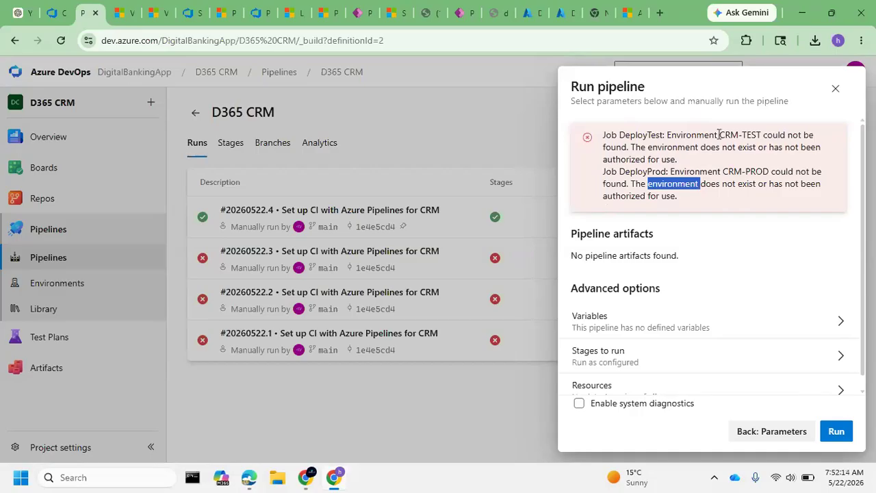
{"action": "left_click", "coordinate": [835, 88]}
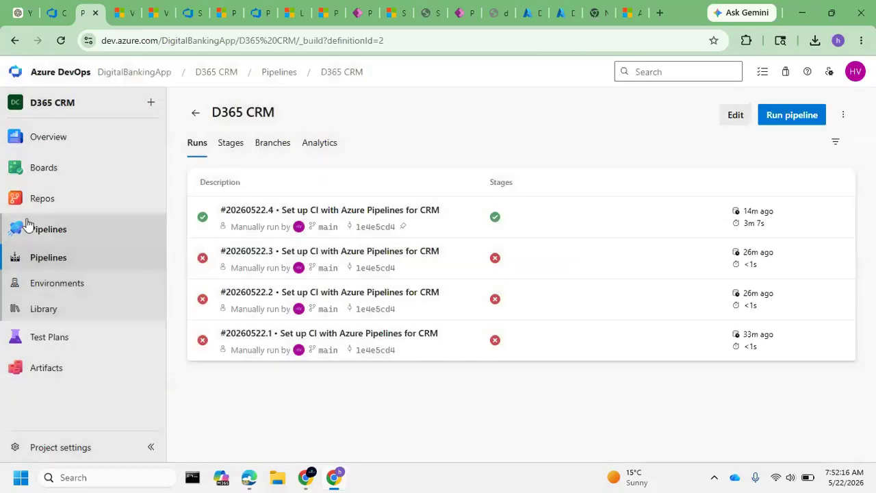
Step: Open azure-pipelines.yml from the D365 CRM repository files
{"action": "left_click", "coordinate": [41, 199]}
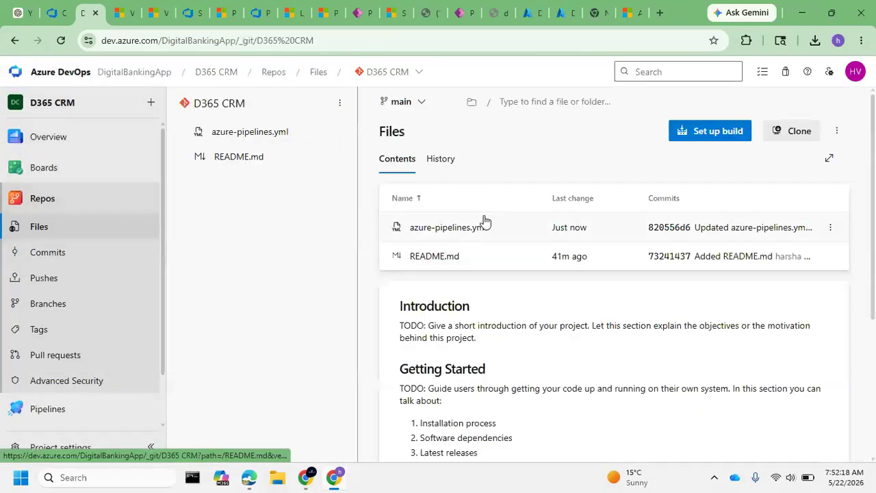
{"action": "left_click", "coordinate": [470, 228]}
{"action": "scroll", "coordinate": [551, 352], "scroll_direction": "down", "scroll_amount": 1}
{"action": "scroll", "coordinate": [563, 368], "scroll_direction": "down", "scroll_amount": 3}
{"action": "scroll", "coordinate": [557, 343], "scroll_direction": "down", "scroll_amount": 4}
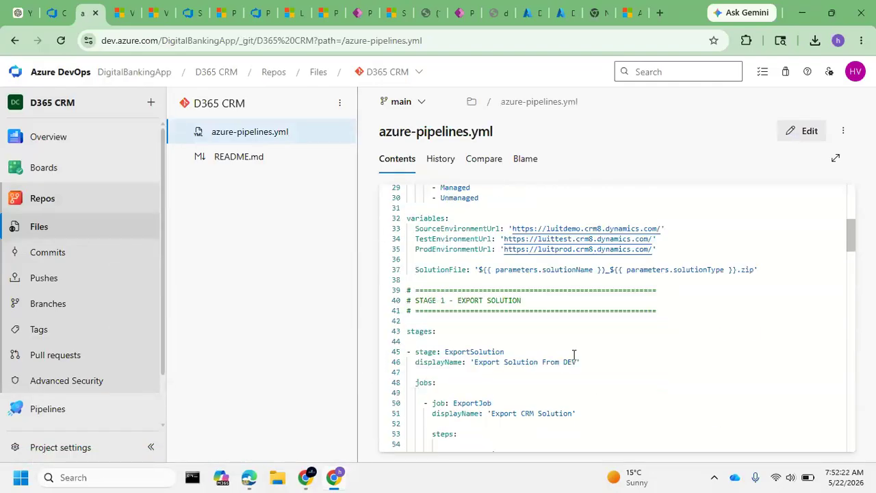
{"action": "scroll", "coordinate": [574, 349], "scroll_direction": "up", "scroll_amount": 2}
{"action": "scroll", "coordinate": [579, 345], "scroll_direction": "up", "scroll_amount": 2}
{"action": "scroll", "coordinate": [600, 352], "scroll_direction": "down", "scroll_amount": 6}
Step: Search the YAML for CRM-TEST to find the DeployTest job's environment line
{"action": "left_click", "coordinate": [617, 323]}
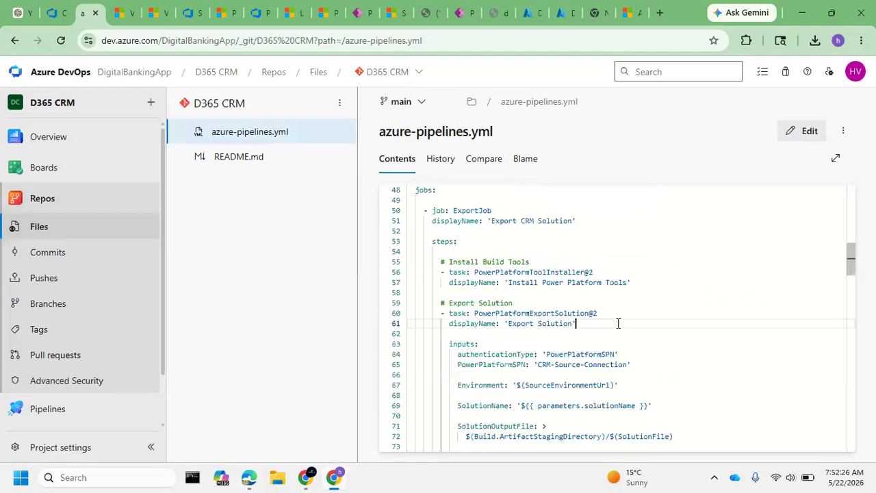
{"action": "key", "text": "ctrl+f"}
{"action": "type", "text": "CRM_"}
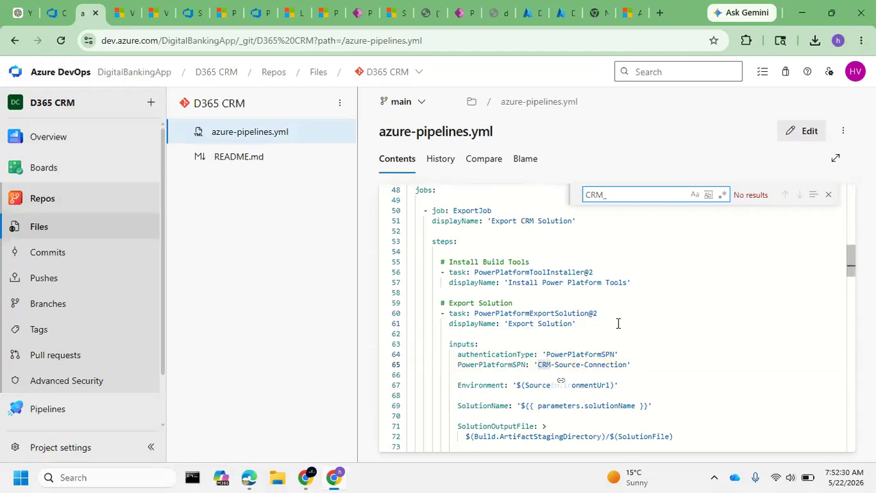
{"action": "key", "text": "BackSpace"}
{"action": "type", "text": "-te"}
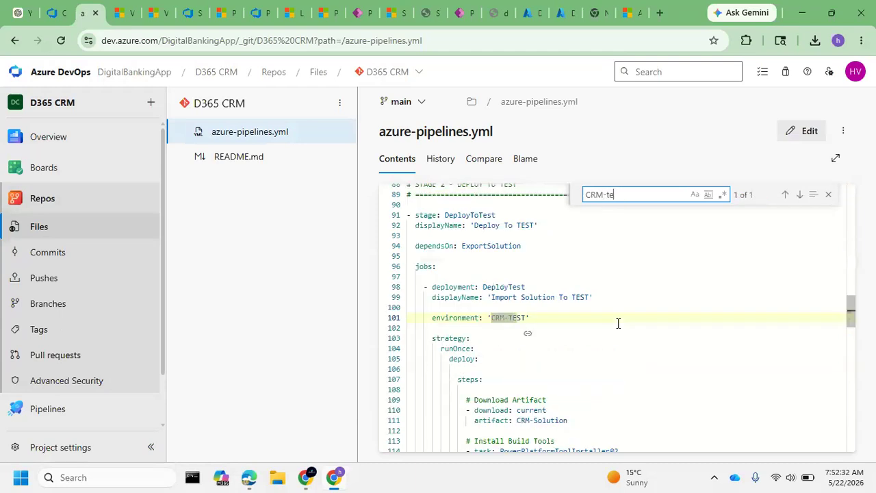
{"action": "scroll", "coordinate": [628, 320], "scroll_direction": "up", "scroll_amount": 1}
{"action": "scroll", "coordinate": [633, 301], "scroll_direction": "down", "scroll_amount": 2}
{"action": "scroll", "coordinate": [638, 283], "scroll_direction": "up", "scroll_amount": 2}
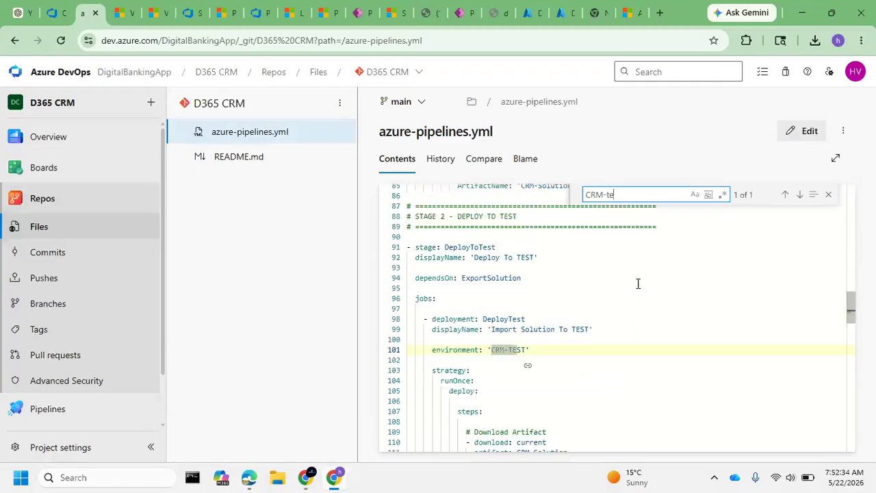
{"action": "scroll", "coordinate": [638, 283], "scroll_direction": "down", "scroll_amount": 2}
{"action": "scroll", "coordinate": [638, 284], "scroll_direction": "up", "scroll_amount": 1}
{"action": "scroll", "coordinate": [638, 283], "scroll_direction": "up", "scroll_amount": 10}
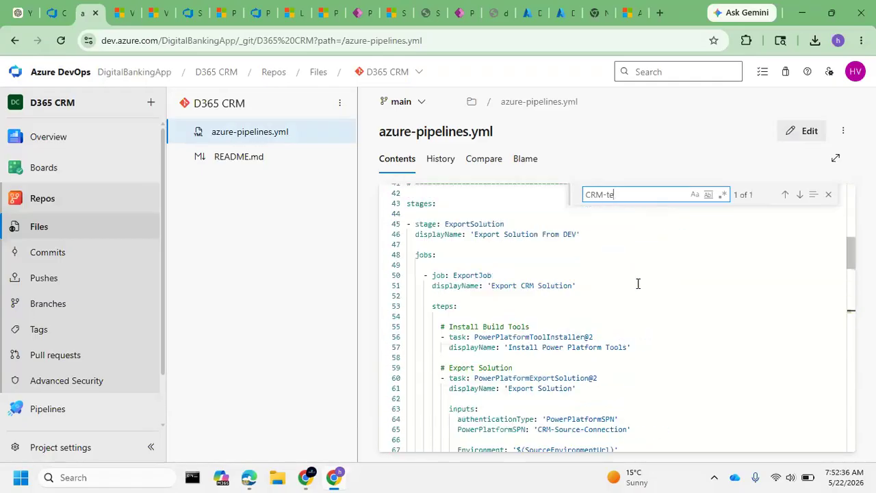
{"action": "scroll", "coordinate": [638, 283], "scroll_direction": "up", "scroll_amount": 2}
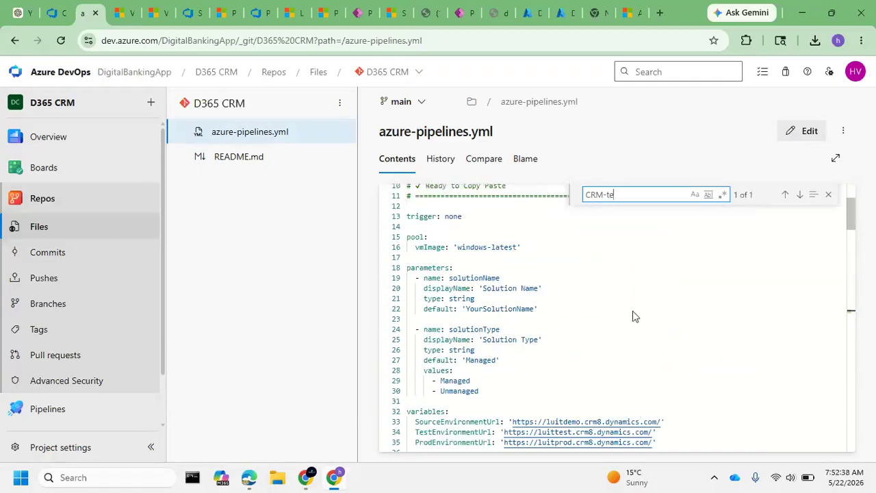
{"action": "scroll", "coordinate": [633, 311], "scroll_direction": "down", "scroll_amount": 1}
{"action": "scroll", "coordinate": [627, 332], "scroll_direction": "down", "scroll_amount": 2}
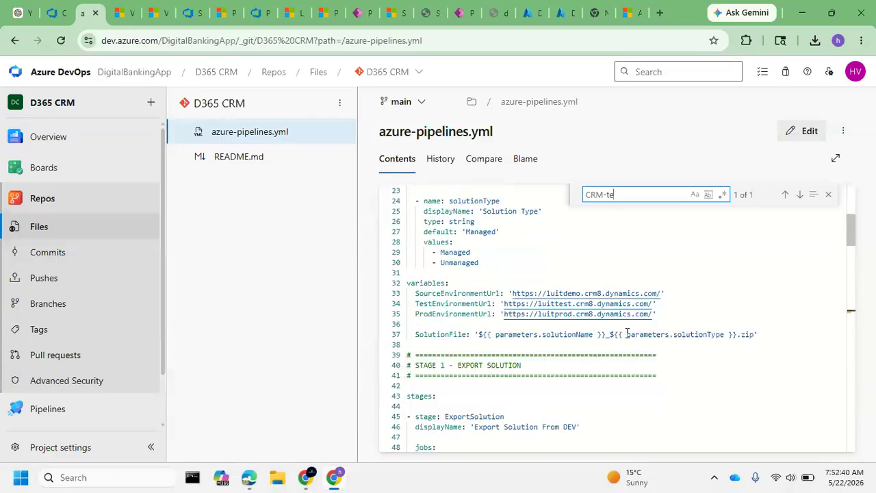
{"action": "scroll", "coordinate": [626, 329], "scroll_direction": "down", "scroll_amount": 3}
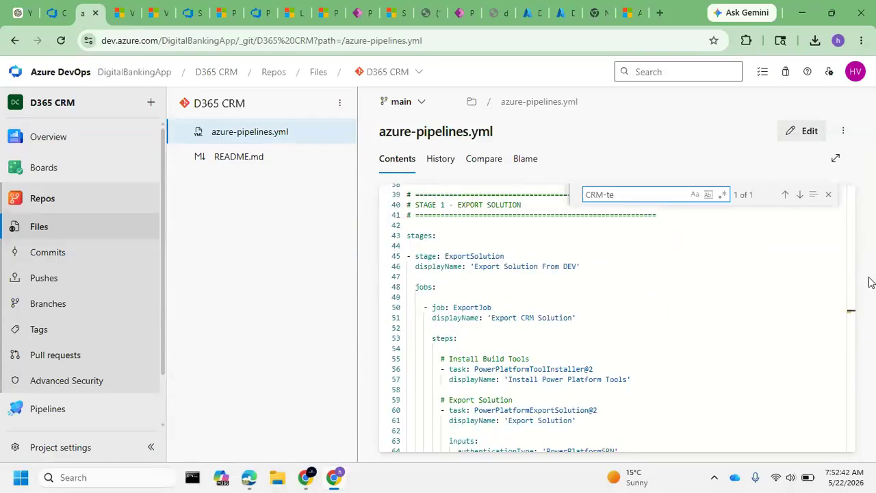
{"action": "left_click_drag", "start_coordinate": [851, 247], "coordinate": [840, 330]}
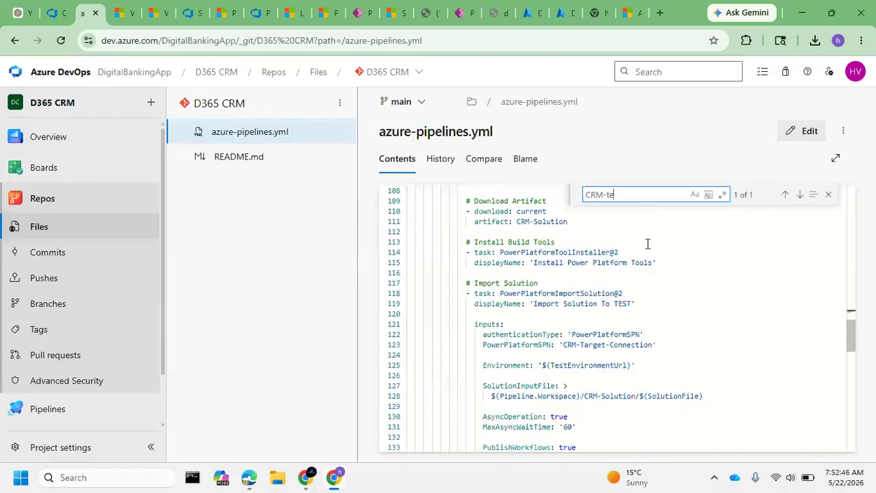
{"action": "right_click", "coordinate": [86, 19]}
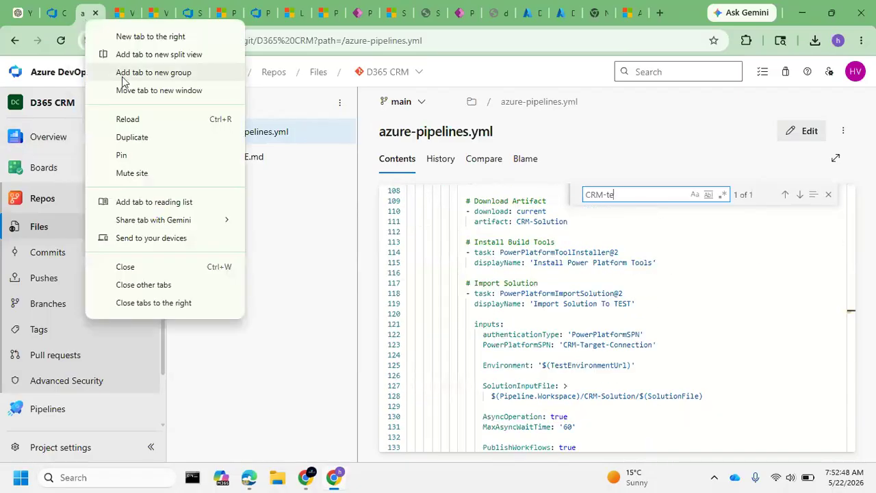
Step: In a duplicated tab, run the D365 CRM pipeline again with solution name SNIQCICD
{"action": "left_click", "coordinate": [143, 137]}
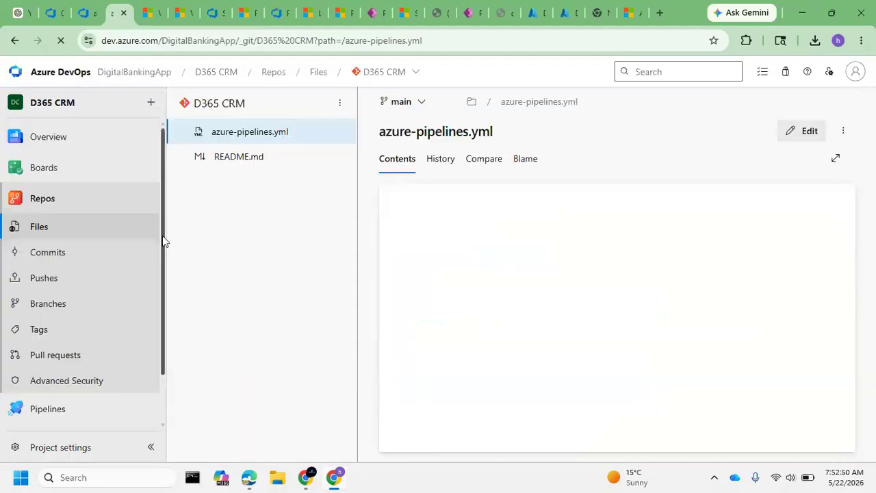
{"action": "left_click", "coordinate": [61, 408]}
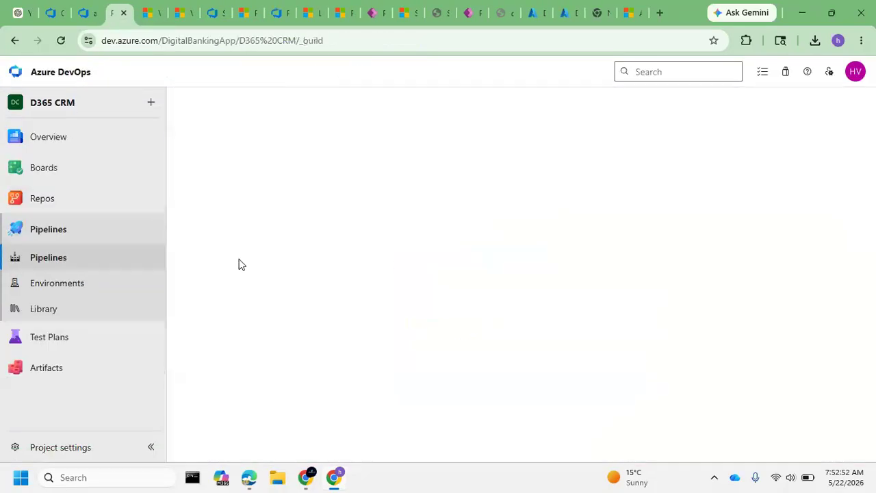
{"action": "left_click", "coordinate": [351, 260]}
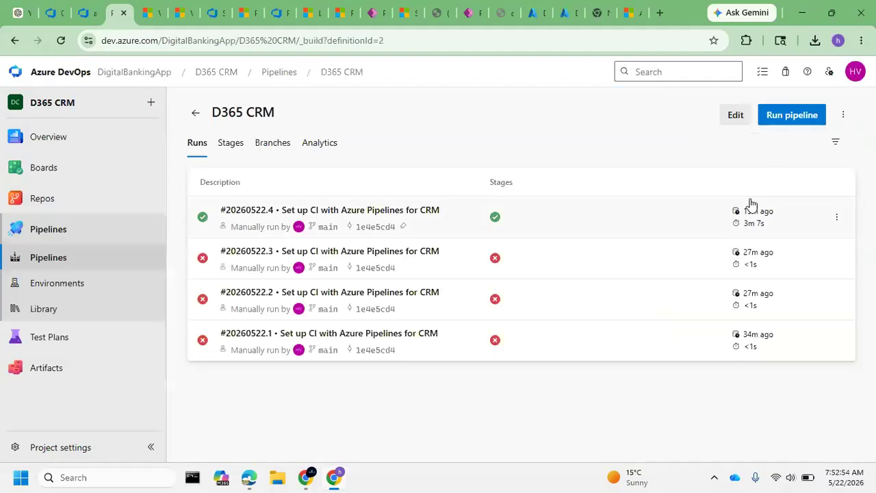
{"action": "left_click", "coordinate": [781, 125]}
{"action": "left_click", "coordinate": [631, 273]}
{"action": "key", "text": "ctrl+a"}
{"action": "type", "text": "S"}
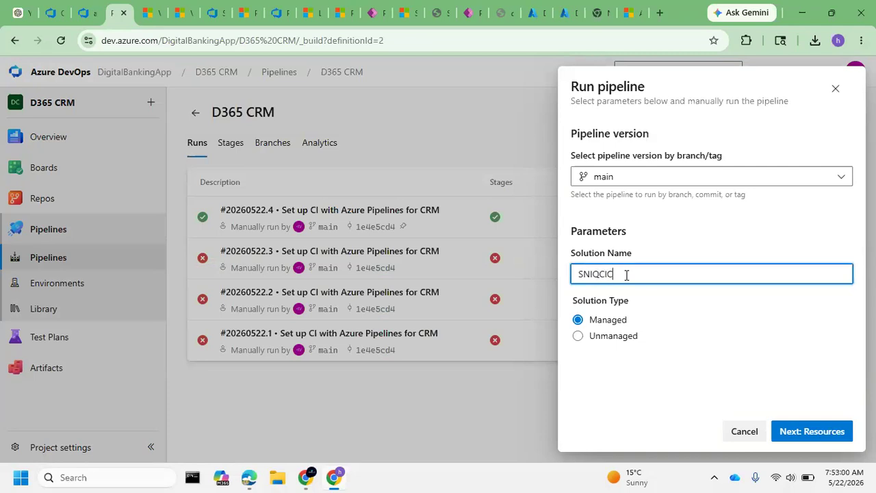
{"action": "left_click", "coordinate": [815, 434]}
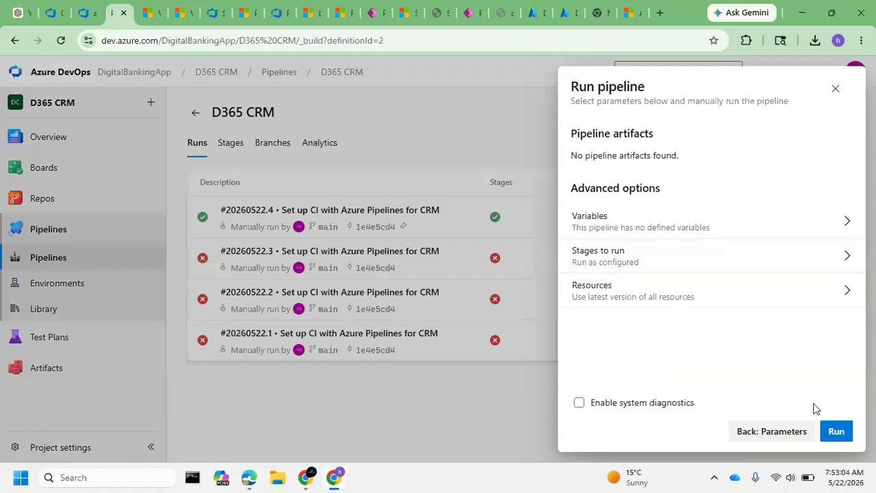
{"action": "left_click", "coordinate": [834, 430]}
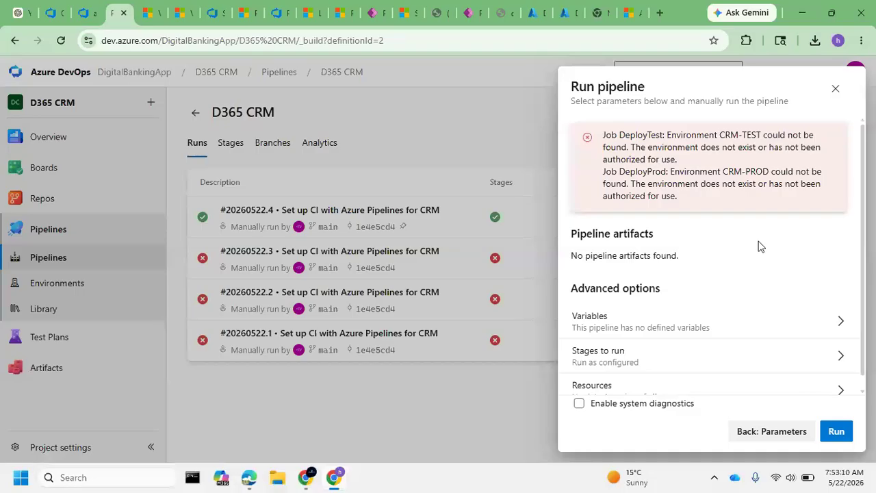
Step: Take a screenshot of the missing CRM-TEST and CRM-PROD environment error
{"action": "key", "text": "shift+super+s"}
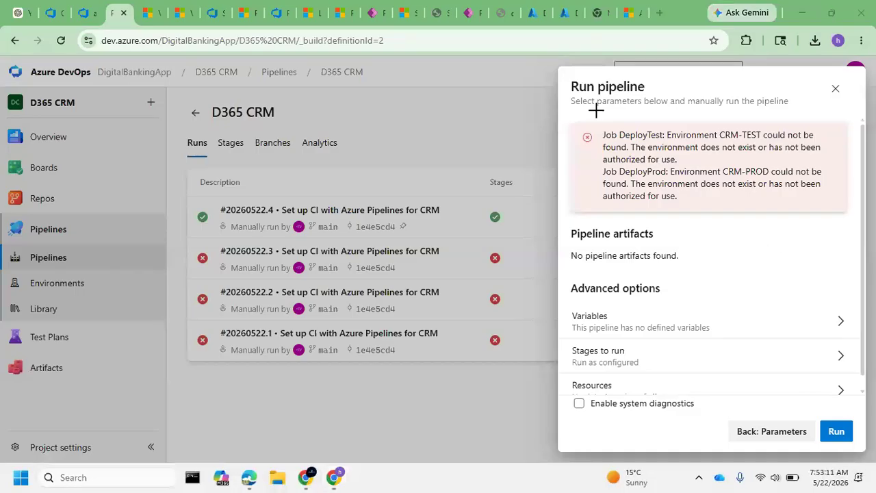
{"action": "left_click_drag", "start_coordinate": [565, 72], "coordinate": [855, 234]}
{"action": "key", "text": "shift+super+s"}
{"action": "left_click_drag", "start_coordinate": [565, 65], "coordinate": [859, 254]}
{"action": "left_click_drag", "start_coordinate": [860, 288], "coordinate": [868, 472]}
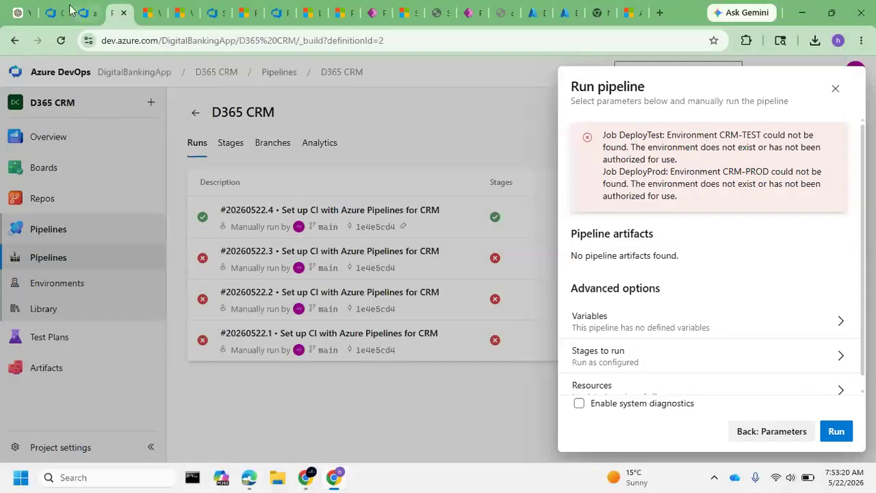
{"action": "left_click", "coordinate": [14, 12]}
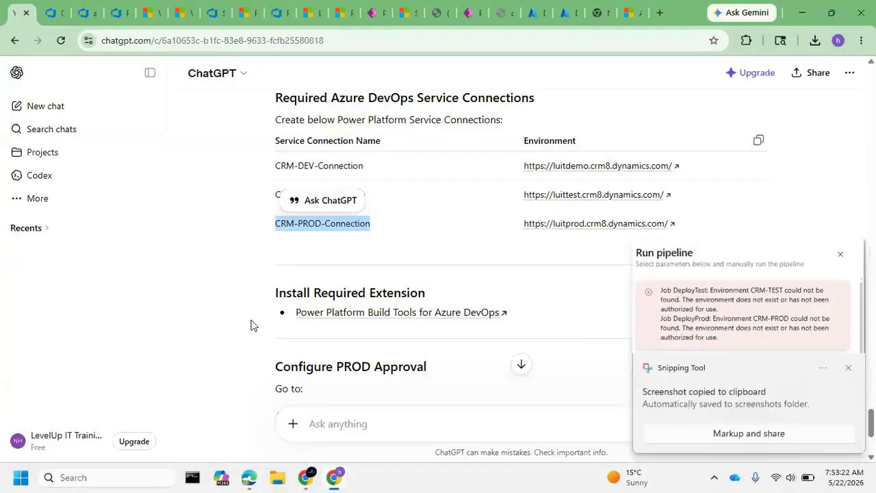
Step: Send the error screenshot to ChatGPT and review its steps for creating the environments
{"action": "left_click", "coordinate": [326, 422]}
{"action": "key", "text": "ctrl+v"}
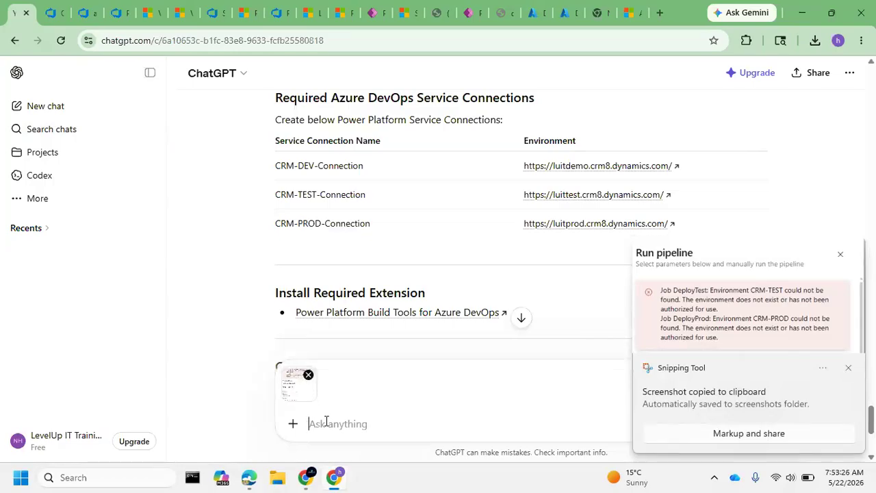
{"action": "left_click", "coordinate": [848, 368]}
{"action": "left_click", "coordinate": [749, 423]}
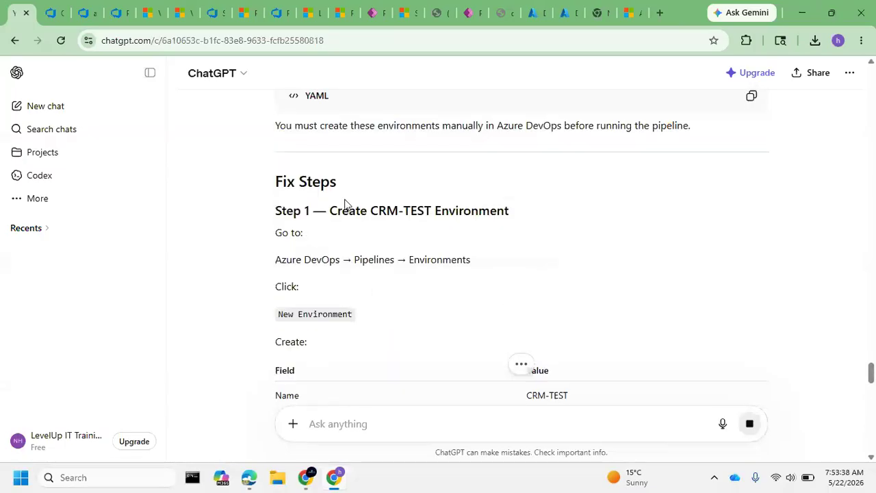
{"action": "left_click_drag", "start_coordinate": [340, 211], "coordinate": [386, 263]}
{"action": "double_click", "coordinate": [374, 260]}
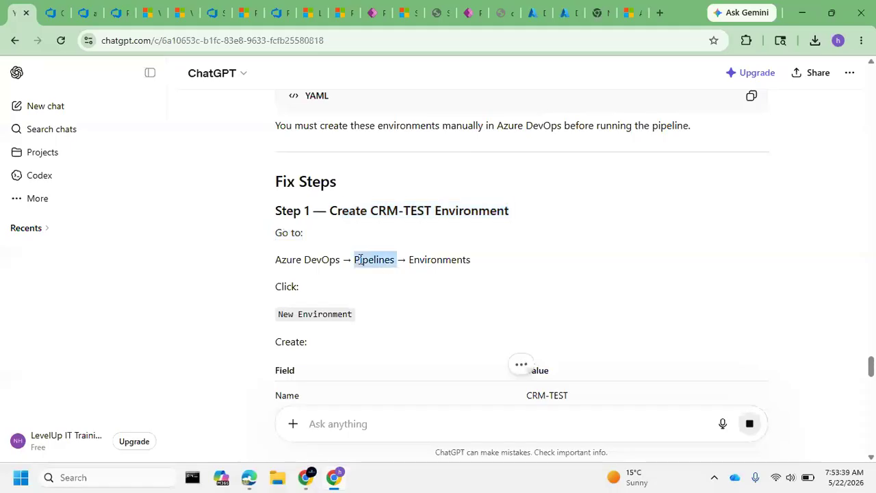
{"action": "double_click", "coordinate": [351, 313]}
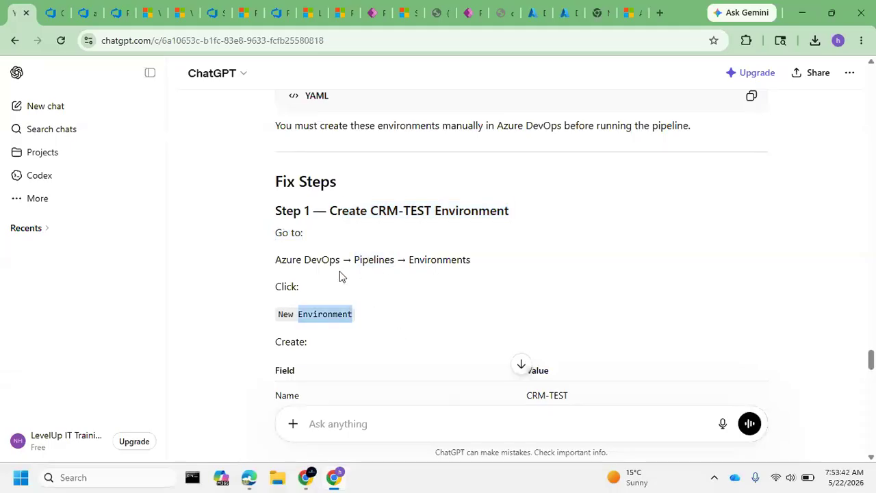
{"action": "left_click", "coordinate": [84, 12]}
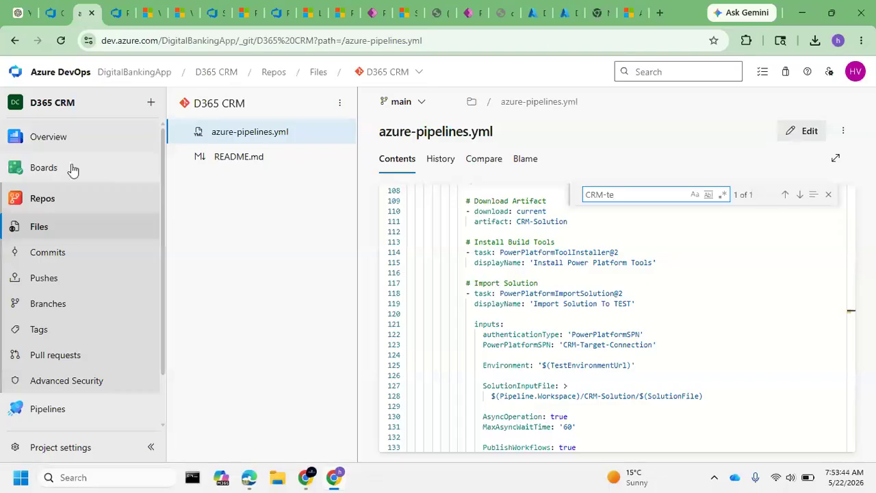
Step: Create the CRM-TEST environment under Pipelines > Environments, taking the name from ChatGPT
{"action": "scroll", "coordinate": [68, 333], "scroll_direction": "down", "scroll_amount": 1}
{"action": "left_click", "coordinate": [68, 352]}
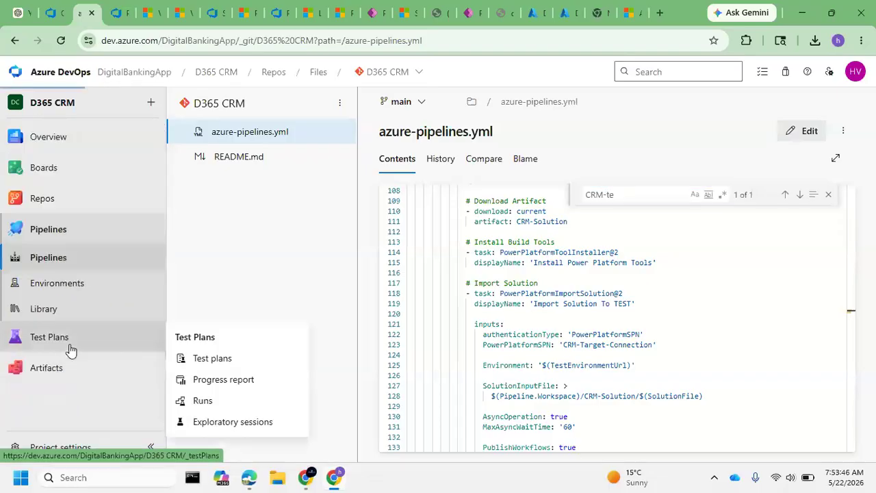
{"action": "left_click", "coordinate": [81, 284]}
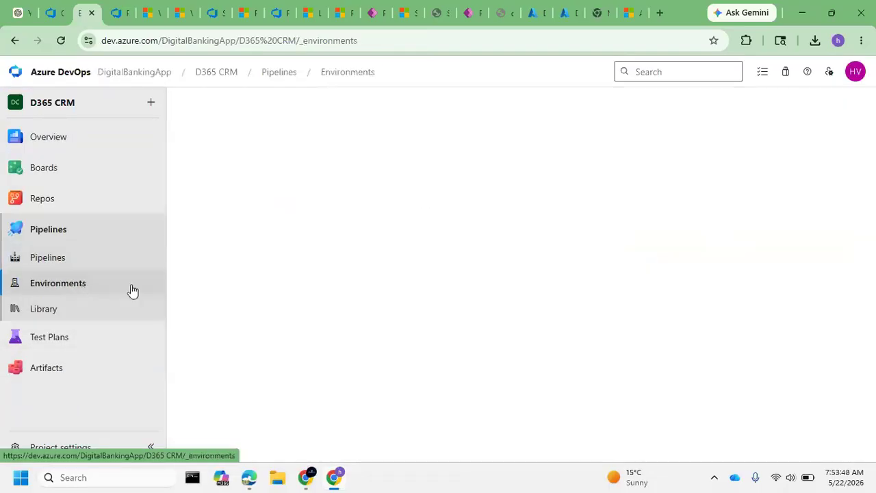
{"action": "left_click", "coordinate": [499, 353]}
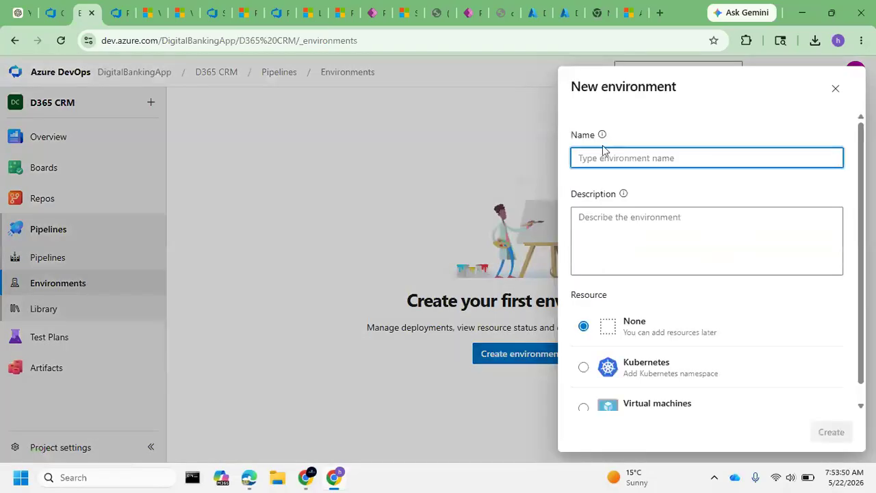
{"action": "left_click", "coordinate": [15, 12]}
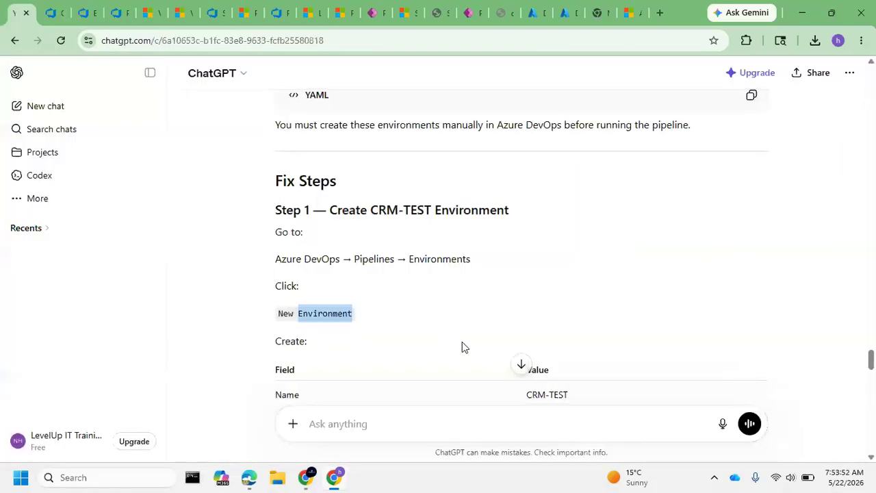
{"action": "scroll", "coordinate": [383, 260], "scroll_direction": "down", "scroll_amount": 2}
{"action": "left_click", "coordinate": [337, 194]}
{"action": "left_click_drag", "start_coordinate": [526, 268], "coordinate": [562, 268]}
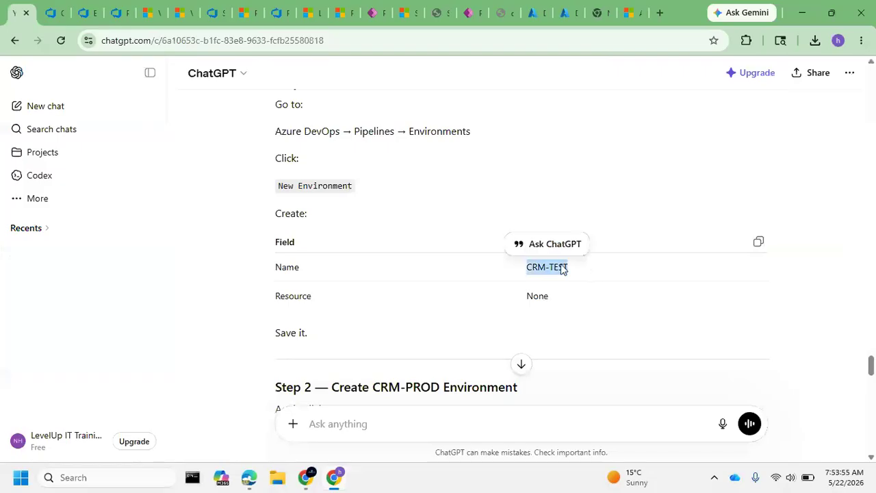
{"action": "left_click", "coordinate": [52, 12]}
{"action": "left_click", "coordinate": [84, 13]}
{"action": "left_click", "coordinate": [628, 158]}
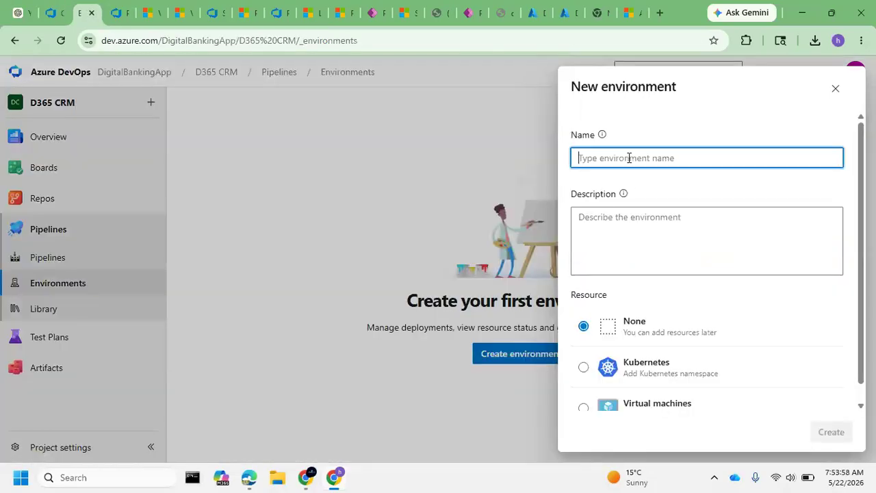
{"action": "key", "text": "ctrl+v"}
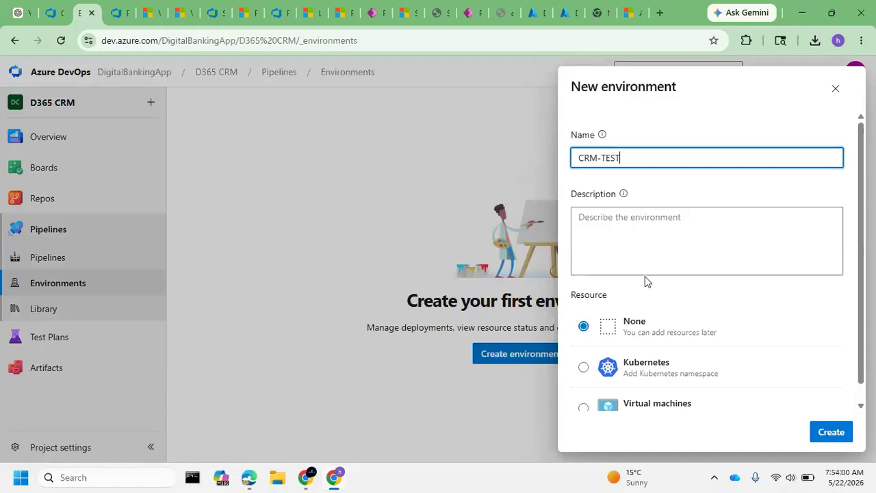
{"action": "key", "text": "super+shift+s"}
{"action": "key", "text": "alt+Tab"}
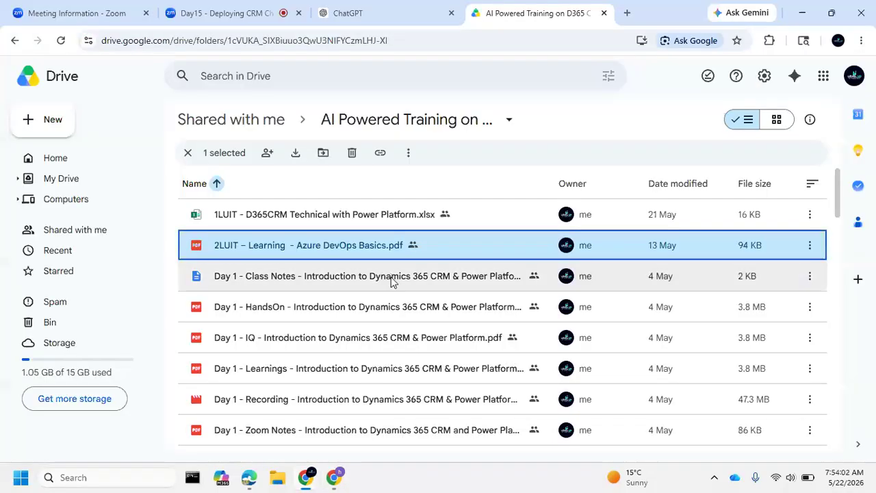
{"action": "key", "text": "alt+Tab"}
{"action": "left_click", "coordinate": [836, 438]}
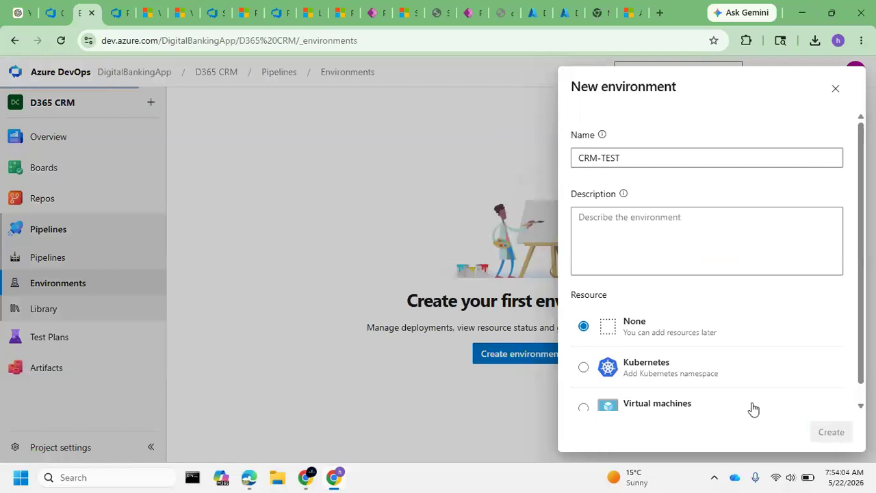
Step: Create the CRM-PROD environment as well and open its page
{"action": "left_click", "coordinate": [21, 13]}
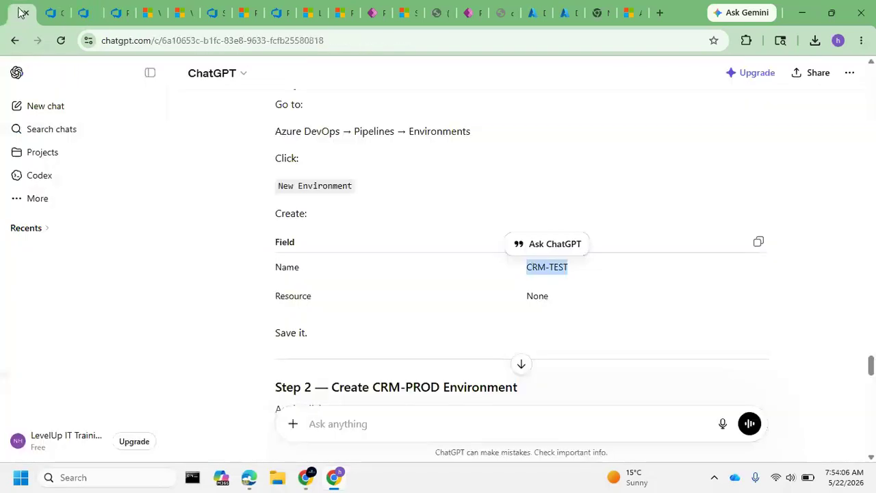
{"action": "scroll", "coordinate": [407, 277], "scroll_direction": "down", "scroll_amount": 3}
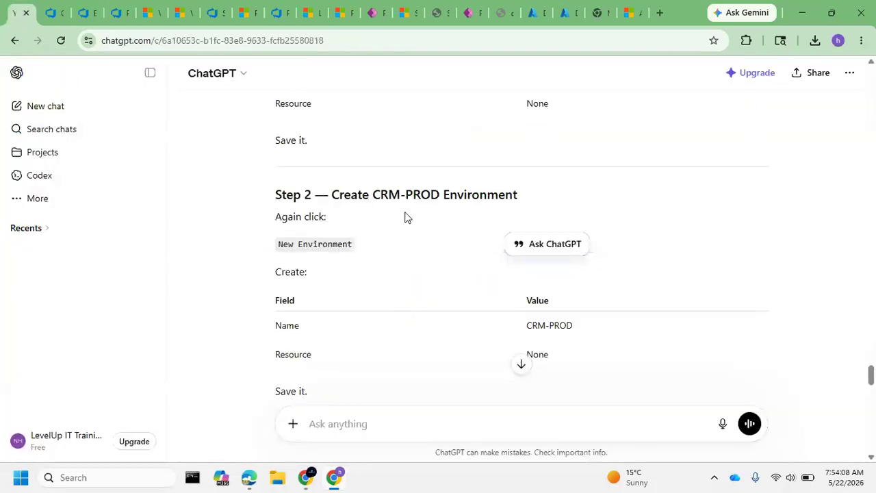
{"action": "left_click_drag", "start_coordinate": [373, 195], "coordinate": [442, 194]}
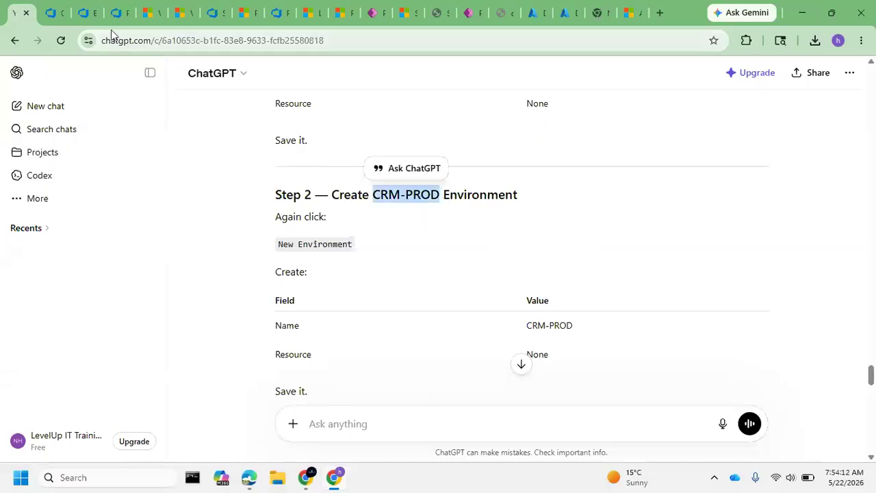
{"action": "left_click", "coordinate": [87, 13]}
{"action": "left_click", "coordinate": [197, 115]}
{"action": "left_click", "coordinate": [731, 117]}
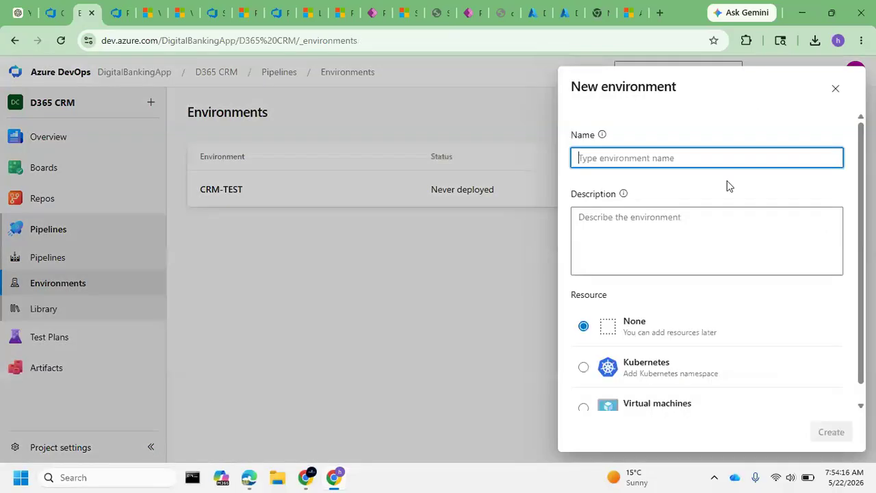
{"action": "key", "text": "ctrl+v"}
{"action": "left_click", "coordinate": [841, 436]}
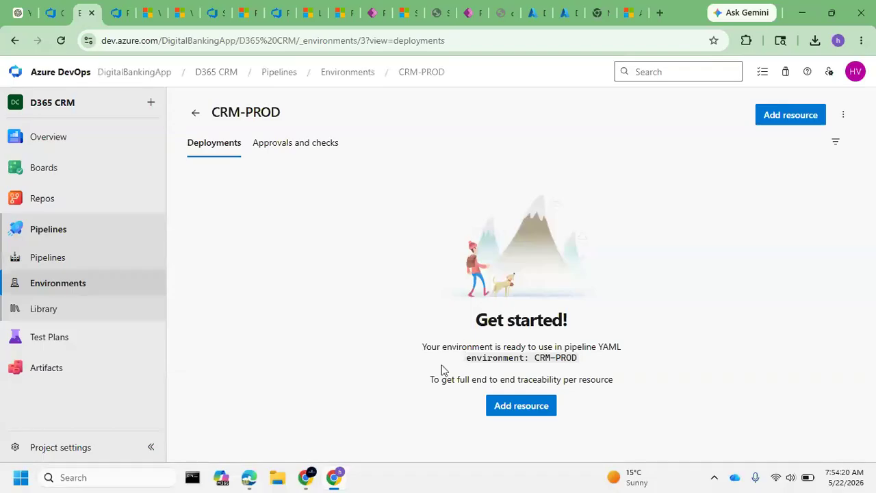
{"action": "left_click", "coordinate": [195, 113]}
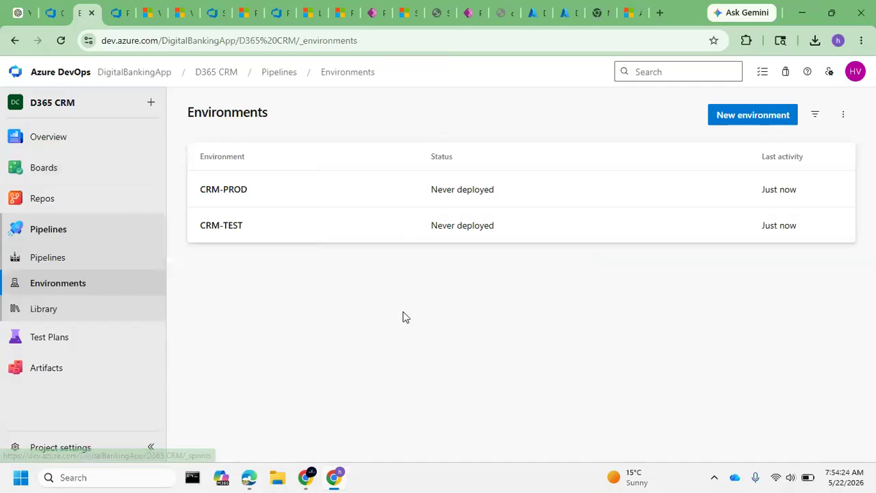
{"action": "left_click", "coordinate": [230, 191]}
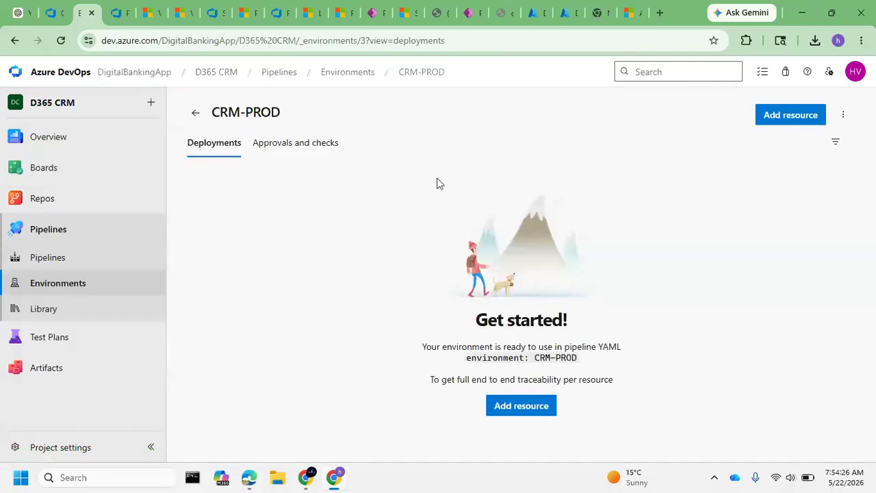
Step: Add an Approvals check on CRM-PROD with the admin account as approver
{"action": "left_click", "coordinate": [313, 149]}
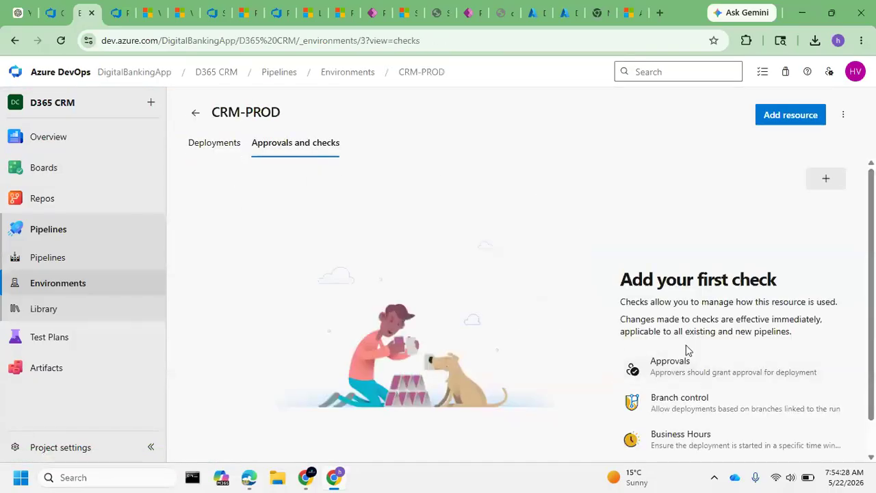
{"action": "scroll", "coordinate": [719, 373], "scroll_direction": "down", "scroll_amount": 1}
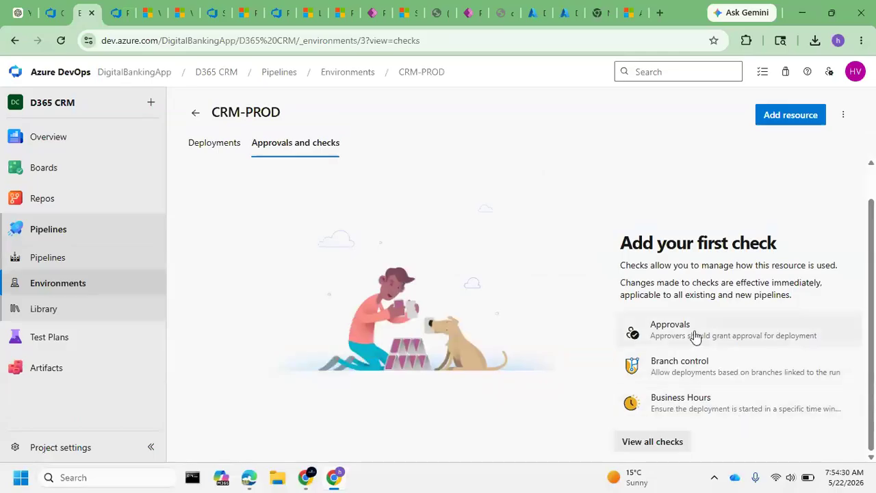
{"action": "left_click", "coordinate": [693, 335]}
{"action": "left_click", "coordinate": [637, 138]}
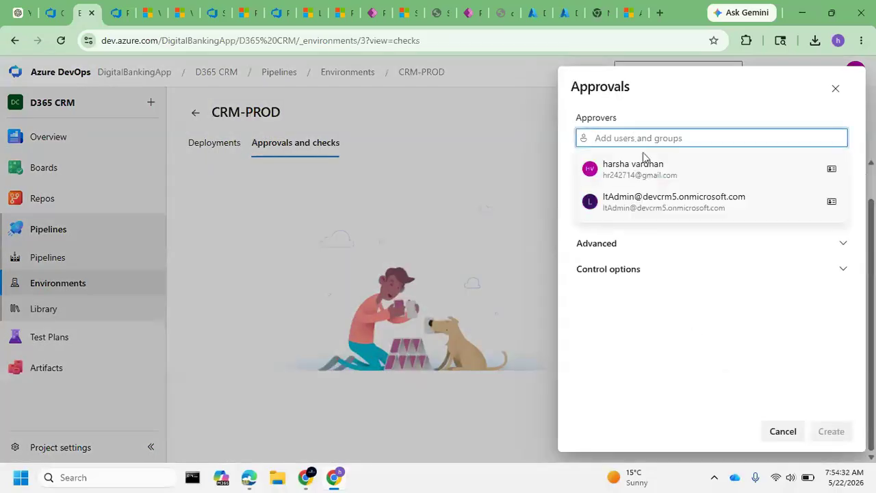
{"action": "left_click", "coordinate": [647, 204]}
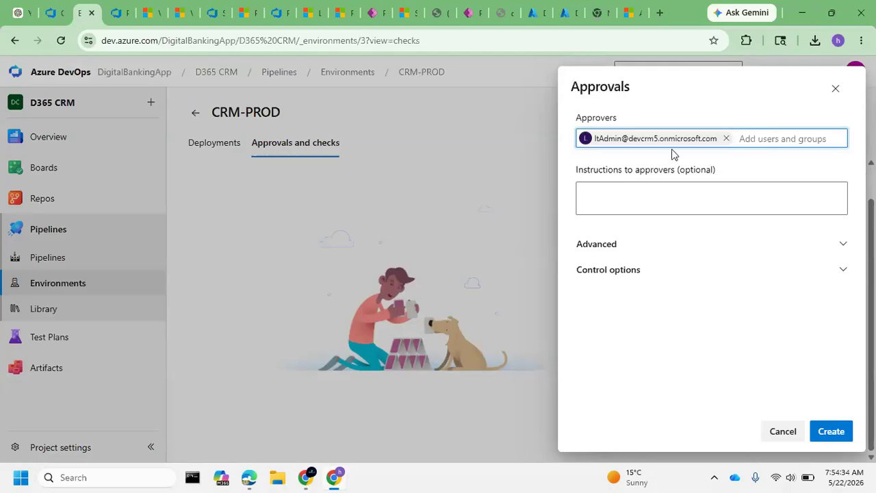
{"action": "left_click", "coordinate": [830, 430]}
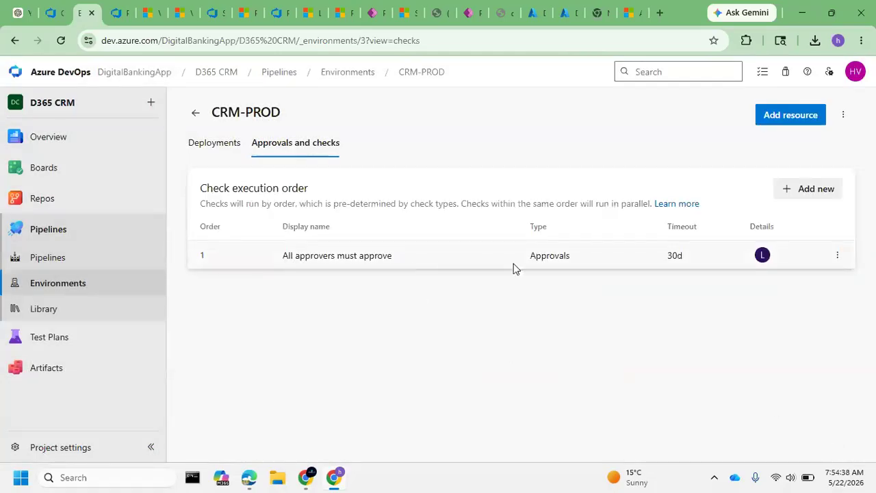
Step: Review CRM-TEST's approvals and checks, then reopen the CRM-PROD environment
{"action": "left_click", "coordinate": [196, 113]}
{"action": "left_click", "coordinate": [264, 226]}
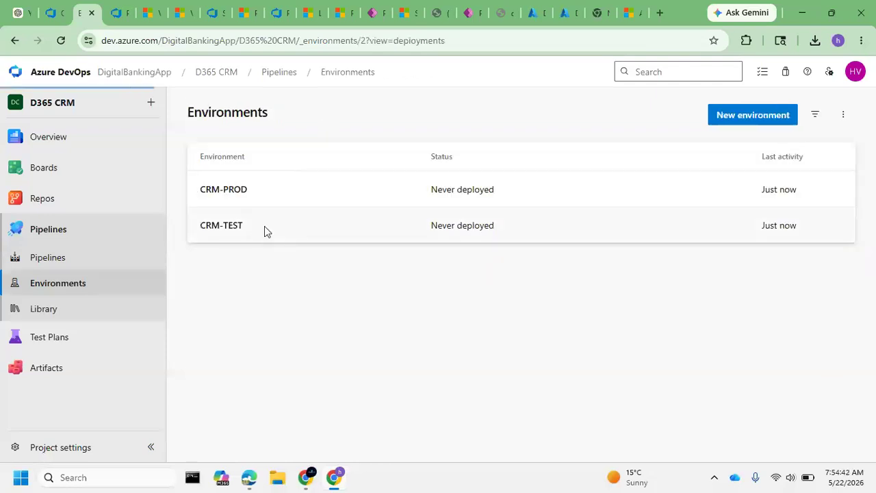
{"action": "left_click", "coordinate": [308, 141]}
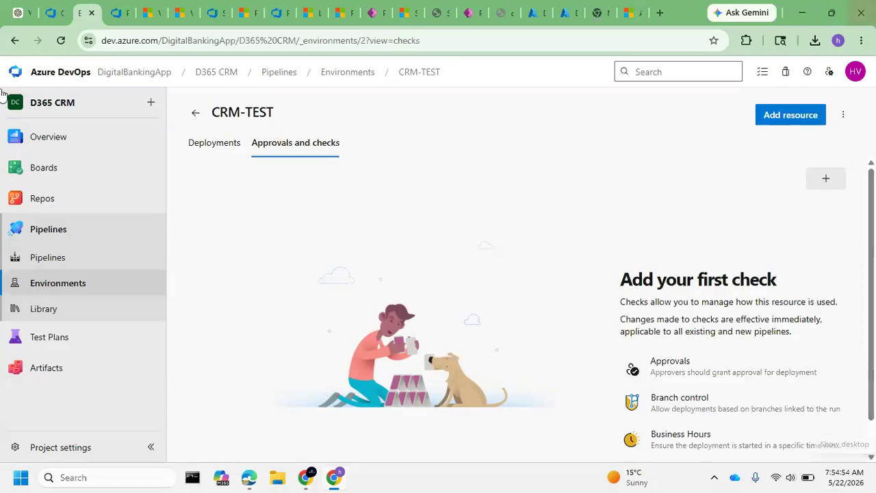
{"action": "left_click", "coordinate": [213, 147]}
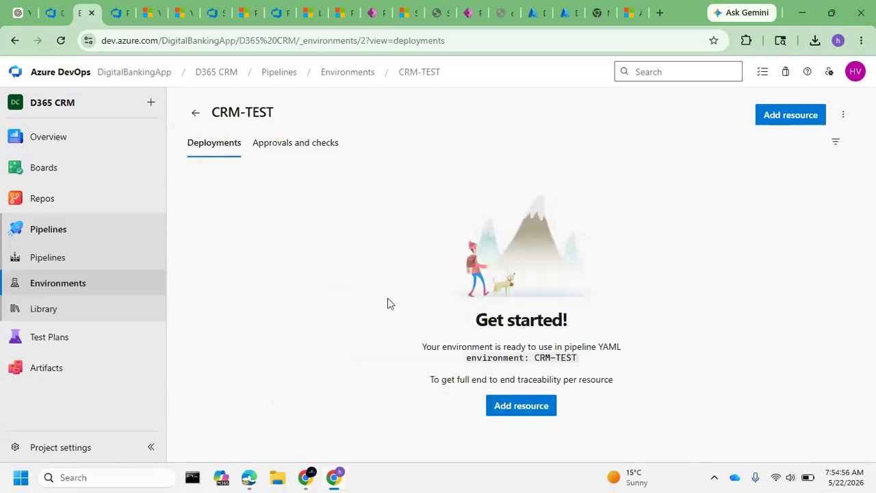
{"action": "left_click", "coordinate": [196, 115]}
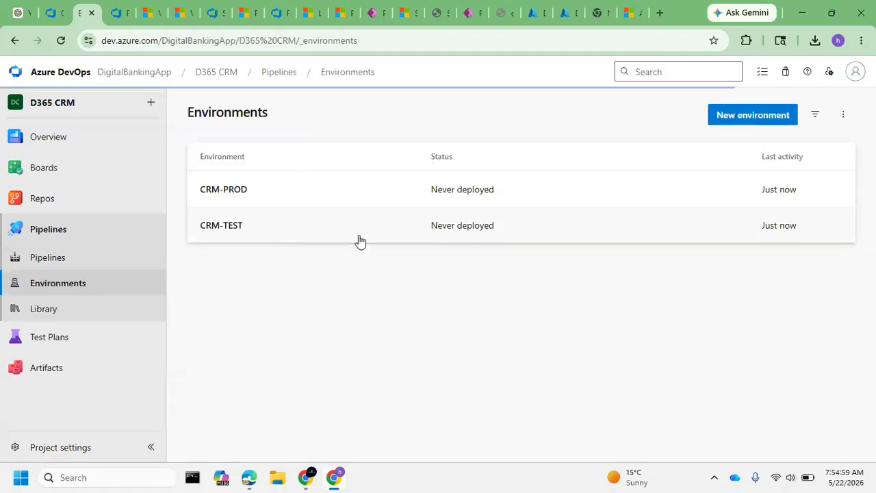
{"action": "left_click", "coordinate": [299, 192]}
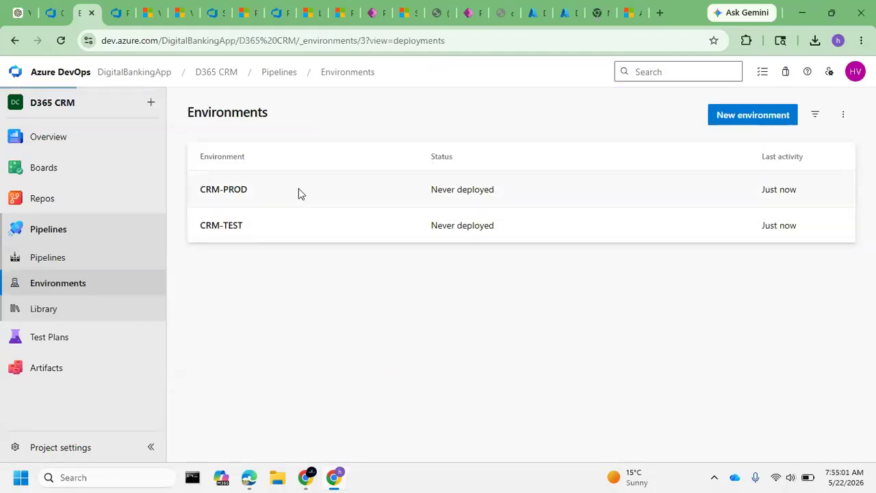
{"action": "left_click", "coordinate": [53, 5]}
Step: Dismiss the failed setup and run the D365 CRM pipeline with Solution Name SNIQCICD
{"action": "left_click", "coordinate": [118, 12]}
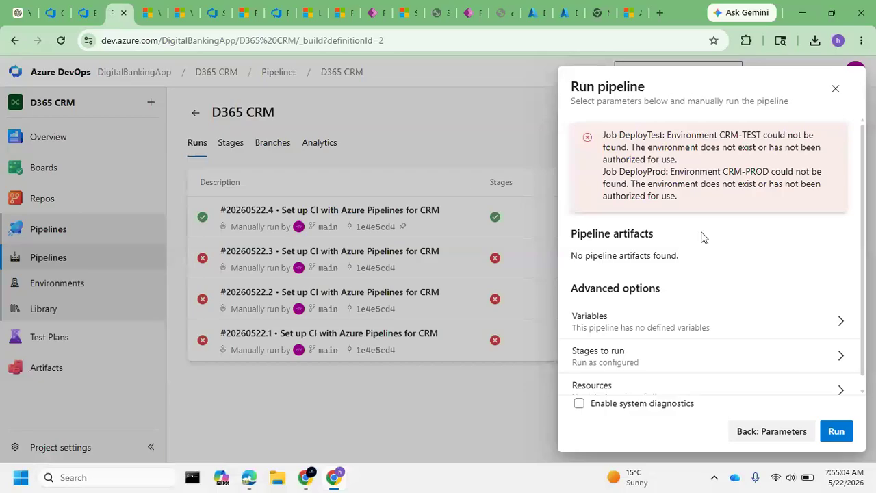
{"action": "left_click", "coordinate": [835, 88]}
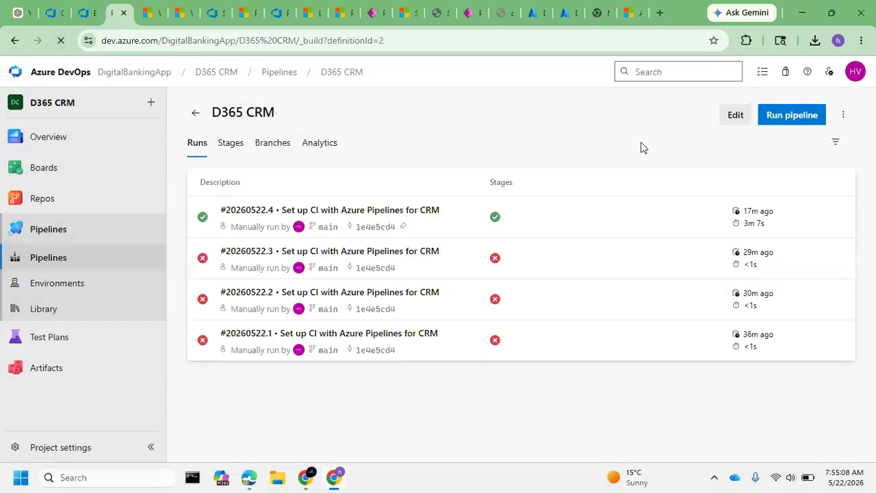
{"action": "left_click", "coordinate": [787, 115]}
{"action": "left_click", "coordinate": [664, 271]}
{"action": "double_click", "coordinate": [666, 271]}
{"action": "type", "text": "SNIQCICD"}
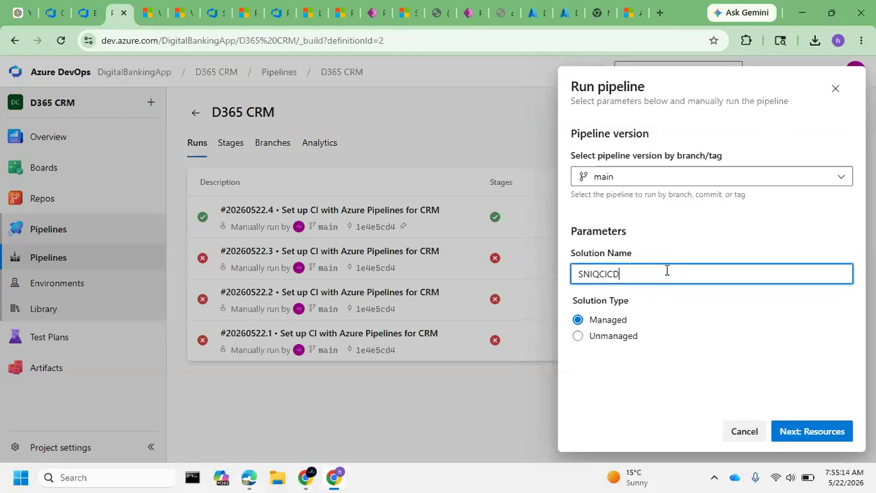
{"action": "left_click", "coordinate": [830, 434]}
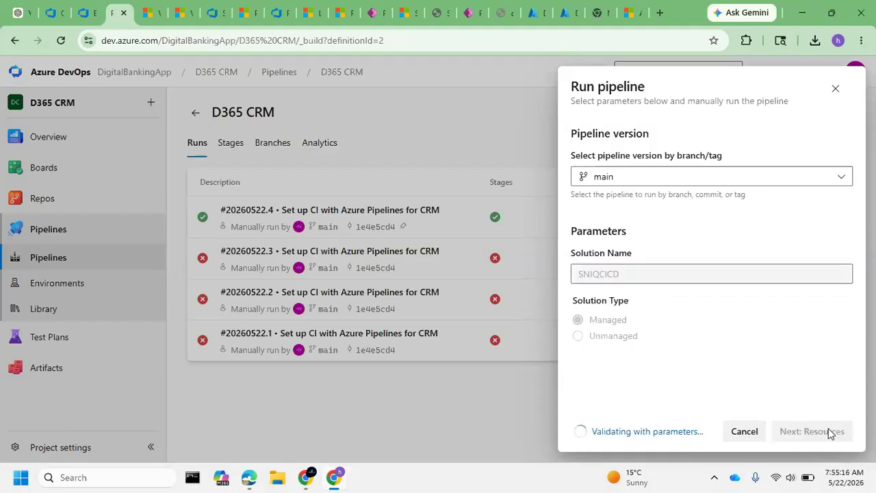
{"action": "left_click", "coordinate": [830, 432]}
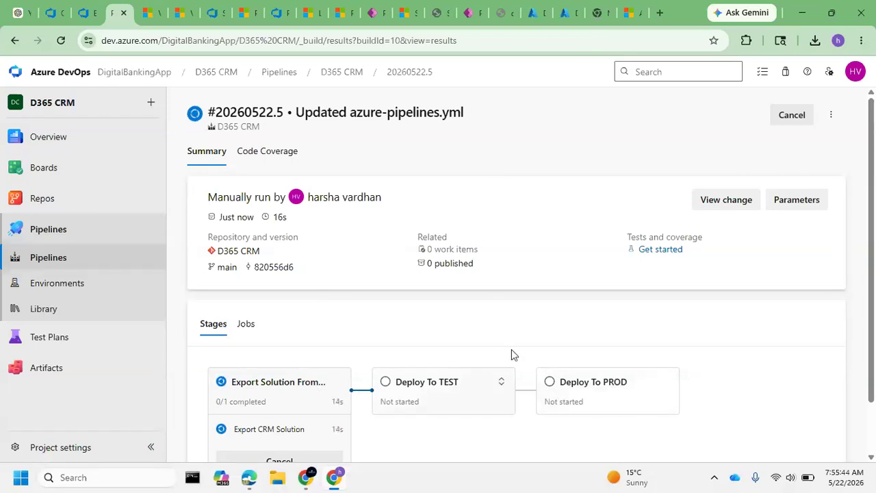
{"action": "left_click", "coordinate": [466, 17]}
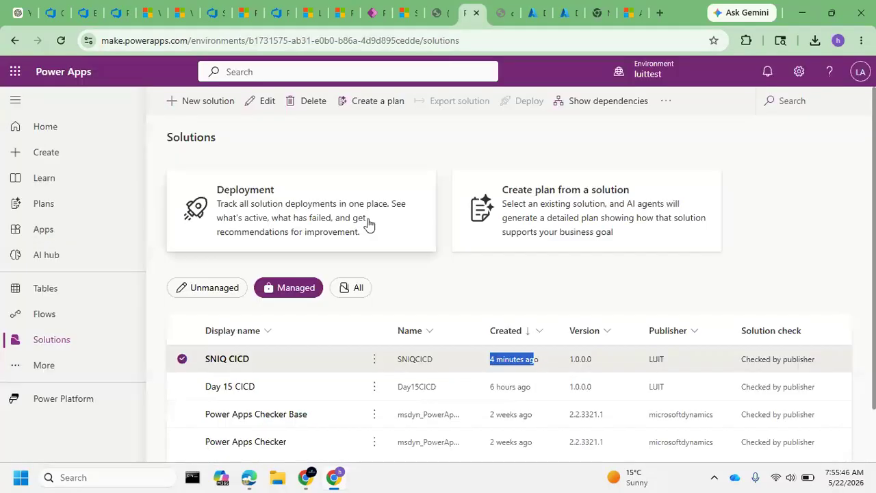
Step: Compare SNIQ CICD across the luittest and luitdemo Solutions tabs, ending on luittest's application users
{"action": "left_click", "coordinate": [372, 13]}
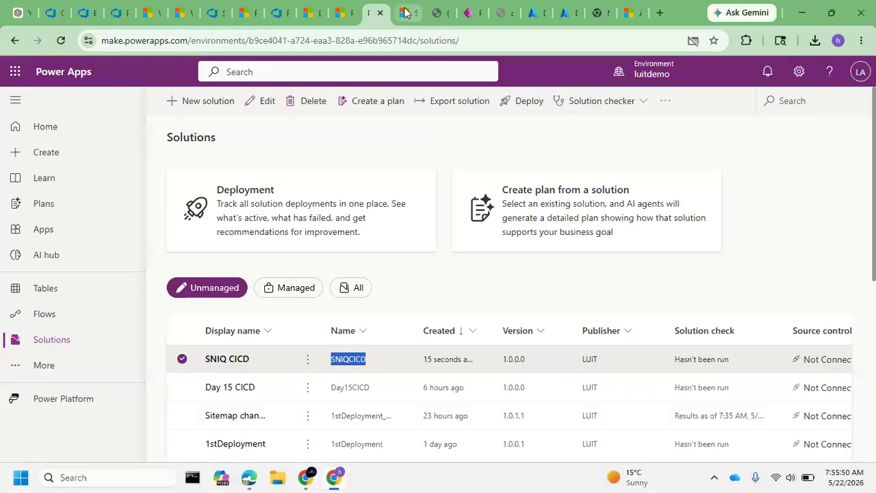
{"action": "left_click", "coordinate": [405, 12]}
{"action": "left_click", "coordinate": [438, 13]}
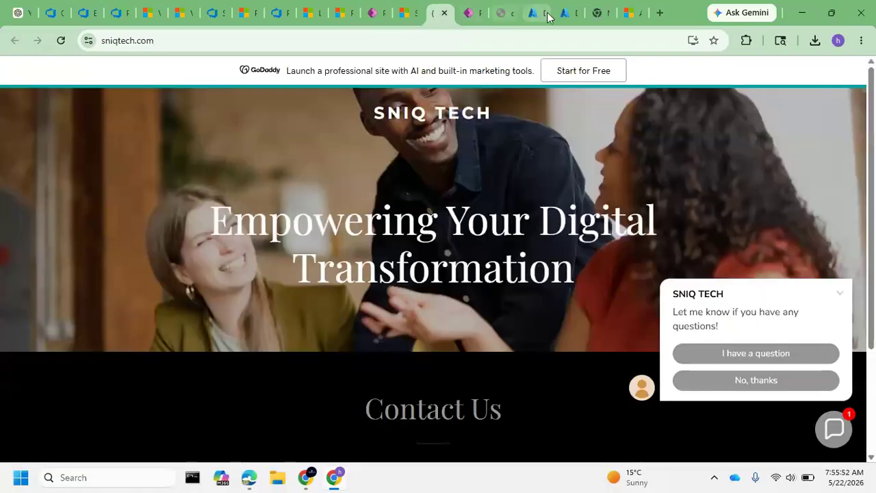
{"action": "left_click", "coordinate": [342, 14]}
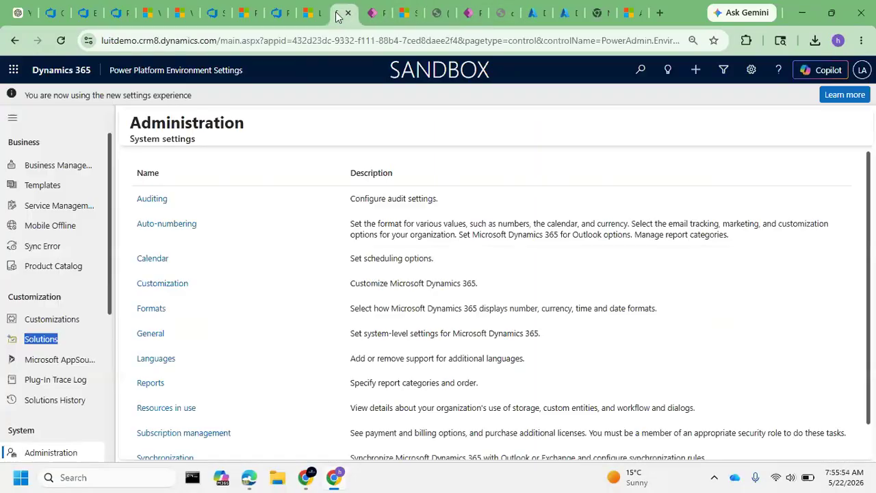
{"action": "left_click", "coordinate": [313, 13]}
{"action": "left_click", "coordinate": [352, 18]}
{"action": "left_click", "coordinate": [372, 13]}
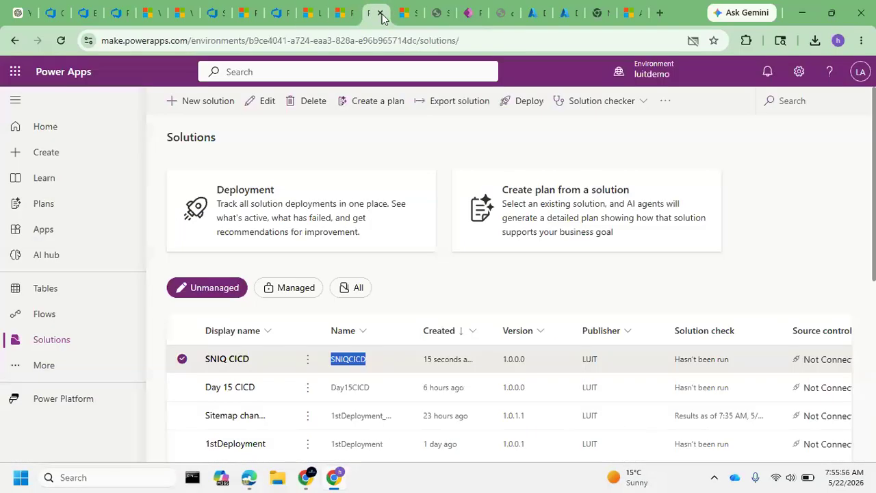
{"action": "left_click", "coordinate": [405, 13]}
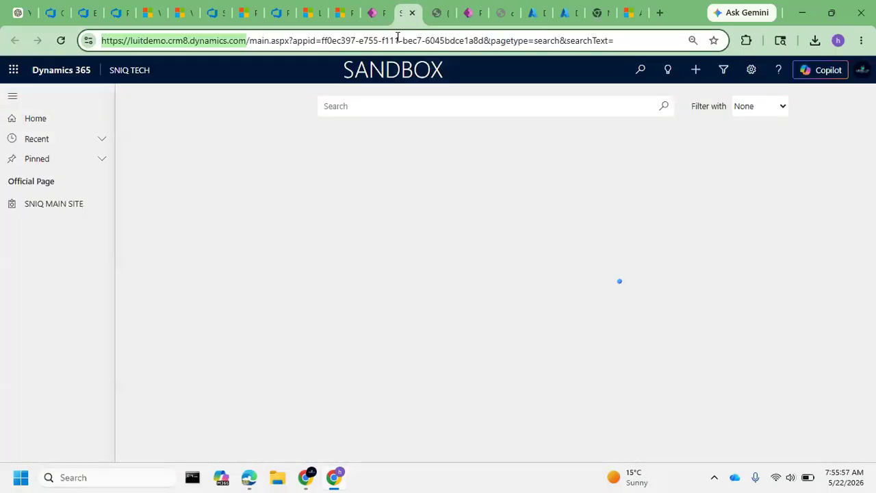
{"action": "left_click", "coordinate": [440, 13]}
{"action": "left_click", "coordinate": [469, 13]}
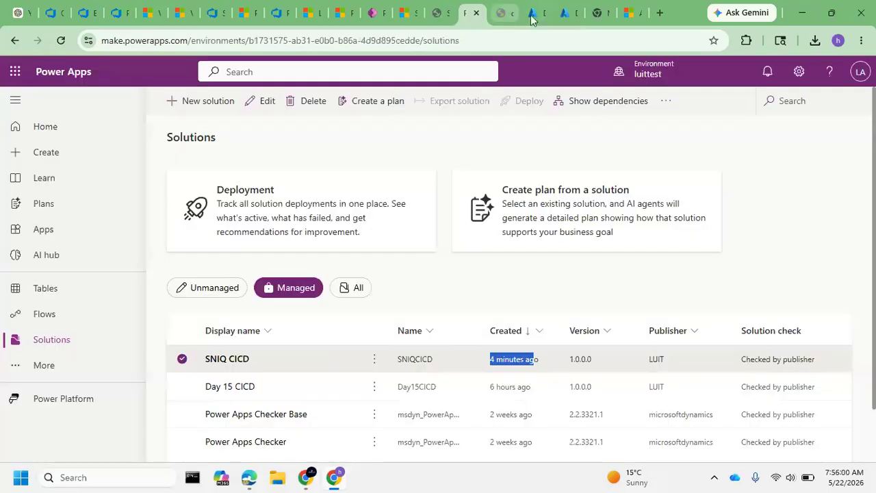
{"action": "left_click", "coordinate": [595, 13]}
{"action": "left_click", "coordinate": [624, 17]}
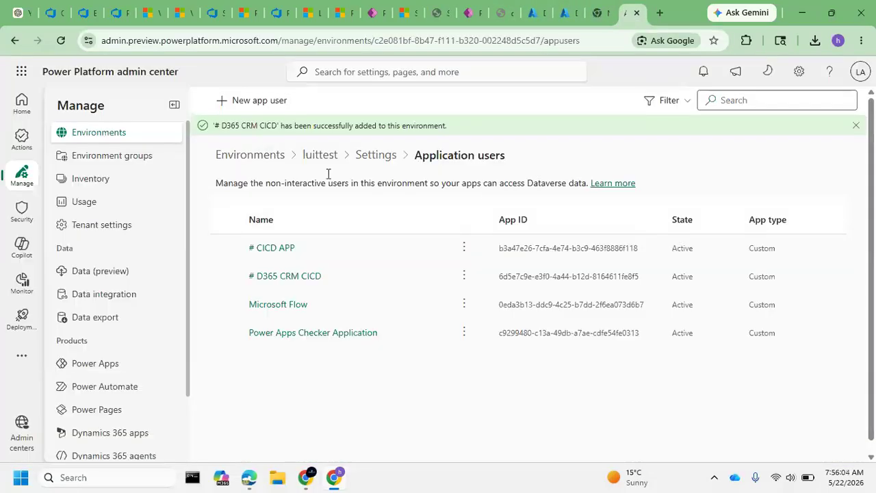
Step: Open the luitprod environment's application users list
{"action": "left_click", "coordinate": [250, 156]}
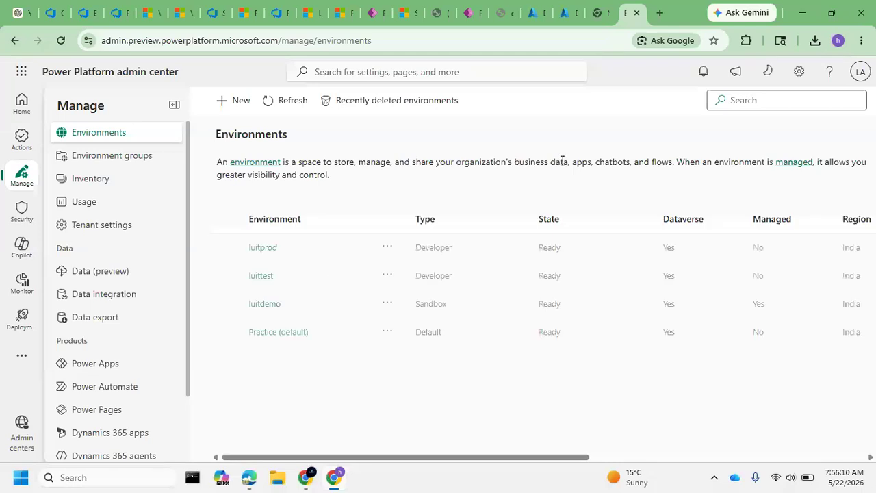
{"action": "left_click", "coordinate": [265, 248]}
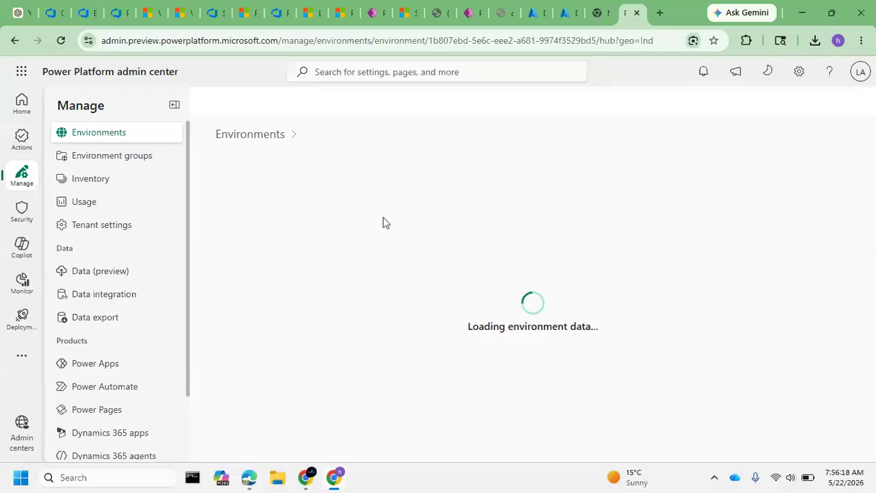
{"action": "left_click", "coordinate": [676, 267]}
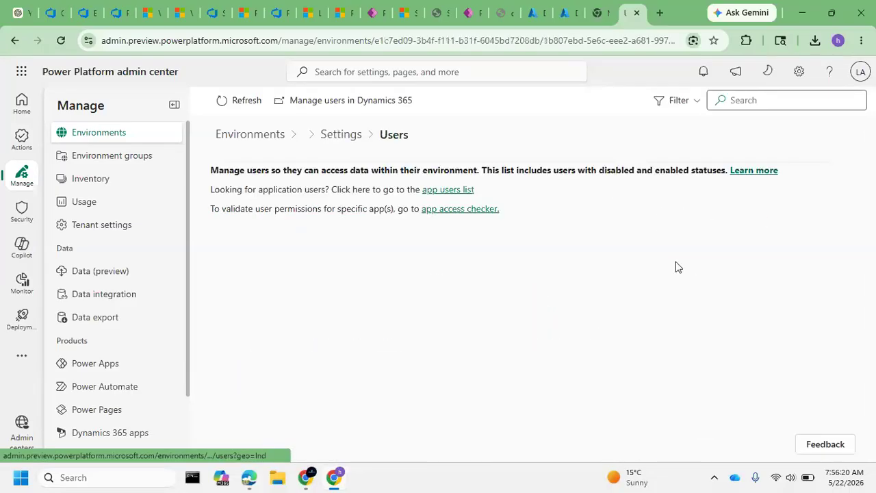
{"action": "left_click", "coordinate": [456, 192]}
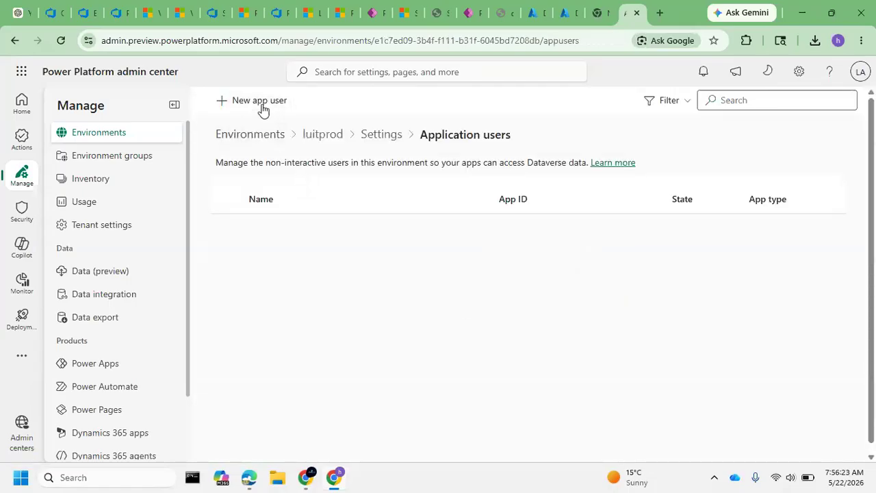
Step: Start a new app user and add the D365 CRM CICD app from Microsoft Entra ID
{"action": "left_click", "coordinate": [262, 109]}
{"action": "left_click", "coordinate": [613, 160]}
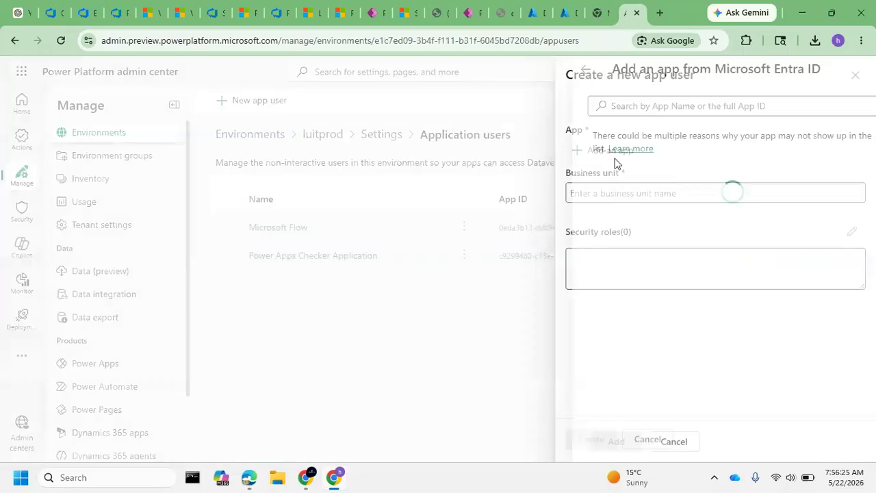
{"action": "left_click", "coordinate": [635, 104]}
{"action": "type", "text": "de"}
{"action": "key", "text": "BackSpace"}
{"action": "type", "text": "e"}
{"action": "key", "text": "BackSpace"}
{"action": "type", "text": "365"}
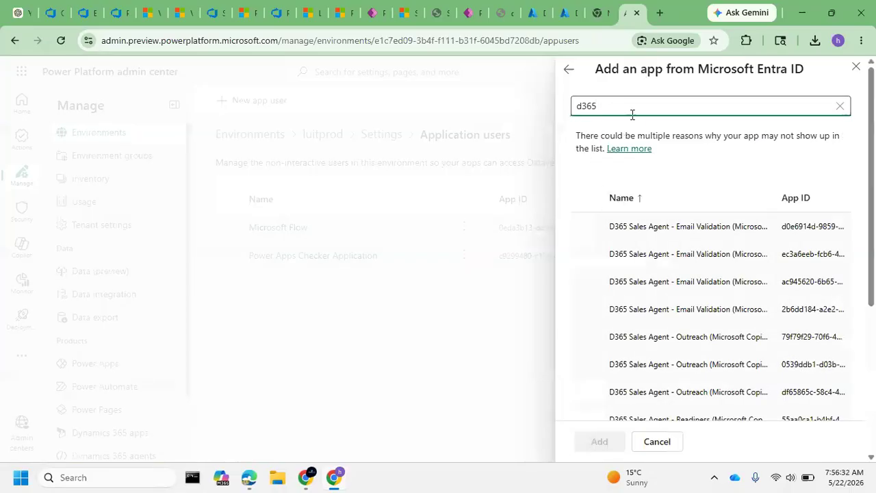
{"action": "type", "text": " crm"}
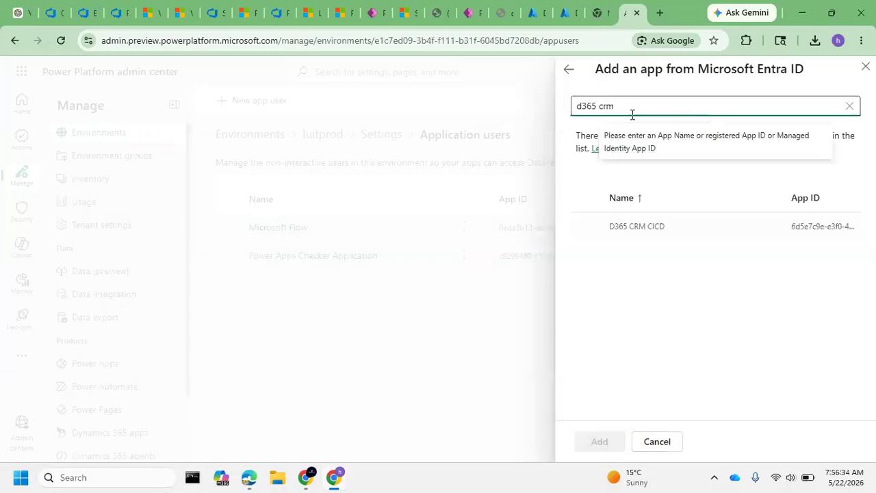
{"action": "left_click", "coordinate": [658, 226]}
{"action": "left_click", "coordinate": [599, 442]}
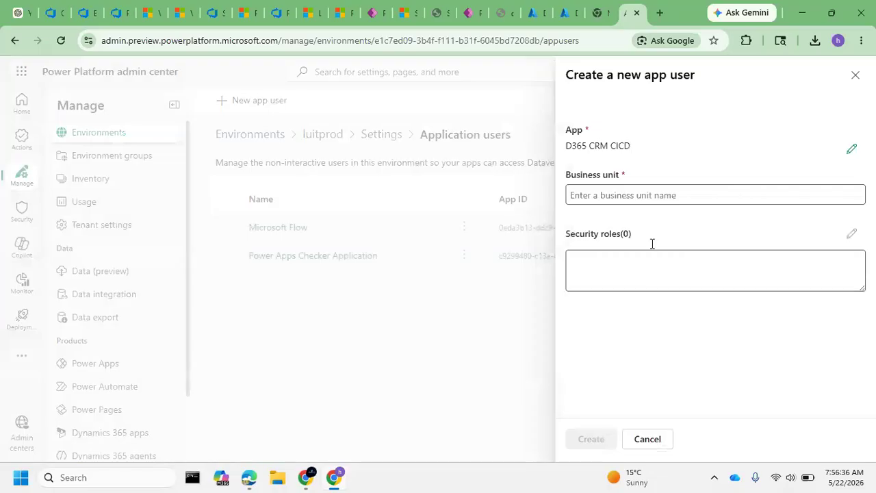
Step: Assign business unit orge8fc0bcd plus System Administrator and System Customizer roles, and create the user
{"action": "left_click", "coordinate": [681, 192]}
{"action": "left_click", "coordinate": [618, 243]}
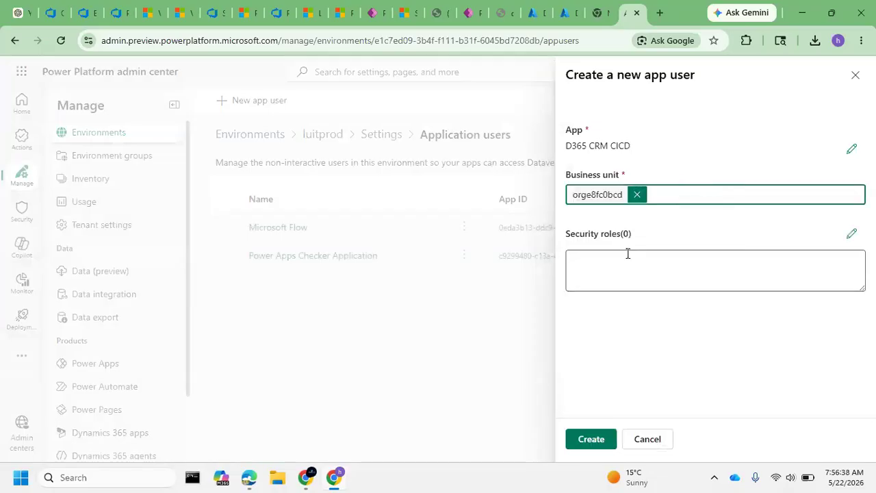
{"action": "left_click", "coordinate": [853, 235]}
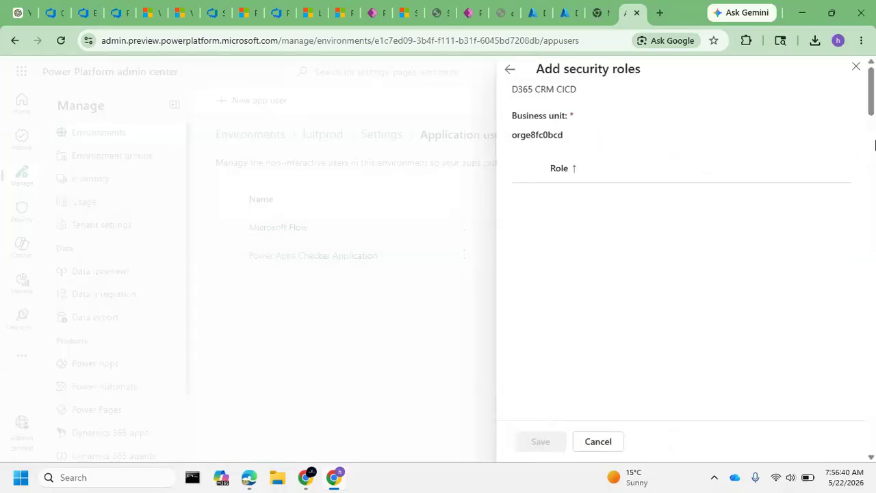
{"action": "scroll", "coordinate": [789, 377], "scroll_direction": "down", "scroll_amount": 20}
{"action": "left_click", "coordinate": [604, 287]}
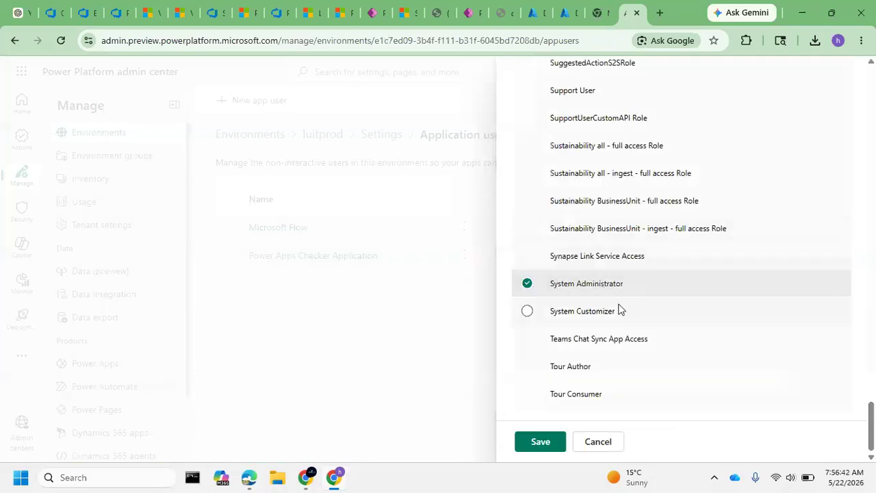
{"action": "left_click", "coordinate": [619, 309]}
{"action": "left_click", "coordinate": [540, 442]}
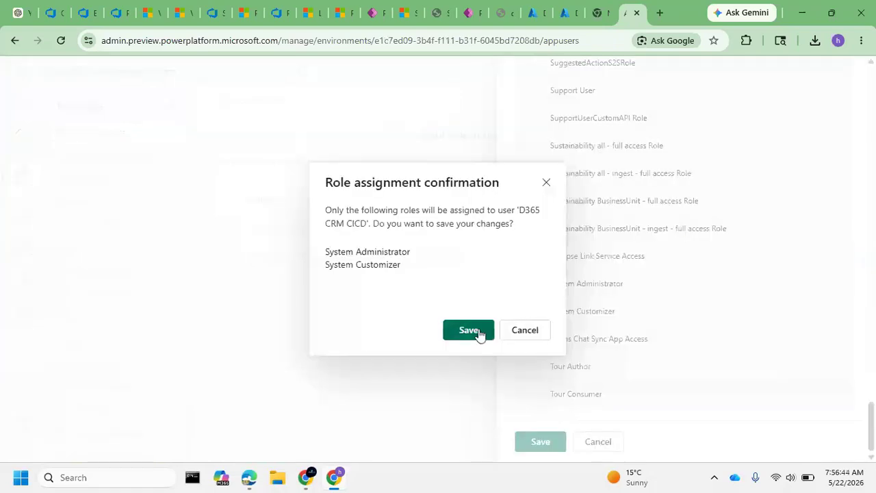
{"action": "left_click", "coordinate": [479, 334]}
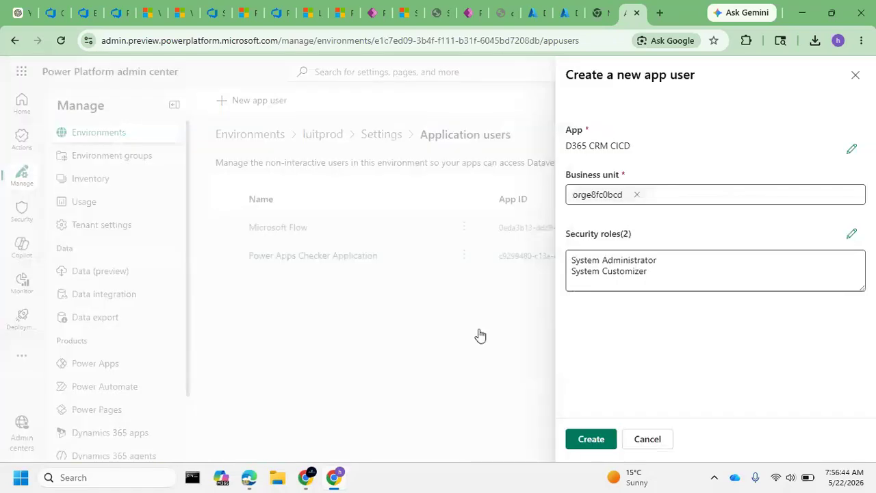
{"action": "left_click", "coordinate": [592, 438]}
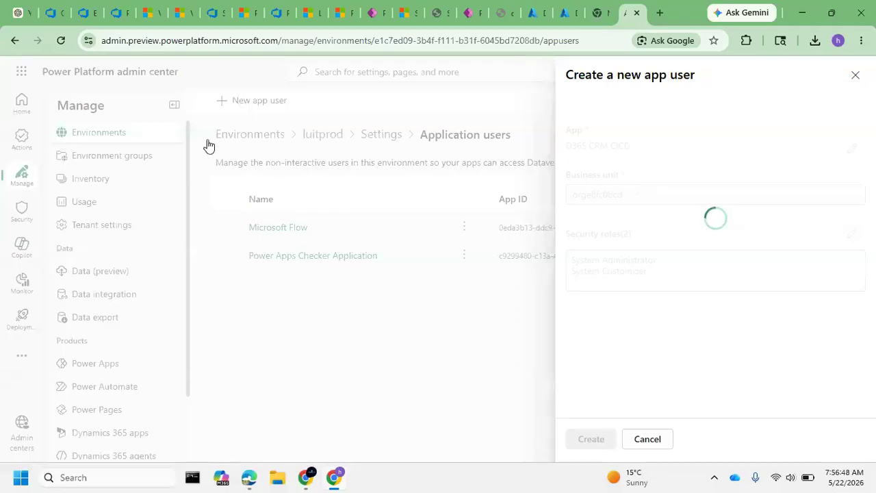
Step: Permit run 20260522.5 to use CRM-TEST from the Deploy To TEST checks panel
{"action": "left_click", "coordinate": [114, 18]}
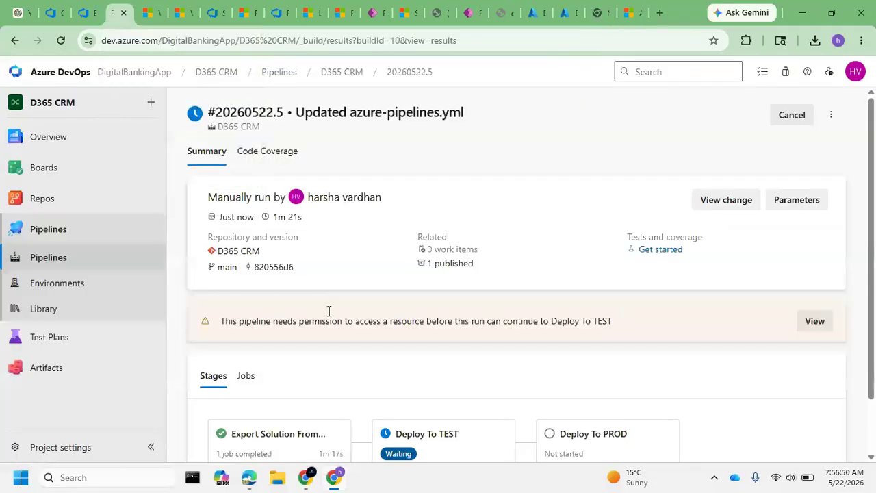
{"action": "scroll", "coordinate": [362, 335], "scroll_direction": "down", "scroll_amount": 1}
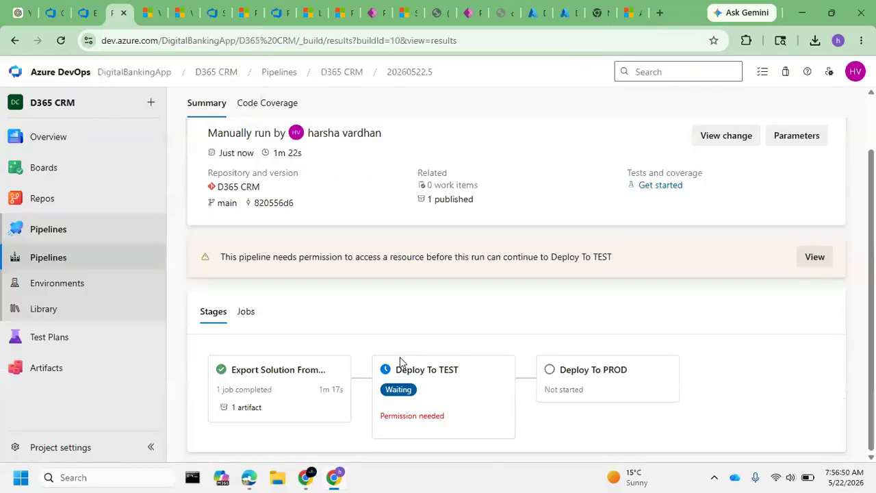
{"action": "left_click", "coordinate": [456, 383]}
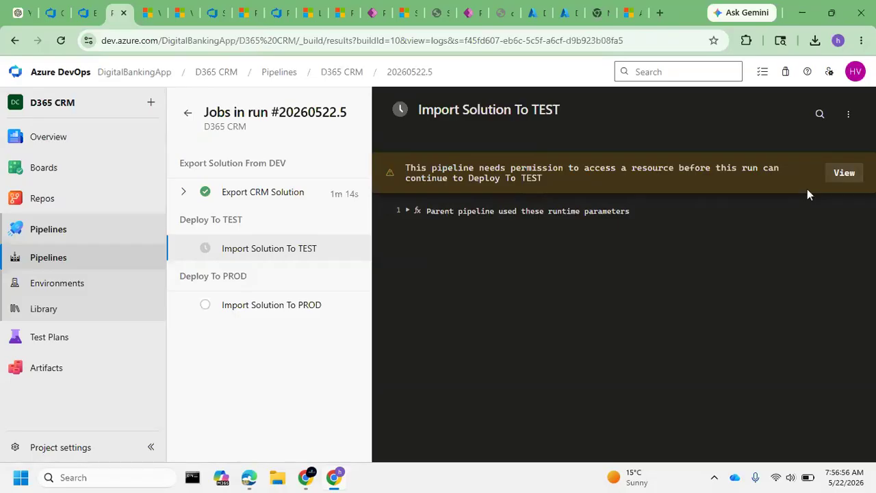
{"action": "left_click", "coordinate": [843, 173]}
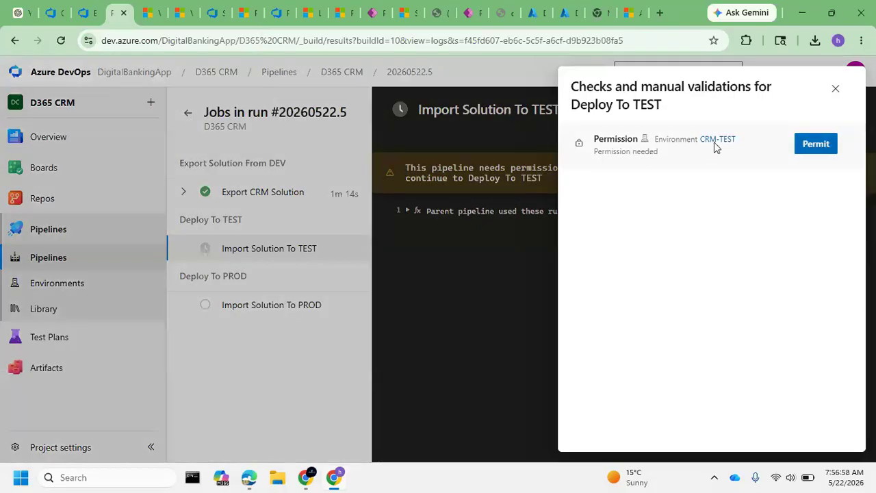
{"action": "left_click", "coordinate": [823, 146]}
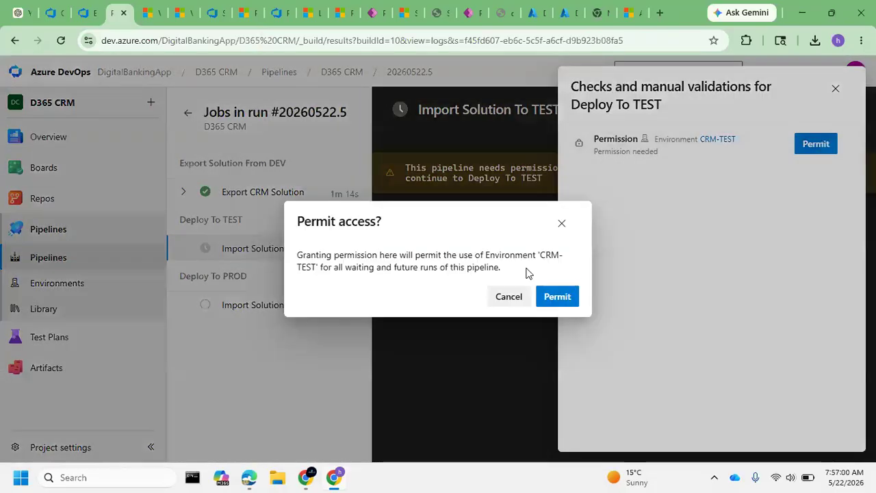
{"action": "left_click", "coordinate": [576, 301]}
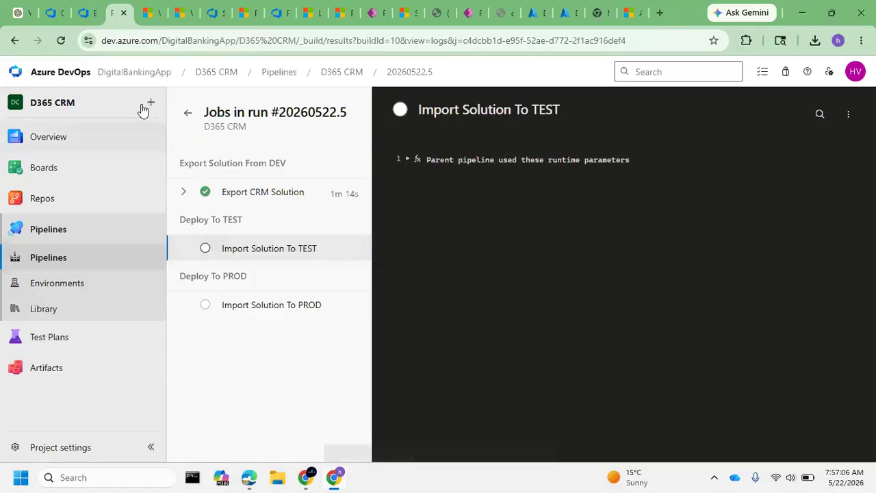
Step: Review the TEST stage YAML: SkipProductUpdateDependencies, OverwriteUnmanagedCustomizations, PowerPlatformPublishCustomizations, and the environment input
{"action": "left_click", "coordinate": [17, 12]}
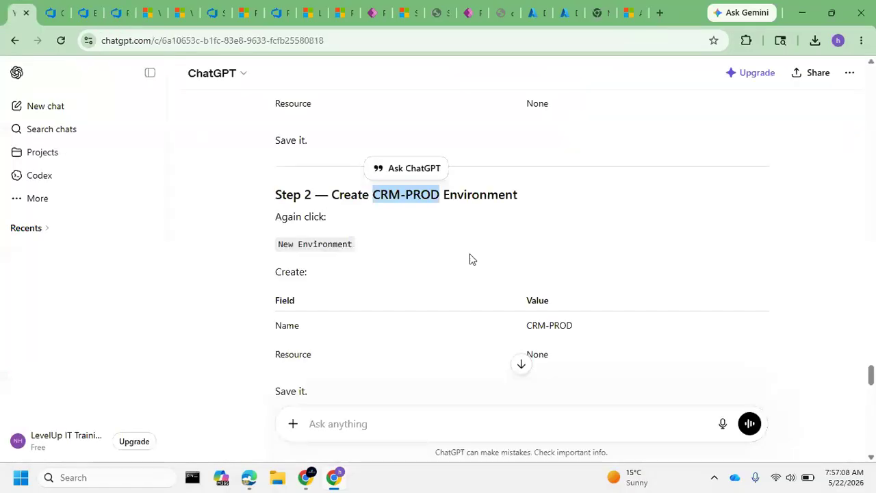
{"action": "scroll", "coordinate": [448, 304], "scroll_direction": "up", "scroll_amount": 15}
{"action": "scroll", "coordinate": [449, 304], "scroll_direction": "up", "scroll_amount": 10}
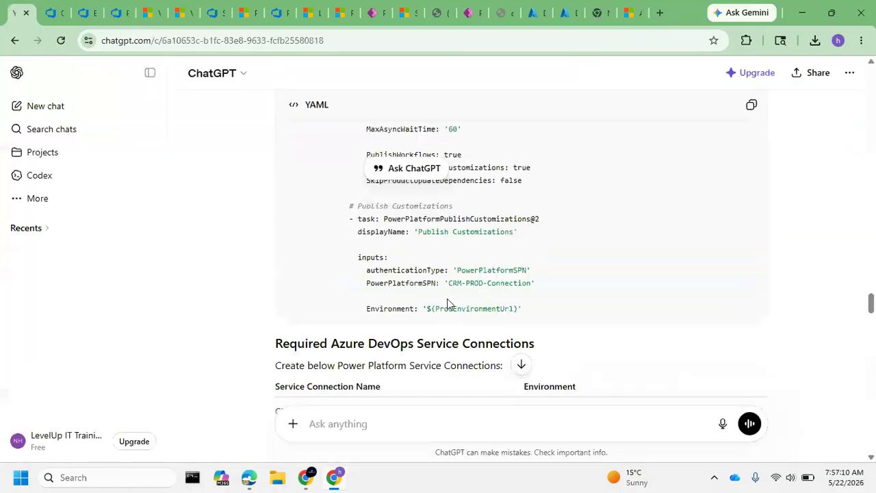
{"action": "scroll", "coordinate": [448, 304], "scroll_direction": "down", "scroll_amount": 3}
{"action": "scroll", "coordinate": [522, 280], "scroll_direction": "up", "scroll_amount": 12}
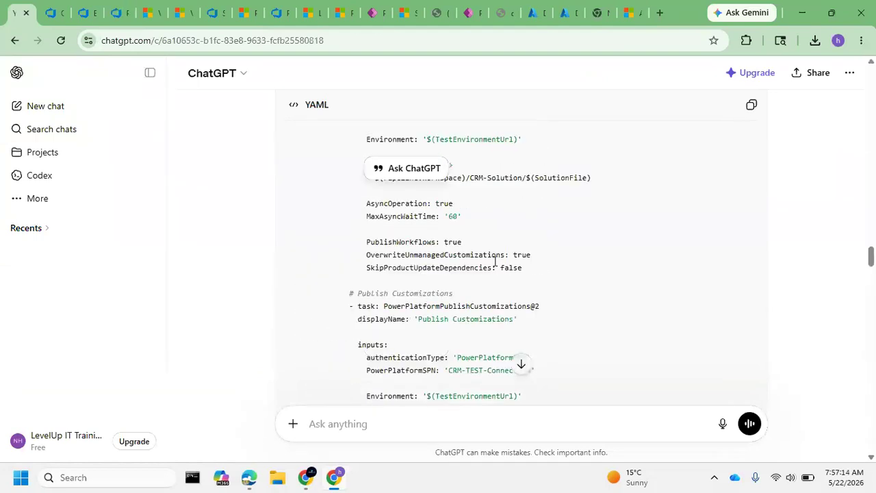
{"action": "scroll", "coordinate": [495, 260], "scroll_direction": "up", "scroll_amount": 4}
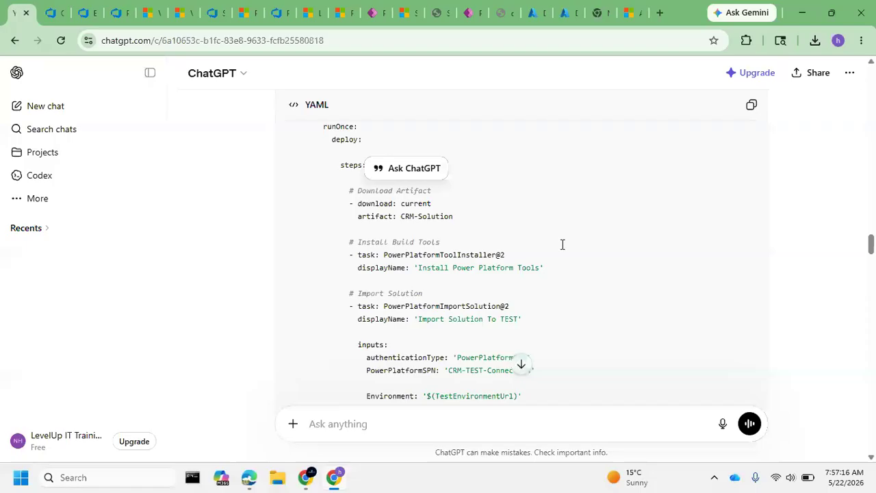
{"action": "scroll", "coordinate": [425, 233], "scroll_direction": "up", "scroll_amount": 2}
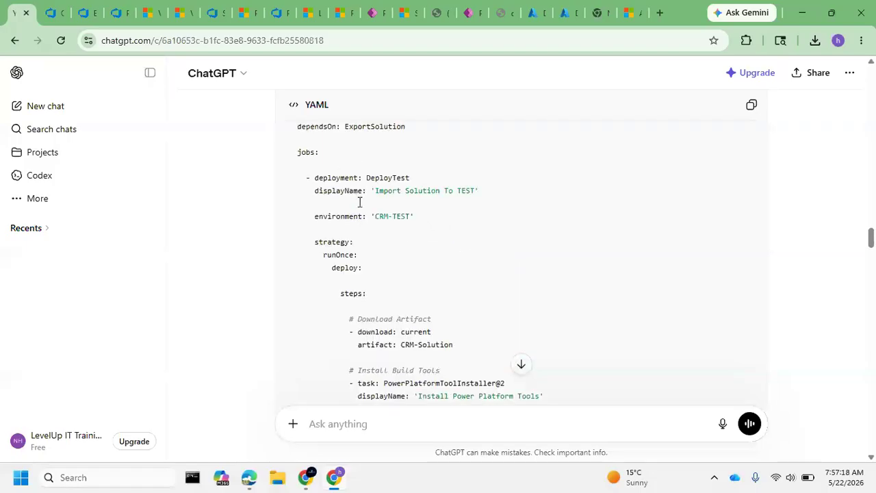
{"action": "scroll", "coordinate": [377, 225], "scroll_direction": "down", "scroll_amount": 2}
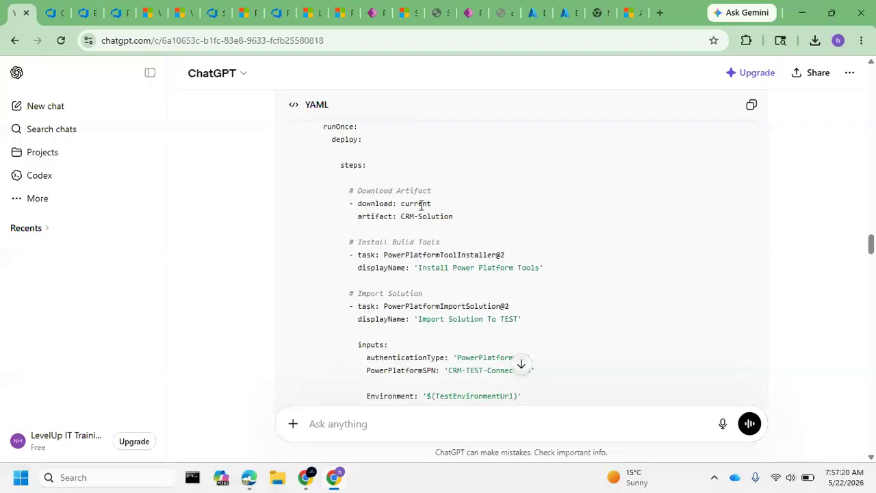
{"action": "scroll", "coordinate": [404, 248], "scroll_direction": "down", "scroll_amount": 1}
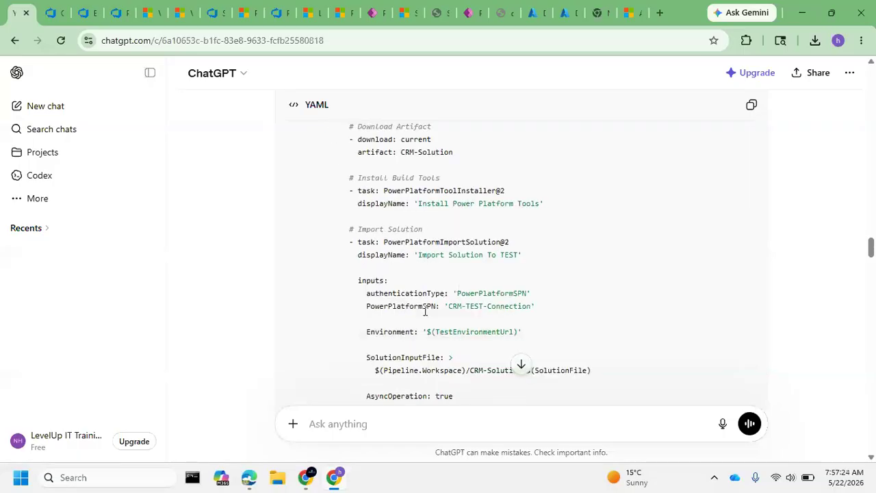
{"action": "scroll", "coordinate": [425, 311], "scroll_direction": "down", "scroll_amount": 1}
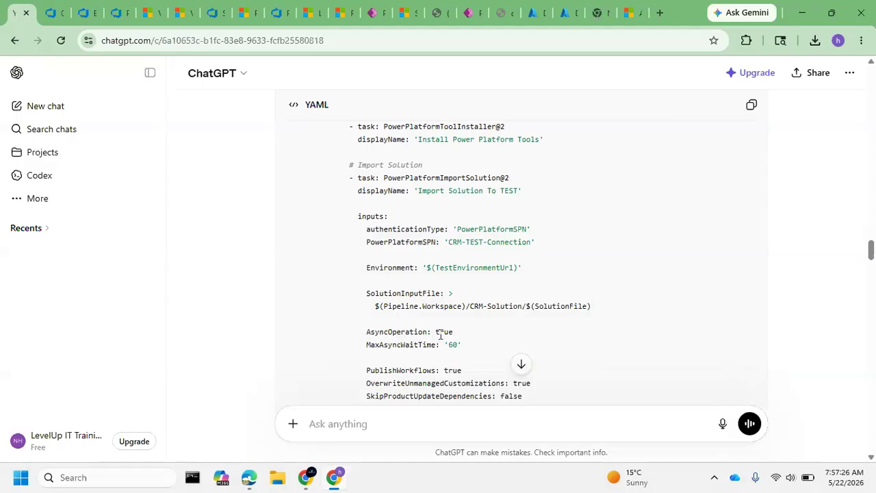
{"action": "scroll", "coordinate": [440, 334], "scroll_direction": "down", "scroll_amount": 2}
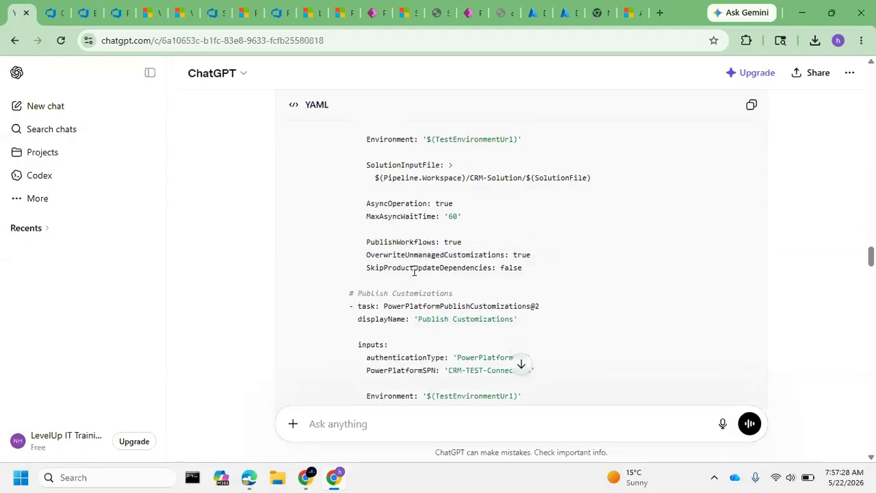
{"action": "triple_click", "coordinate": [414, 270]}
{"action": "triple_click", "coordinate": [495, 255]}
{"action": "left_click", "coordinate": [411, 274]}
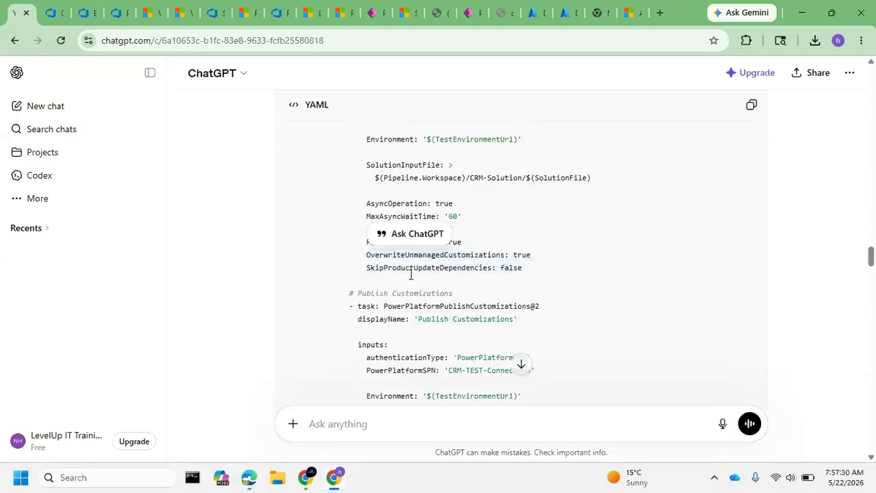
{"action": "double_click", "coordinate": [481, 303]}
{"action": "scroll", "coordinate": [418, 332], "scroll_direction": "down", "scroll_amount": 1}
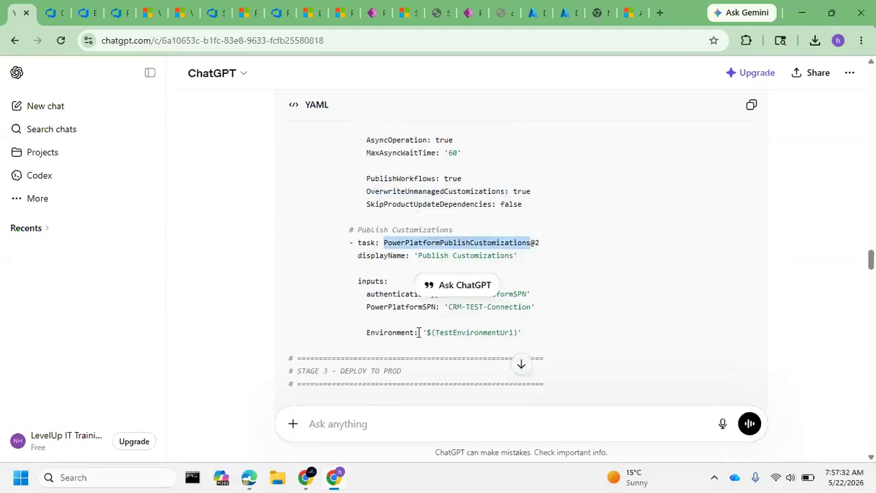
{"action": "left_click", "coordinate": [527, 324]}
{"action": "triple_click", "coordinate": [527, 323]}
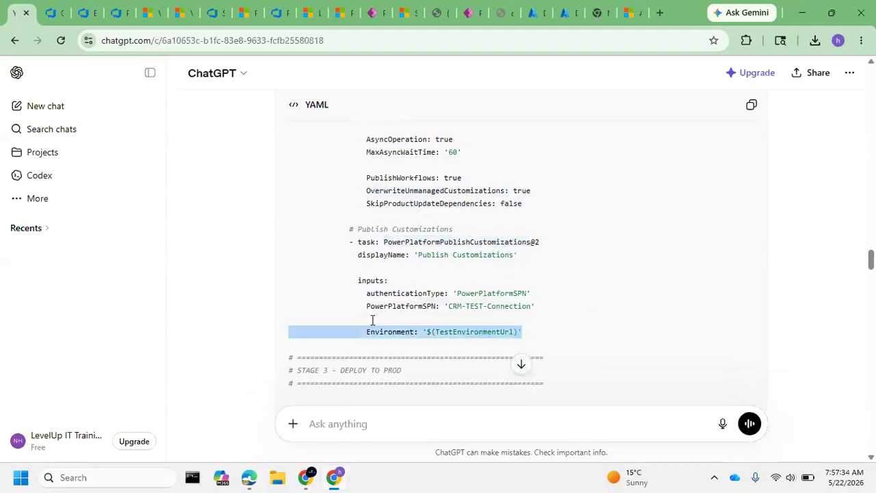
Step: Review the PROD stage's Configure Approval and Add Manual Approval comments
{"action": "scroll", "coordinate": [520, 270], "scroll_direction": "down", "scroll_amount": 3}
{"action": "scroll", "coordinate": [494, 258], "scroll_direction": "up", "scroll_amount": 1}
{"action": "scroll", "coordinate": [481, 262], "scroll_direction": "down", "scroll_amount": 3}
{"action": "scroll", "coordinate": [441, 273], "scroll_direction": "down", "scroll_amount": 2}
{"action": "scroll", "coordinate": [436, 264], "scroll_direction": "up", "scroll_amount": 3}
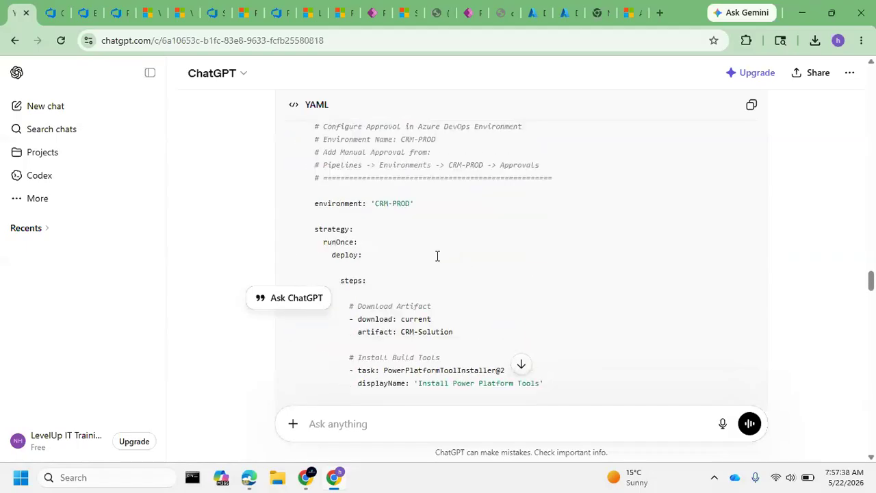
{"action": "triple_click", "coordinate": [350, 239]}
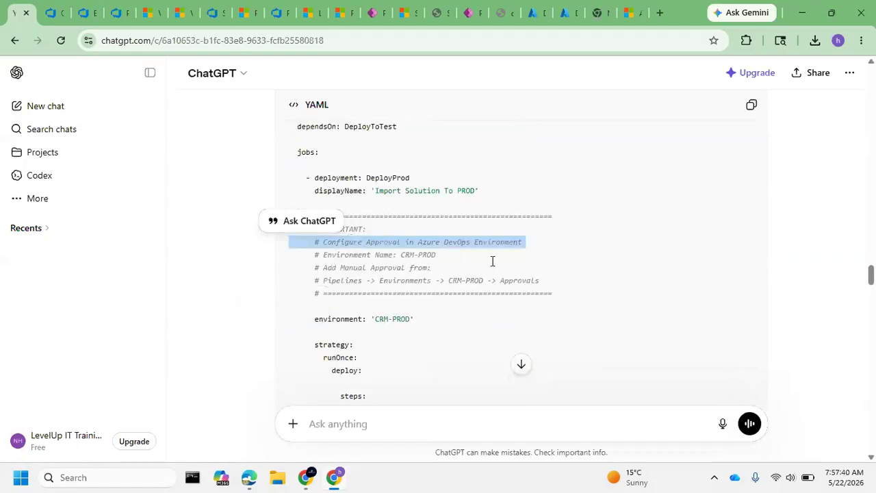
{"action": "scroll", "coordinate": [493, 259], "scroll_direction": "up", "scroll_amount": 8}
{"action": "scroll", "coordinate": [493, 255], "scroll_direction": "up", "scroll_amount": 5}
{"action": "scroll", "coordinate": [492, 264], "scroll_direction": "down", "scroll_amount": 3}
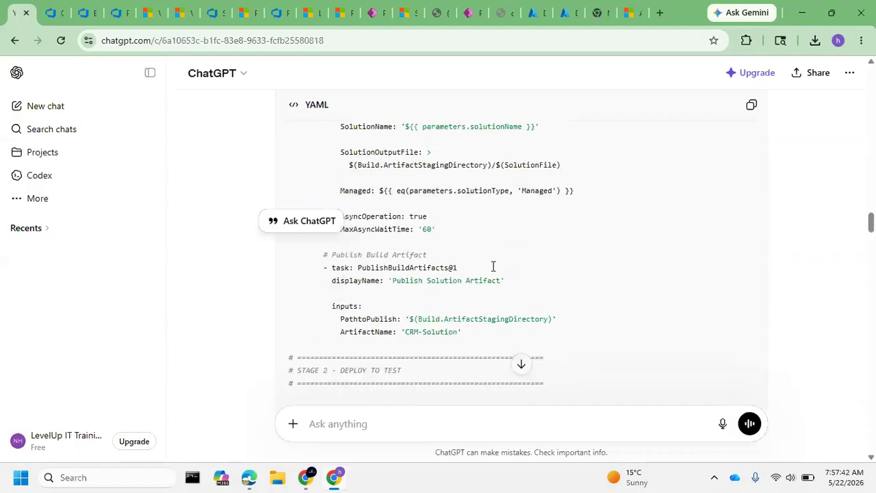
{"action": "scroll", "coordinate": [480, 300], "scroll_direction": "down", "scroll_amount": 12}
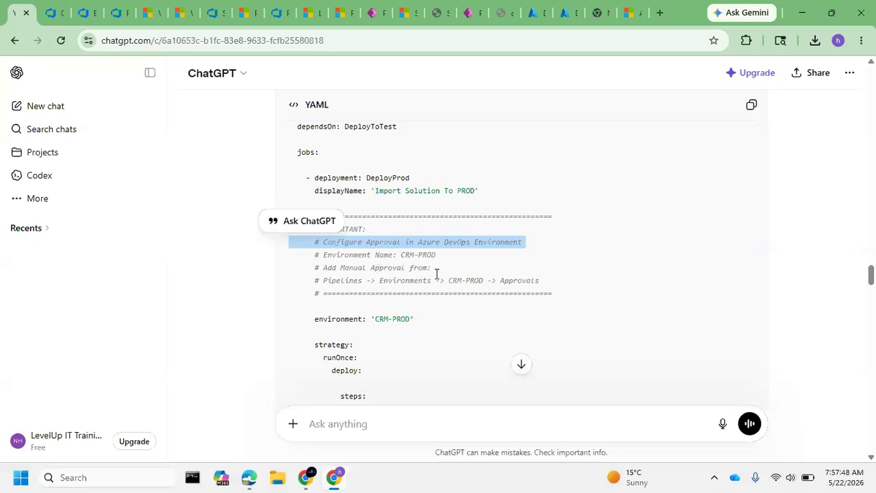
{"action": "left_click_drag", "start_coordinate": [431, 269], "coordinate": [303, 269]}
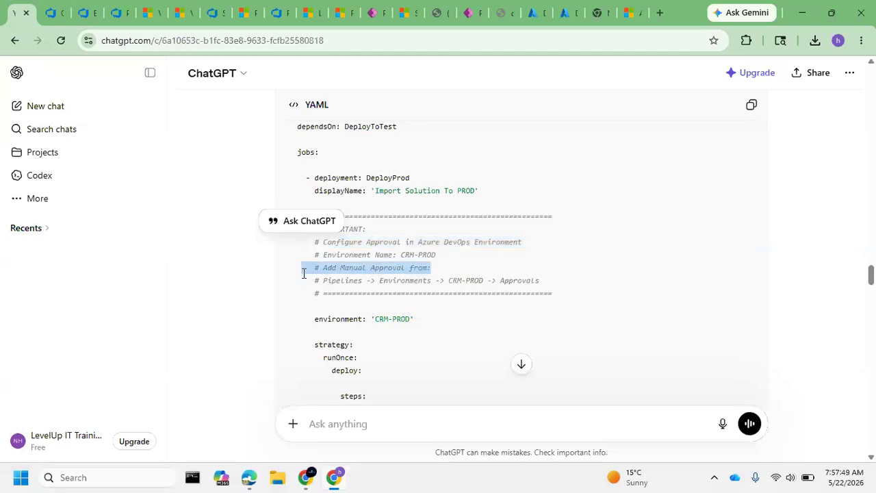
{"action": "triple_click", "coordinate": [433, 293]}
{"action": "scroll", "coordinate": [547, 273], "scroll_direction": "up", "scroll_amount": 10}
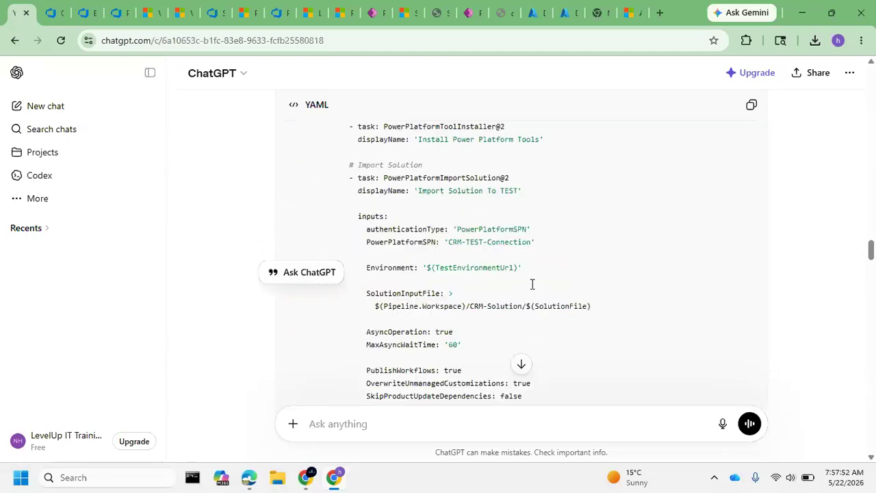
{"action": "scroll", "coordinate": [493, 264], "scroll_direction": "up", "scroll_amount": 5}
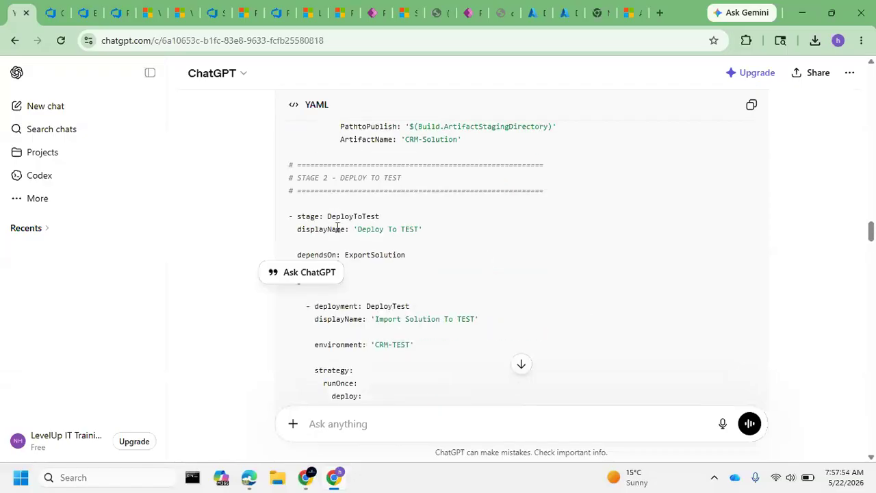
Step: Glance at the CRM-PROD-Connection page, then go from the job log back to the run summary
{"action": "left_click", "coordinate": [49, 21]}
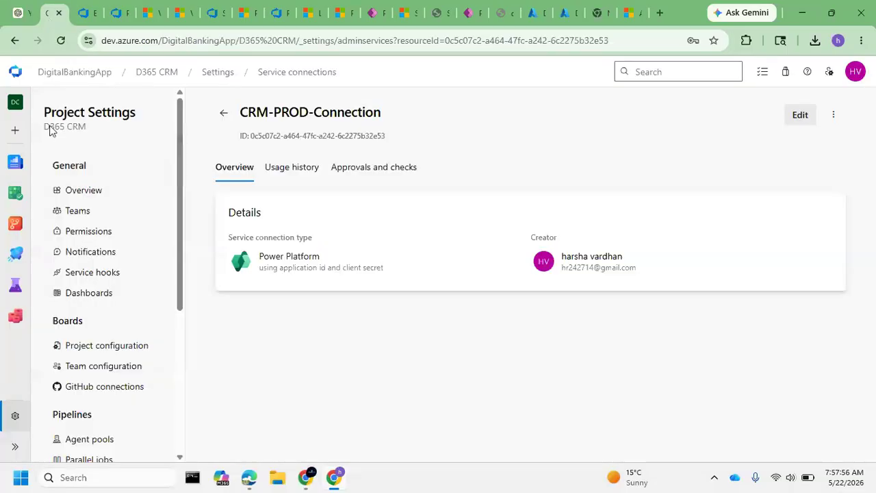
{"action": "left_click", "coordinate": [15, 13]}
{"action": "left_click", "coordinate": [51, 13]}
{"action": "left_click", "coordinate": [113, 15]}
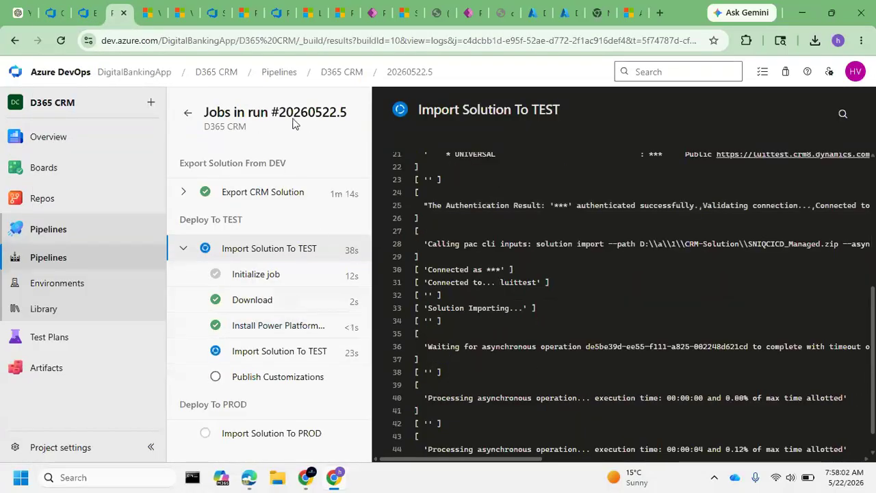
{"action": "left_click", "coordinate": [188, 112]}
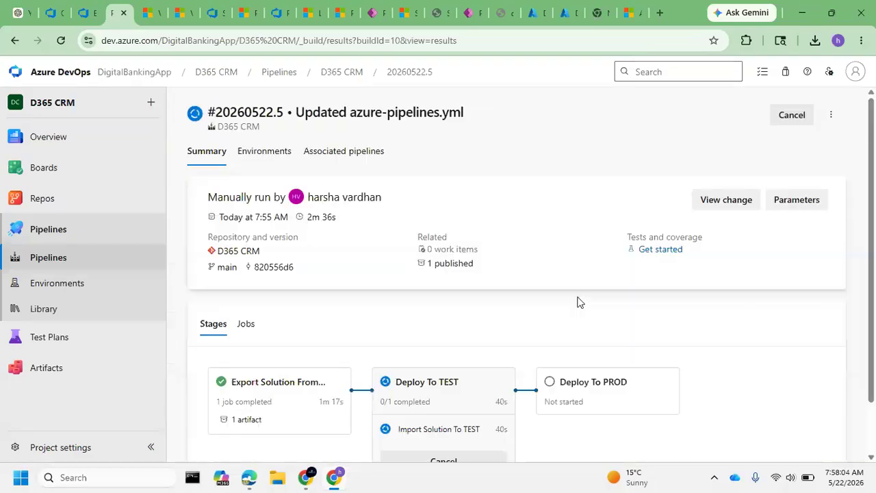
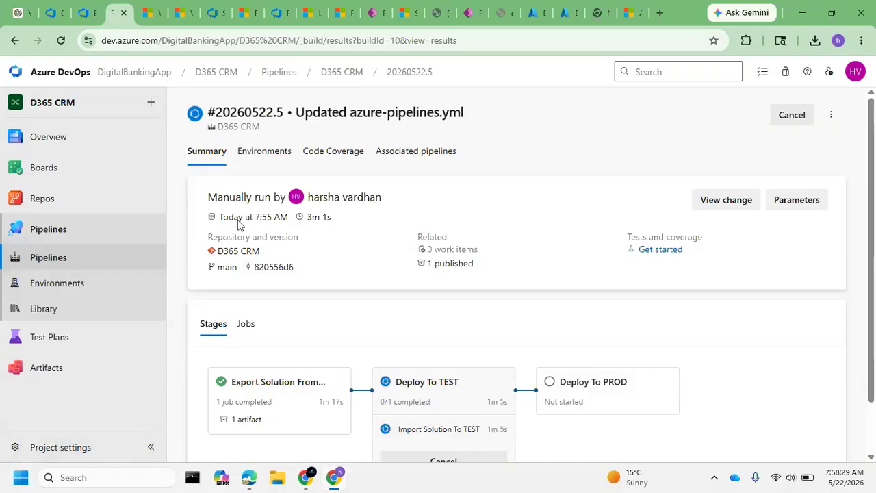
Step: Bring up the luitdemo Power Apps Solutions tab while the pipeline's export stage finishes
{"action": "left_click", "coordinate": [381, 16]}
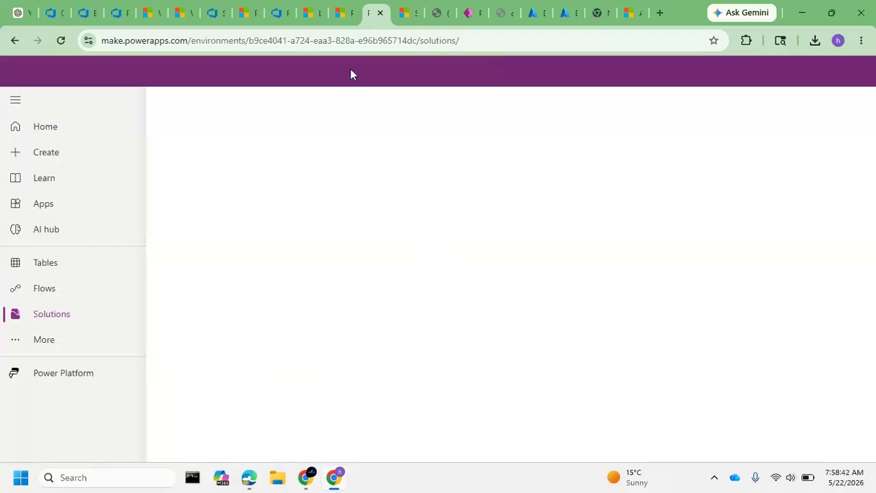
Step: Close the stray Dynamics 365 Sandbox and SNIQ Tech browser tabs
{"action": "left_click", "coordinate": [405, 10]}
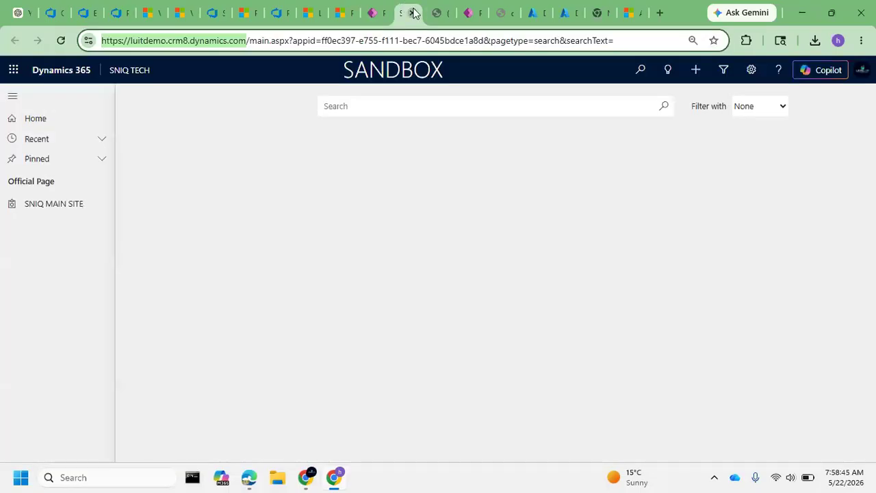
{"action": "left_click", "coordinate": [412, 13]}
{"action": "left_click", "coordinate": [412, 13]}
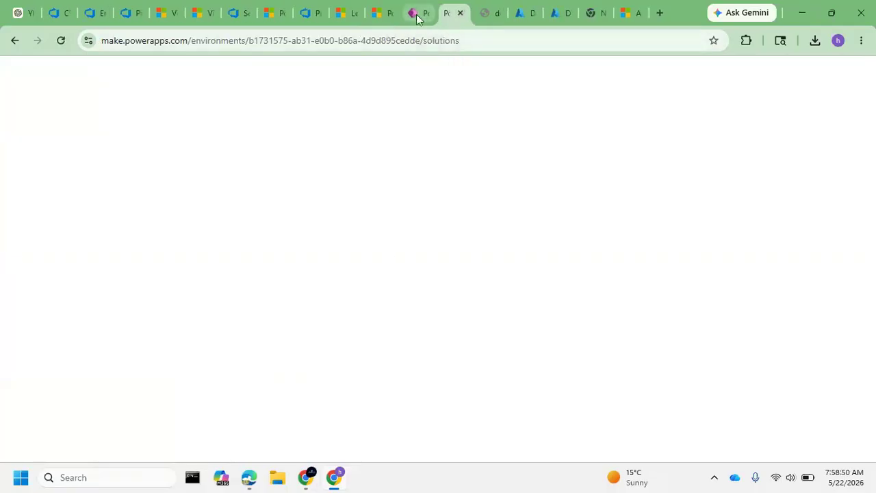
Step: Verify SNIQ CICD in luittest's managed solutions, close the gallery page, and return to the run
{"action": "left_click", "coordinate": [416, 14]}
{"action": "left_click", "coordinate": [448, 14]}
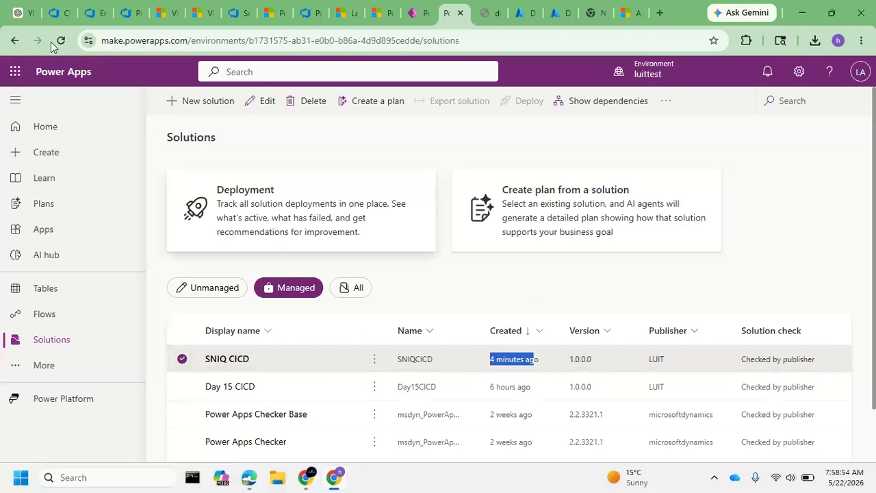
{"action": "left_click", "coordinate": [498, 20]}
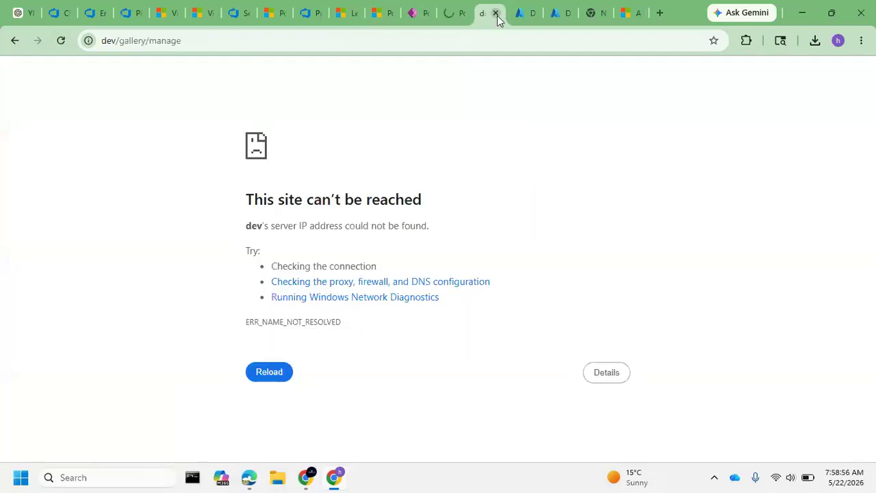
{"action": "left_click", "coordinate": [496, 13]}
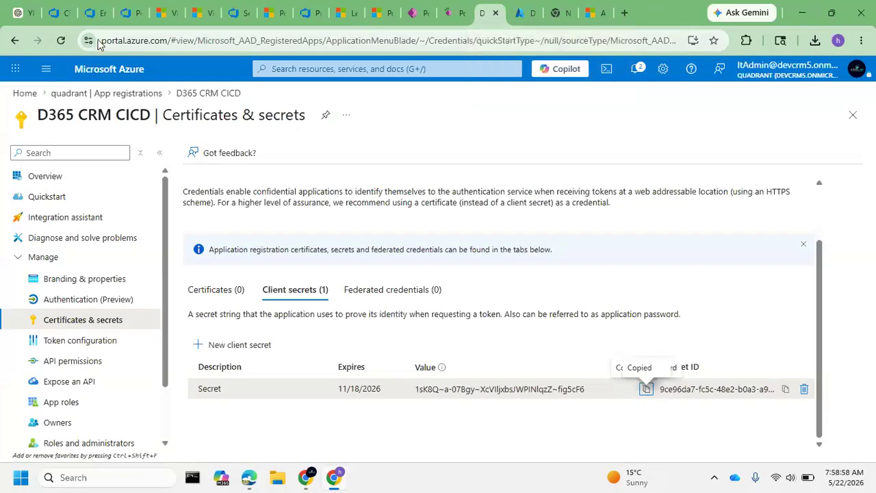
{"action": "left_click", "coordinate": [52, 14]}
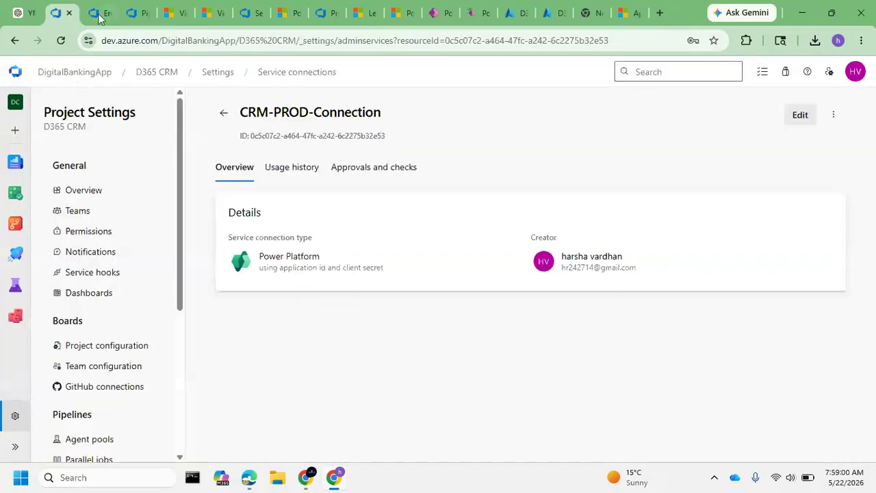
{"action": "left_click", "coordinate": [137, 13]}
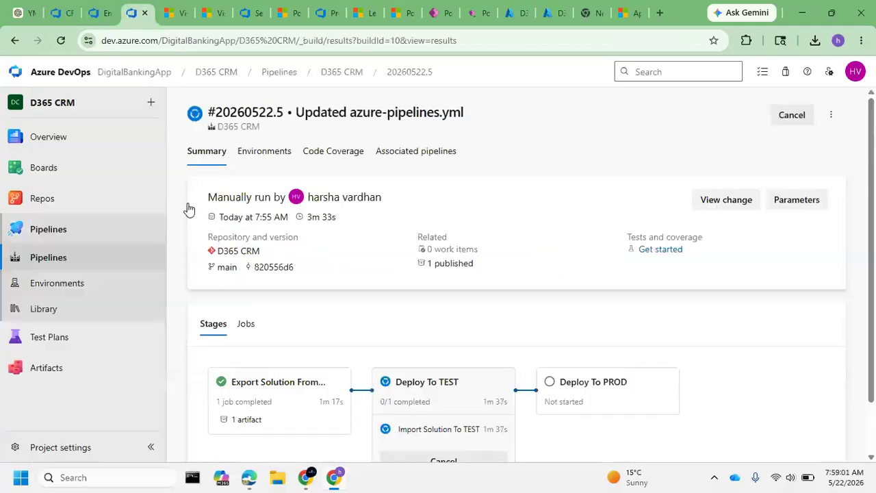
Step: Open the Deploy To TEST job log showing Import Solution To TEST succeeded in 2m 2s
{"action": "left_click", "coordinate": [103, 10]}
{"action": "left_click", "coordinate": [131, 13]}
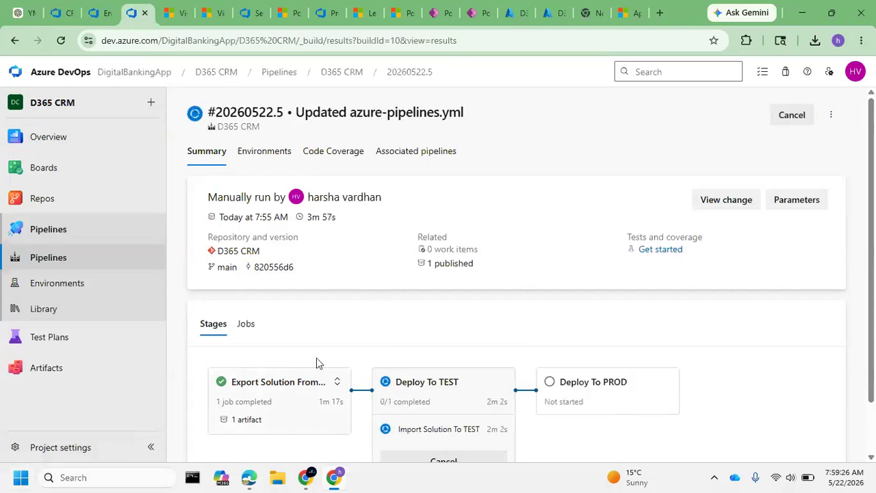
{"action": "left_click", "coordinate": [452, 389]}
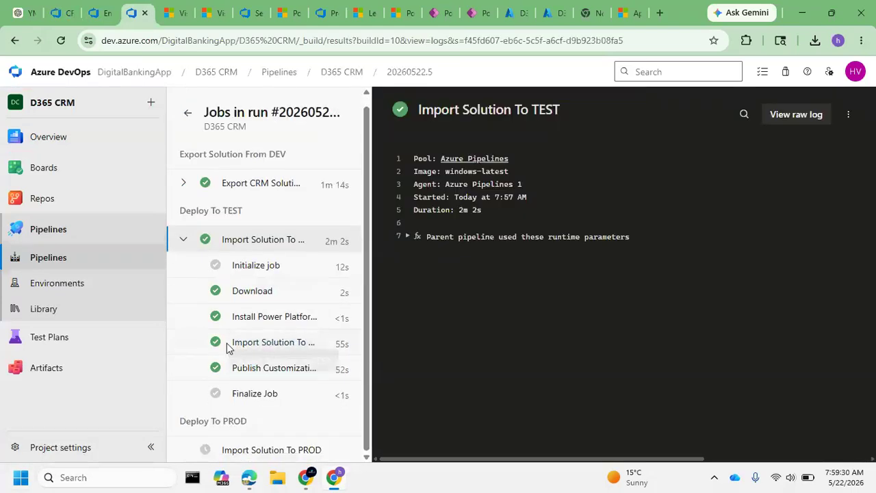
Step: Open the Publish Customizations log and highlight its finishing, auth cleanup, PublishSolution and async-completion lines
{"action": "left_click", "coordinate": [259, 373]}
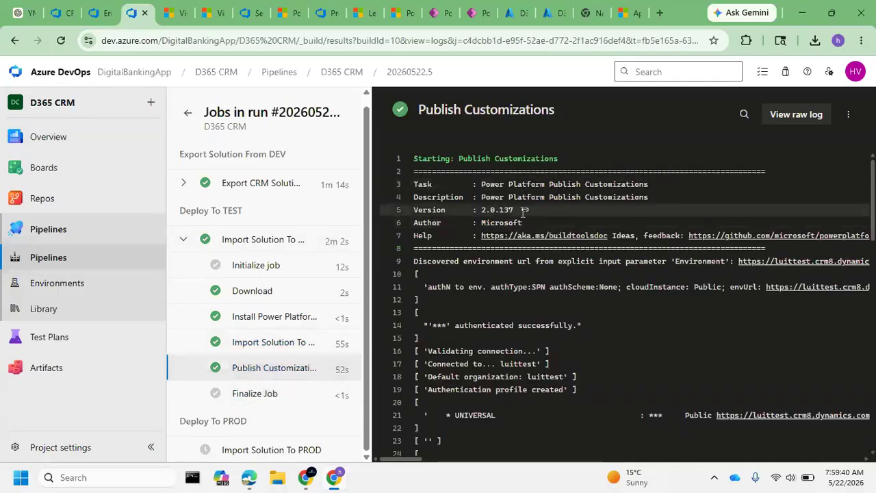
{"action": "scroll", "coordinate": [520, 273], "scroll_direction": "down", "scroll_amount": 6}
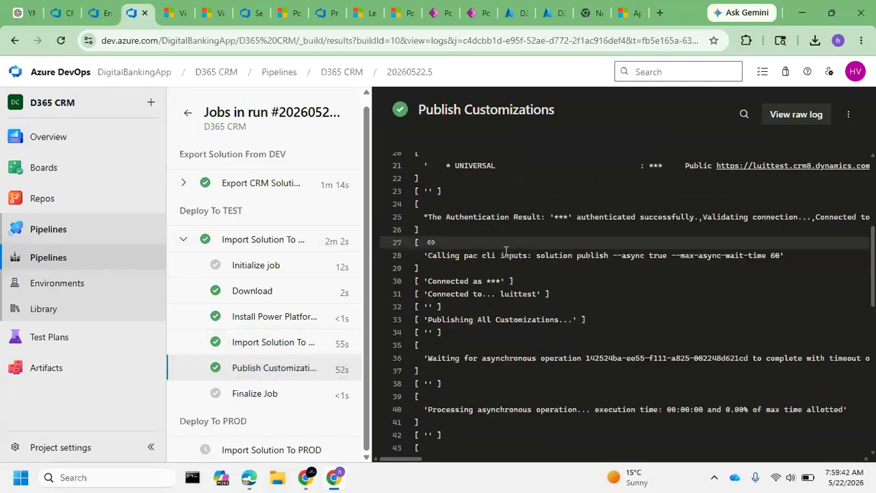
{"action": "scroll", "coordinate": [485, 225], "scroll_direction": "down", "scroll_amount": 6}
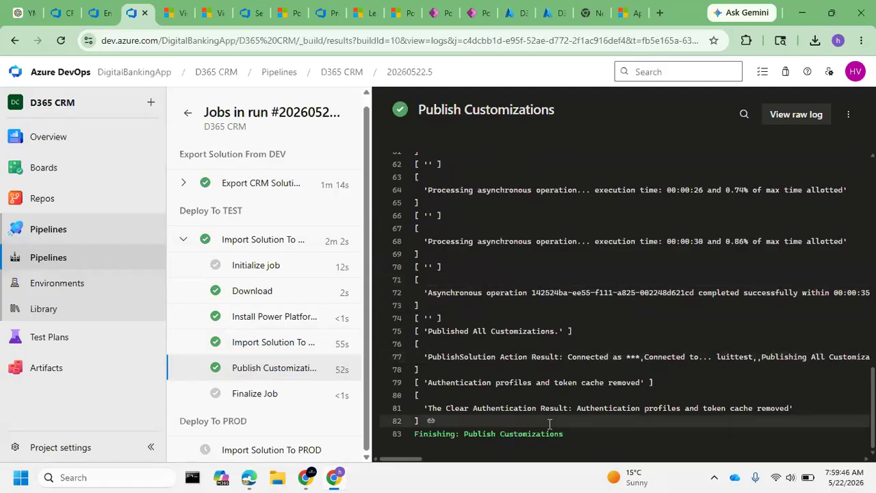
{"action": "left_click_drag", "start_coordinate": [562, 434], "coordinate": [432, 438]}
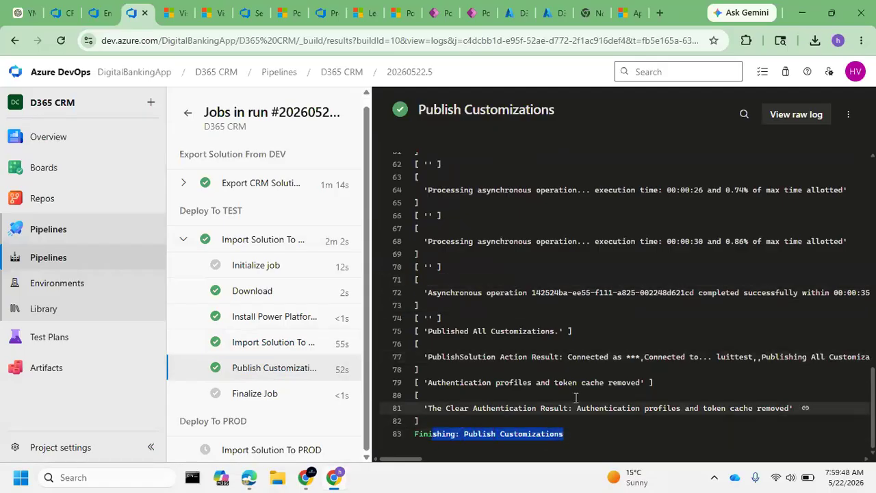
{"action": "triple_click", "coordinate": [600, 408]}
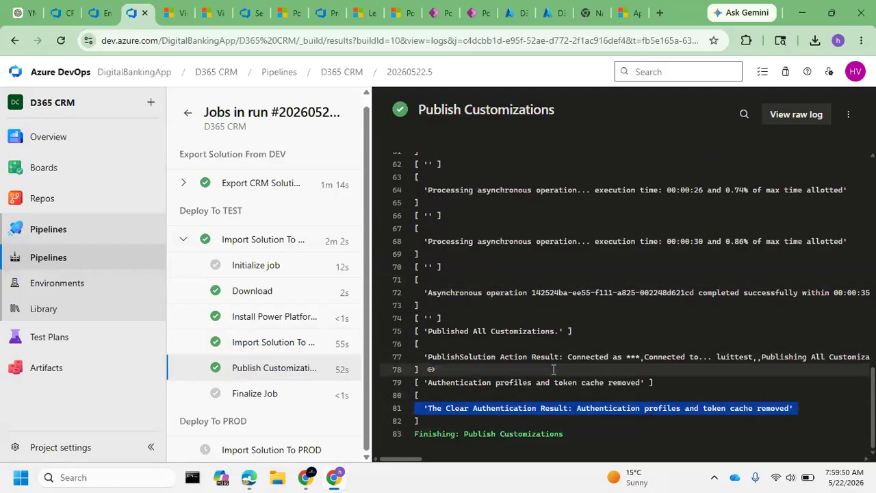
{"action": "left_click", "coordinate": [680, 356]}
{"action": "triple_click", "coordinate": [680, 355]}
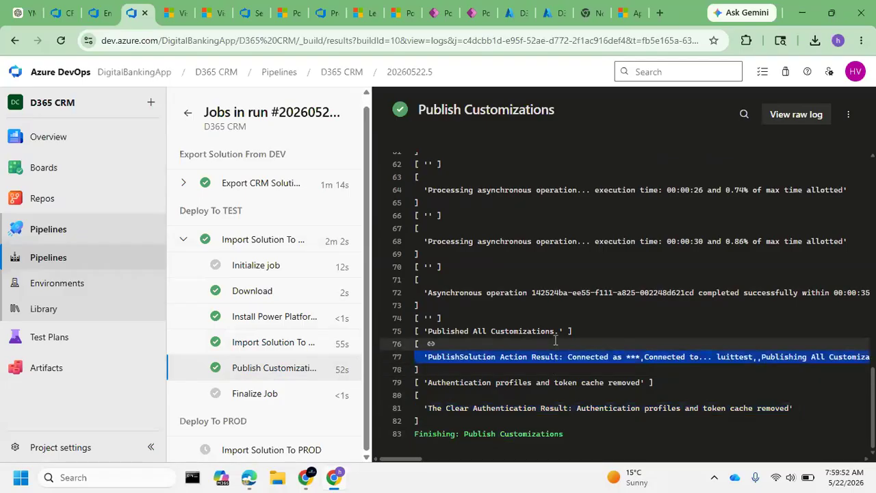
{"action": "left_click", "coordinate": [565, 293]}
{"action": "triple_click", "coordinate": [564, 293]}
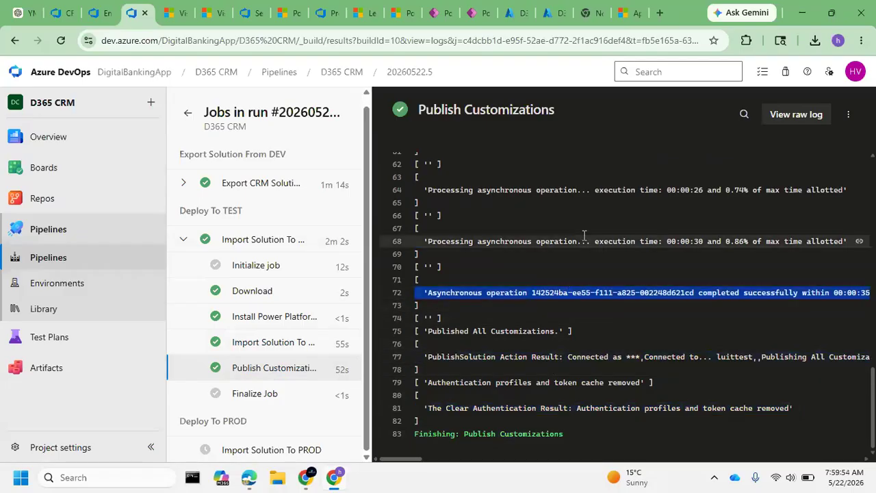
Step: Highlight the pac CLI solution publish command in the Publish Customizations log
{"action": "scroll", "coordinate": [600, 275], "scroll_direction": "up", "scroll_amount": 3}
{"action": "scroll", "coordinate": [529, 249], "scroll_direction": "up", "scroll_amount": 8}
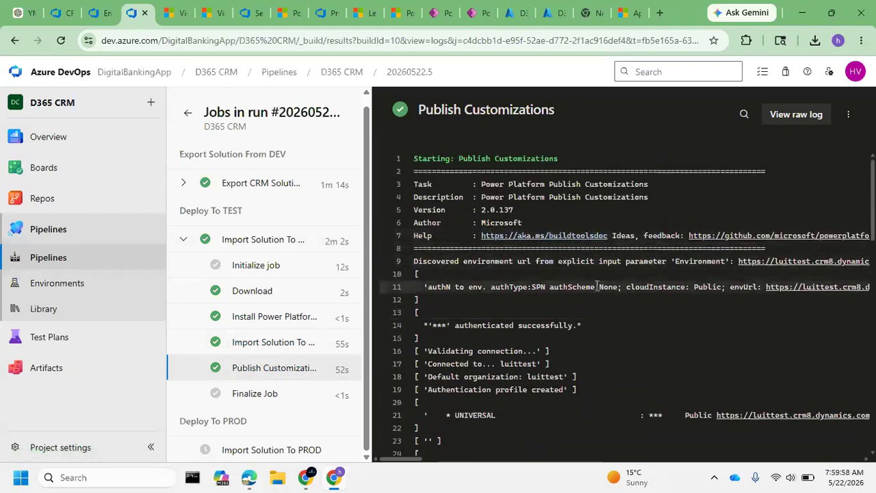
{"action": "scroll", "coordinate": [545, 335], "scroll_direction": "down", "scroll_amount": 1}
{"action": "scroll", "coordinate": [544, 335], "scroll_direction": "down", "scroll_amount": 5}
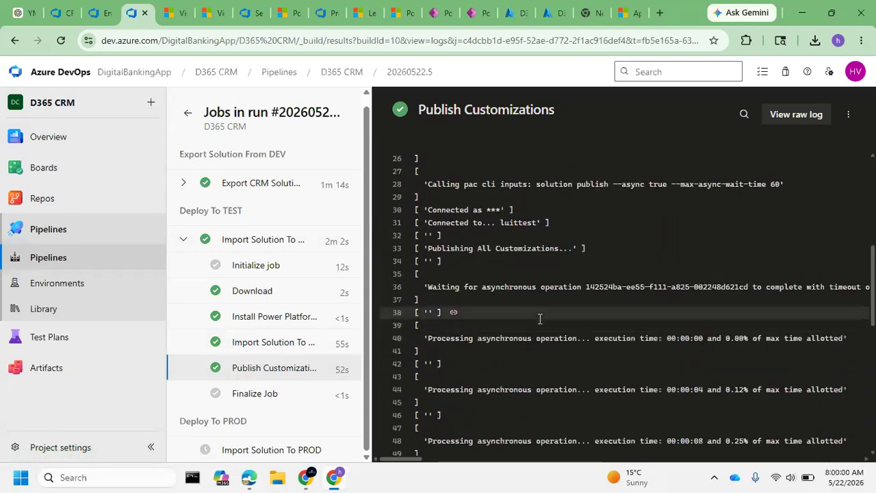
{"action": "left_click_drag", "start_coordinate": [449, 183], "coordinate": [786, 184]}
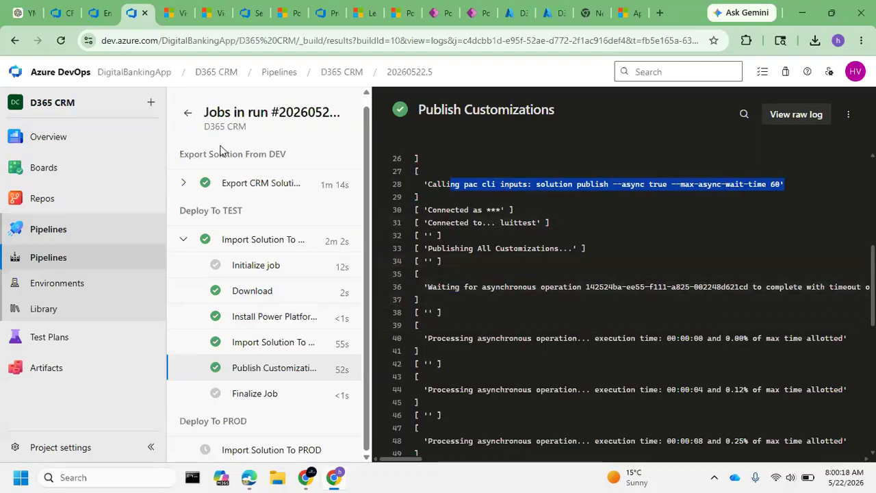
Step: Open the waiting Deploy To PROD job's checks to see its two required permissions
{"action": "left_click", "coordinate": [187, 113]}
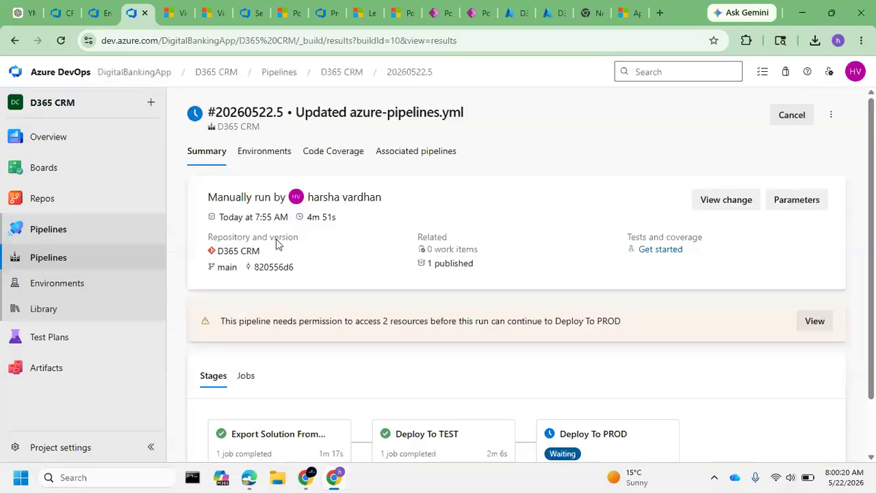
{"action": "scroll", "coordinate": [449, 330], "scroll_direction": "down", "scroll_amount": 1}
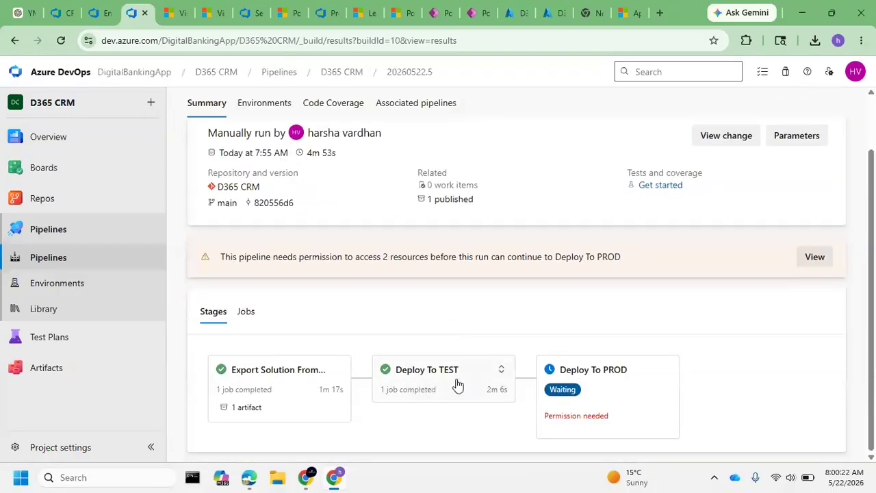
{"action": "left_click", "coordinate": [605, 391]}
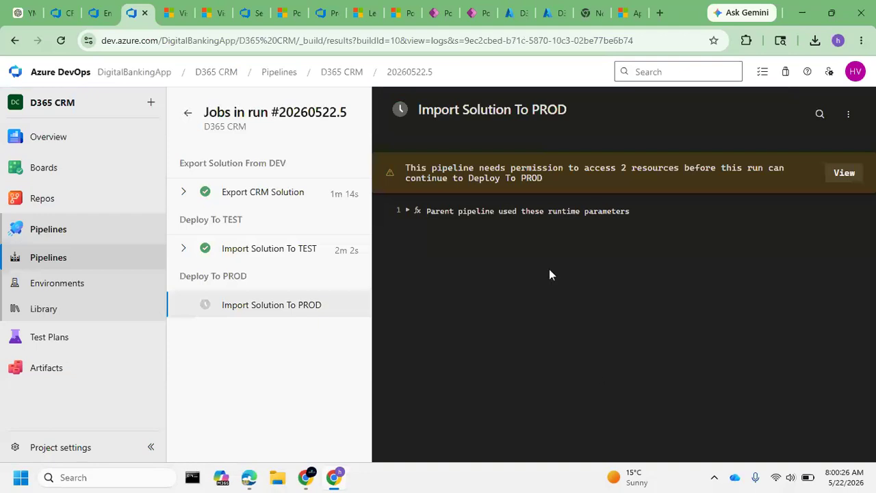
{"action": "left_click", "coordinate": [844, 174]}
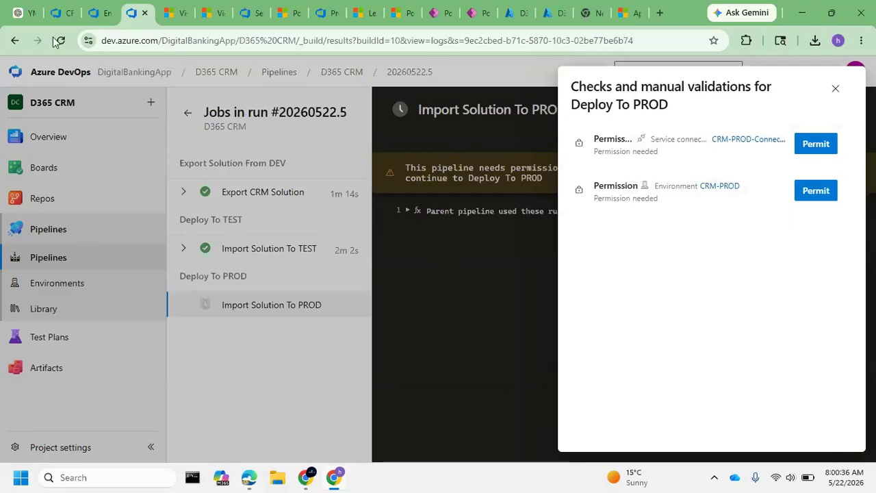
Step: Switch to ChatGPT and scroll its pipeline YAML to the CRM-PROD deployment job
{"action": "key", "text": "ctrl+1"}
{"action": "scroll", "coordinate": [444, 243], "scroll_direction": "up", "scroll_amount": 2}
{"action": "scroll", "coordinate": [465, 257], "scroll_direction": "down", "scroll_amount": 10}
{"action": "scroll", "coordinate": [468, 262], "scroll_direction": "down", "scroll_amount": 3}
{"action": "scroll", "coordinate": [461, 250], "scroll_direction": "up", "scroll_amount": 3}
{"action": "scroll", "coordinate": [460, 250], "scroll_direction": "down", "scroll_amount": 5}
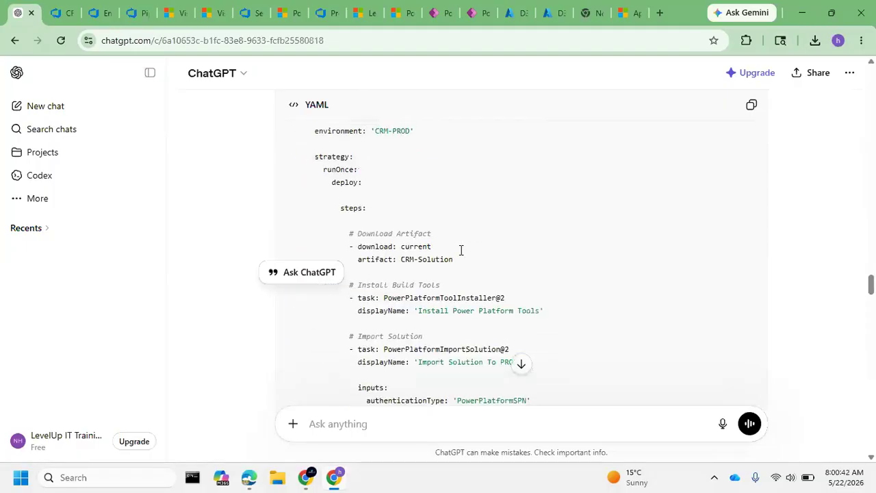
Step: Reread the ChatGPT prompt asking for a PROD deployment approval, then go to the CRM-PROD page
{"action": "scroll", "coordinate": [461, 250], "scroll_direction": "up", "scroll_amount": 3}
{"action": "scroll", "coordinate": [388, 230], "scroll_direction": "up", "scroll_amount": 1}
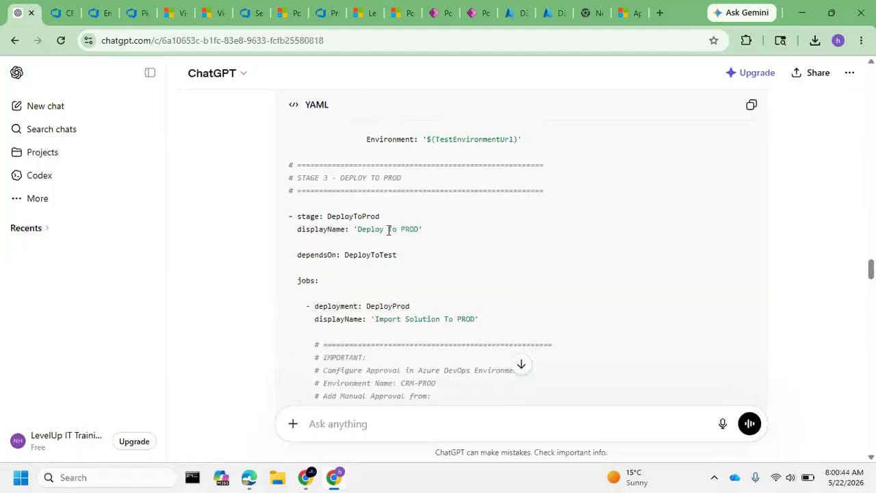
{"action": "left_click_drag", "start_coordinate": [403, 178], "coordinate": [301, 180]}
{"action": "scroll", "coordinate": [401, 242], "scroll_direction": "down", "scroll_amount": 5}
{"action": "scroll", "coordinate": [420, 267], "scroll_direction": "down", "scroll_amount": 15}
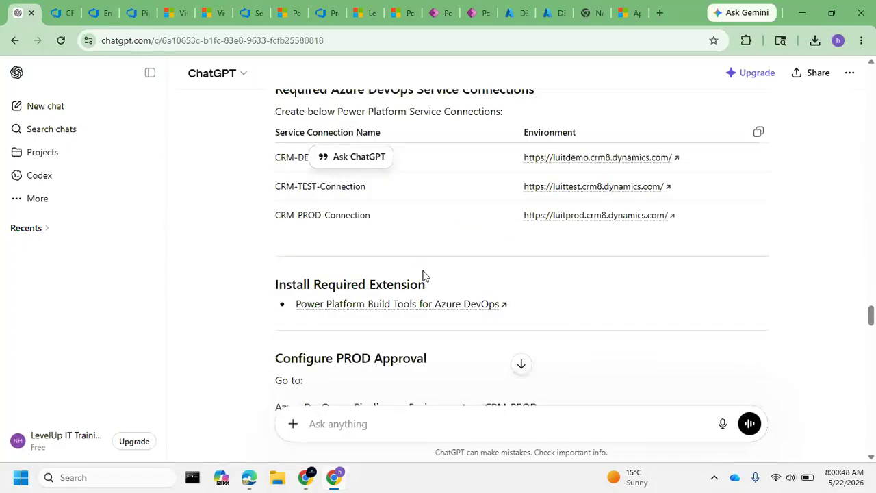
{"action": "scroll", "coordinate": [462, 252], "scroll_direction": "up", "scroll_amount": 10}
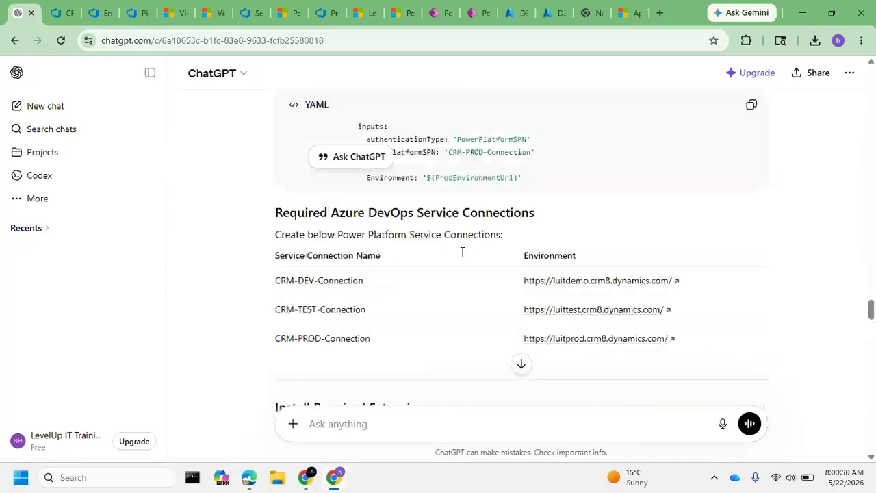
{"action": "scroll", "coordinate": [461, 251], "scroll_direction": "up", "scroll_amount": 15}
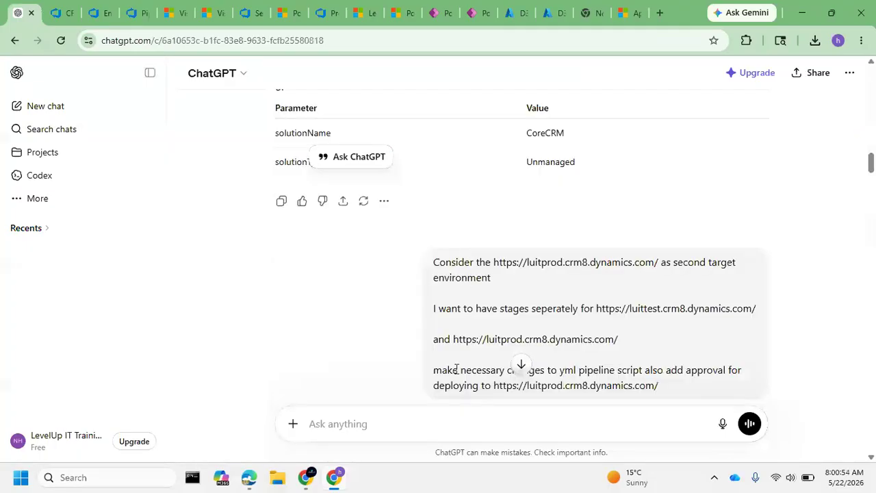
{"action": "scroll", "coordinate": [478, 321], "scroll_direction": "down", "scroll_amount": 2}
{"action": "left_click_drag", "start_coordinate": [665, 241], "coordinate": [660, 259]}
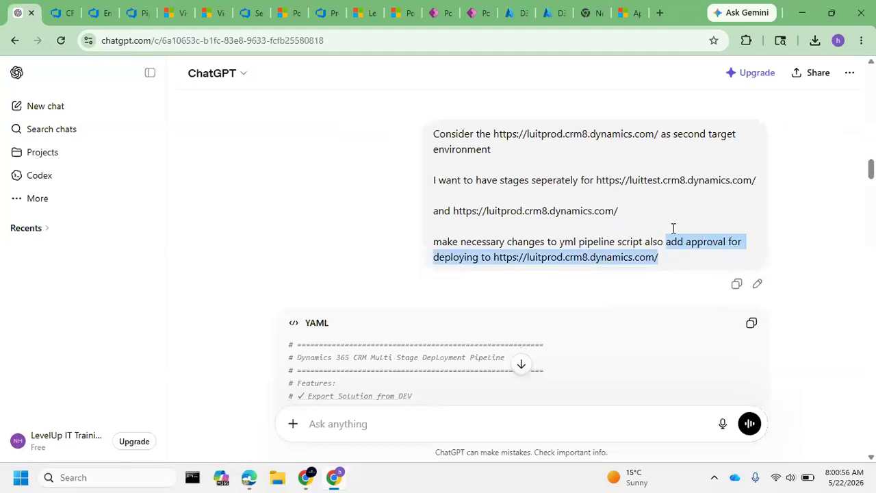
{"action": "left_click", "coordinate": [56, 14]}
Step: Permit the run to use the CRM-PROD-Connection service connection and the CRM-PROD environment
{"action": "left_click", "coordinate": [99, 13]}
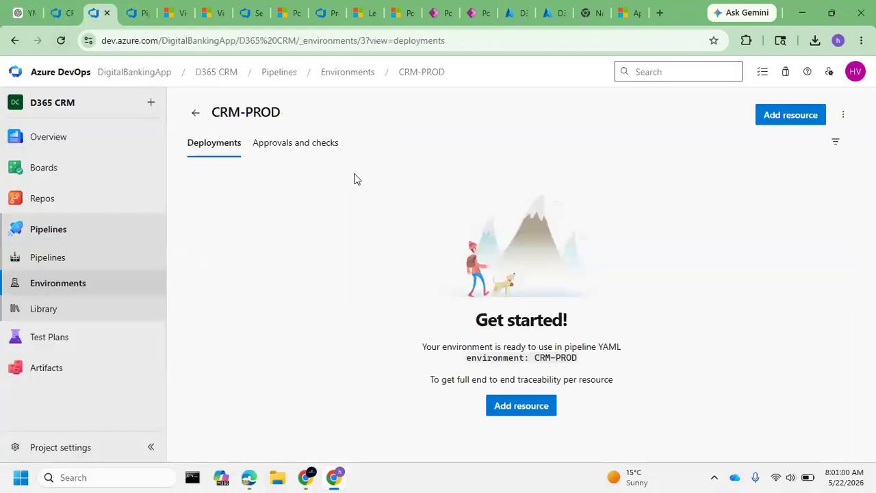
{"action": "left_click", "coordinate": [130, 12]}
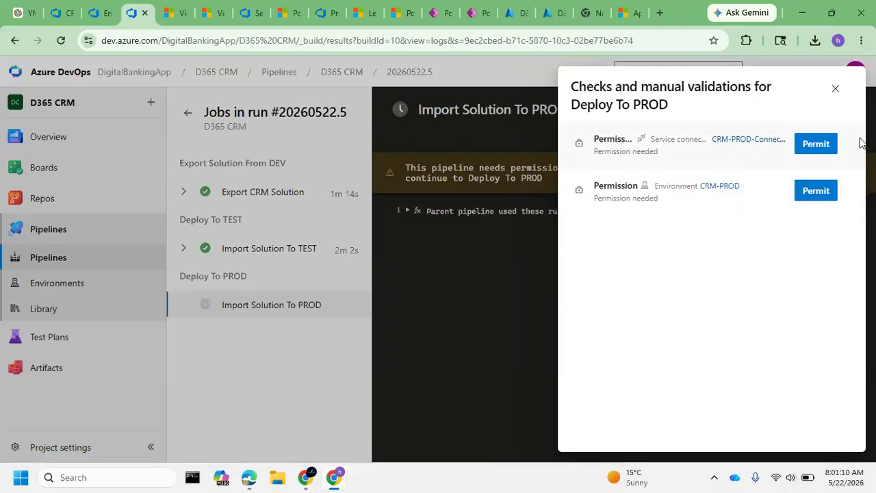
{"action": "left_click", "coordinate": [816, 145]}
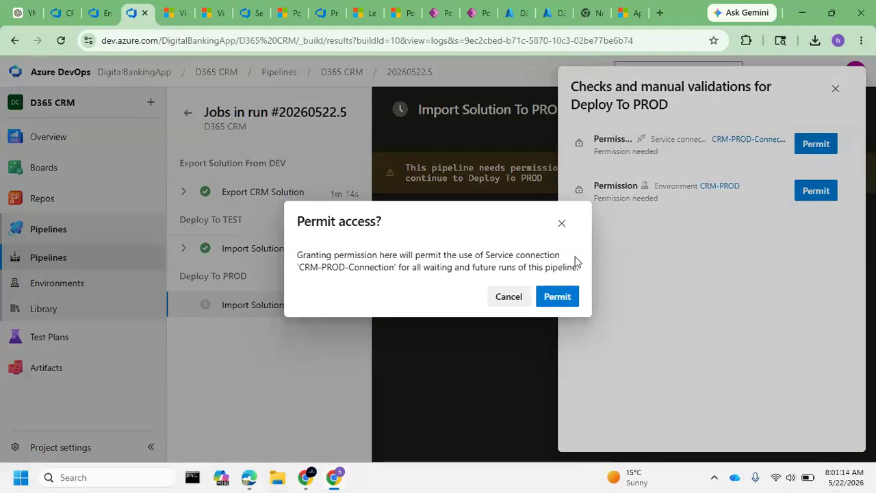
{"action": "left_click", "coordinate": [558, 294]}
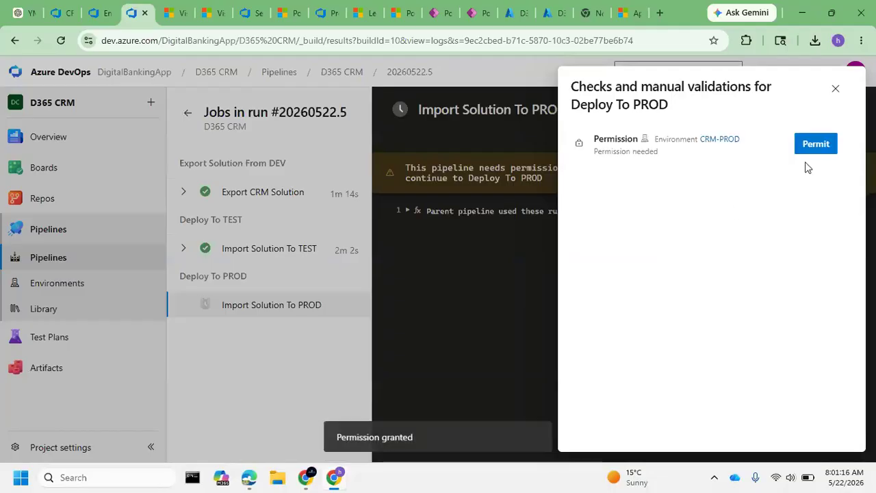
{"action": "left_click", "coordinate": [815, 145]}
{"action": "left_click", "coordinate": [547, 296]}
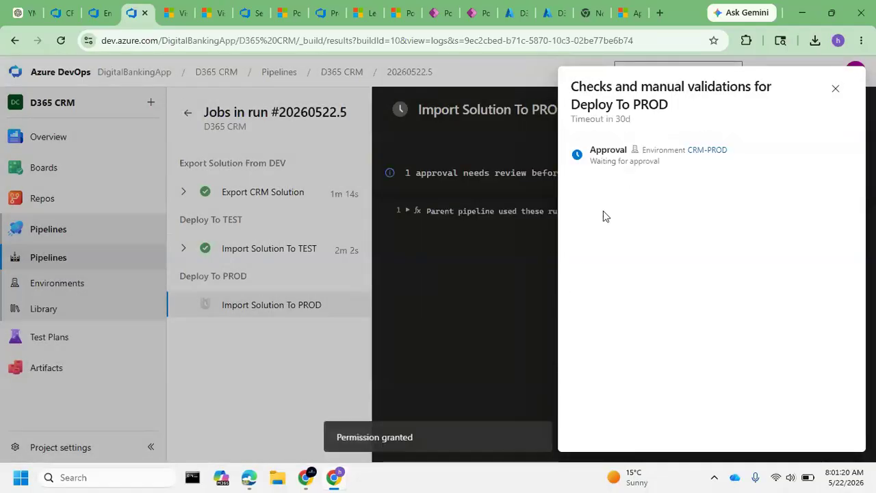
Step: Inspect the pending PROD approval's assigned approver and check which account is signed in
{"action": "left_click", "coordinate": [709, 149]}
{"action": "left_click", "coordinate": [835, 226]}
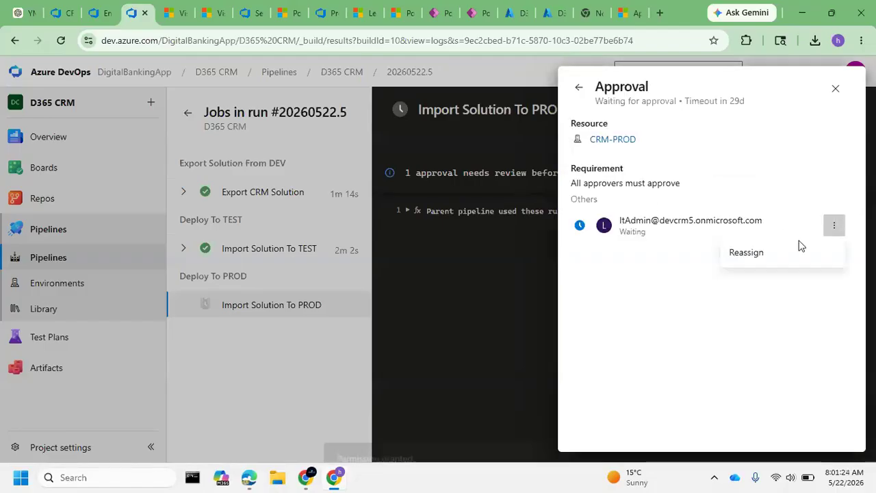
{"action": "left_click", "coordinate": [744, 253]}
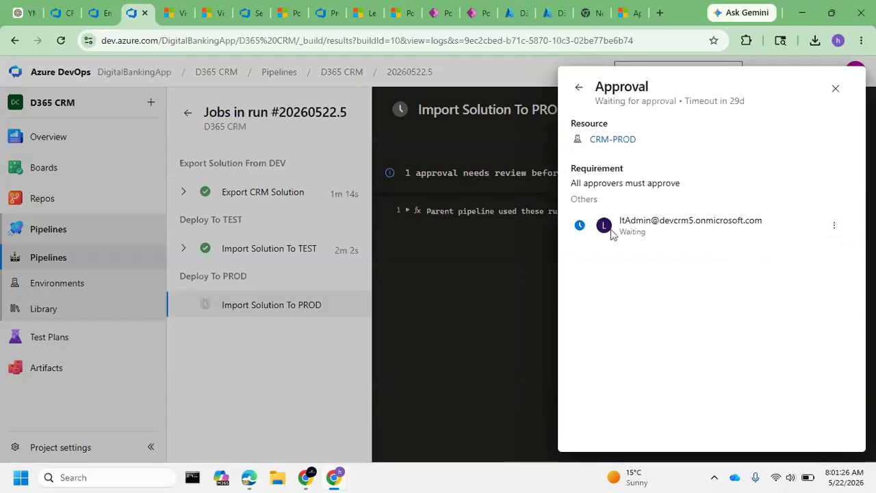
{"action": "double_click", "coordinate": [674, 229]}
{"action": "left_click", "coordinate": [627, 213]}
{"action": "double_click", "coordinate": [670, 236]}
{"action": "triple_click", "coordinate": [636, 221]}
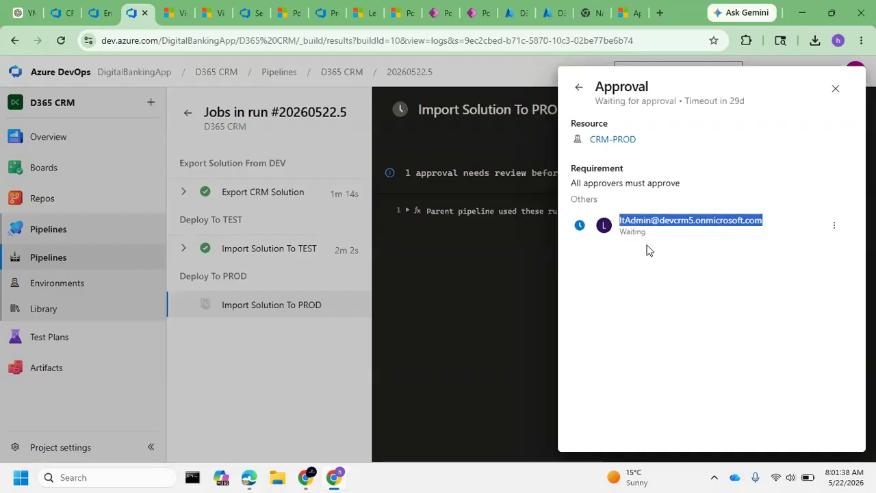
{"action": "left_click", "coordinate": [835, 88]}
{"action": "left_click", "coordinate": [856, 71]}
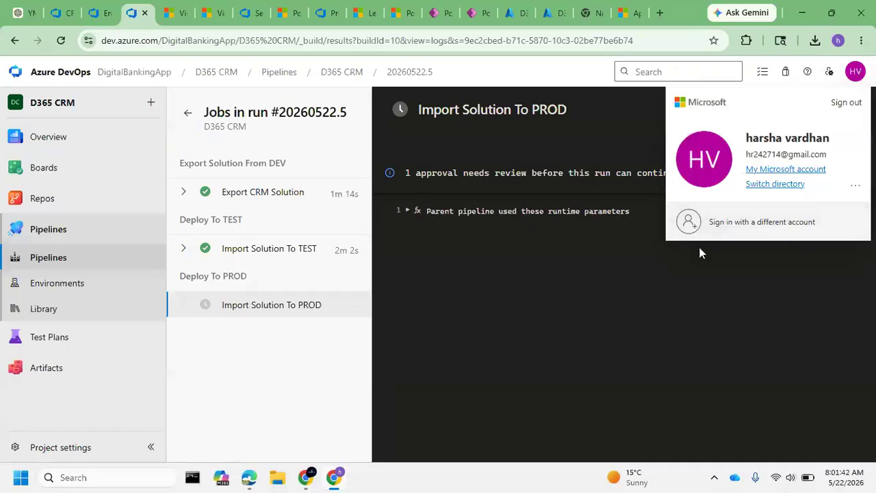
{"action": "left_click", "coordinate": [602, 241]}
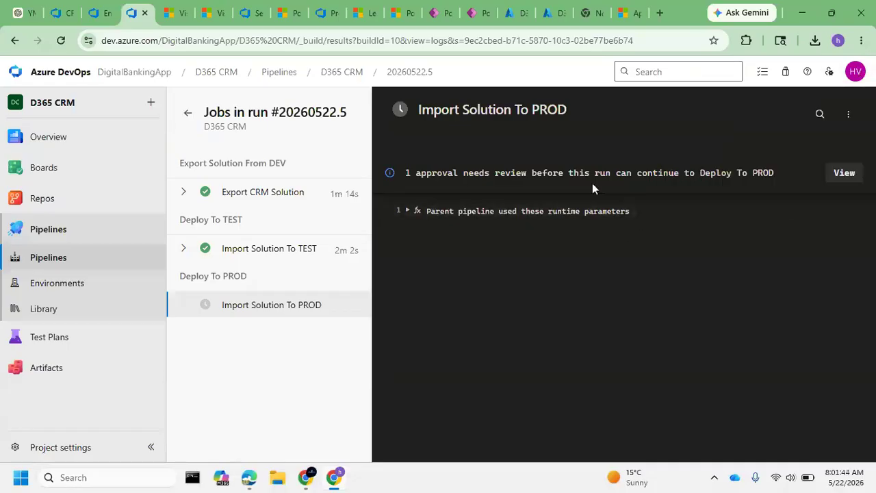
{"action": "left_click", "coordinate": [844, 173]}
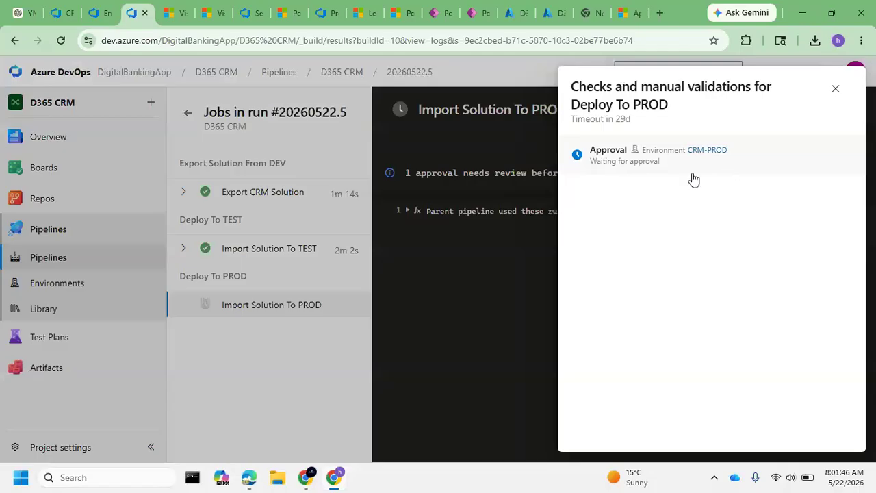
{"action": "left_click", "coordinate": [734, 165]}
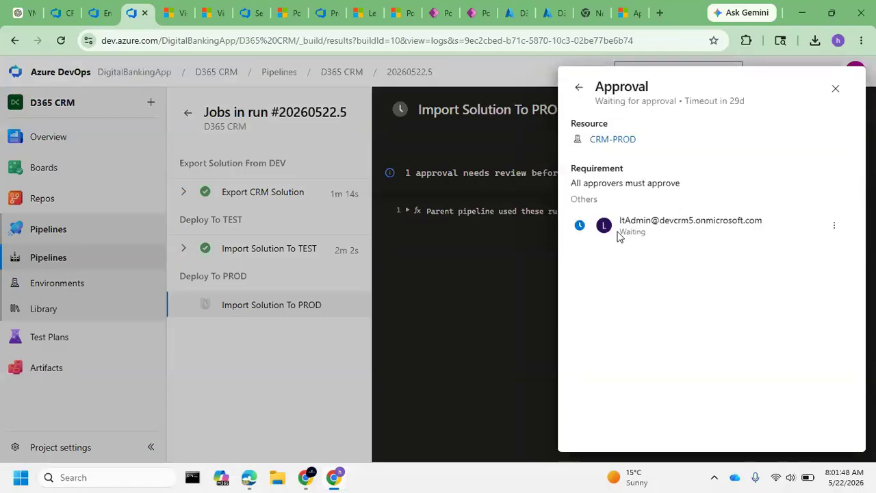
{"action": "left_click_drag", "start_coordinate": [622, 223], "coordinate": [647, 223]}
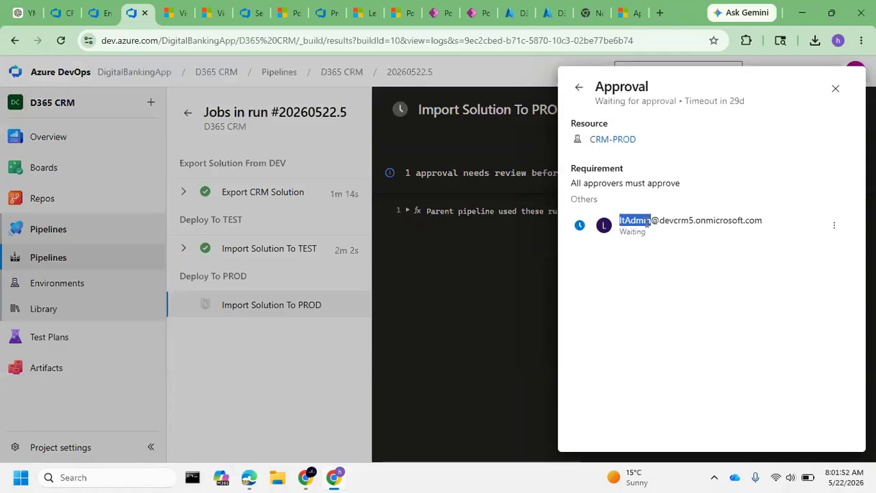
Step: Reassign the PROD approval to the signed-in user and approve the deployment
{"action": "left_click", "coordinate": [833, 226]}
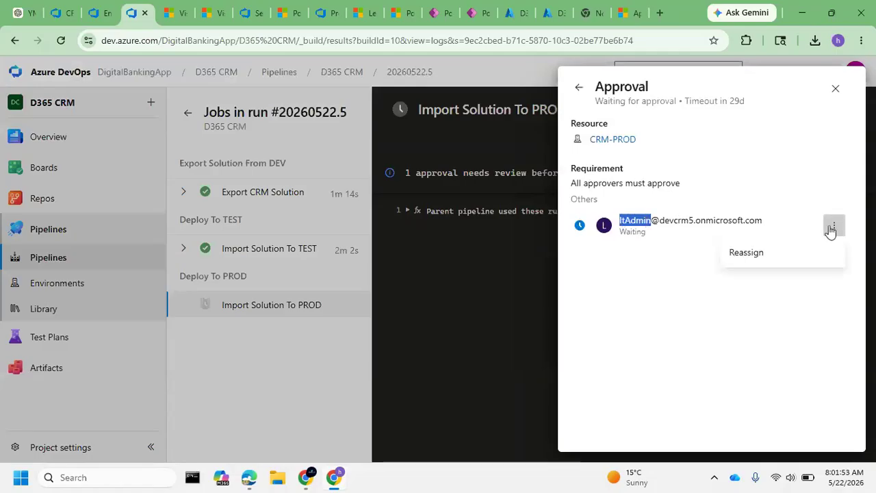
{"action": "left_click", "coordinate": [773, 252]}
{"action": "left_click", "coordinate": [435, 237]}
{"action": "type", "text": "hars"}
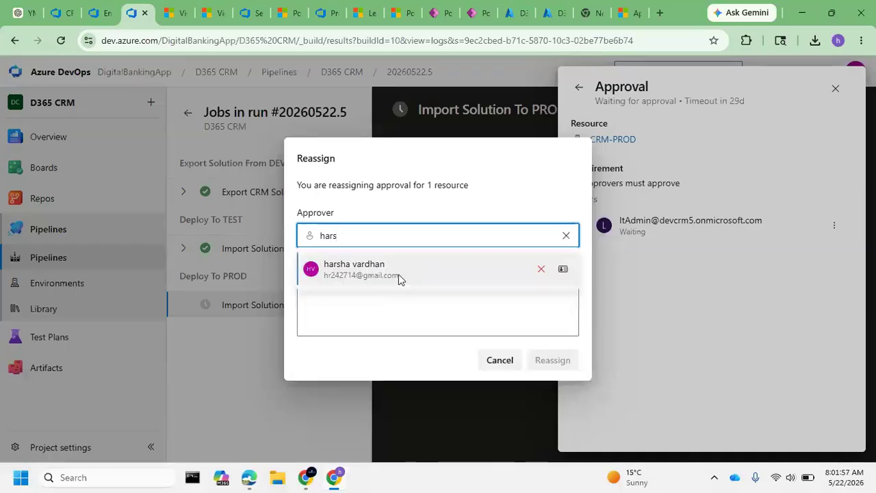
{"action": "left_click", "coordinate": [360, 269]}
{"action": "left_click", "coordinate": [553, 363]}
{"action": "left_click", "coordinate": [839, 173]}
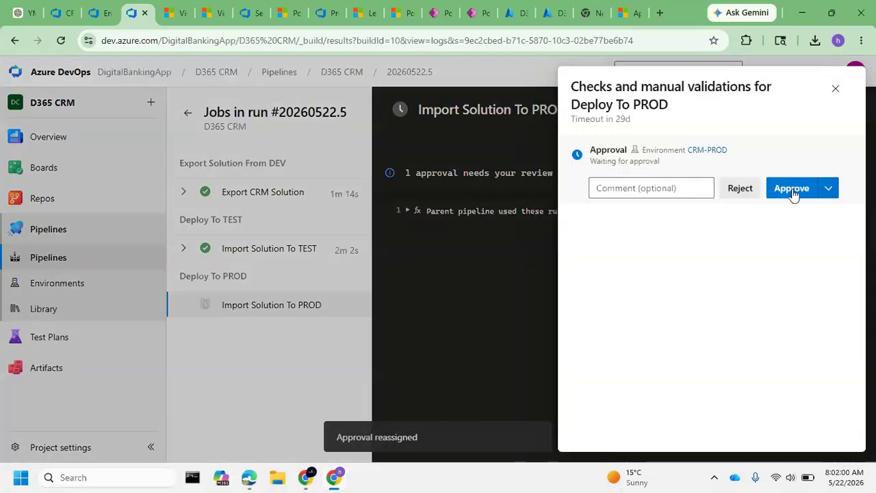
{"action": "left_click", "coordinate": [799, 185]}
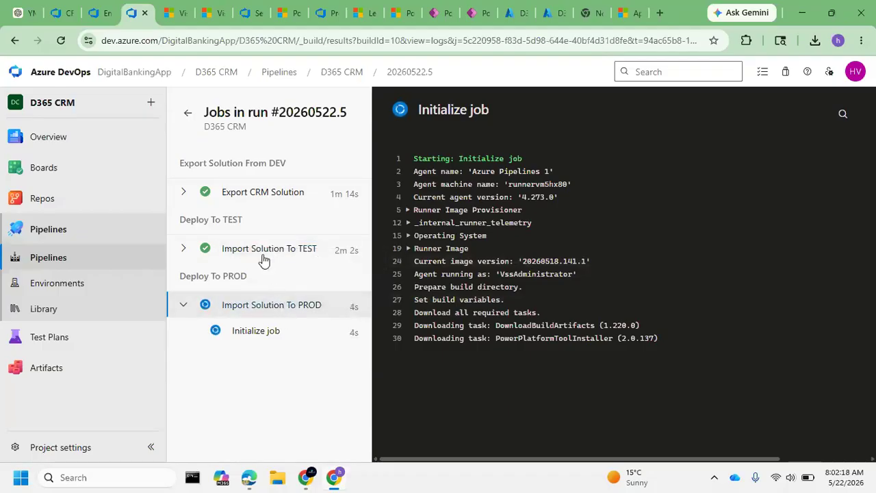
Step: Expand the TEST import job's steps, then go via Repos Files back to the D365 CRM runs list
{"action": "left_click", "coordinate": [266, 257]}
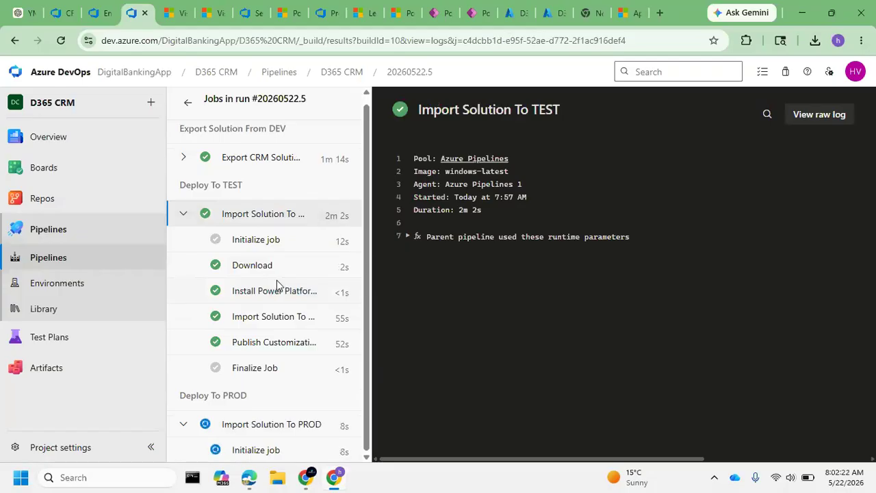
{"action": "scroll", "coordinate": [276, 280], "scroll_direction": "up", "scroll_amount": 1}
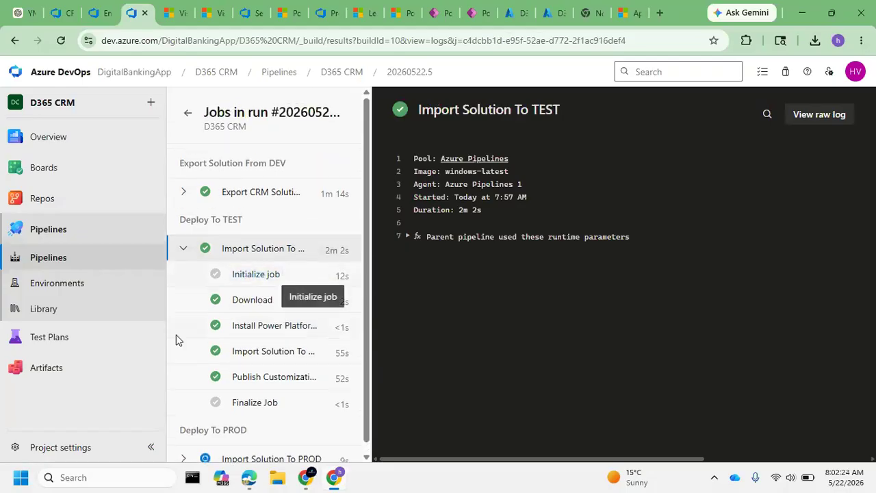
{"action": "left_click", "coordinate": [79, 208]}
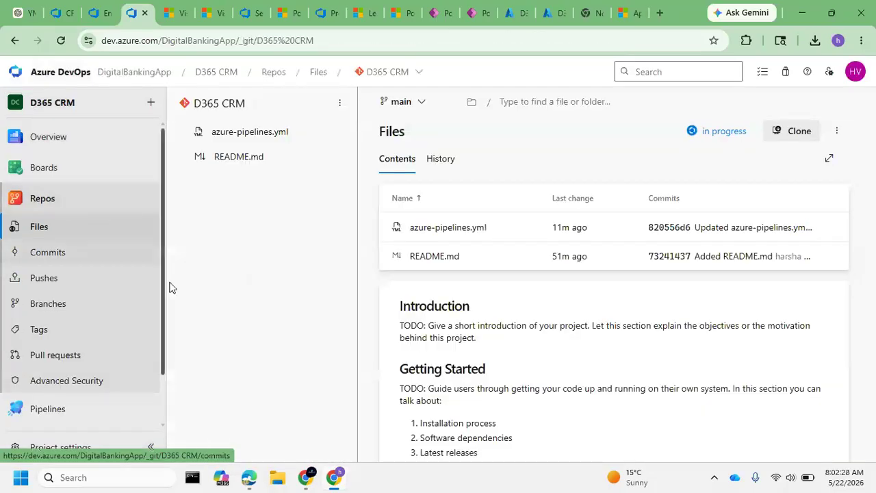
{"action": "left_click", "coordinate": [66, 411]}
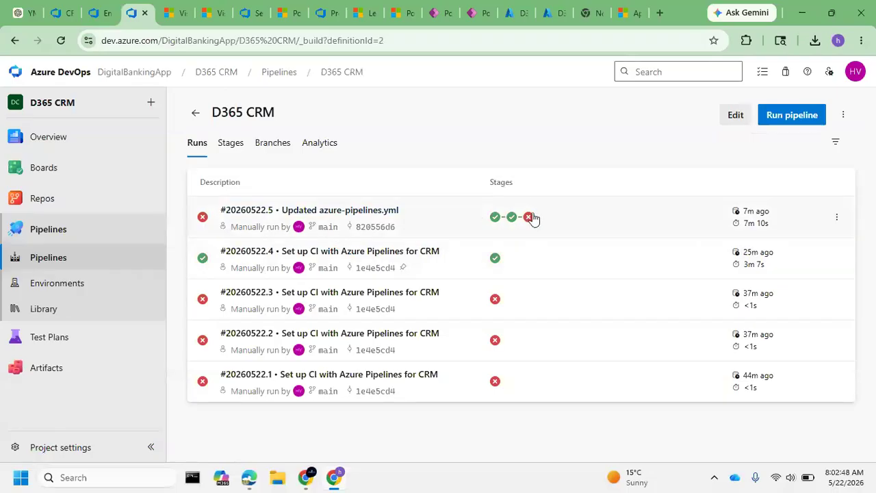
Step: Open run 20260522.5's failed Import Solution To PROD log and copy its Entra ID/OAuth authority error
{"action": "left_click", "coordinate": [496, 234]}
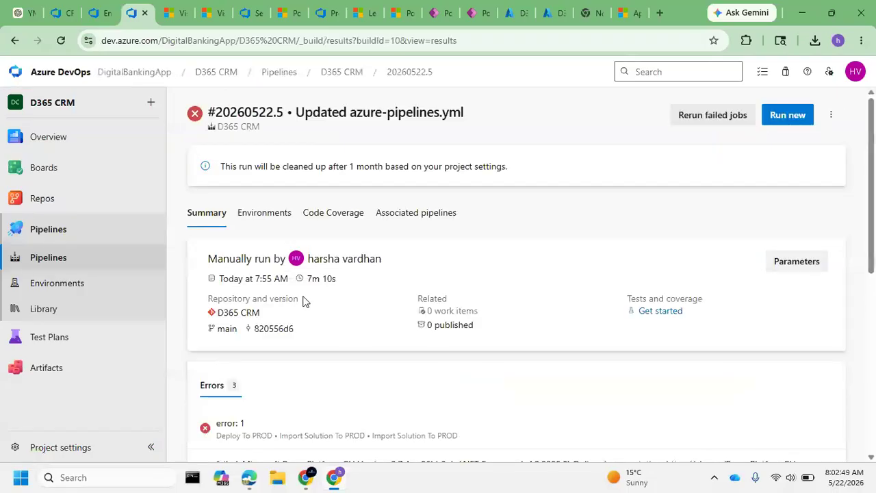
{"action": "scroll", "coordinate": [411, 309], "scroll_direction": "down", "scroll_amount": 3}
{"action": "left_click", "coordinate": [390, 249]}
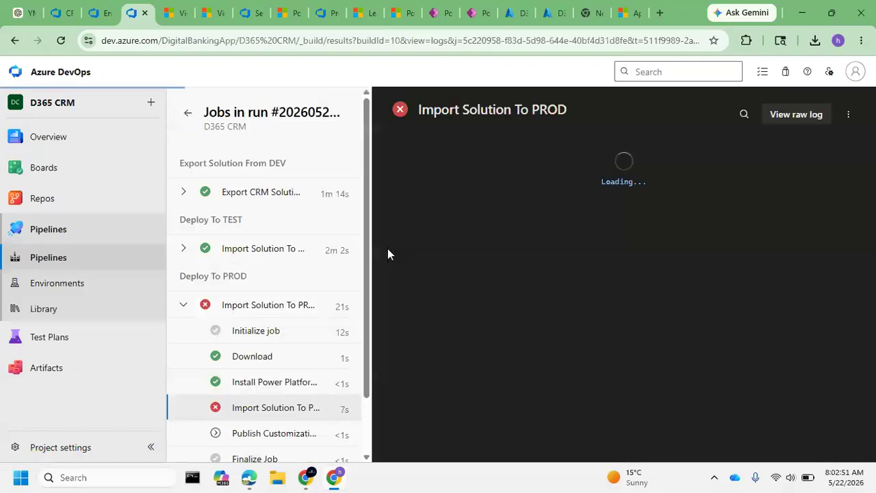
{"action": "triple_click", "coordinate": [521, 278]}
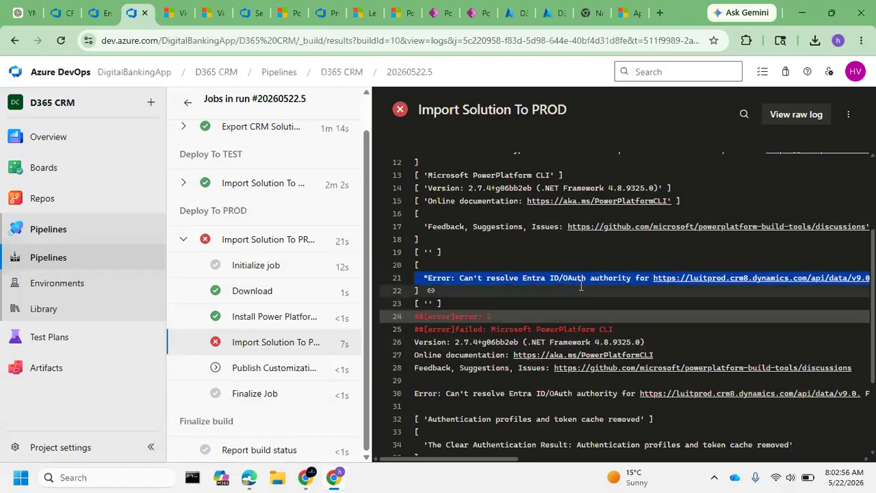
{"action": "left_click", "coordinate": [262, 349]}
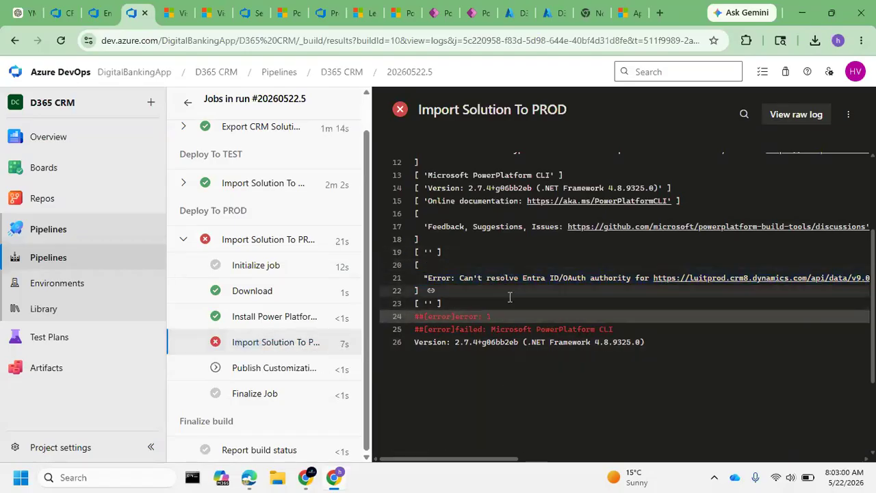
{"action": "key", "text": "ctrl+a"}
{"action": "key", "text": "ctrl+1"}
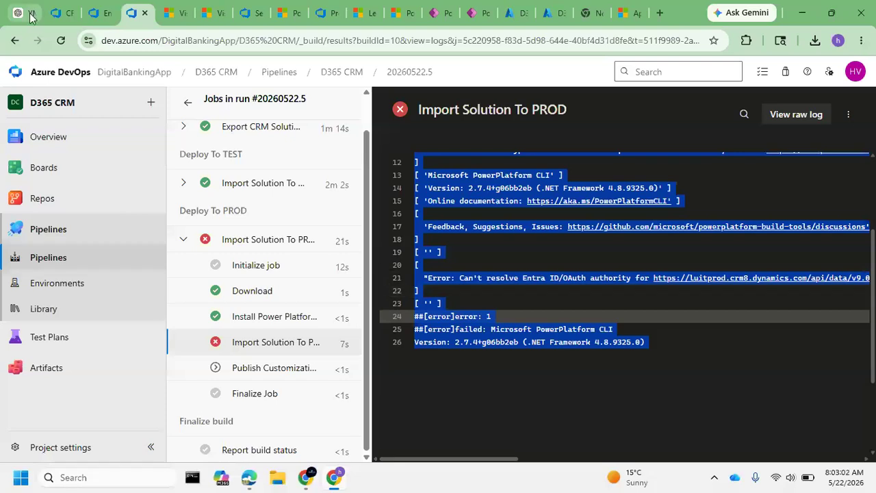
Step: Send the copied PROD import error log to ChatGPT for diagnosis
{"action": "left_click", "coordinate": [325, 421]}
{"action": "key", "text": "ctrl+v"}
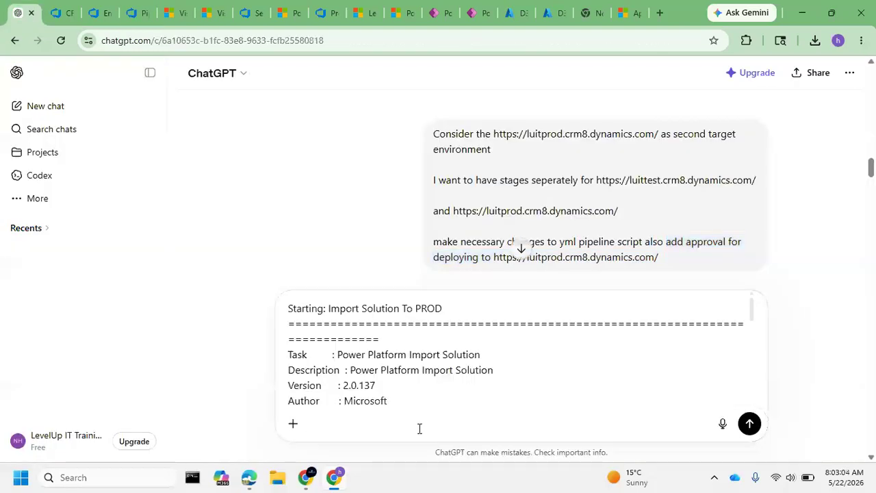
{"action": "scroll", "coordinate": [632, 385], "scroll_direction": "down", "scroll_amount": 5}
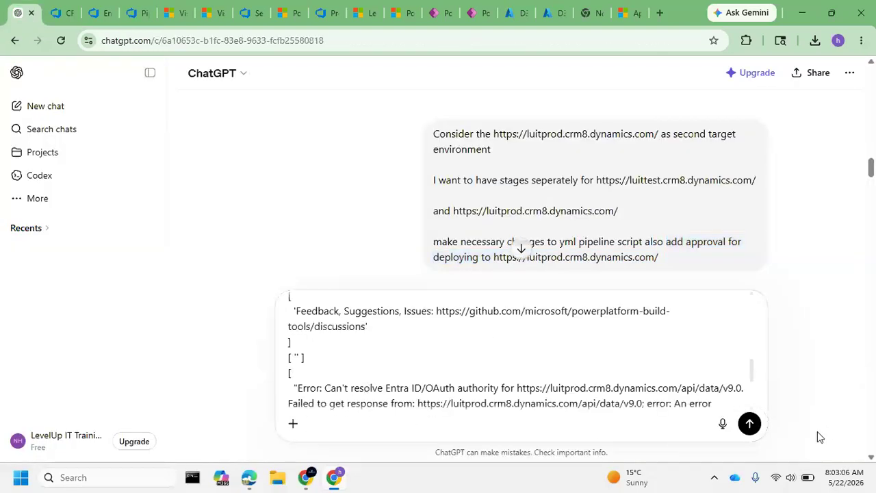
{"action": "scroll", "coordinate": [749, 424], "scroll_direction": "down", "scroll_amount": 3}
{"action": "left_click", "coordinate": [748, 424]}
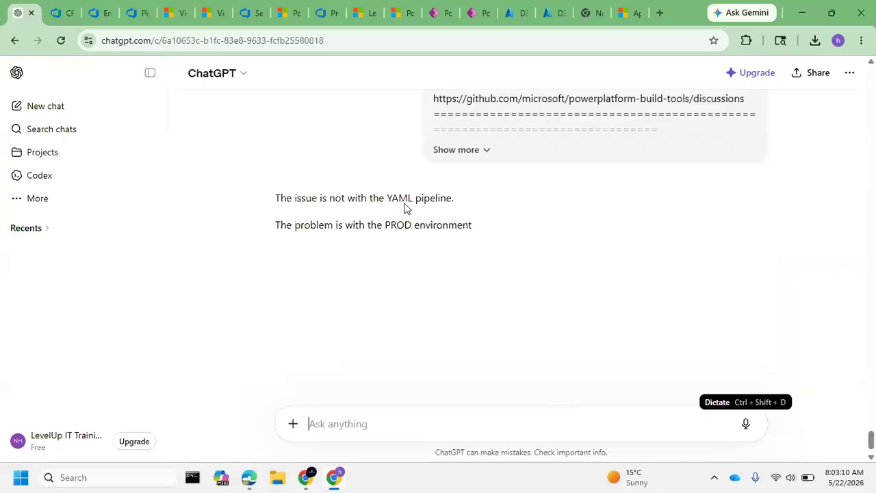
Step: Review ChatGPT's bad PROD URL diagnosis and bring up the CRM-PROD-Connection service connection details
{"action": "left_click_drag", "start_coordinate": [288, 228], "coordinate": [475, 246]}
{"action": "double_click", "coordinate": [316, 251]}
{"action": "left_click_drag", "start_coordinate": [376, 284], "coordinate": [319, 285]}
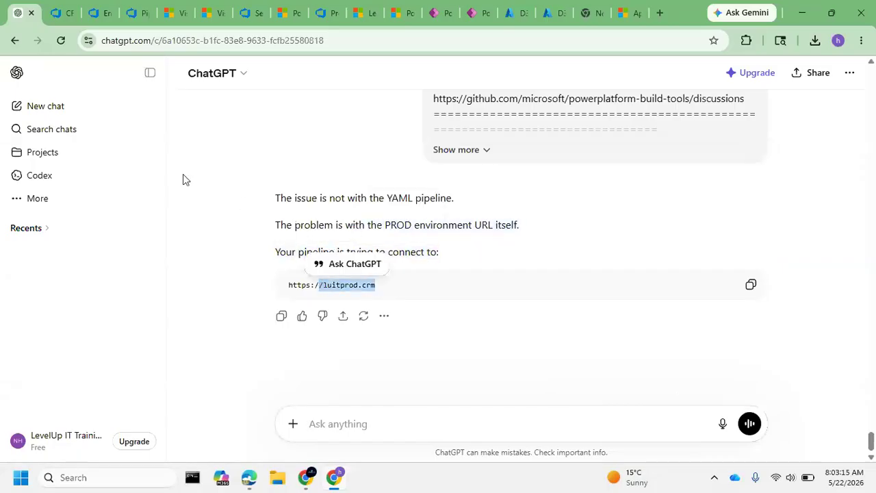
{"action": "left_click", "coordinate": [59, 16]}
{"action": "left_click", "coordinate": [18, 18]}
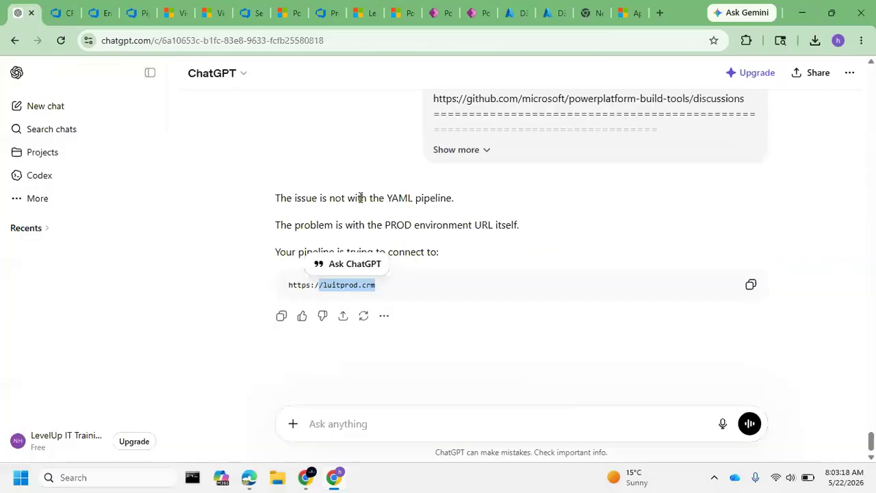
{"action": "left_click", "coordinate": [64, 21]}
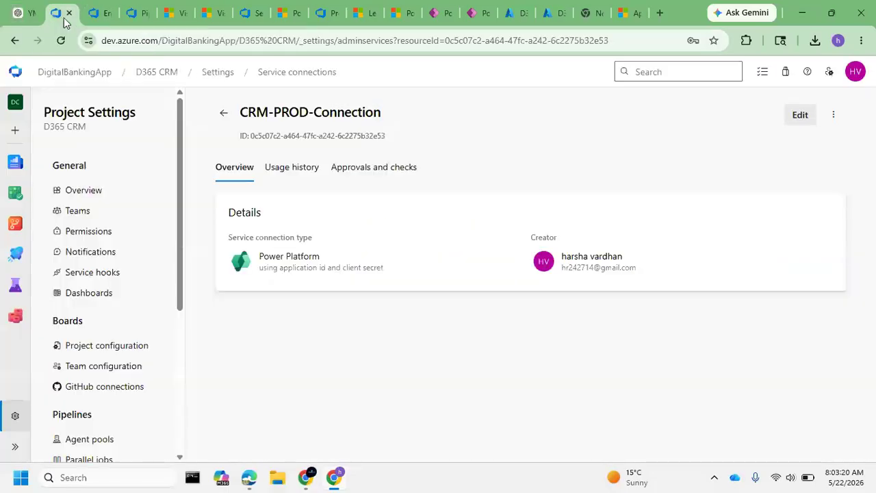
Step: Open the PROD URL from the failed log, trimmed to luitprod.crm8.dynamics.com, and confirm it doesn't resolve
{"action": "left_click", "coordinate": [137, 13]}
{"action": "left_click", "coordinate": [649, 261]}
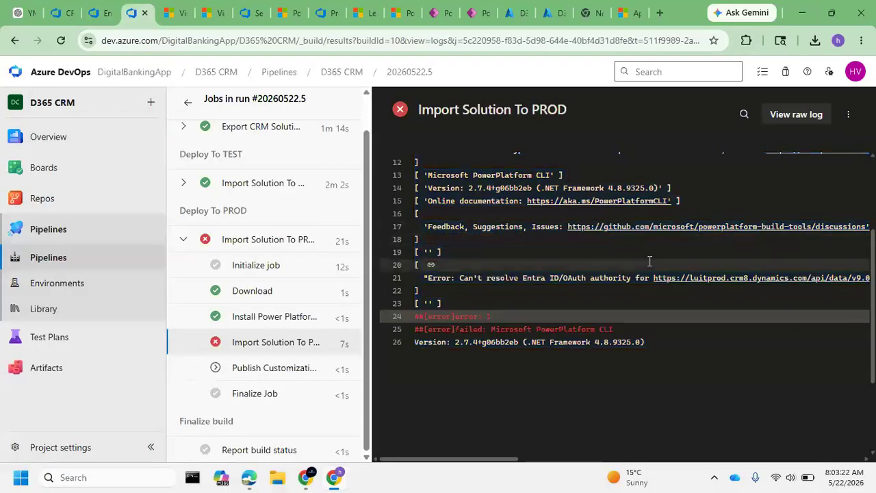
{"action": "left_click", "coordinate": [723, 279]}
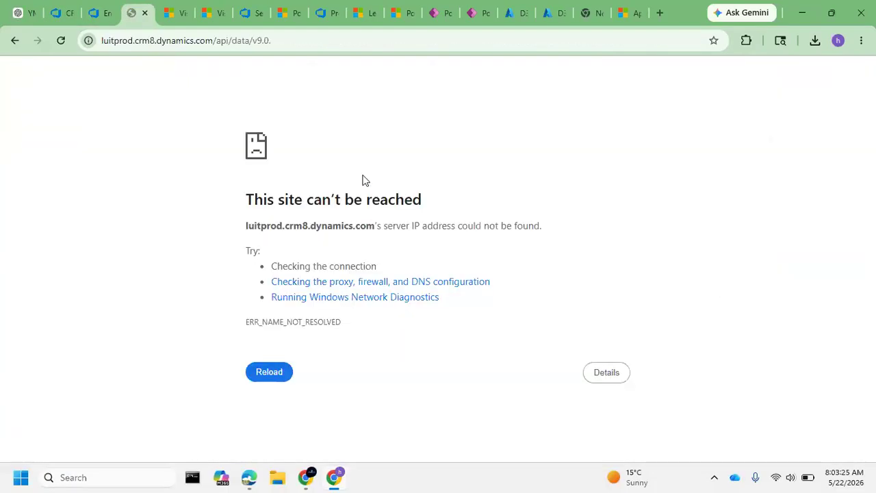
{"action": "left_click", "coordinate": [201, 37]}
{"action": "left_click_drag", "start_coordinate": [215, 39], "coordinate": [399, 68]}
{"action": "key", "text": "BackSpace"}
{"action": "key", "text": "Return"}
{"action": "left_click", "coordinate": [470, 22]}
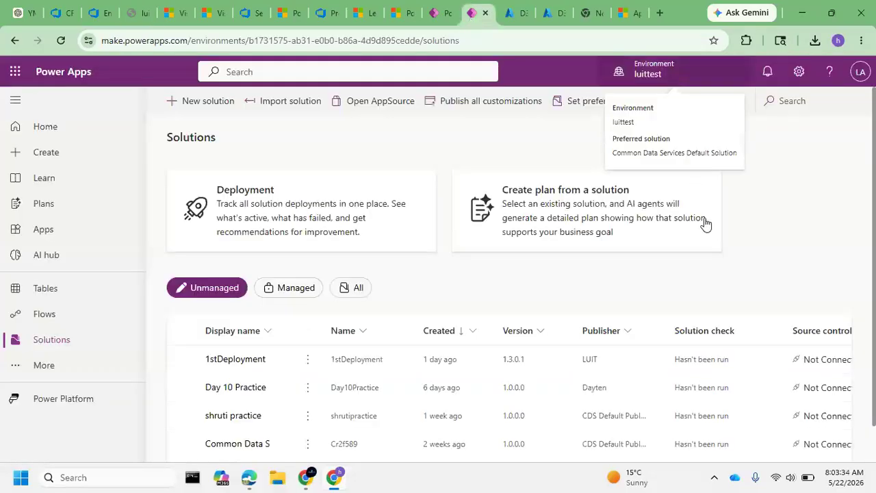
Step: Switch Power Apps to the luitprod environment and play SNIQ Bank Application App from All apps
{"action": "left_click", "coordinate": [675, 82]}
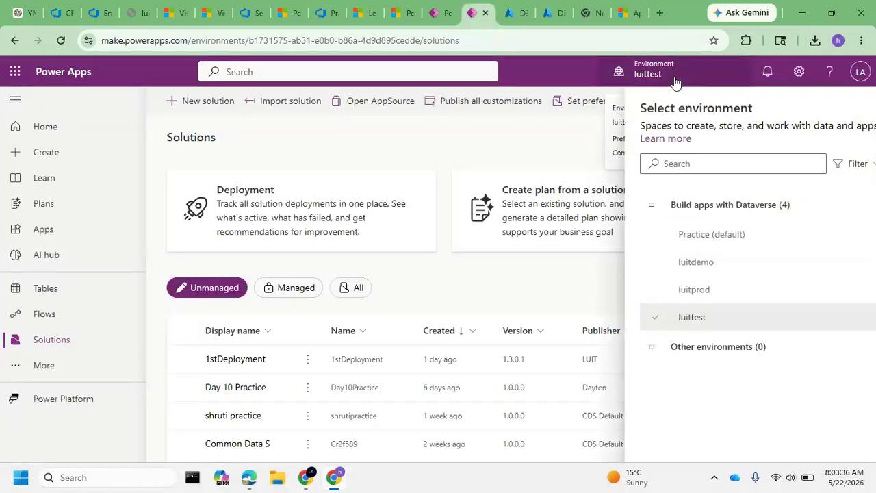
{"action": "left_click", "coordinate": [709, 294]}
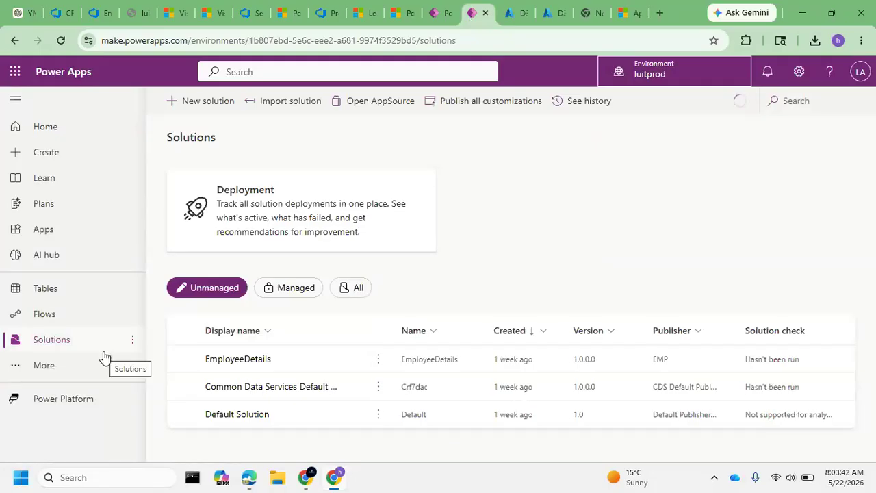
{"action": "left_click", "coordinate": [59, 235]}
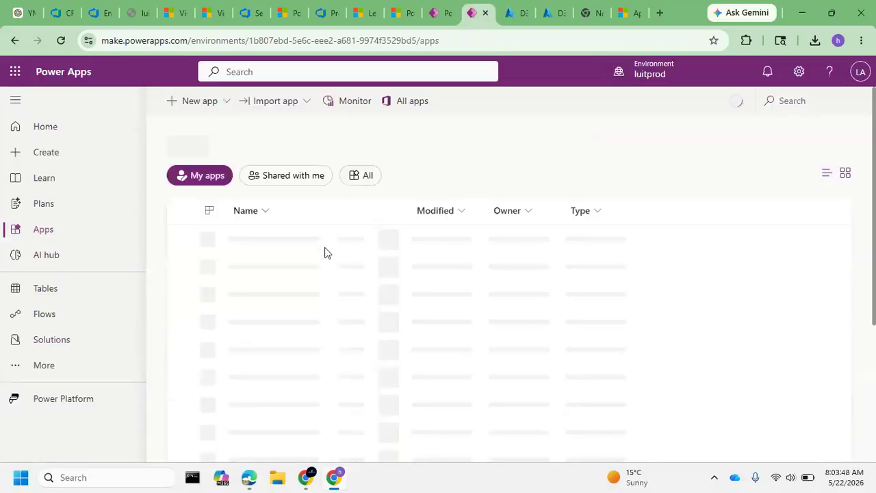
{"action": "left_click", "coordinate": [362, 176]}
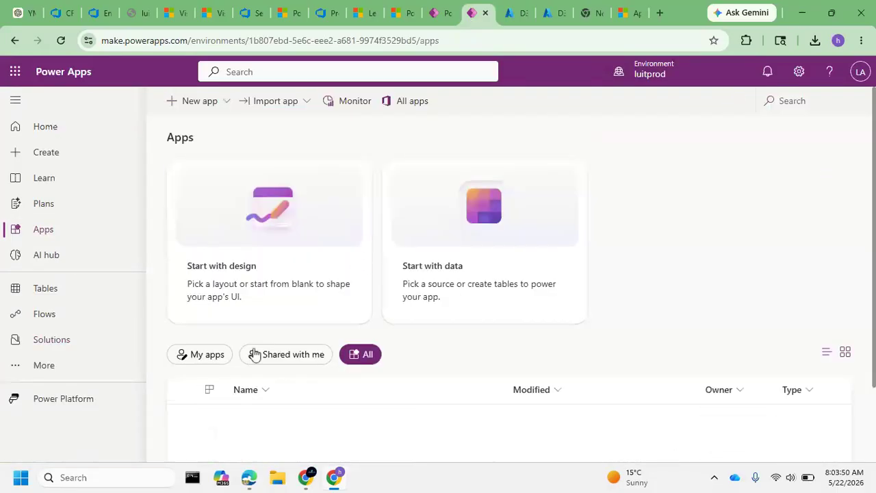
{"action": "scroll", "coordinate": [308, 330], "scroll_direction": "down", "scroll_amount": 1}
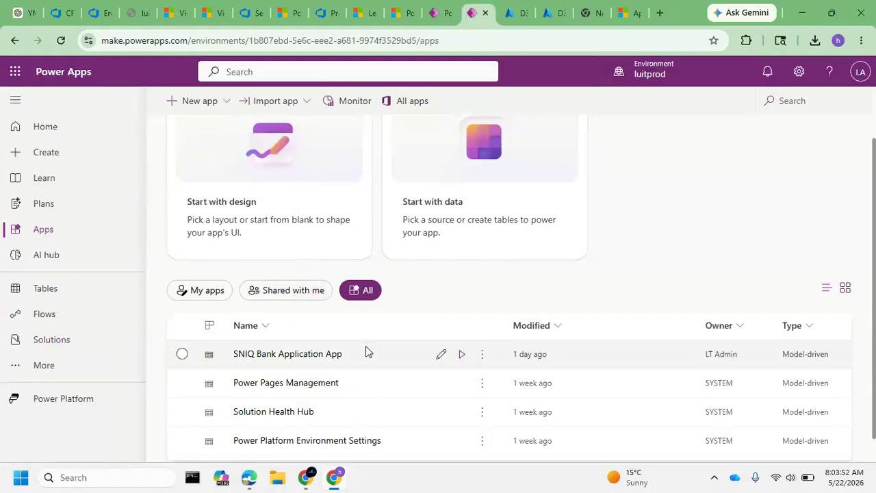
{"action": "left_click", "coordinate": [468, 357]}
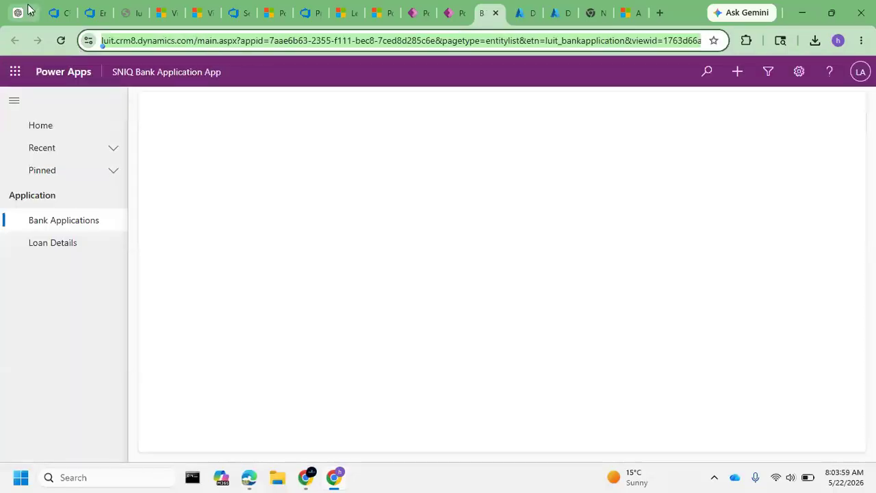
{"action": "left_click", "coordinate": [28, 10]}
{"action": "left_click_drag", "start_coordinate": [391, 283], "coordinate": [323, 287]}
{"action": "left_click", "coordinate": [349, 382]}
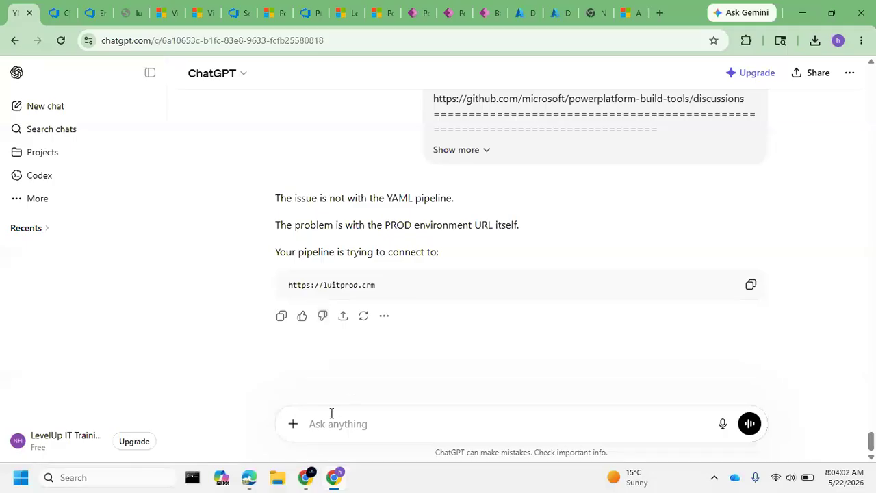
{"action": "type", "text": "https://luit.crm8.dynamics.com/main.aspx?appid=7aae6b63-2355-f111-bec8-7ced8d285c6e&pagetype=entitylist&etn=luit_bankapplication&viewid=1763d66a-3fb1-44df-9c23-42a32be58af6&viewType=1039"}
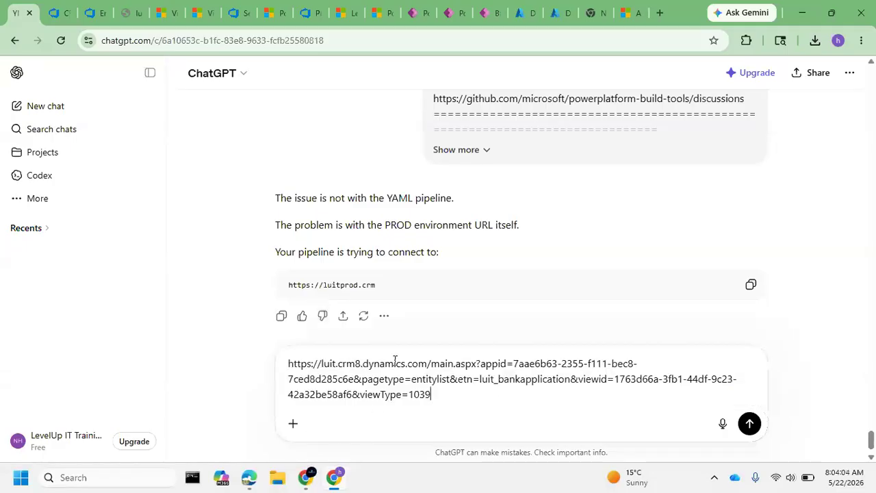
{"action": "left_click_drag", "start_coordinate": [431, 361], "coordinate": [222, 409]}
{"action": "key", "text": "BackSpace"}
{"action": "key", "text": "BackSpace"}
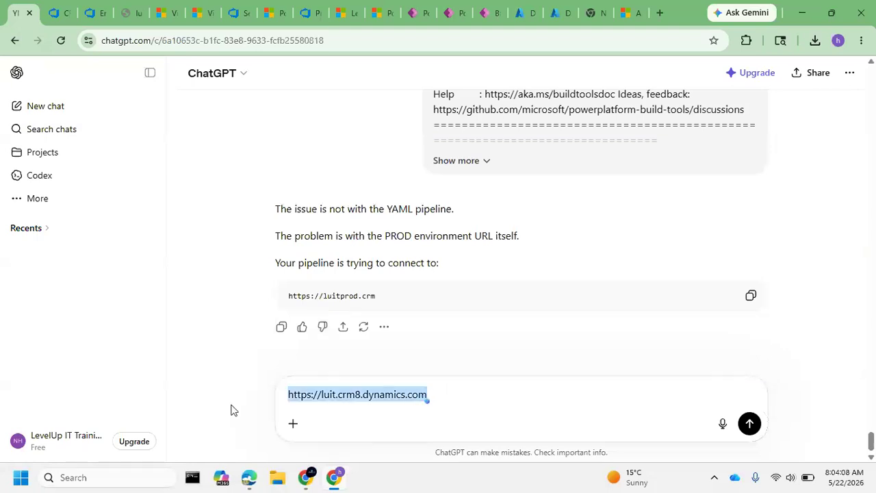
{"action": "left_click", "coordinate": [93, 20]}
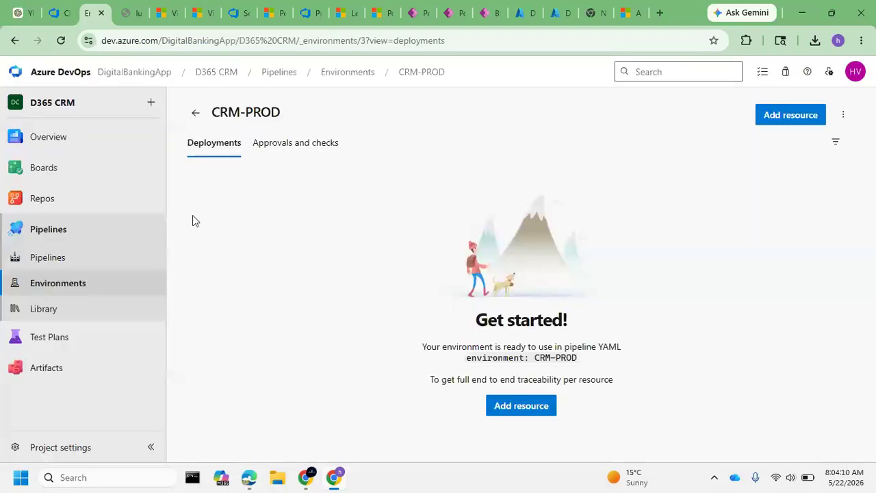
{"action": "left_click", "coordinate": [56, 198]}
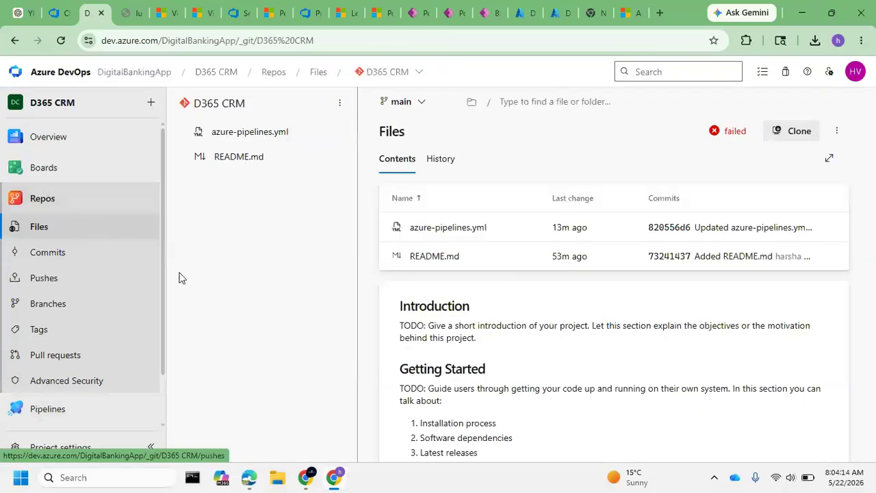
{"action": "left_click", "coordinate": [416, 233]}
{"action": "scroll", "coordinate": [508, 358], "scroll_direction": "down", "scroll_amount": 5}
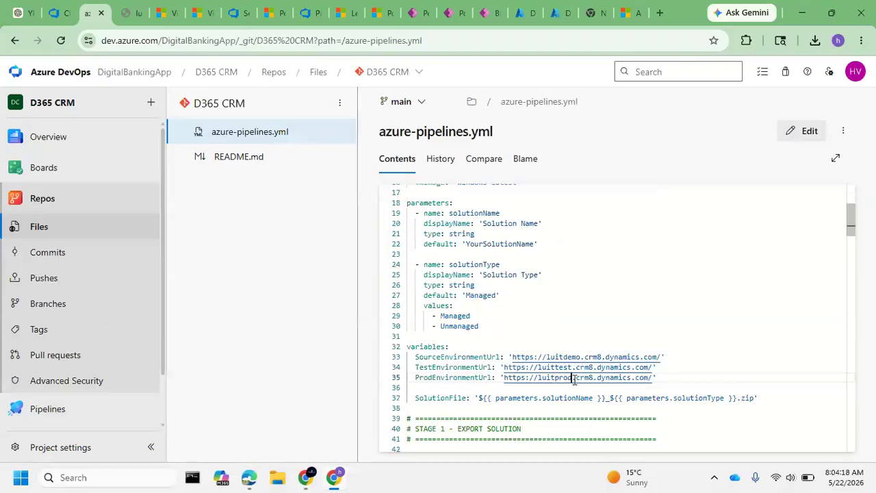
{"action": "key", "text": "BackSpace"}
{"action": "key", "text": "BackSpace"}
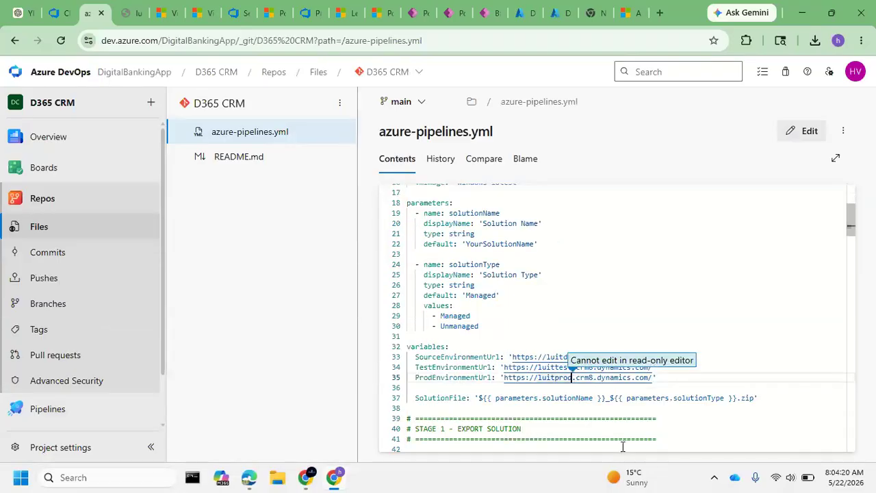
{"action": "left_click", "coordinate": [804, 133]}
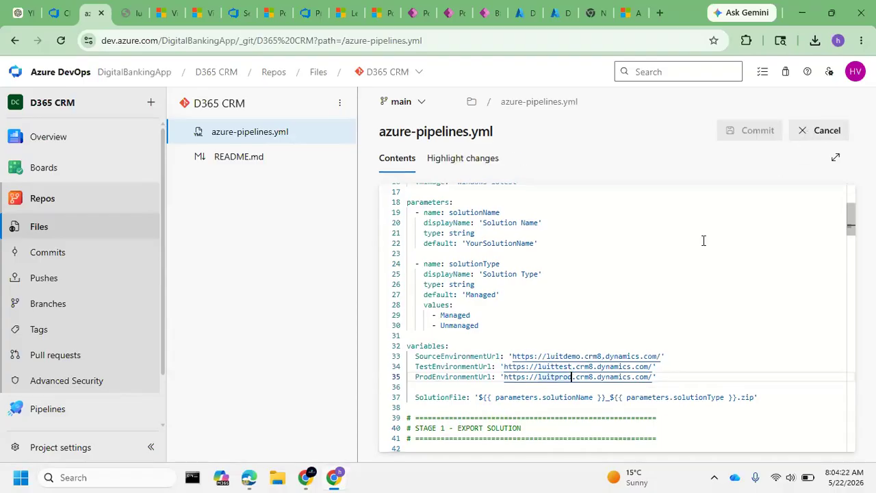
{"action": "key", "text": "BackSpace"}
{"action": "key", "text": "BackSpace"}
{"action": "key", "text": "BackSpace"}
{"action": "key", "text": "BackSpace"}
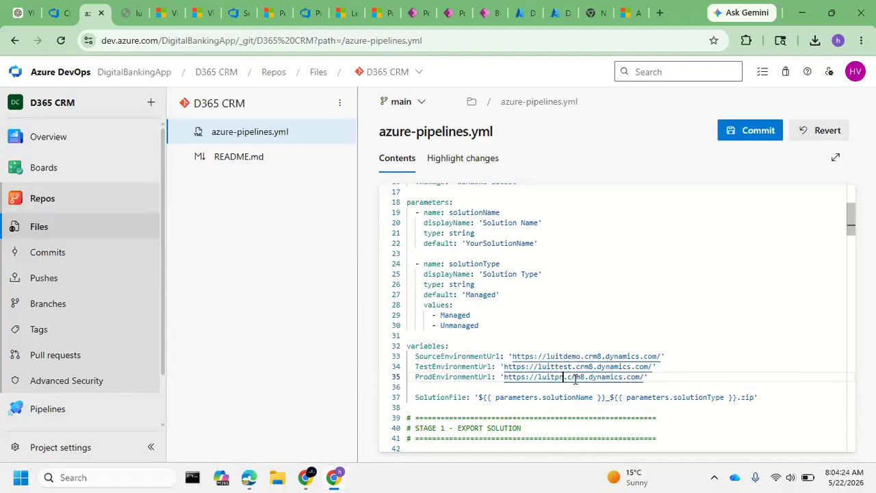
{"action": "left_click", "coordinate": [765, 129]}
{"action": "left_click", "coordinate": [846, 430]}
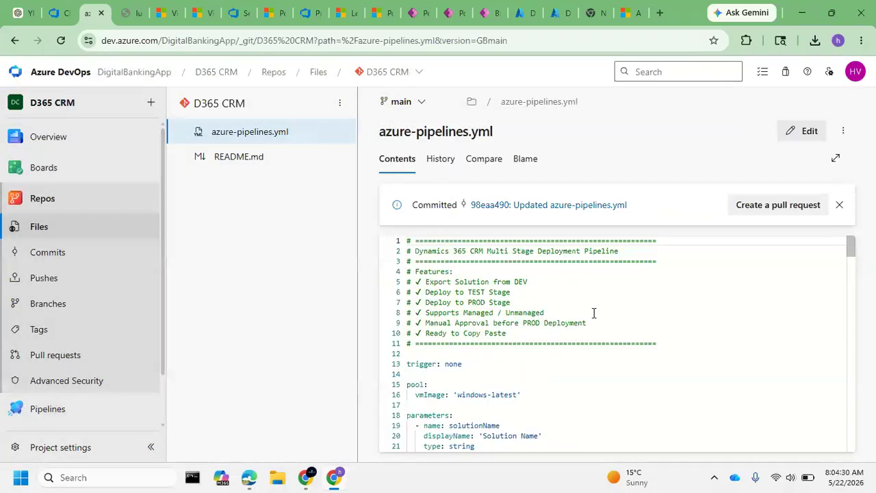
{"action": "left_click", "coordinate": [72, 409]}
{"action": "left_click", "coordinate": [335, 254]}
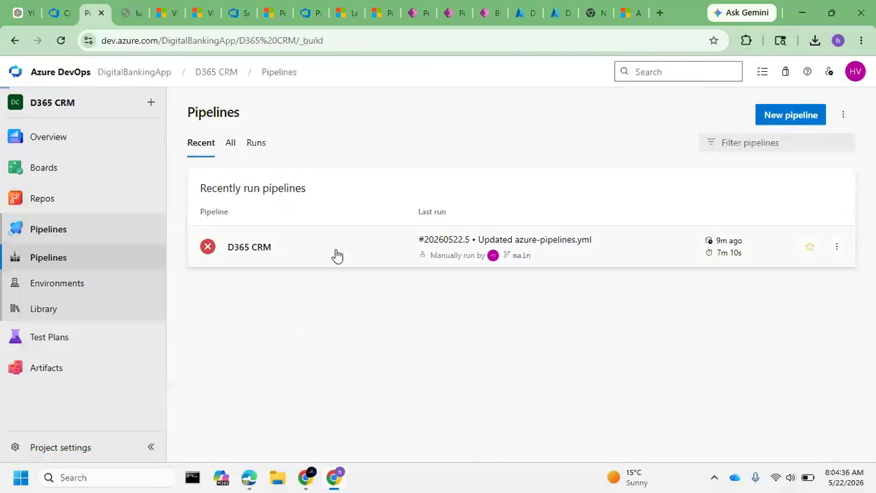
Step: Rerun the failed Deploy To PROD jobs of run #20260522.5
{"action": "left_click", "coordinate": [597, 226]}
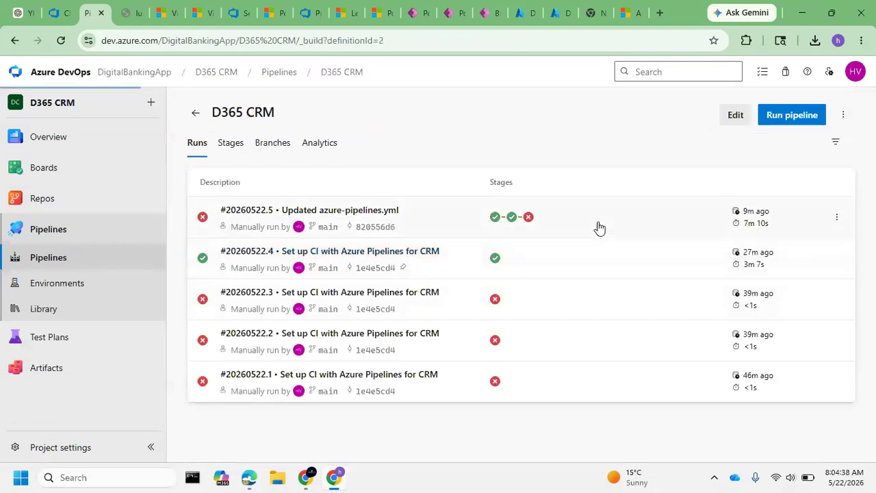
{"action": "scroll", "coordinate": [483, 294], "scroll_direction": "down", "scroll_amount": 6}
{"action": "mouse_move", "coordinate": [651, 385]}
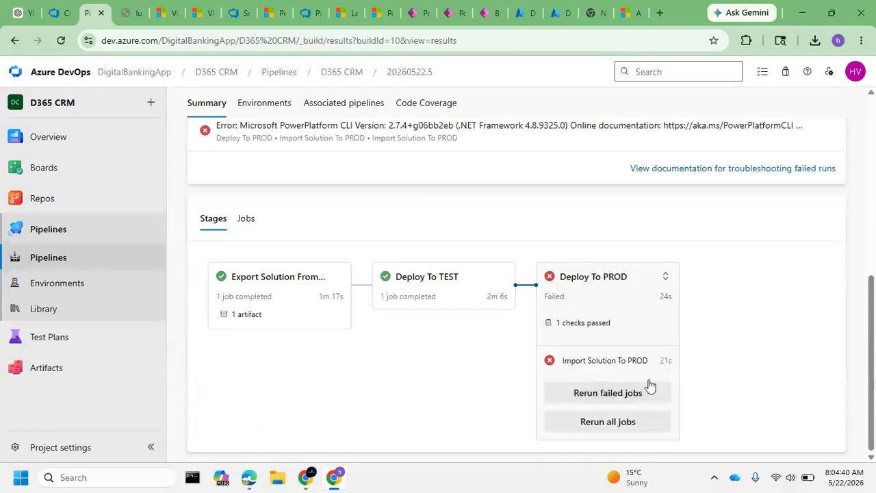
{"action": "left_click", "coordinate": [628, 395]}
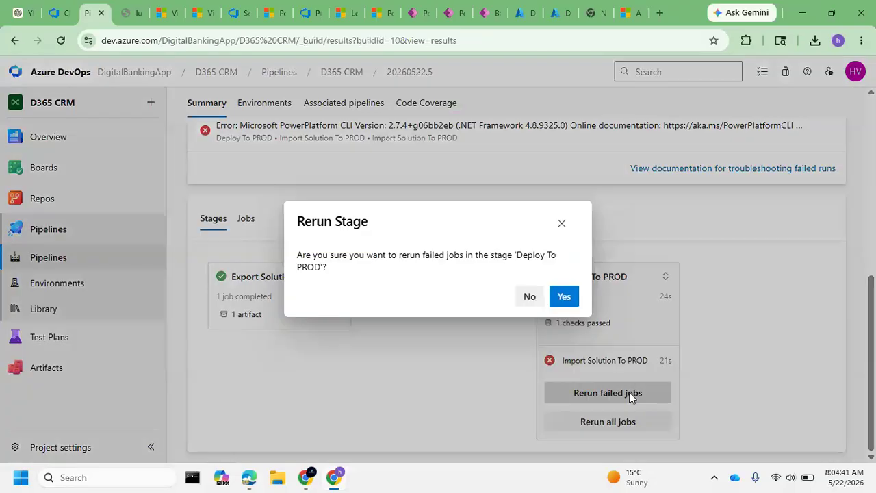
{"action": "left_click", "coordinate": [572, 298]}
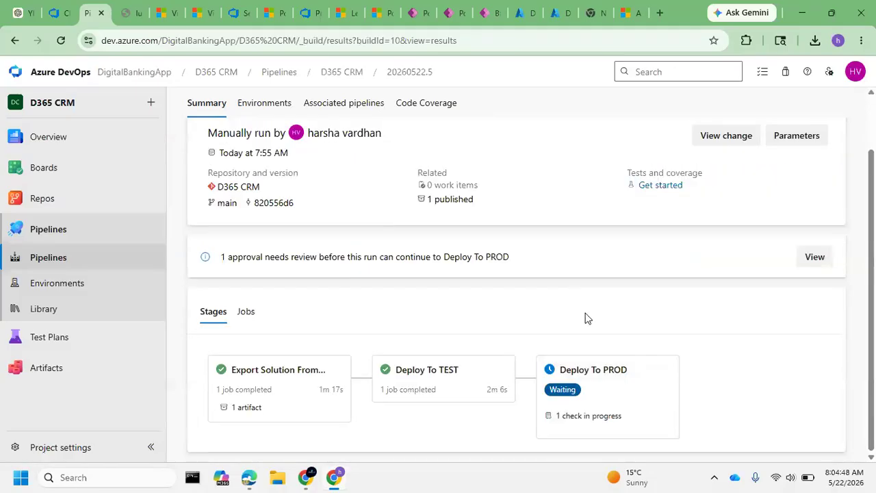
Step: Open the CRM-PROD environment approvals and checks that the rerun is waiting on
{"action": "left_click", "coordinate": [614, 373]}
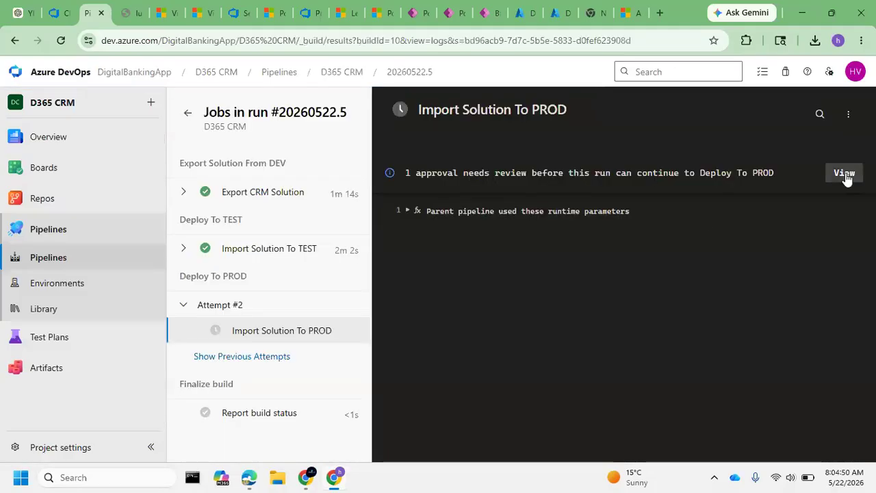
{"action": "left_click", "coordinate": [844, 173]}
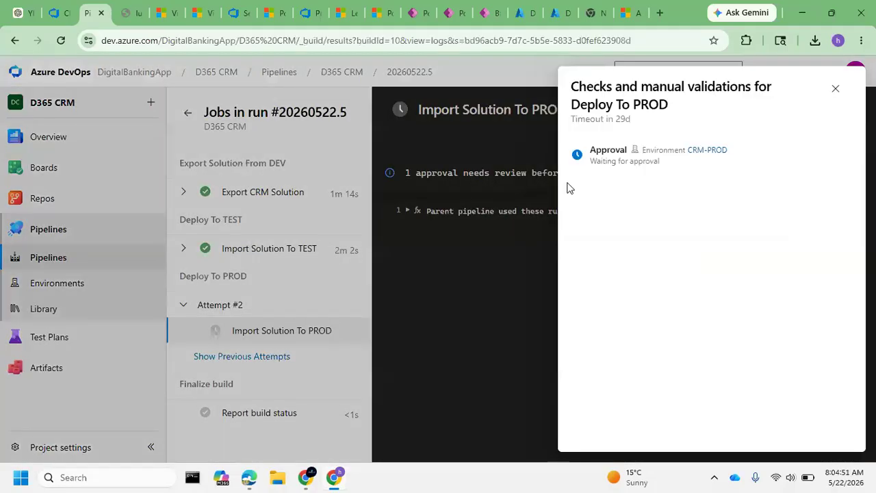
{"action": "left_click", "coordinate": [701, 150]}
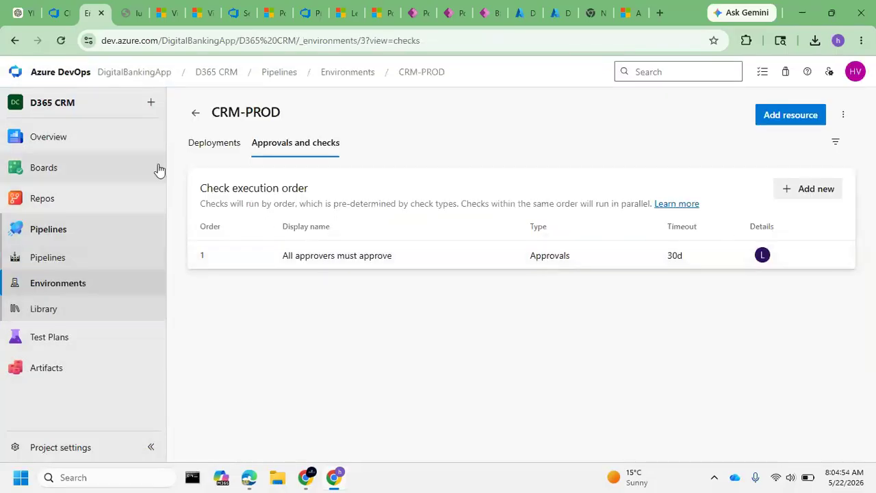
Step: Add another user as an approver on the CRM-PROD Approvals check and save
{"action": "left_click", "coordinate": [328, 261]}
{"action": "left_click", "coordinate": [742, 139]}
{"action": "type", "text": "hars"}
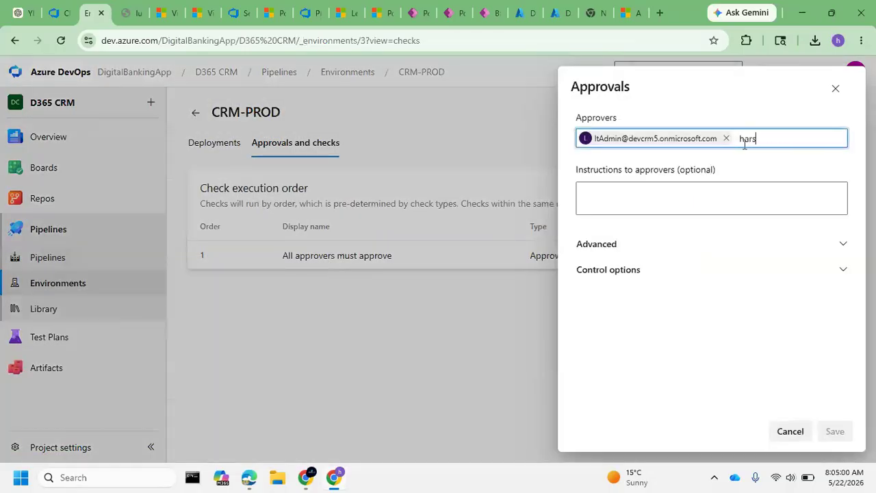
{"action": "left_click", "coordinate": [719, 178]}
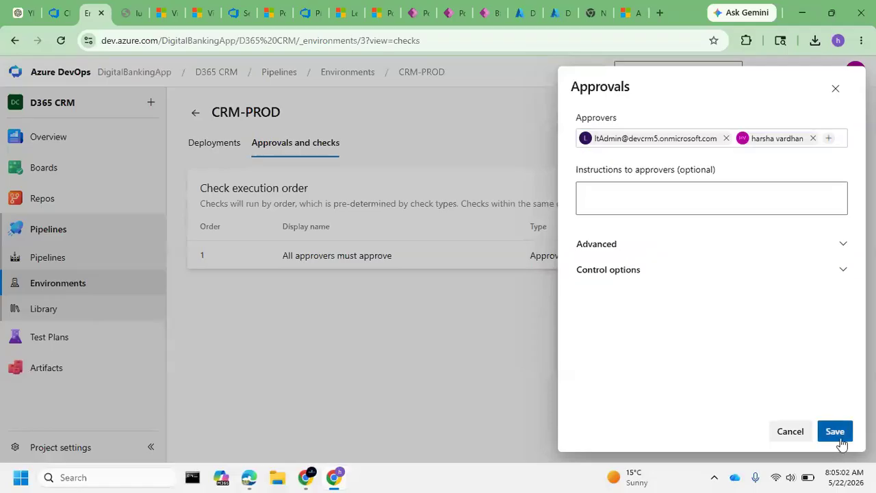
{"action": "left_click", "coordinate": [835, 431]}
Step: Return to the run and review the checks pending on Deploy To PROD
{"action": "left_click", "coordinate": [22, 40]}
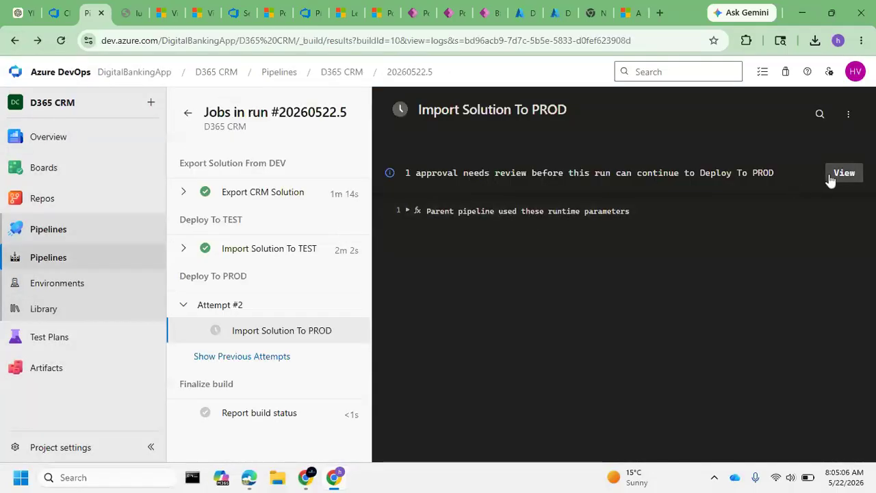
{"action": "left_click", "coordinate": [830, 177]}
{"action": "left_click", "coordinate": [701, 158]}
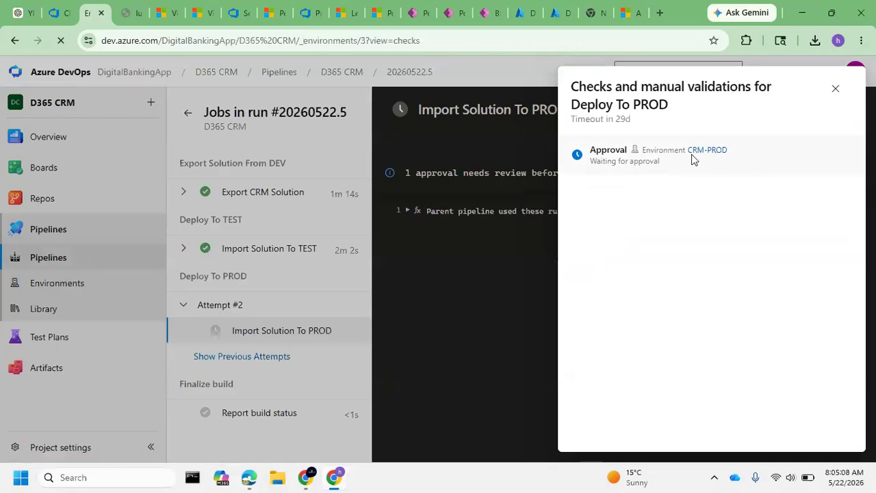
{"action": "left_click", "coordinate": [15, 40]}
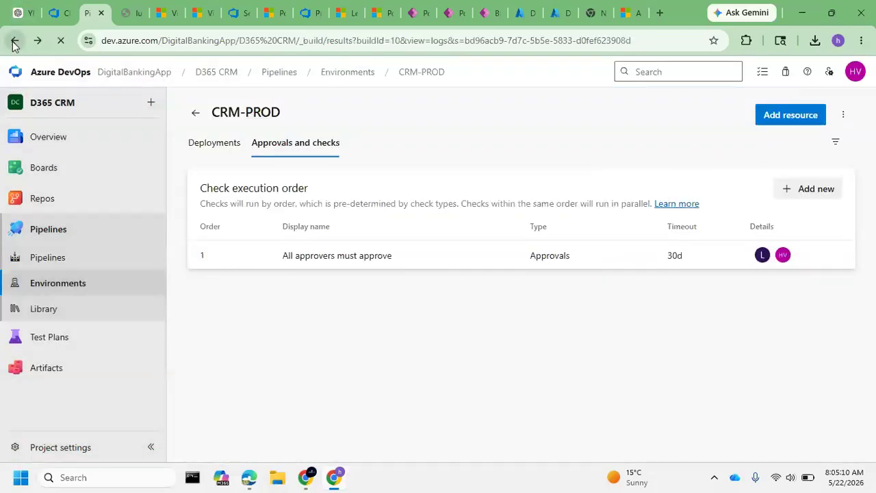
{"action": "left_click", "coordinate": [845, 173]}
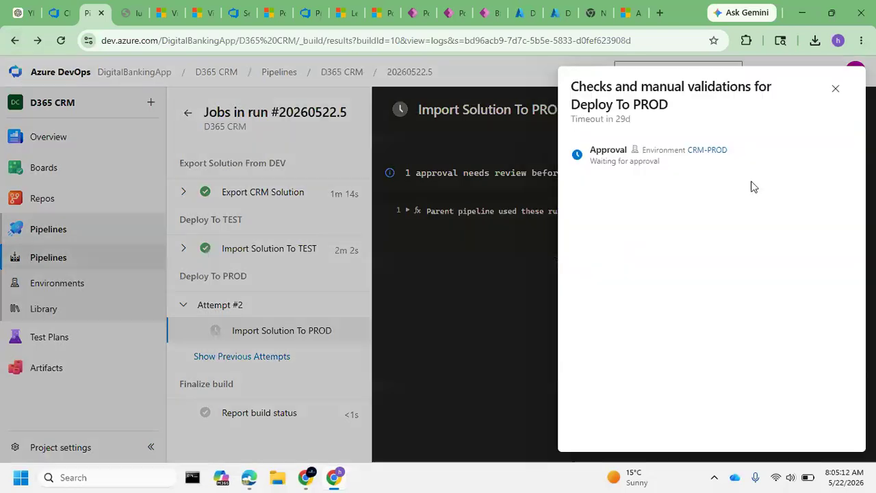
Step: Reassign the waiting PROD approval to the newly added approver and approve it
{"action": "left_click", "coordinate": [602, 155]}
{"action": "left_click", "coordinate": [833, 228]}
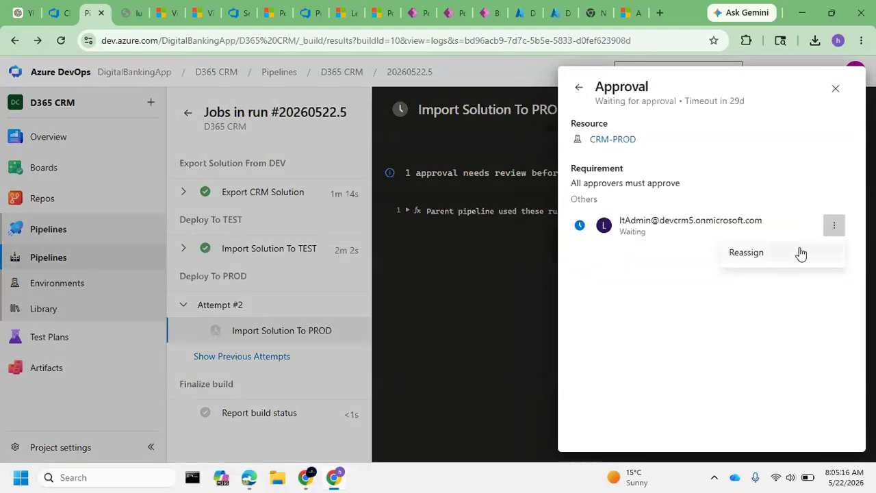
{"action": "left_click", "coordinate": [797, 252]}
{"action": "left_click", "coordinate": [388, 233]}
{"action": "type", "text": "ha"}
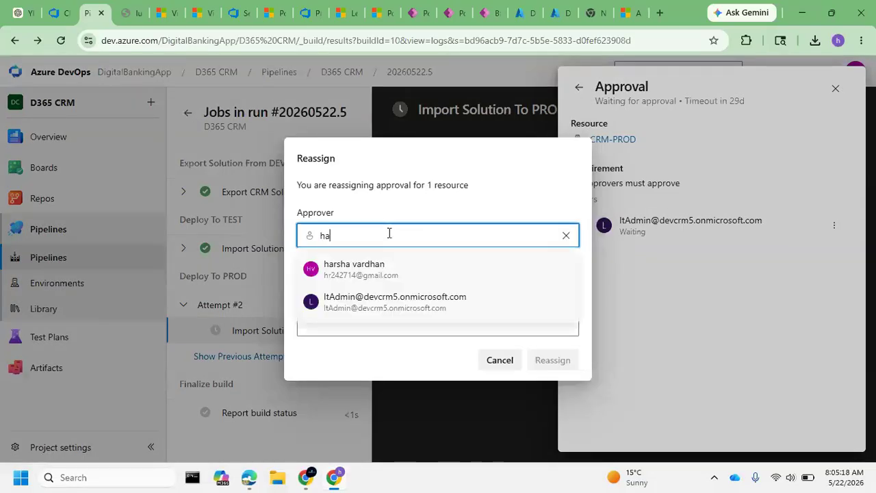
{"action": "left_click", "coordinate": [372, 273]}
{"action": "left_click", "coordinate": [552, 360]}
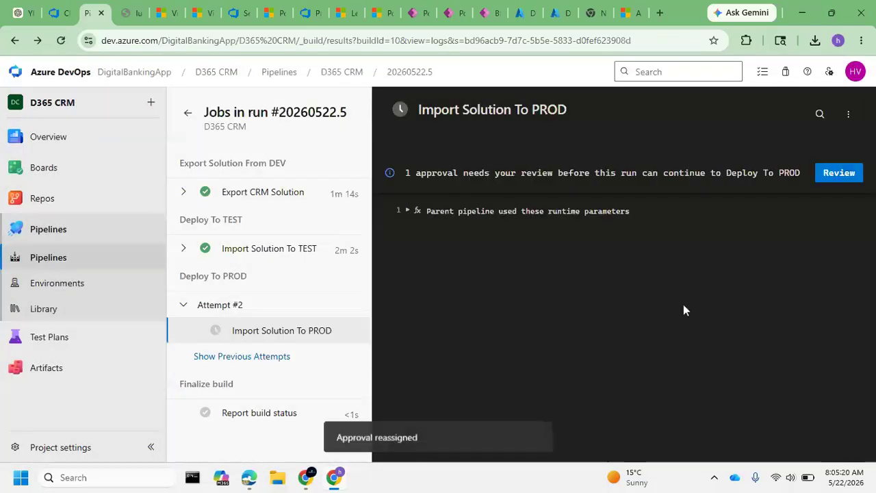
{"action": "left_click", "coordinate": [826, 176]}
{"action": "left_click", "coordinate": [799, 194]}
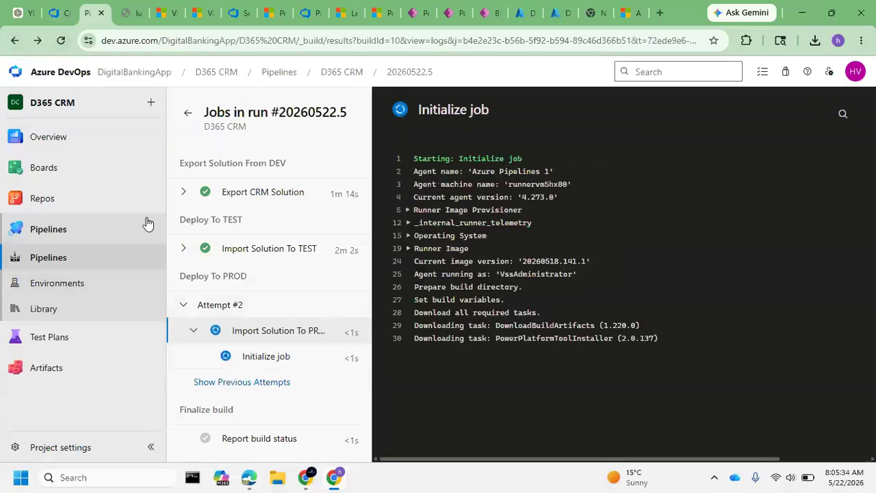
Step: Compare CRM-PROD-Connection settings with the failing PROD log, then open the D365 CRM runs list
{"action": "left_click", "coordinate": [55, 14]}
{"action": "left_click", "coordinate": [87, 14]}
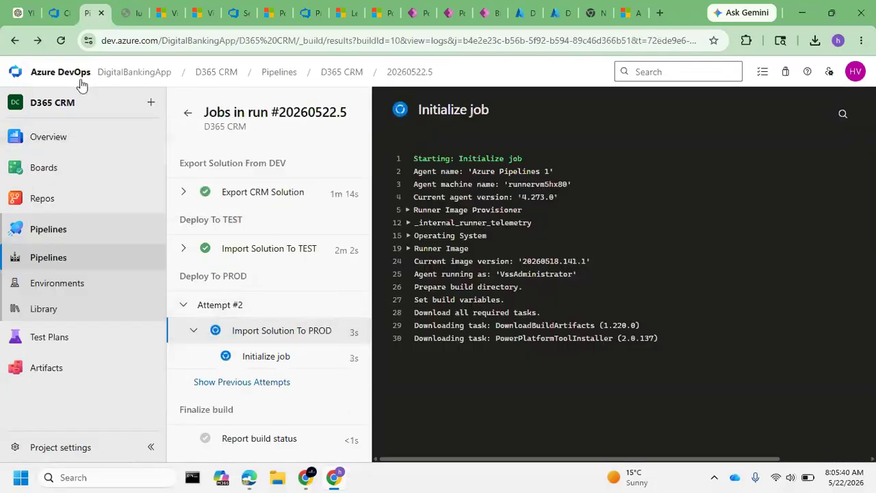
{"action": "left_click", "coordinate": [55, 15]}
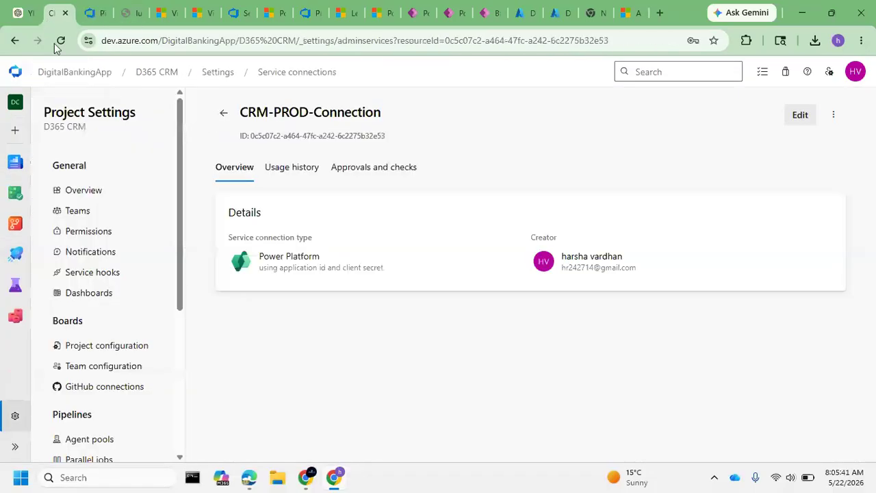
{"action": "left_click", "coordinate": [89, 13]}
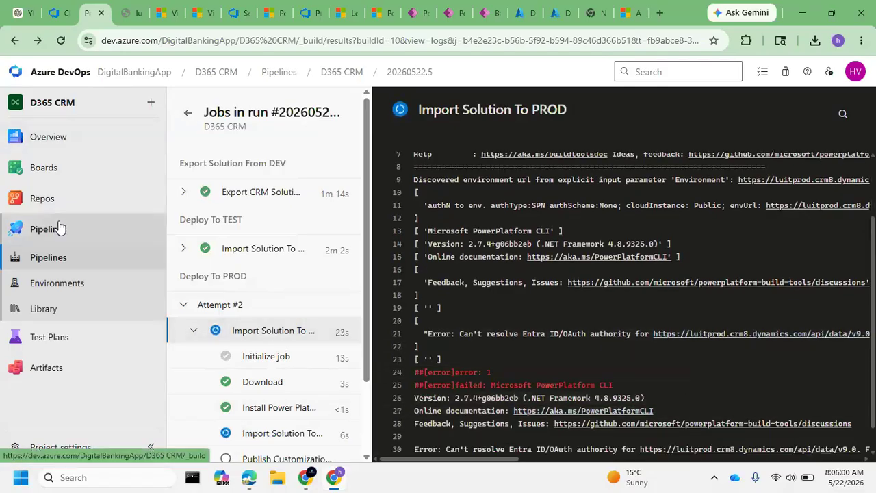
{"action": "left_click", "coordinate": [63, 226]}
{"action": "left_click", "coordinate": [282, 255]}
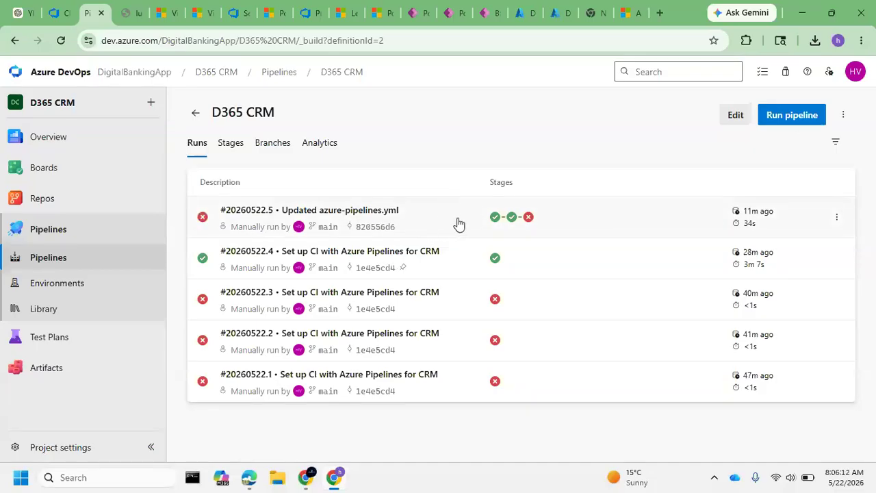
Step: Queue a D365 CRM run with Solution Name SNIQCICD, left as Managed
{"action": "left_click", "coordinate": [787, 120]}
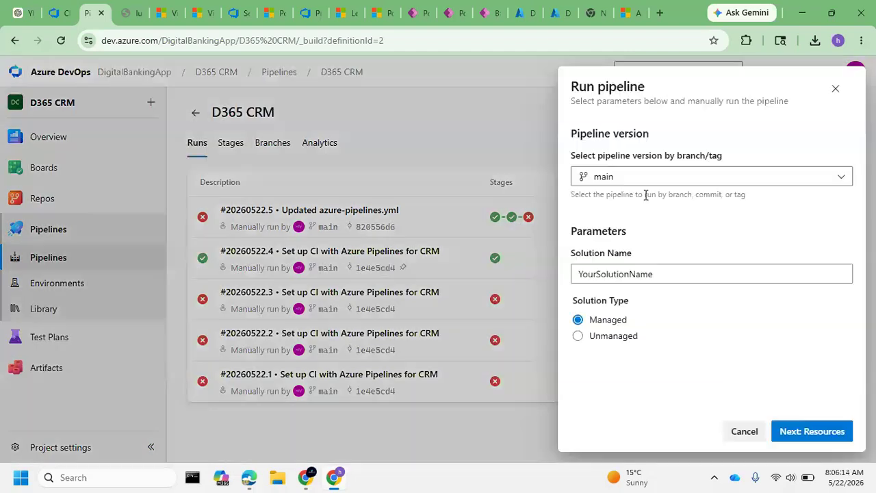
{"action": "double_click", "coordinate": [669, 272]}
{"action": "type", "text": "SNIQCICD"}
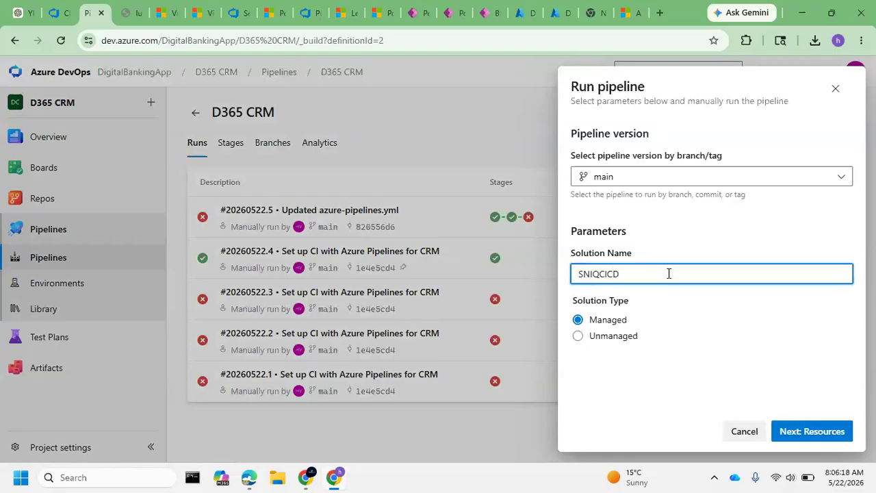
{"action": "left_click", "coordinate": [821, 433]}
{"action": "left_click", "coordinate": [836, 435]}
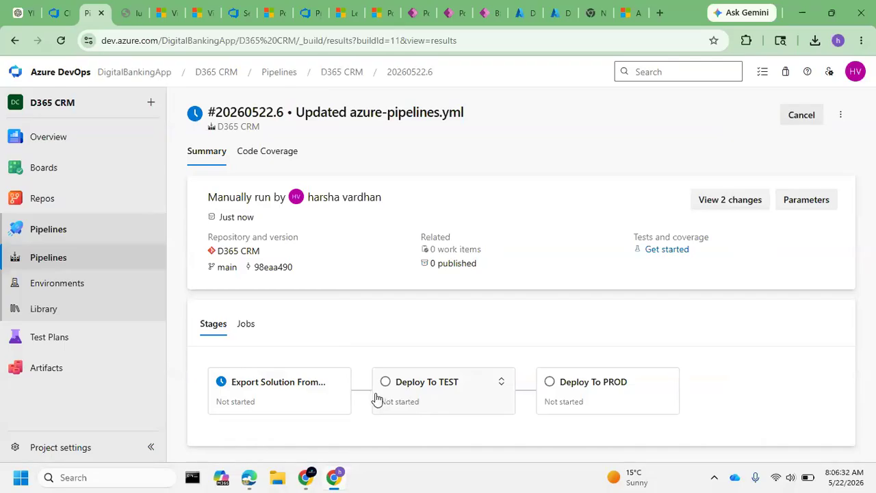
Step: Check run #20260522.6's Deploy To TEST log, then return to the CRM-PROD-Connection settings
{"action": "left_click", "coordinate": [415, 393]}
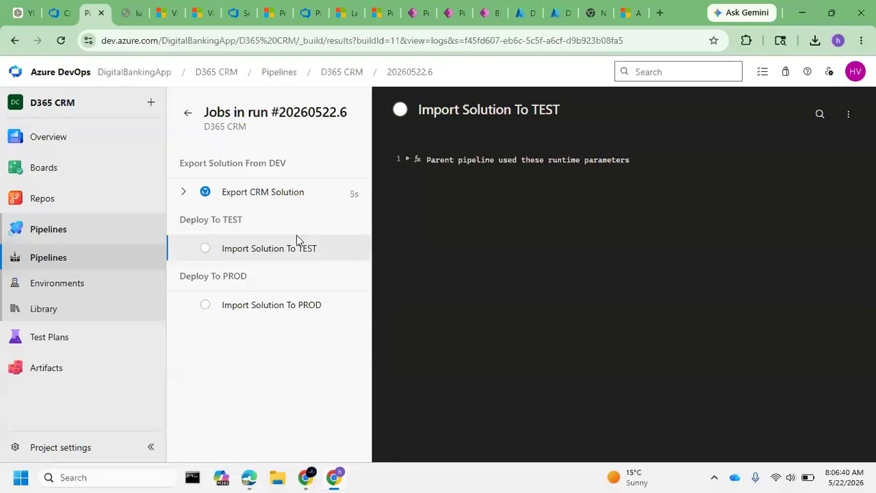
{"action": "left_click", "coordinate": [188, 118]}
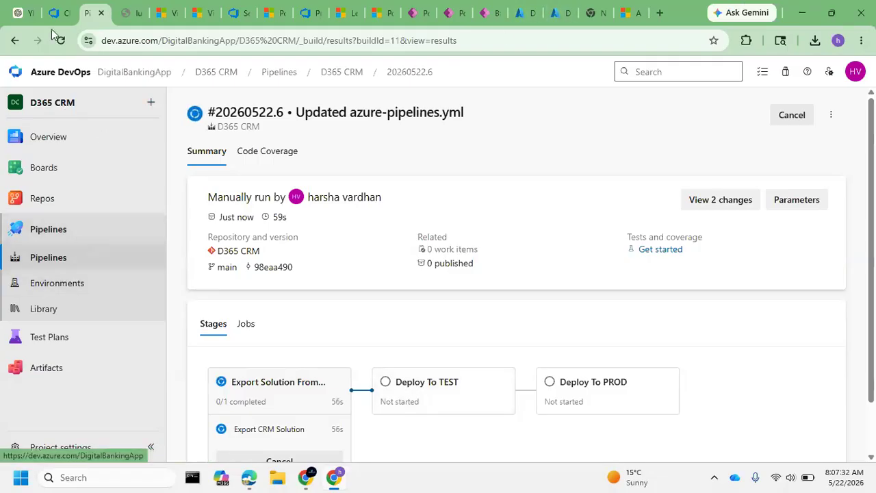
{"action": "key", "text": "ctrl+shift+Tab"}
Step: Open azure-pipelines.yml in the D365 CRM repository and scroll through its contents
{"action": "left_click", "coordinate": [79, 244]}
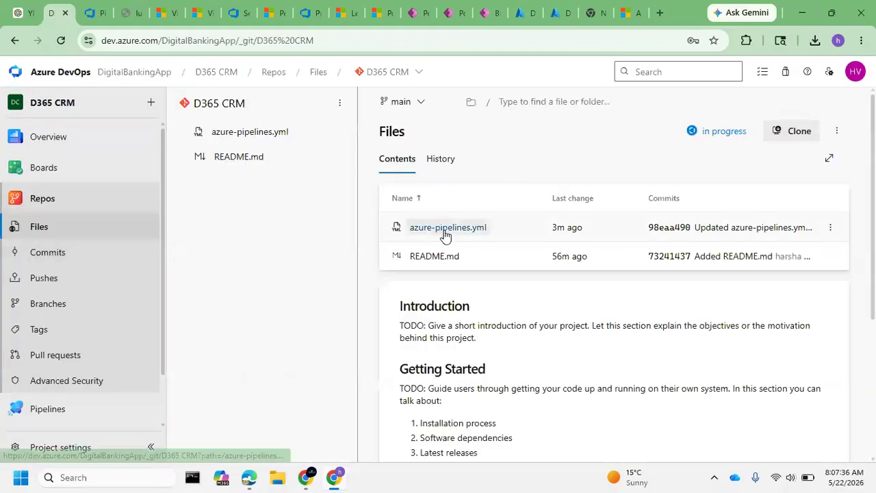
{"action": "left_click", "coordinate": [444, 230]}
{"action": "scroll", "coordinate": [464, 318], "scroll_direction": "down", "scroll_amount": 3}
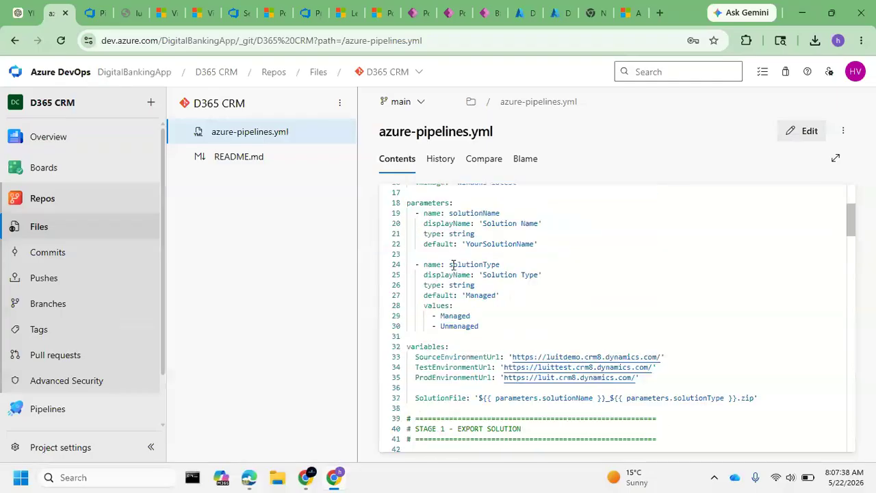
{"action": "scroll", "coordinate": [505, 322], "scroll_direction": "down", "scroll_amount": 1}
{"action": "scroll", "coordinate": [452, 312], "scroll_direction": "down", "scroll_amount": 12}
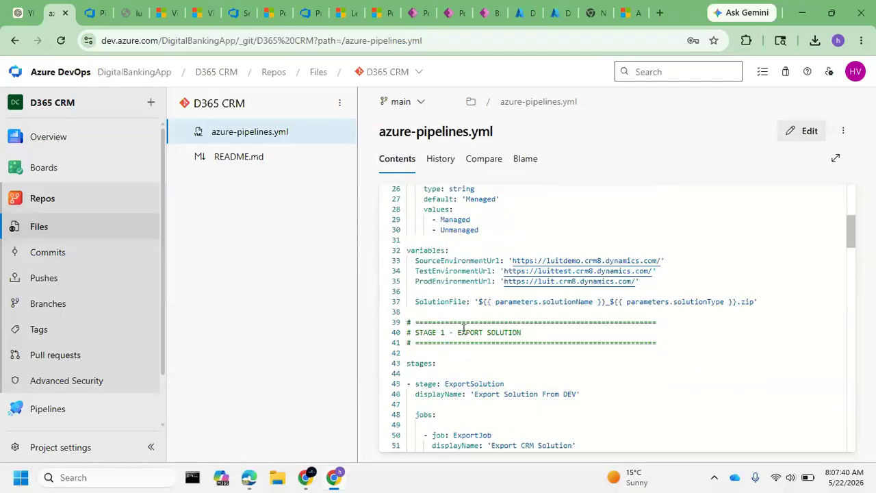
{"action": "scroll", "coordinate": [493, 335], "scroll_direction": "up", "scroll_amount": 15}
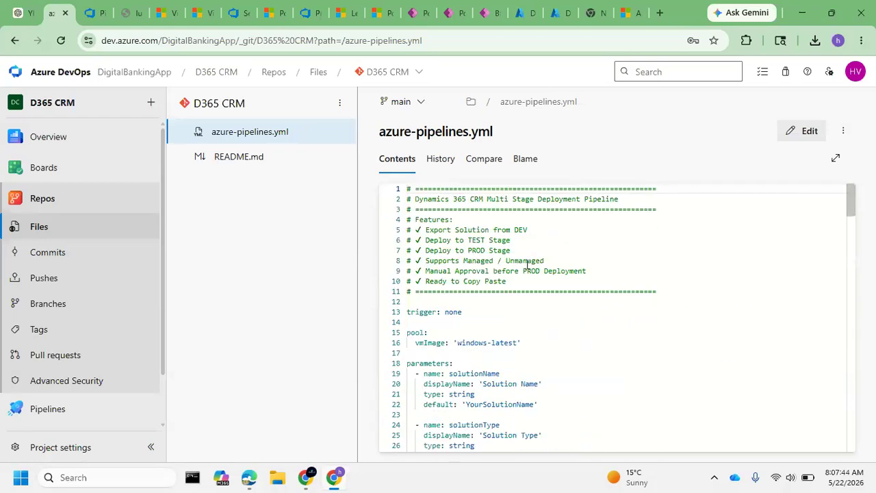
Step: Check the running pipeline, reread the YAML, then return to run #20260522.6's summary
{"action": "left_click", "coordinate": [96, 15]}
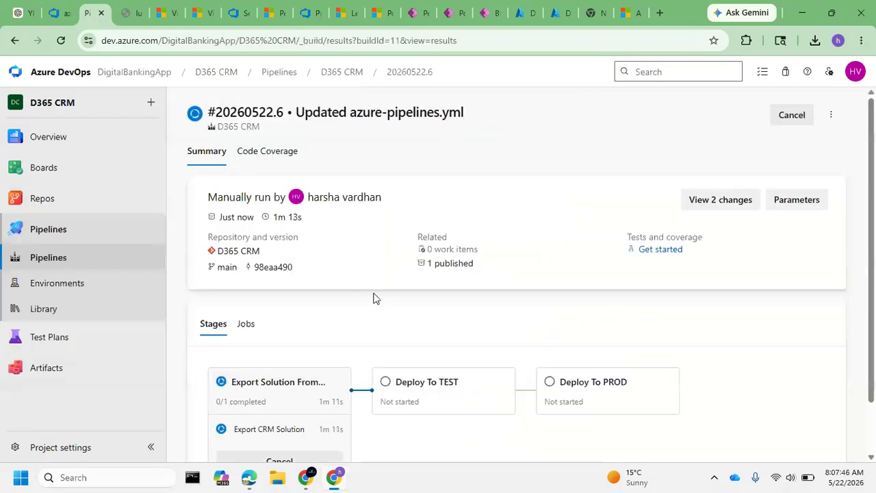
{"action": "left_click", "coordinate": [62, 13]}
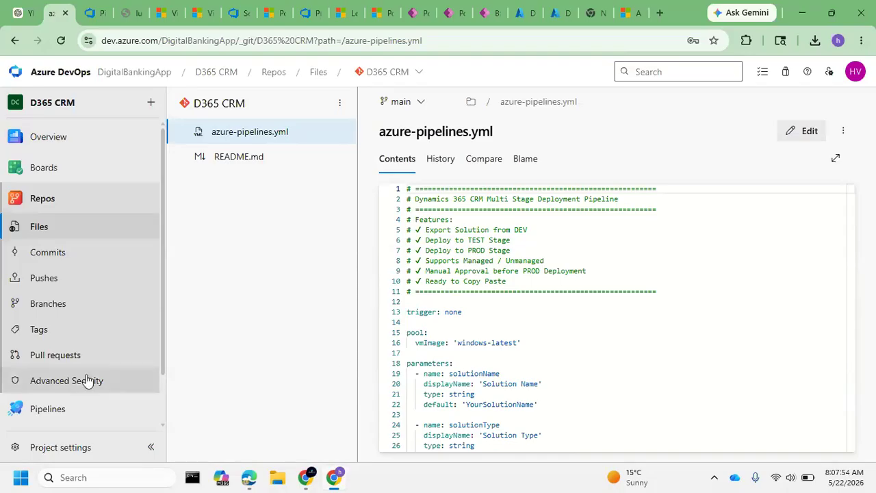
{"action": "left_click_drag", "start_coordinate": [164, 274], "coordinate": [165, 187]}
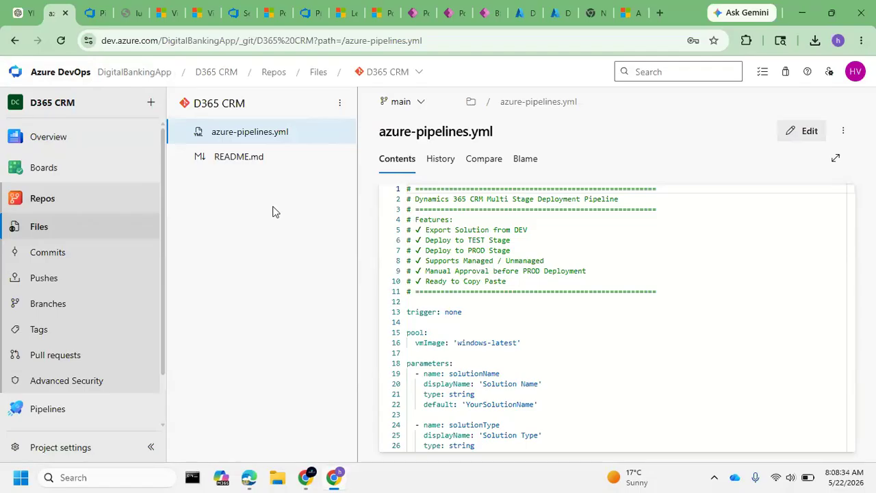
{"action": "left_click", "coordinate": [99, 19]}
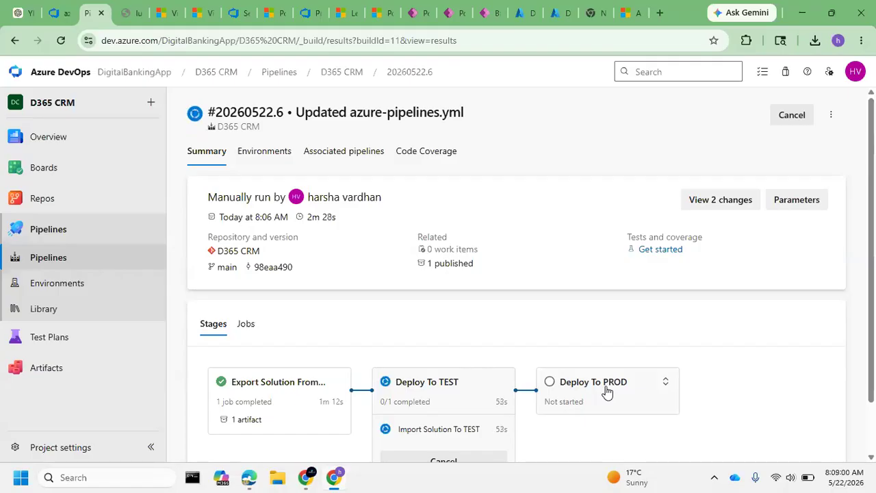
Step: In ChatGPT, highlight the prompt's YAML pipeline request, source and target environments, and solution name/type
{"action": "left_click", "coordinate": [17, 13]}
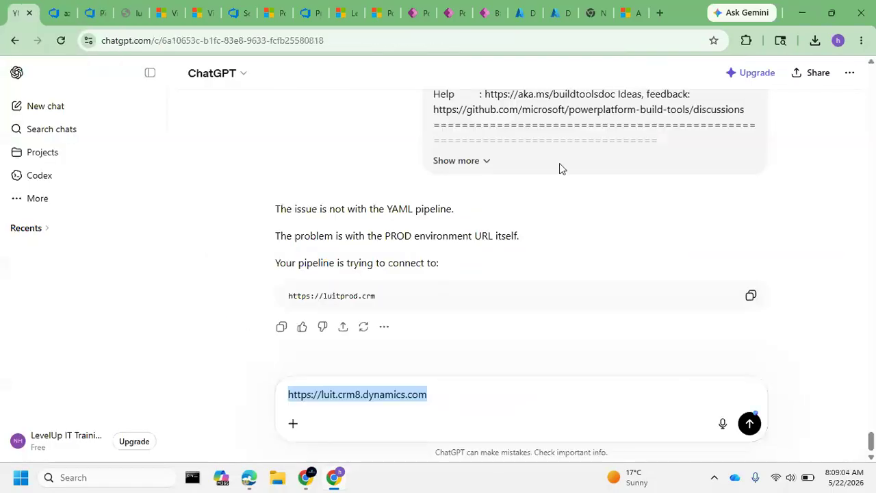
{"action": "scroll", "coordinate": [559, 163], "scroll_direction": "up", "scroll_amount": 5}
{"action": "scroll", "coordinate": [559, 173], "scroll_direction": "up", "scroll_amount": 10}
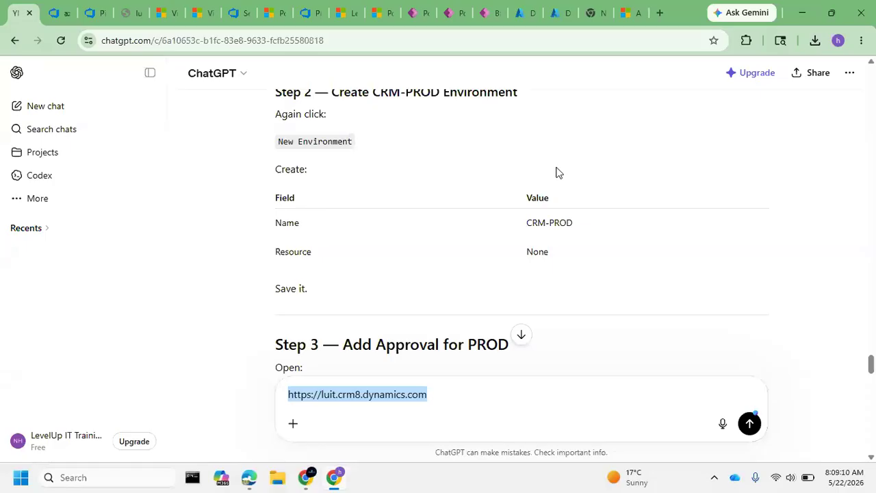
{"action": "left_click_drag", "start_coordinate": [872, 352], "coordinate": [867, 78]}
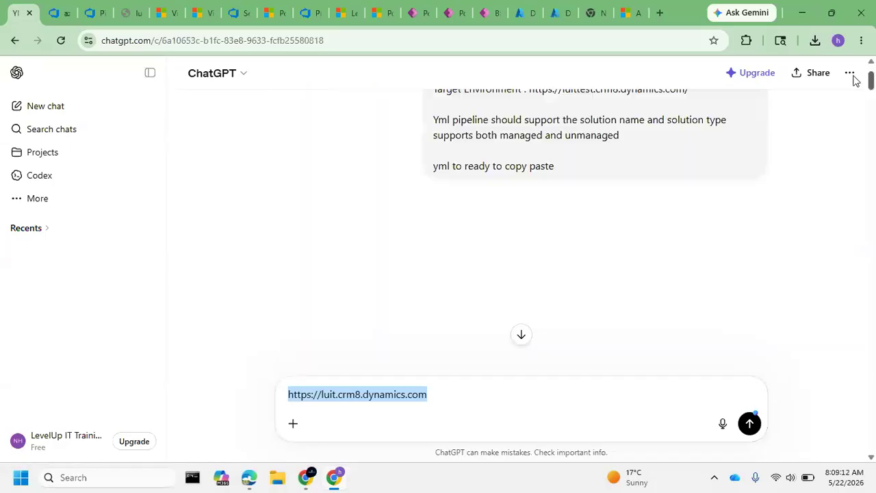
{"action": "left_click_drag", "start_coordinate": [434, 113], "coordinate": [695, 109]}
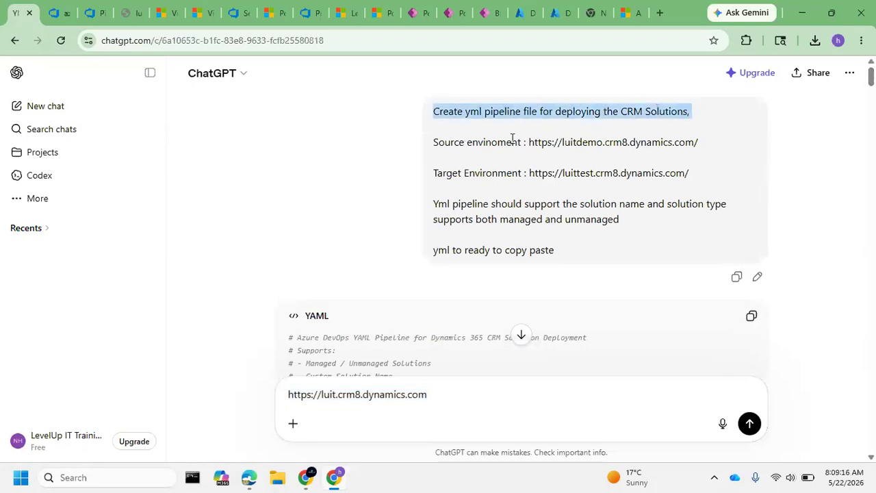
{"action": "left_click_drag", "start_coordinate": [438, 142], "coordinate": [693, 141]}
{"action": "left_click_drag", "start_coordinate": [434, 173], "coordinate": [653, 172]}
{"action": "left_click_drag", "start_coordinate": [434, 204], "coordinate": [716, 227]}
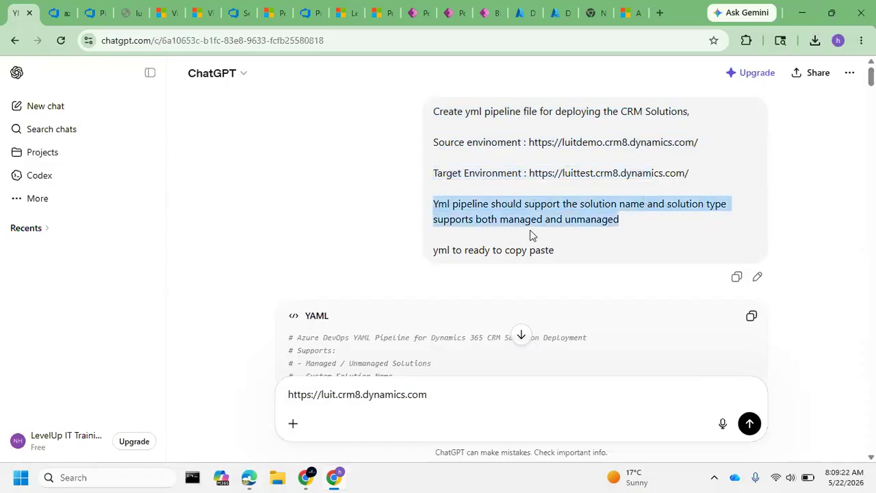
Step: Scroll through the generated answer and highlight the Required Extension heading
{"action": "scroll", "coordinate": [484, 230], "scroll_direction": "down", "scroll_amount": 10}
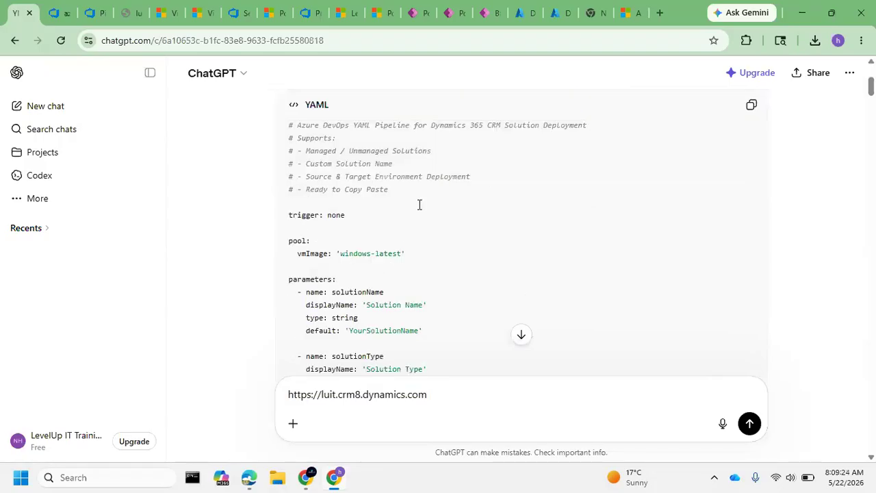
{"action": "scroll", "coordinate": [419, 208], "scroll_direction": "down", "scroll_amount": 3}
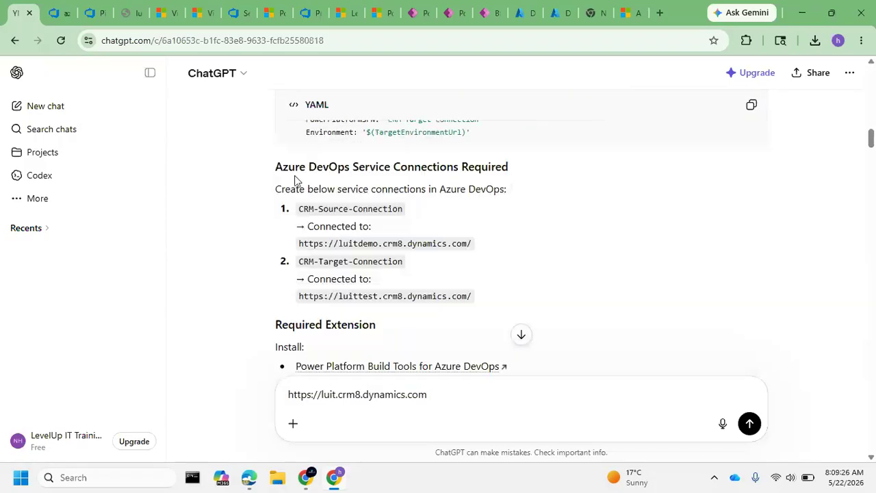
{"action": "left_click_drag", "start_coordinate": [274, 167], "coordinate": [535, 172]}
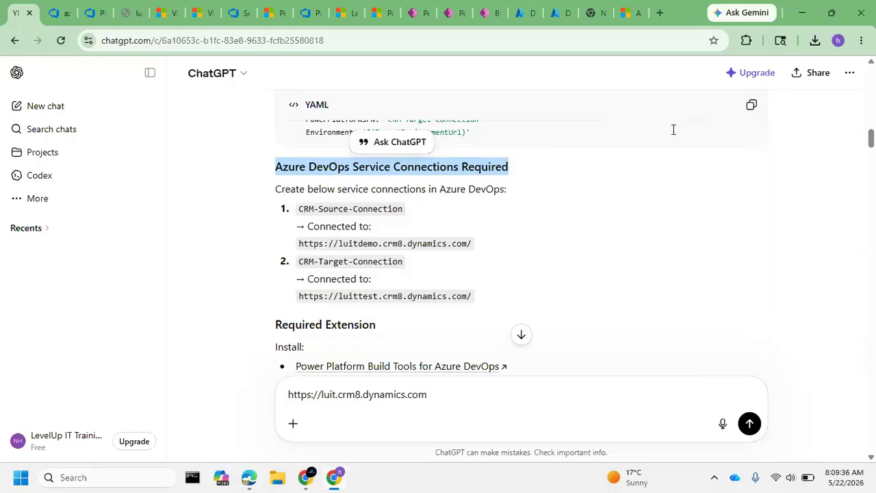
{"action": "scroll", "coordinate": [556, 242], "scroll_direction": "down", "scroll_amount": 8}
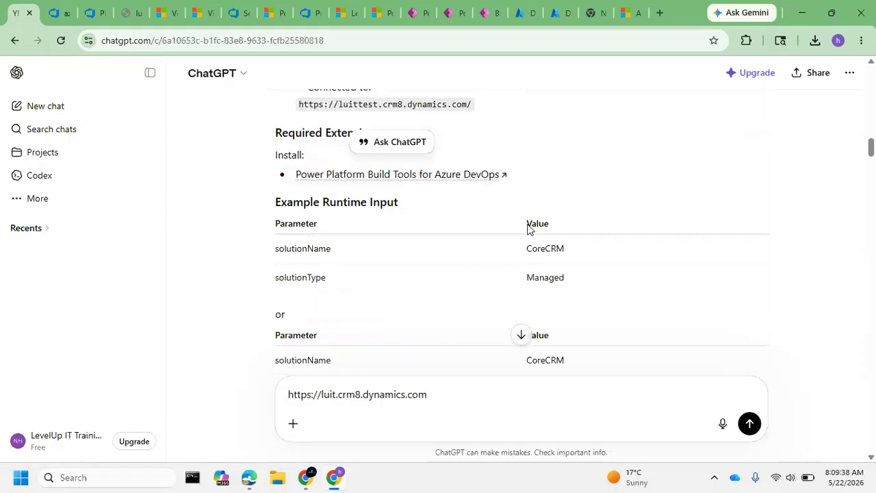
{"action": "scroll", "coordinate": [488, 208], "scroll_direction": "up", "scroll_amount": 8}
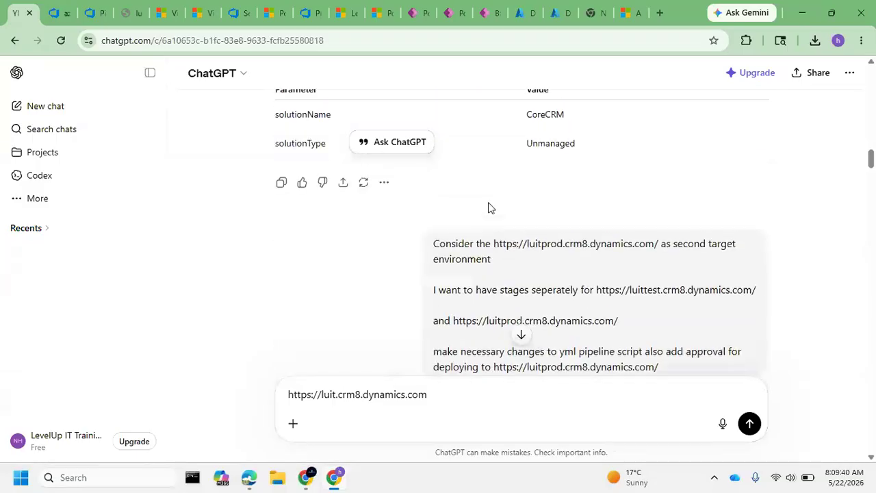
{"action": "scroll", "coordinate": [478, 199], "scroll_direction": "down", "scroll_amount": 2}
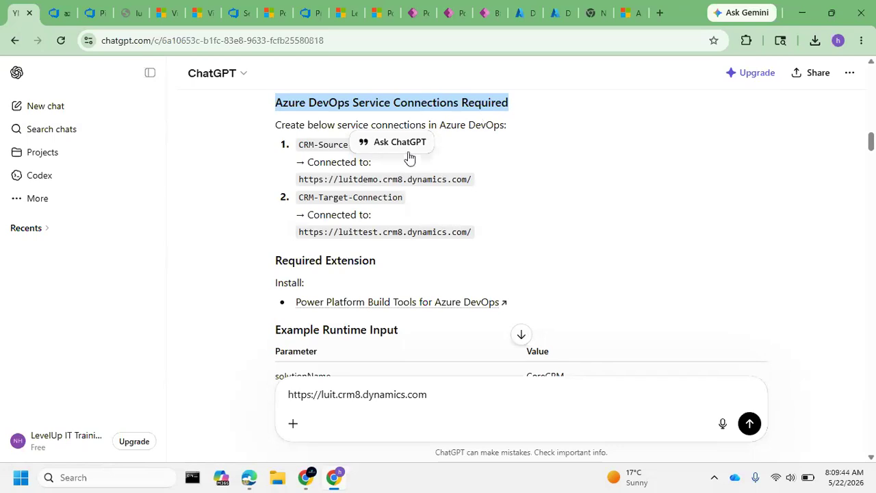
{"action": "left_click", "coordinate": [502, 153]}
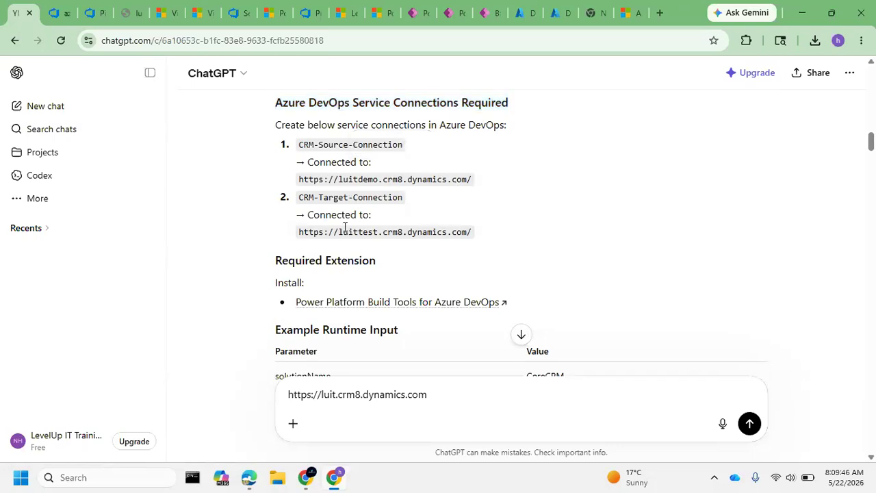
{"action": "left_click_drag", "start_coordinate": [259, 272], "coordinate": [397, 247]}
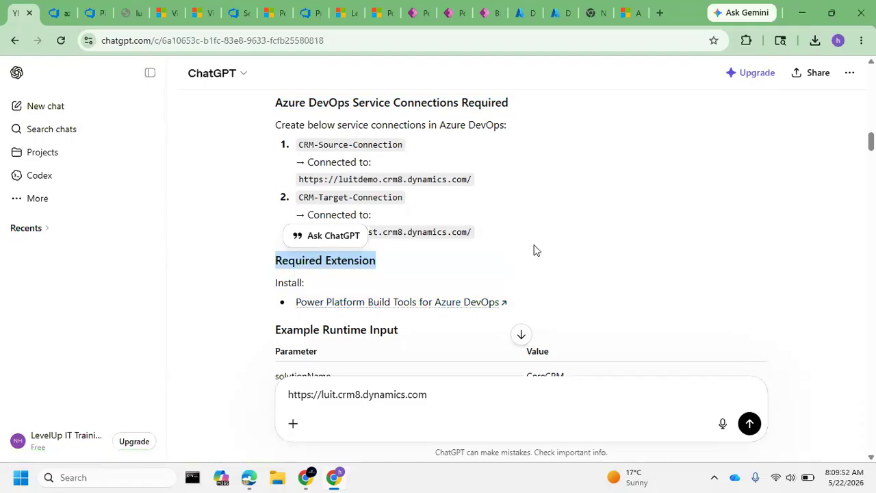
Step: Read through the service-connection notes, then go back to azure-pipelines.yml in Azure DevOps
{"action": "scroll", "coordinate": [518, 231], "scroll_direction": "down", "scroll_amount": 3}
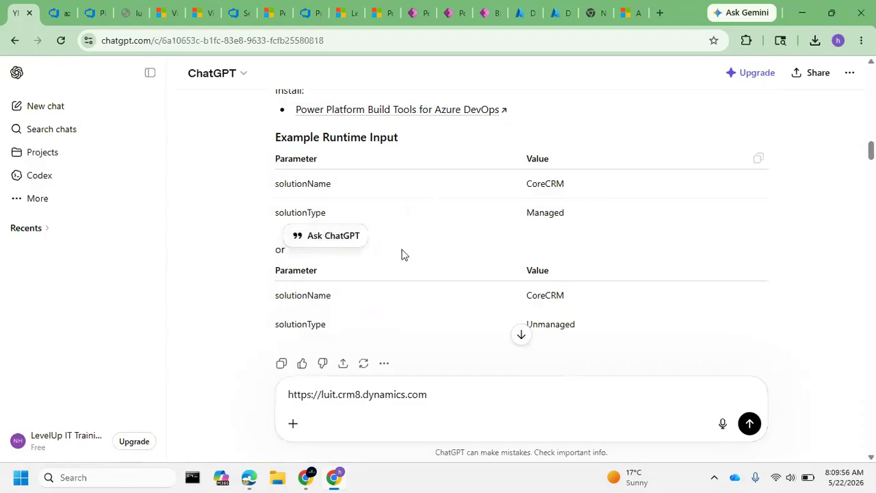
{"action": "scroll", "coordinate": [403, 247], "scroll_direction": "down", "scroll_amount": 5}
{"action": "scroll", "coordinate": [410, 240], "scroll_direction": "down", "scroll_amount": 2}
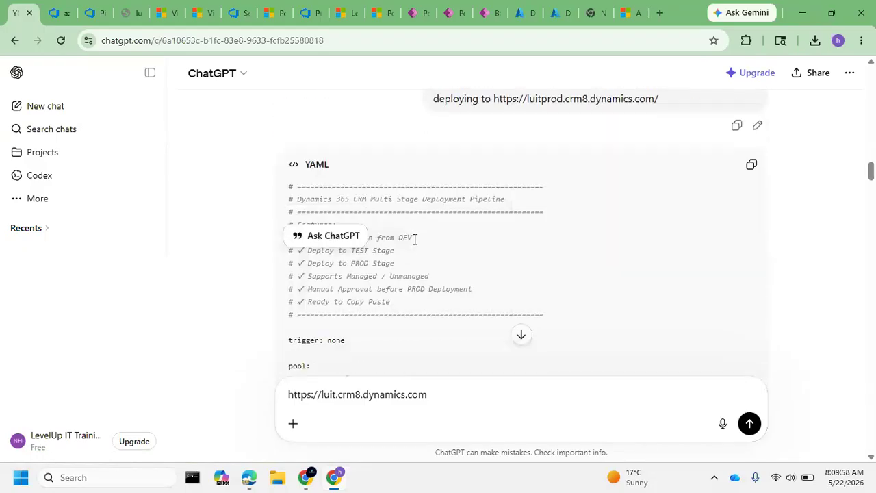
{"action": "left_click", "coordinate": [56, 12]}
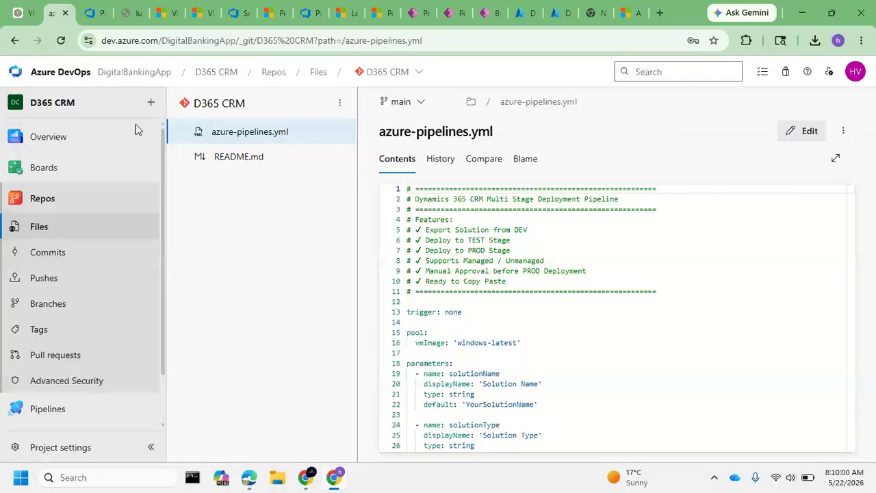
Step: Open run #20260522.6's summary and its Deploy To PROD stage job log awaiting approval
{"action": "left_click", "coordinate": [92, 10]}
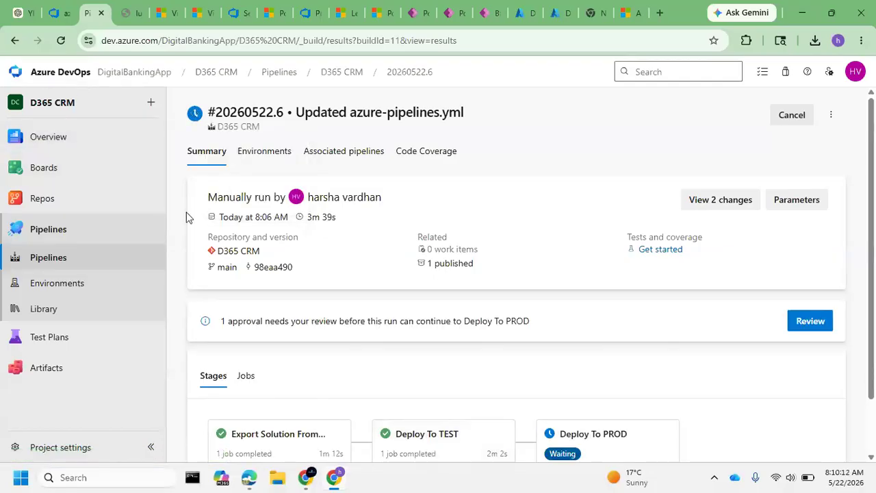
{"action": "scroll", "coordinate": [403, 340], "scroll_direction": "down", "scroll_amount": 2}
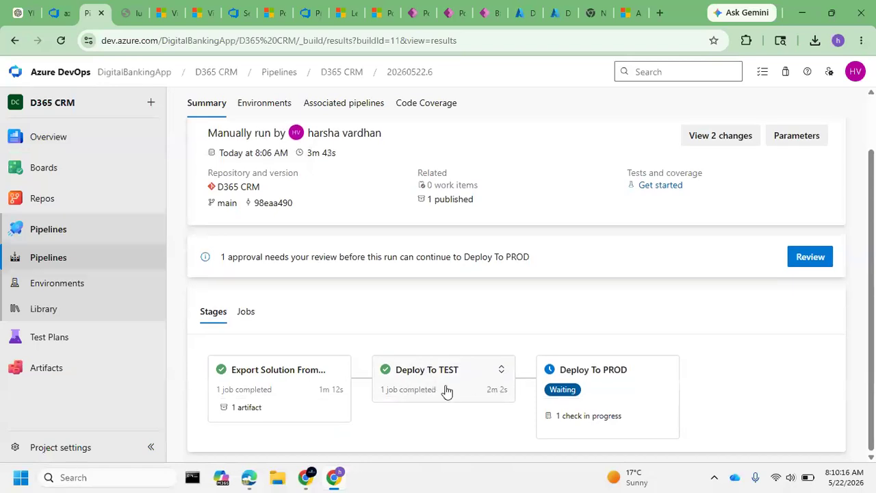
{"action": "left_click", "coordinate": [603, 384]}
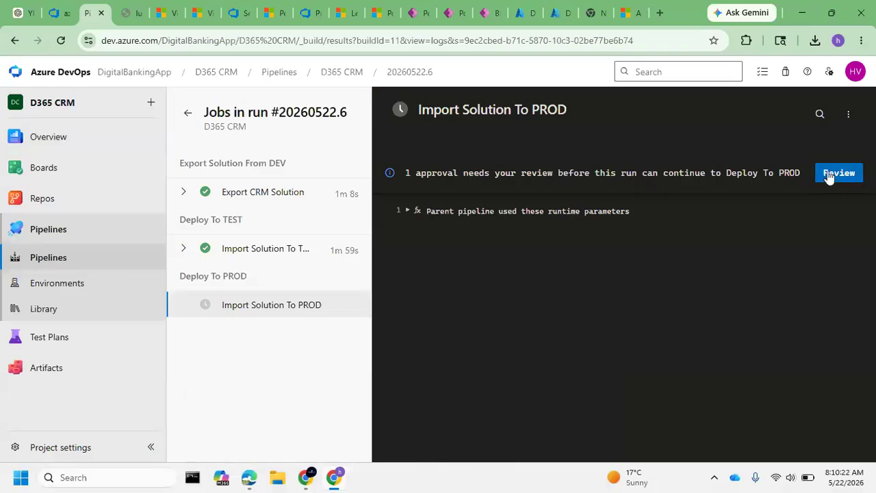
Step: Look over the pending PROD approval options, close without approving, and reopen the waiting run's jobs
{"action": "left_click", "coordinate": [830, 176]}
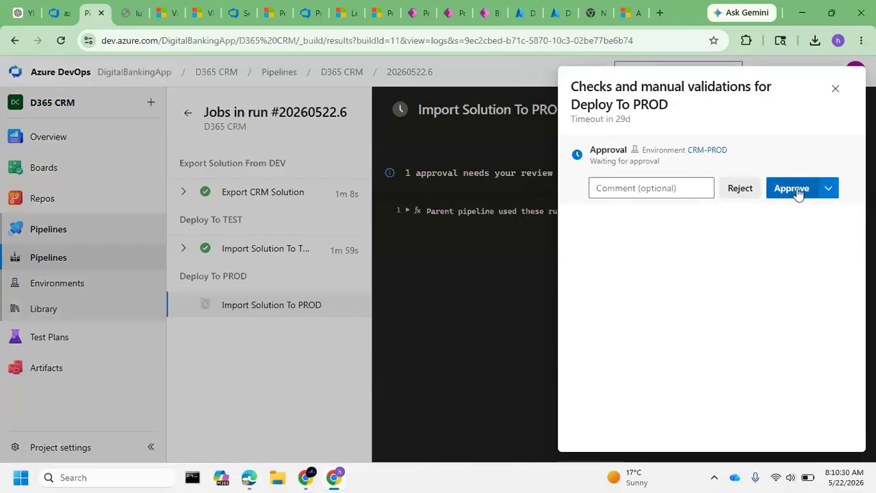
{"action": "left_click", "coordinate": [653, 192]}
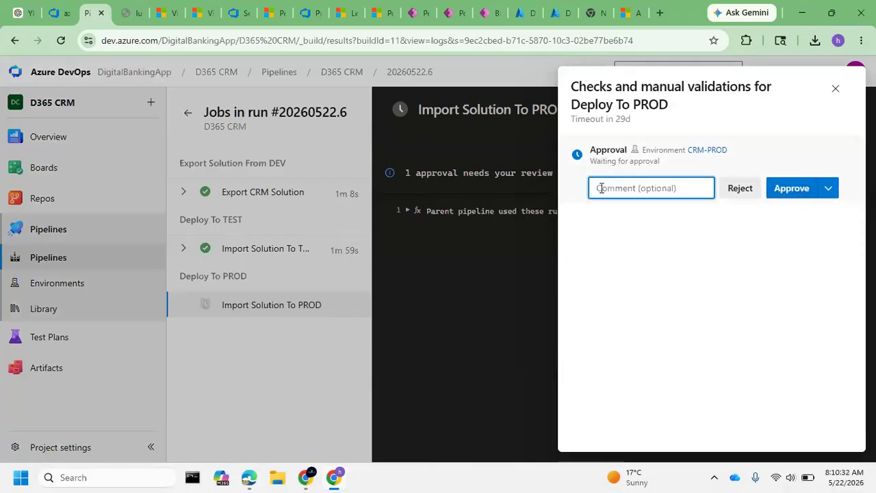
{"action": "left_click", "coordinate": [829, 191]}
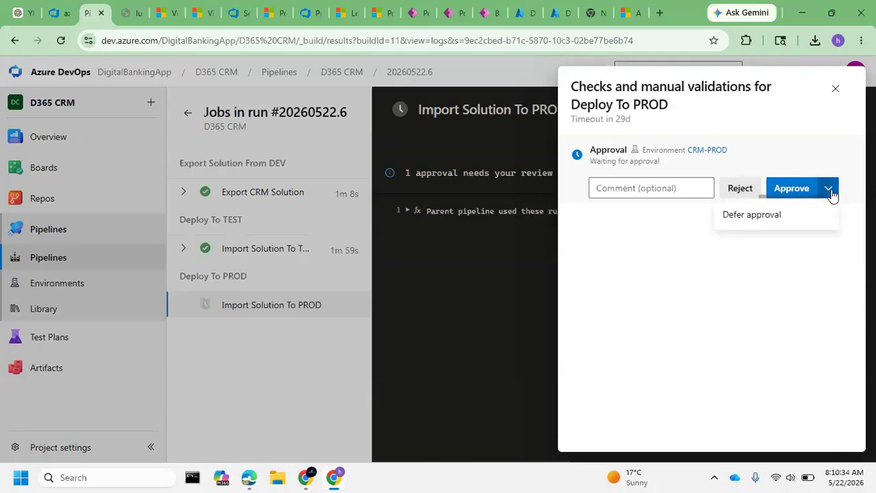
{"action": "left_click", "coordinate": [792, 191]}
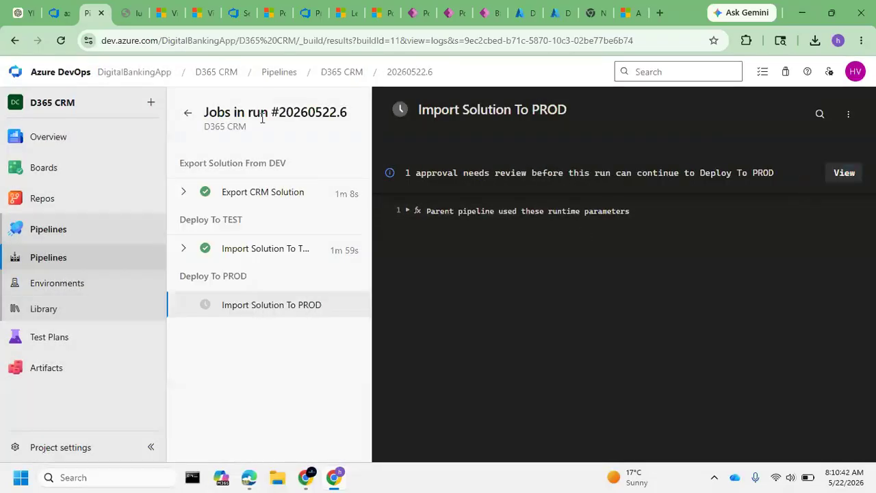
{"action": "left_click", "coordinate": [344, 73]}
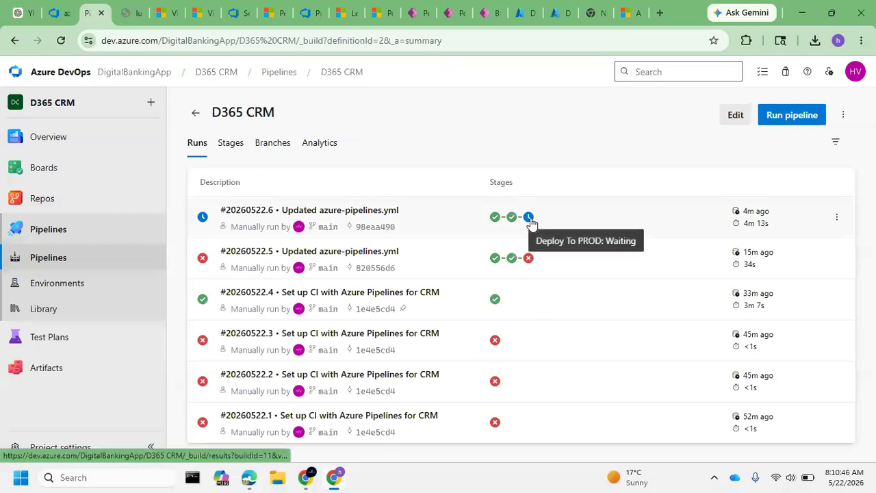
{"action": "left_click", "coordinate": [529, 219]}
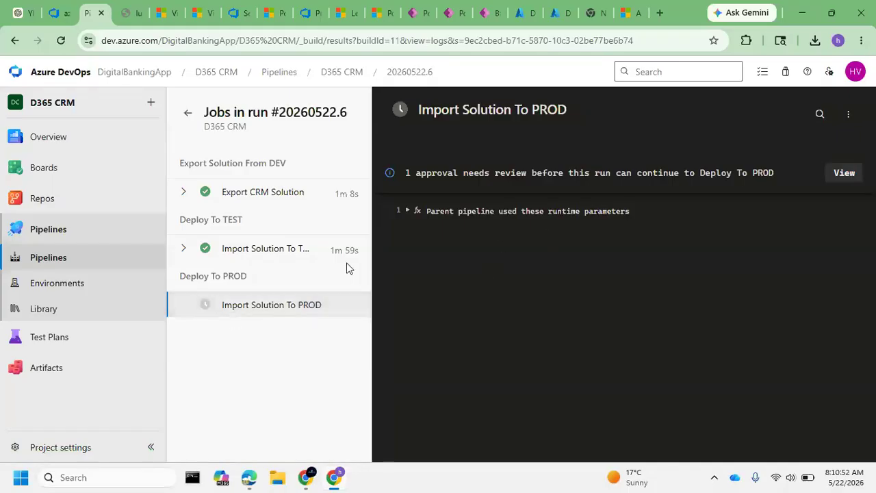
Step: Reassign the Deploy To PROD approval to the current user from the approval details
{"action": "left_click", "coordinate": [847, 178]}
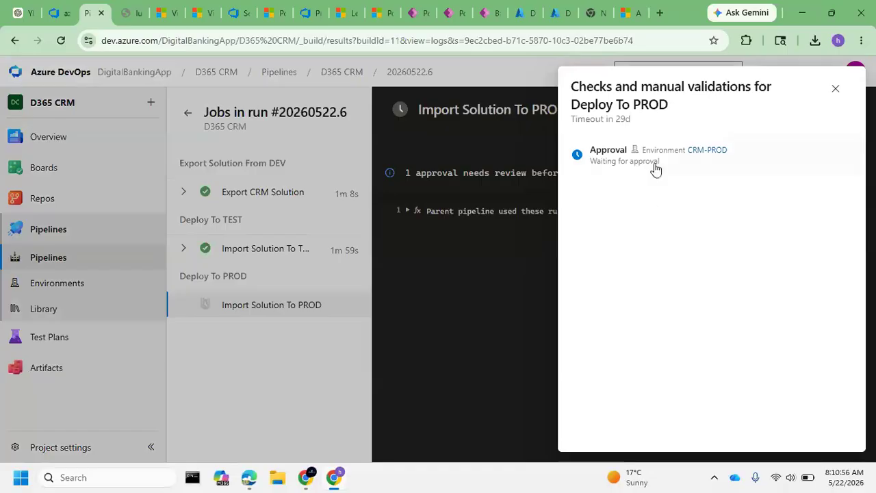
{"action": "left_click", "coordinate": [607, 157]}
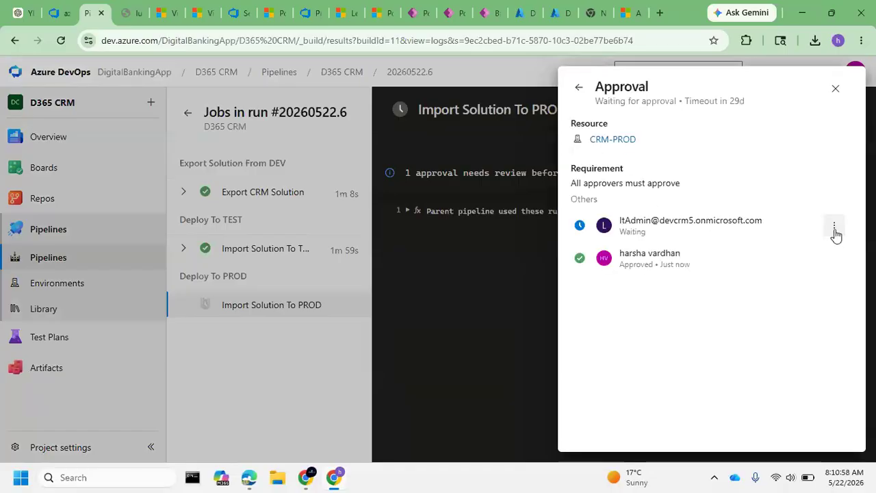
{"action": "left_click", "coordinate": [834, 225]}
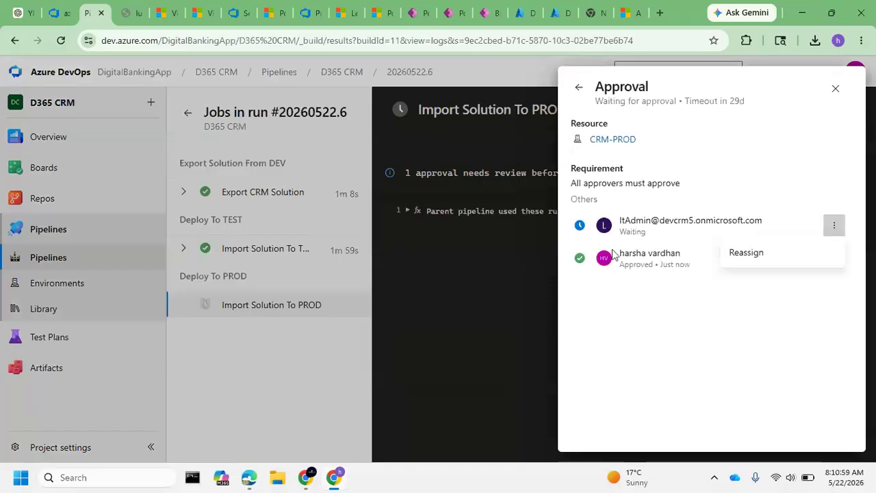
{"action": "left_click", "coordinate": [782, 254]}
{"action": "left_click", "coordinate": [382, 238]}
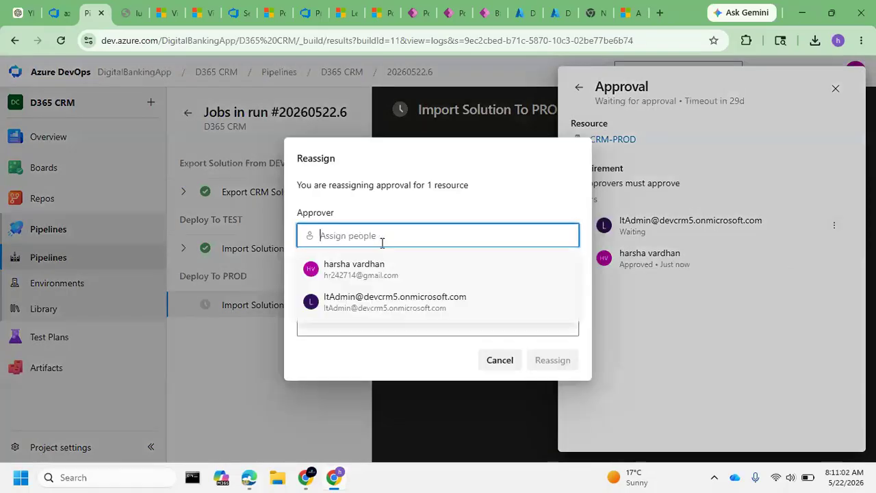
{"action": "left_click", "coordinate": [387, 273]}
{"action": "left_click", "coordinate": [562, 366]}
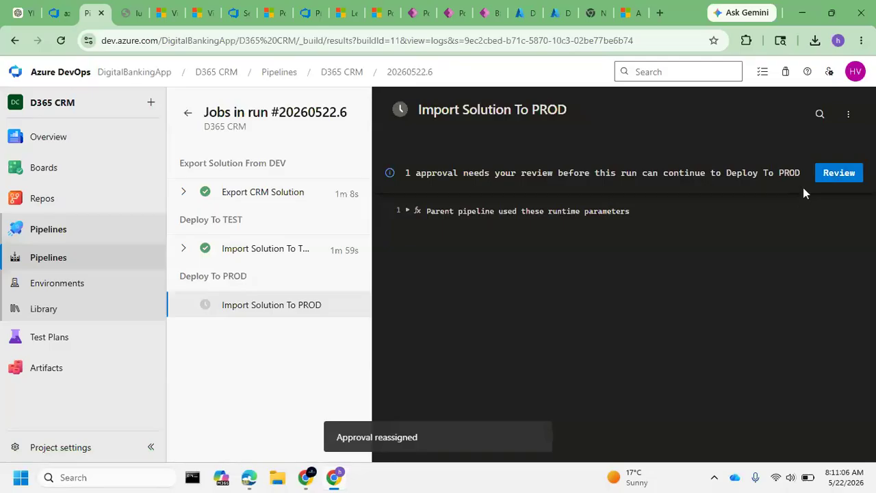
{"action": "left_click", "coordinate": [834, 177]}
Step: Approve the Deploy To PROD stage, then switch to the Bank Applications app
{"action": "left_click", "coordinate": [782, 189]}
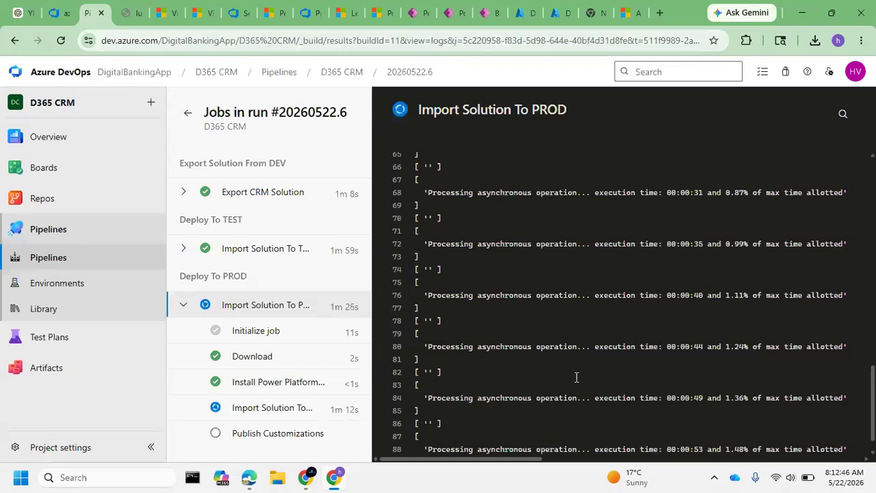
{"action": "left_click", "coordinate": [486, 12]}
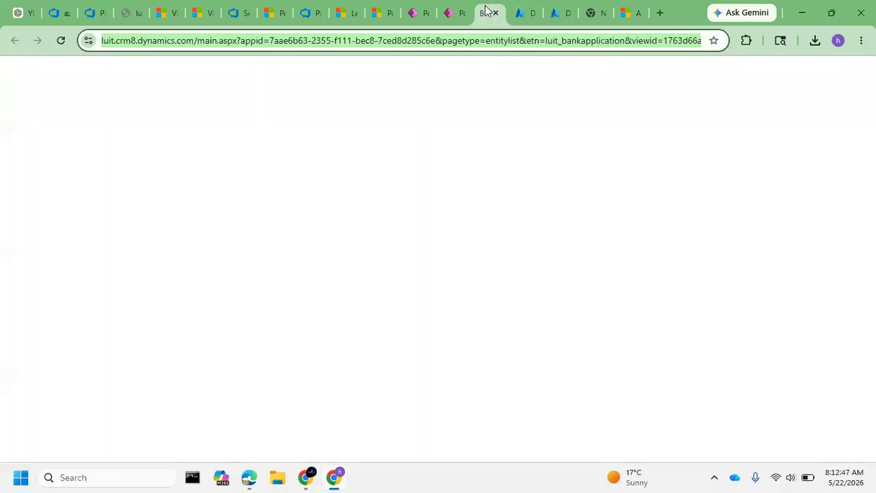
Step: List all solutions in luitprod, confirm the imported SNIQ CICD solution, then return to the pipeline run
{"action": "left_click", "coordinate": [450, 14]}
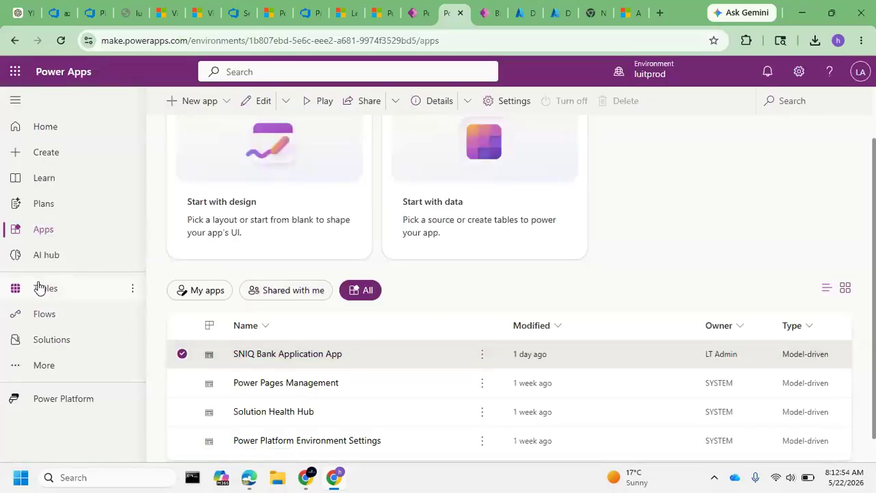
{"action": "left_click", "coordinate": [69, 339]}
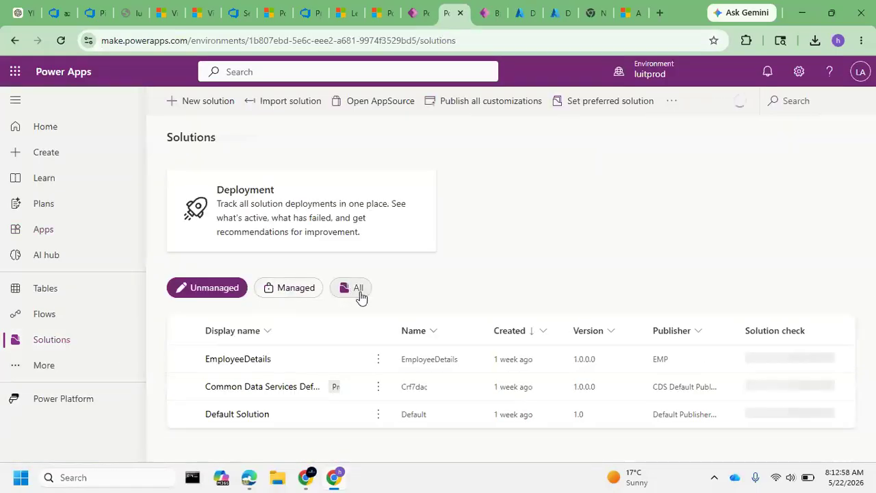
{"action": "left_click", "coordinate": [358, 290]}
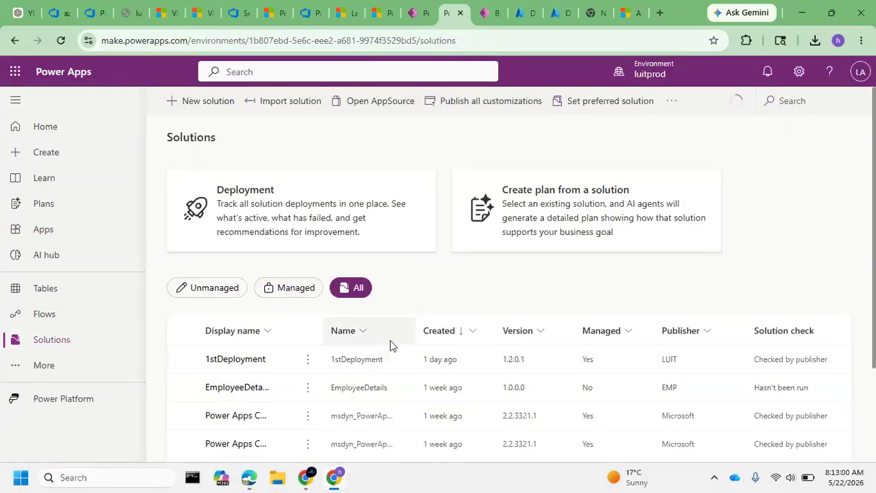
{"action": "mouse_move", "coordinate": [659, 87]}
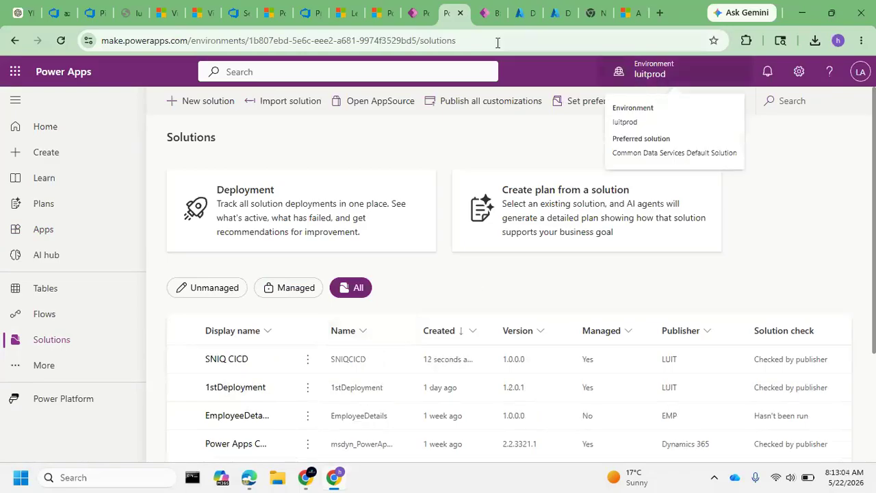
{"action": "left_click", "coordinate": [491, 15]}
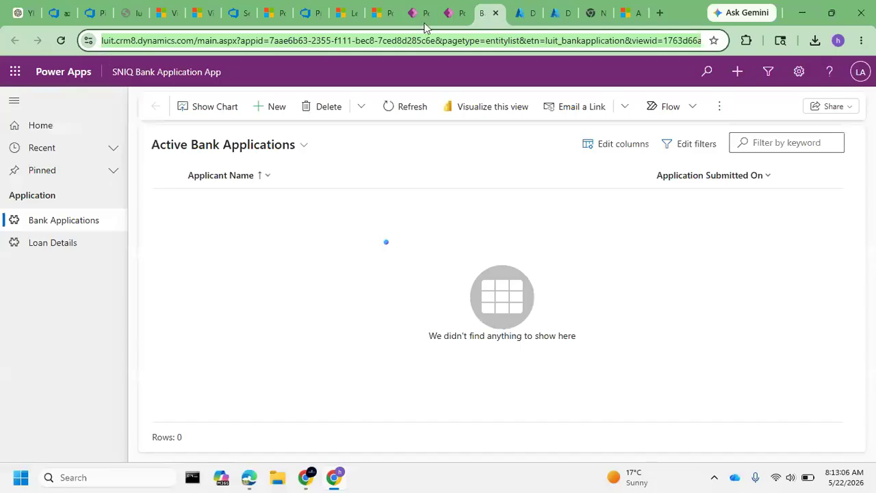
{"action": "left_click", "coordinate": [451, 14]}
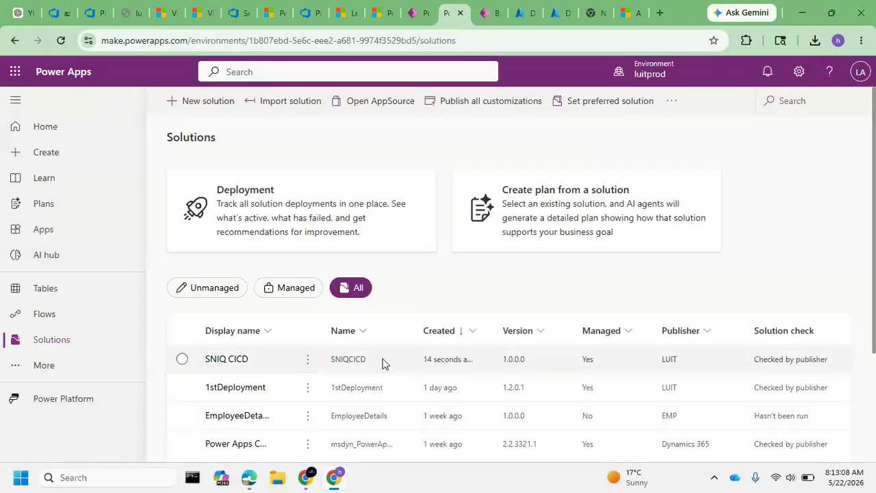
{"action": "triple_click", "coordinate": [490, 365]}
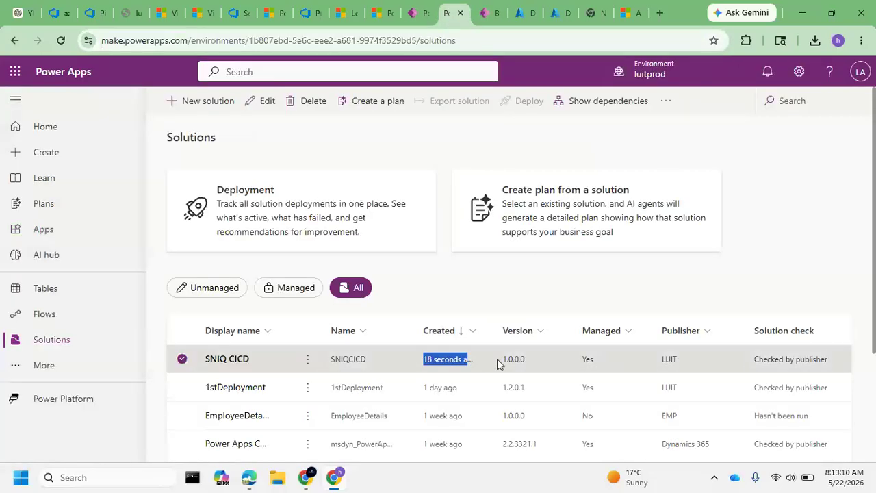
{"action": "left_click", "coordinate": [92, 13]}
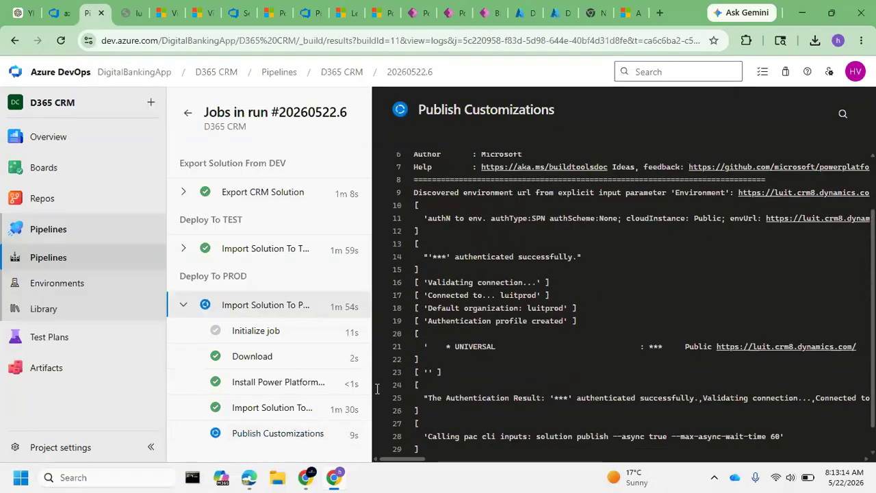
Step: Reopen run #20260522.6 from the D365 CRM runs list and view the Deploy To PROD logs
{"action": "left_click", "coordinate": [351, 75]}
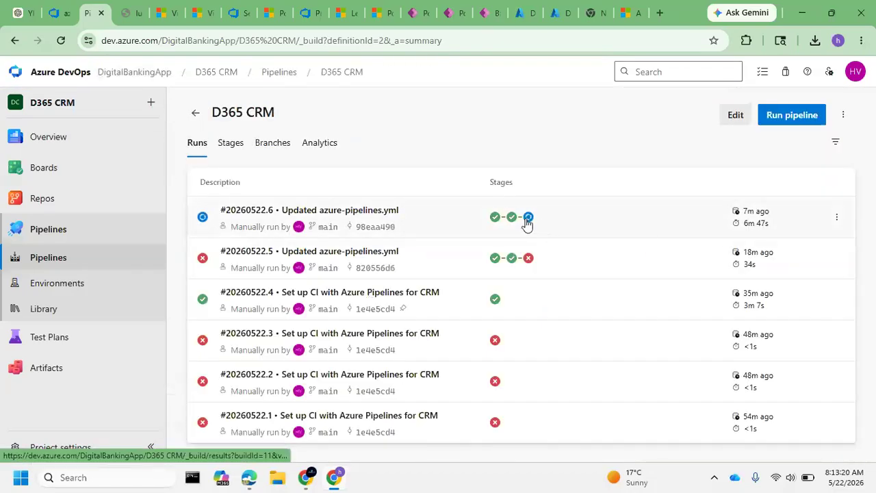
{"action": "left_click", "coordinate": [369, 211]}
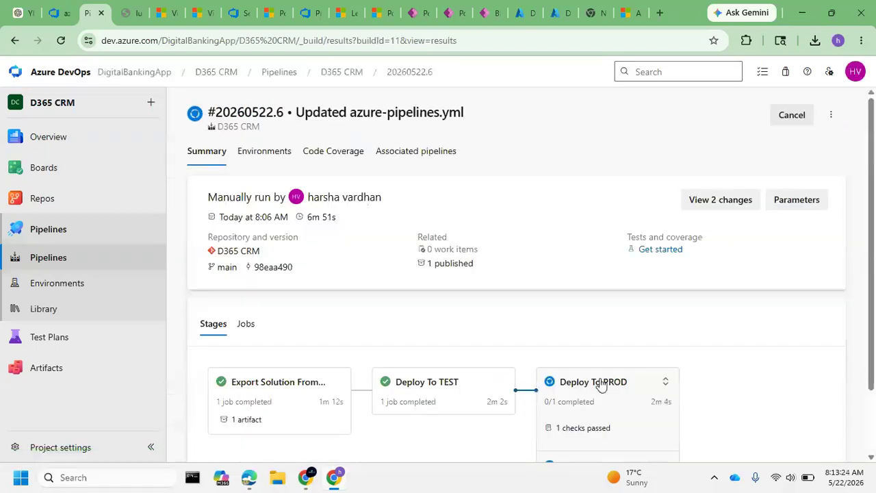
{"action": "left_click", "coordinate": [600, 383]}
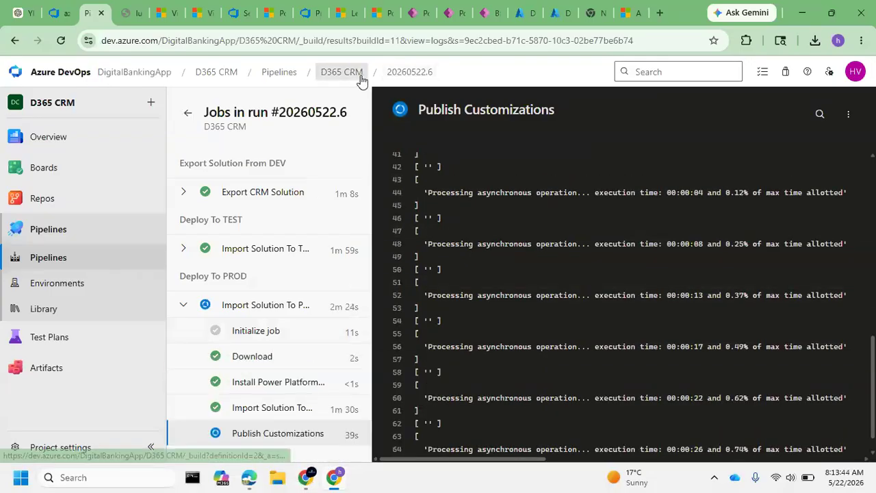
{"action": "left_click", "coordinate": [400, 72]}
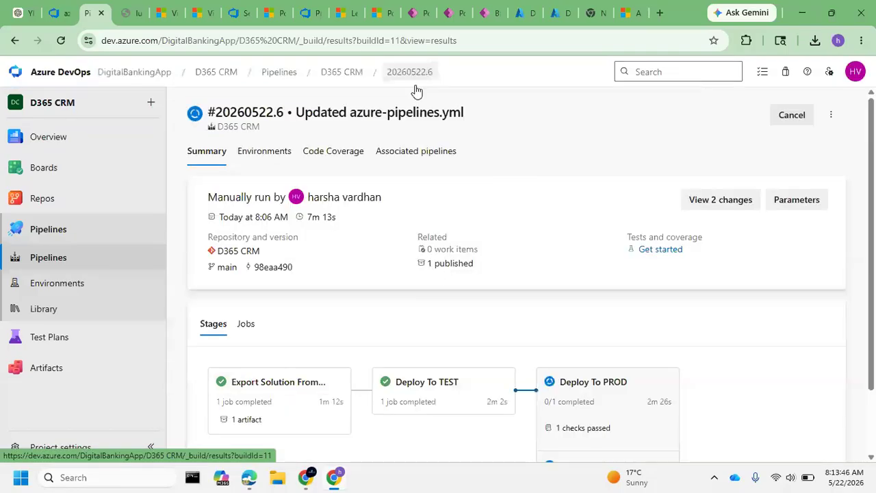
Step: Select the run number 20260522.6 on the summary, then reload the summary page
{"action": "left_click_drag", "start_coordinate": [212, 115], "coordinate": [281, 112]}
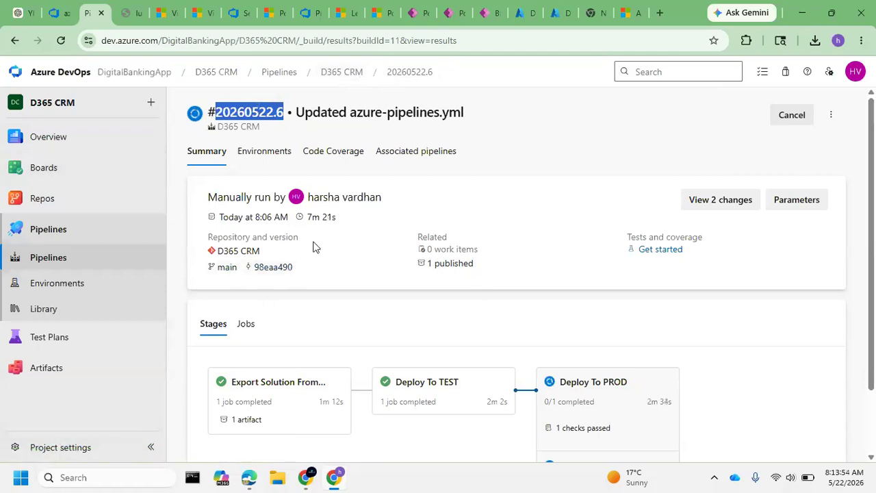
{"action": "left_click", "coordinate": [263, 112]}
{"action": "left_click_drag", "start_coordinate": [216, 112], "coordinate": [279, 113]}
{"action": "left_click", "coordinate": [270, 115]}
{"action": "left_click_drag", "start_coordinate": [274, 113], "coordinate": [285, 113]}
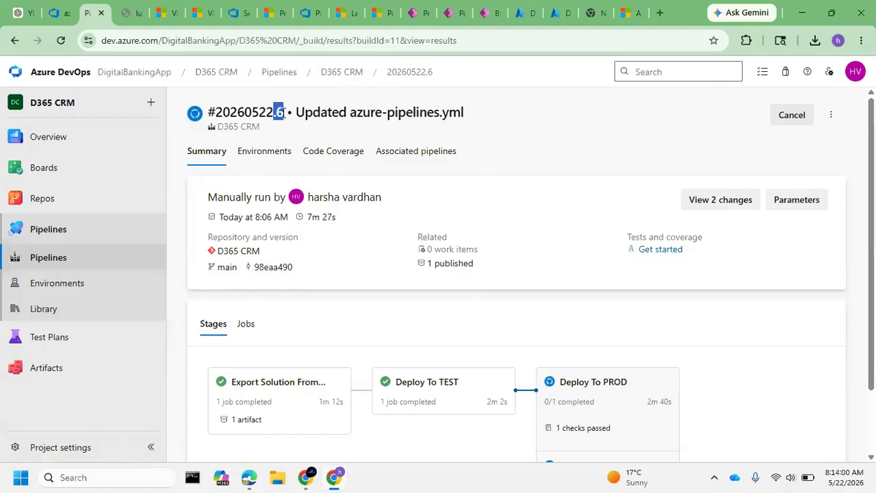
{"action": "left_click", "coordinate": [420, 73]}
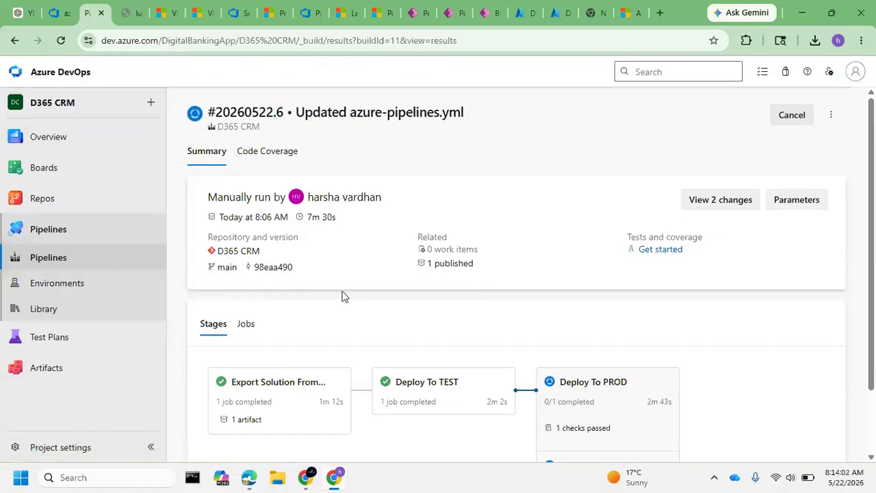
Step: Go to the D365 CRM runs list and watch run #20260522.6 succeed across DEV, TEST and PROD
{"action": "scroll", "coordinate": [336, 221], "scroll_direction": "down", "scroll_amount": 2}
{"action": "scroll", "coordinate": [346, 110], "scroll_direction": "up", "scroll_amount": 2}
{"action": "left_click", "coordinate": [340, 72]}
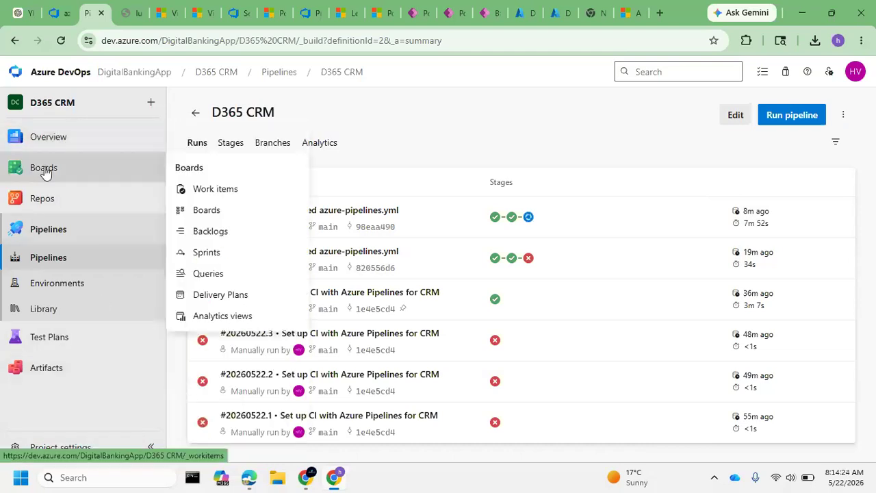
{"action": "mouse_move", "coordinate": [57, 205]}
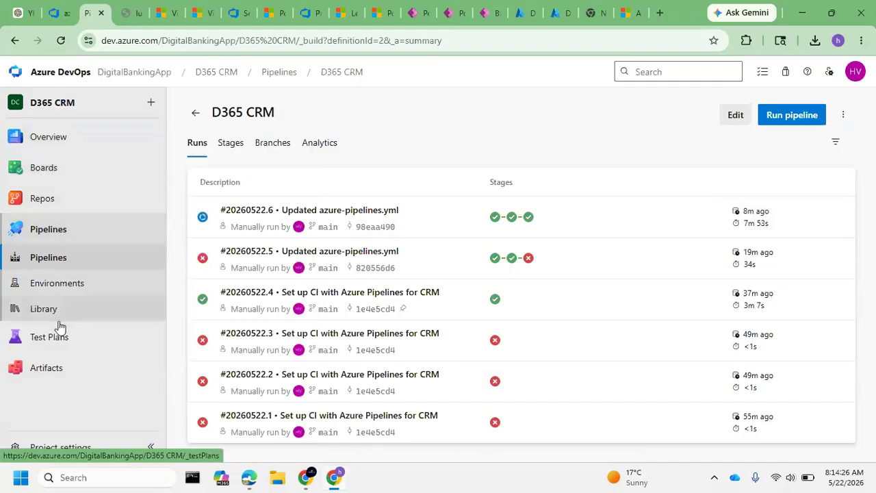
{"action": "mouse_move", "coordinate": [59, 335]}
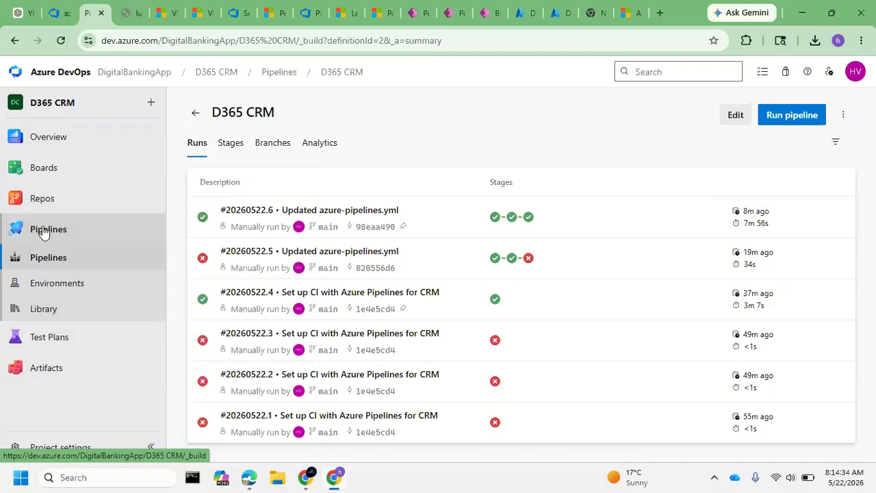
Step: Start a new variable group in Library, abandon it unsaved, and show the Pipelines list
{"action": "left_click", "coordinate": [42, 312]}
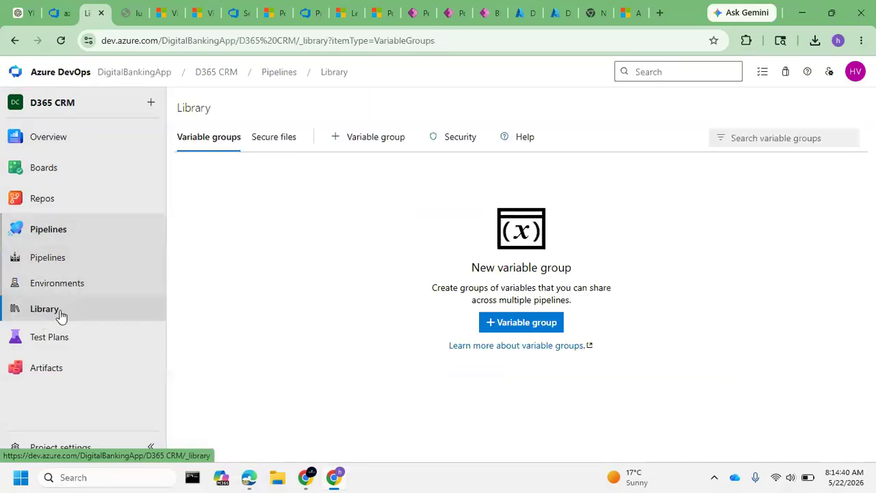
{"action": "left_click", "coordinate": [545, 326]}
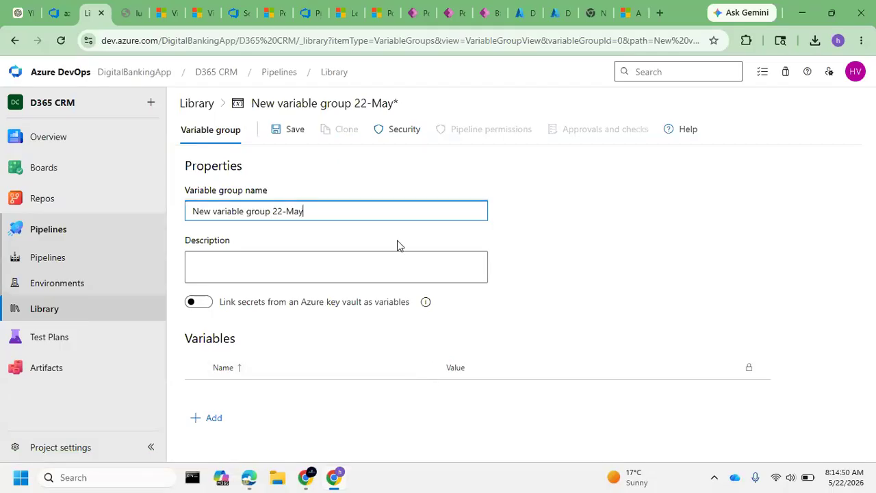
{"action": "left_click", "coordinate": [201, 105]}
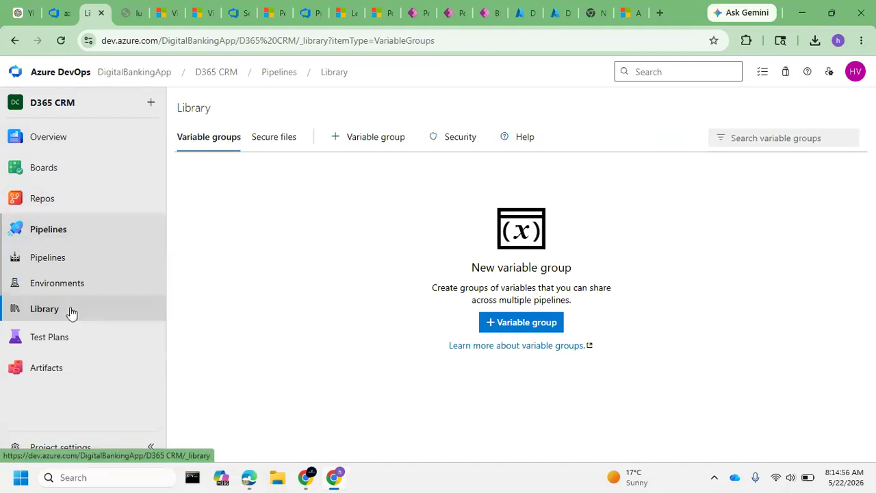
{"action": "left_click", "coordinate": [58, 240]}
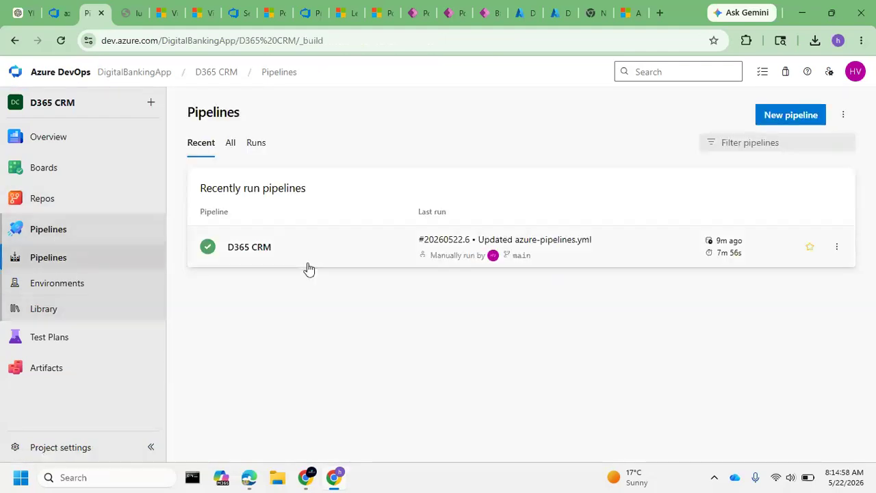
Step: Open the successful run 20260522.6 and edit its pipeline YAML
{"action": "left_click", "coordinate": [271, 251]}
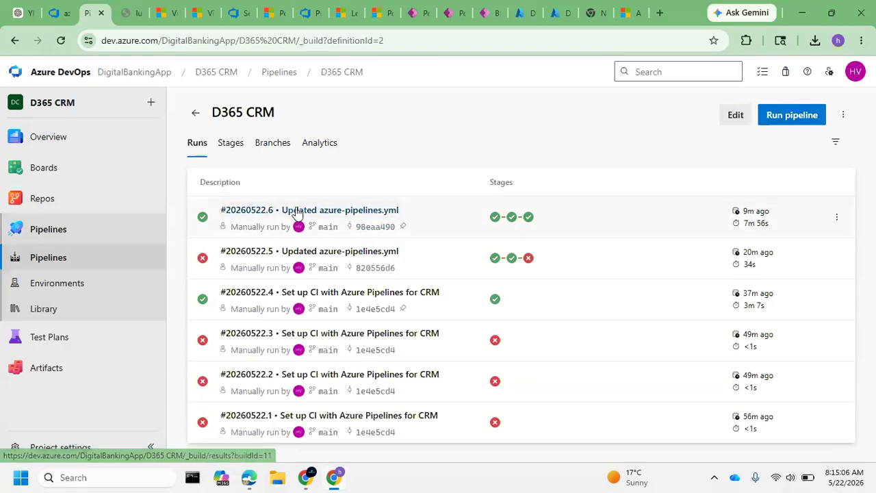
{"action": "left_click", "coordinate": [408, 218]}
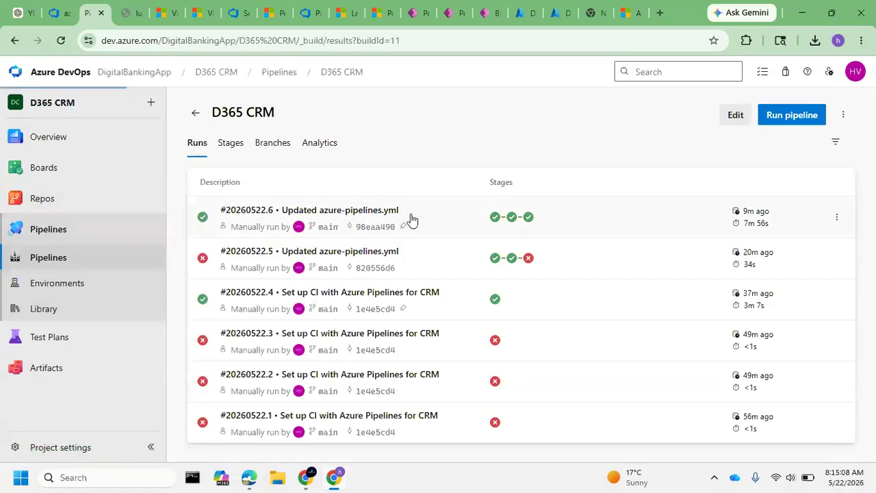
{"action": "left_click", "coordinate": [831, 118]}
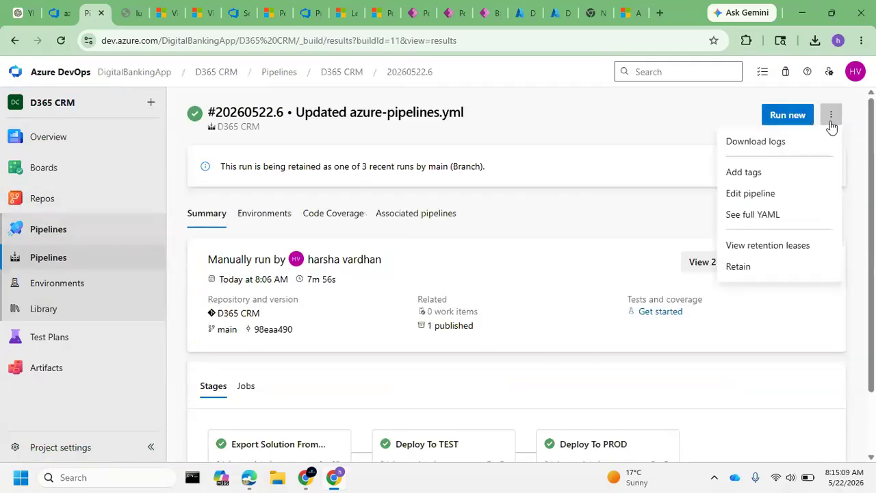
{"action": "left_click", "coordinate": [775, 195]}
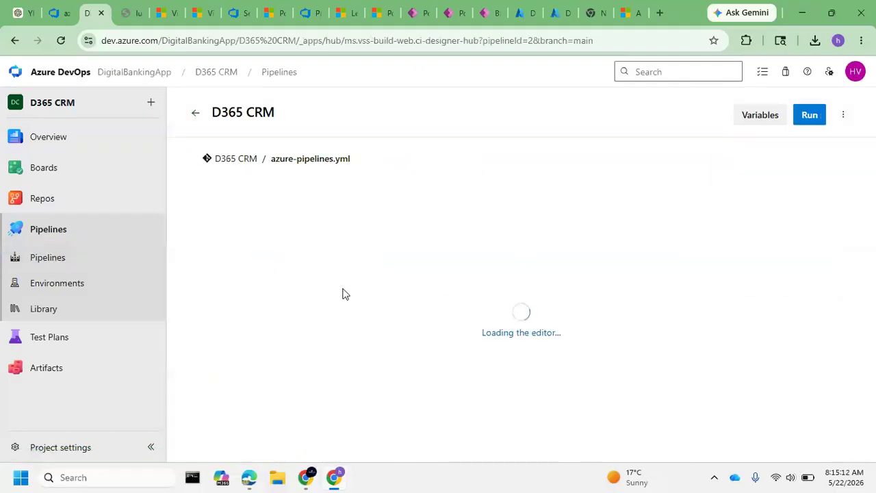
Step: Select the solutionName and solutionType parameters section in the YAML, then start a manual run
{"action": "scroll", "coordinate": [312, 331], "scroll_direction": "down", "scroll_amount": 2}
{"action": "left_click_drag", "start_coordinate": [224, 327], "coordinate": [425, 377]}
{"action": "scroll", "coordinate": [421, 367], "scroll_direction": "down", "scroll_amount": 1}
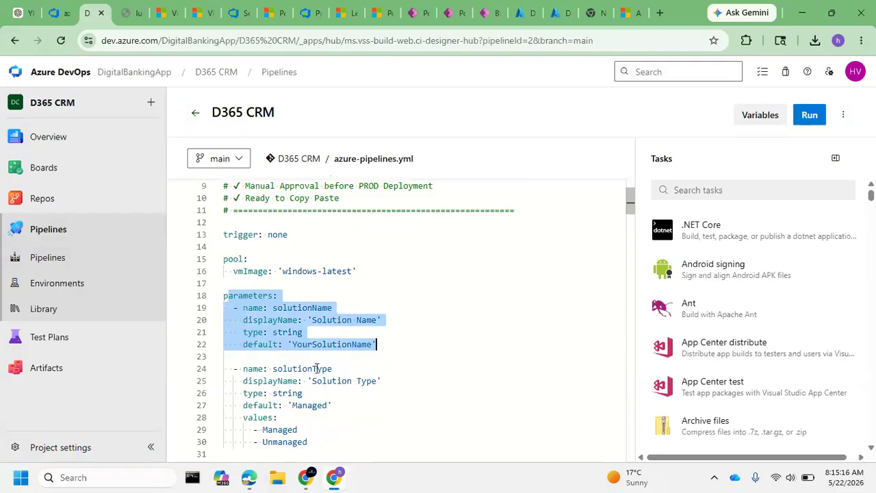
{"action": "left_click_drag", "start_coordinate": [268, 369], "coordinate": [332, 369]}
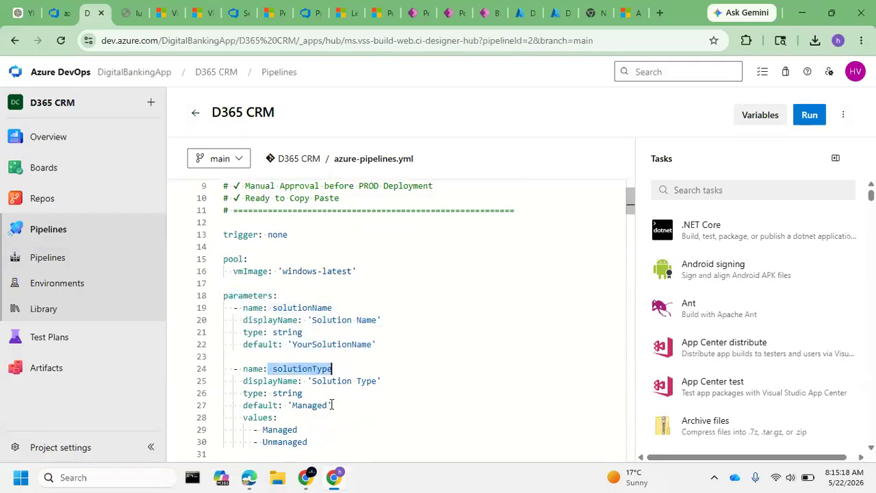
{"action": "left_click_drag", "start_coordinate": [267, 332], "coordinate": [302, 332]}
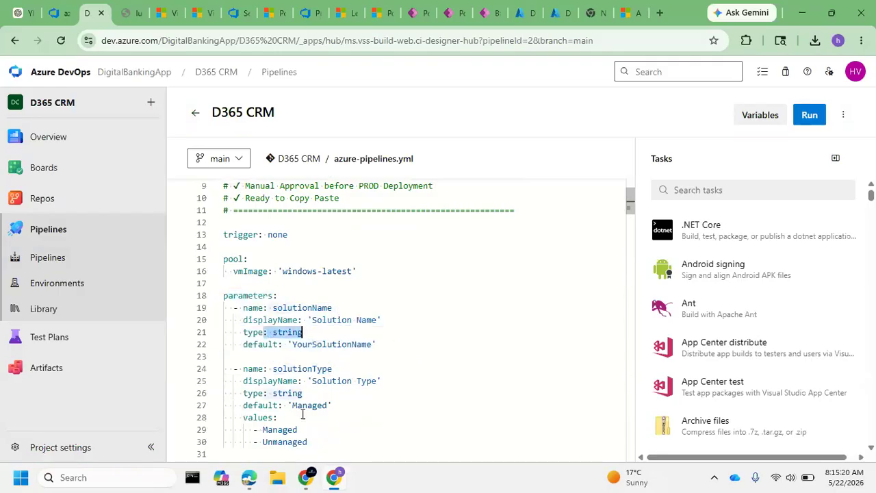
{"action": "scroll", "coordinate": [309, 401], "scroll_direction": "down", "scroll_amount": 1}
{"action": "left_click_drag", "start_coordinate": [277, 385], "coordinate": [238, 395]}
{"action": "left_click", "coordinate": [319, 401]}
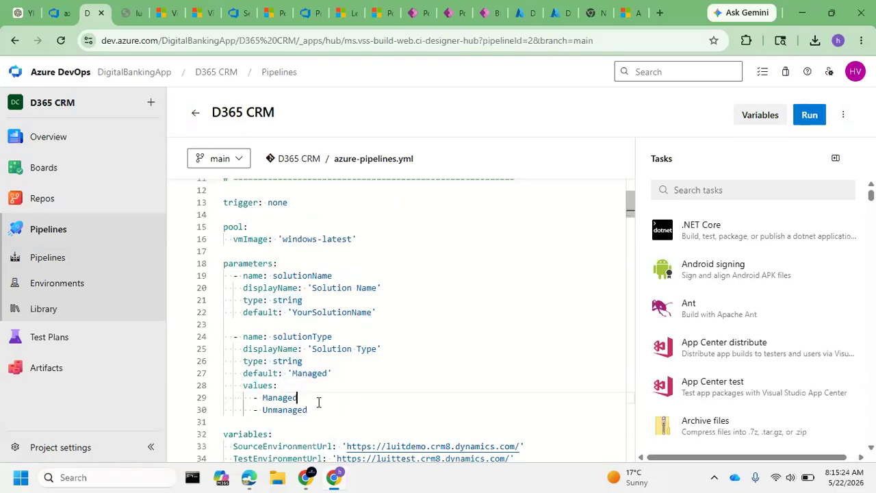
{"action": "left_click_drag", "start_coordinate": [327, 407], "coordinate": [185, 259]}
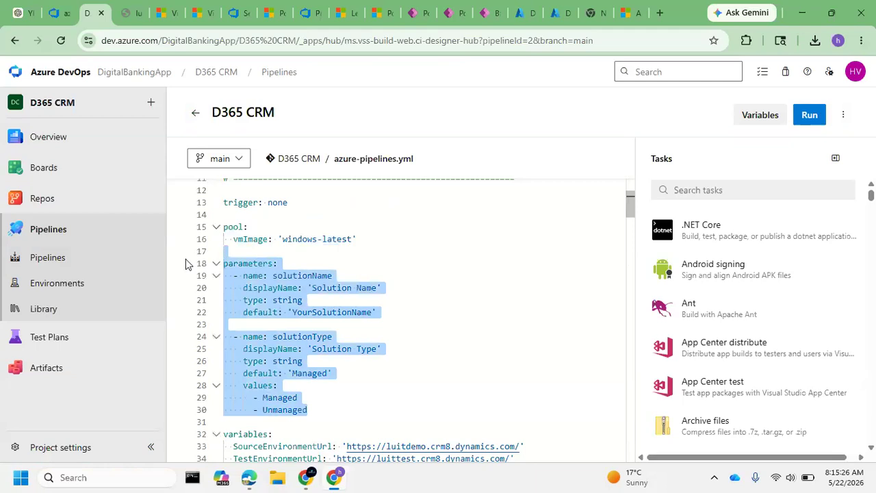
{"action": "left_click", "coordinate": [814, 121]}
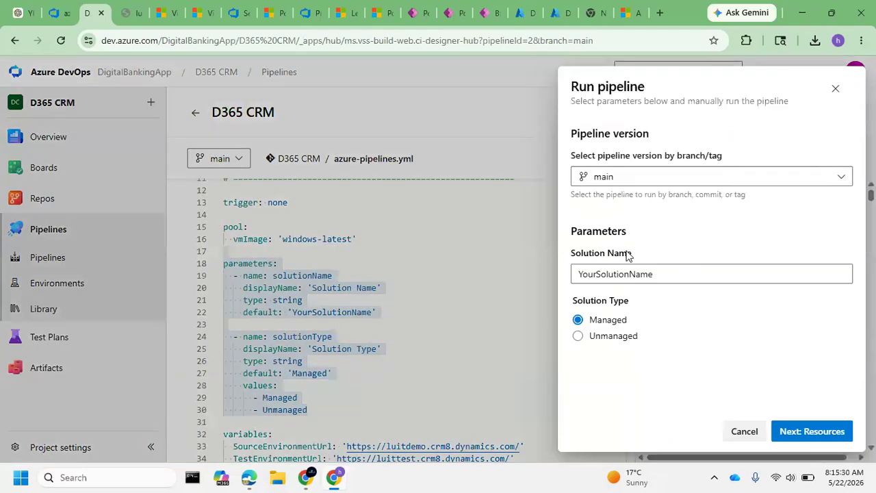
Step: Reopen the Run pipeline form and clear the default Solution Name parameter
{"action": "left_click", "coordinate": [294, 315]}
{"action": "left_click", "coordinate": [840, 115]}
{"action": "left_click", "coordinate": [819, 118]}
{"action": "left_click", "coordinate": [665, 273]}
{"action": "key", "text": "ctrl+a"}
{"action": "key", "text": "BackSpace"}
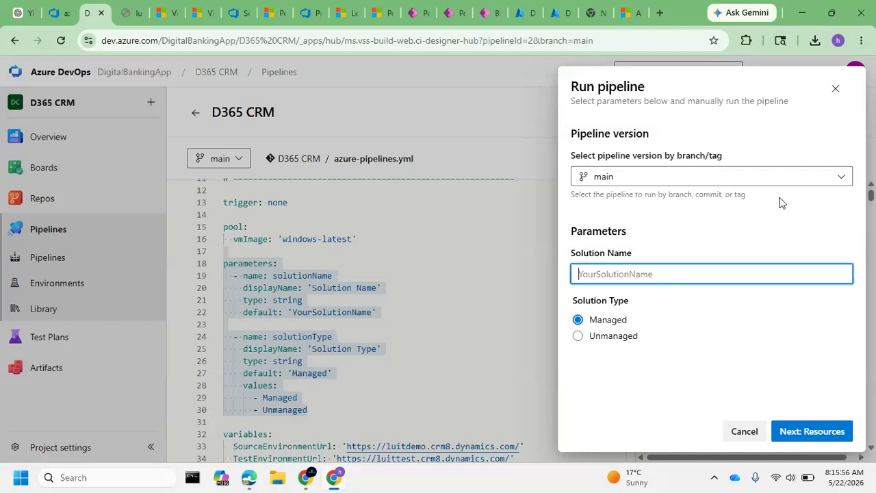
Step: Close the Run pipeline panel without running and go to the ProdEnvironmentUrl line
{"action": "left_click", "coordinate": [846, 87]}
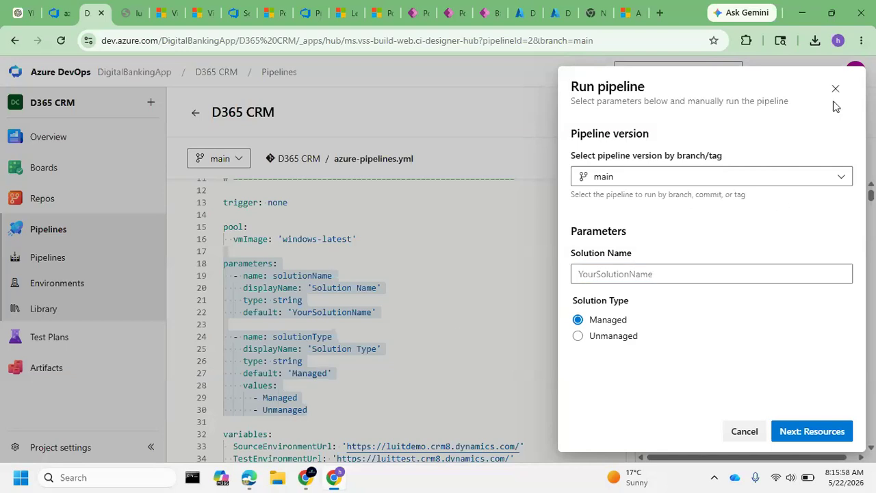
{"action": "left_click", "coordinate": [835, 89]}
{"action": "scroll", "coordinate": [430, 361], "scroll_direction": "down", "scroll_amount": 3}
{"action": "left_click", "coordinate": [515, 342]}
Step: Select and review the TEST and PROD environment URL variable lines in the YAML
{"action": "left_click", "coordinate": [225, 323], "text": "shift"}
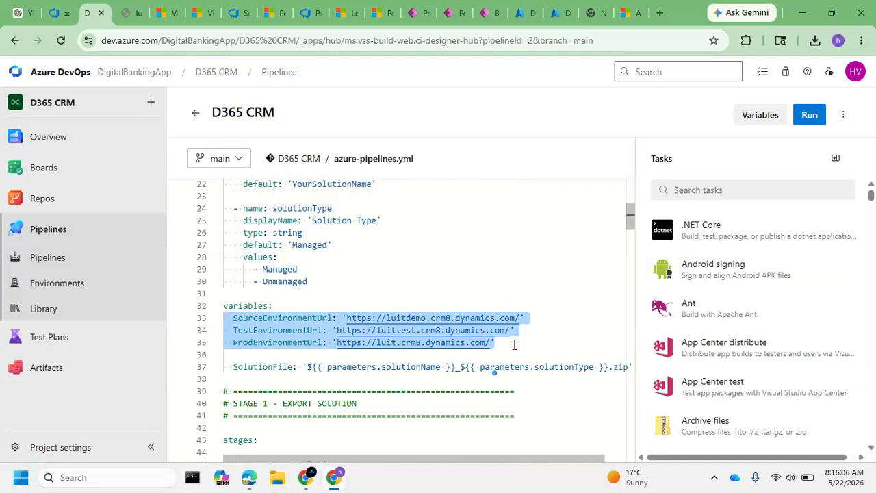
{"action": "left_click_drag", "start_coordinate": [520, 340], "coordinate": [226, 321]}
{"action": "left_click", "coordinate": [442, 284]}
{"action": "scroll", "coordinate": [442, 284], "scroll_direction": "up", "scroll_amount": 2}
{"action": "scroll", "coordinate": [442, 283], "scroll_direction": "down", "scroll_amount": 7}
{"action": "scroll", "coordinate": [419, 257], "scroll_direction": "up", "scroll_amount": 1}
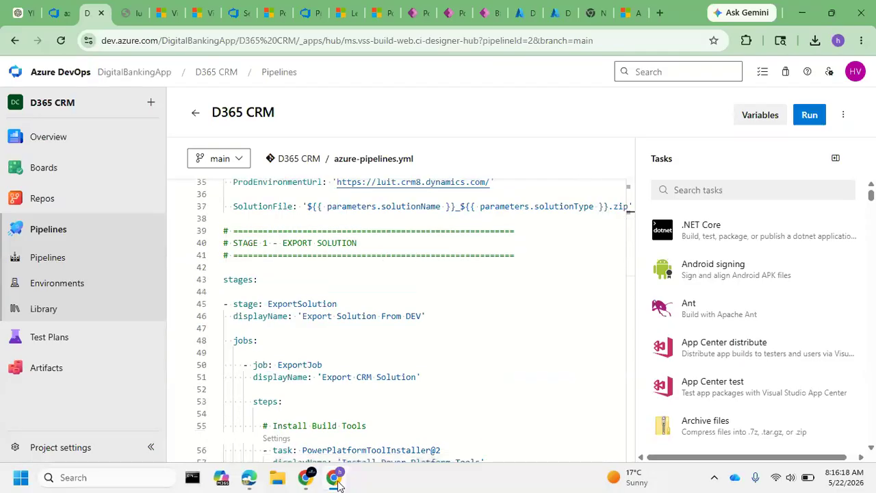
Step: Briefly check the Google Drive training folder, scroll through the stages, then open Artifacts
{"action": "left_click", "coordinate": [310, 477]}
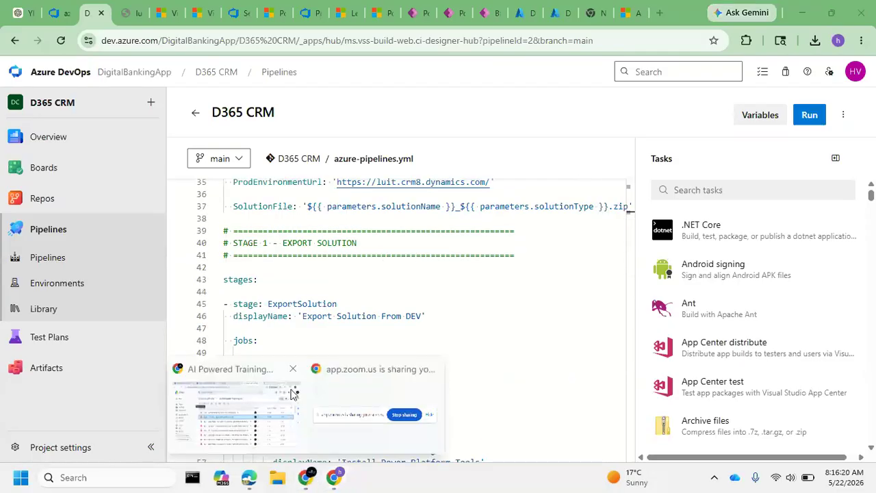
{"action": "left_click", "coordinate": [260, 409]}
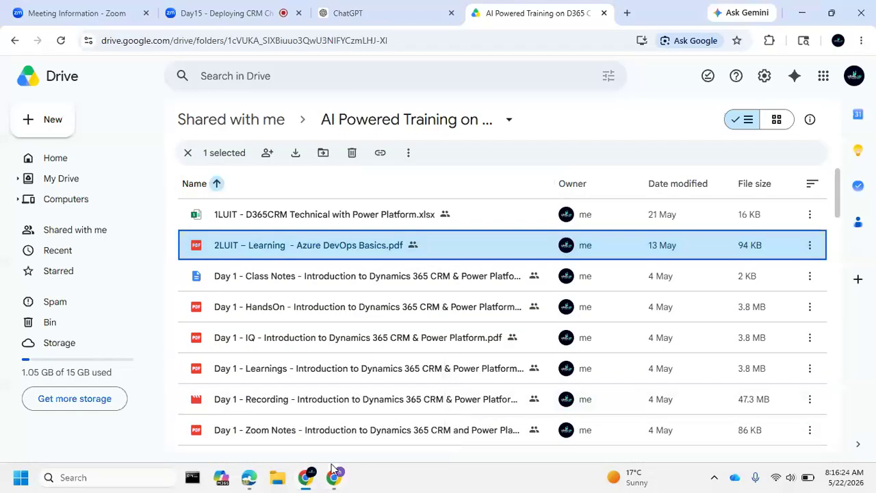
{"action": "left_click", "coordinate": [336, 477]}
{"action": "scroll", "coordinate": [426, 321], "scroll_direction": "down", "scroll_amount": 1}
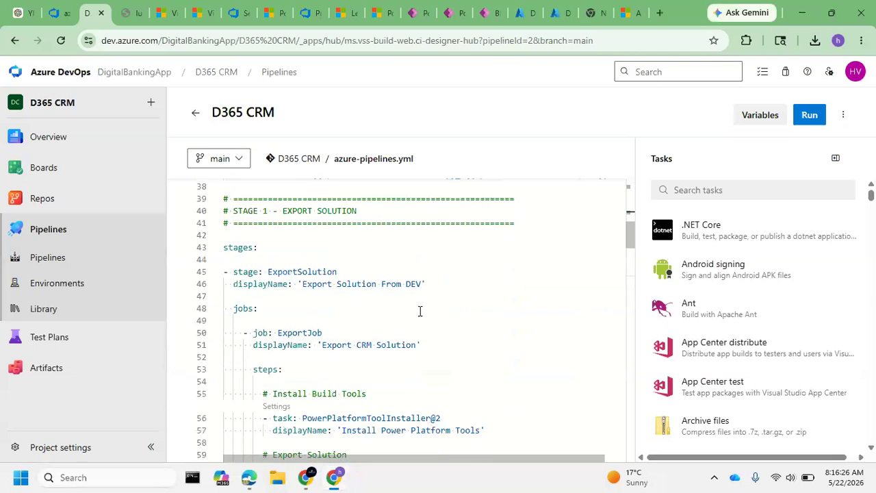
{"action": "scroll", "coordinate": [417, 313], "scroll_direction": "down", "scroll_amount": 2}
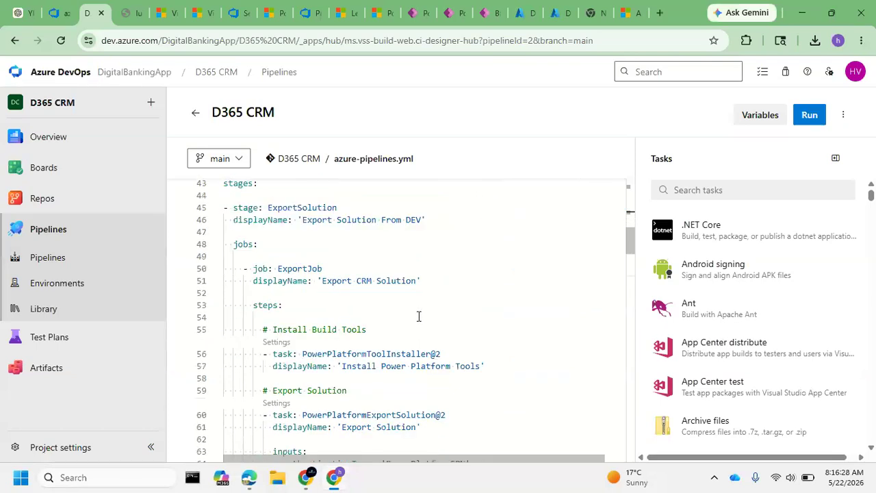
{"action": "scroll", "coordinate": [419, 321], "scroll_direction": "down", "scroll_amount": 6}
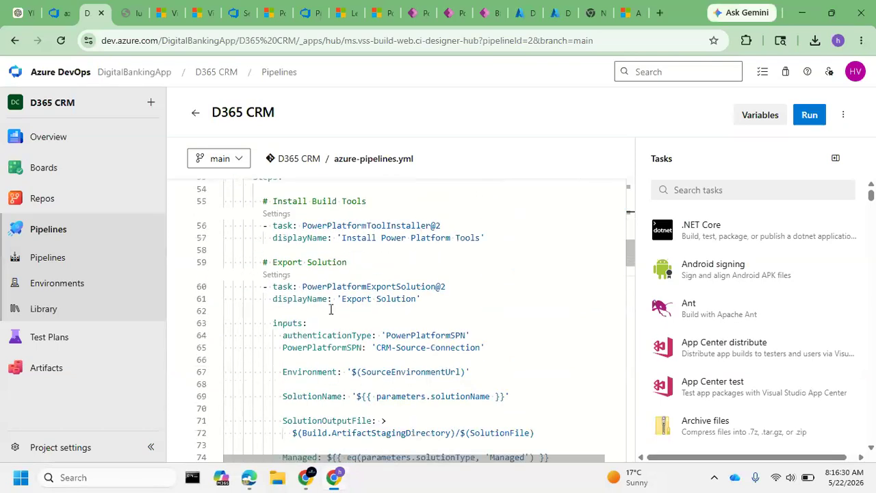
{"action": "left_click", "coordinate": [69, 366]}
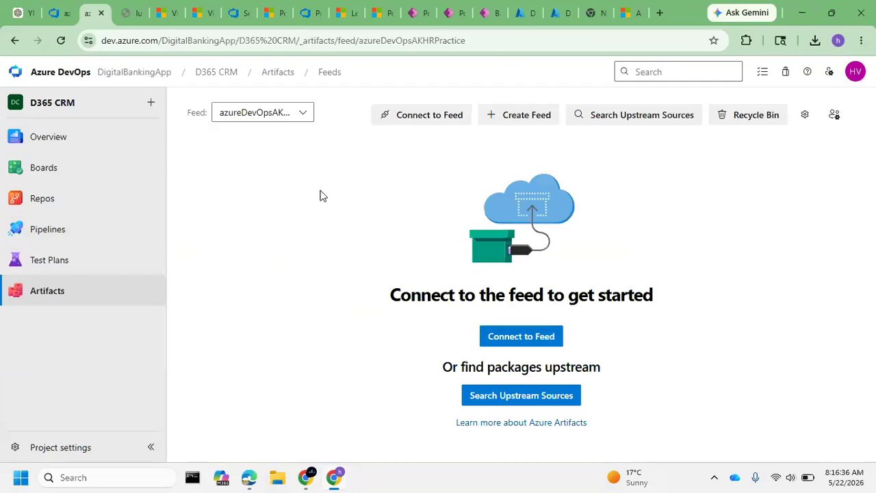
Step: Check the artifact feeds, including deleted ones, then open D365 CRM run #20260522.6
{"action": "left_click", "coordinate": [301, 114]}
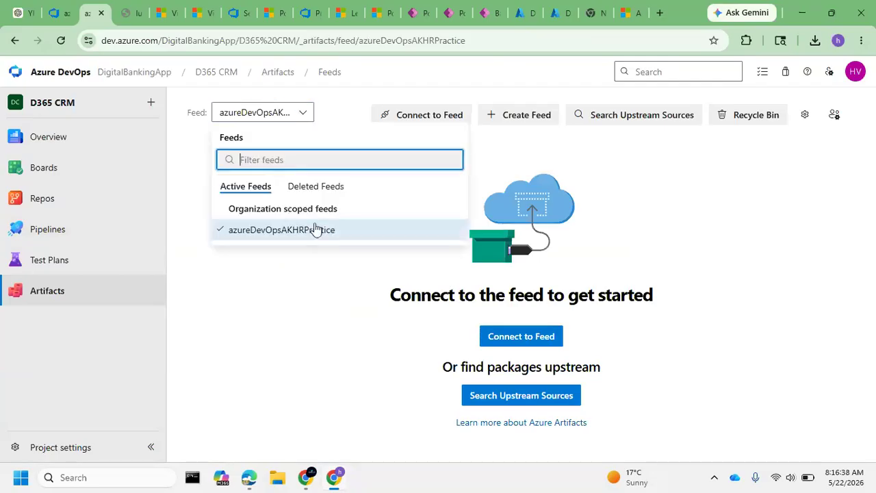
{"action": "left_click", "coordinate": [318, 188]}
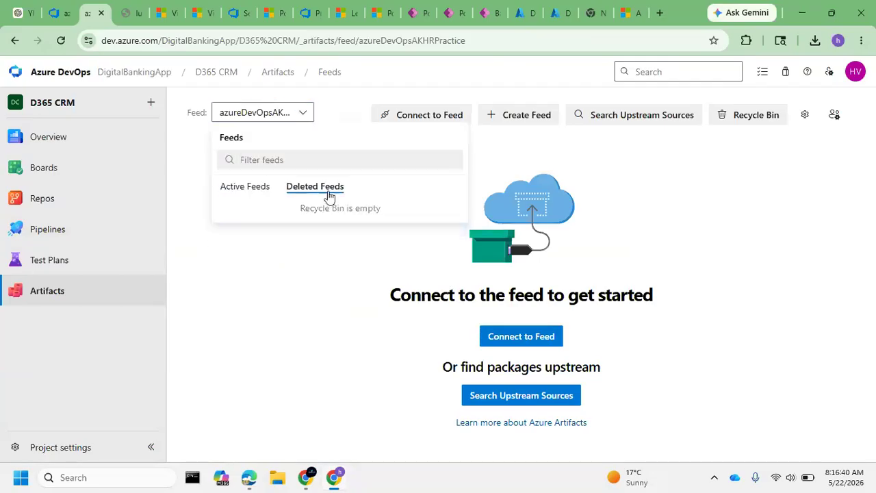
{"action": "left_click", "coordinate": [35, 229]}
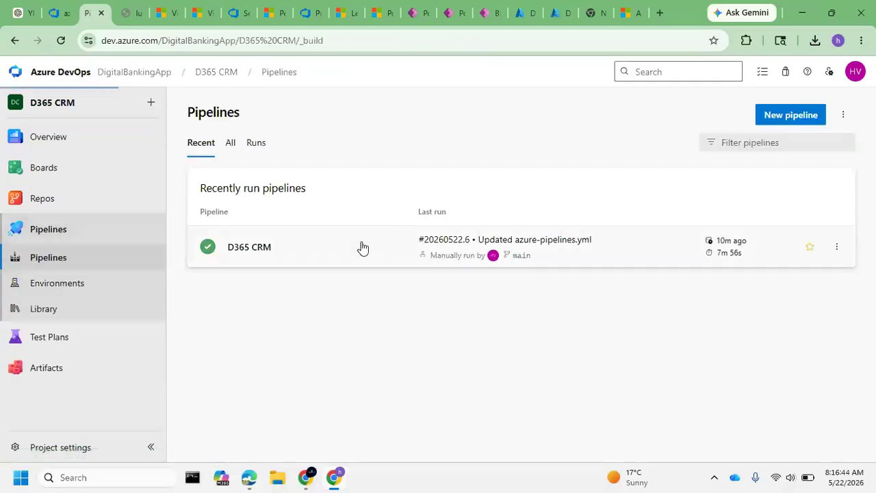
{"action": "left_click", "coordinate": [361, 246]}
{"action": "left_click", "coordinate": [347, 210]}
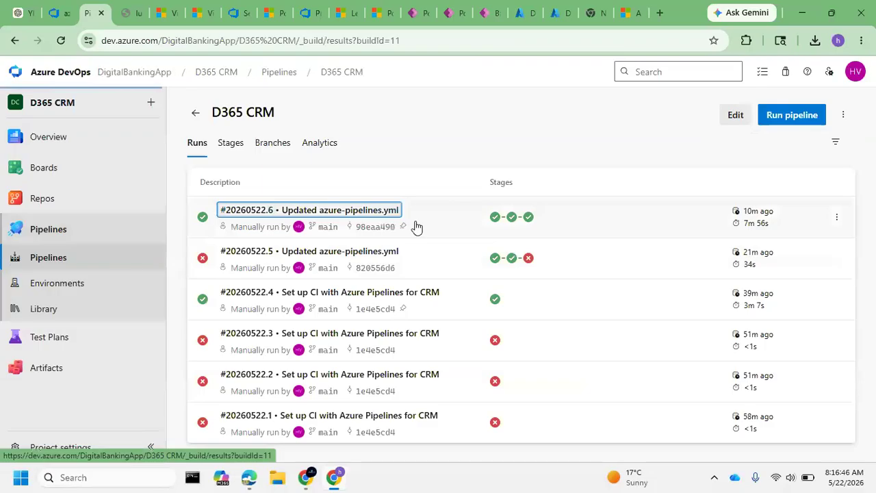
Step: Review the Export Solution From DEV logs, then download and open SNIQCICD_Managed.zip from CRM-Solution
{"action": "left_click", "coordinate": [300, 368]}
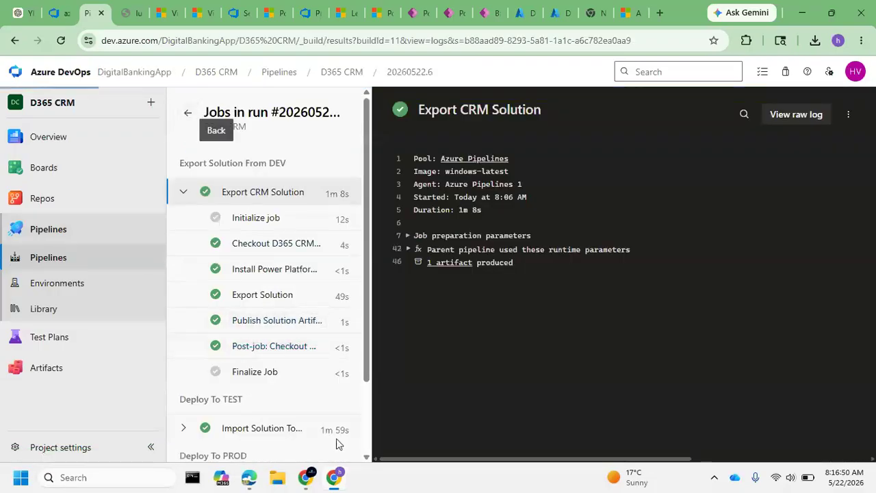
{"action": "left_click", "coordinate": [189, 113]}
{"action": "scroll", "coordinate": [263, 417], "scroll_direction": "down", "scroll_amount": 1}
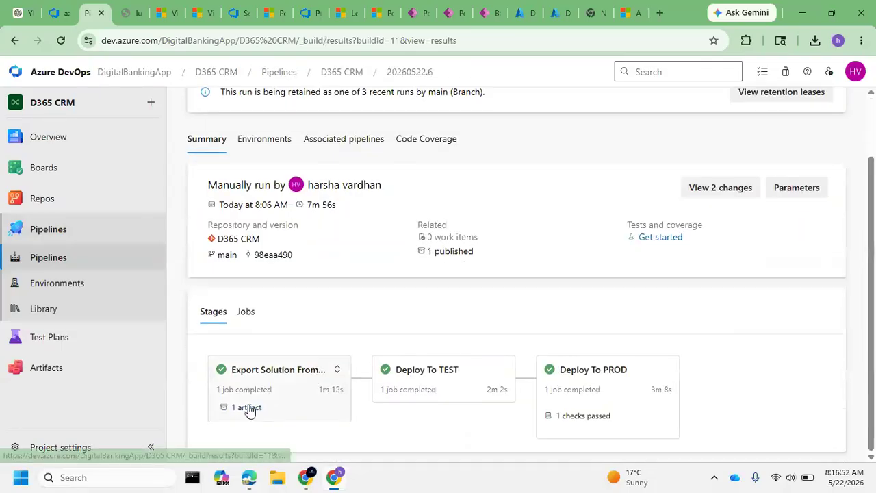
{"action": "left_click", "coordinate": [248, 408]}
{"action": "left_click", "coordinate": [212, 177]}
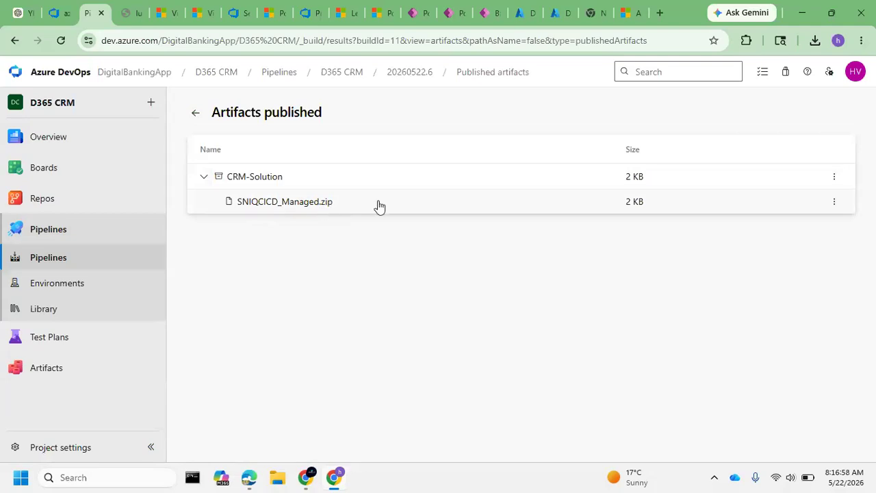
{"action": "left_click", "coordinate": [836, 205]}
{"action": "left_click", "coordinate": [764, 233]}
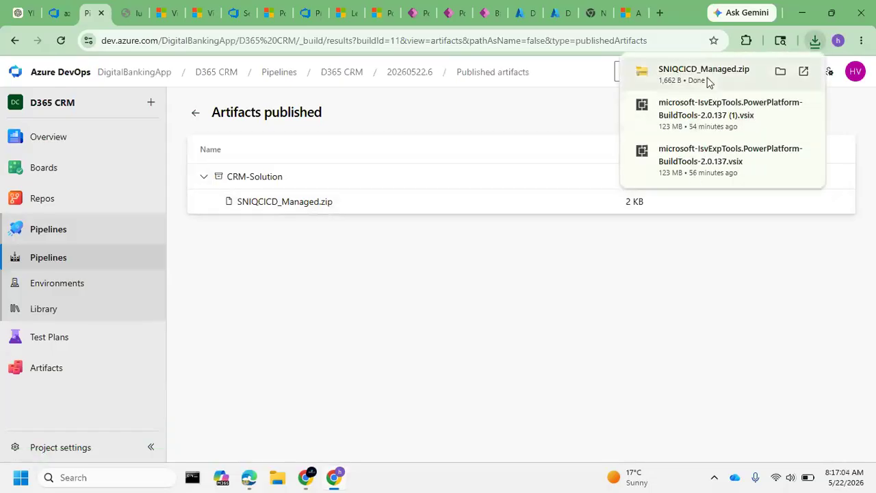
{"action": "left_click", "coordinate": [708, 81]}
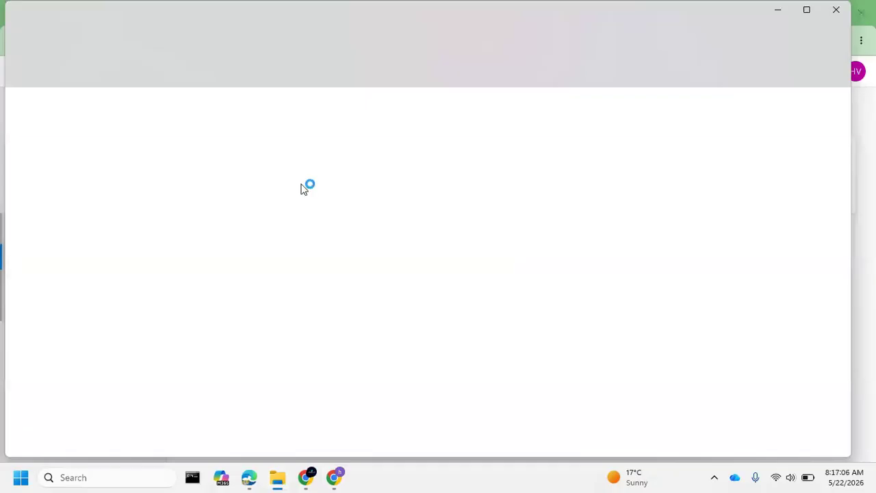
Step: Select the [Content_Types], customizations and solution files in the zip, then close File Explorer
{"action": "left_click_drag", "start_coordinate": [221, 194], "coordinate": [213, 112]}
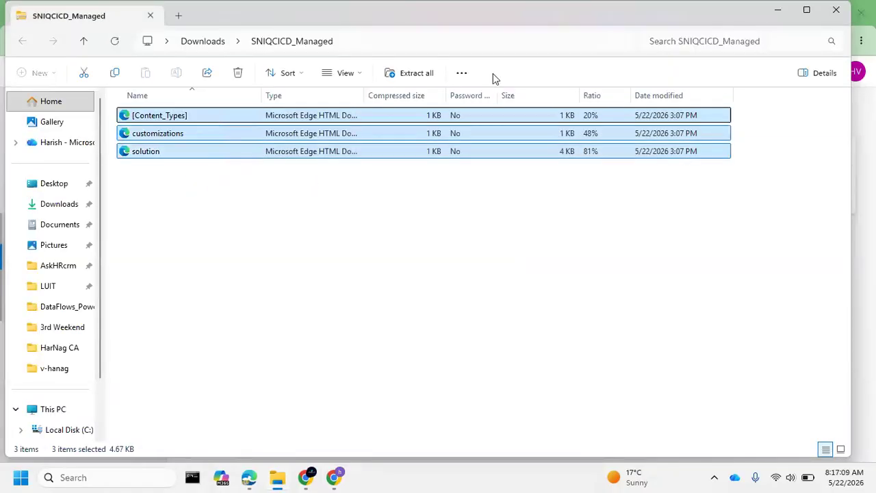
{"action": "left_click", "coordinate": [835, 10]}
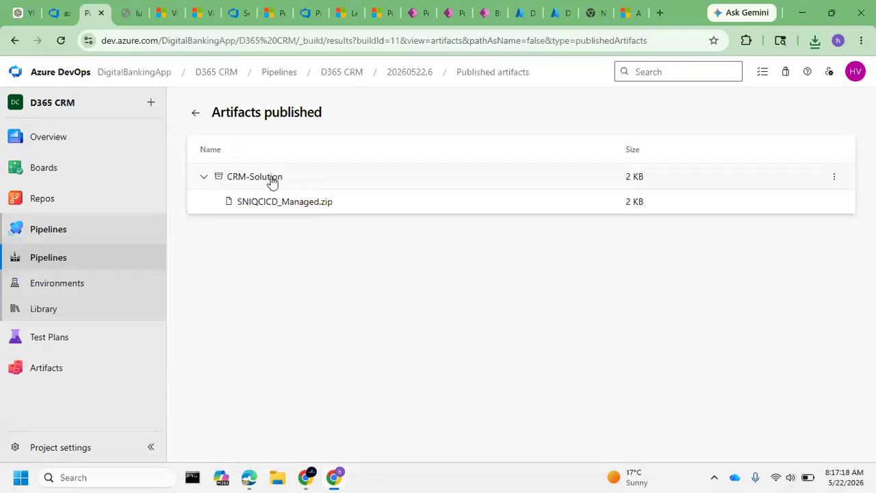
Step: Collapse and re-expand the CRM-Solution artifact, then return to the Artifacts feeds page
{"action": "left_click", "coordinate": [228, 179]}
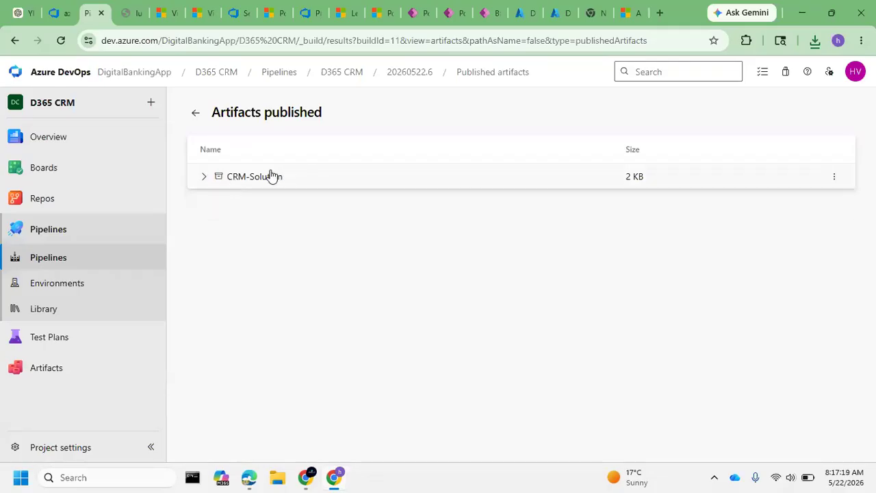
{"action": "left_click", "coordinate": [207, 185]}
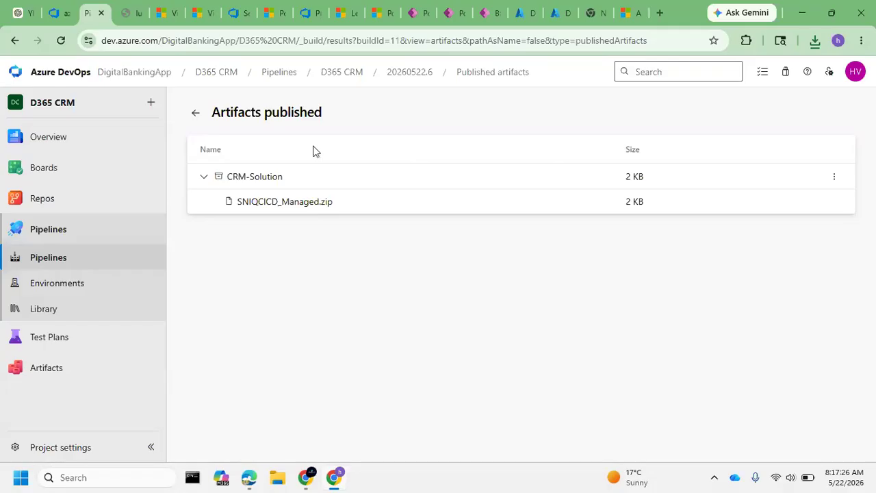
{"action": "left_click", "coordinate": [62, 375]}
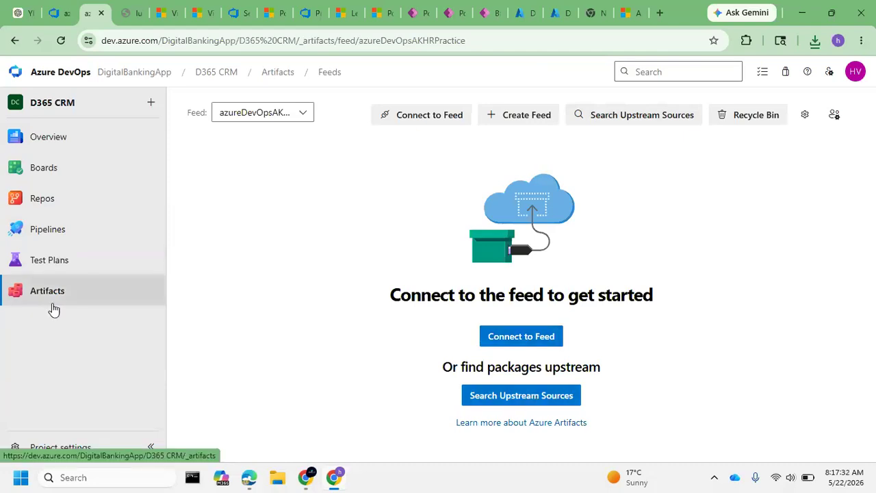
Step: Switch to the Google Drive training window and select the Zoom meeting tab
{"action": "mouse_move", "coordinate": [73, 171]}
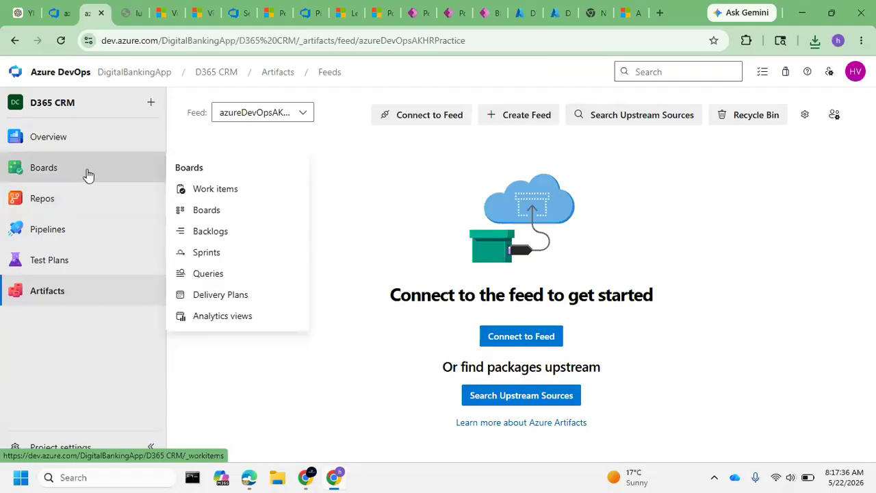
{"action": "mouse_move", "coordinate": [309, 481]}
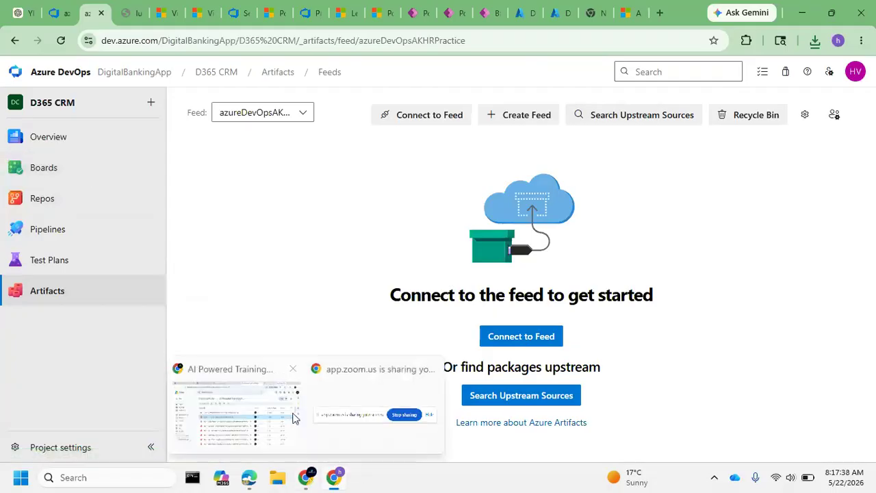
{"action": "left_click", "coordinate": [266, 417]}
{"action": "left_click", "coordinate": [226, 14]}
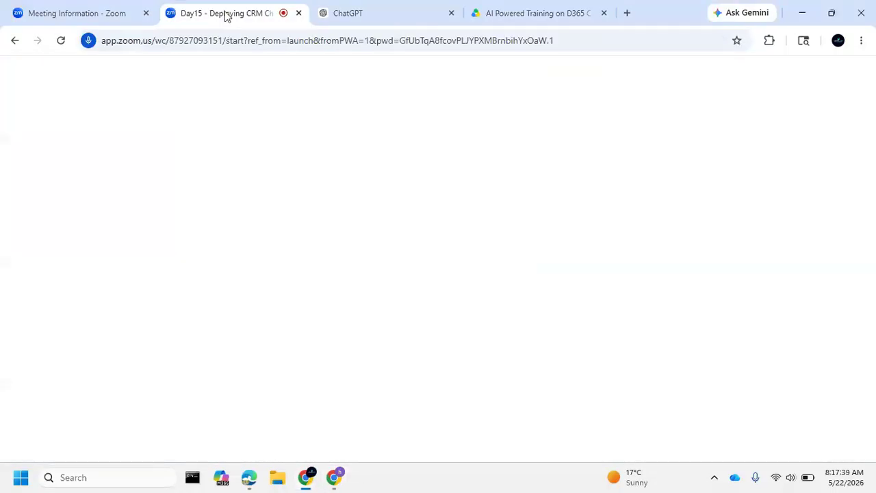